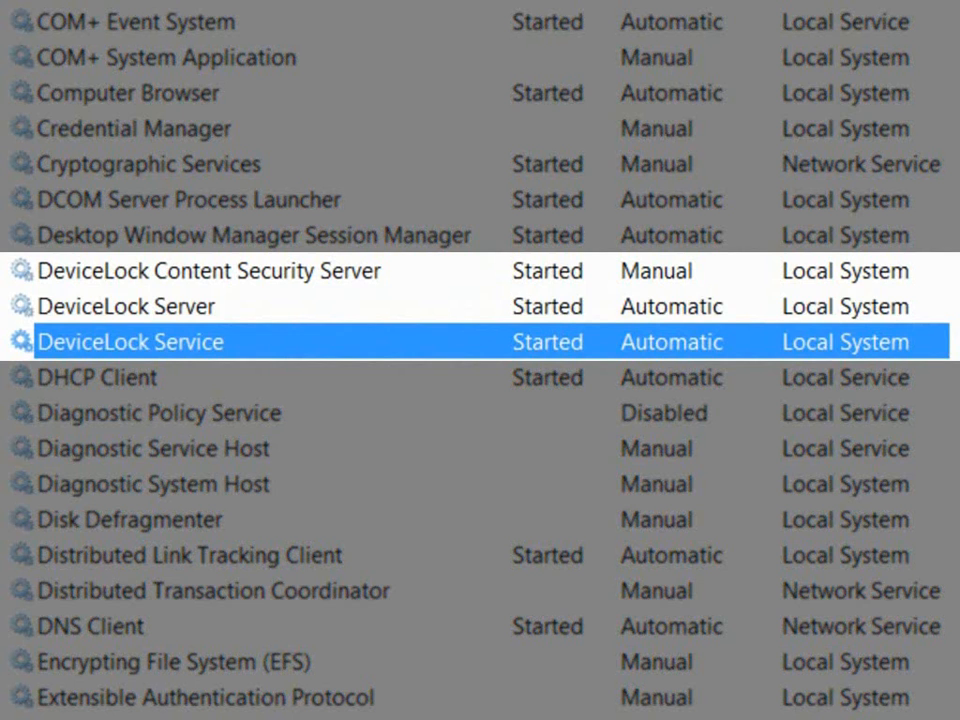
Step: Check the status of the DeviceLock Server and DeviceLock Content Security Server services
click(126, 306)
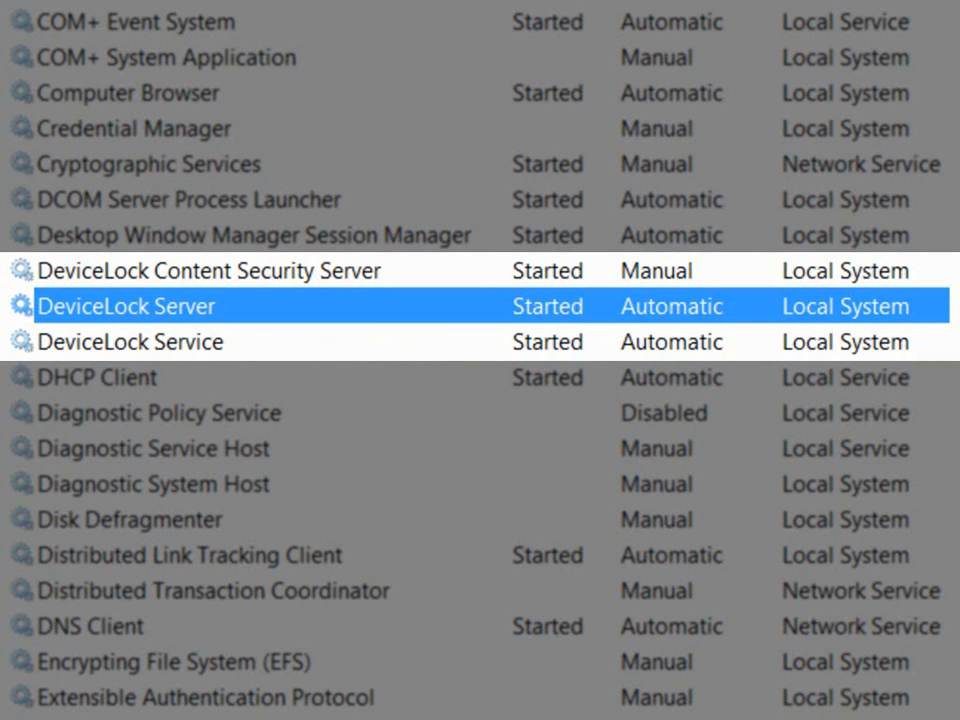
click(209, 271)
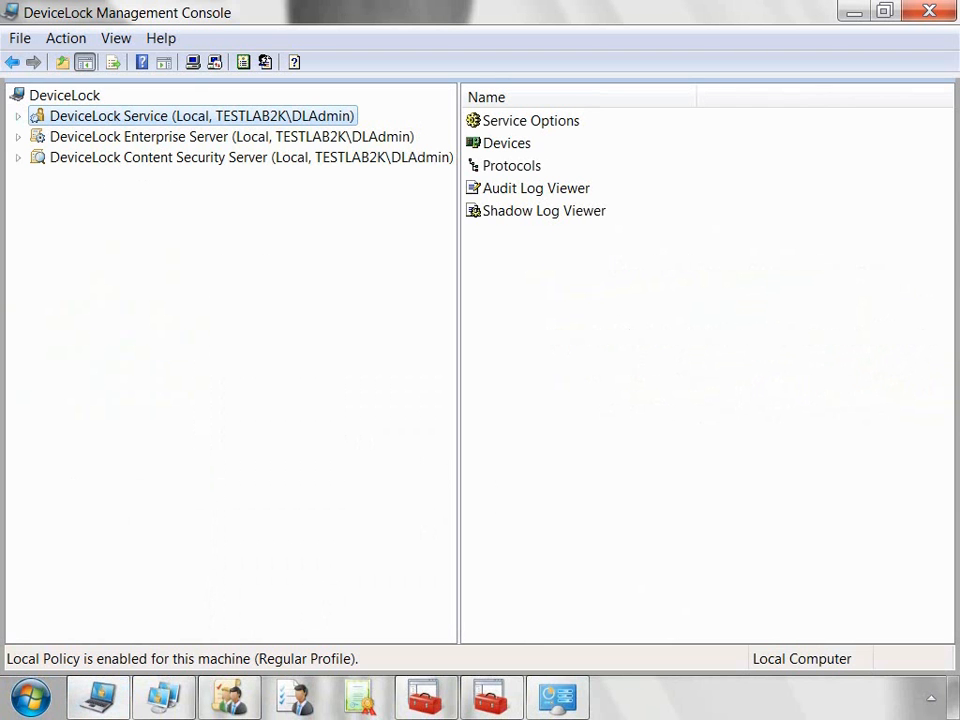
Step: Review the DeviceLock Service's Service Options, Devices, and Protocols permissions
click(18, 116)
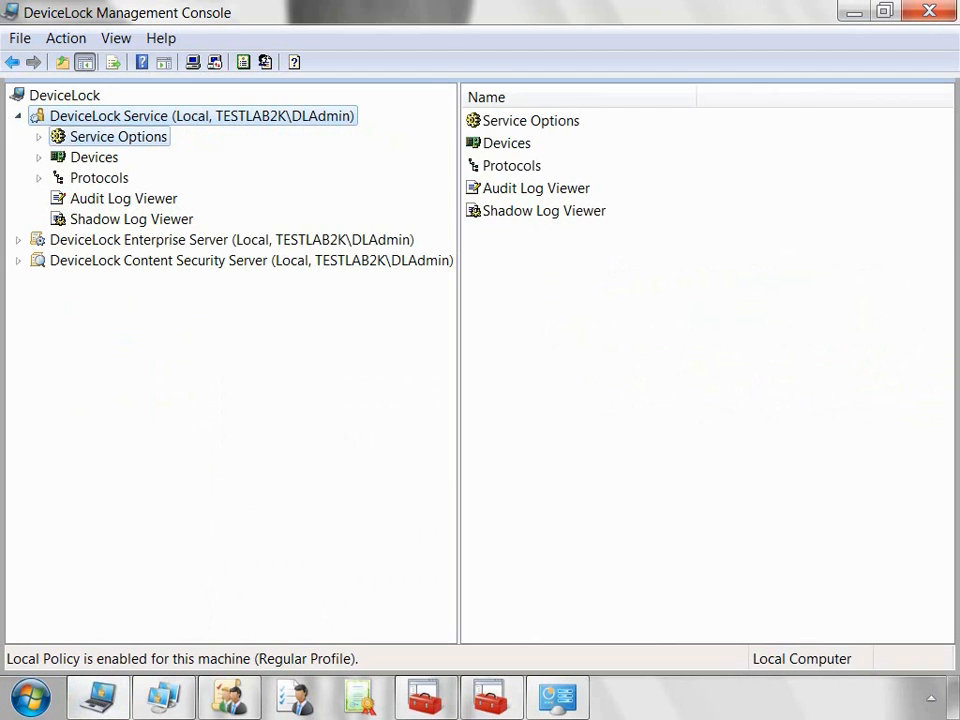
click(118, 137)
double_click(94, 157)
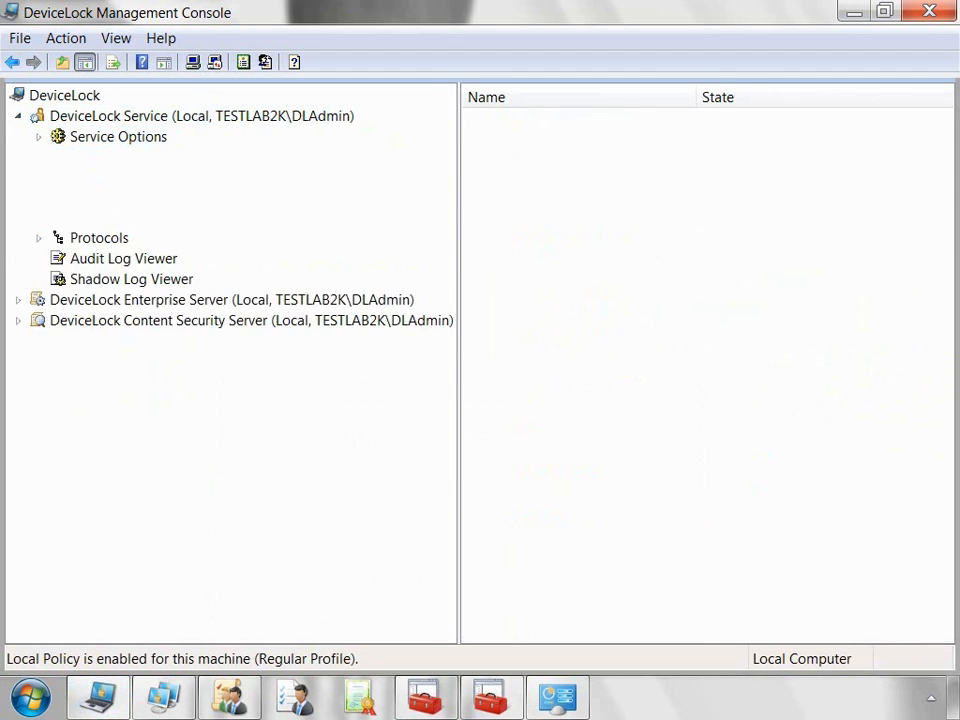
click(98, 302)
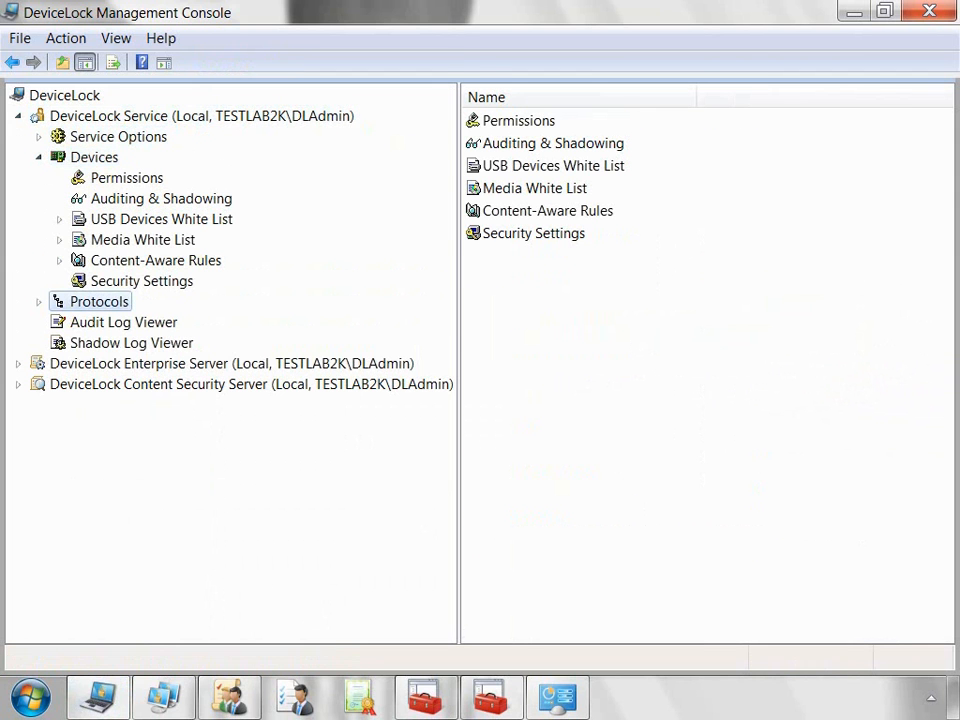
click(39, 302)
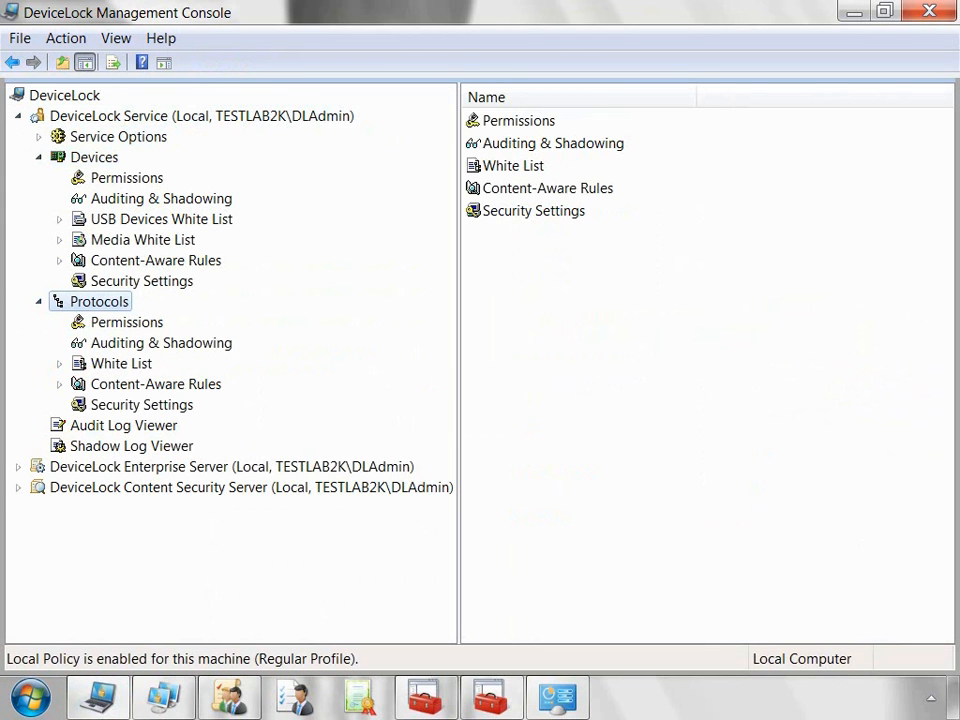
click(126, 322)
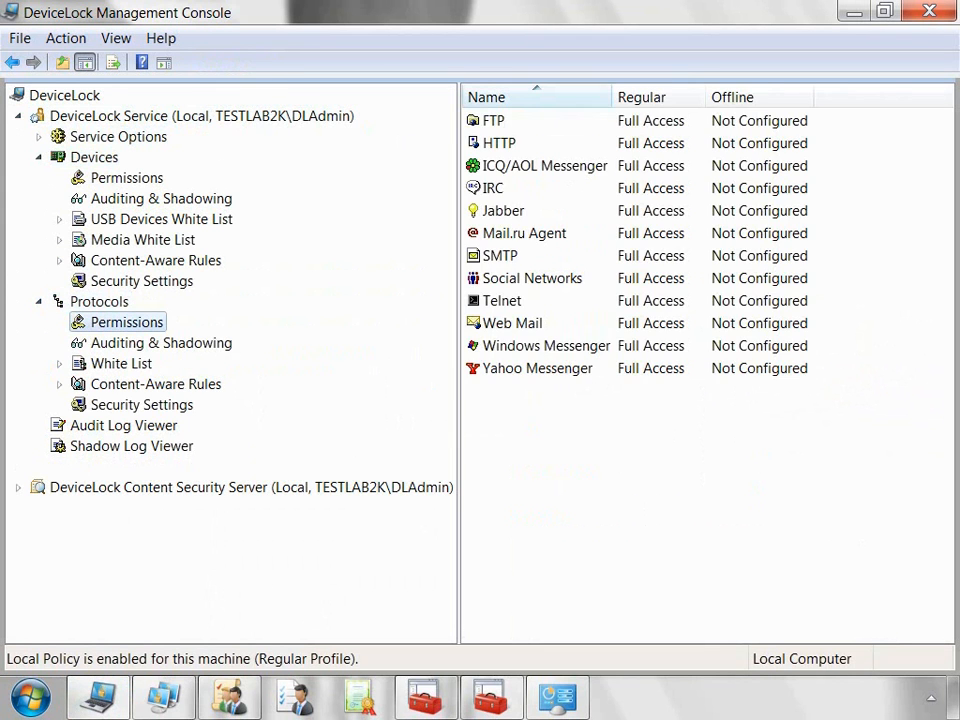
Step: Review the Enterprise Server's Server Options and the Content Security Server settings
click(232, 467)
click(18, 467)
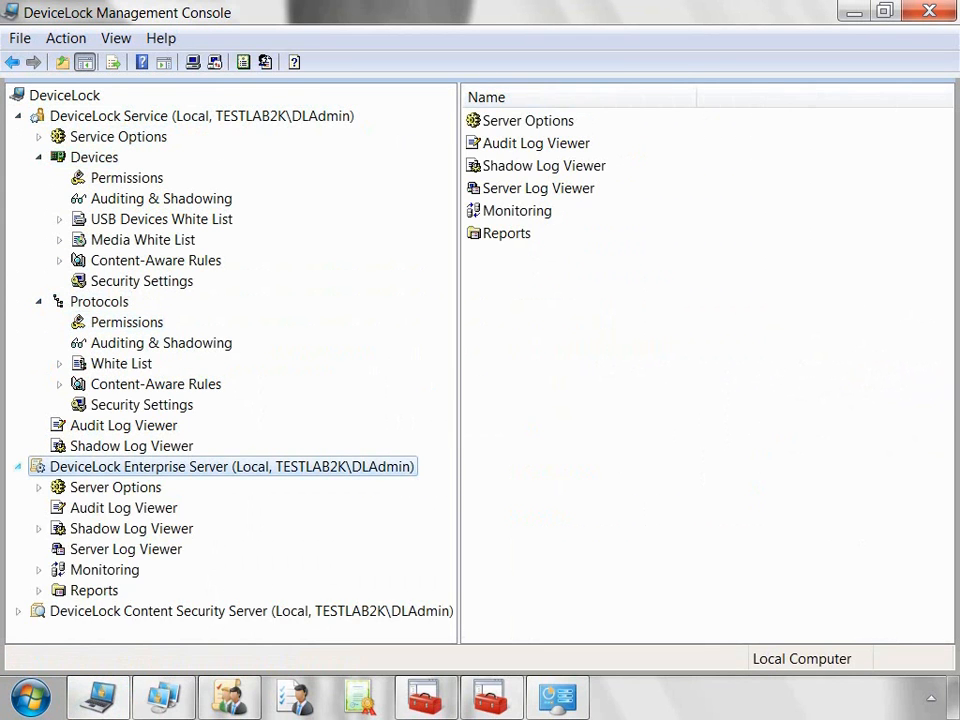
click(115, 488)
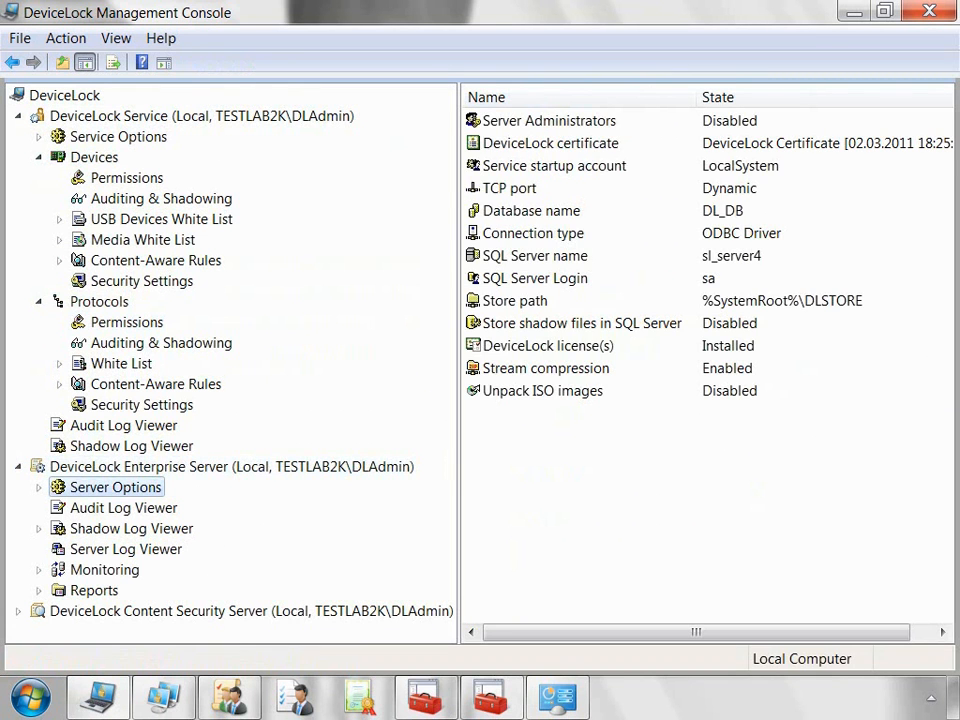
click(232, 611)
click(18, 611)
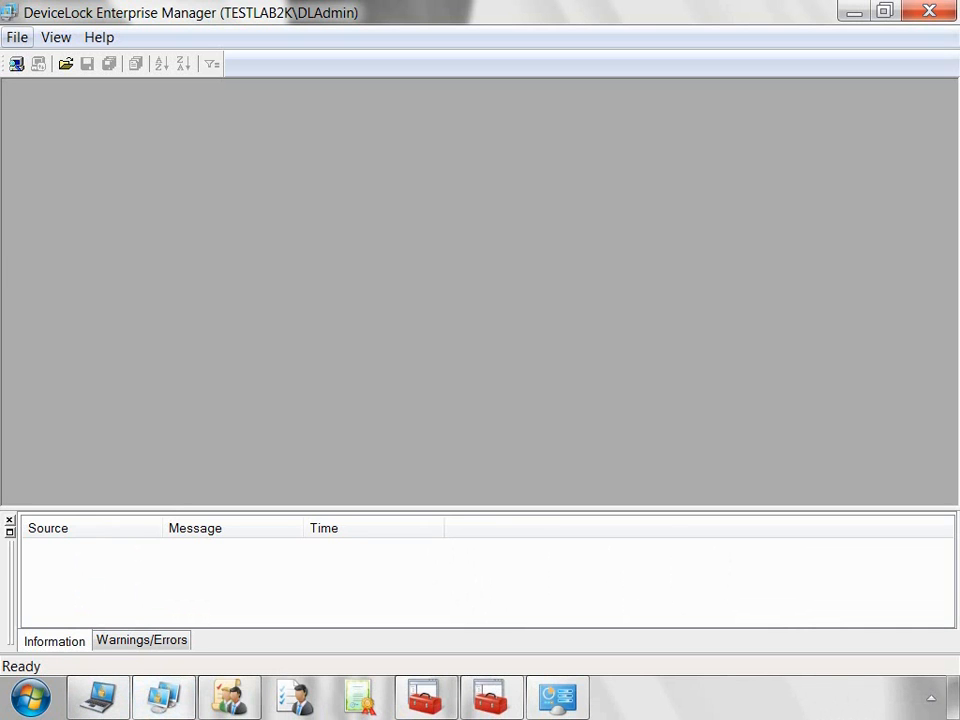
Step: Open the Scan Network dialog and dismiss it without scanning
click(16, 64)
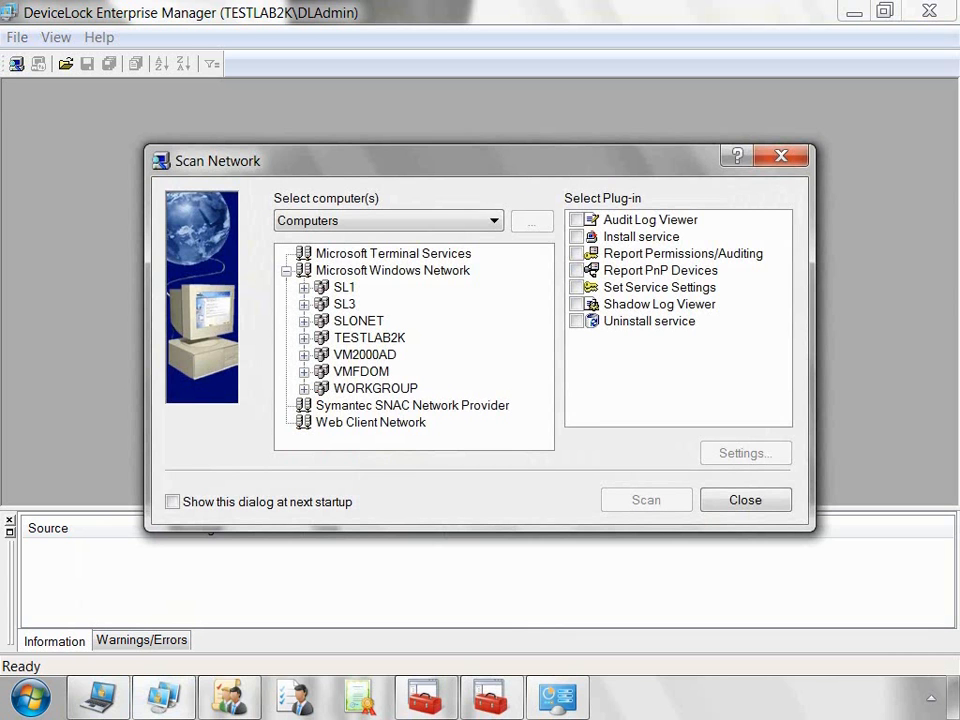
key(Escape)
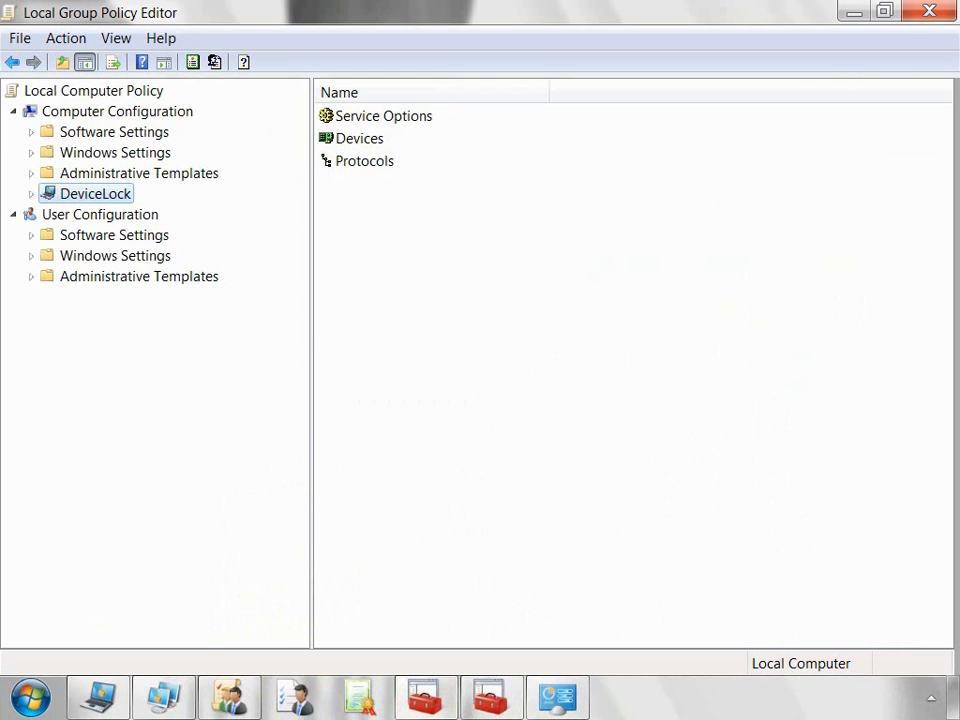
Step: Expand the DeviceLock policy node and view its Devices and Protocols settings
click(31, 194)
click(101, 235)
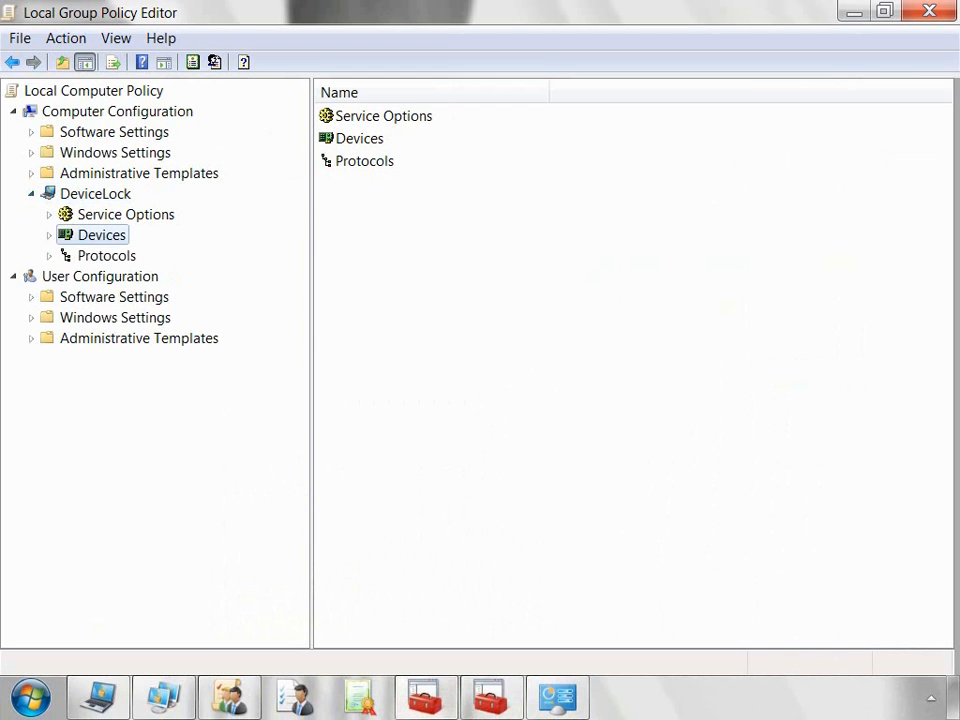
click(106, 256)
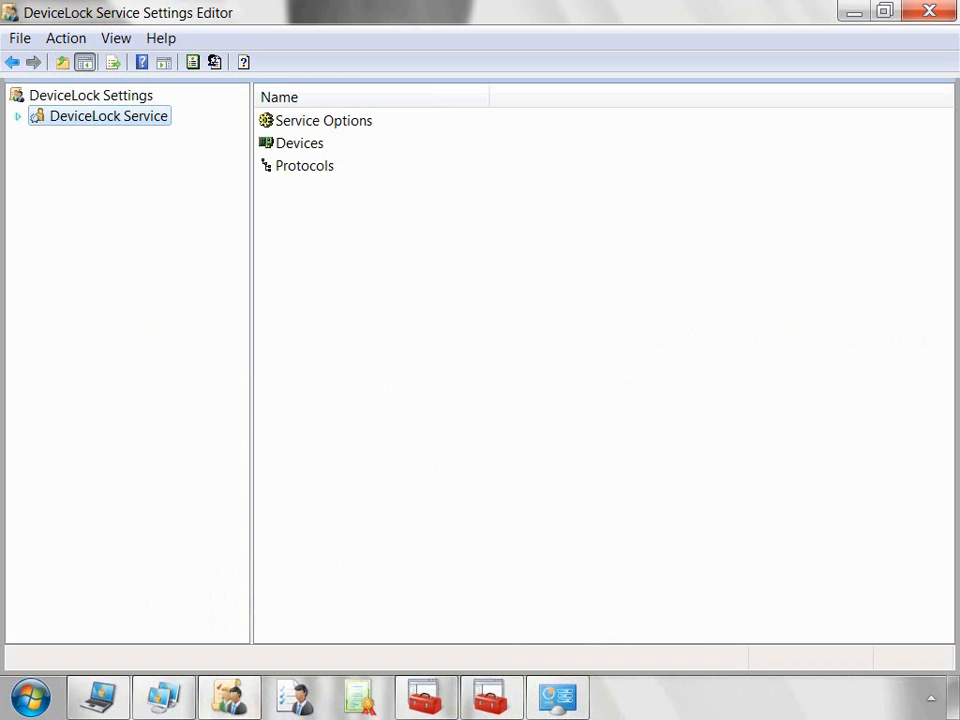
Step: Expand DeviceLock Service, view its Service Options, and expand the Devices node
click(18, 116)
click(117, 137)
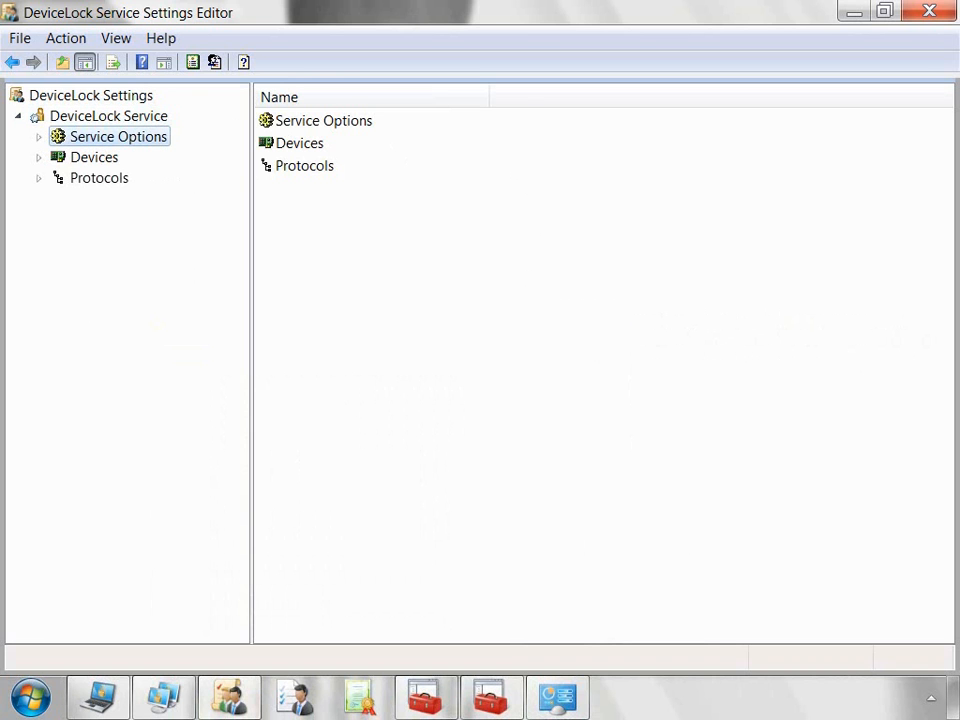
click(38, 157)
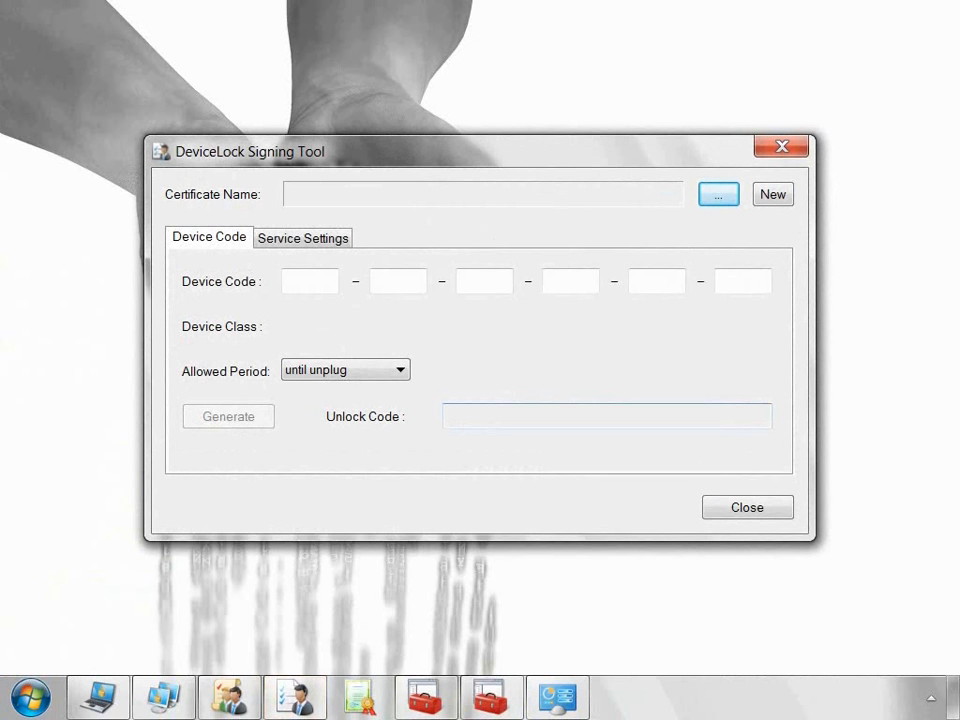
Step: Create a new signing certificate under Service Settings, keeping its default date-stamped name
click(303, 238)
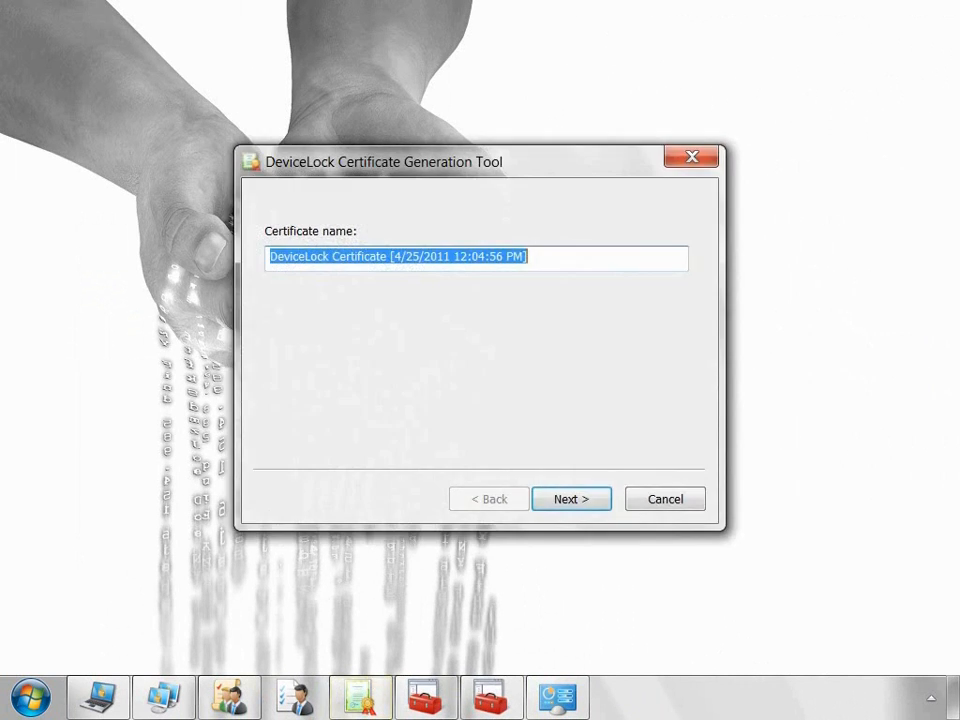
key(Return)
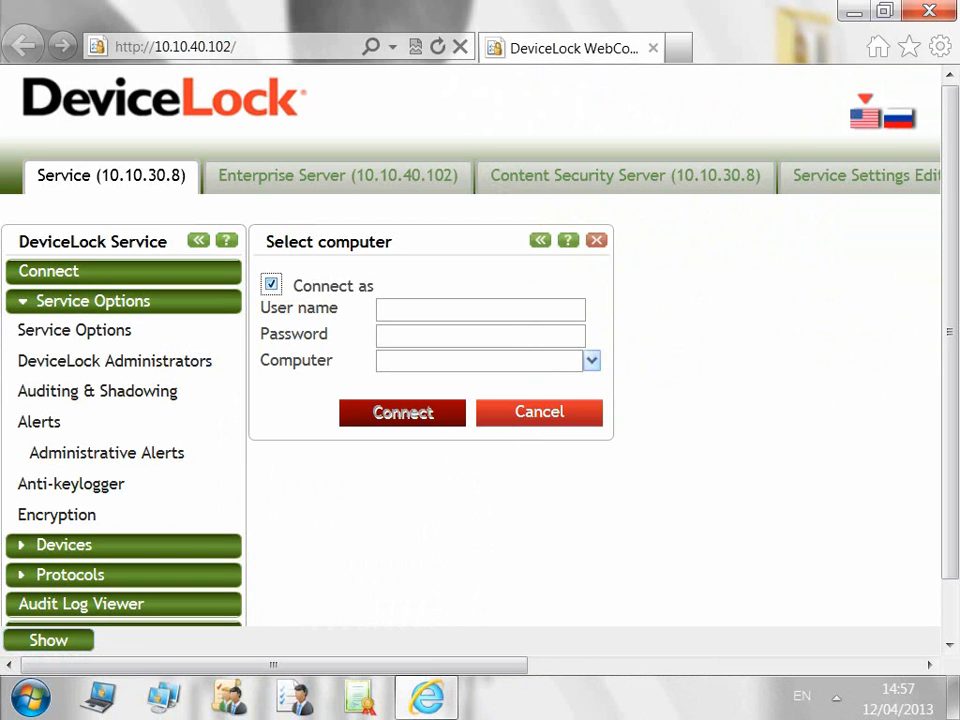
Step: Connect to the local DeviceLock Service with Connect as unticked
click(271, 285)
click(478, 361)
click(74, 331)
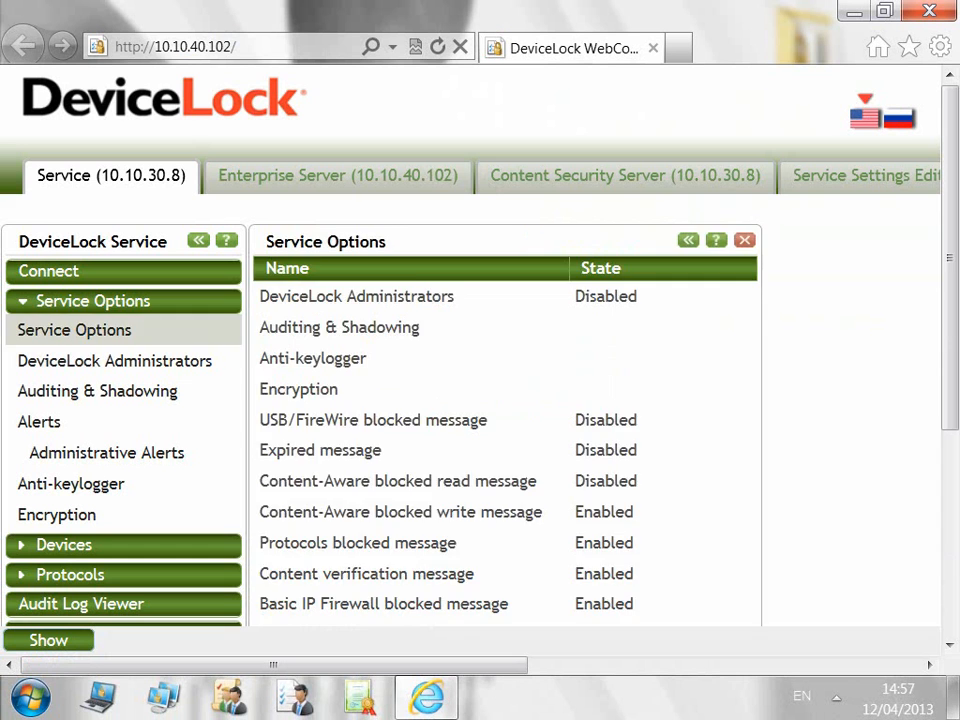
Step: Review DeviceLock Administrators, Auditing & Shadowing, device and protocol permissions, Security Settings and Audit Log Viewer
click(114, 361)
click(97, 391)
click(64, 545)
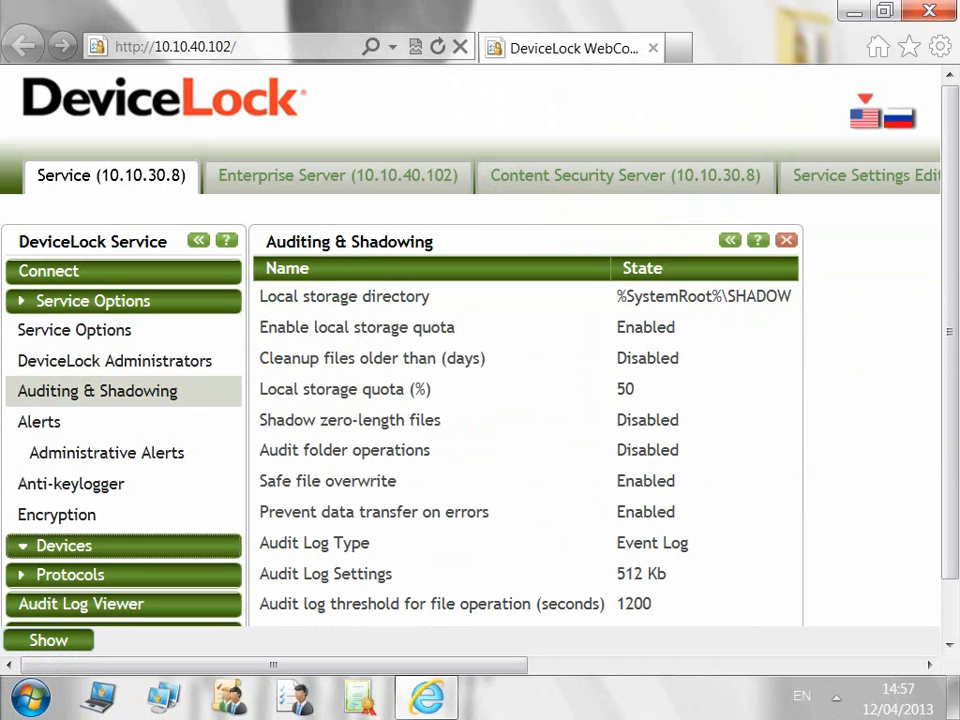
click(60, 359)
click(124, 390)
click(70, 544)
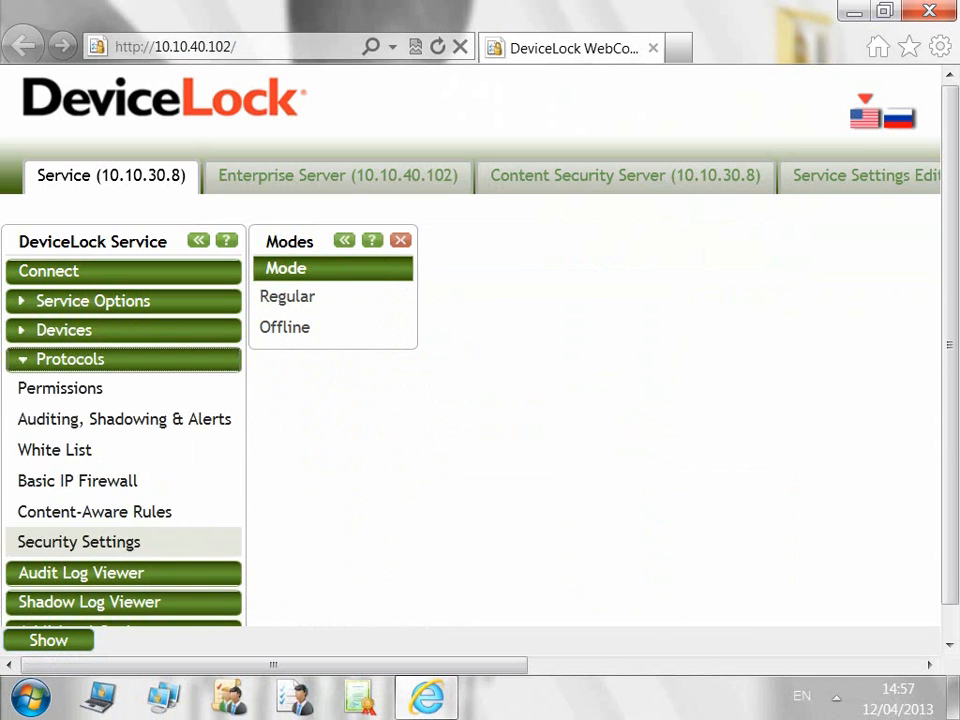
click(60, 388)
click(81, 573)
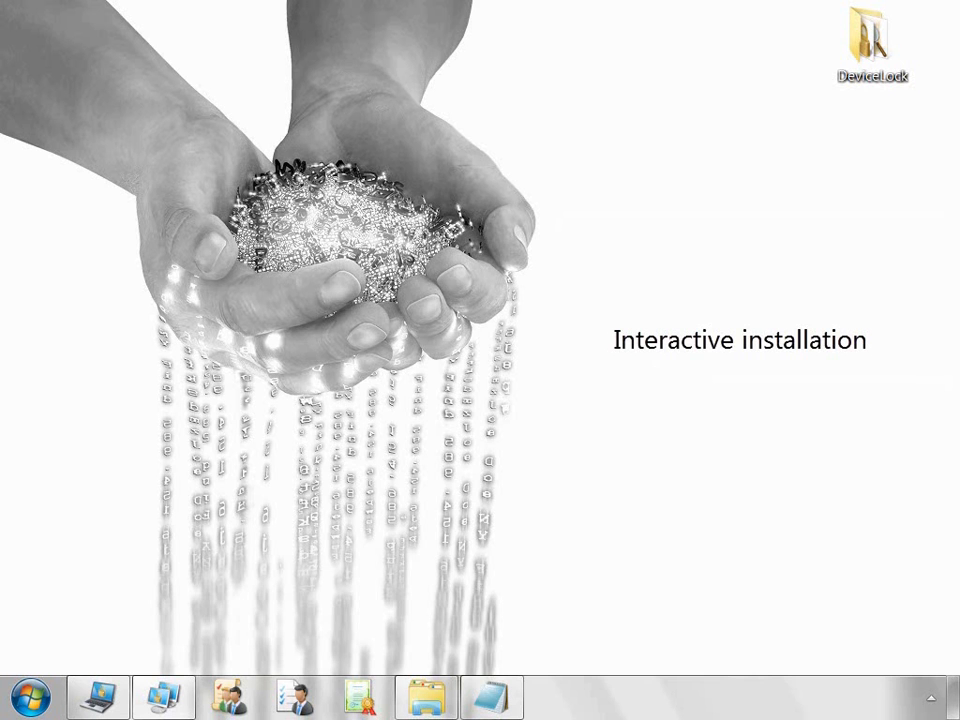
Step: Launch DeviceLock setup, accept the license, and choose installing for all users
click(426, 697)
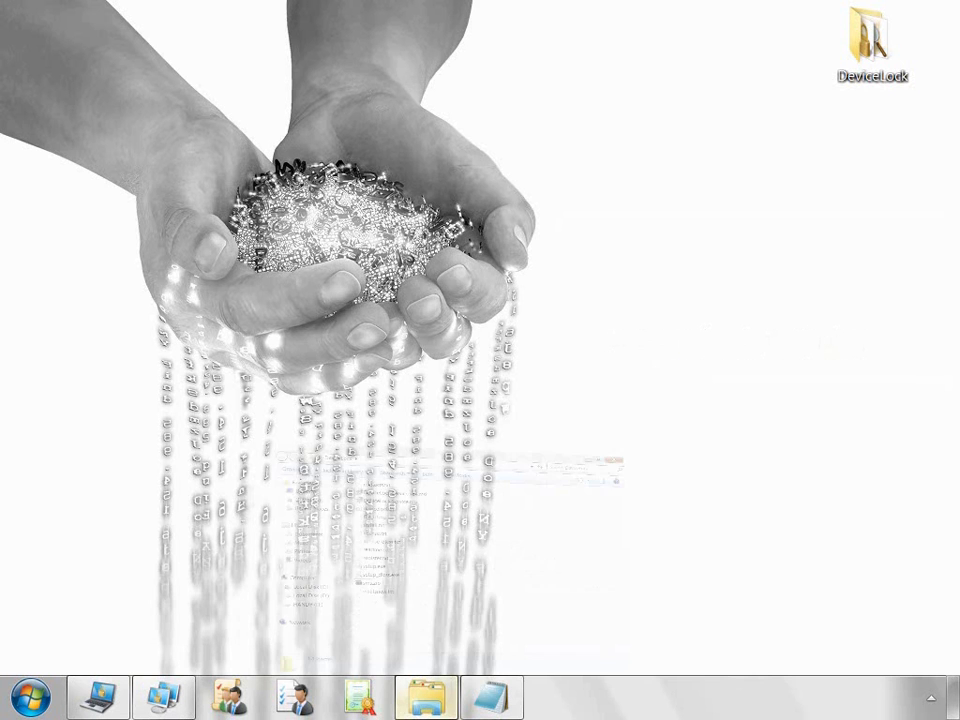
click(251, 371)
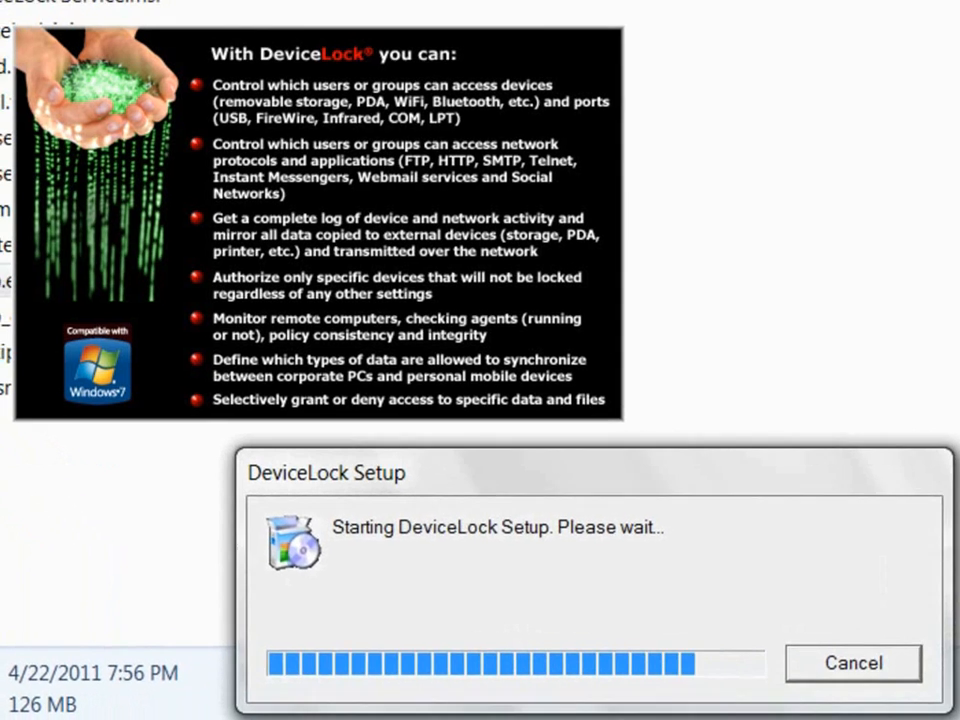
key(Return)
key(Return)
key(Up)
key(Return)
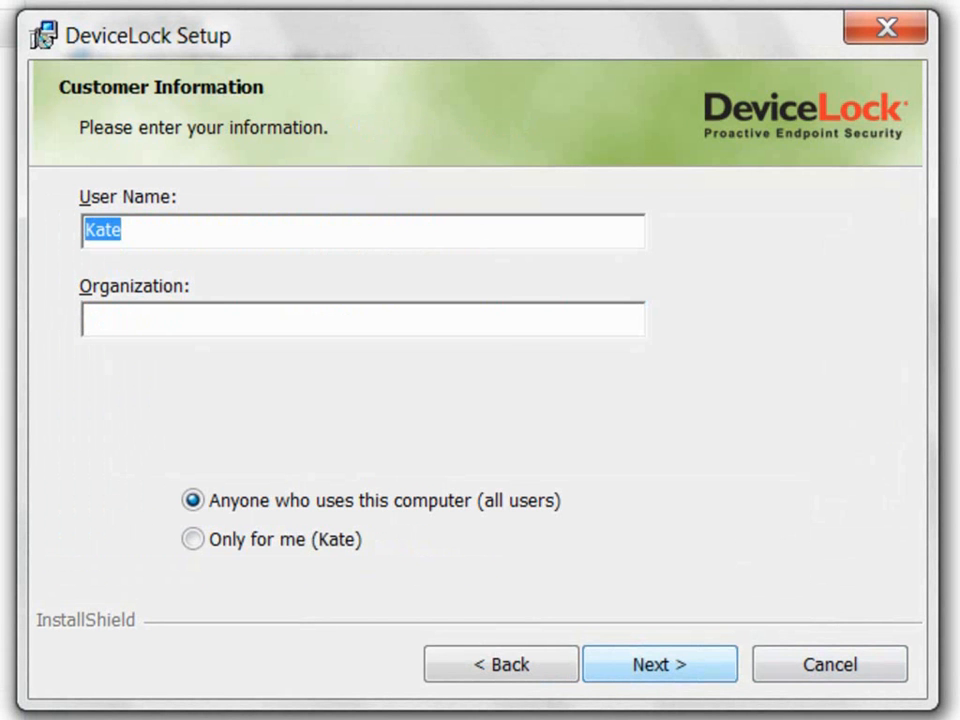
key(Tab)
key(Tab)
key(Down)
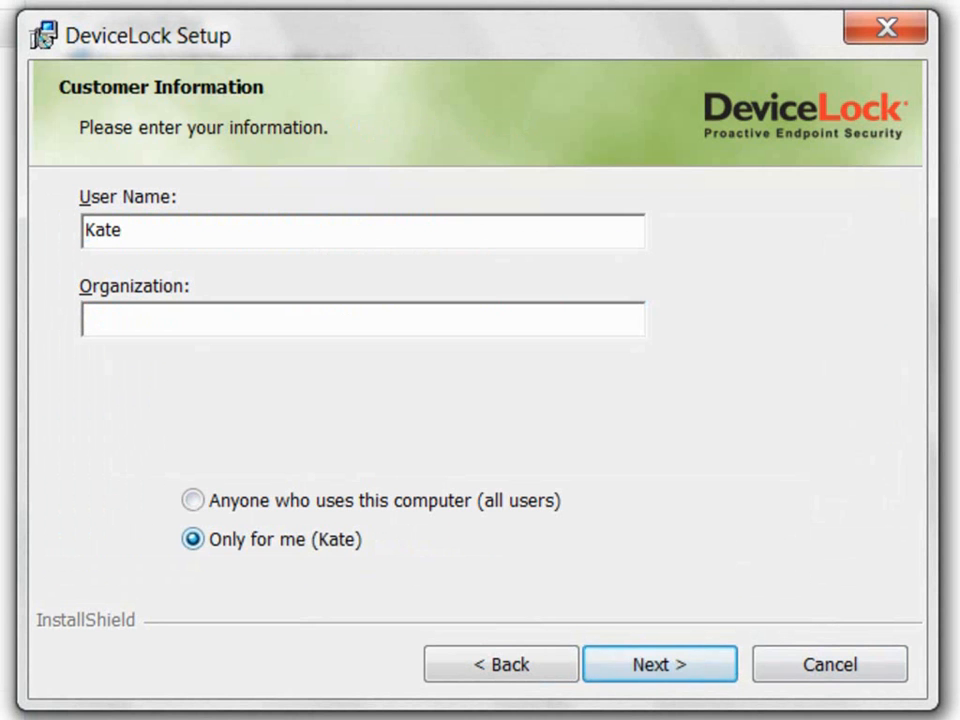
key(Up)
key(Return)
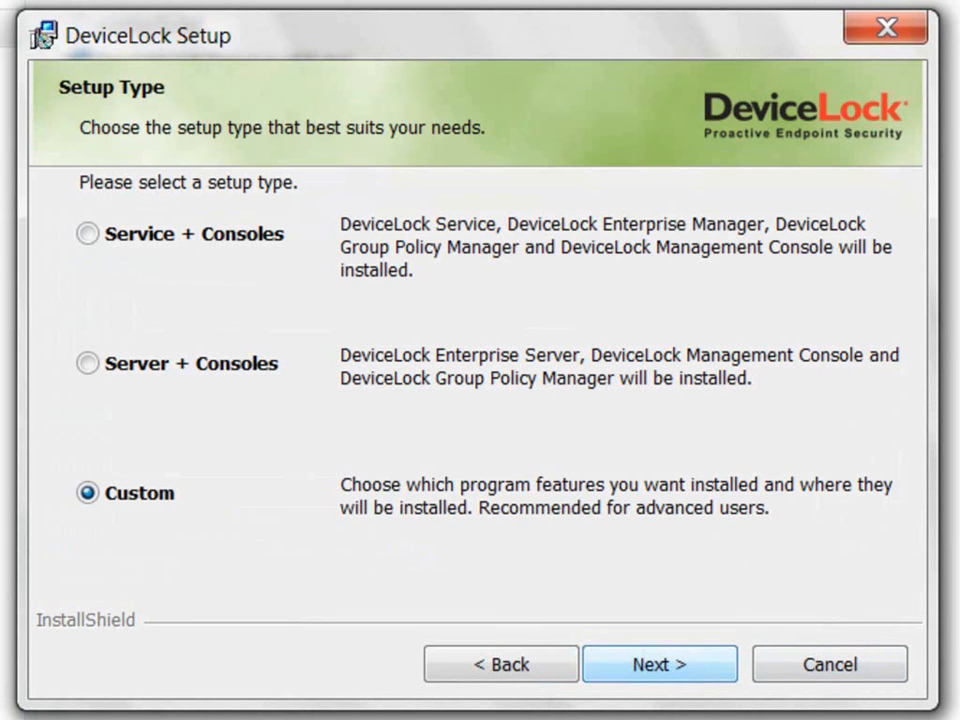
Step: Choose Custom setup with DeviceLock Service and all subfeatures on the local drive, reaching Ready to Install
key(Up)
key(Up)
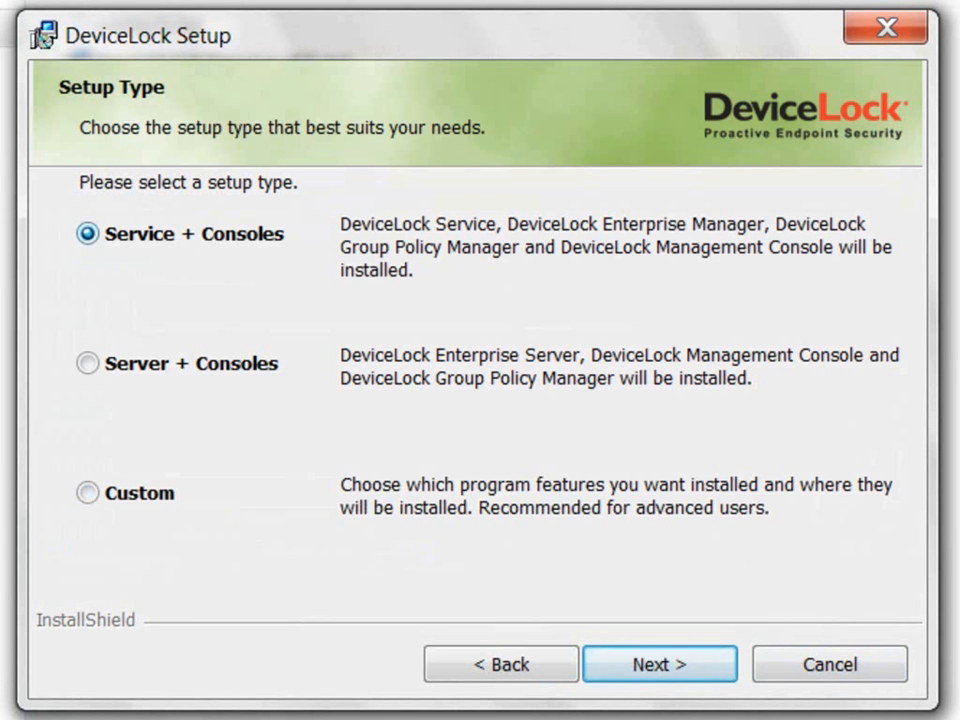
key(Down)
key(Down)
key(Return)
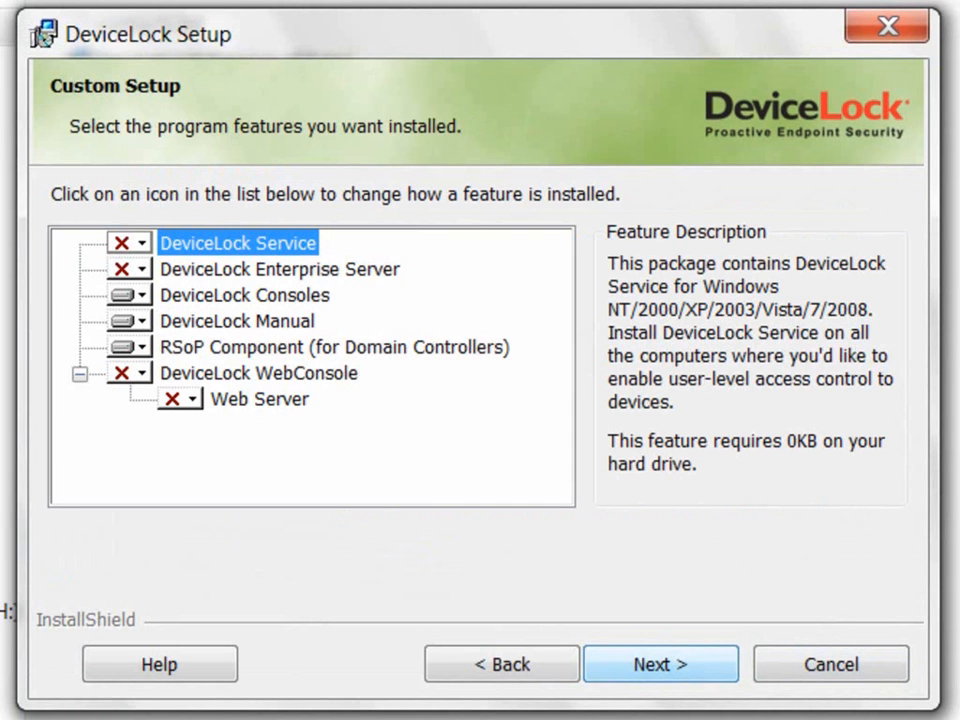
click(130, 243)
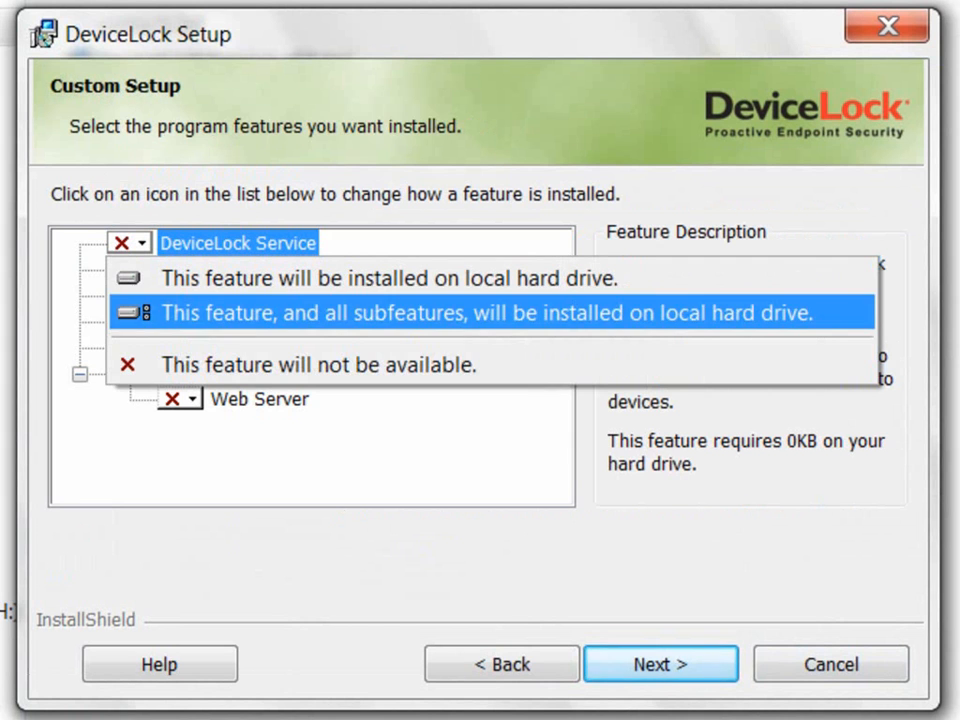
key(Return)
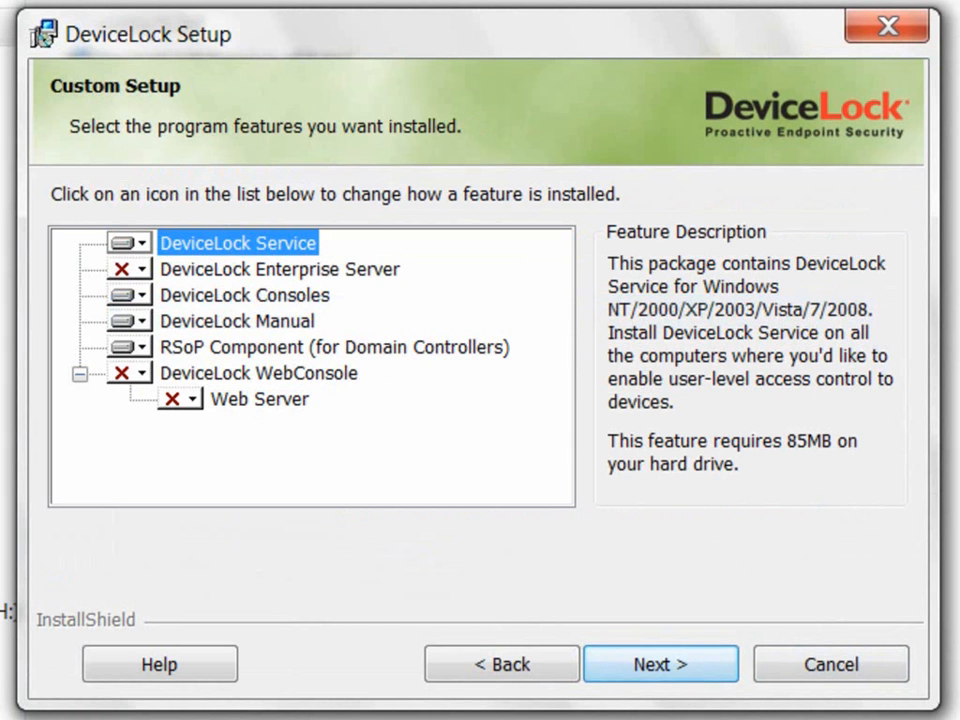
key(Return)
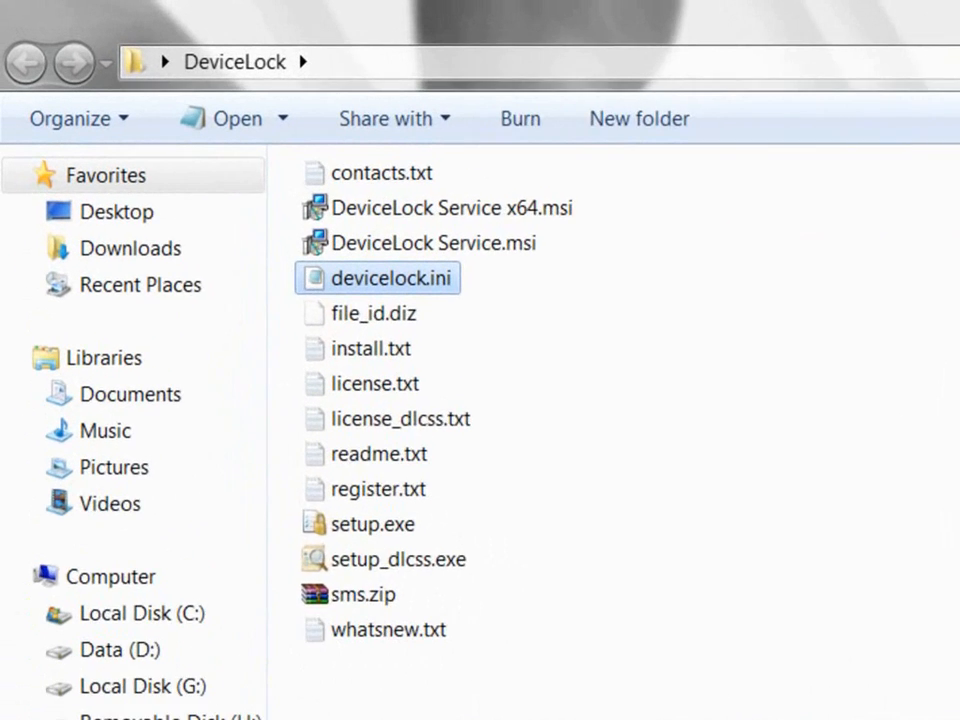
Step: Enter setup.exe /s in the address bar to show devicelock.ini's silent-setup parameters in Notepad
click(396, 556)
click(560, 66)
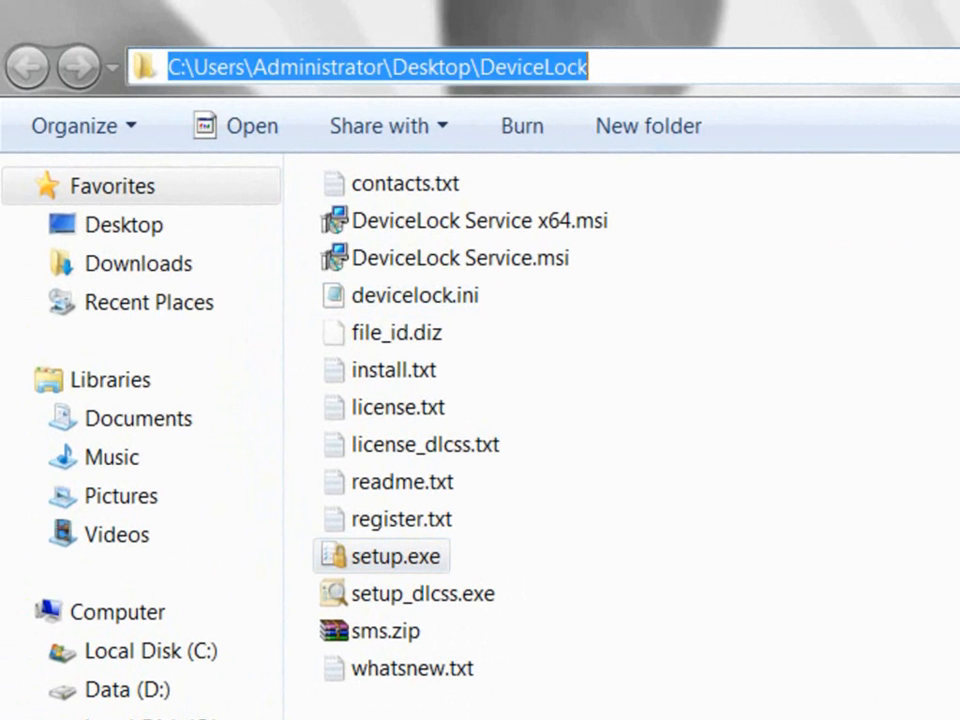
text(setup.exe /s)
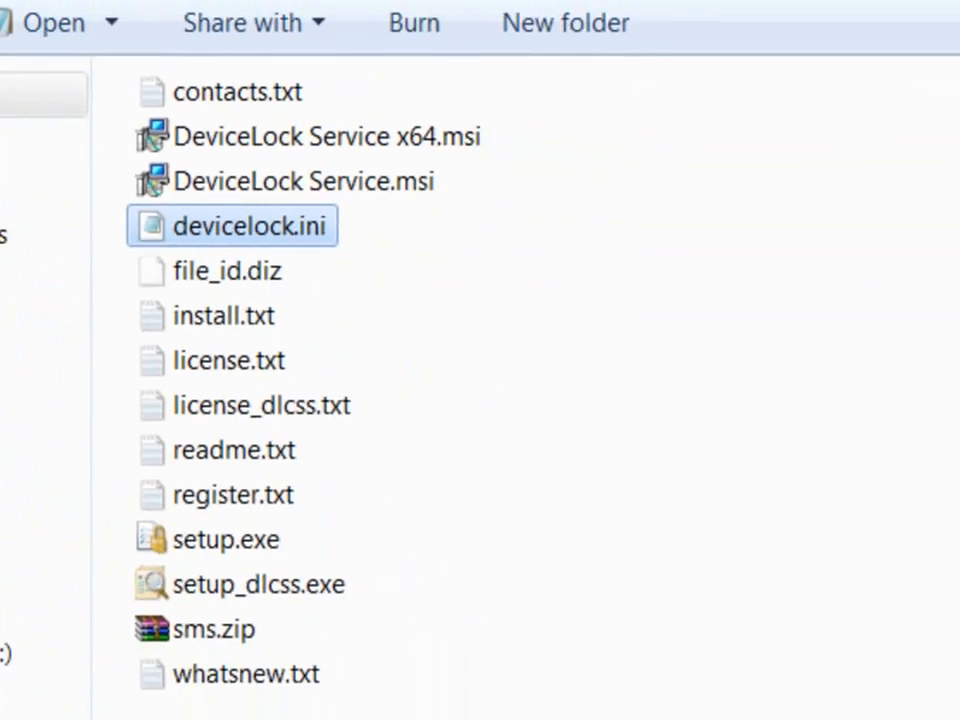
key(Return)
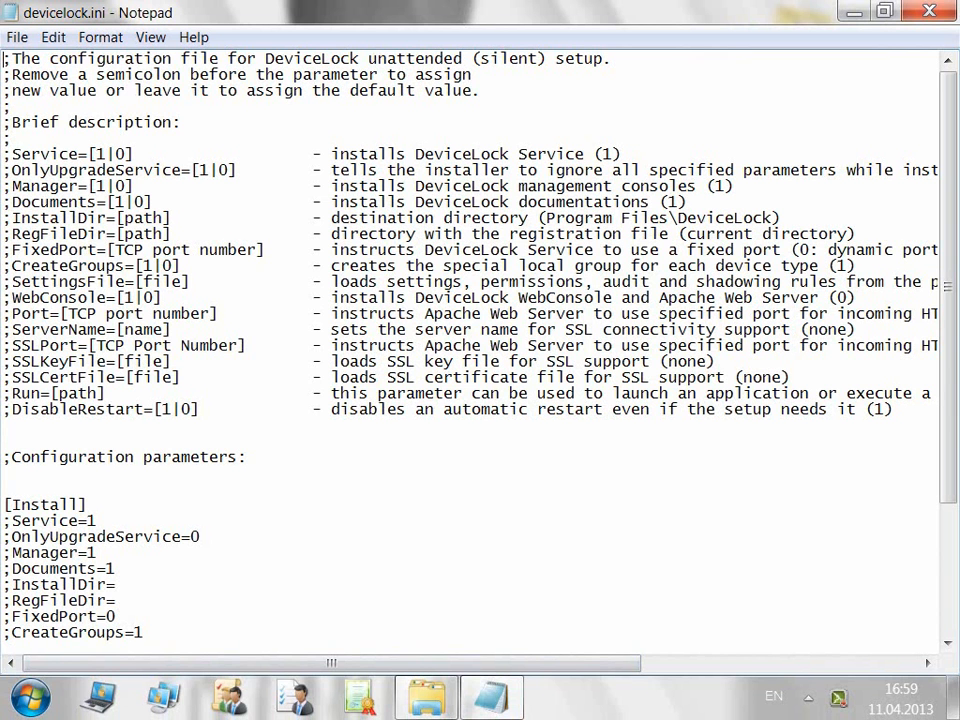
click(492, 697)
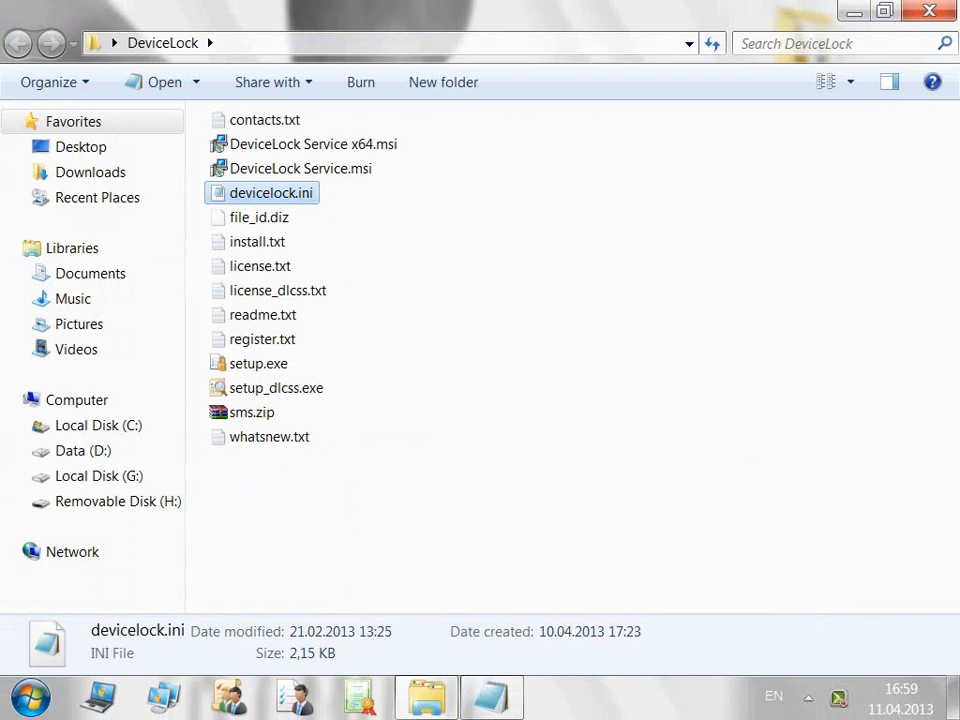
click(258, 364)
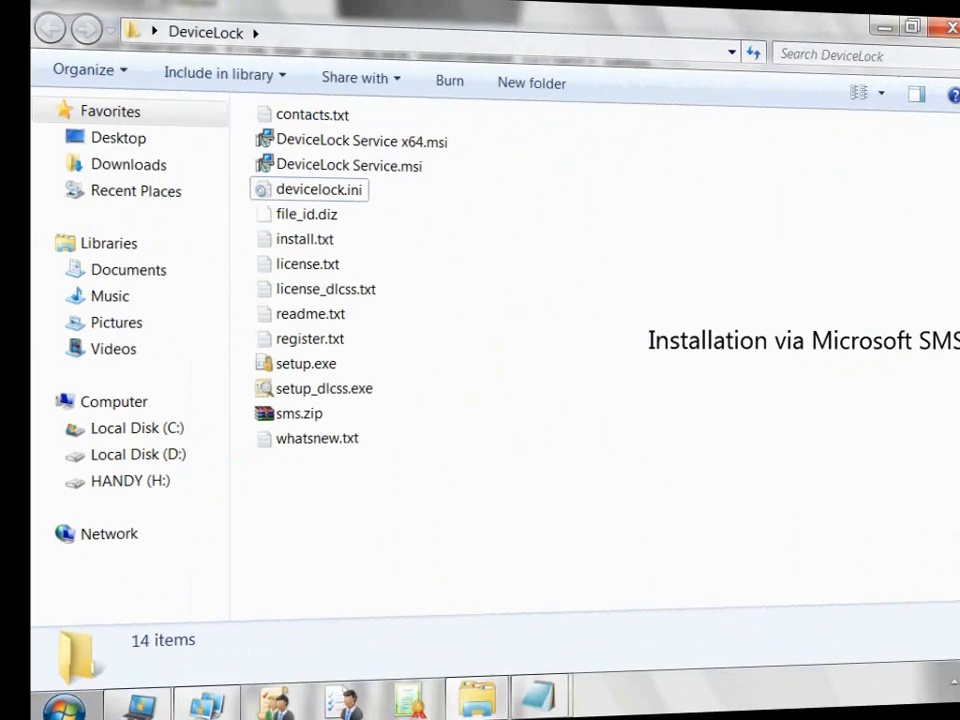
Step: Select sms.zip, the Microsoft SMS installation package, in the DeviceLock folder
click(252, 412)
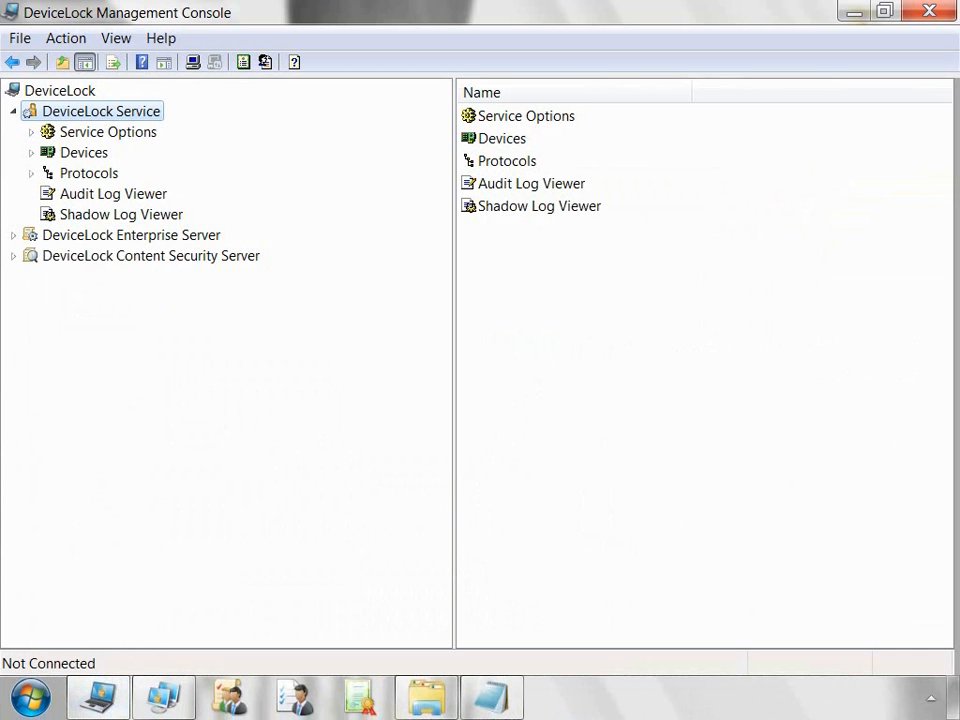
Step: Connect the console to the local computer and agree to install DeviceLock Service there
right_click(141, 115)
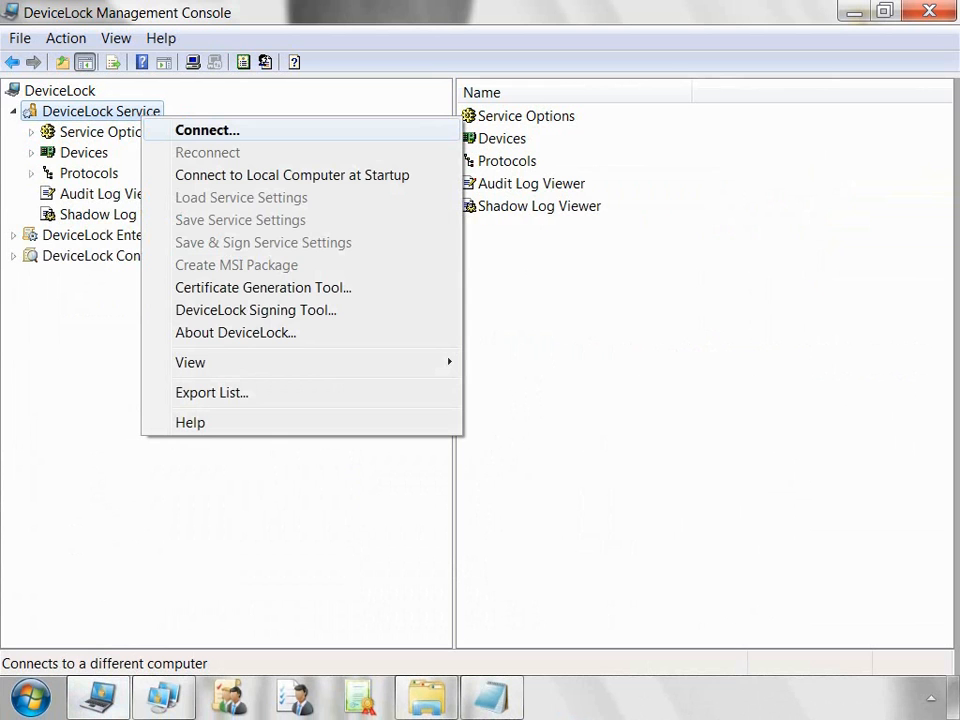
click(207, 130)
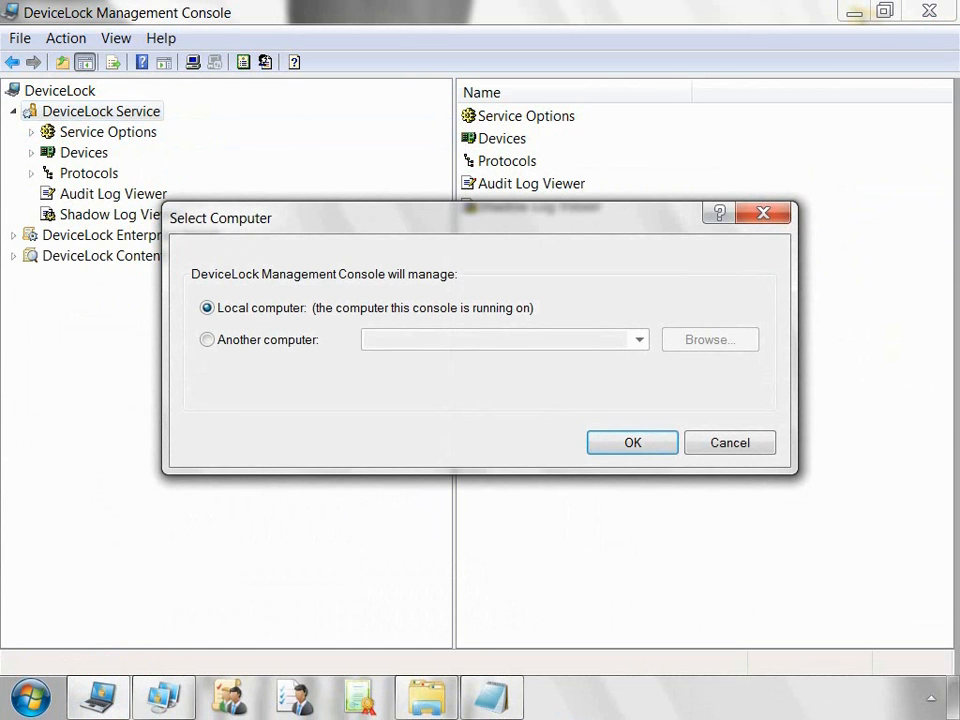
click(207, 340)
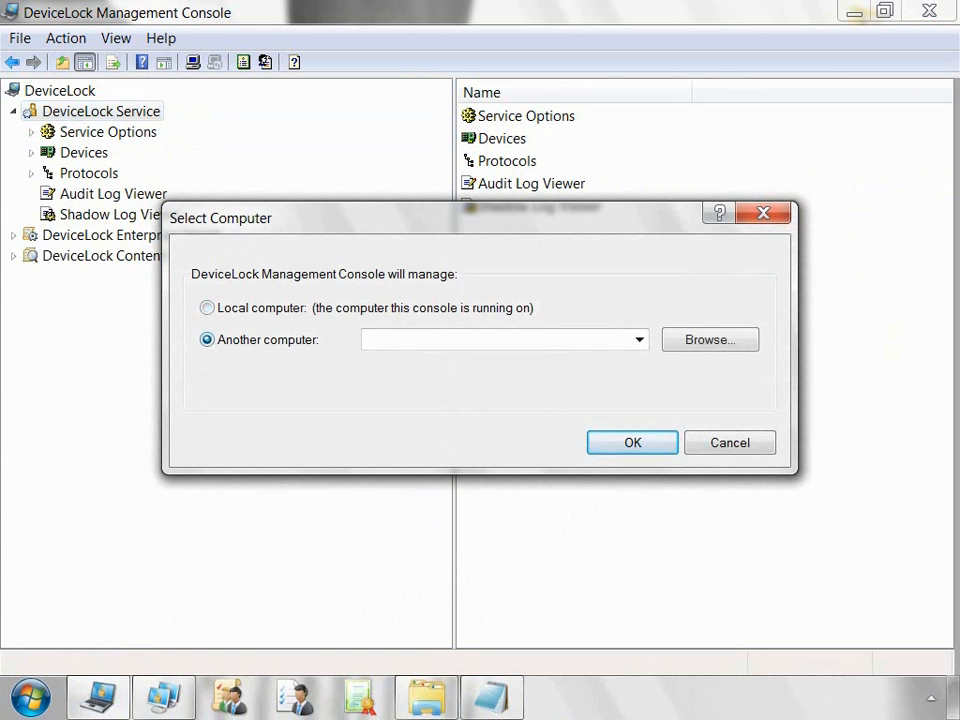
click(207, 308)
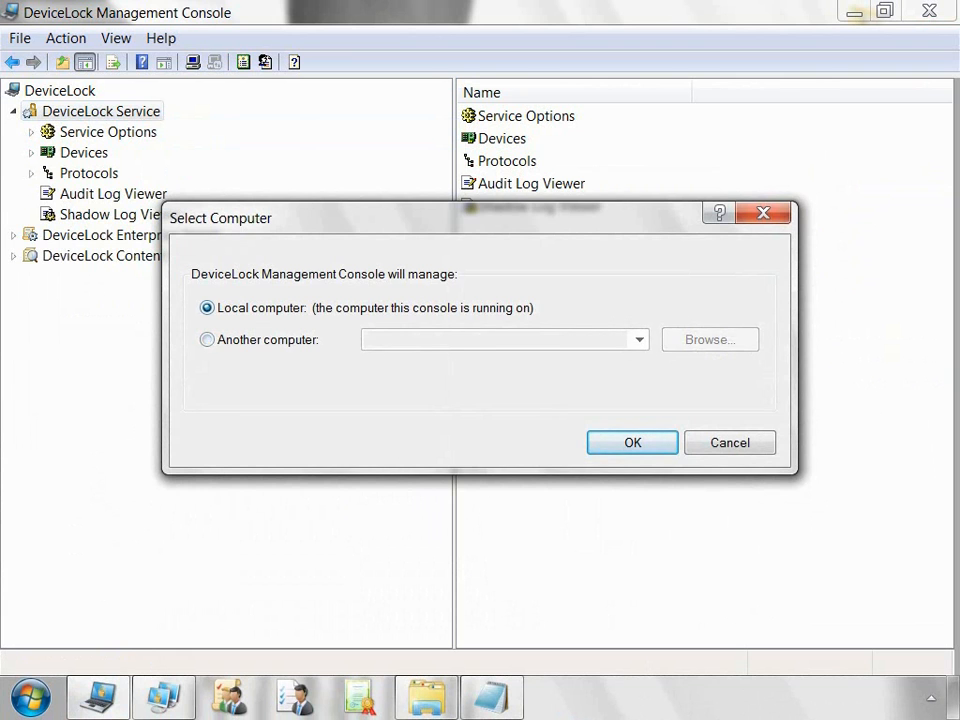
click(632, 443)
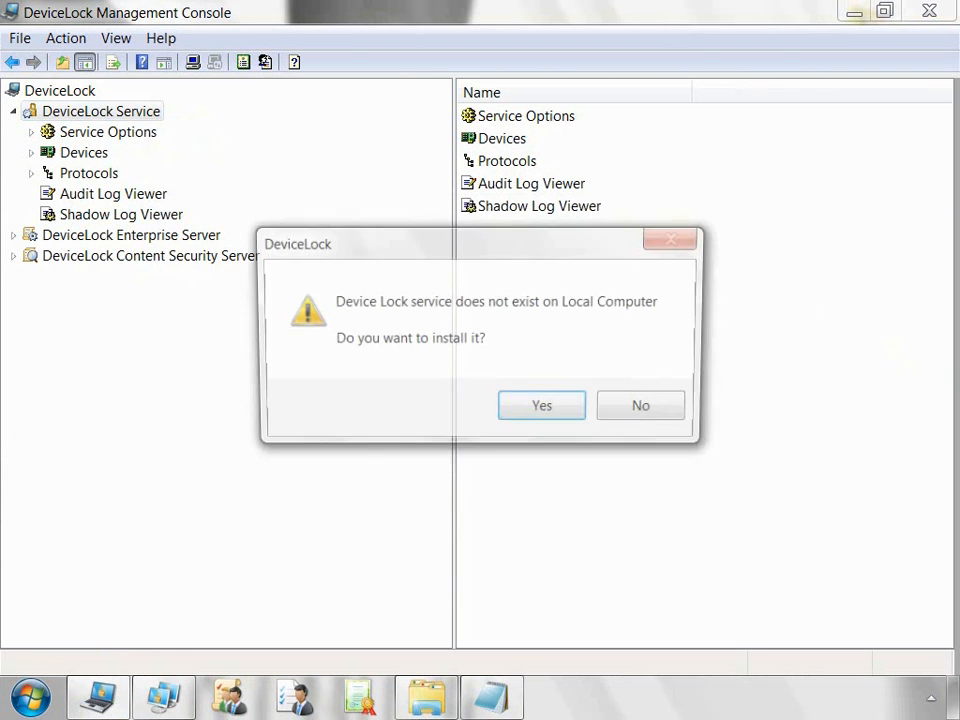
key(Return)
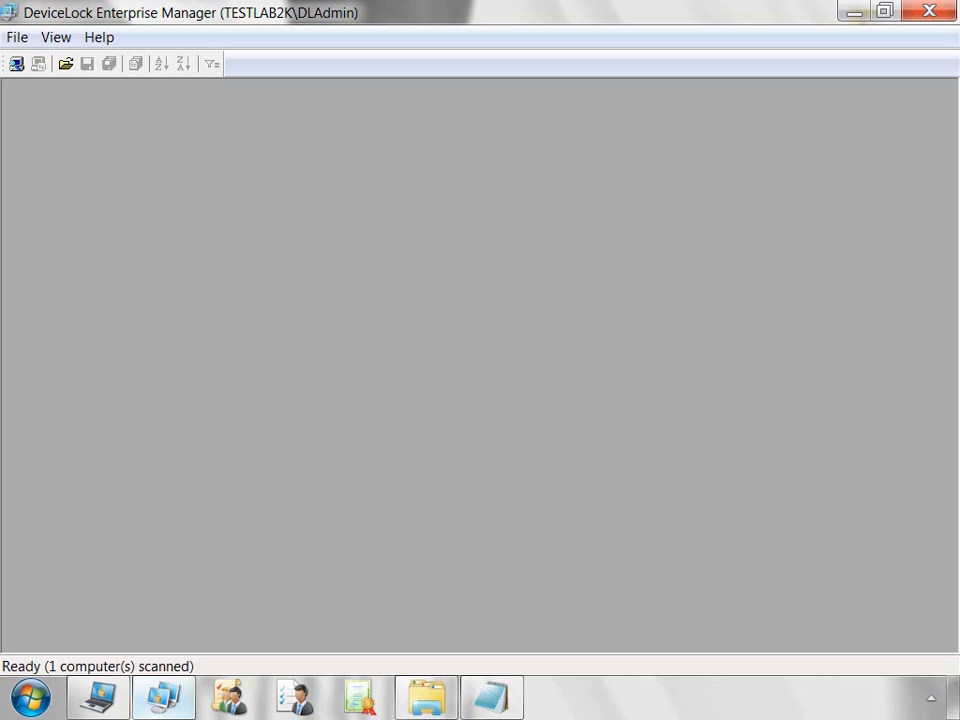
Step: Mark P4SUPPORT2 from the DeviceLock organizational unit for a network scan
click(16, 64)
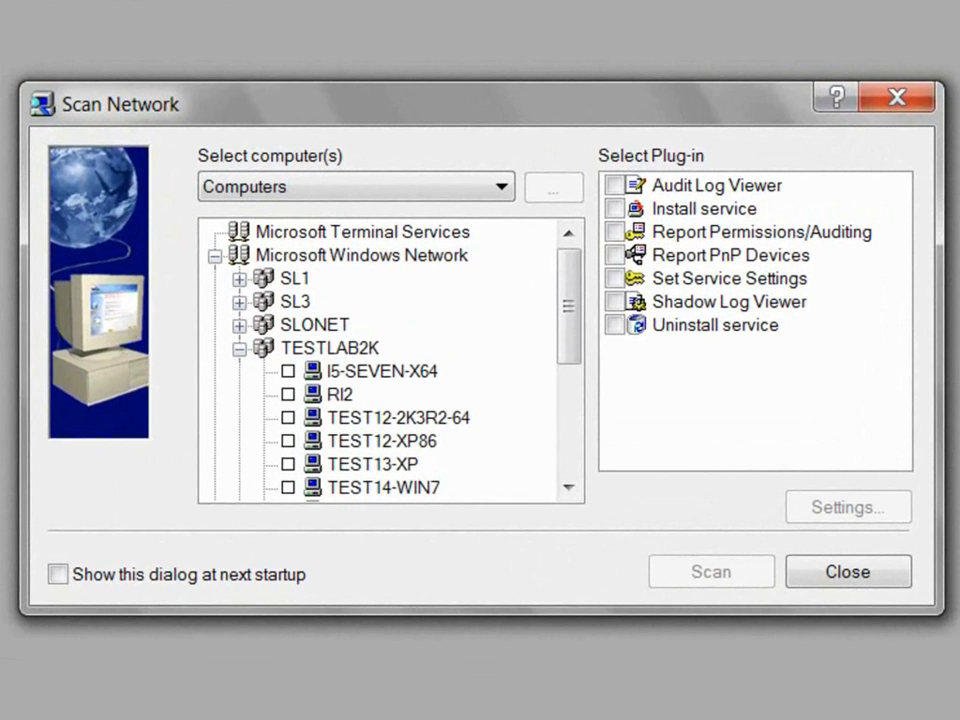
click(501, 187)
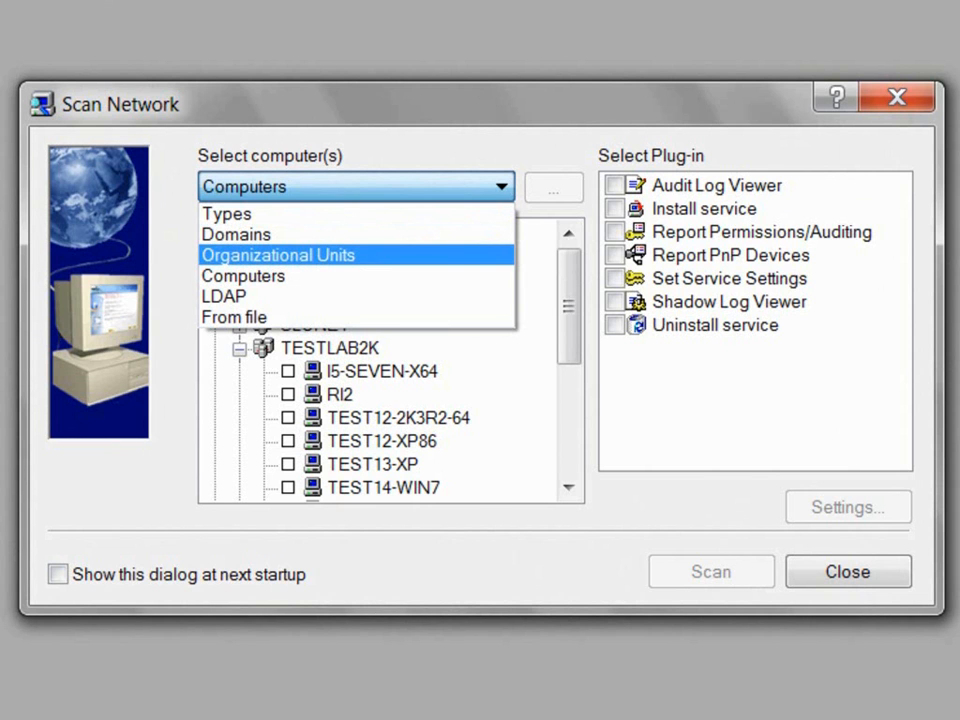
click(278, 255)
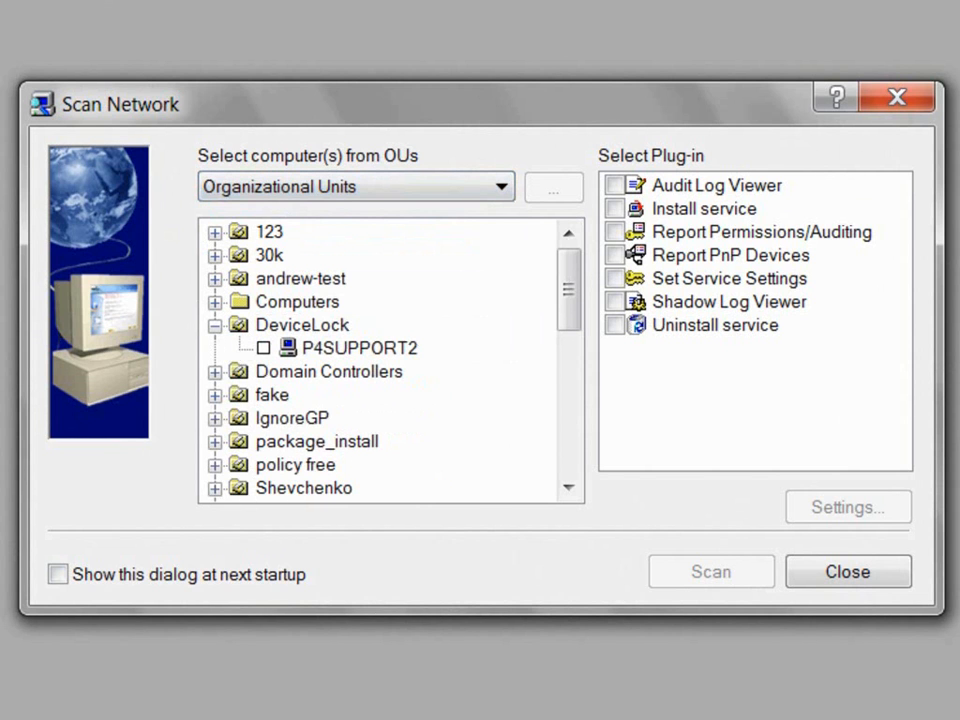
click(302, 325)
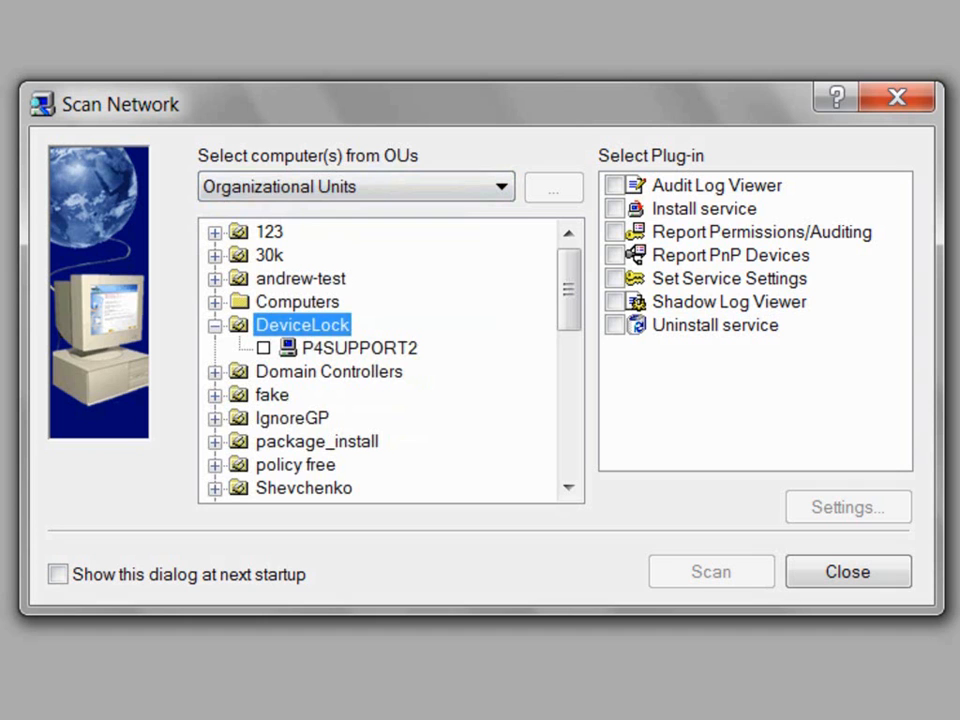
click(359, 348)
click(264, 348)
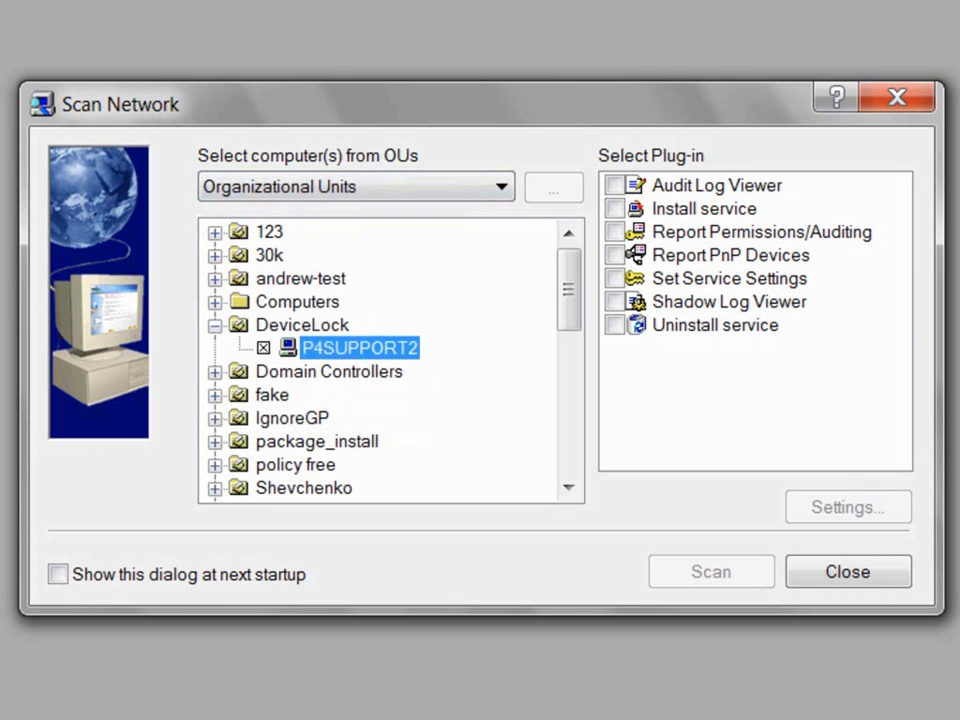
Step: Tick the Install service plug-in and bring up its install settings
click(704, 209)
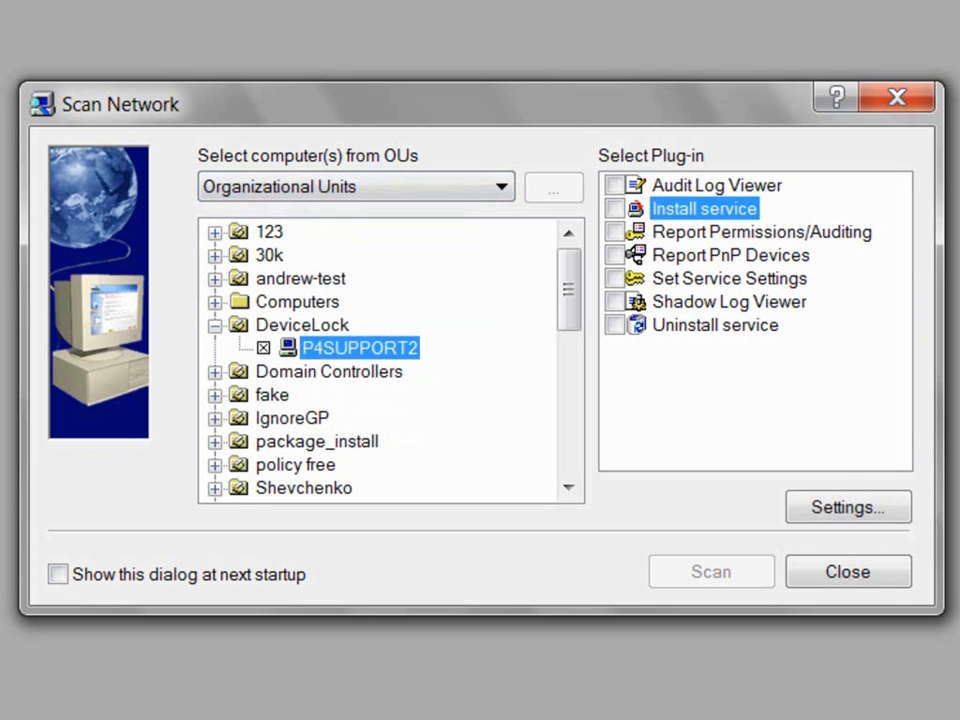
click(615, 209)
click(848, 507)
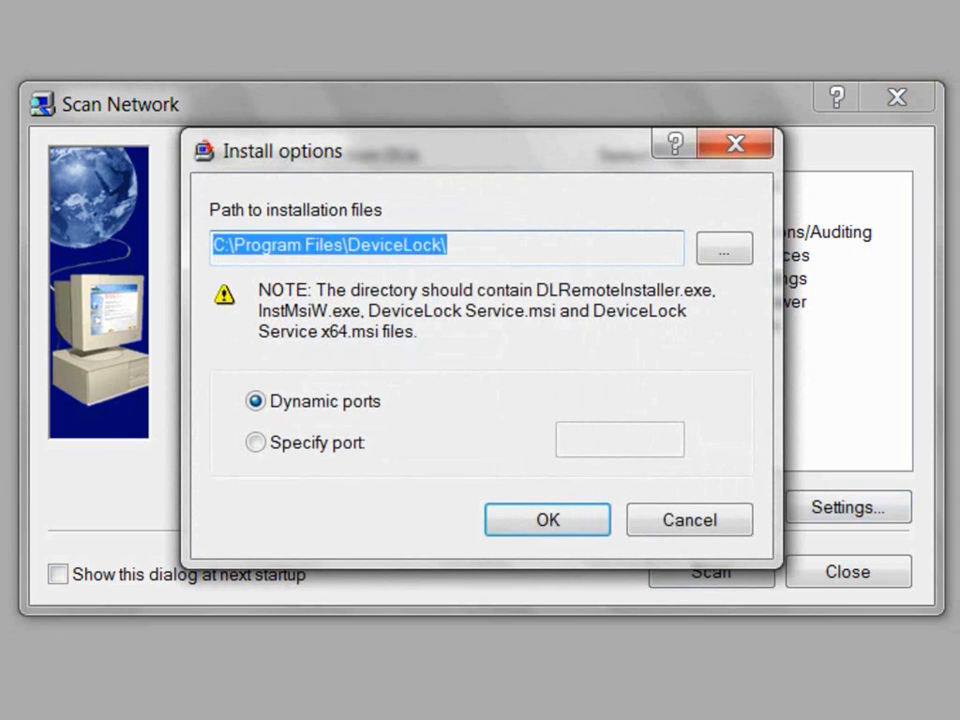
Step: Review the installation path and try port 9132 before reverting to dynamic ports
click(448, 246)
drag(448, 246, 212, 246)
click(448, 246)
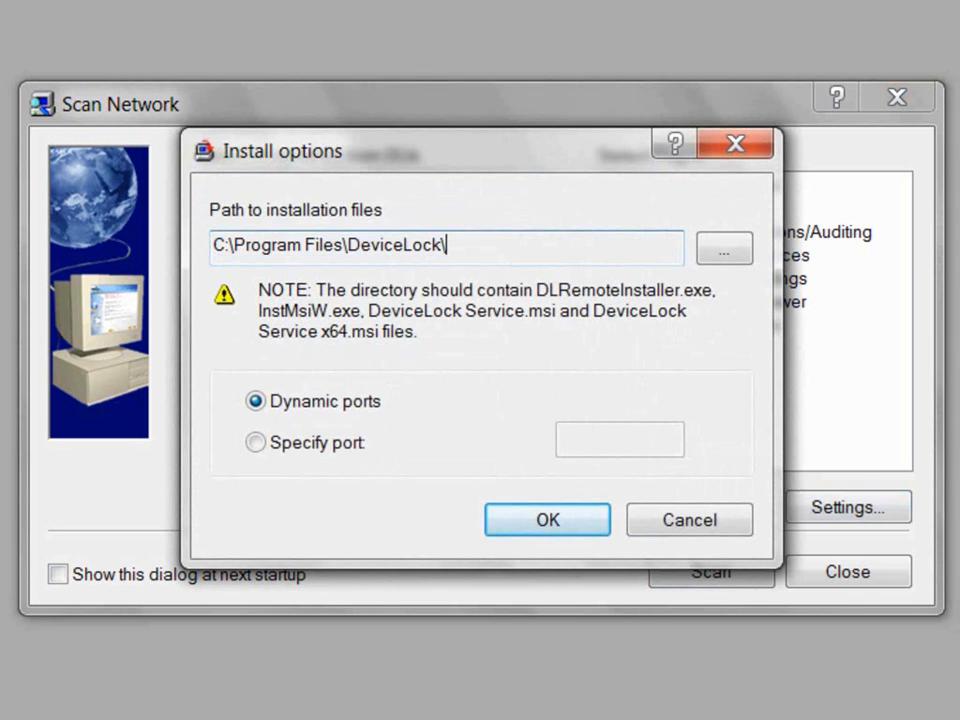
click(256, 442)
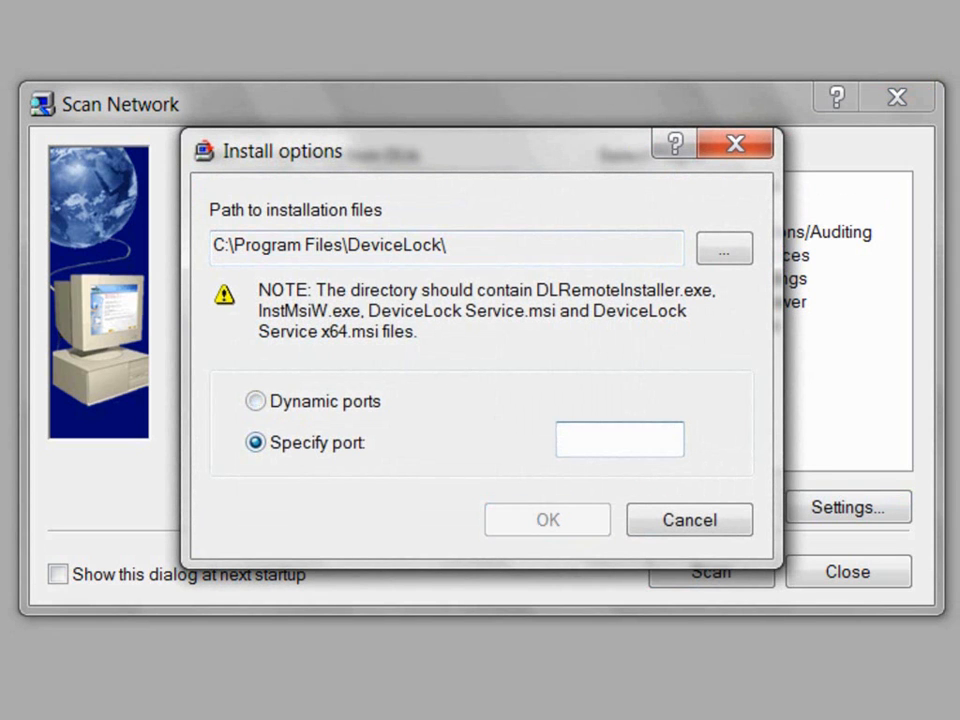
text(9132)
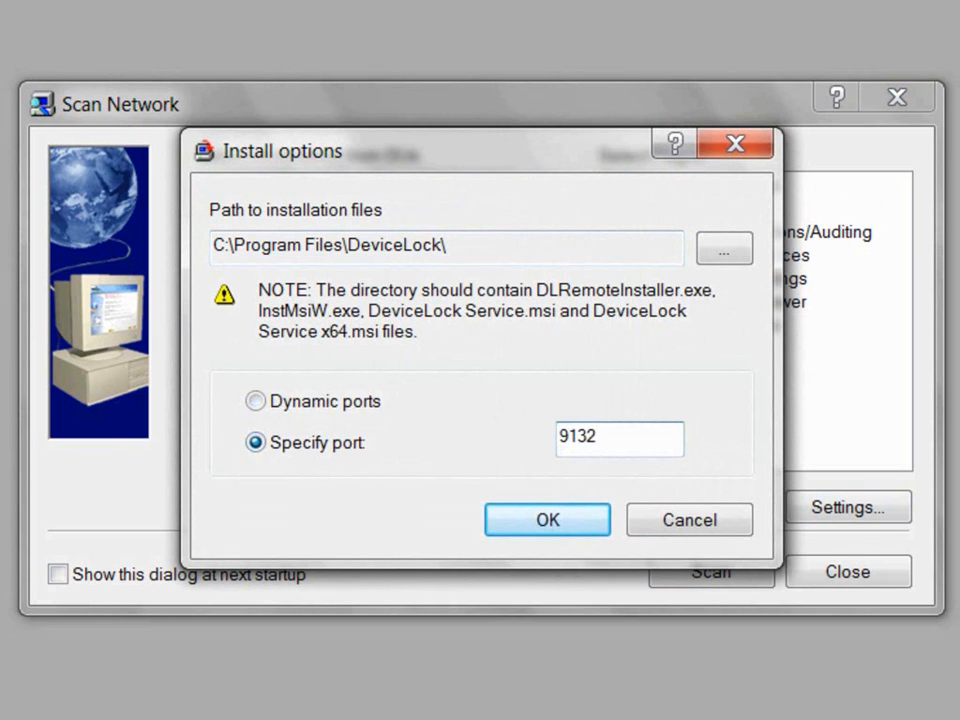
click(256, 401)
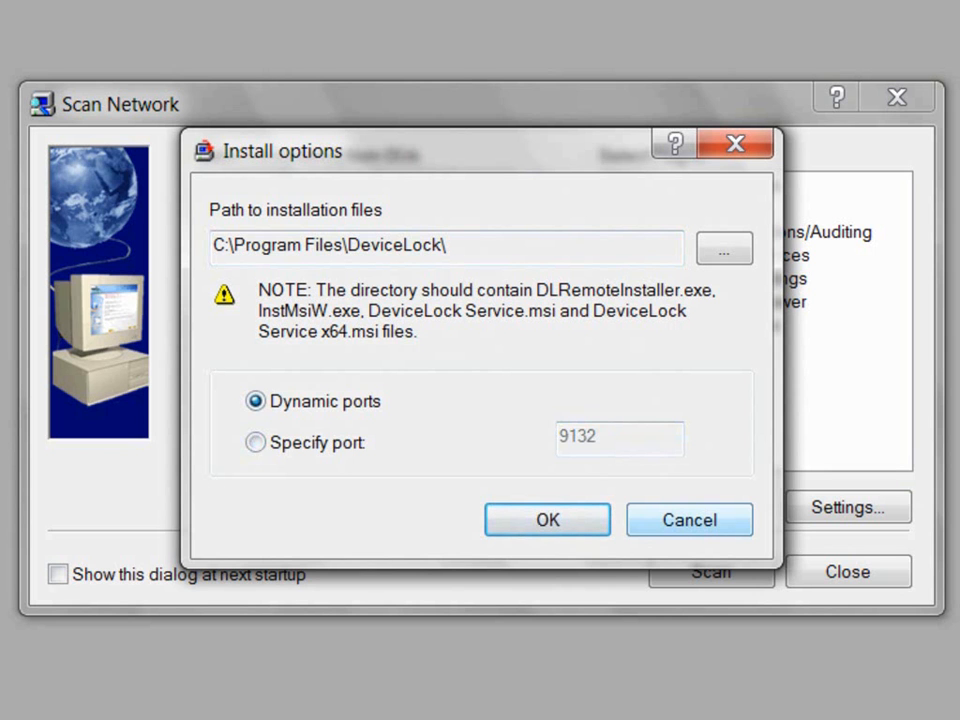
Step: Discard the option changes and run the Install service scan on P4SUPPORT2
click(690, 520)
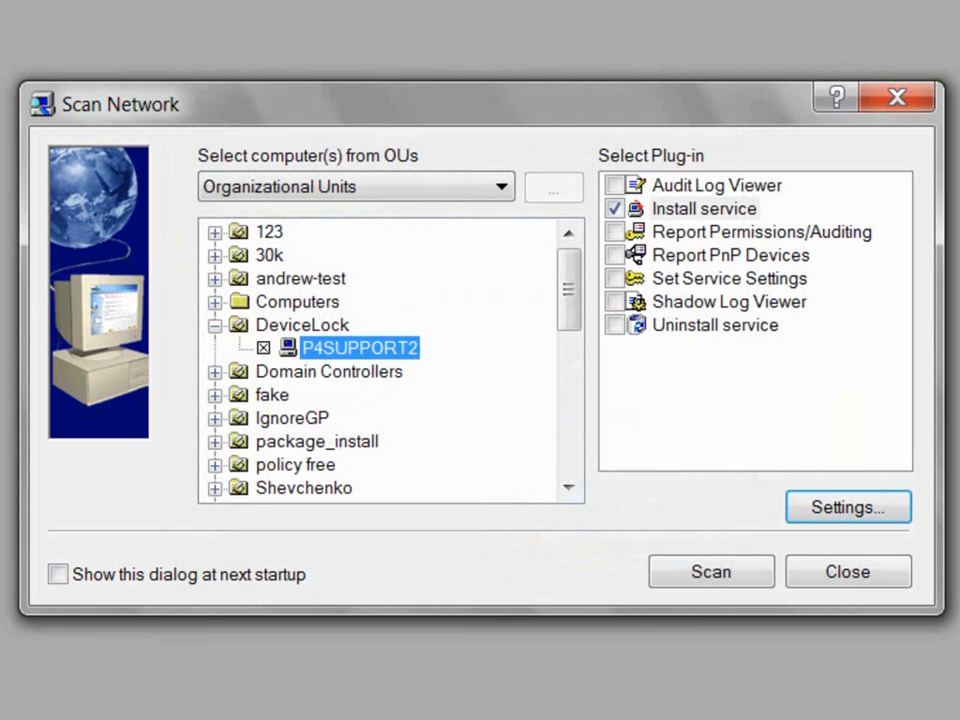
click(704, 209)
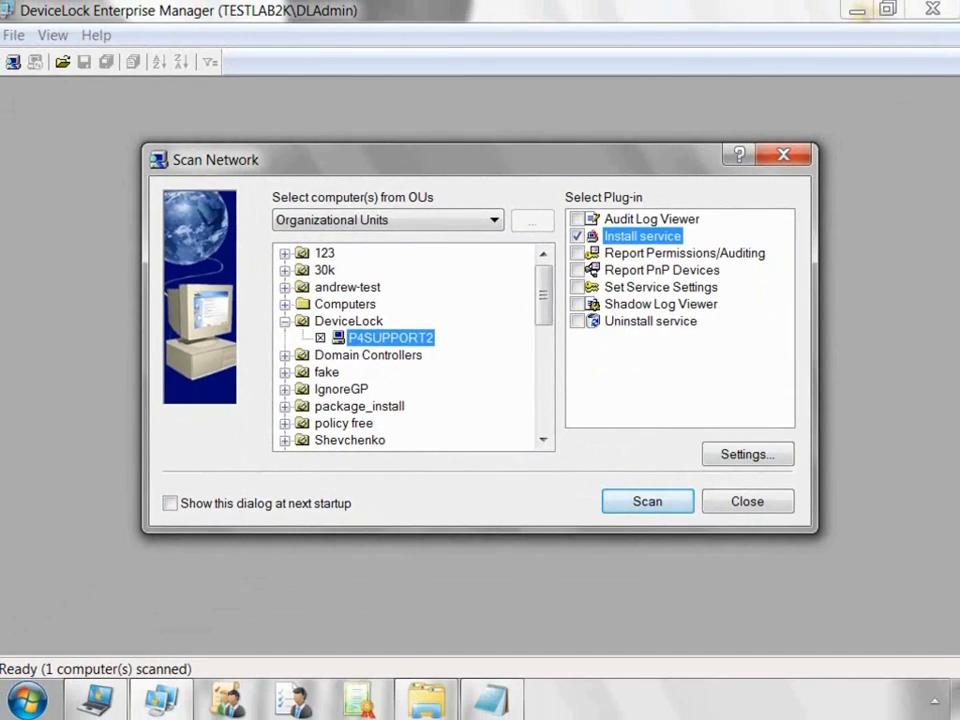
click(711, 572)
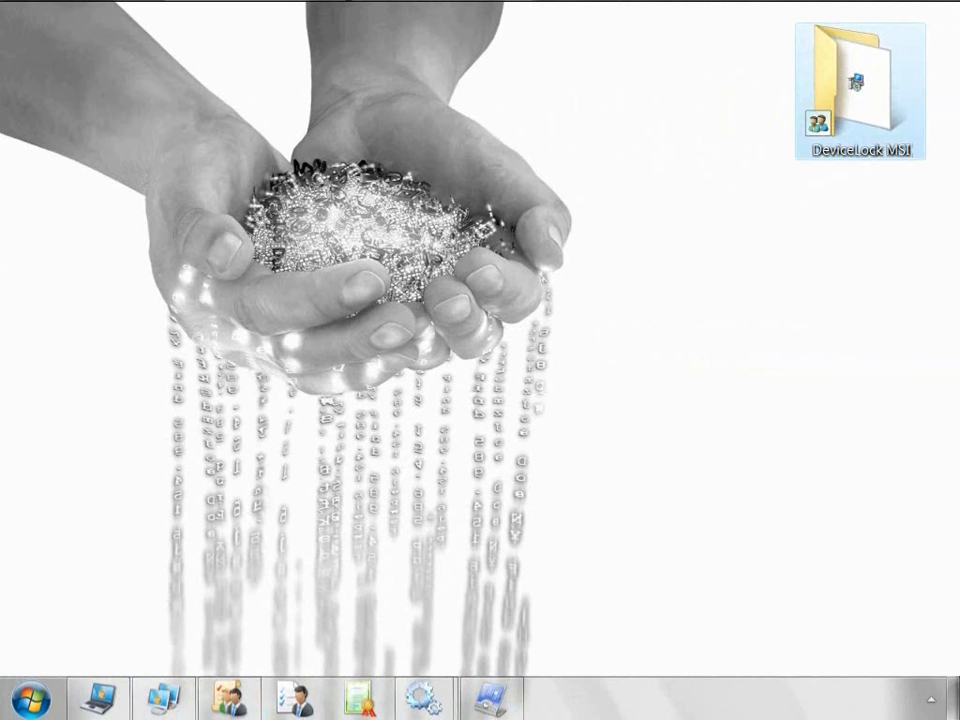
Step: Confirm Everyone's full-control share permissions on the DeviceLock MSI folder, then return to Group Policy Management
right_click(864, 144)
click(567, 609)
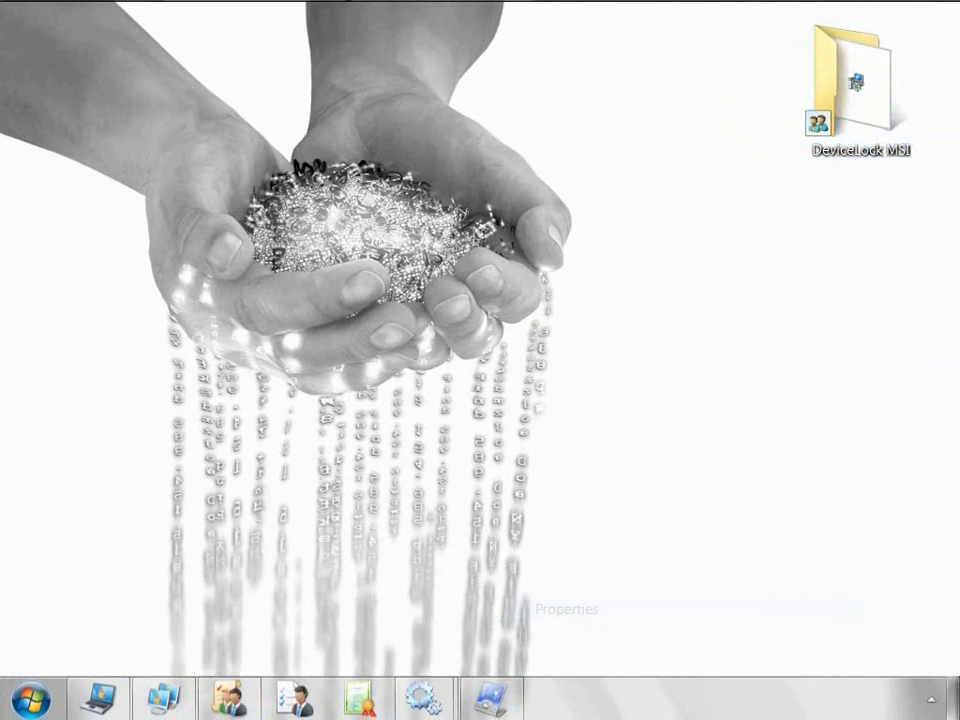
click(596, 196)
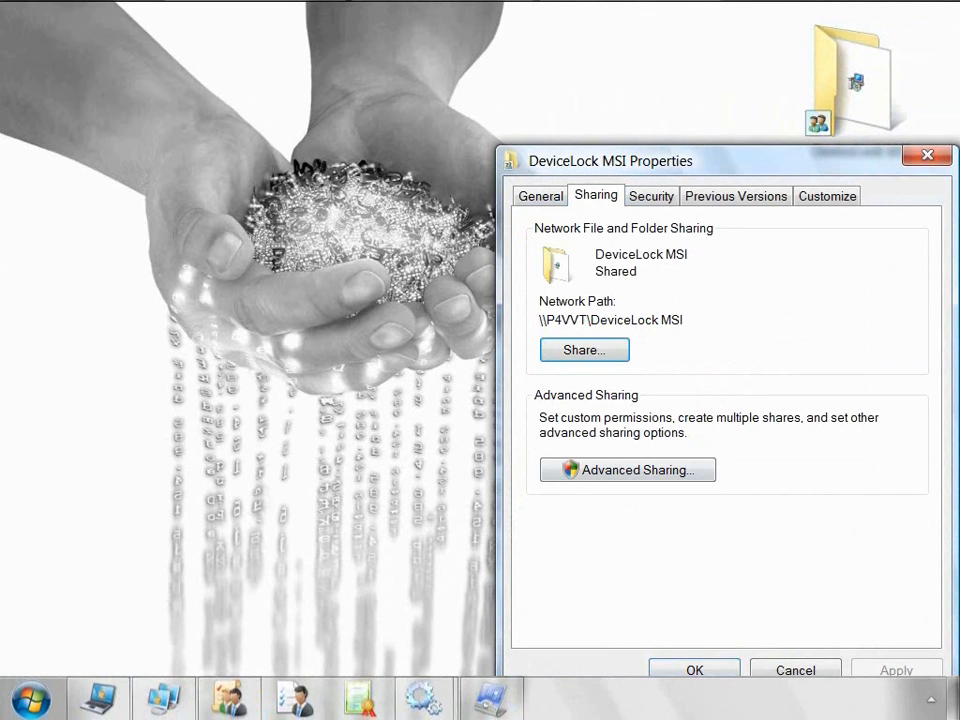
click(628, 470)
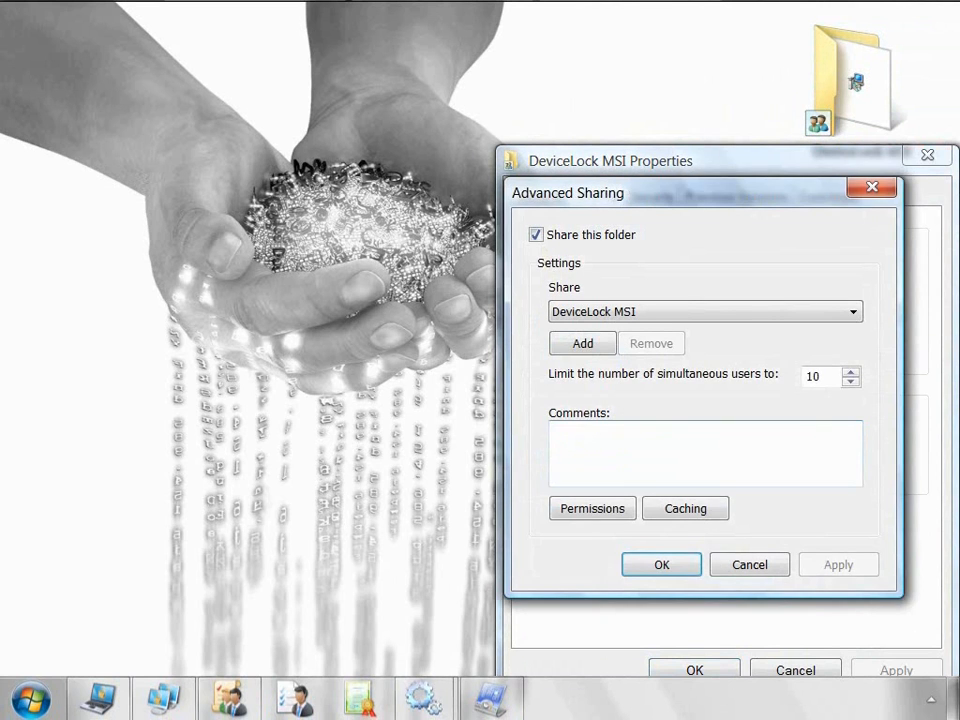
click(591, 507)
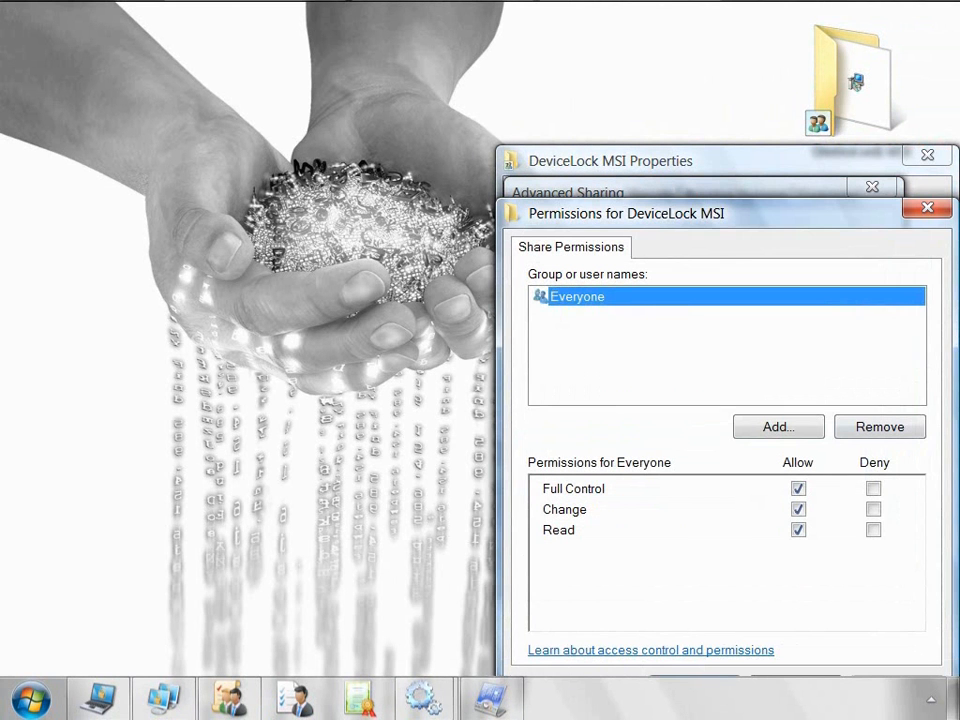
click(694, 676)
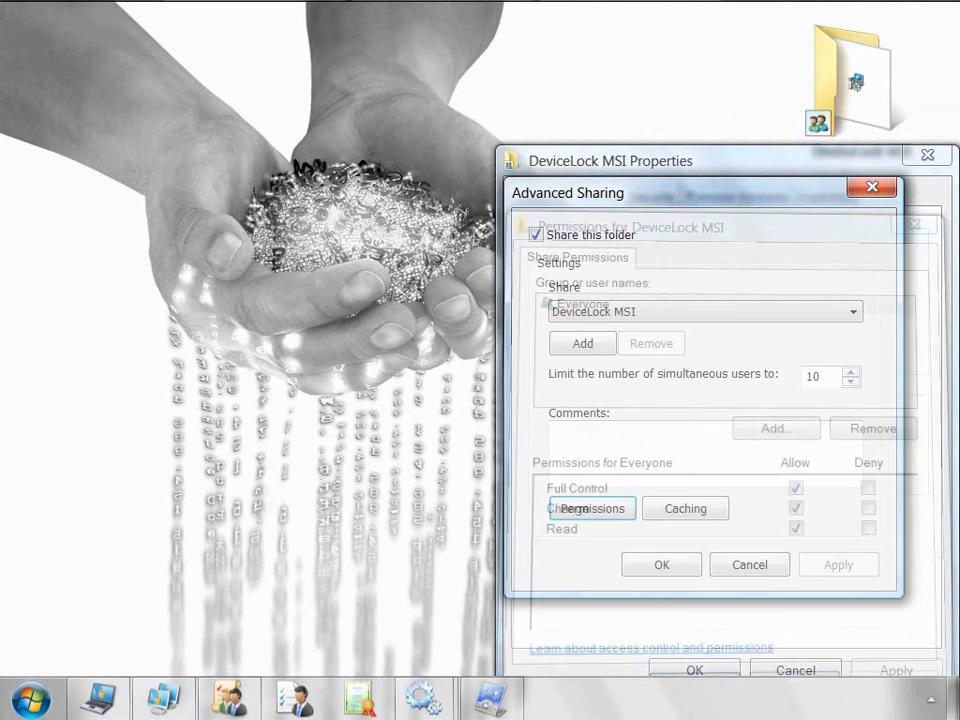
click(662, 565)
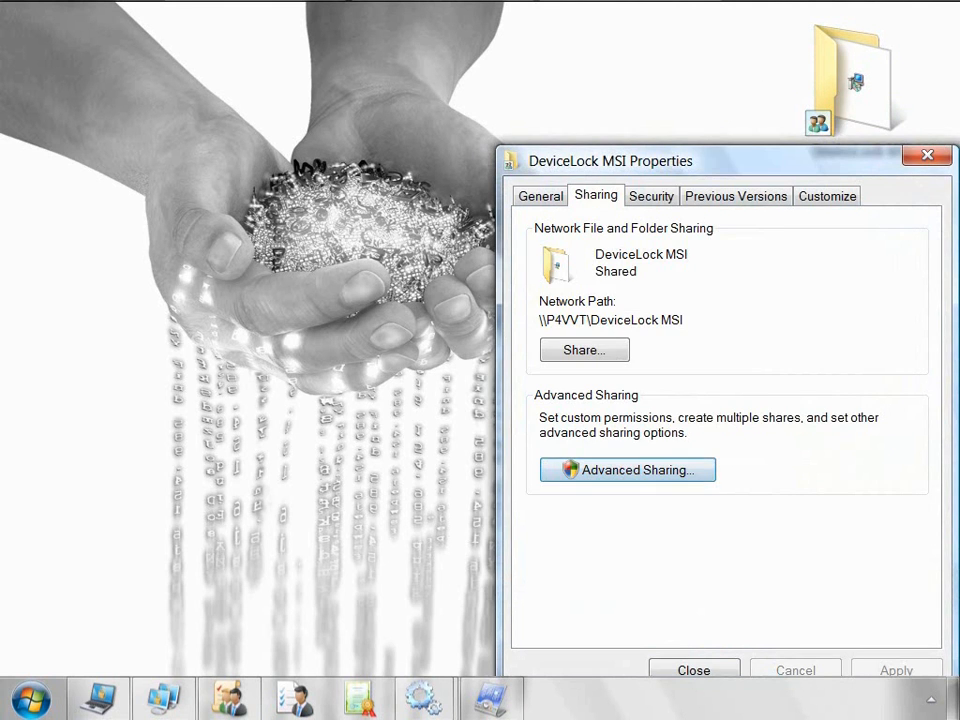
click(694, 670)
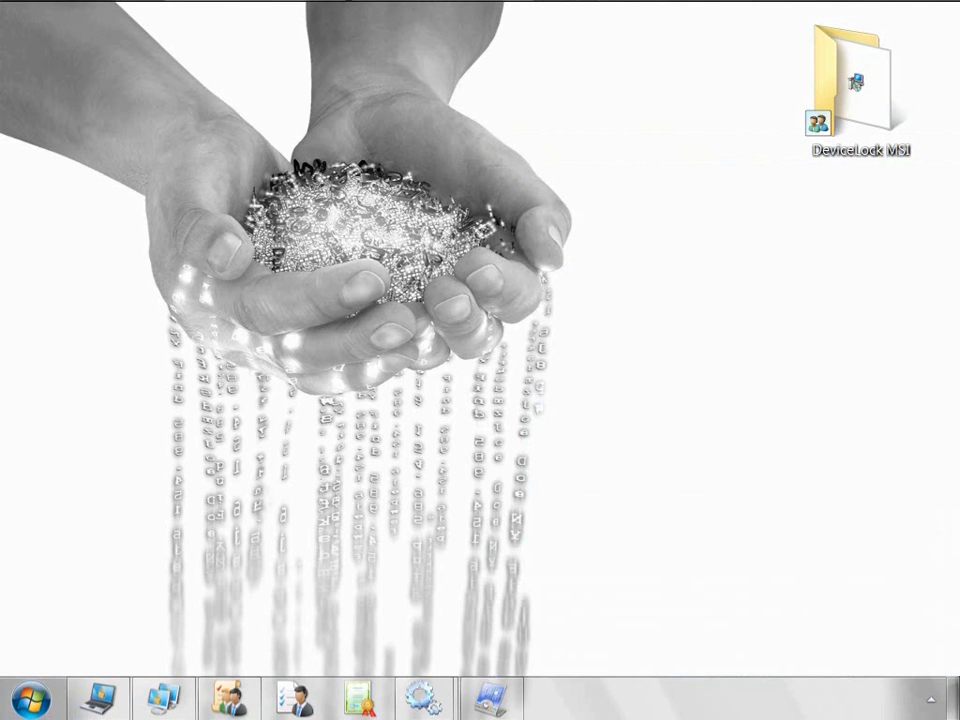
double_click(860, 88)
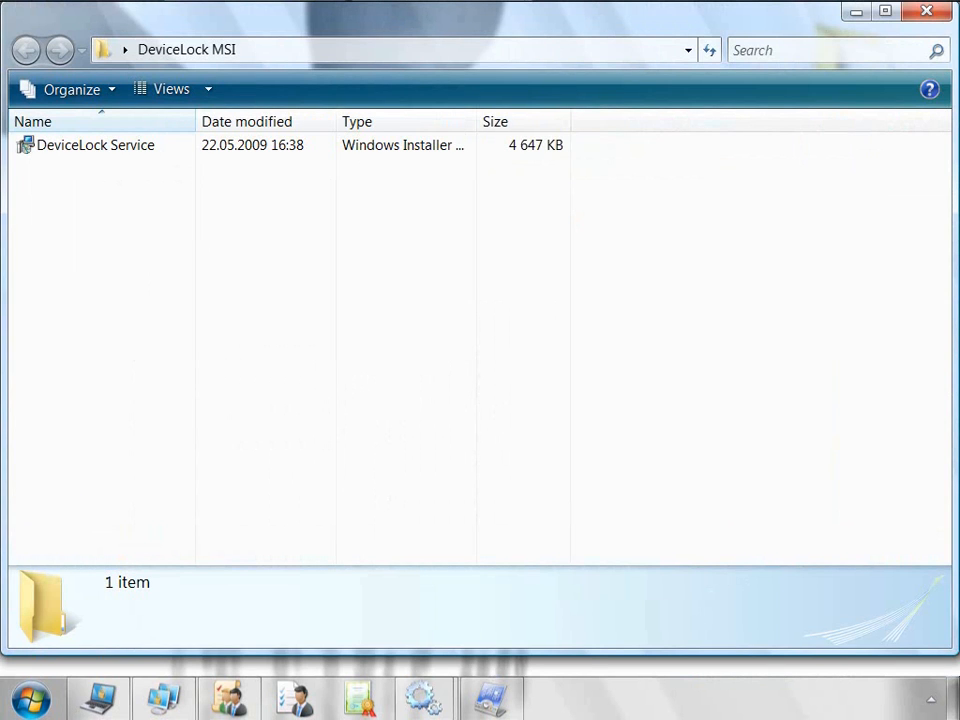
key(alt+Tab)
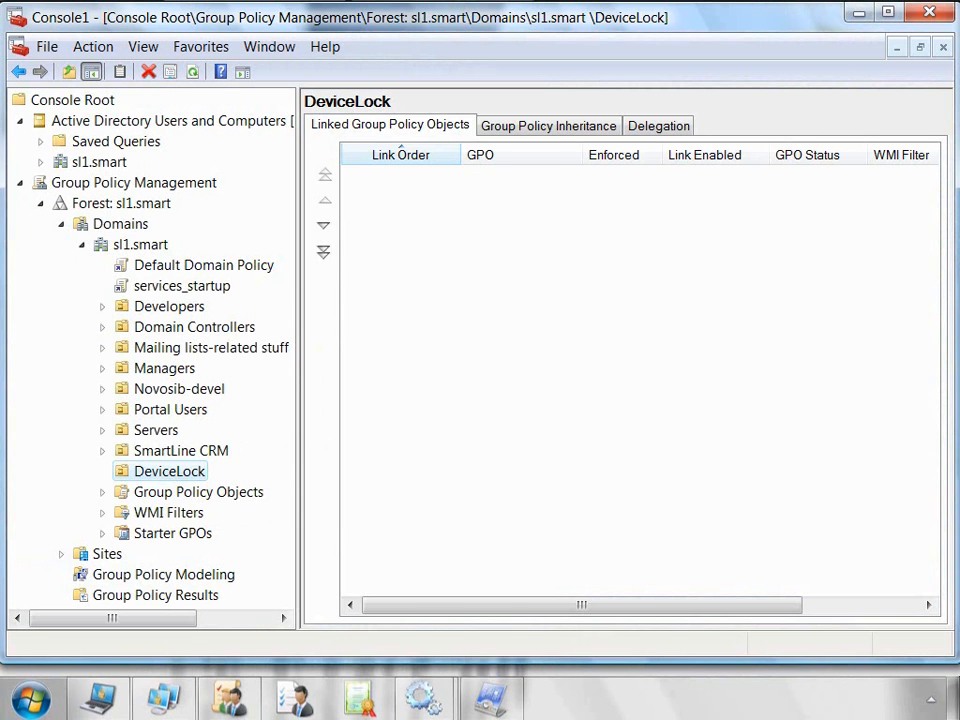
Step: Create a GPO named DL linked to the DeviceLock OU
right_click(186, 471)
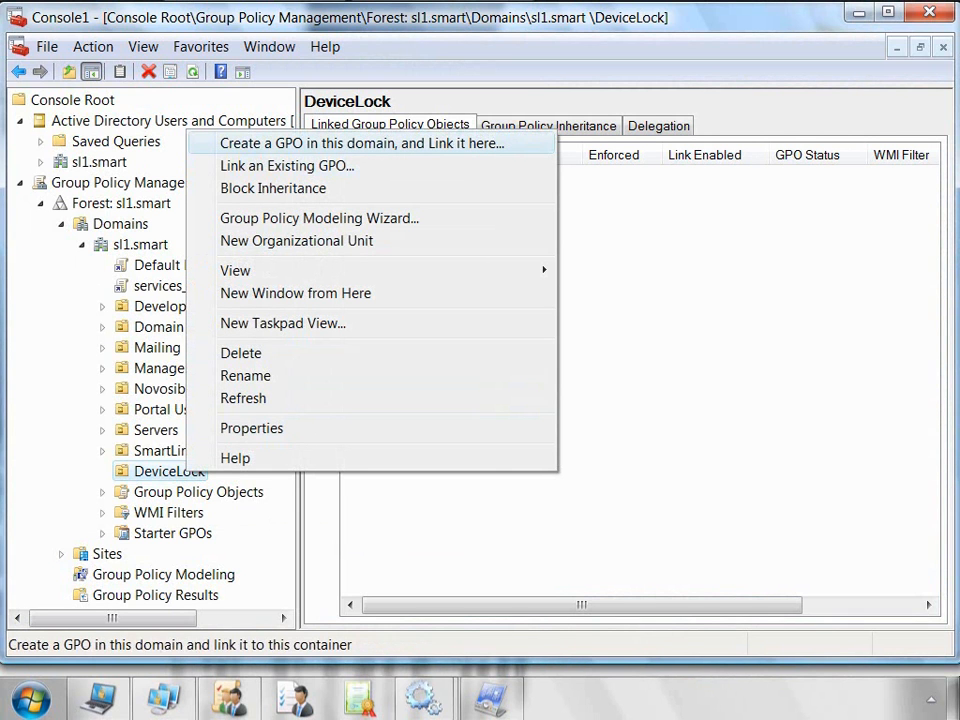
click(362, 144)
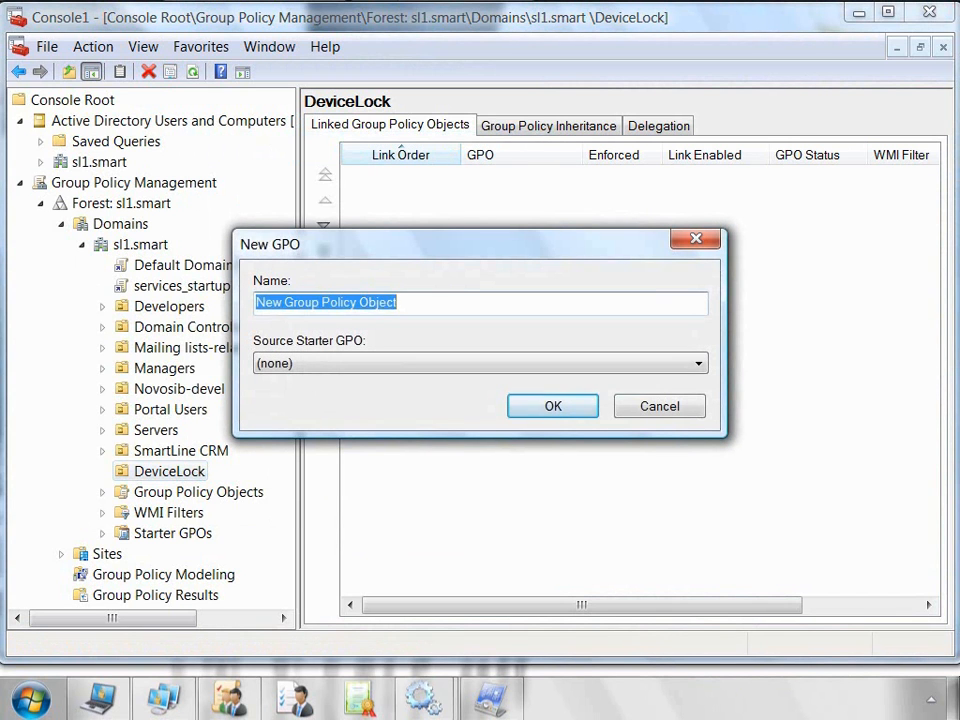
text(DL)
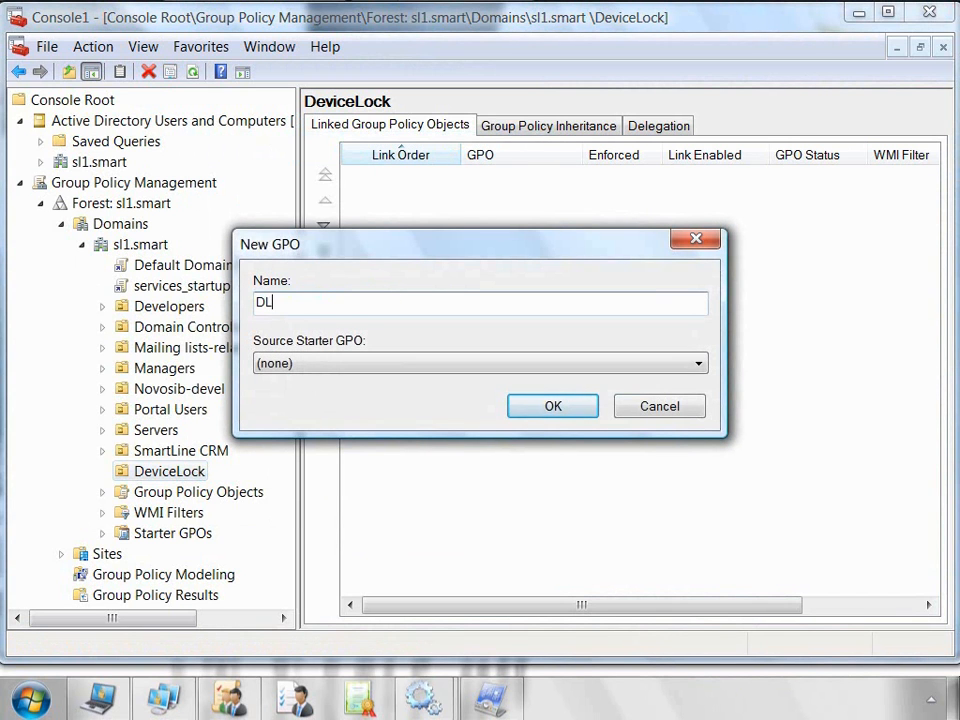
key(Return)
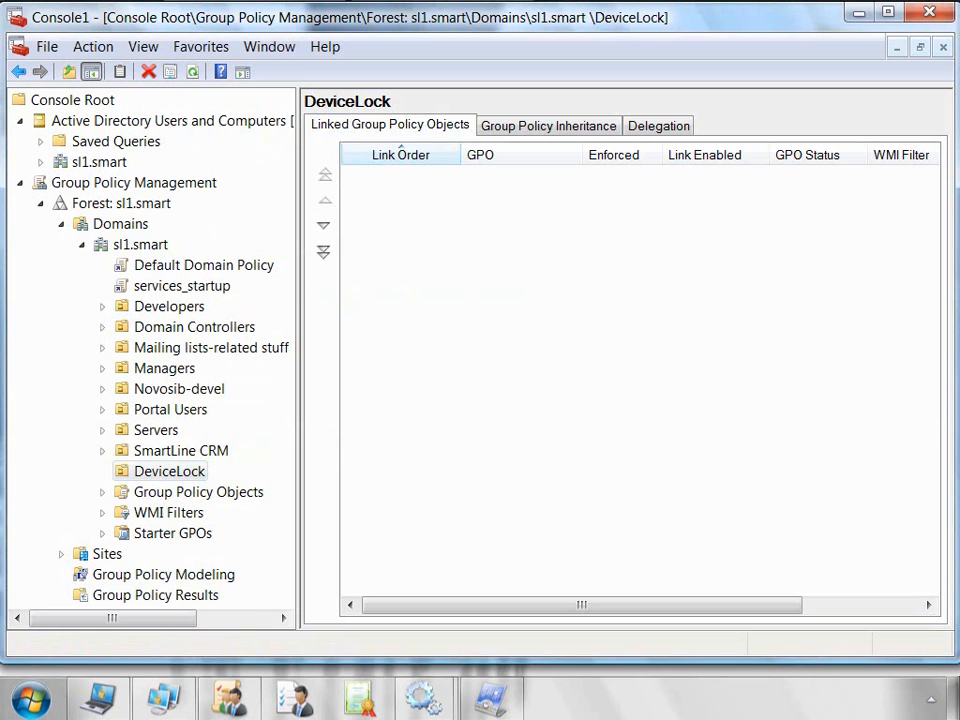
Step: In DL's advanced delegation security, deny Apply Group Policy to Domain Admins and review Authenticated Users
click(163, 492)
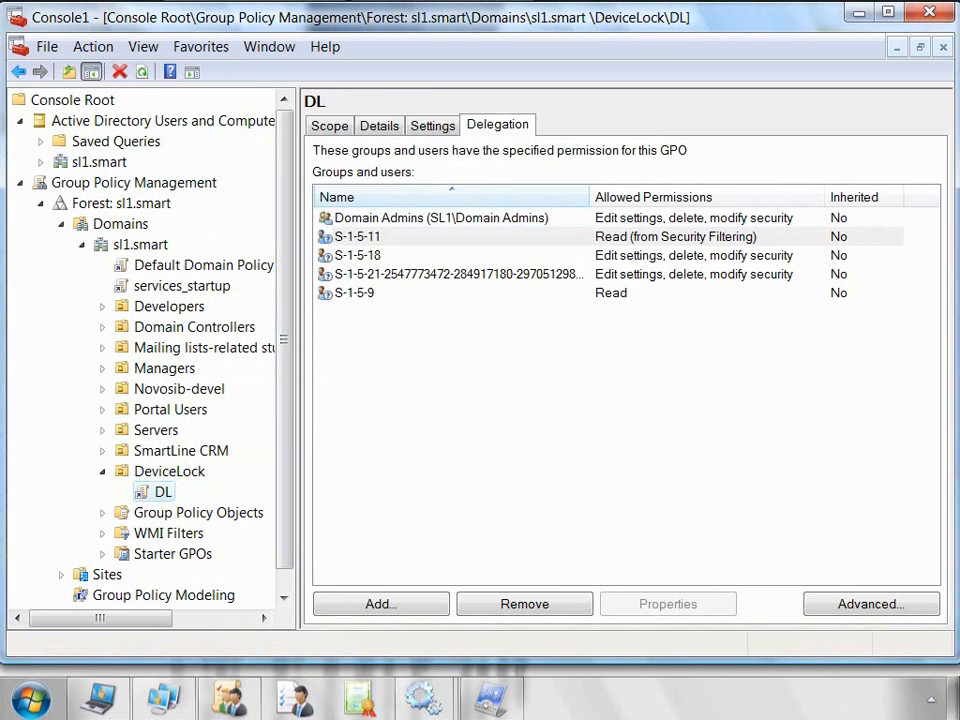
click(871, 604)
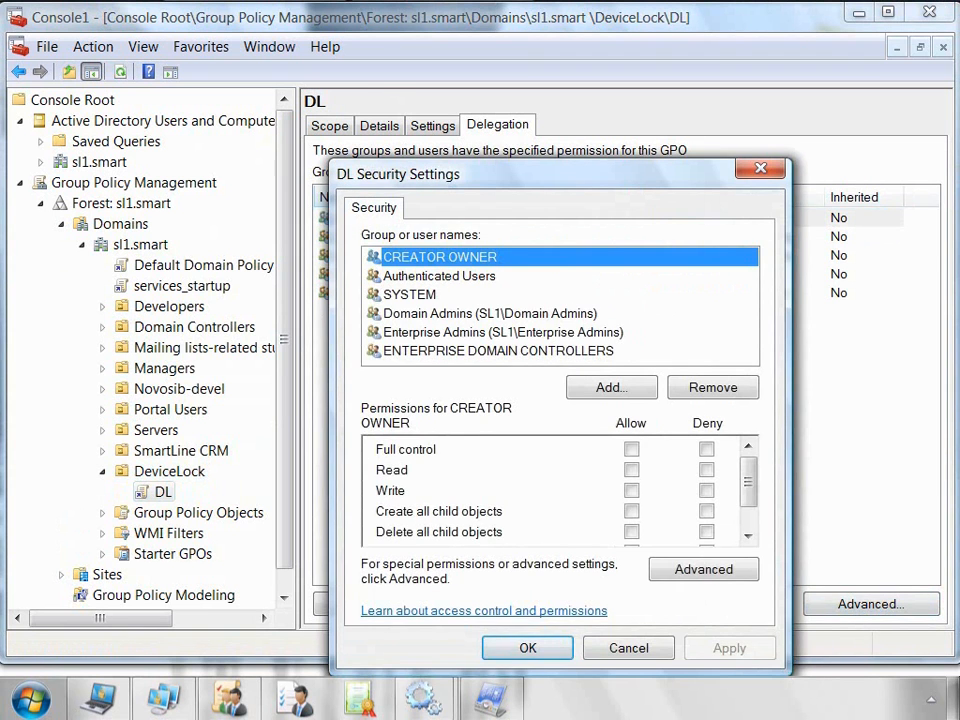
click(490, 314)
drag(748, 483, 748, 508)
click(707, 513)
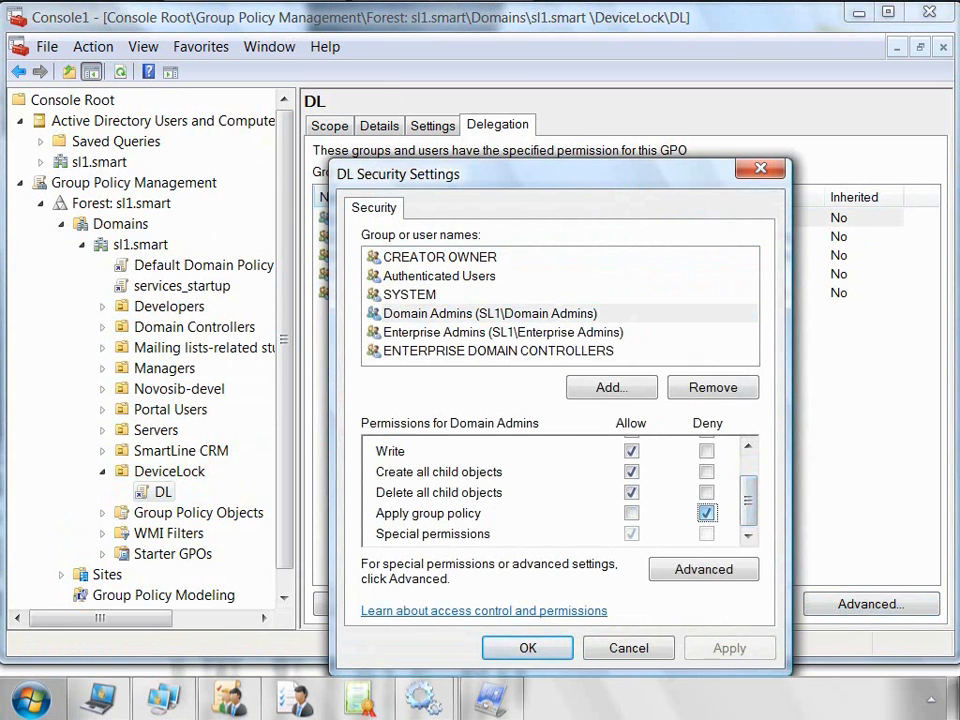
click(439, 276)
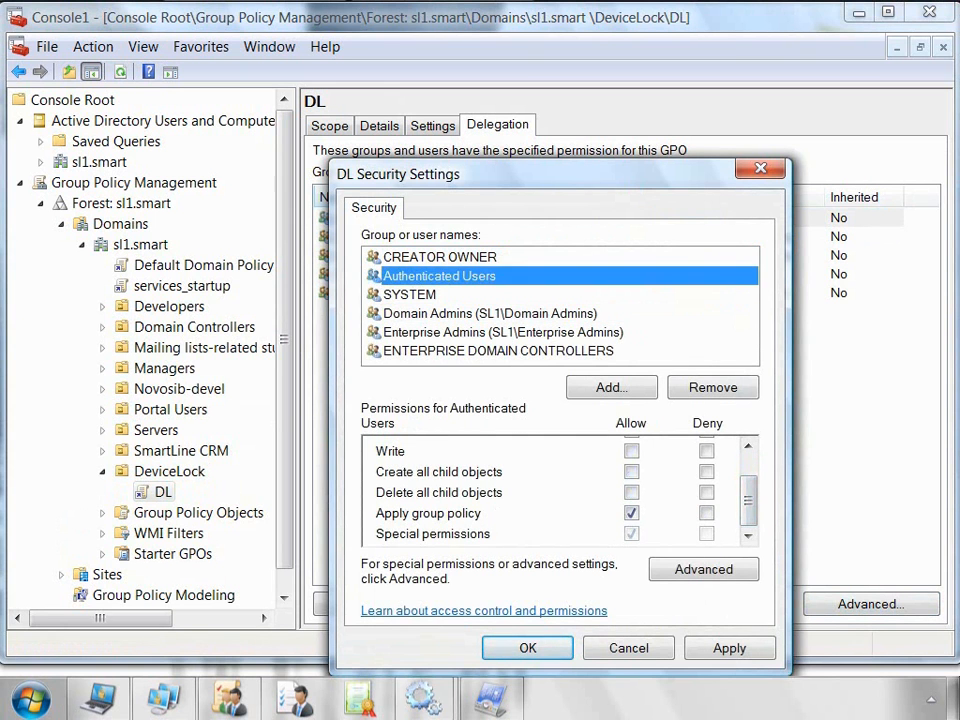
click(629, 648)
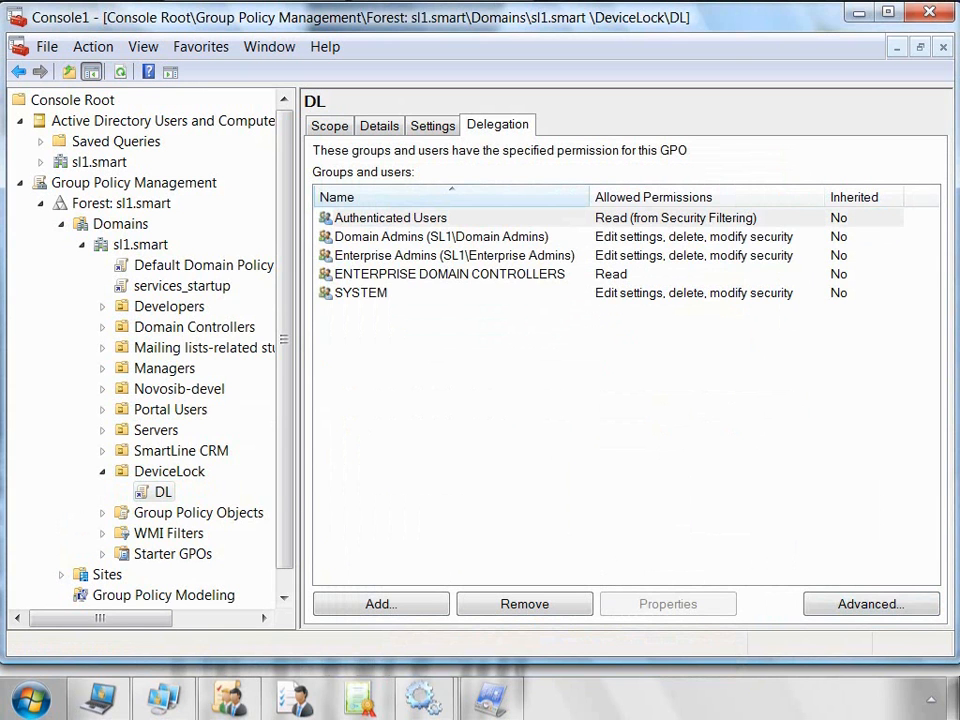
right_click(135, 493)
Step: Edit the DL GPO and go to Computer Configuration's Software installation node
click(208, 226)
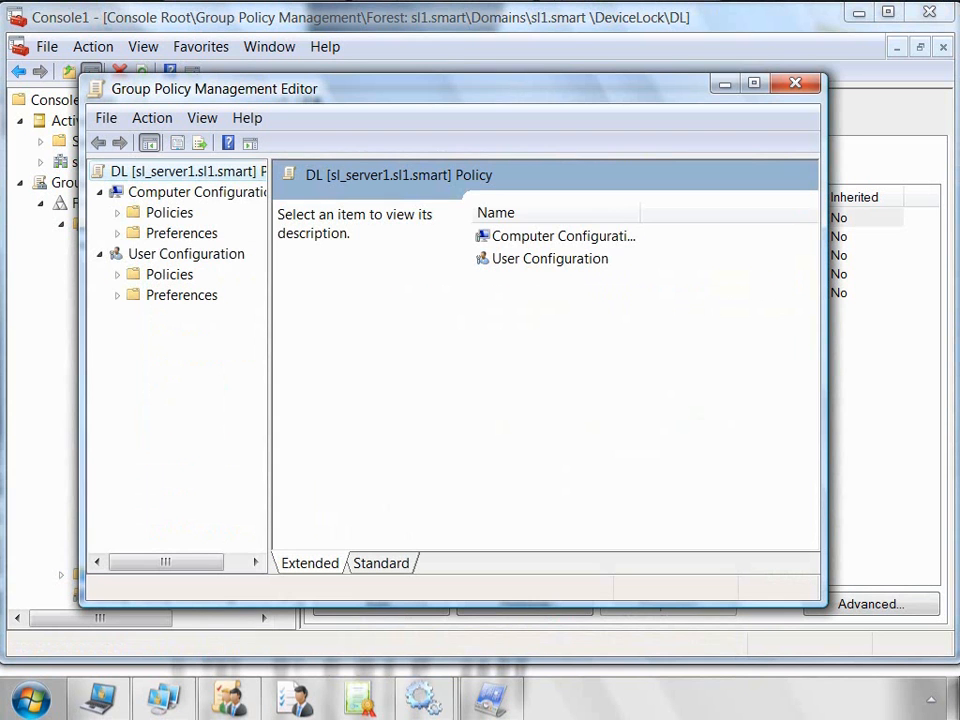
drag(270, 363, 396, 363)
click(117, 213)
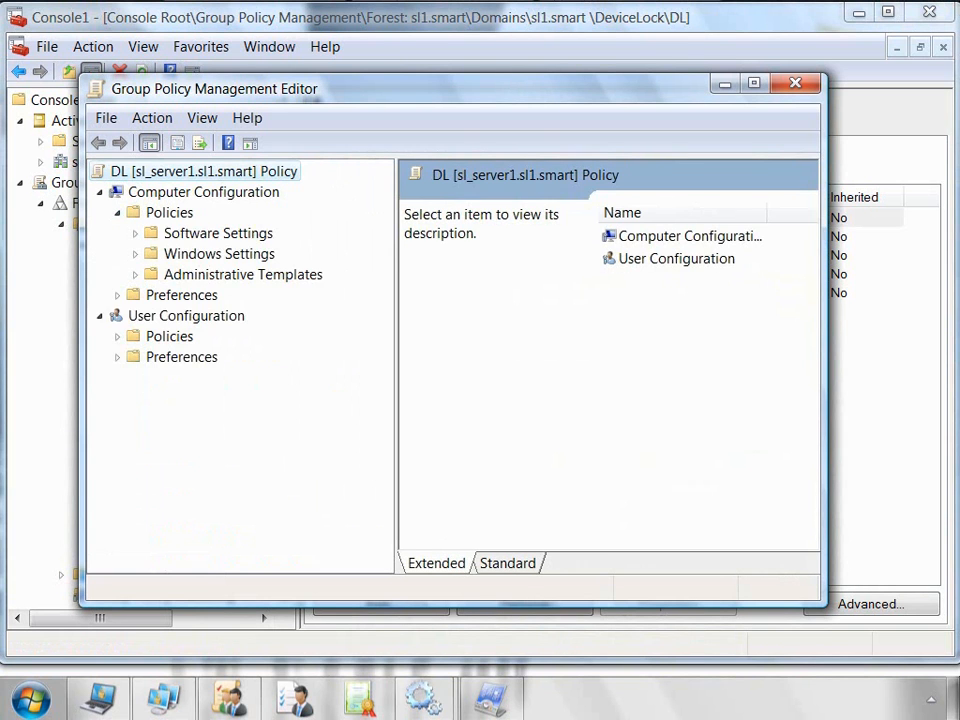
click(203, 233)
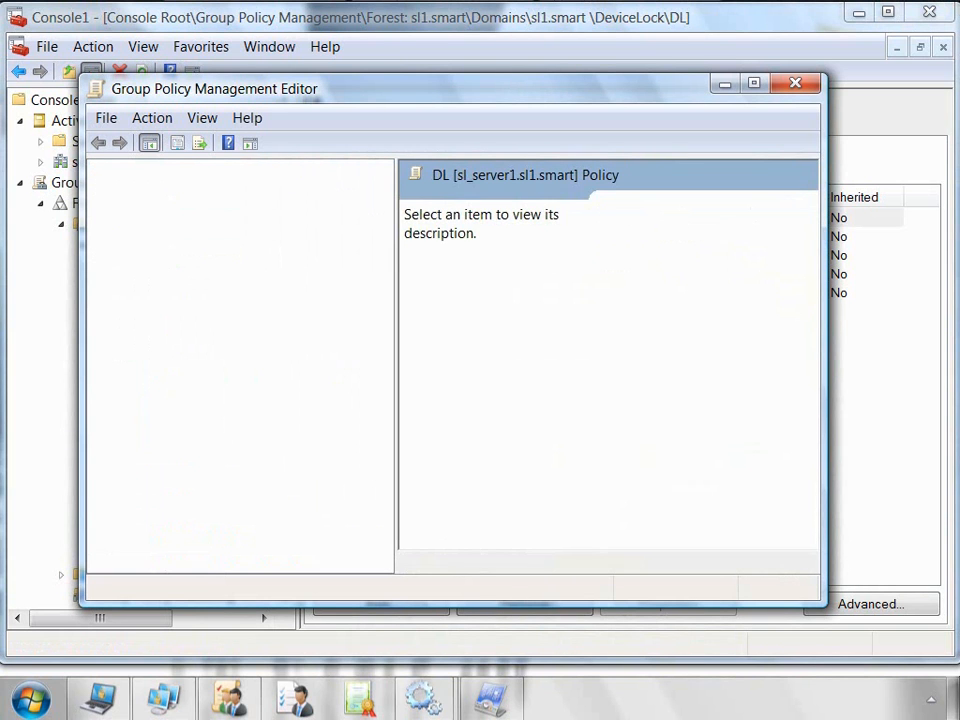
click(245, 254)
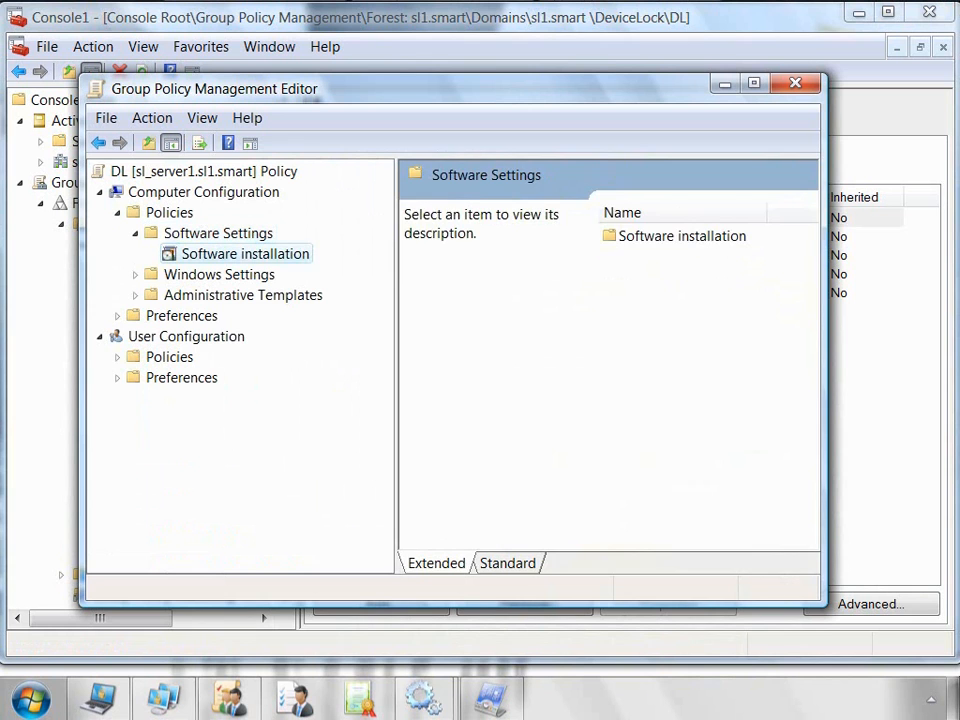
Step: Add the DeviceLock Service package from the shared folder as an Assigned installation
right_click(279, 254)
mouse_move(327, 268)
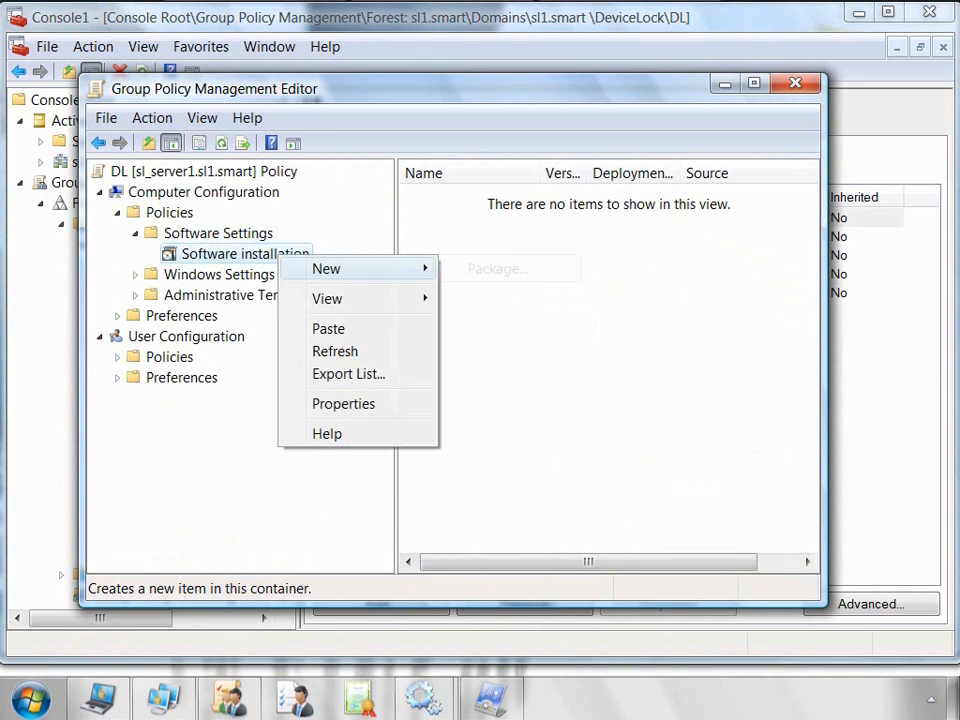
click(497, 268)
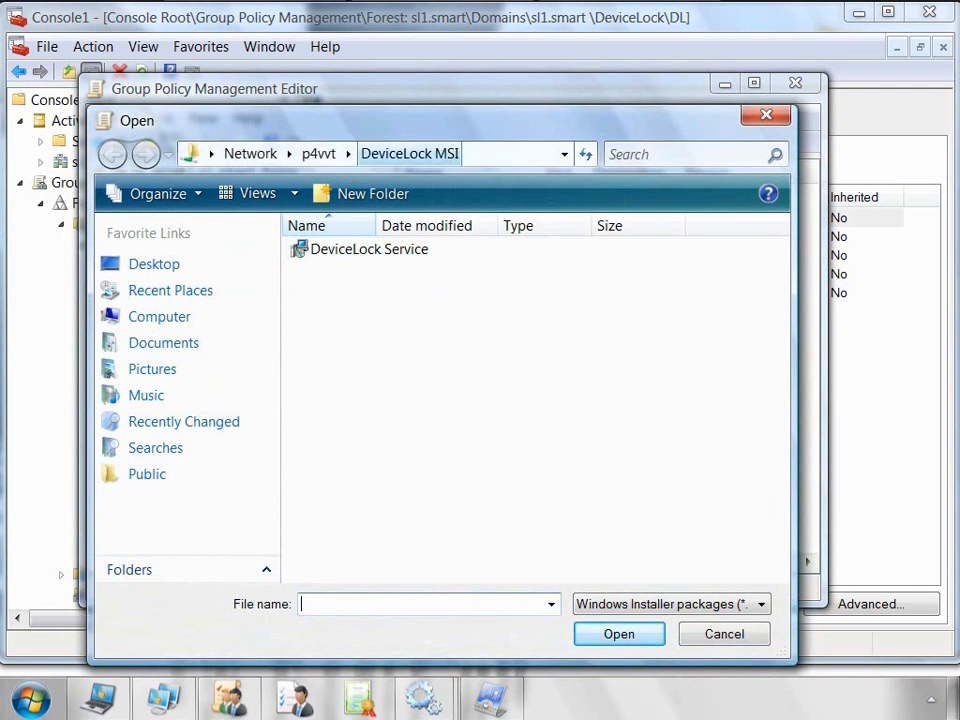
click(370, 249)
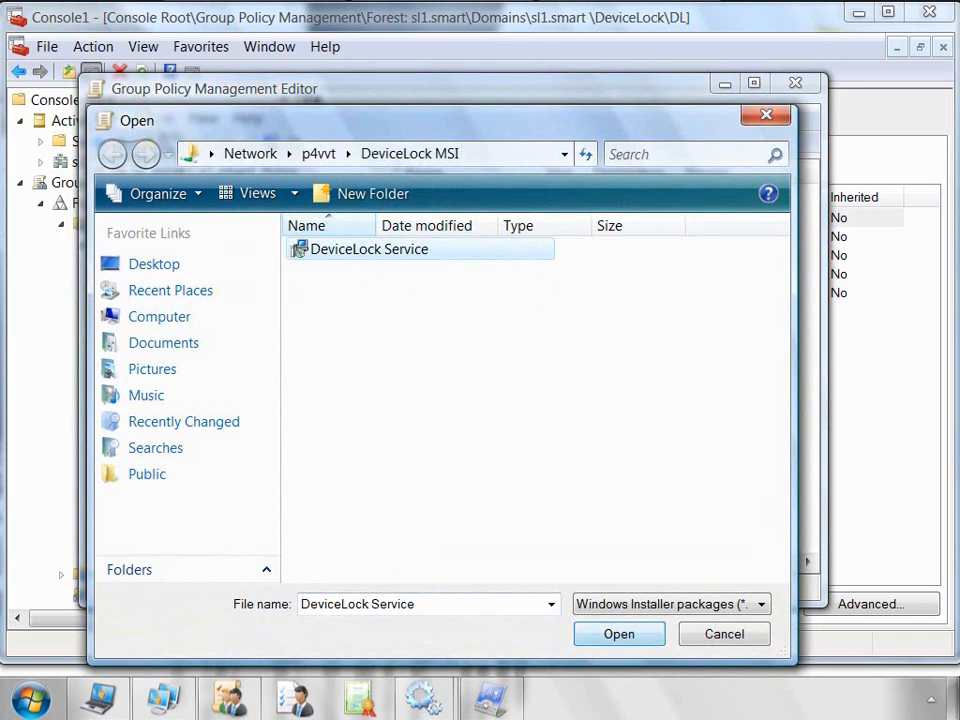
click(619, 634)
key(Return)
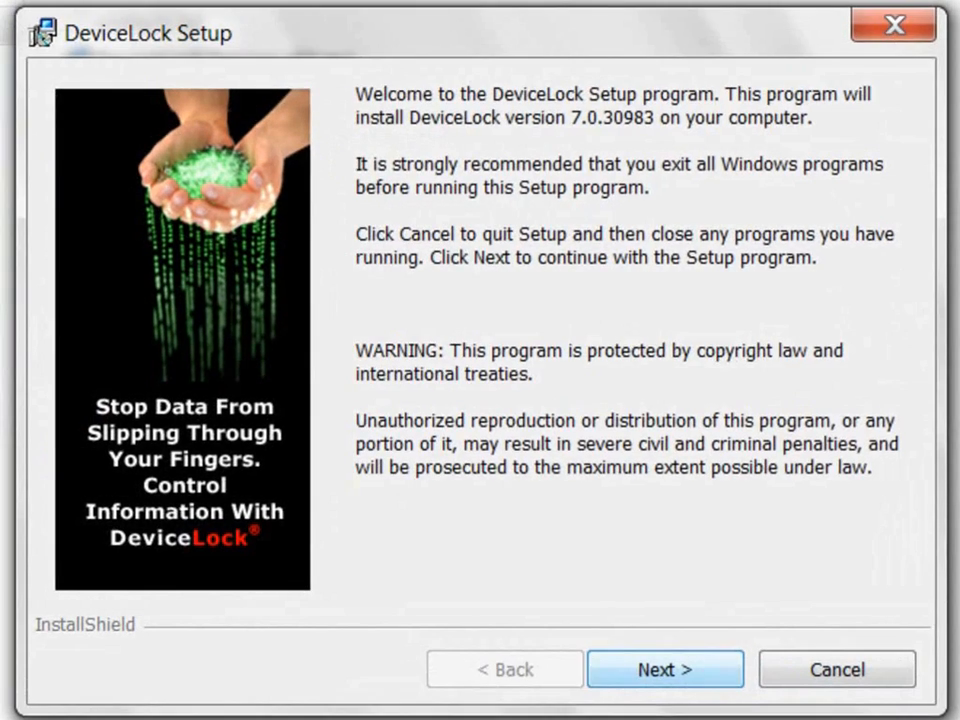
Step: Accept the DeviceLock license, choose the Server + Consoles setup type, and skip desktop shortcuts
key(Return)
key(Return)
click(58, 537)
key(Return)
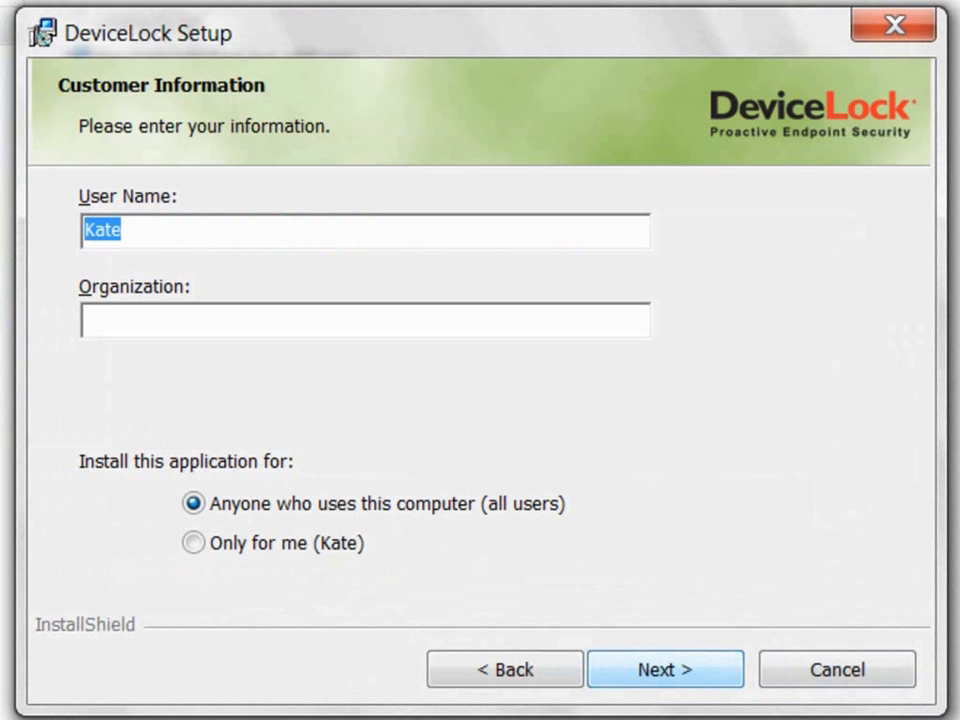
key(Return)
key(Down)
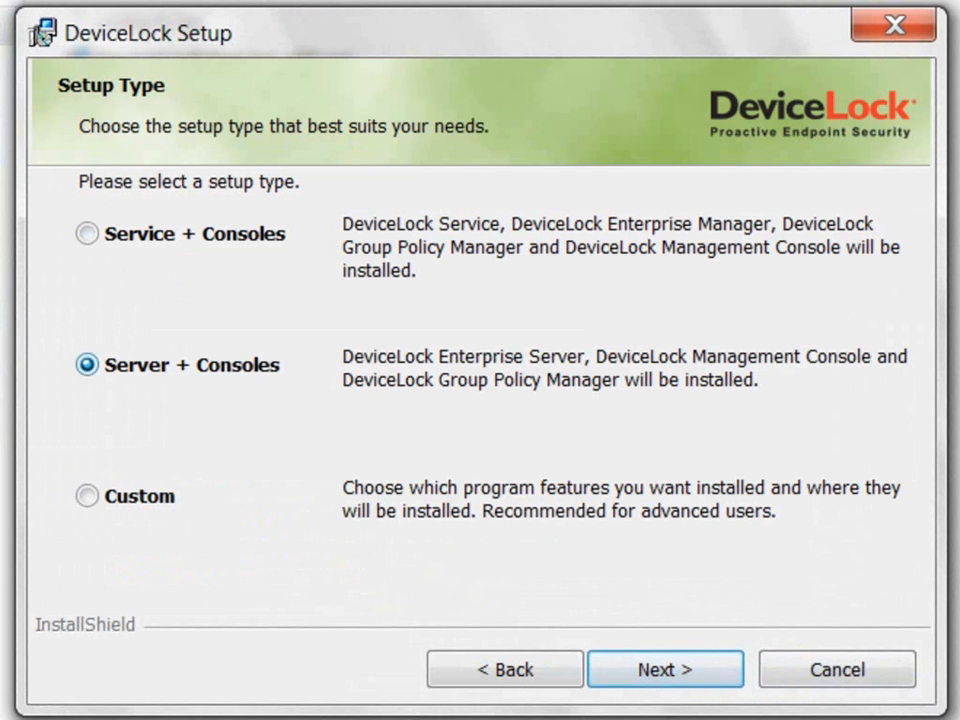
key(Return)
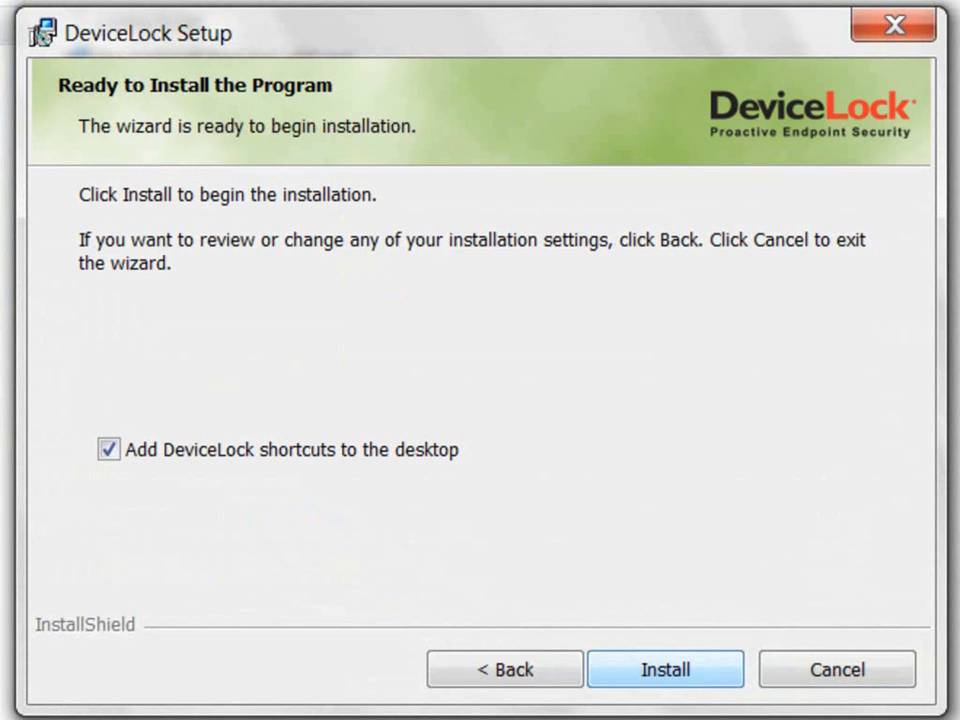
click(108, 449)
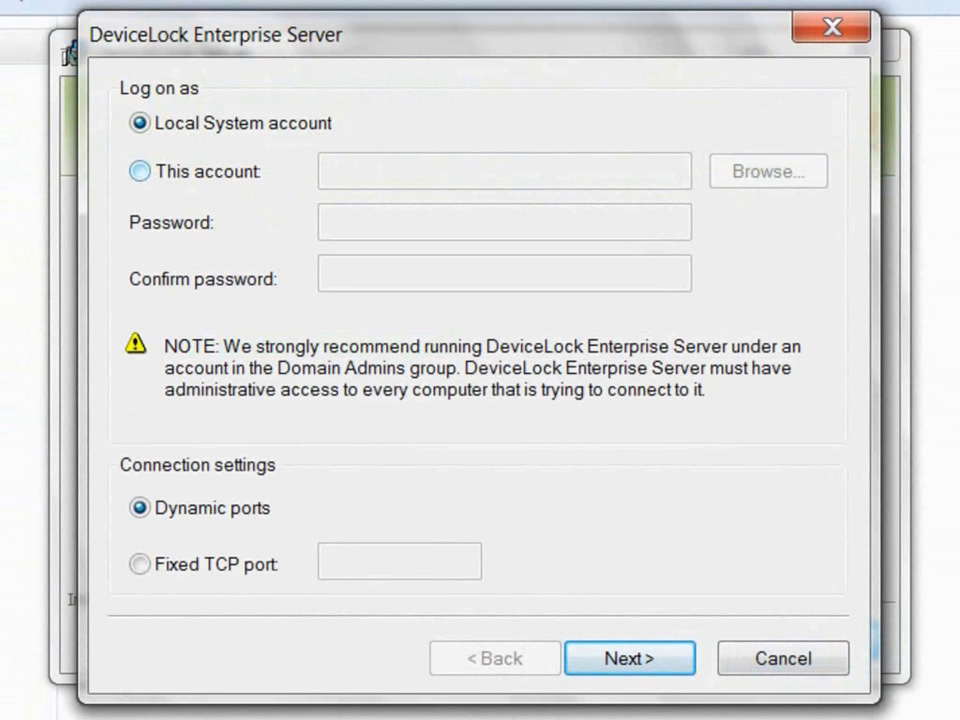
Step: Keep the Enterprise Server on the Local System account with dynamic ports after trying port 9133
click(139, 171)
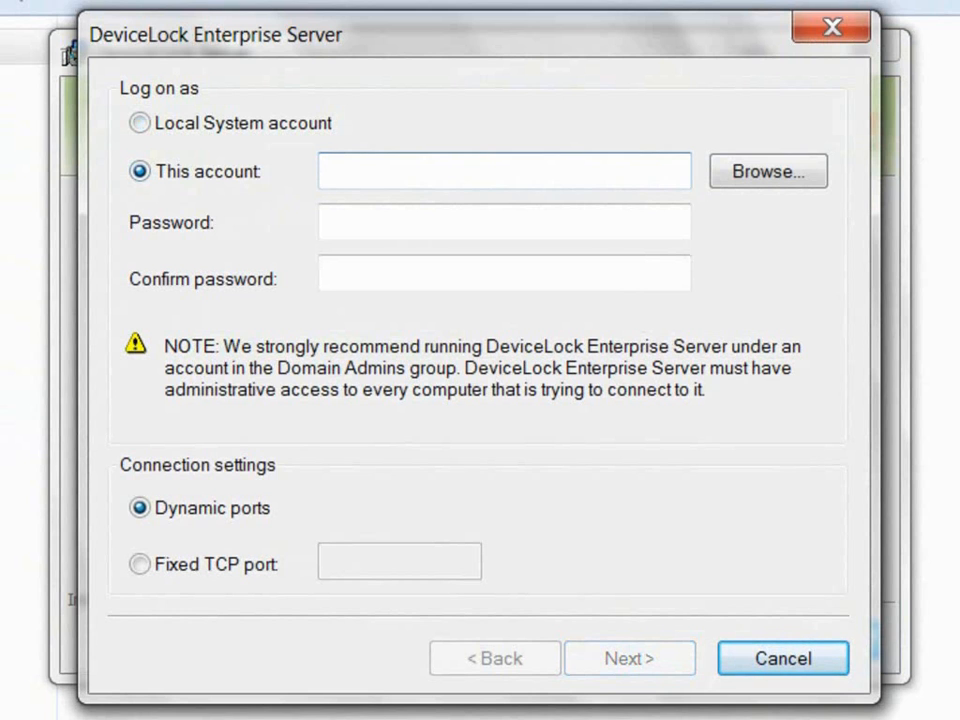
click(139, 123)
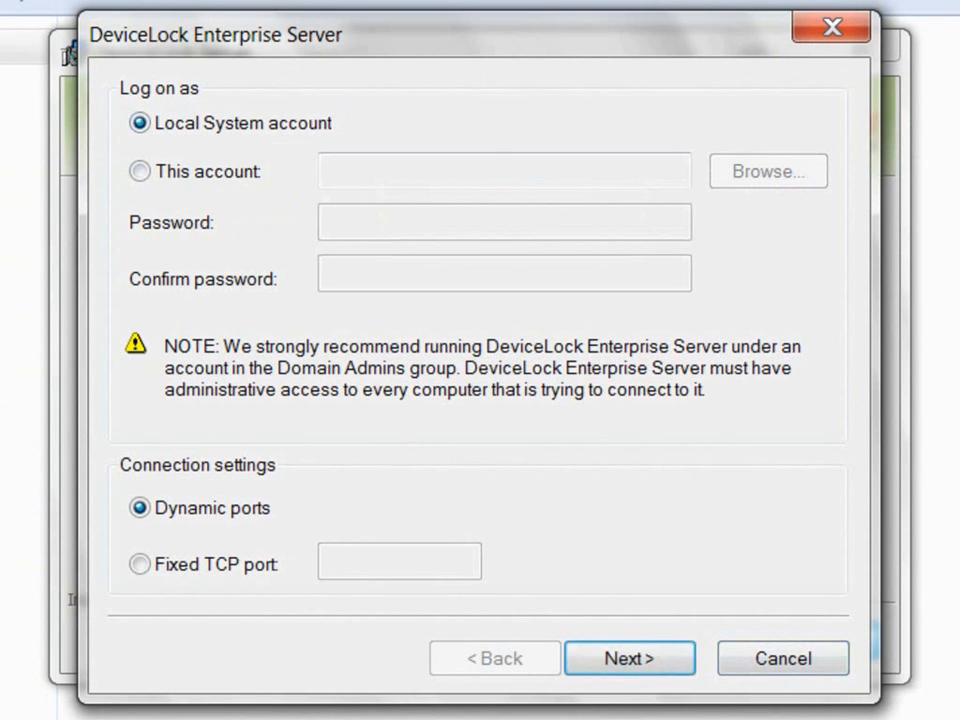
click(139, 564)
text(9)
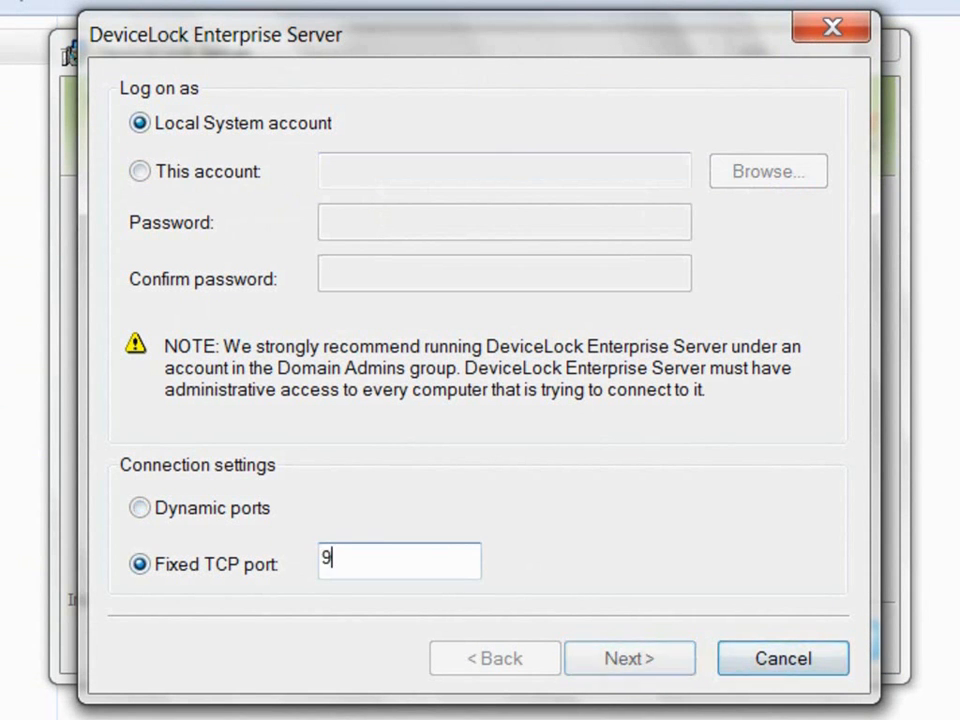
text(133)
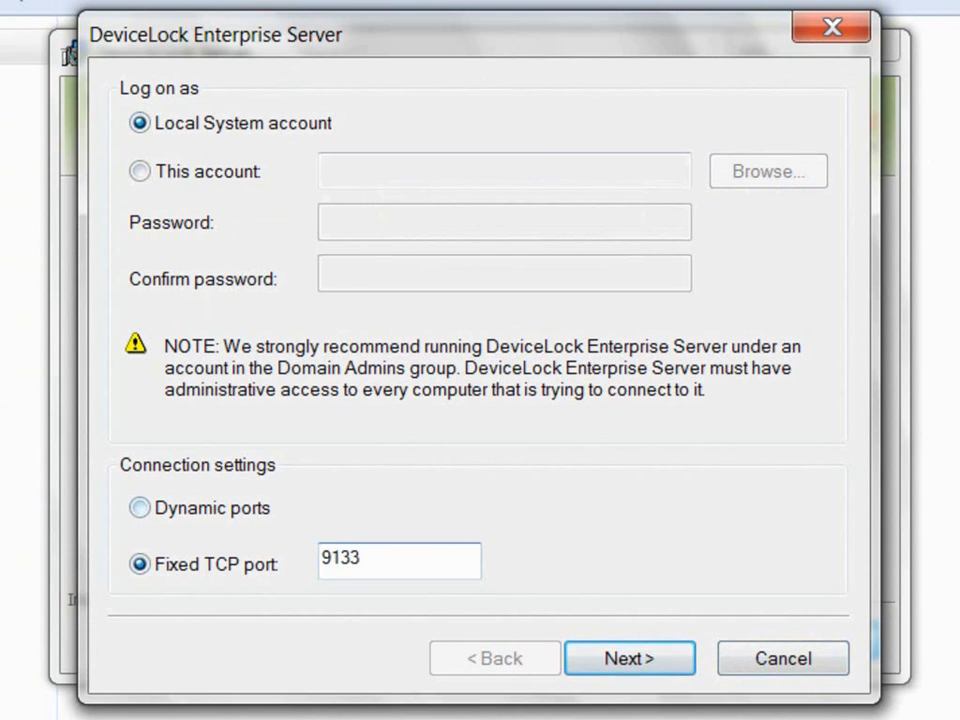
click(140, 508)
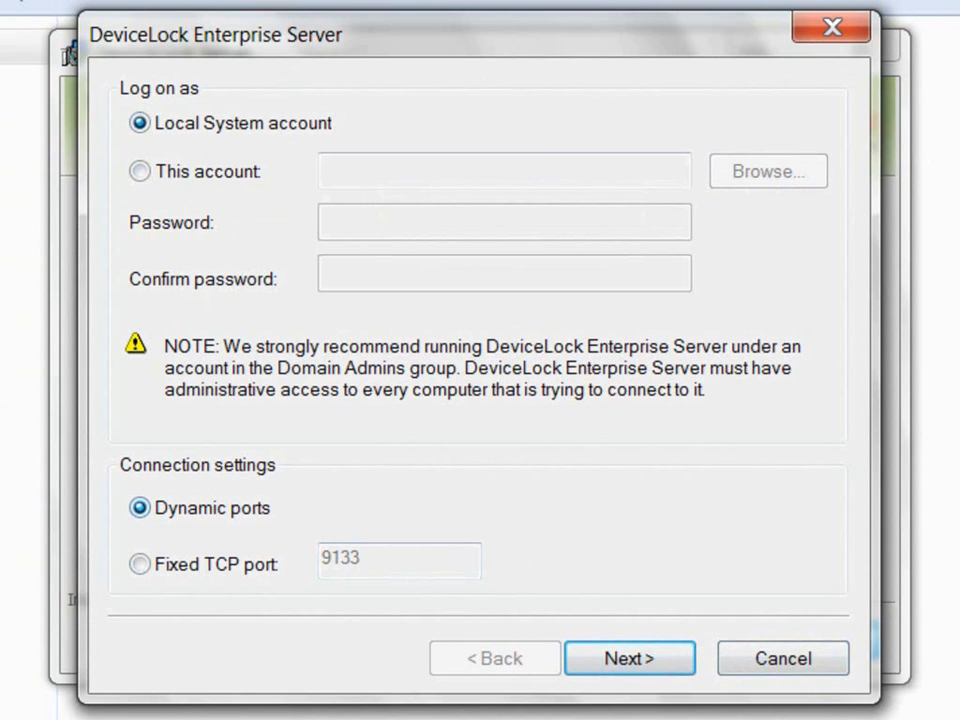
key(Return)
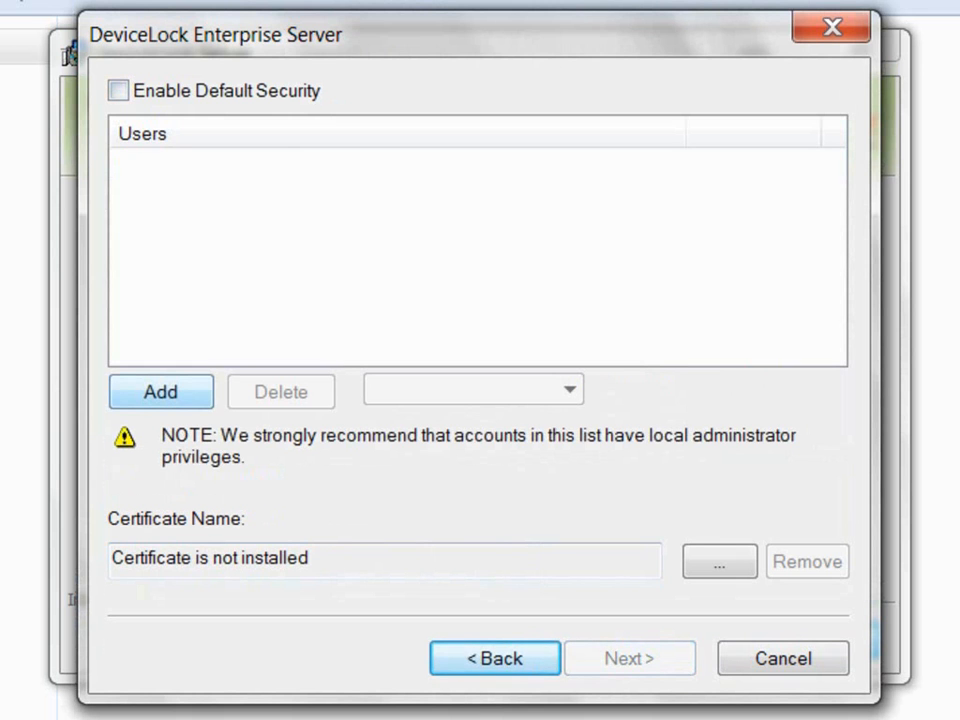
Step: Enable Default Security and continue past the 30-day trial licence page
click(118, 91)
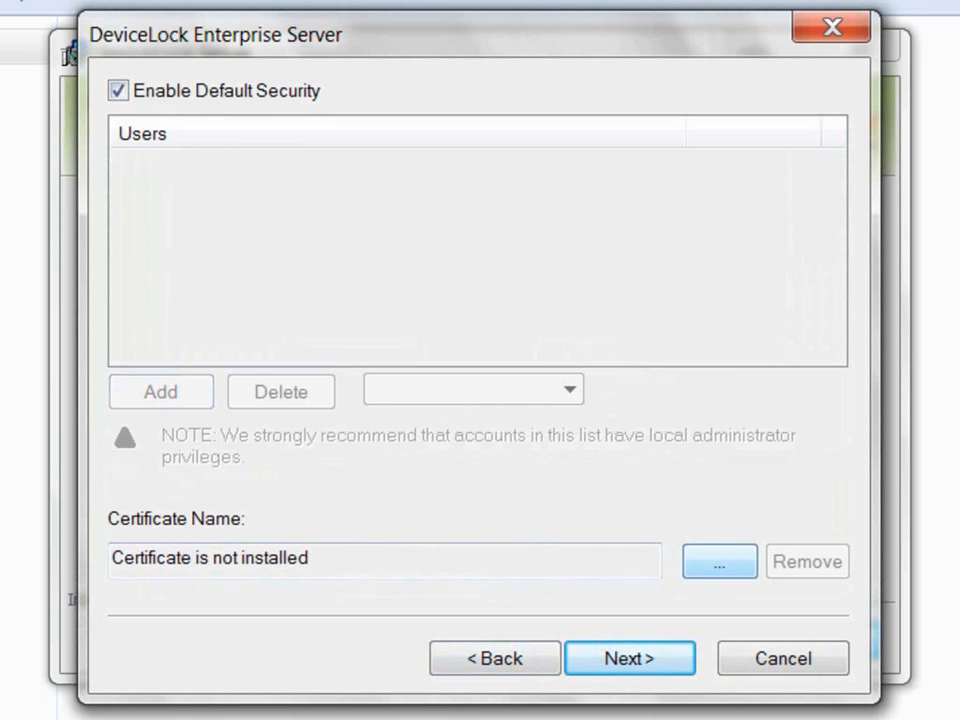
click(630, 659)
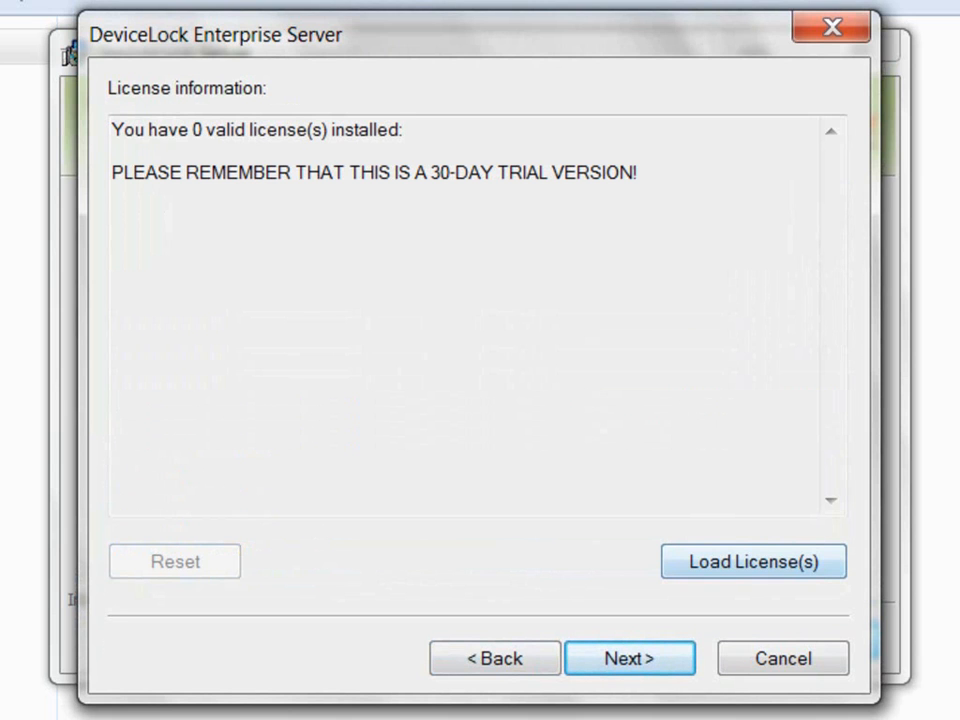
click(630, 659)
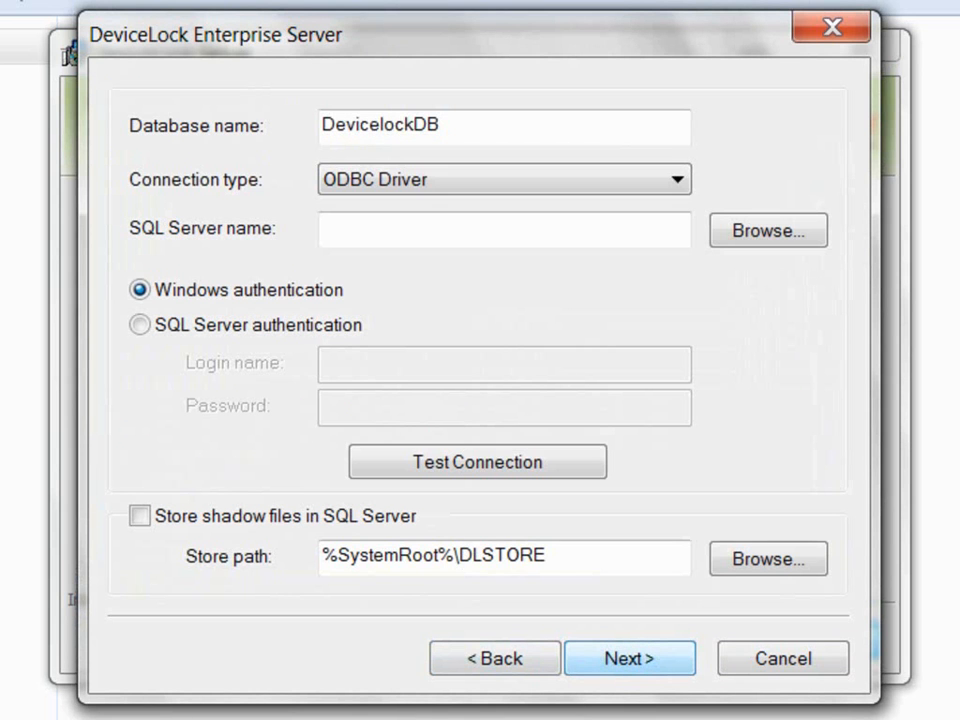
Step: Name the database DL_DB over ODBC Driver on SQL server sl_server4
double_click(442, 126)
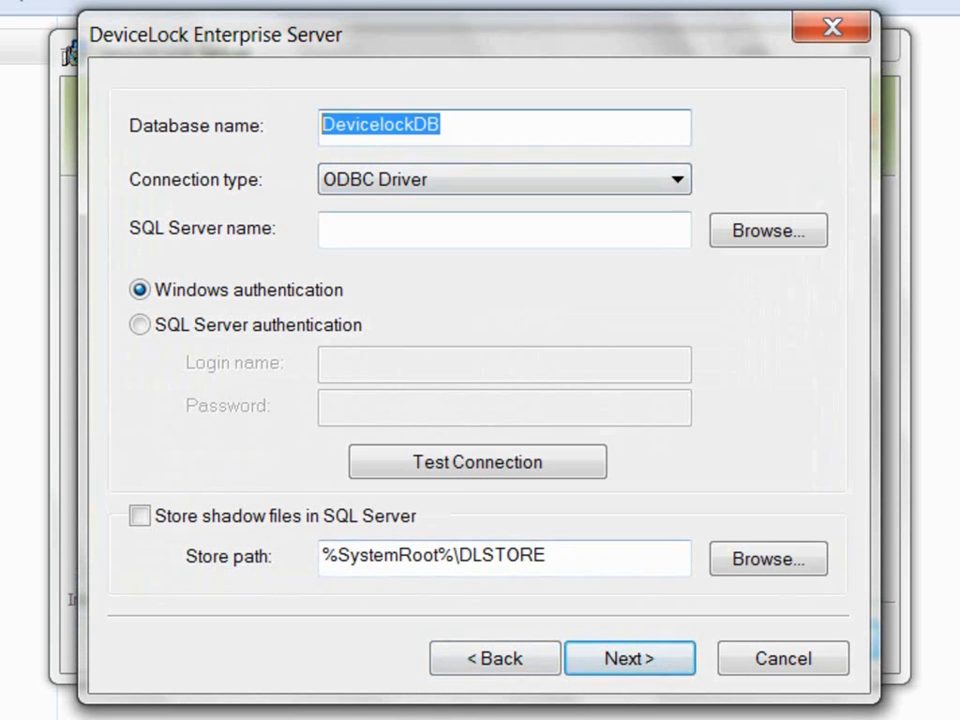
text(DL_)
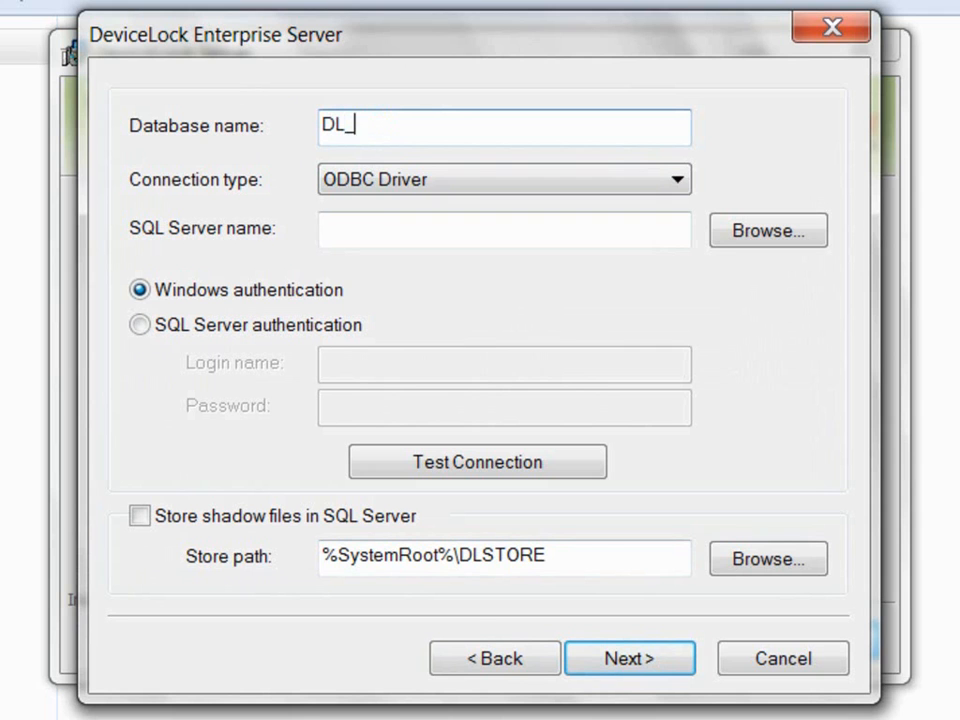
text(DB)
click(677, 180)
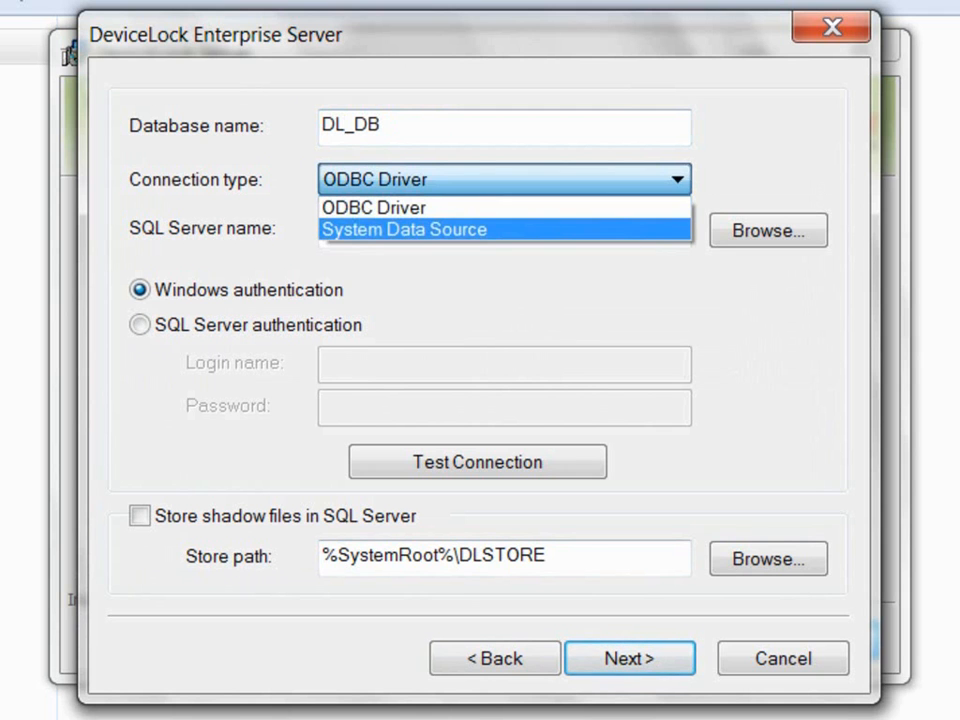
click(420, 208)
click(420, 230)
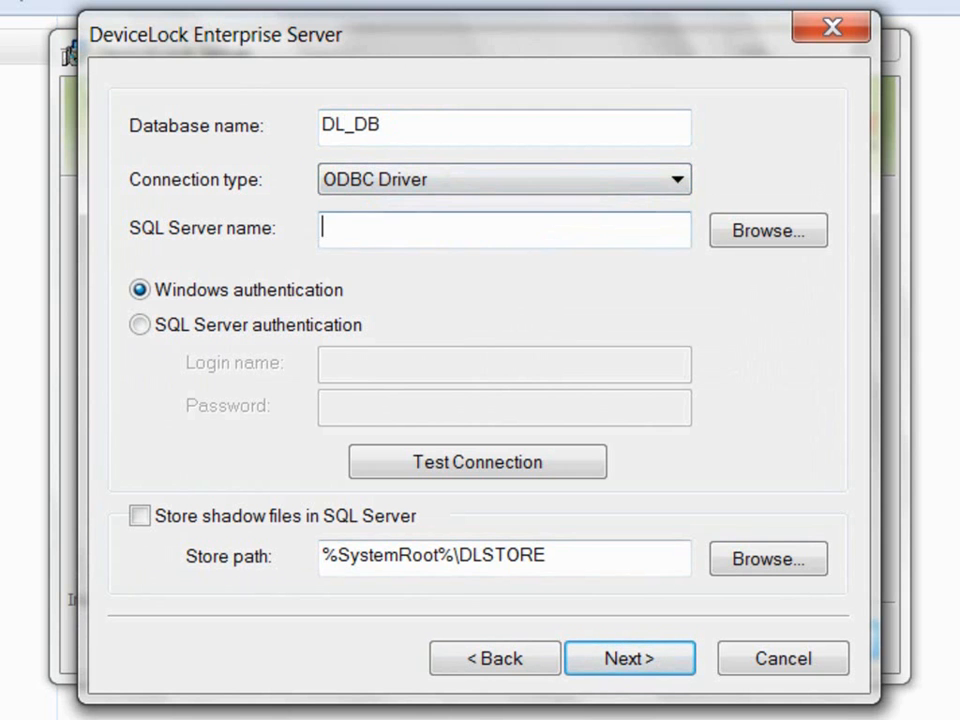
text(sl_server4)
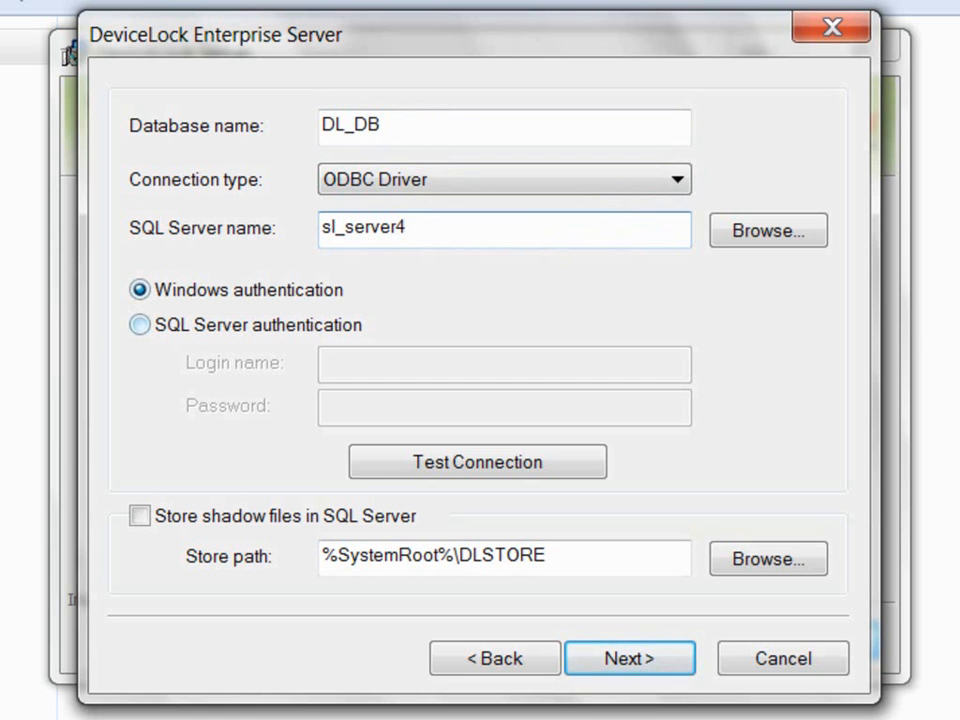
Step: Switch to SQL Server authentication, enter the SQL login and password, and test the connection
click(140, 325)
click(450, 365)
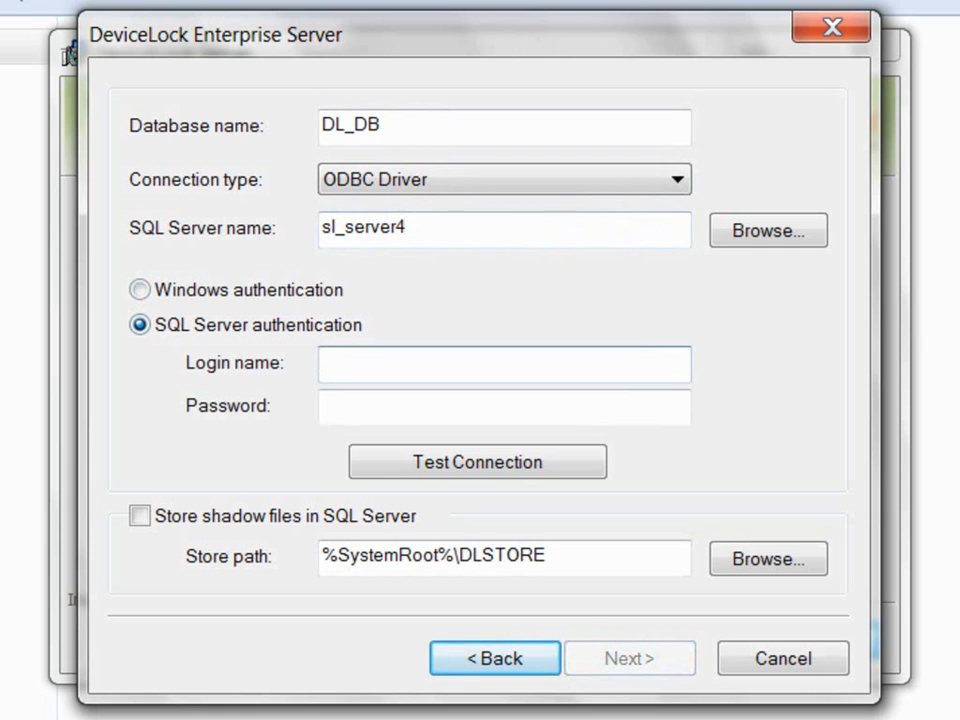
text(sa)
key(Tab)
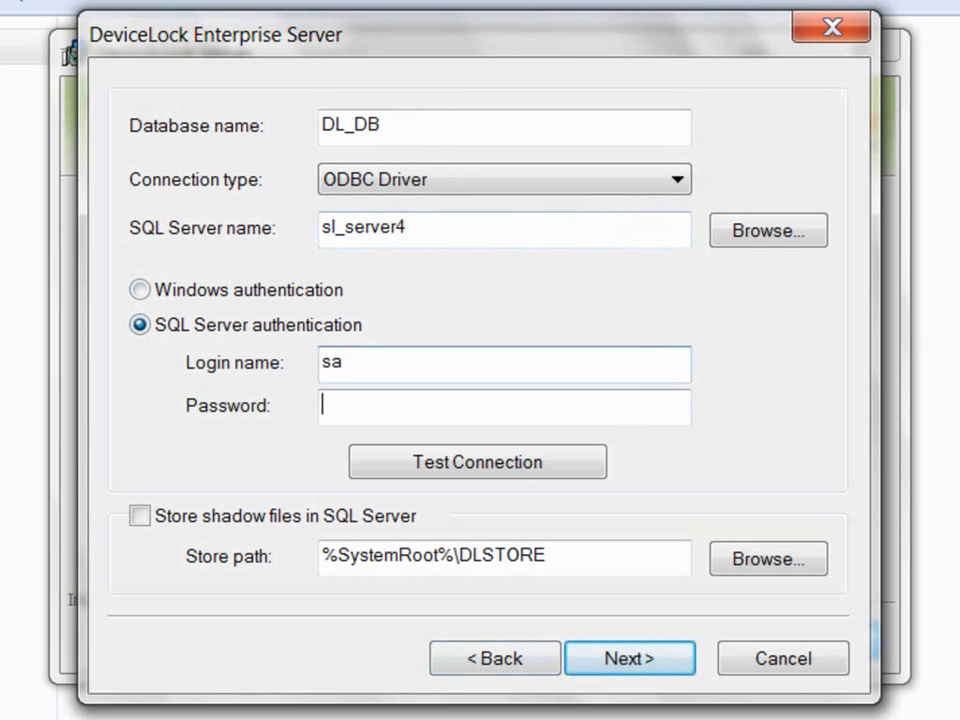
text(••••••)
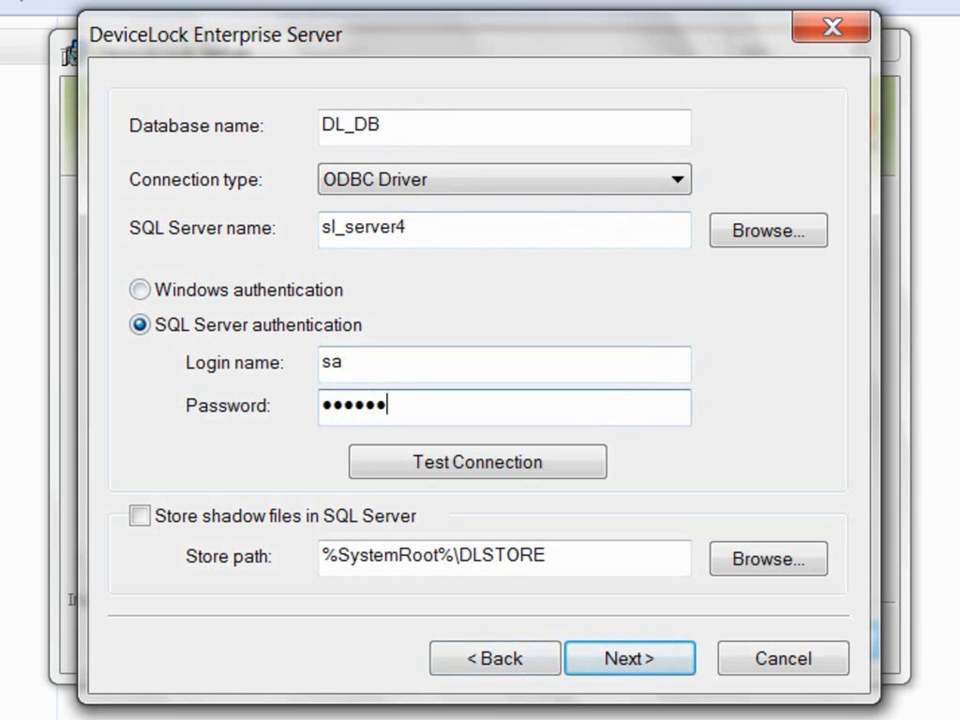
click(477, 462)
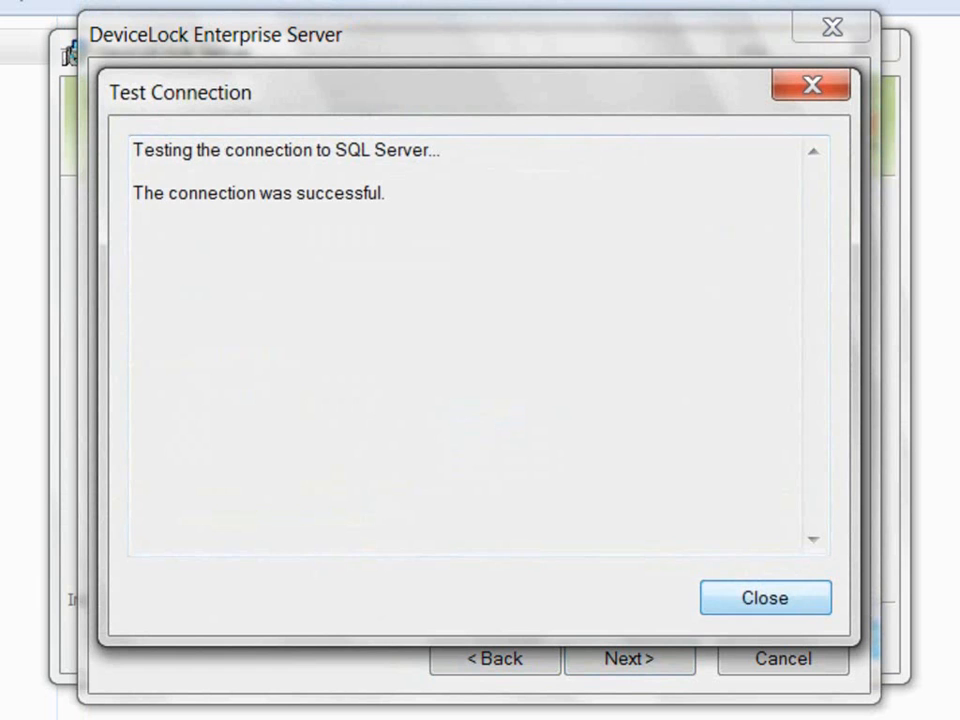
Step: Dismiss the test result and keep shadow files stored at %SystemRoot%\DLSTORE rather than in SQL Server
key(Return)
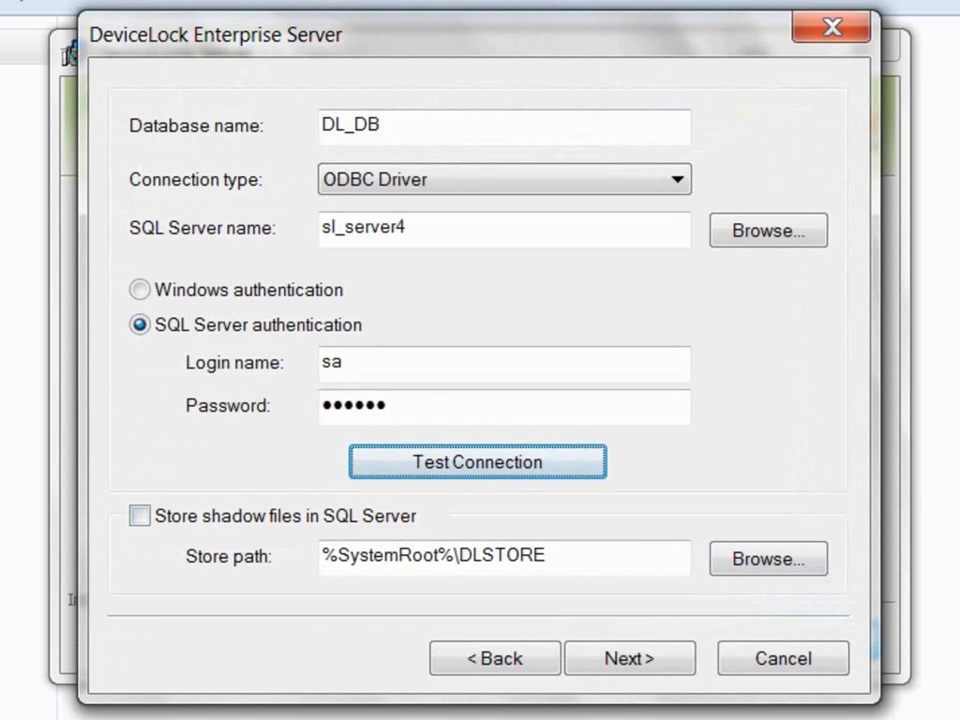
click(140, 516)
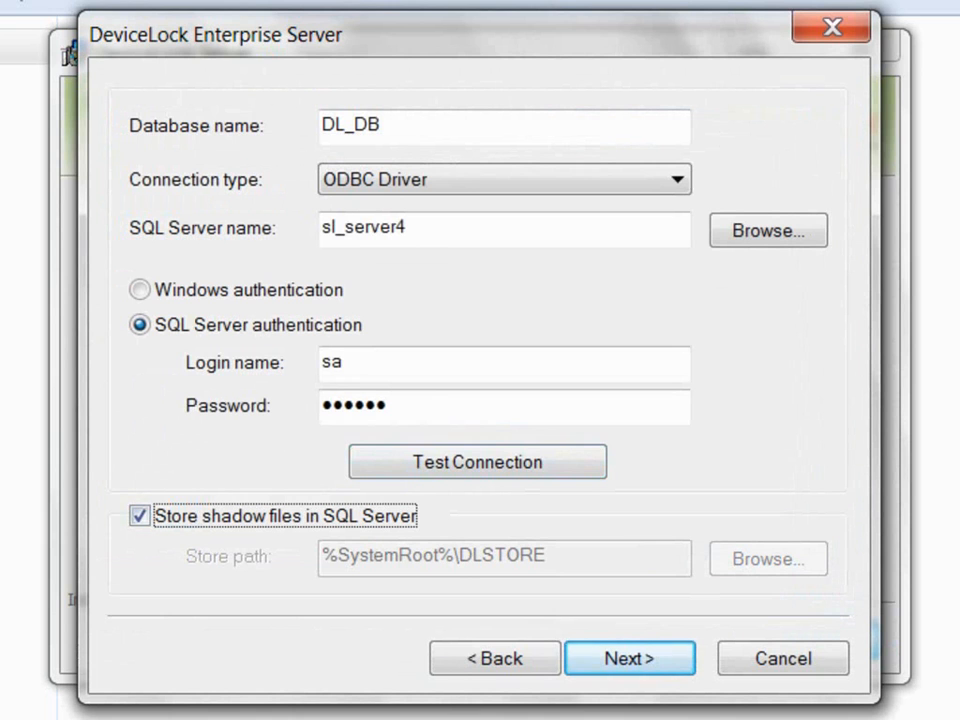
click(140, 516)
drag(550, 556, 321, 556)
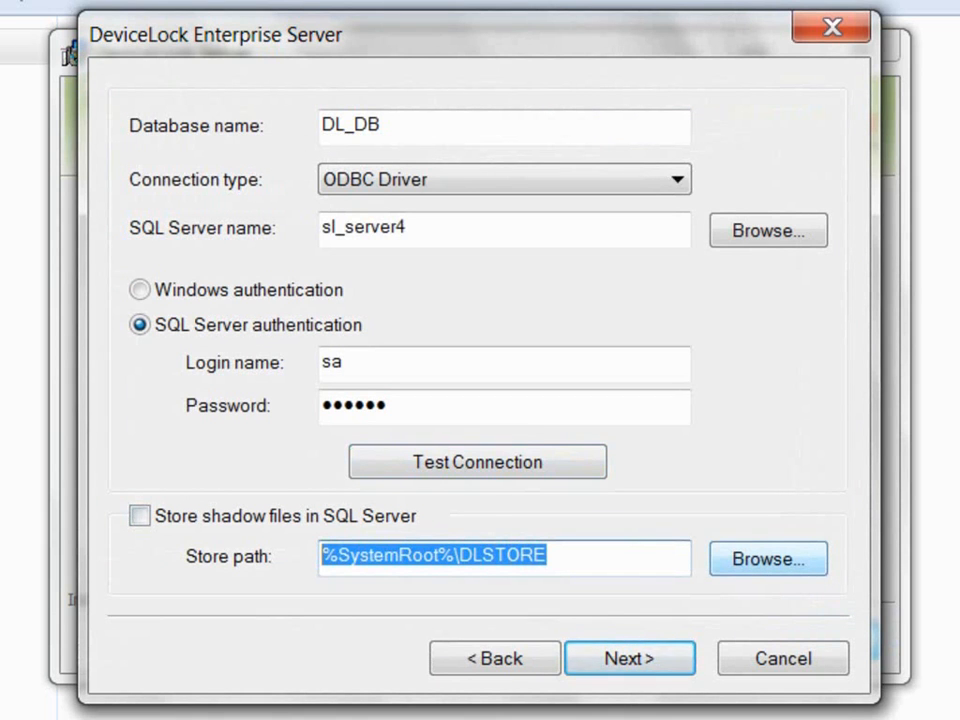
Step: Accept the database settings and finish the Enterprise Server configuration wizard
key(Return)
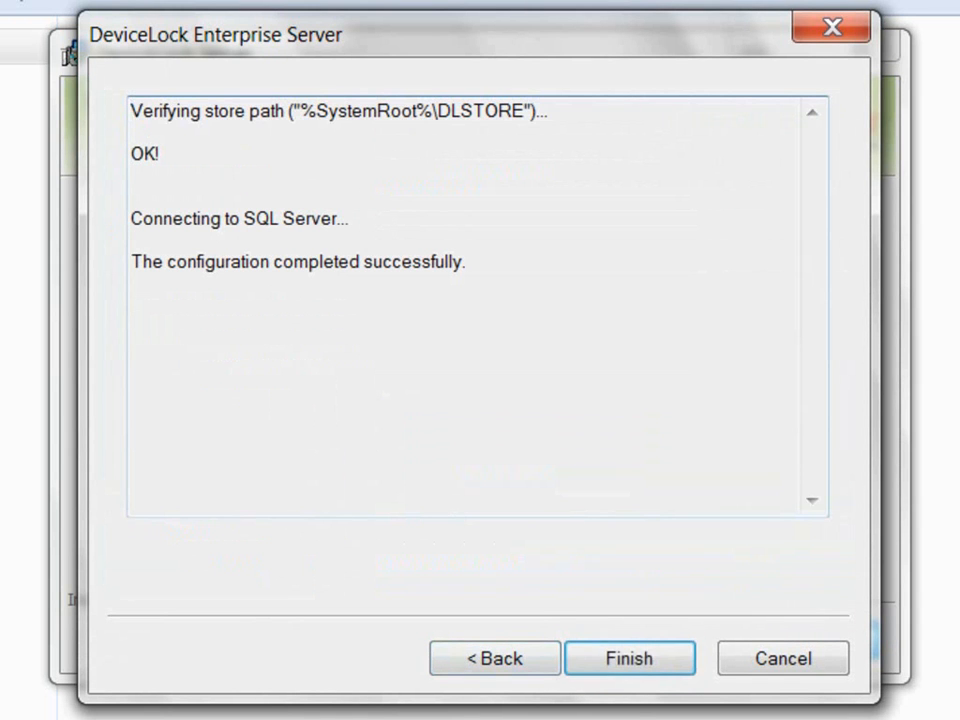
key(Return)
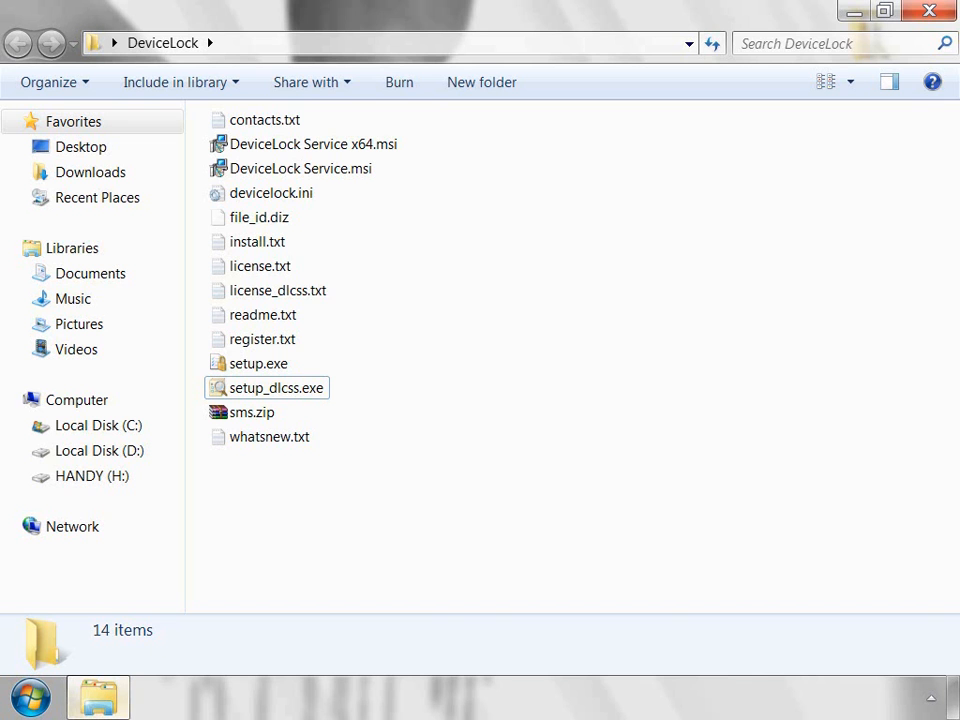
Step: Install Content Security Server from setup_dlcss.exe, accepting the license and the default destination folder
double_click(276, 388)
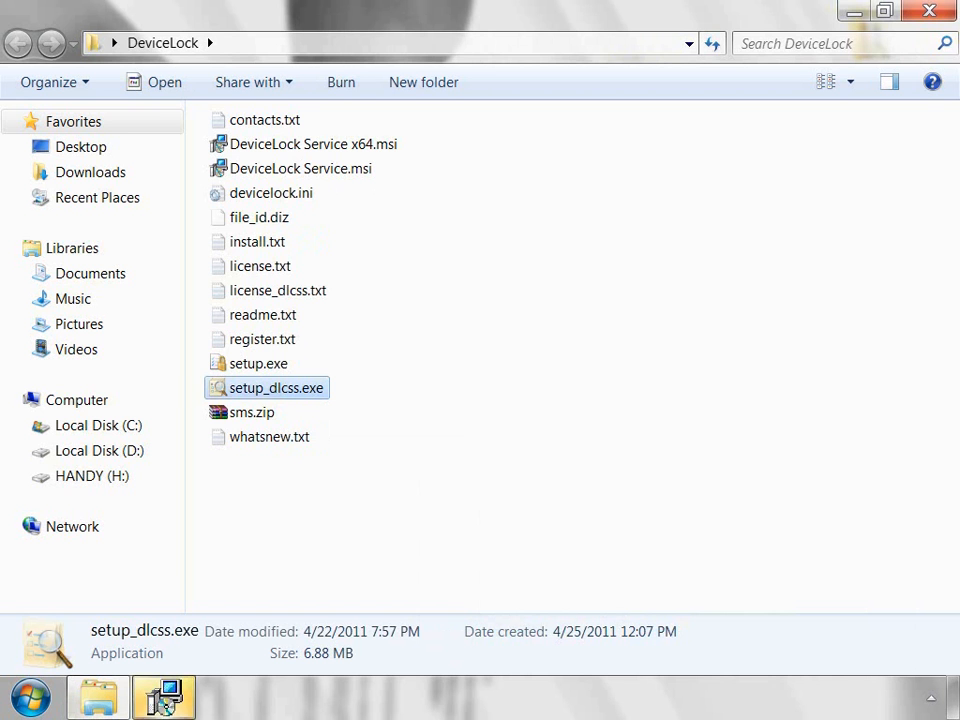
key(Return)
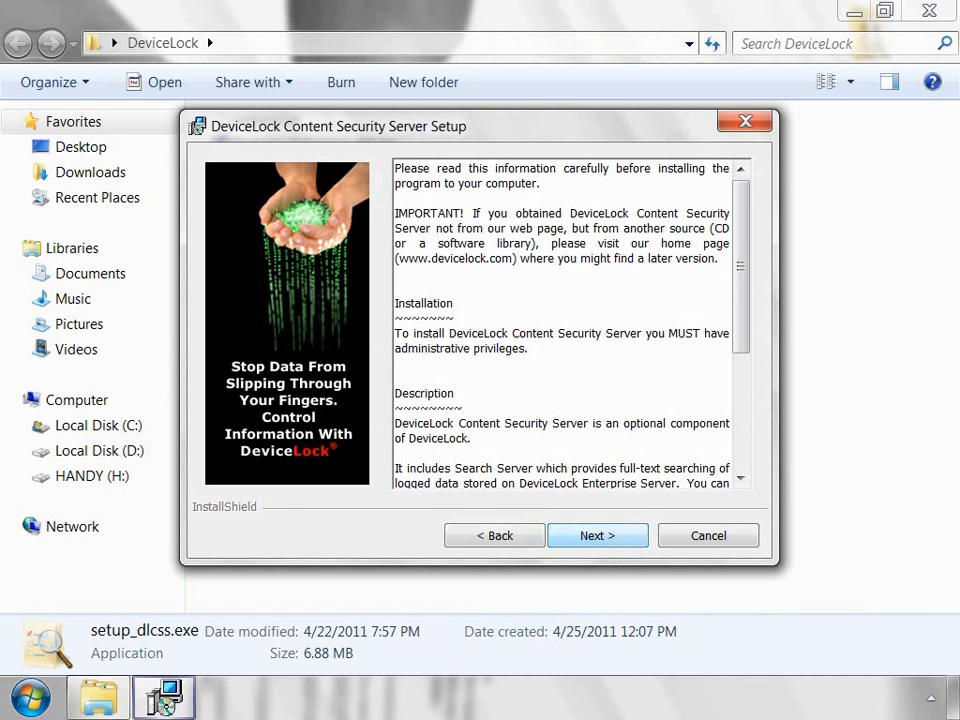
key(Return)
click(207, 450)
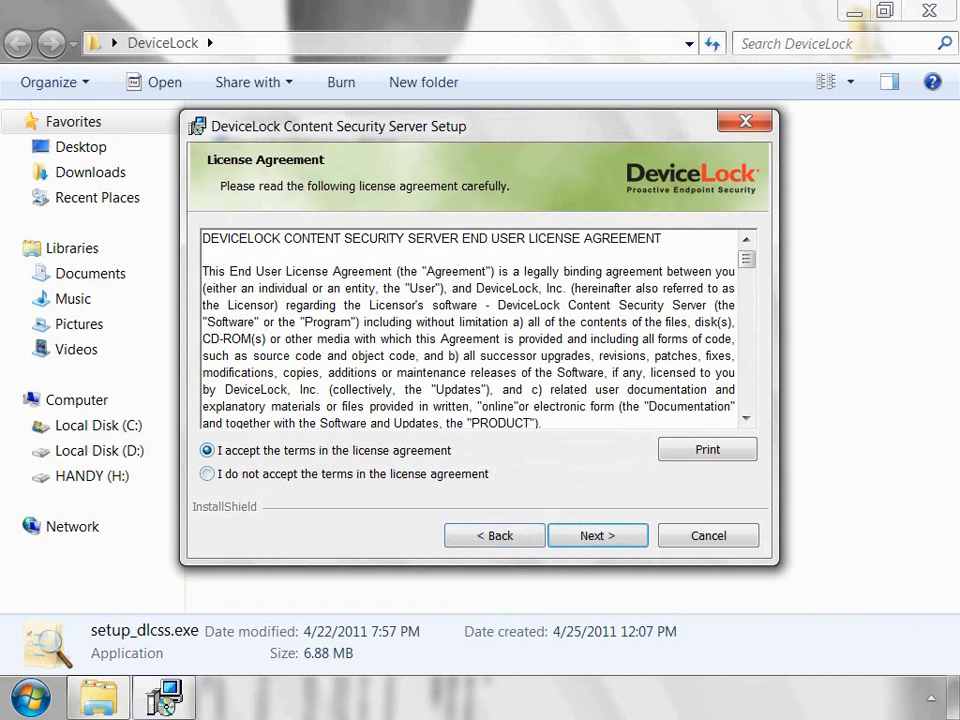
click(598, 536)
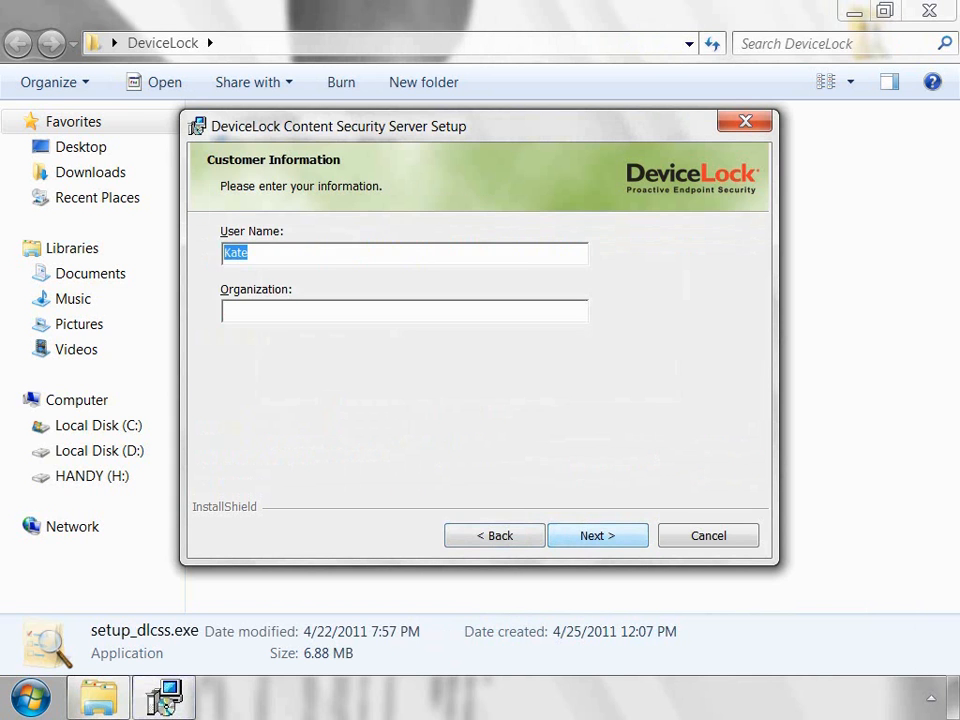
key(Return)
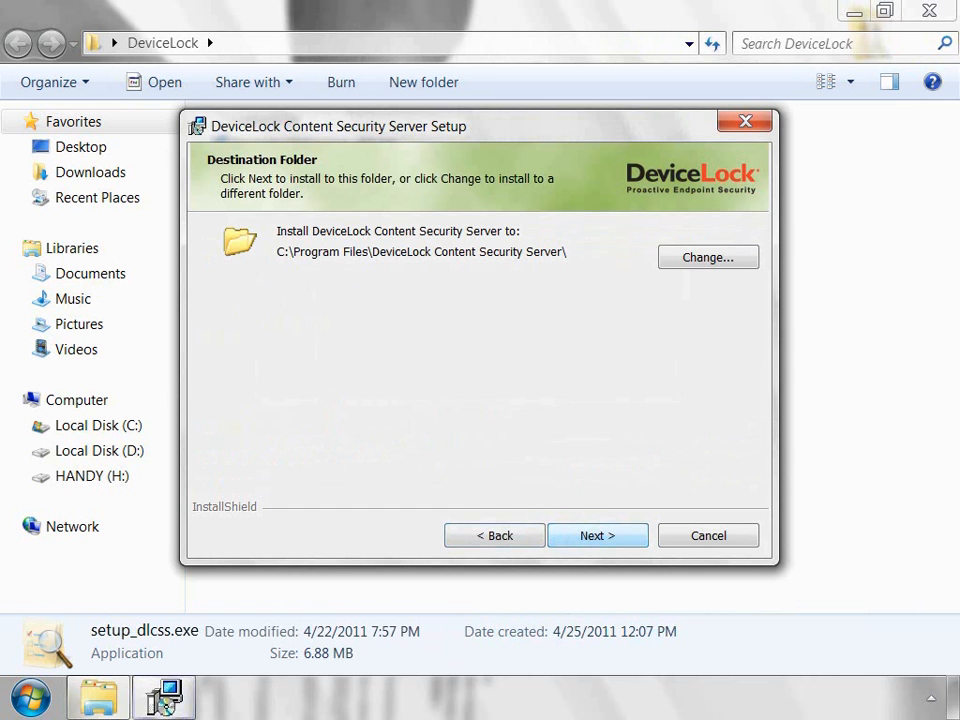
key(Return)
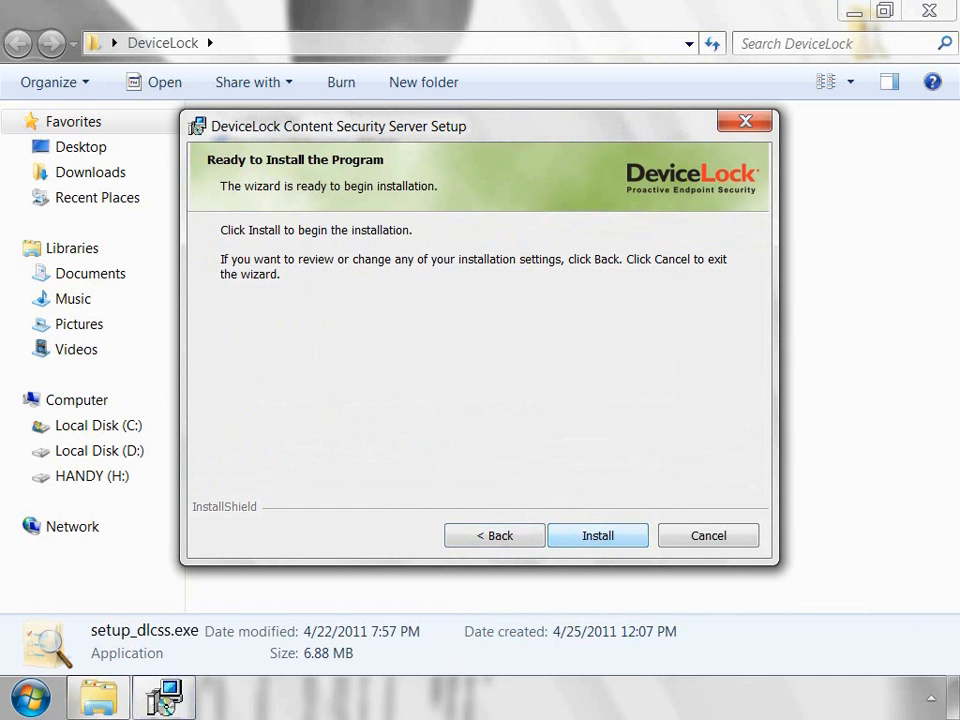
key(Return)
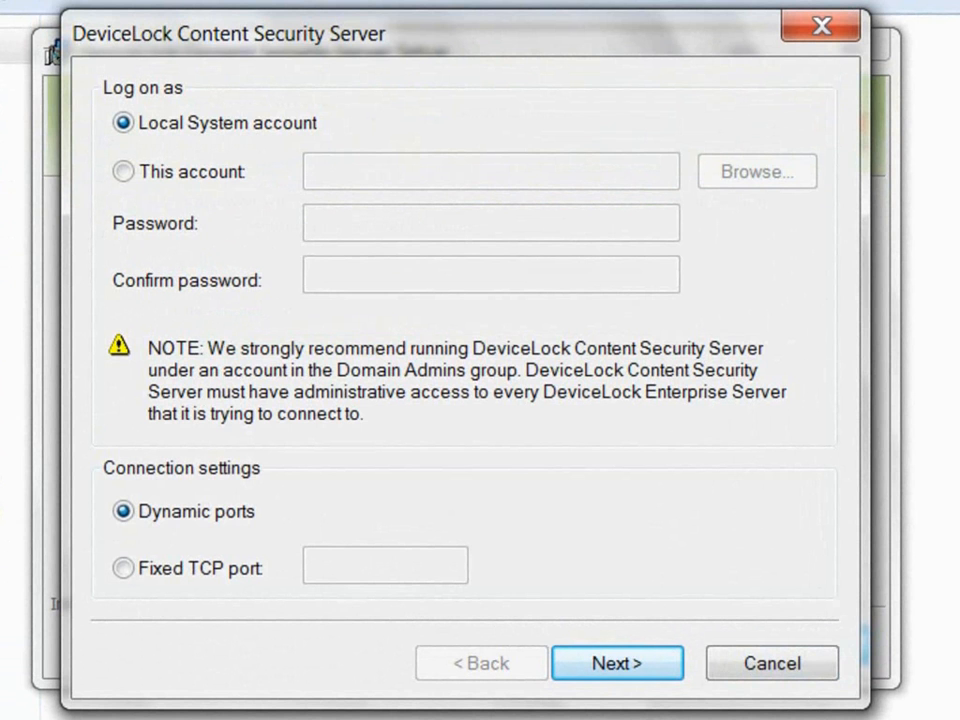
Step: Run the service as Local System with dynamic ports, dropping fixed port 9134, and start it
click(124, 172)
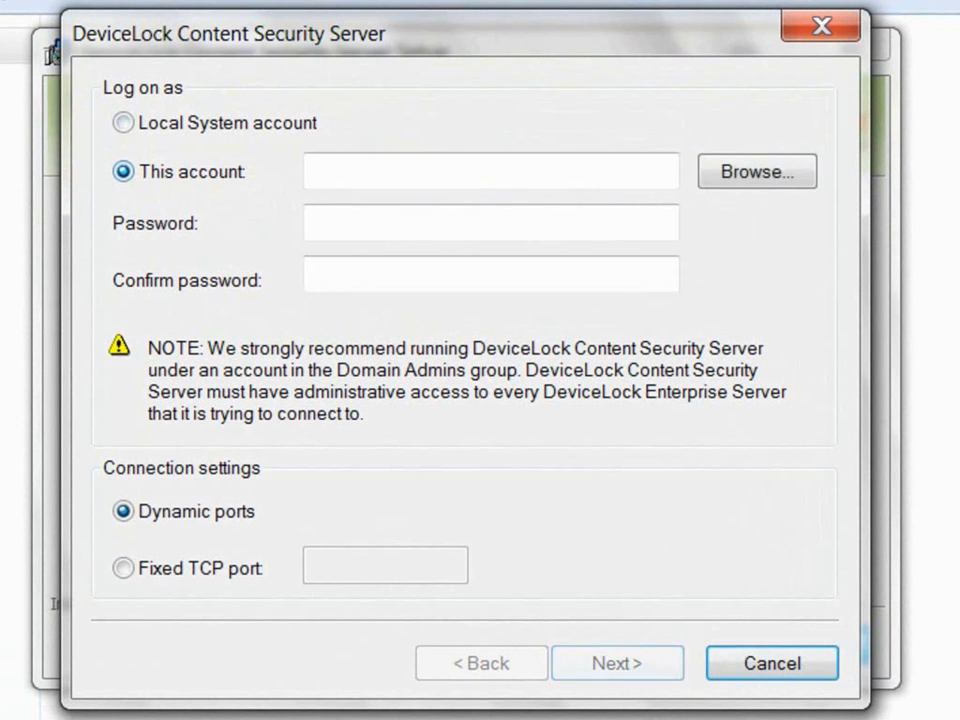
click(420, 172)
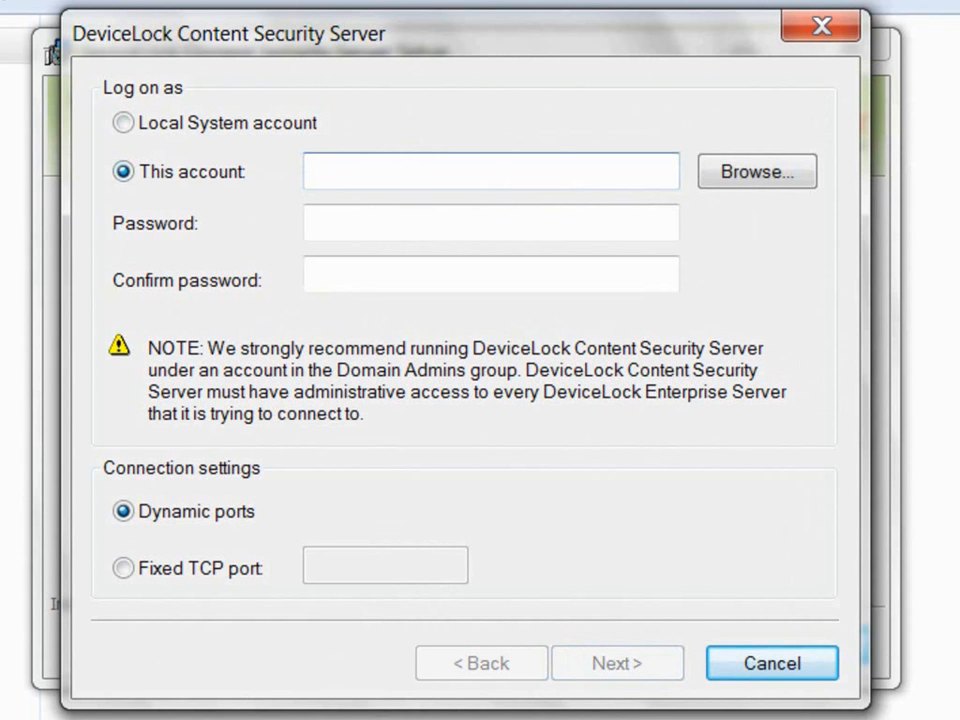
click(124, 123)
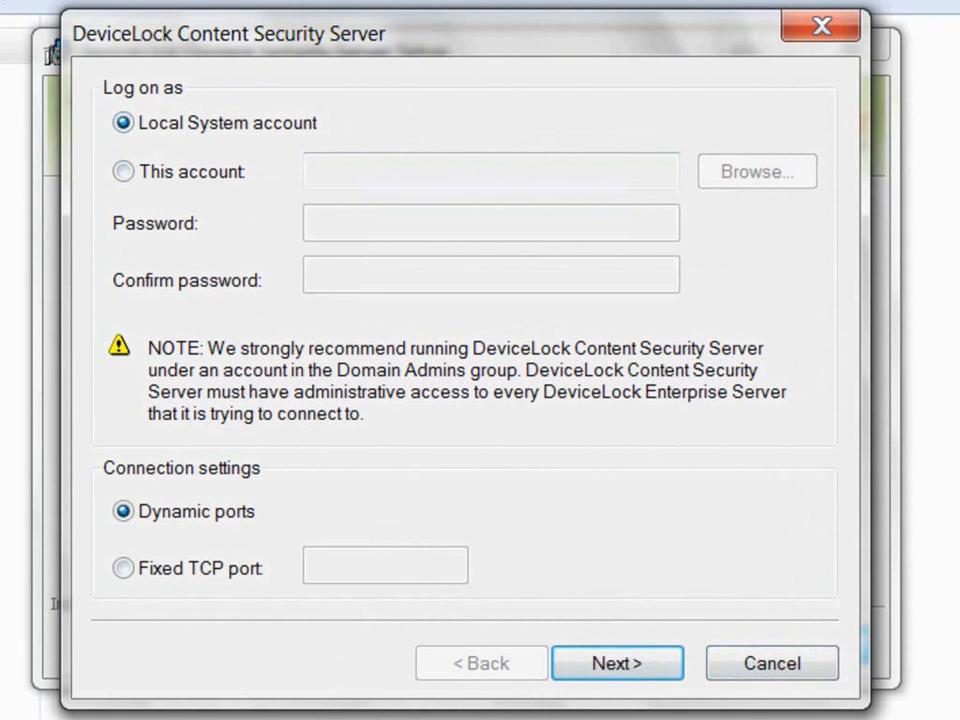
click(122, 568)
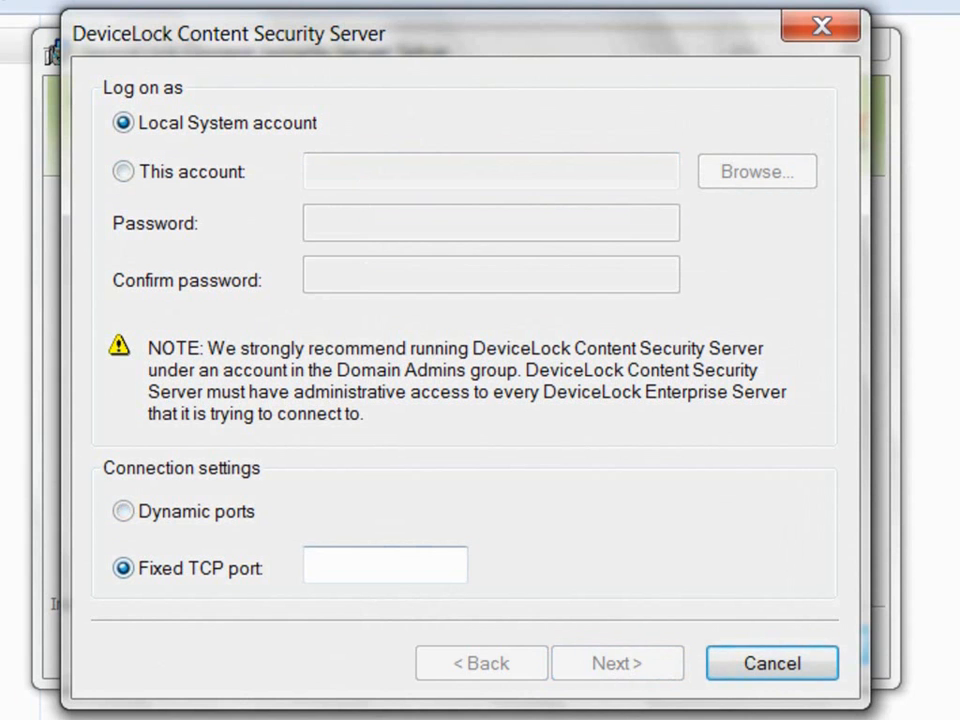
text(9134)
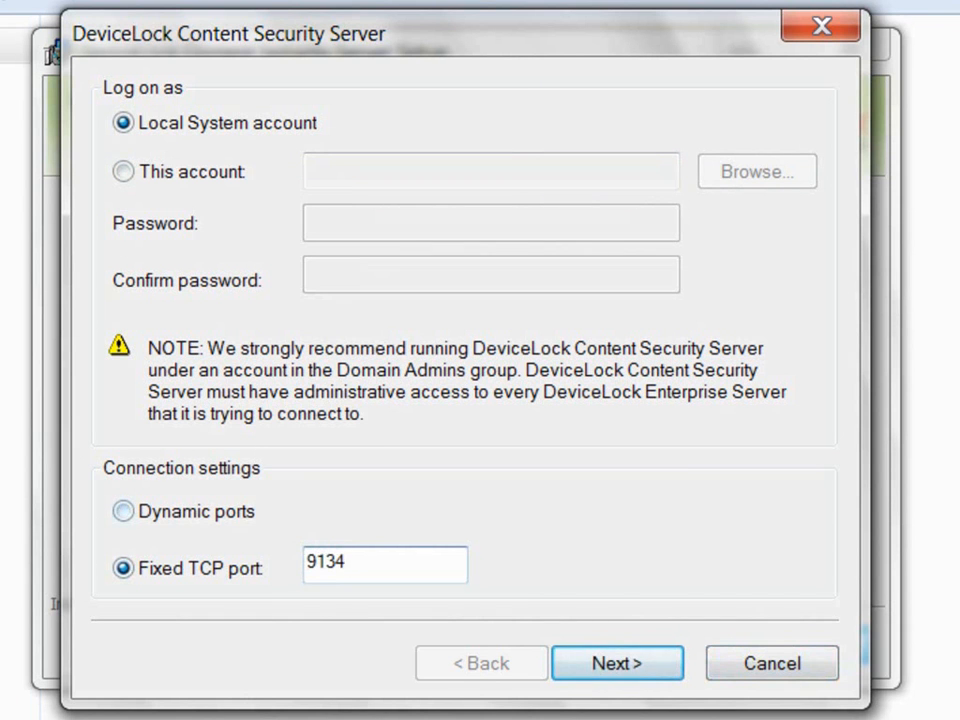
click(123, 511)
key(Return)
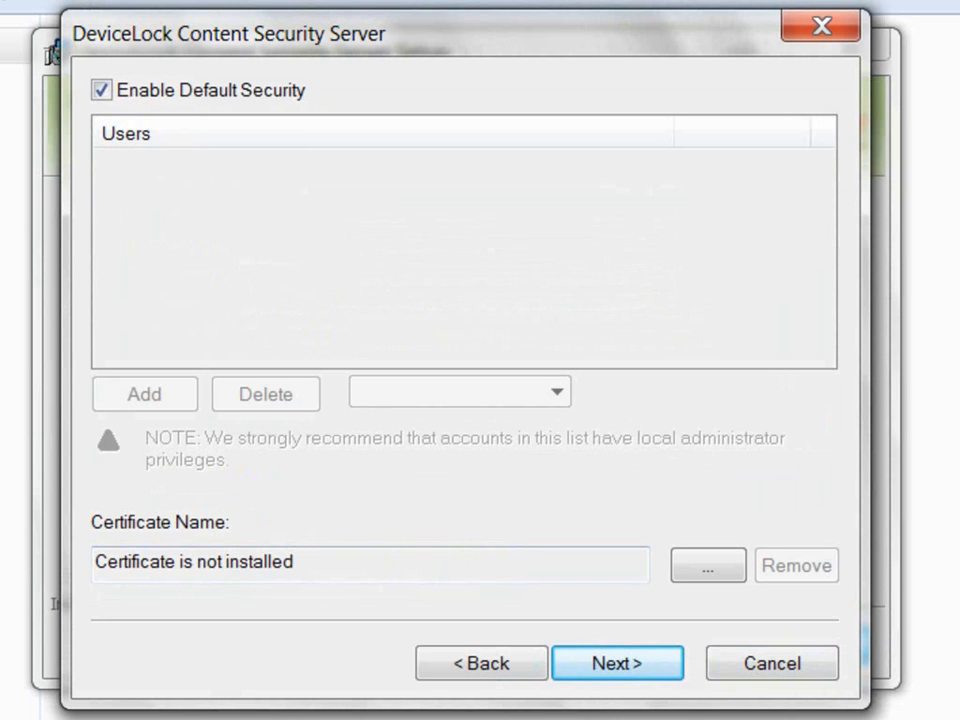
Step: Disable Enable Default Security and add the DLAdmin account to the users list
click(102, 90)
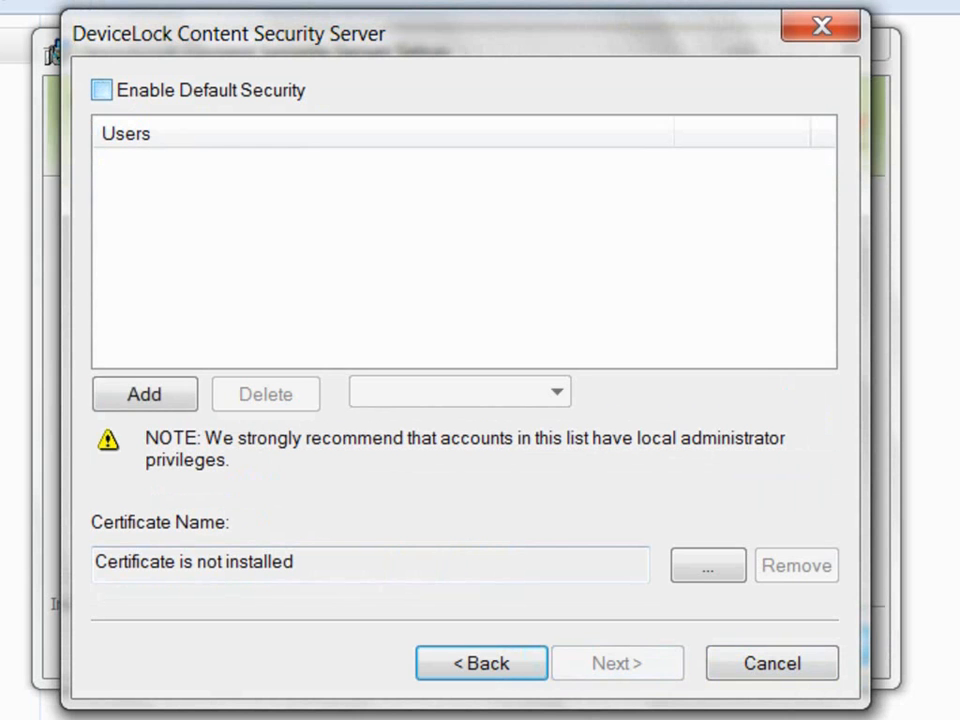
click(144, 394)
text(DLAdmin)
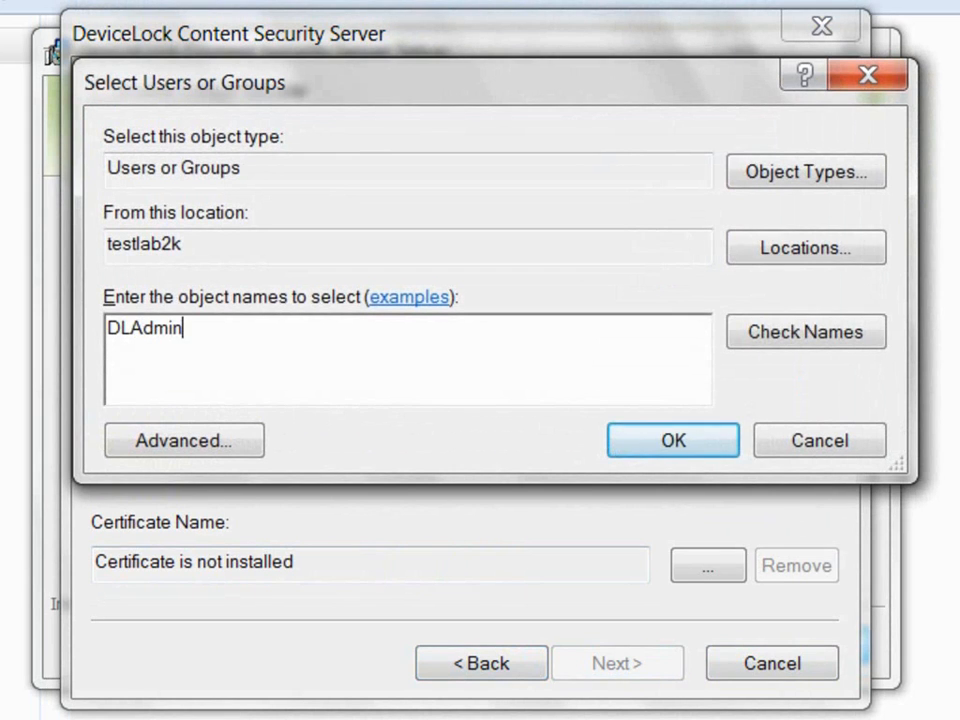
key(Return)
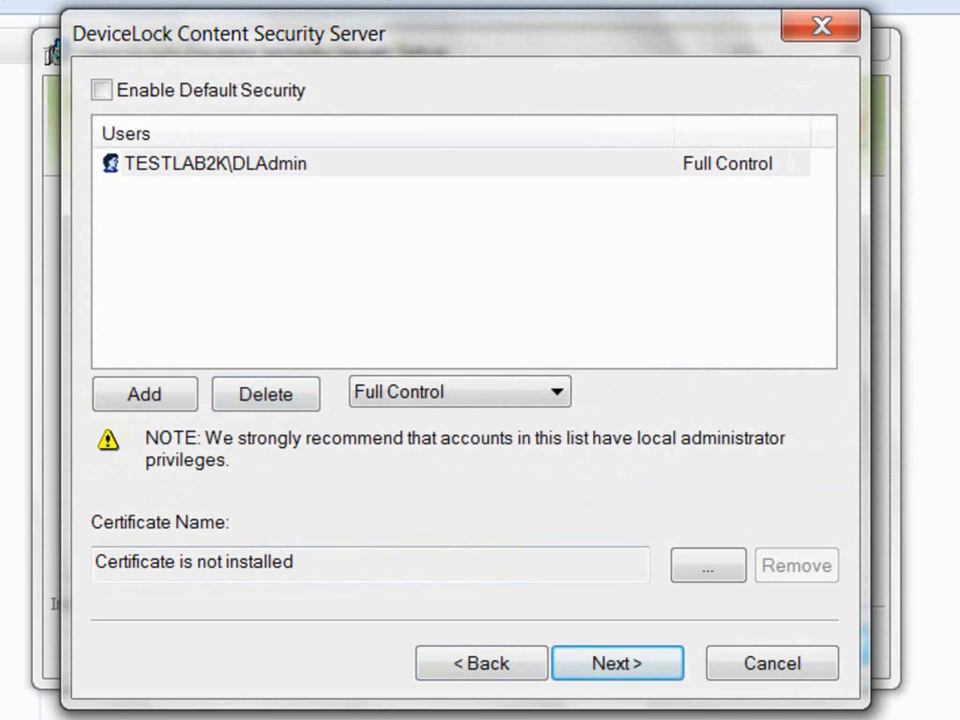
Step: Keep Full Control for DLAdmin and continue to the license information page
click(215, 163)
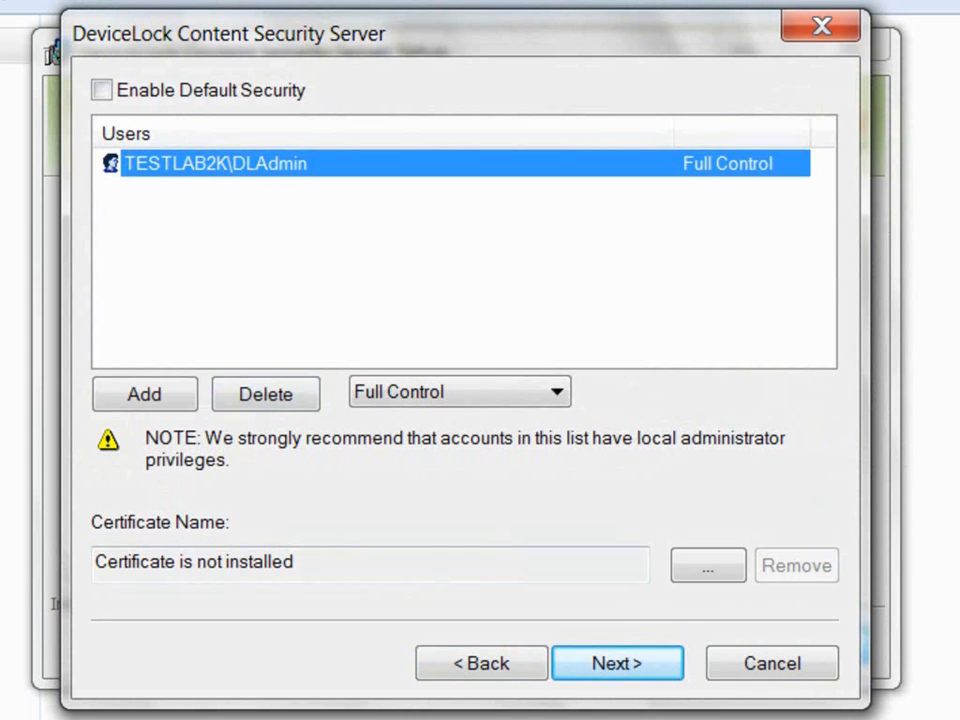
click(556, 392)
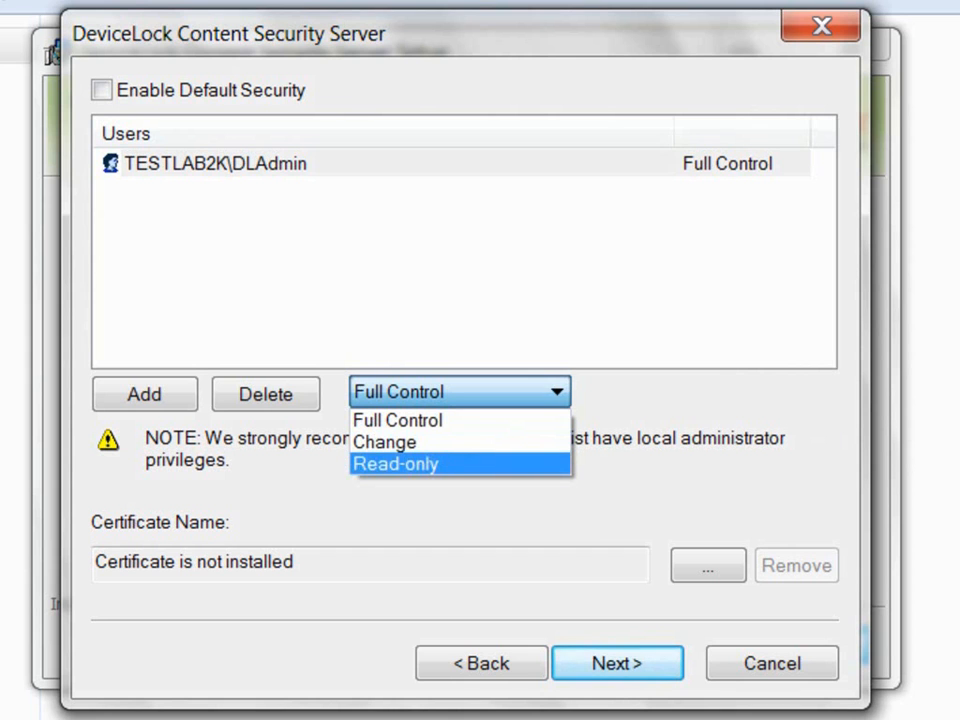
key(Up)
key(Up)
key(Return)
drag(298, 563, 93, 563)
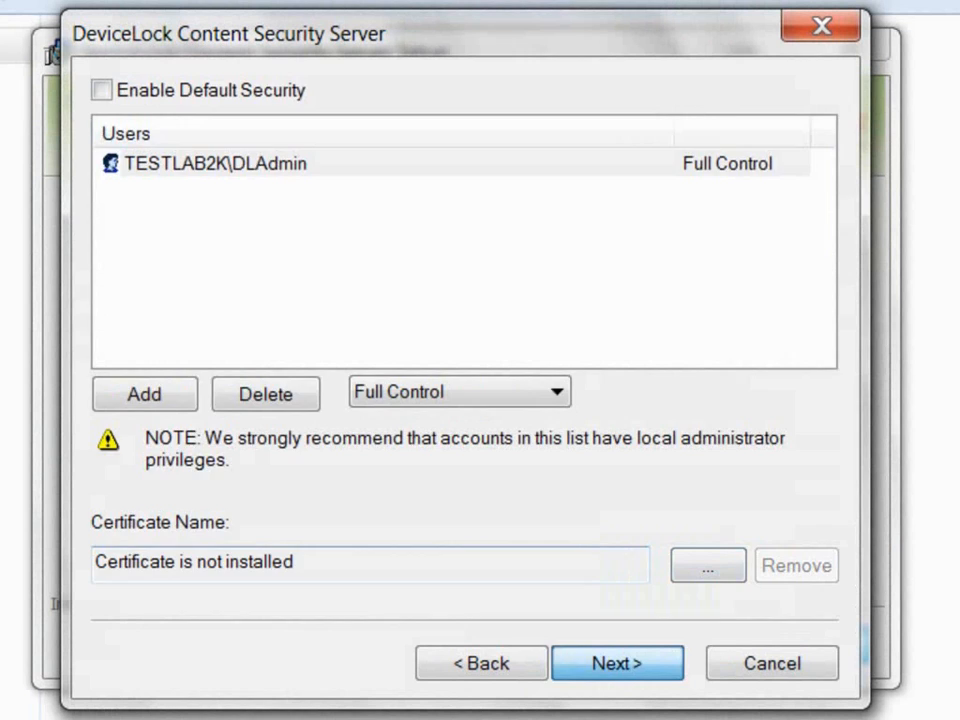
click(617, 663)
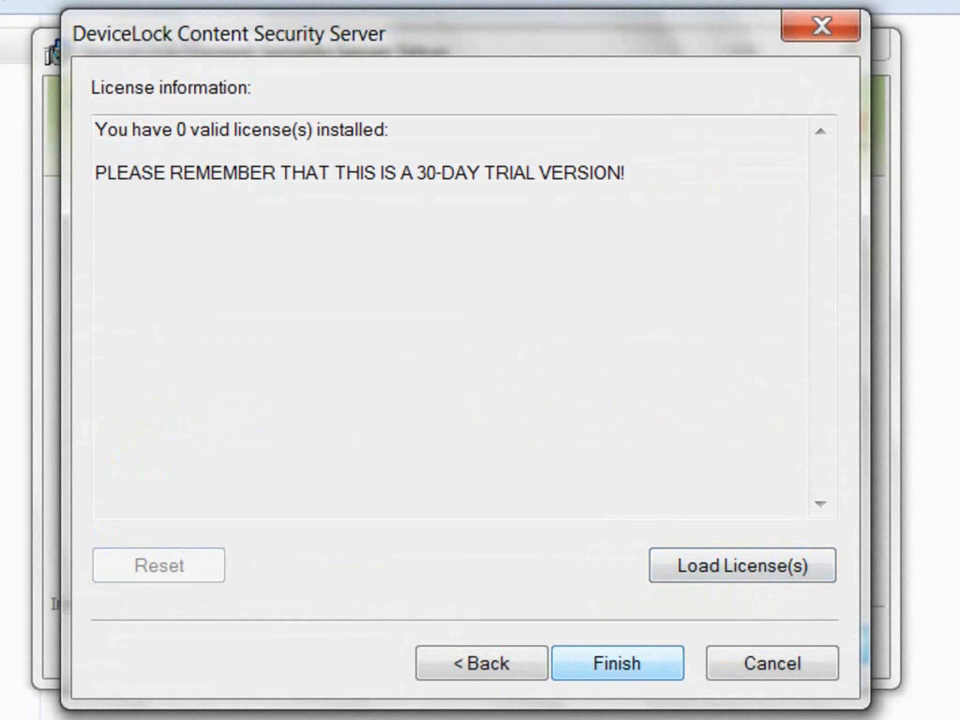
Step: Finish the Content Security Server wizard from the License information page
click(617, 663)
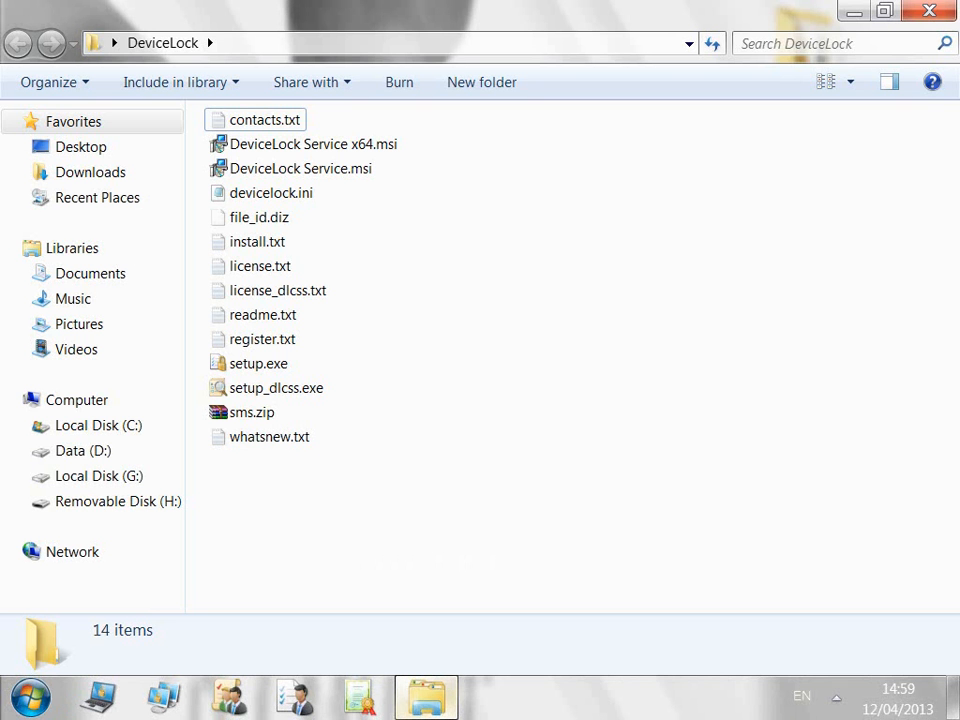
Step: Launch DeviceLock setup.exe, accept the license and choose the Custom setup type
click(248, 360)
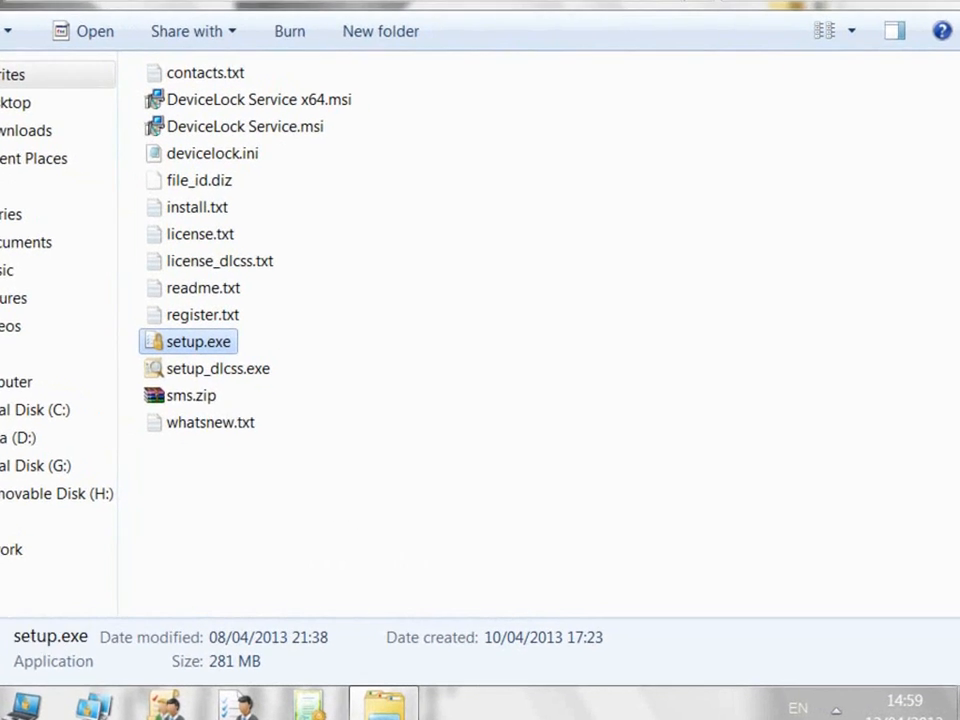
key(Return)
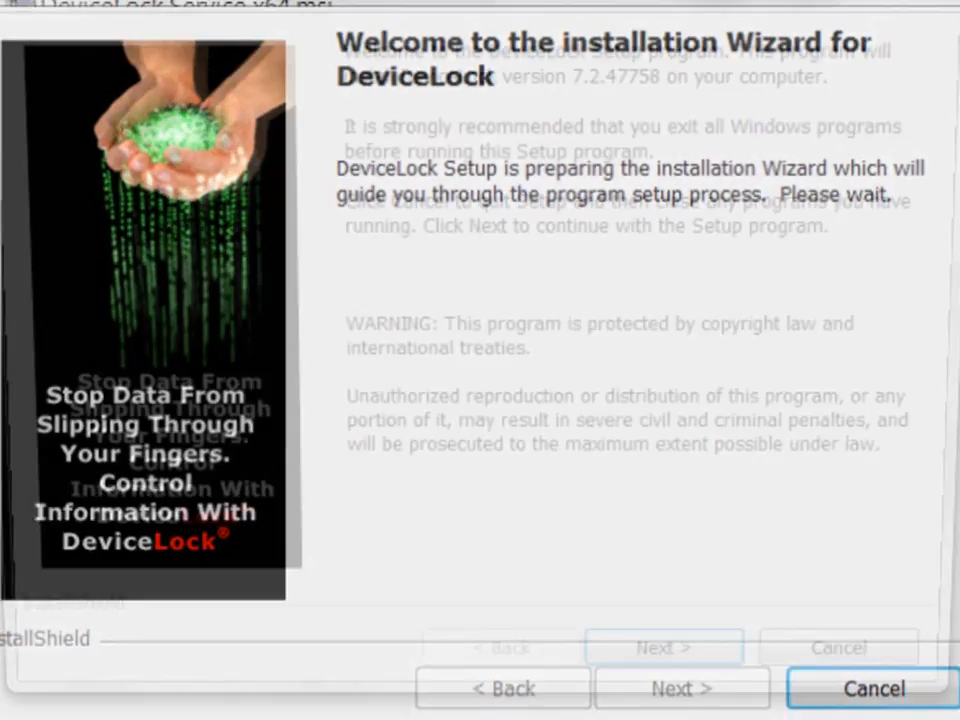
key(Return)
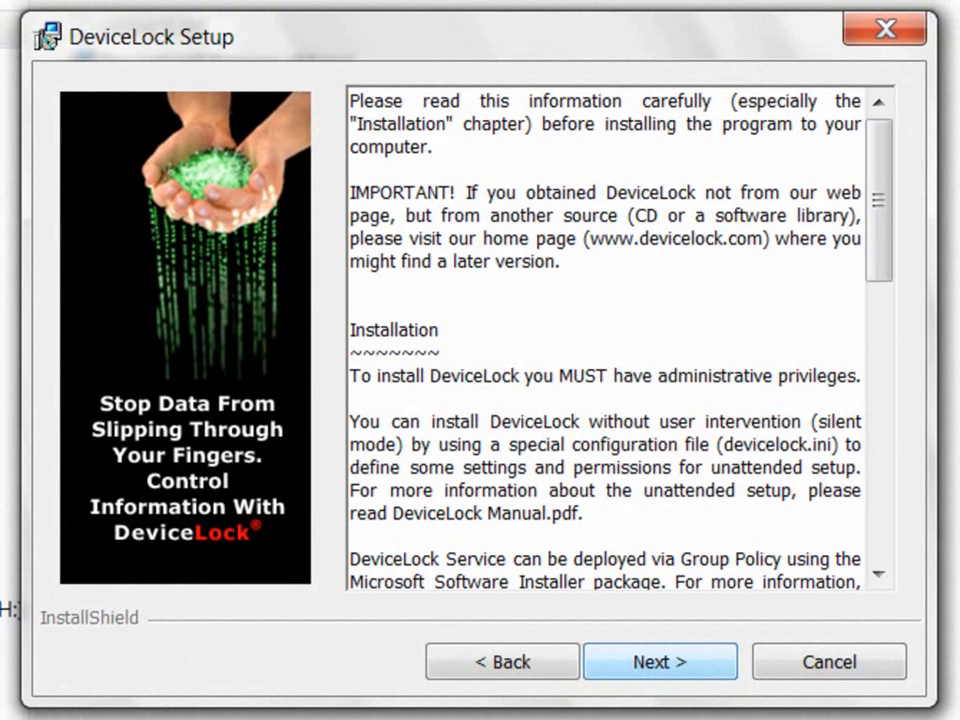
key(Return)
click(63, 532)
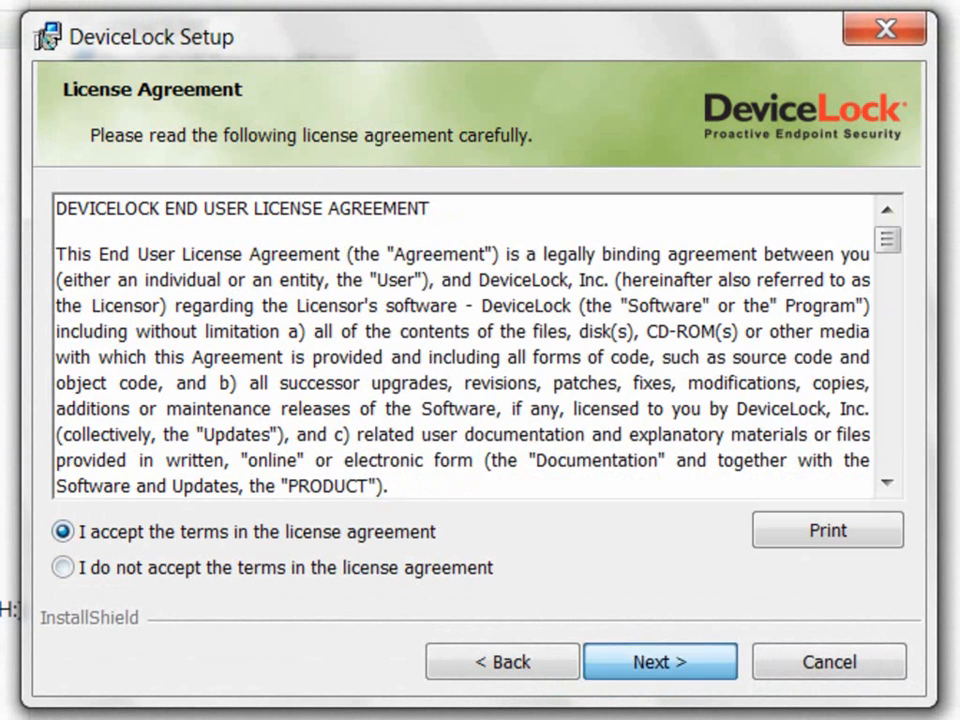
click(660, 662)
key(Return)
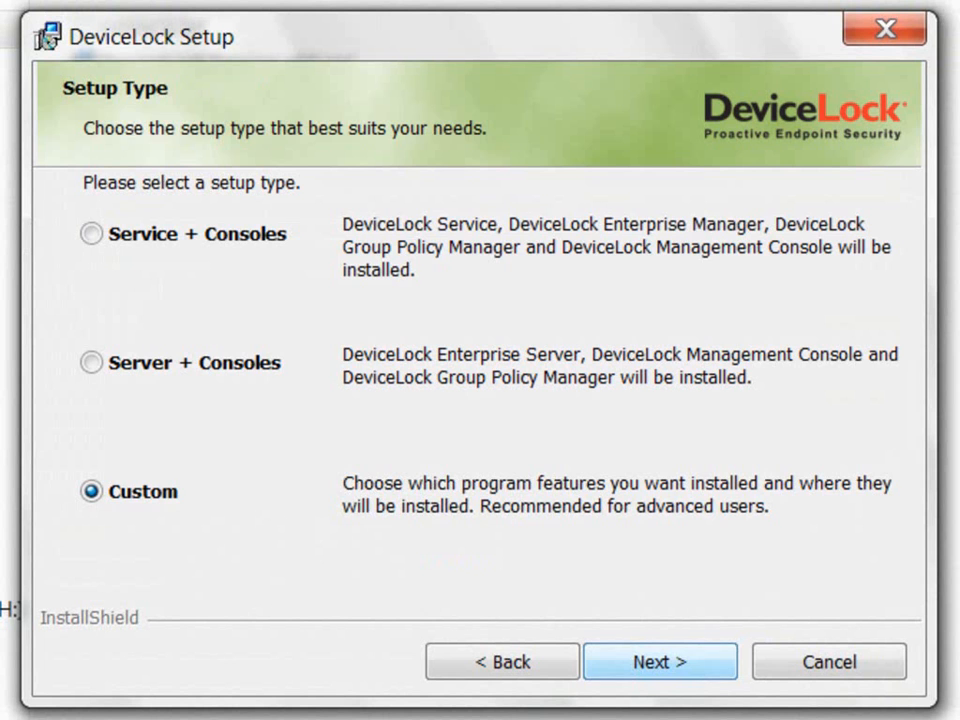
Step: Install WebConsole with all subfeatures and set the web server port to 2020
click(660, 662)
click(133, 373)
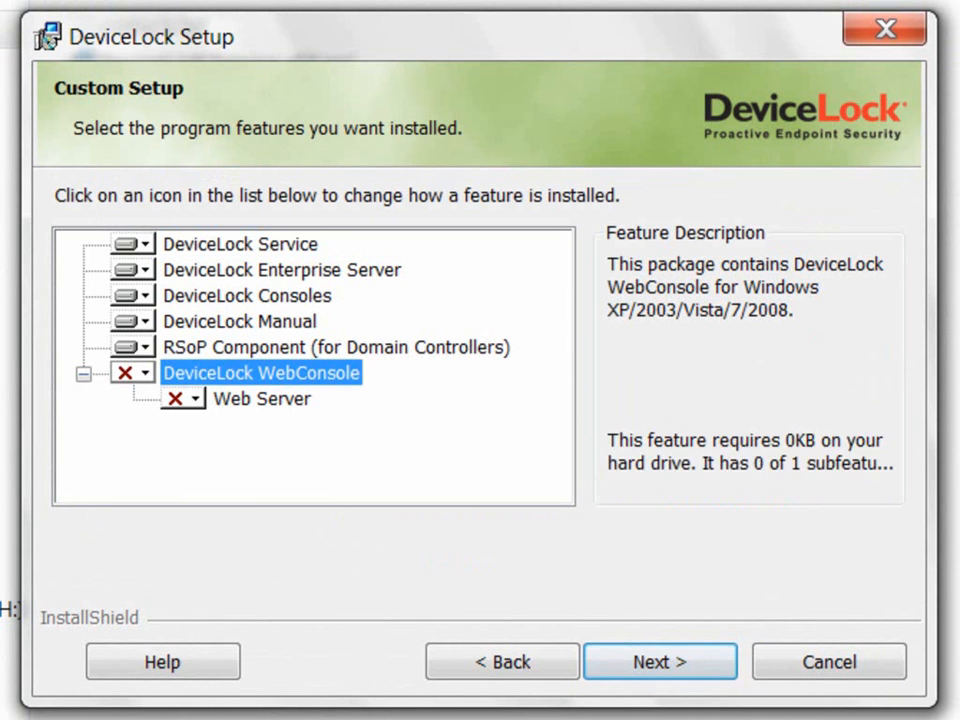
click(490, 441)
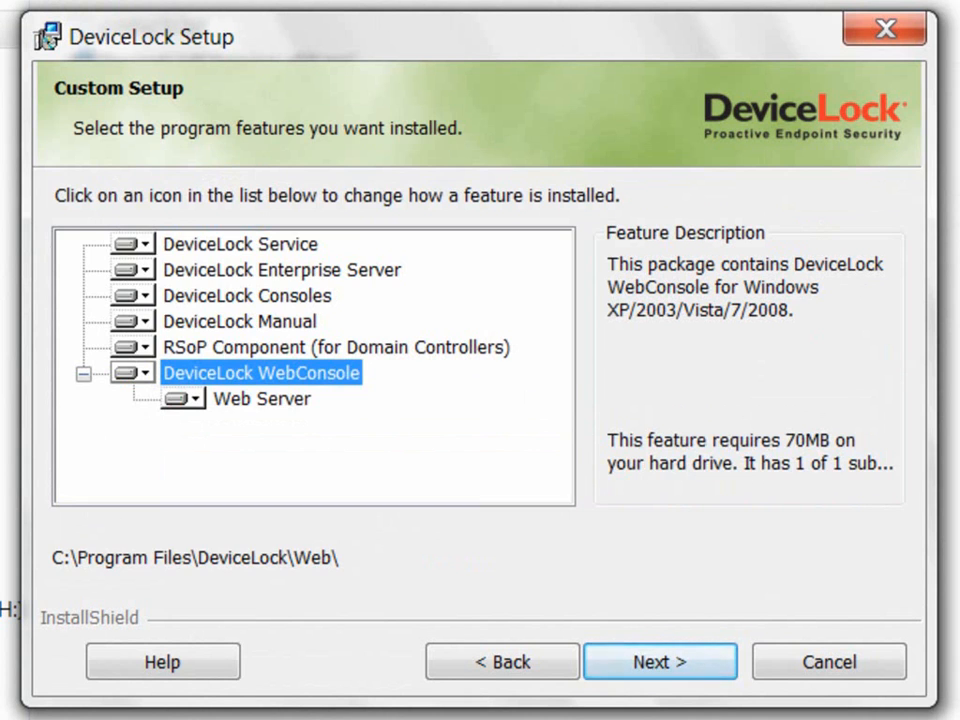
click(660, 662)
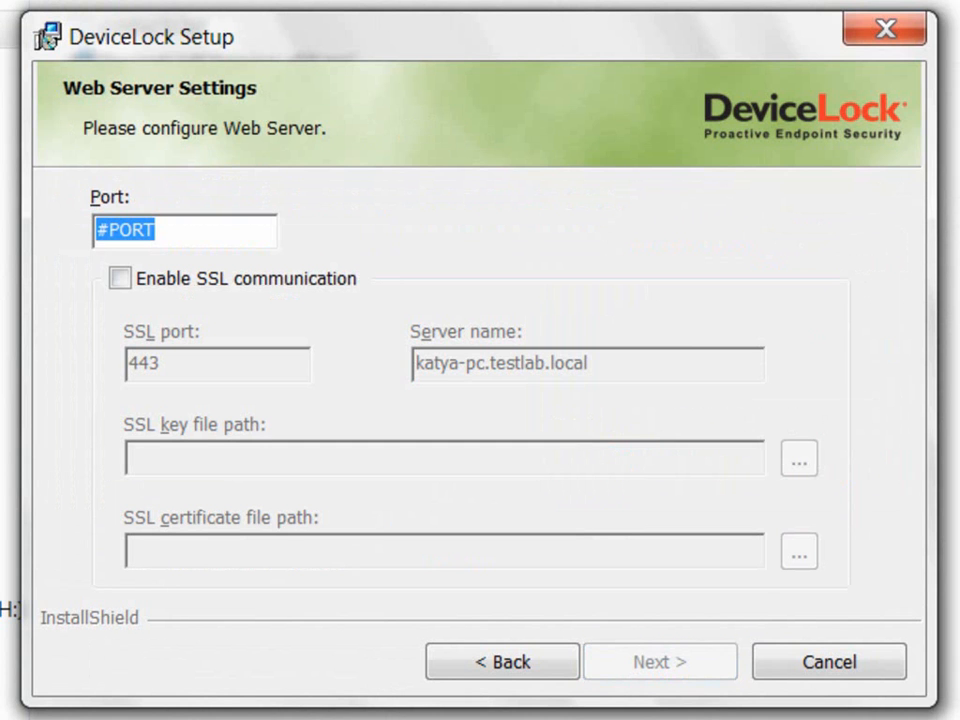
text(2020)
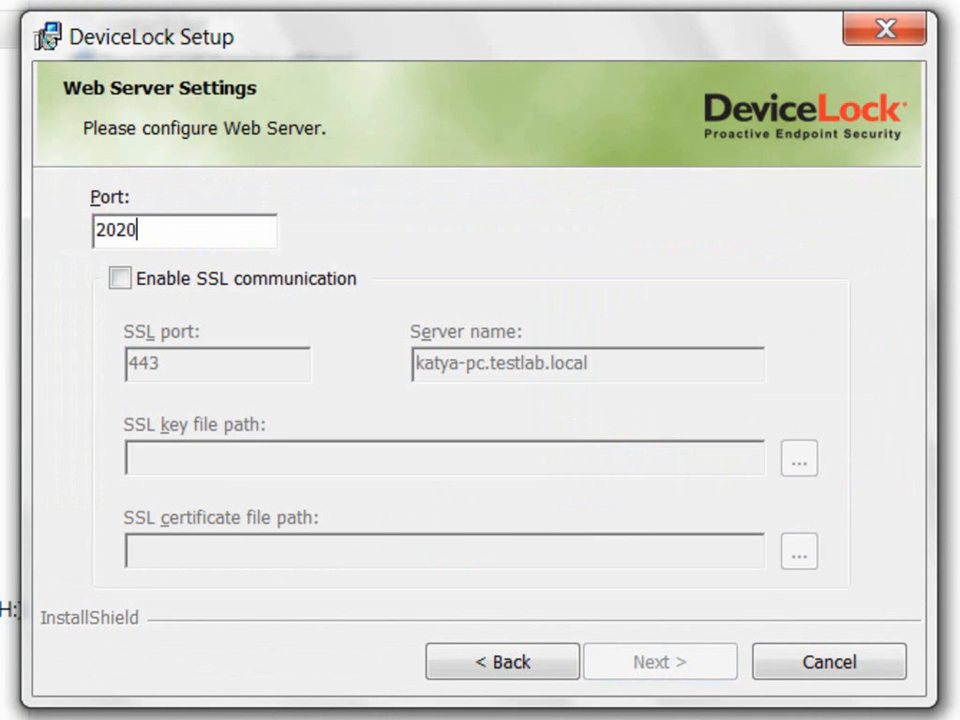
Step: Leave SSL communication disabled for the web server and proceed to Ready to Install
click(120, 279)
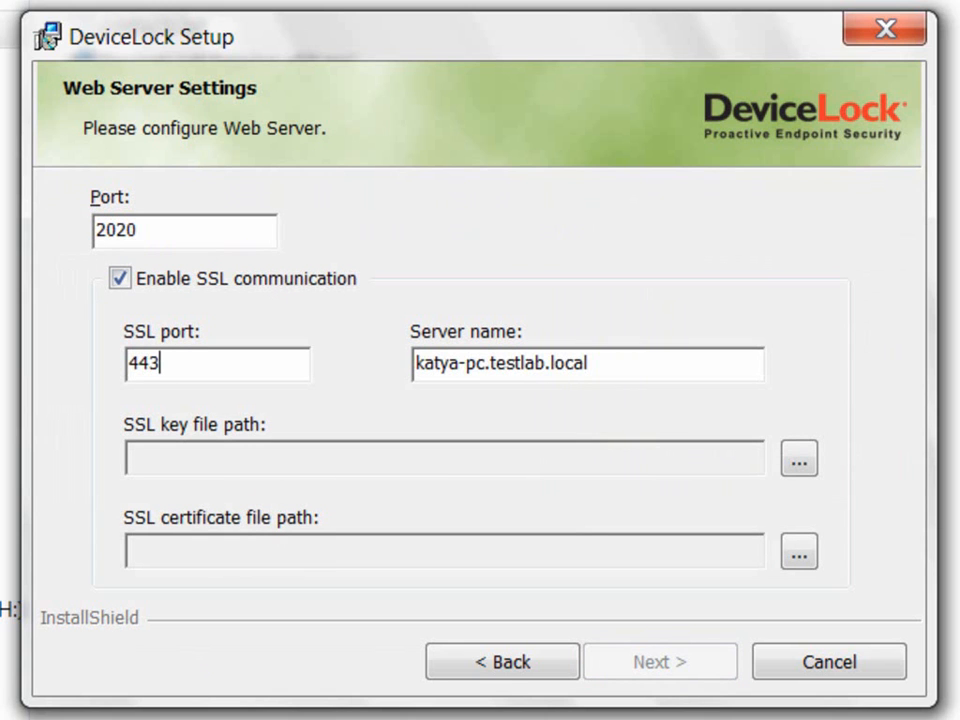
click(589, 363)
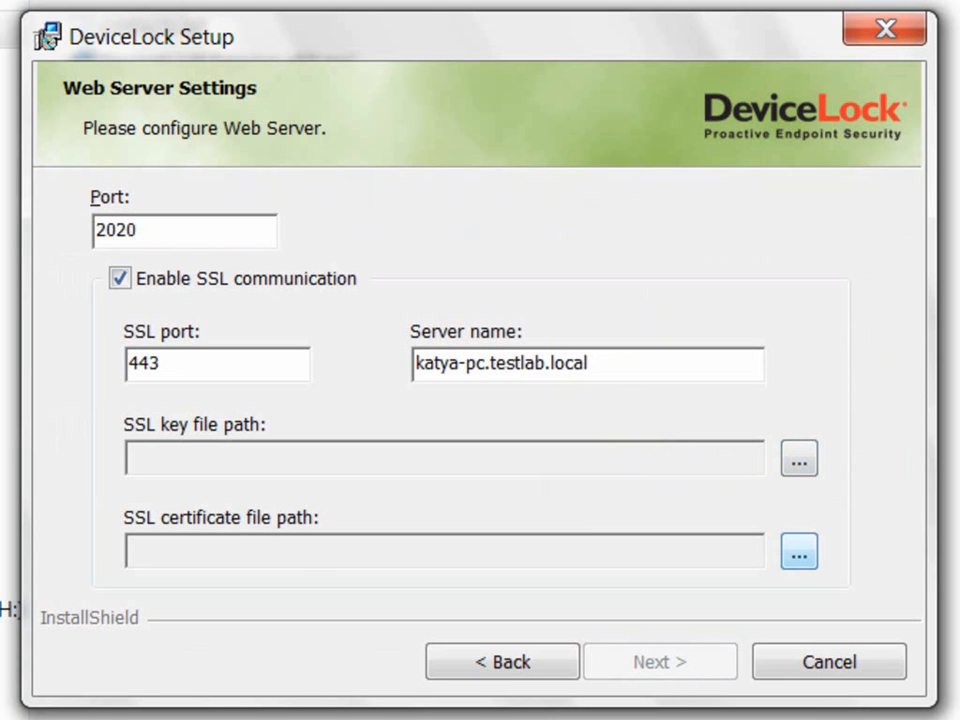
click(120, 279)
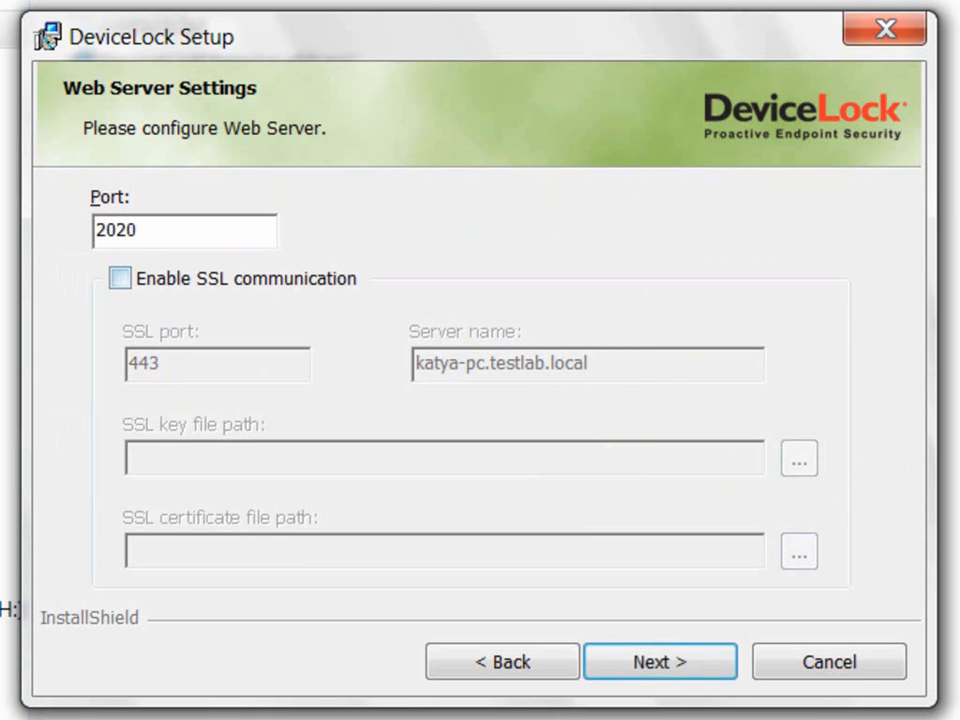
click(660, 661)
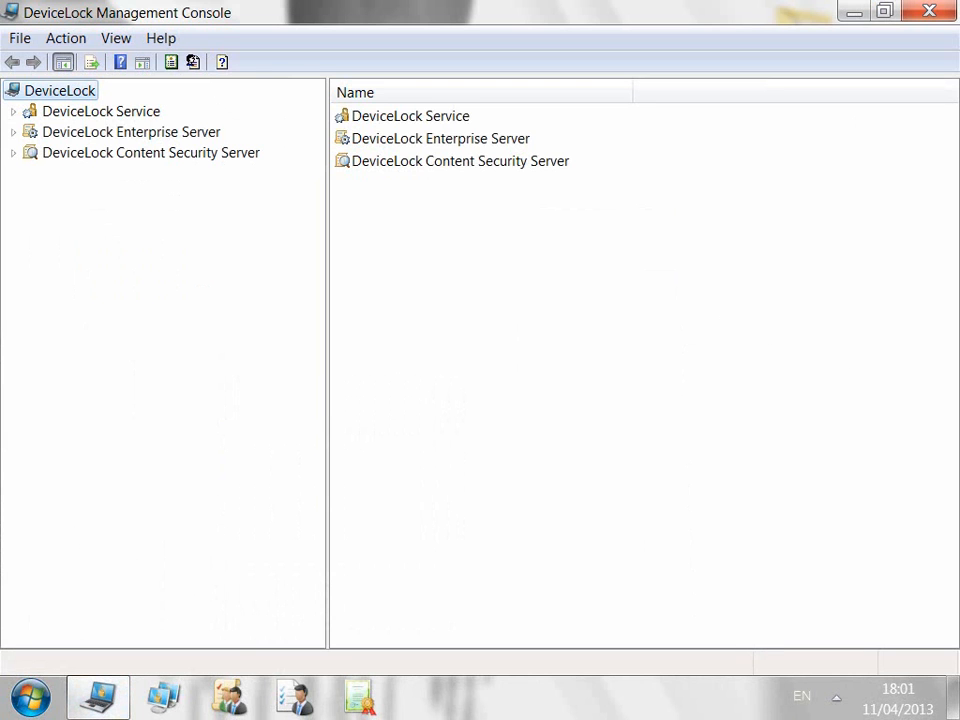
Step: Connect DeviceLock Service to the local computer
right_click(125, 111)
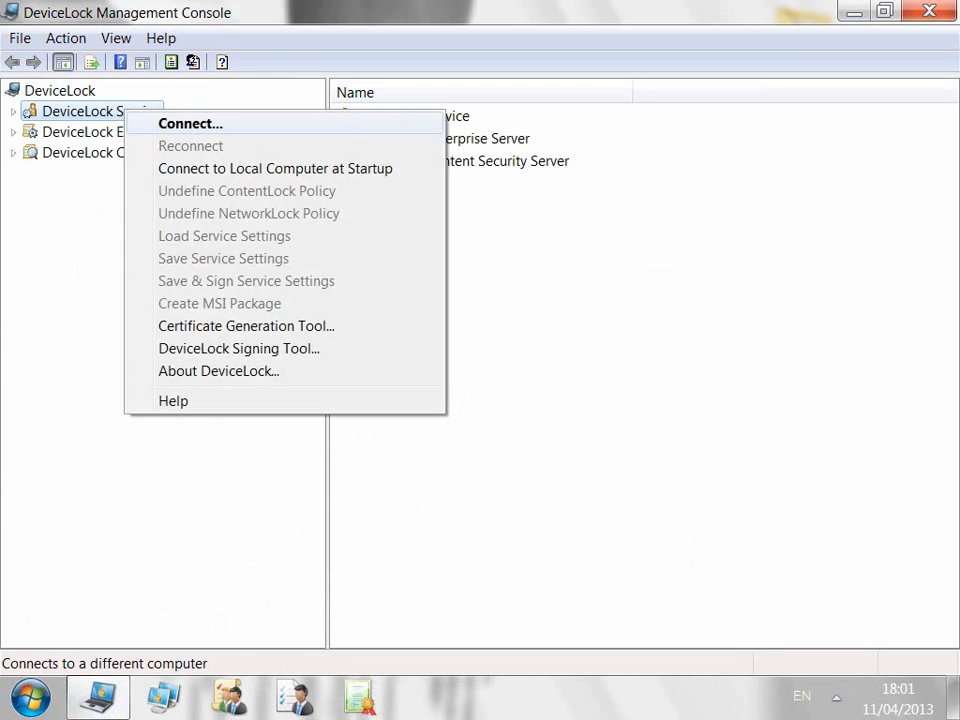
click(189, 124)
click(632, 443)
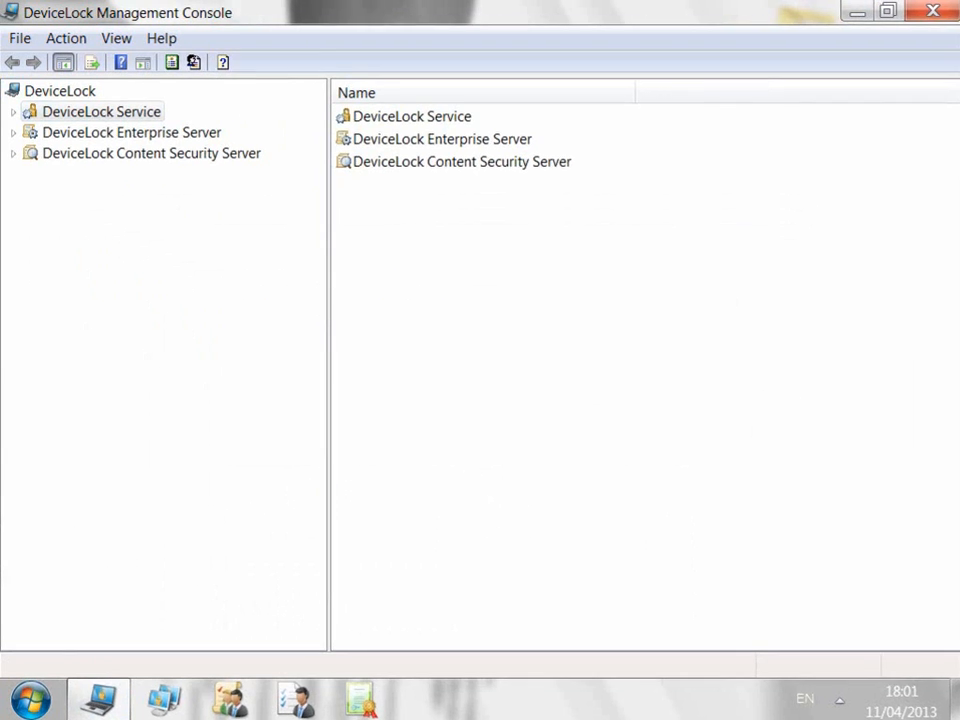
Step: Expand DeviceLock Service > Devices and show the Permissions list for each device type
click(110, 112)
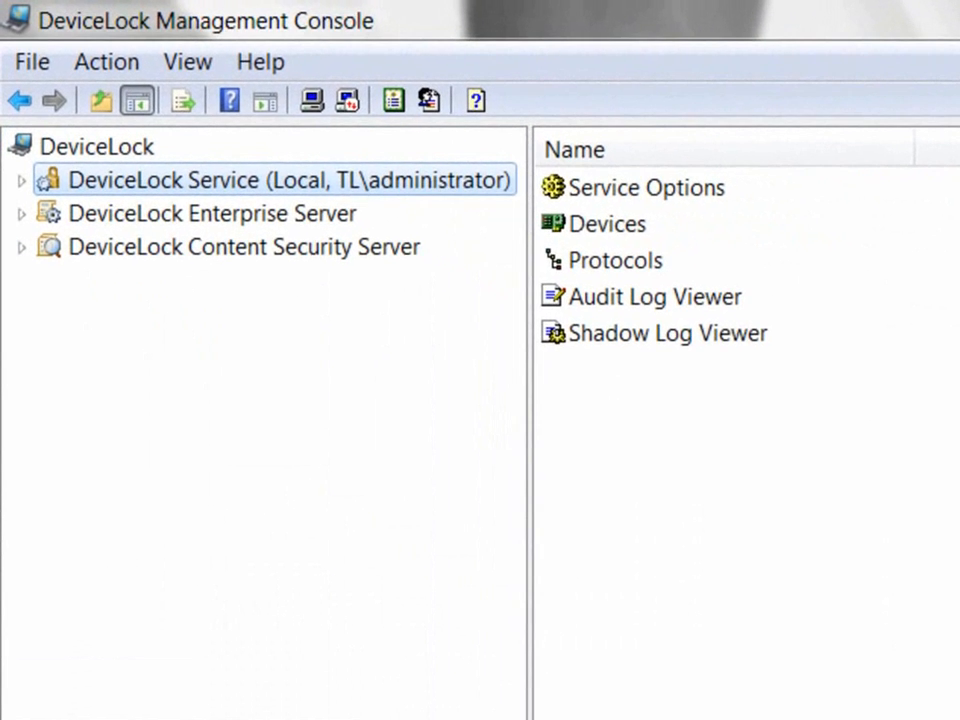
click(608, 224)
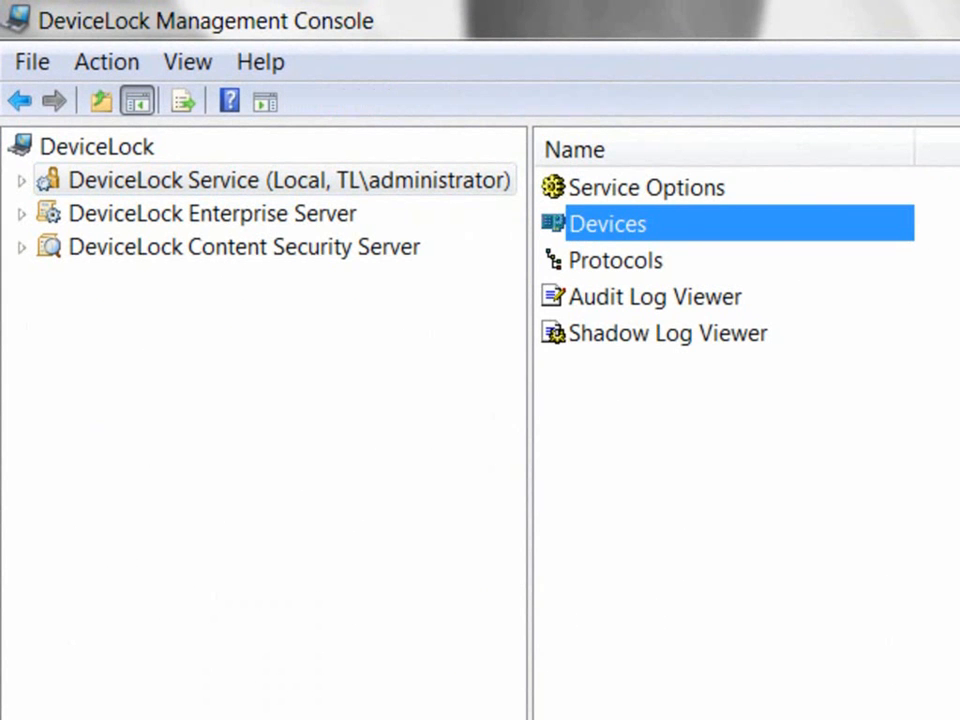
click(615, 260)
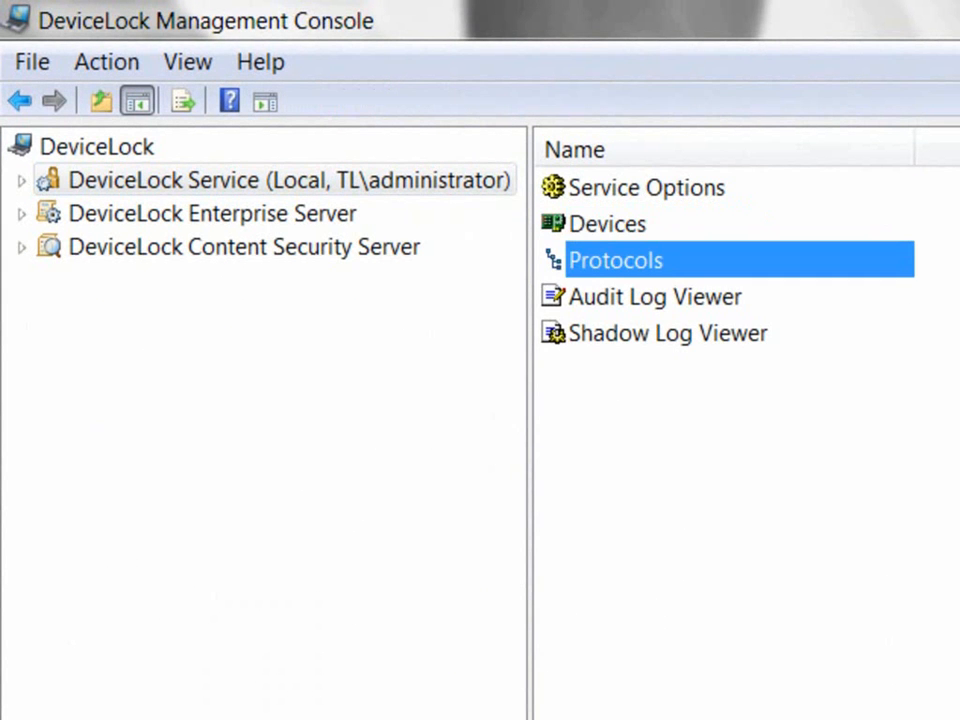
click(21, 181)
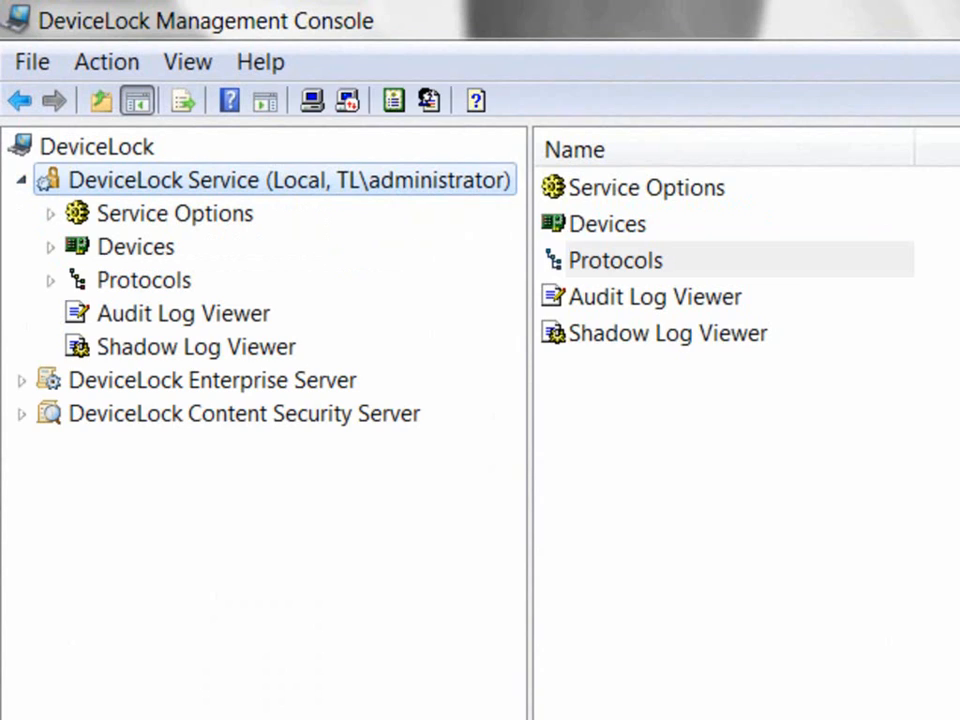
click(135, 247)
click(50, 247)
click(184, 280)
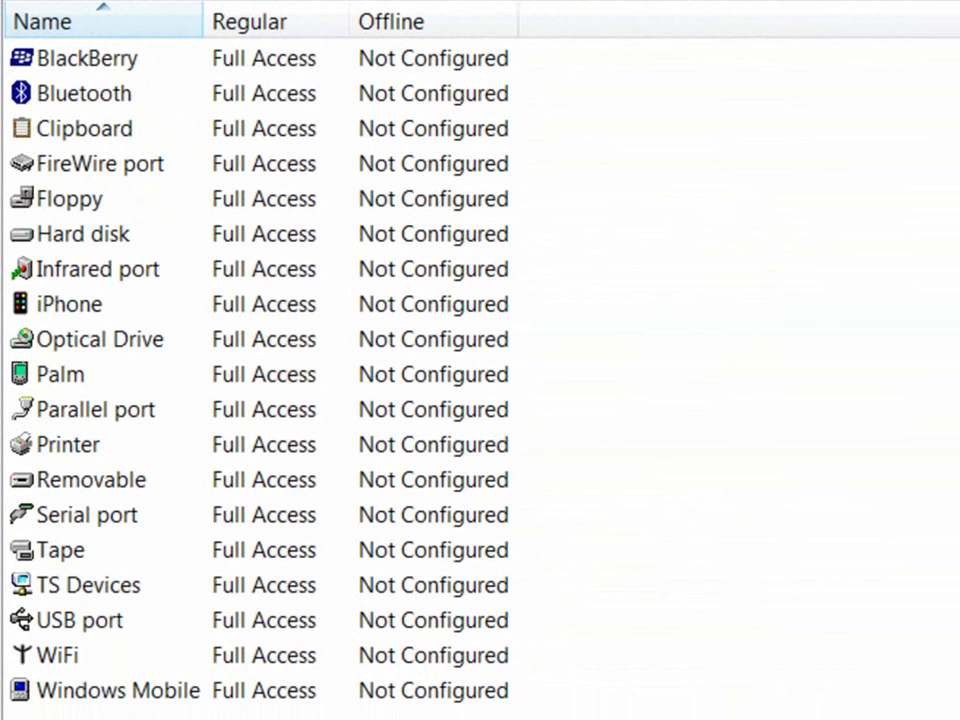
right_click(75, 479)
click(229, 505)
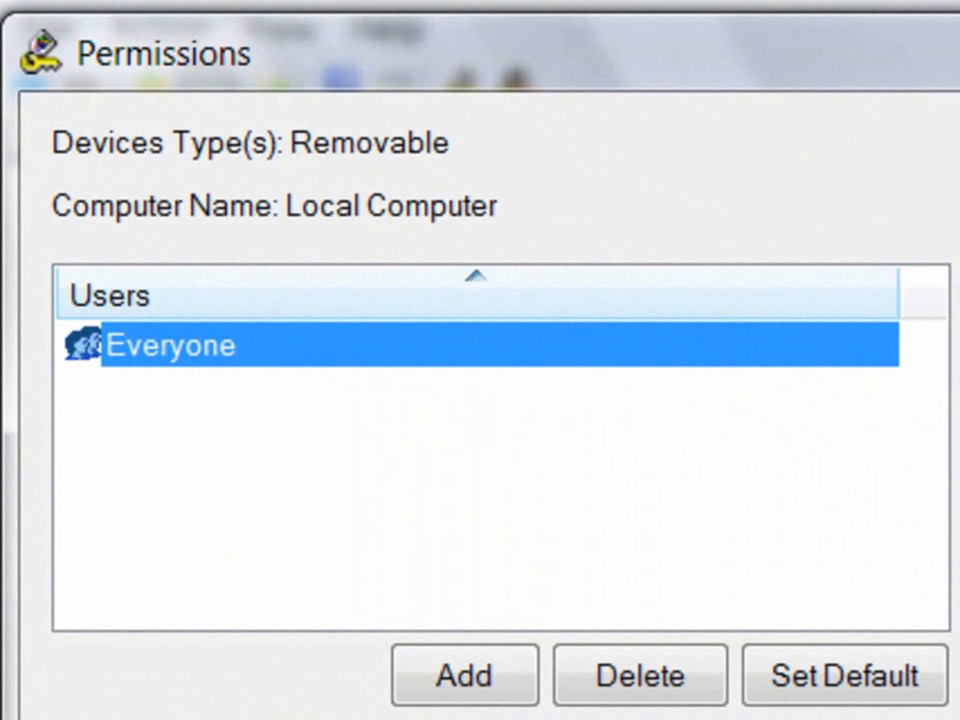
click(465, 676)
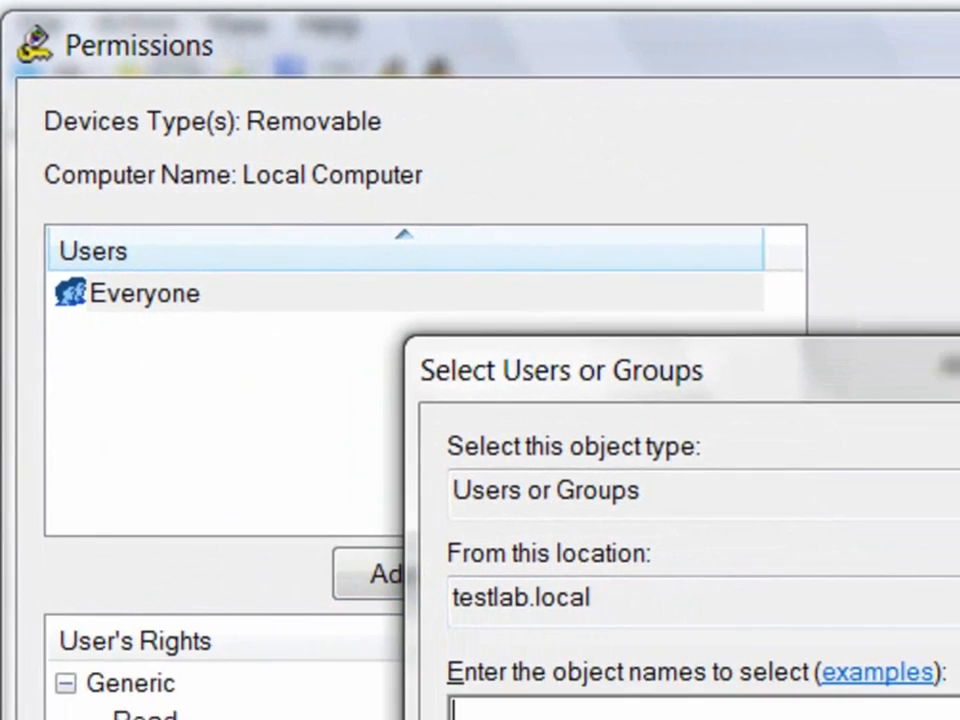
text(DLAdmin)
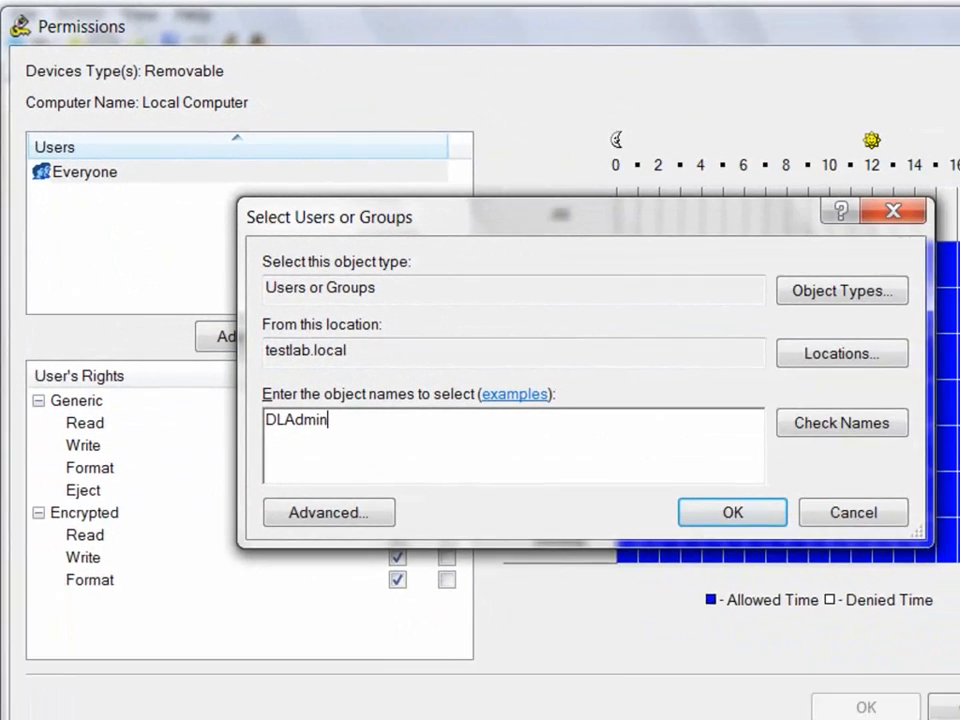
key(Return)
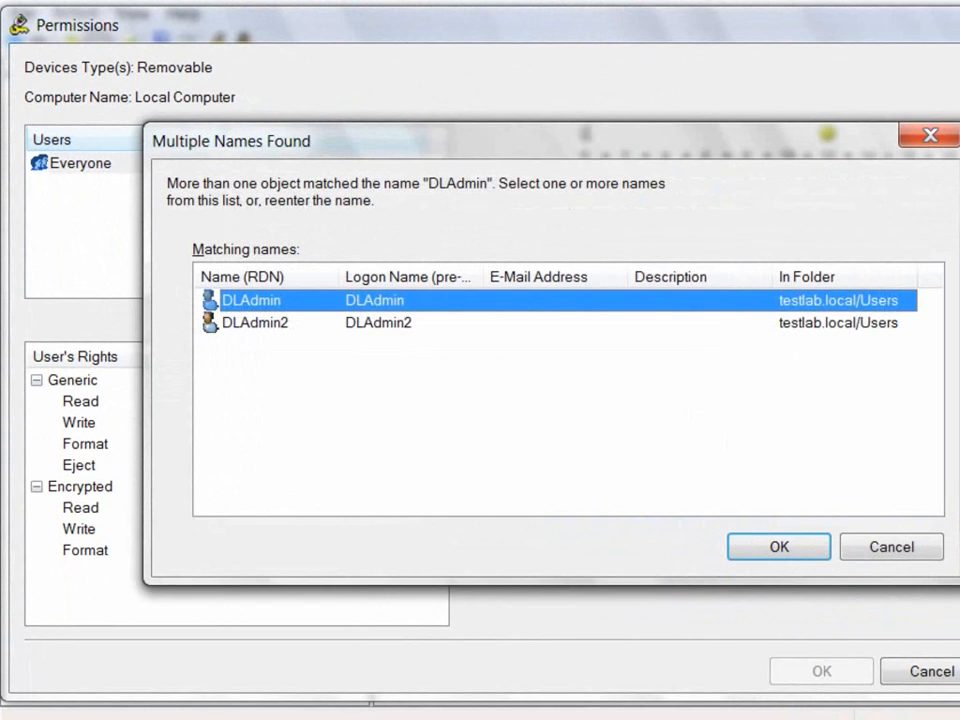
key(shift+Down)
key(Return)
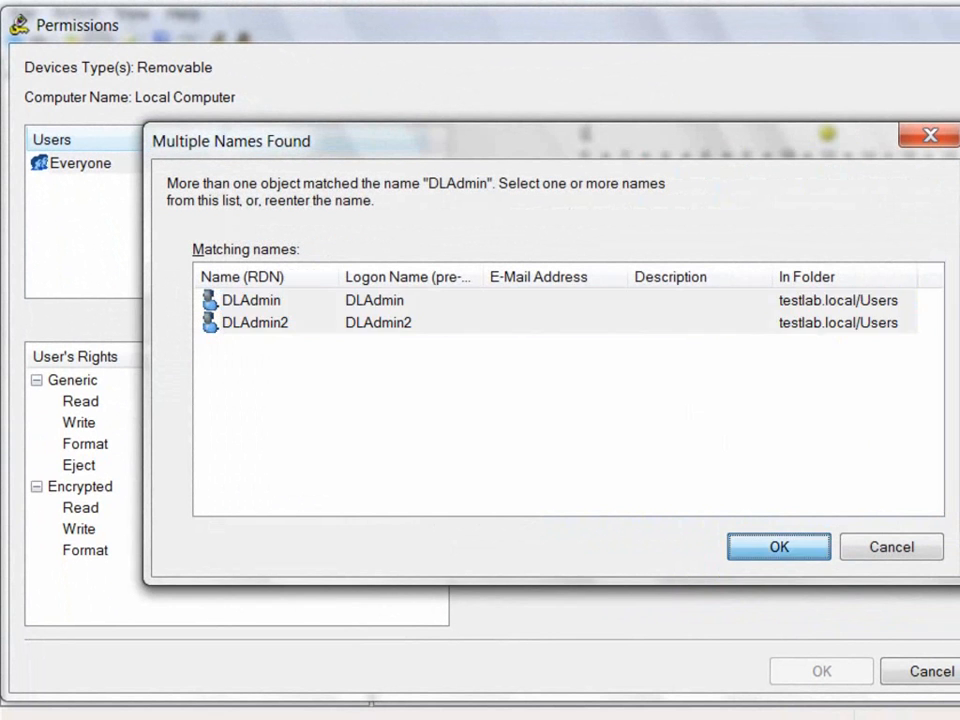
click(81, 163)
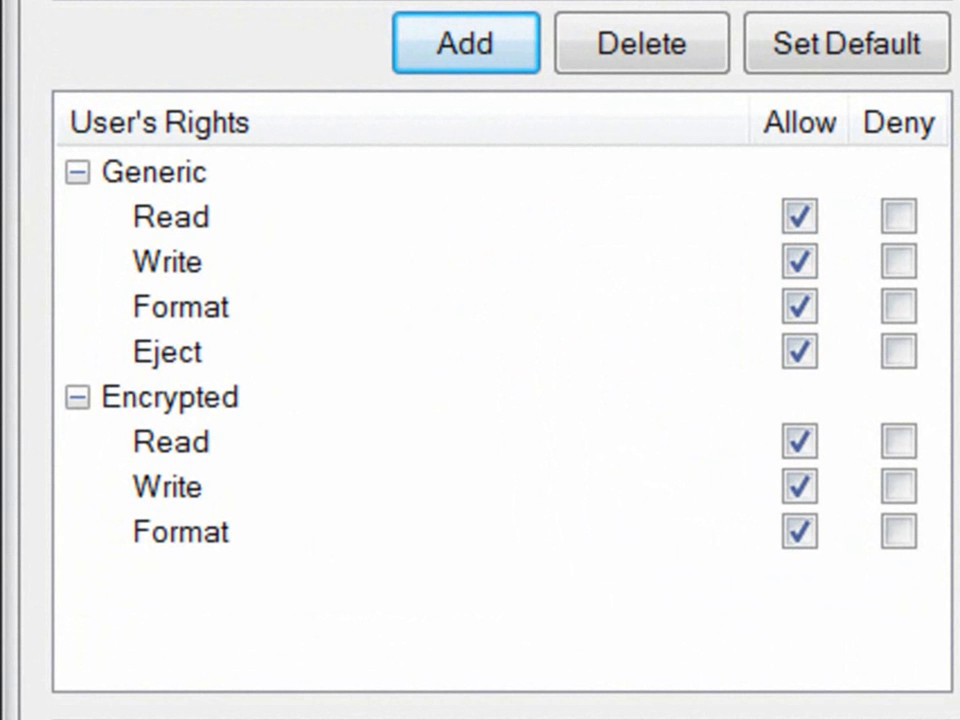
click(154, 172)
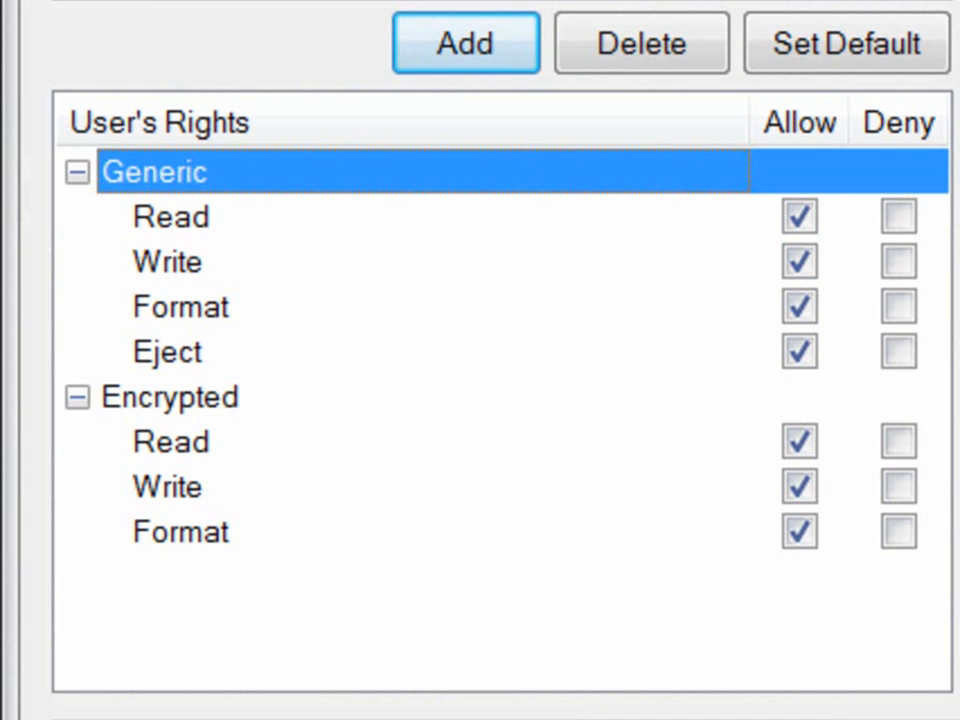
click(170, 397)
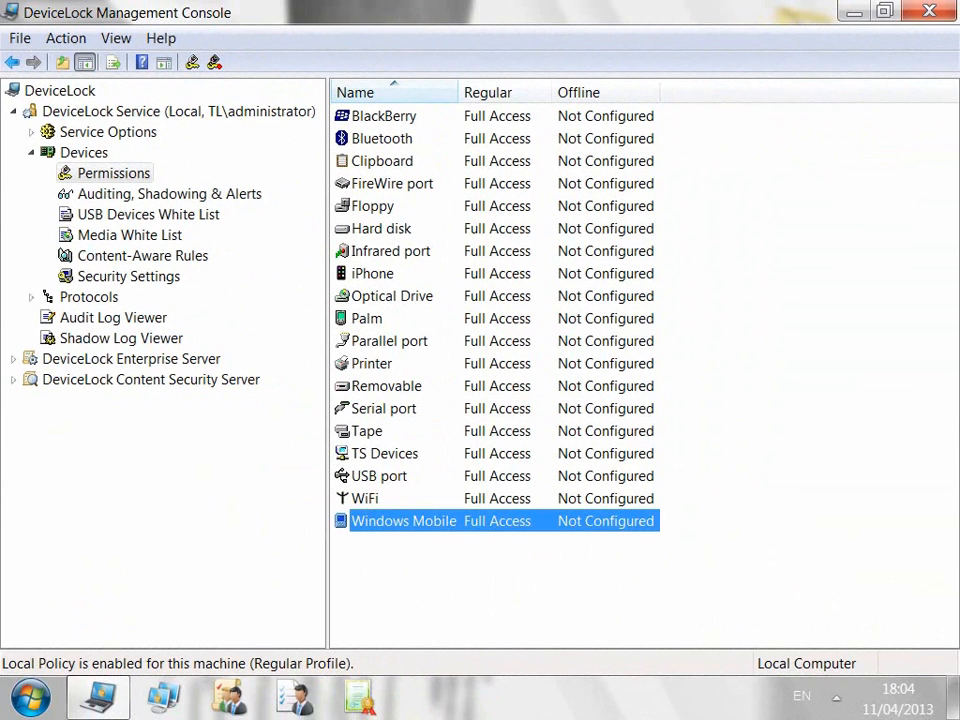
Step: Review the Clipboard permissions without changes and show the Devices Security Settings list
click(367, 318)
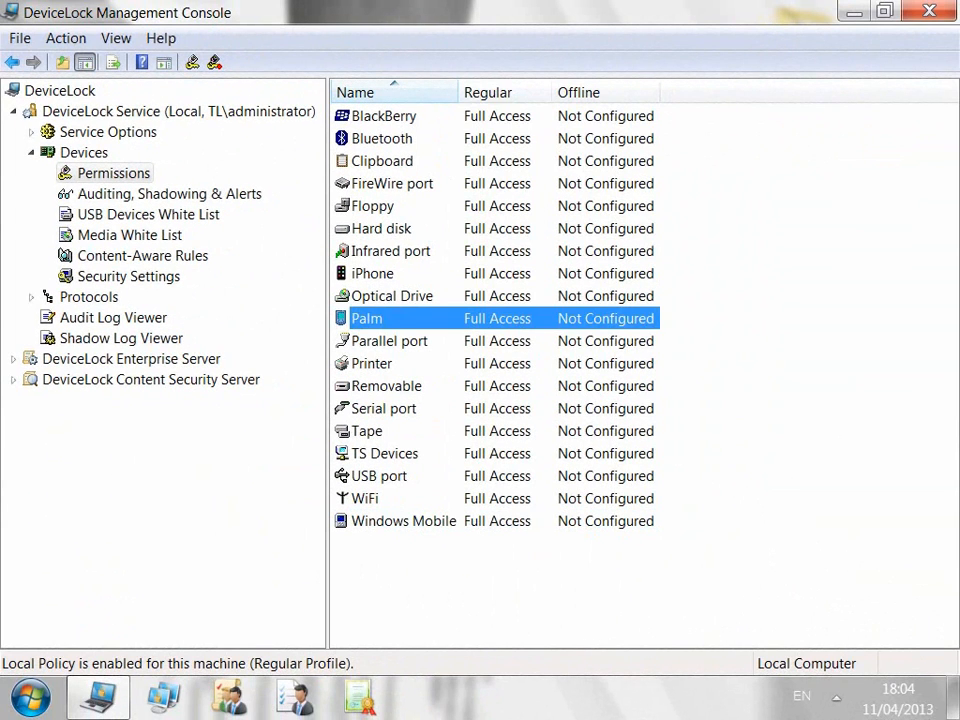
click(373, 274)
double_click(382, 161)
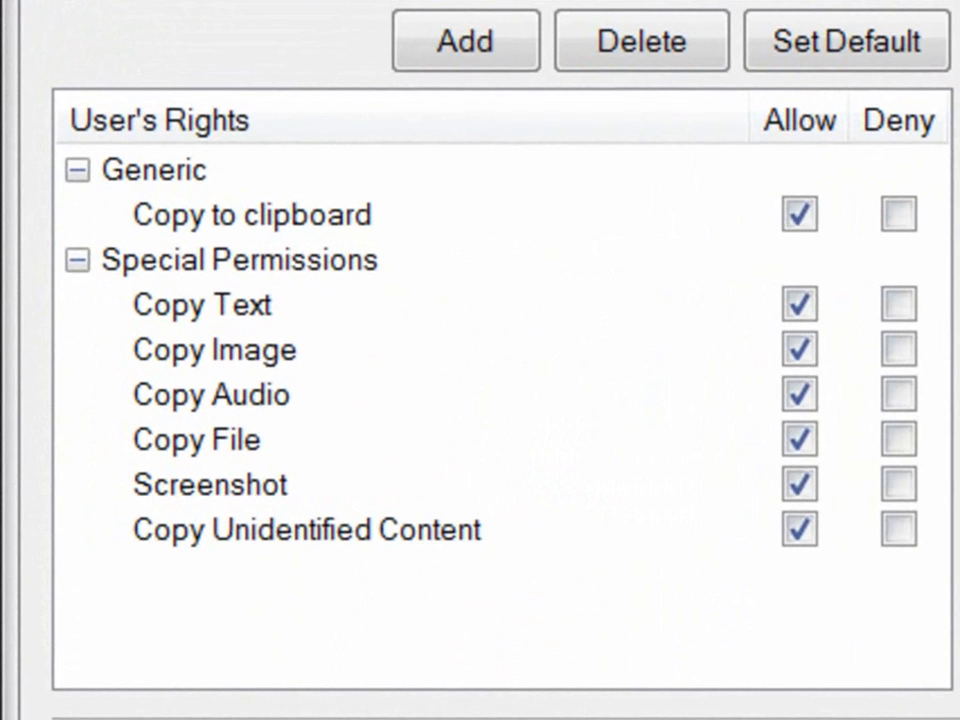
key(Escape)
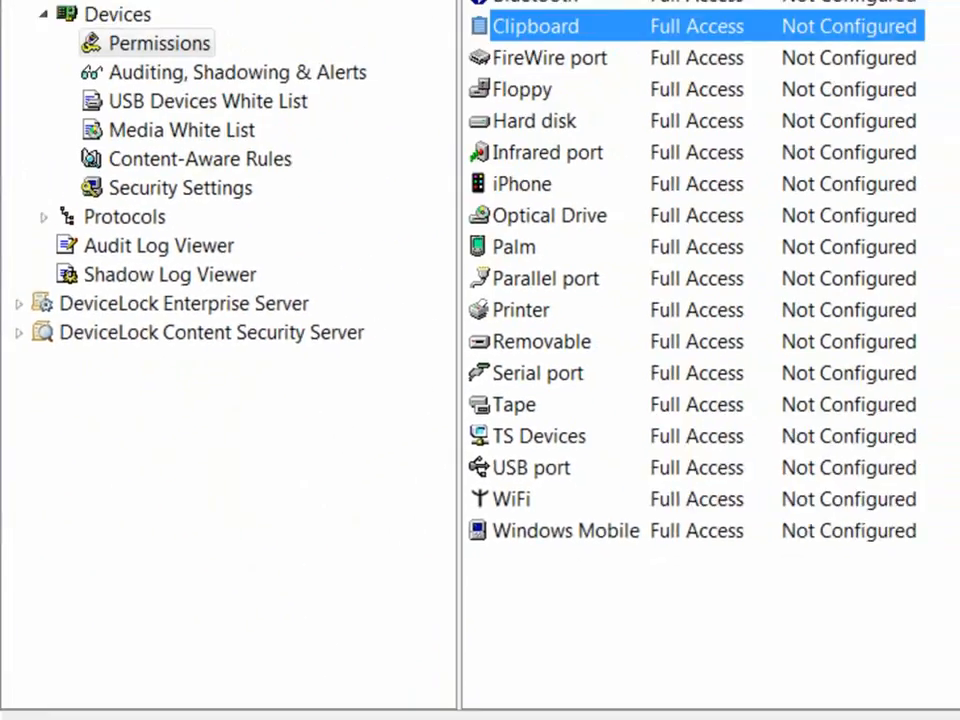
click(180, 188)
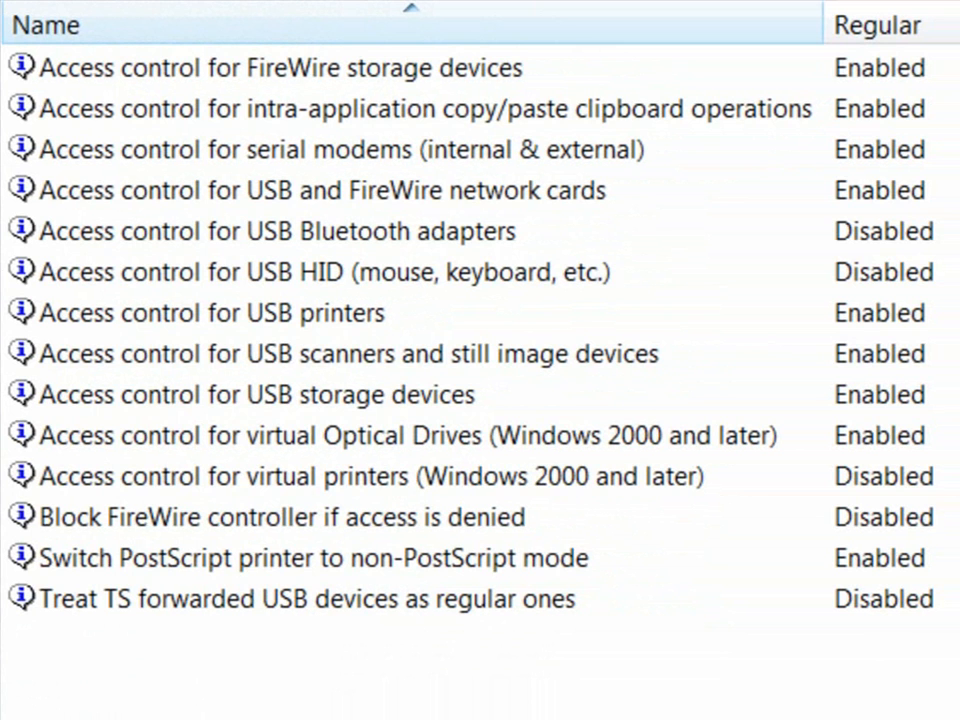
Step: Browse the device Security Settings entries, from USB HID access control to USB storage devices
click(325, 272)
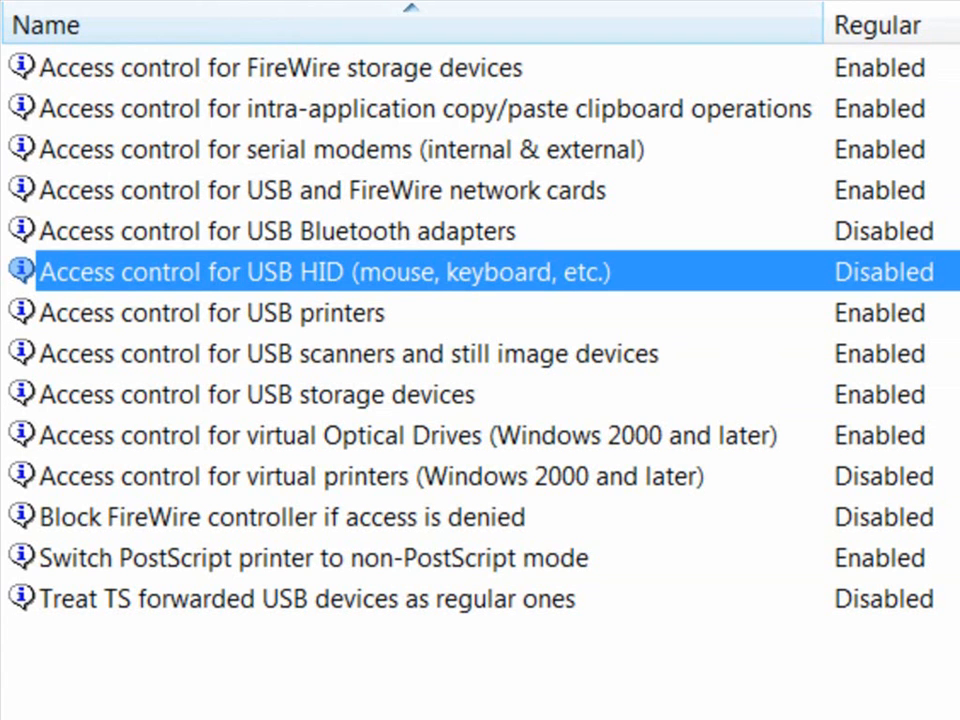
key(Up)
key(Up)
key(Up)
key(Up)
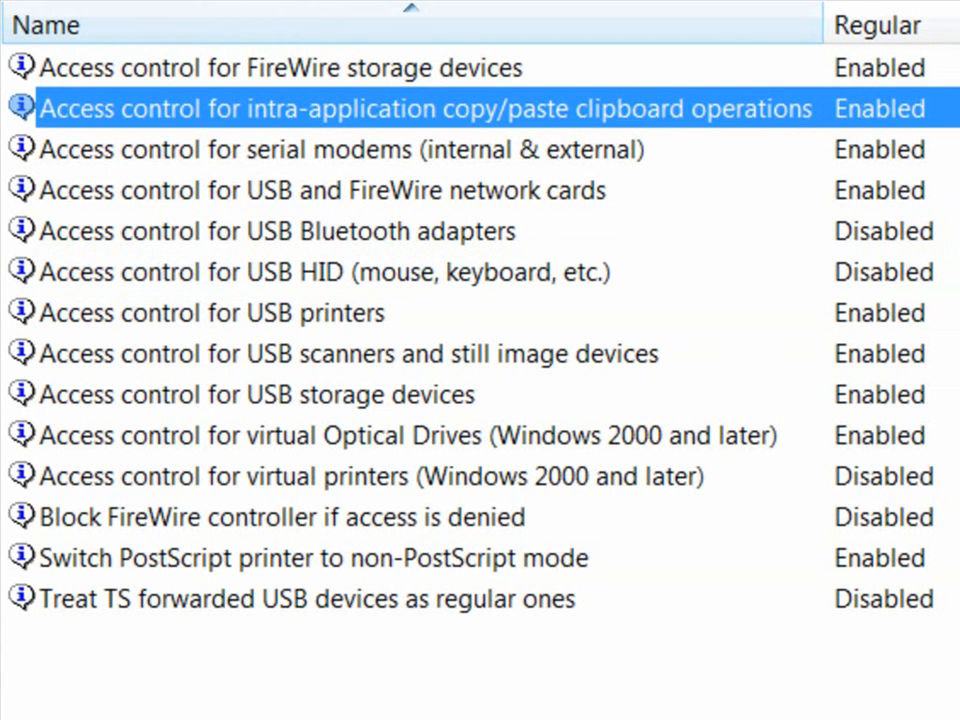
key(Down)
key(Down)
key(Down)
key(Down)
key(Down)
key(Down)
key(Down)
key(Down)
key(Up)
key(Up)
key(Up)
key(Up)
key(Up)
key(Up)
key(Up)
key(Up)
key(Up)
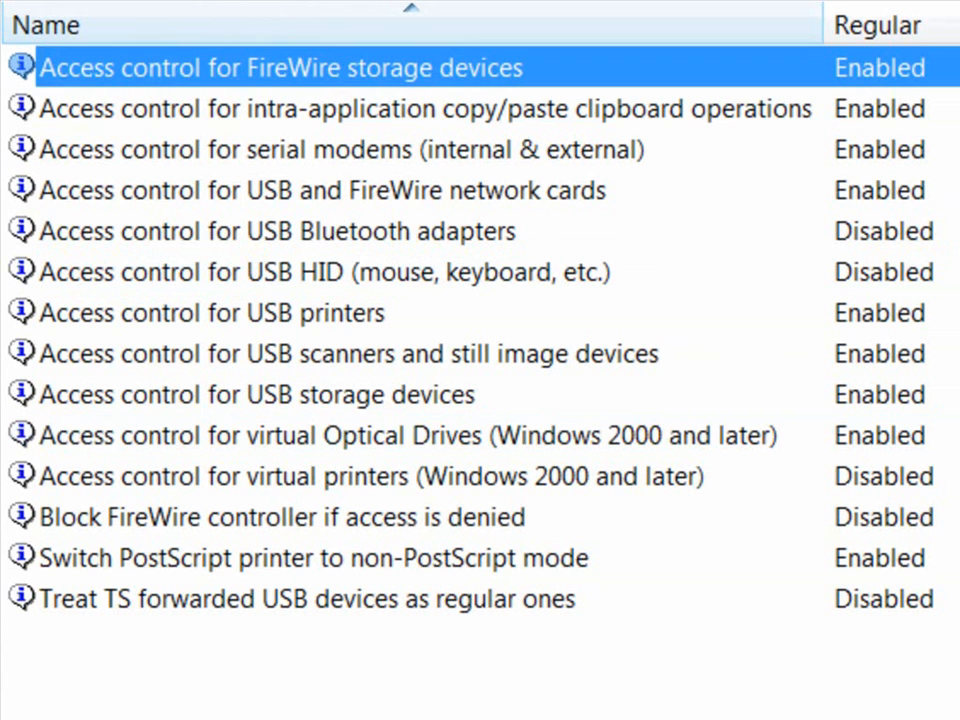
key(Down)
key(Down)
key(Down)
key(Down)
key(Down)
key(Down)
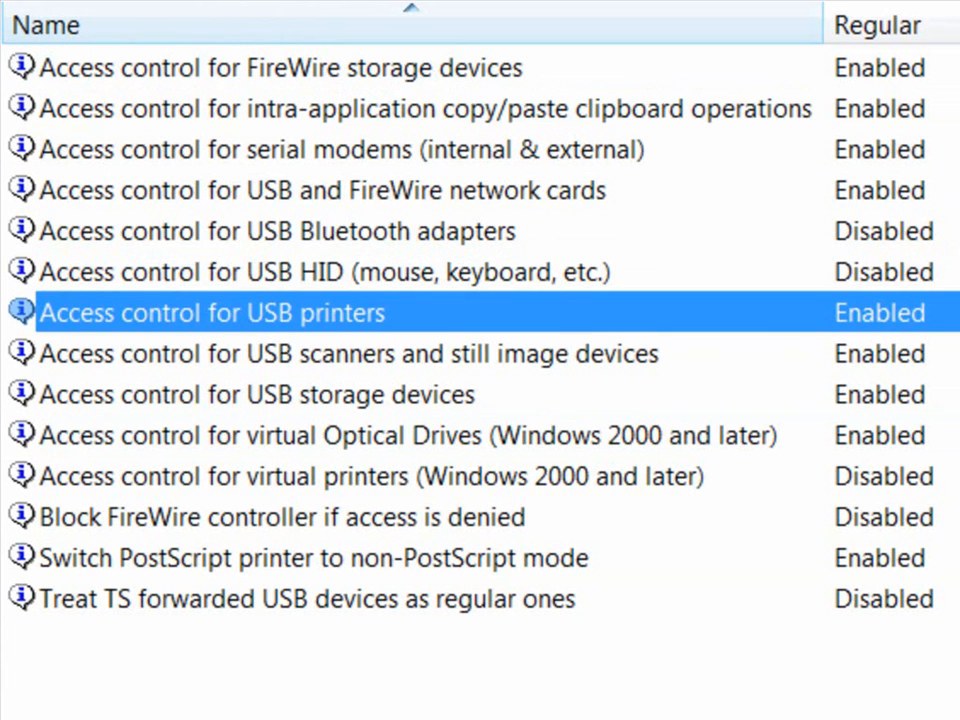
key(Up)
key(Up)
key(Up)
key(Up)
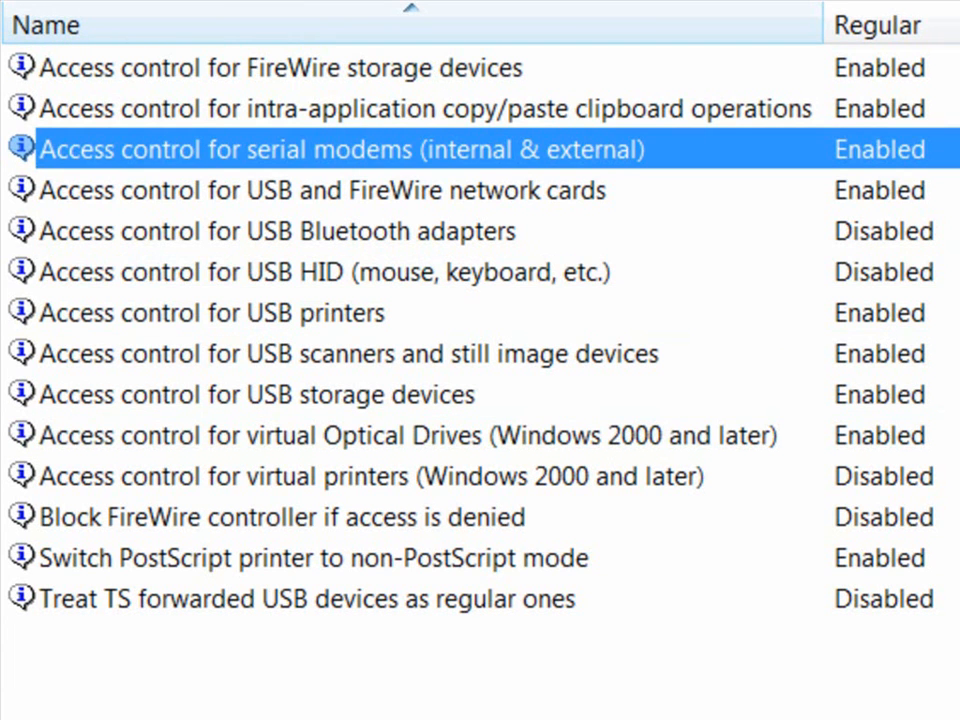
key(Down)
key(Down)
key(Down)
key(Down)
key(Down)
key(Down)
key(Down)
key(Down)
key(Down)
key(Down)
key(Down)
key(Up)
key(Up)
key(Up)
key(Up)
key(Up)
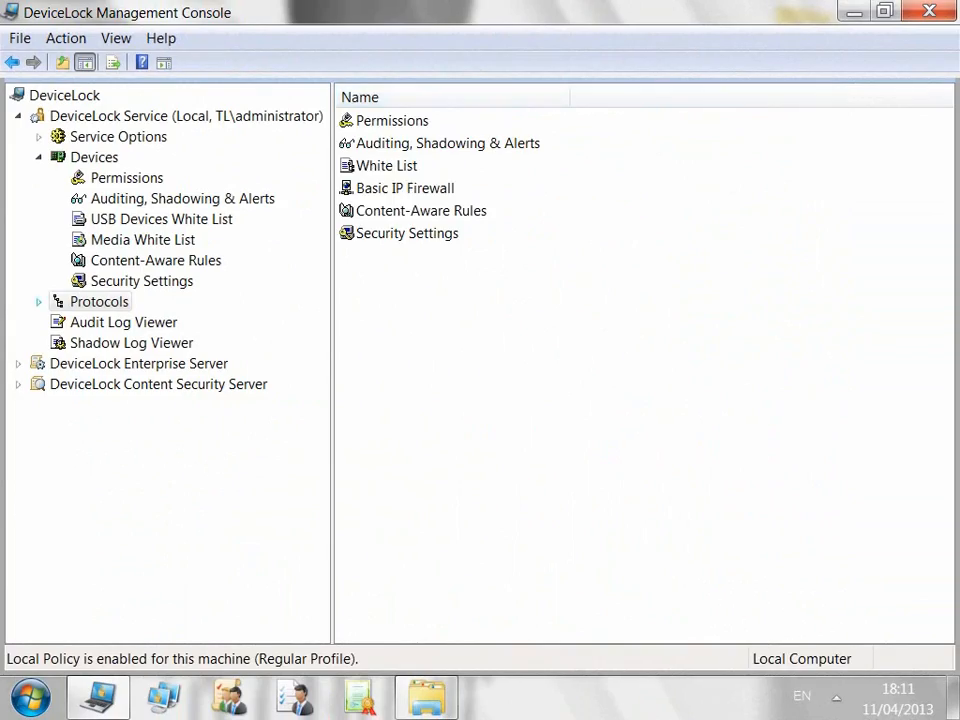
Step: Review Yahoo Messenger's protocol permissions and cancel, leaving all protocols at Full Access
click(38, 301)
click(127, 322)
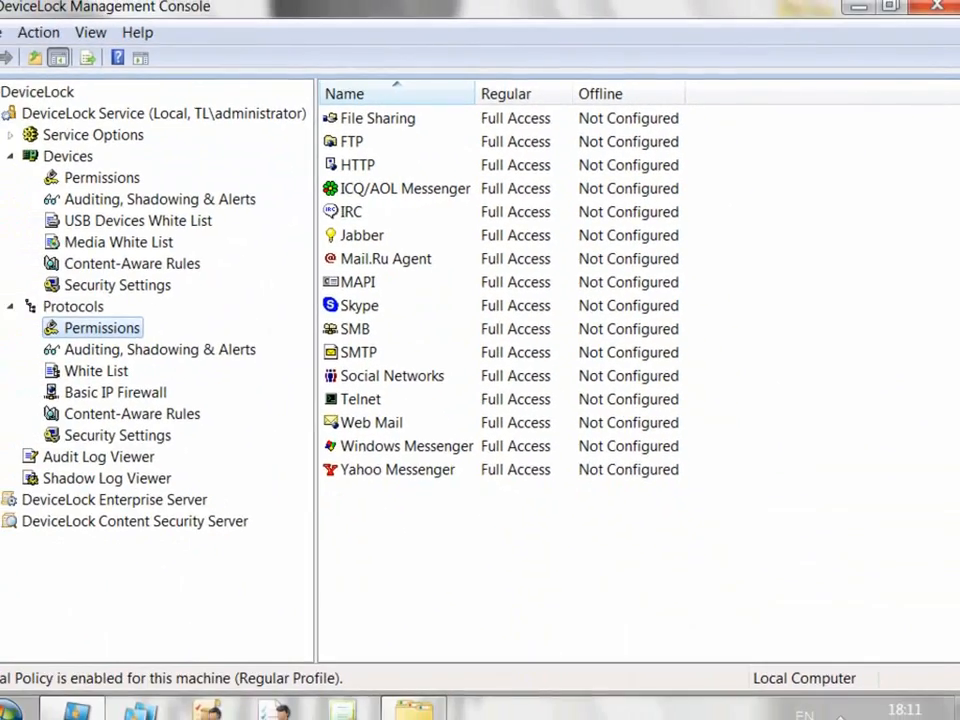
double_click(335, 522)
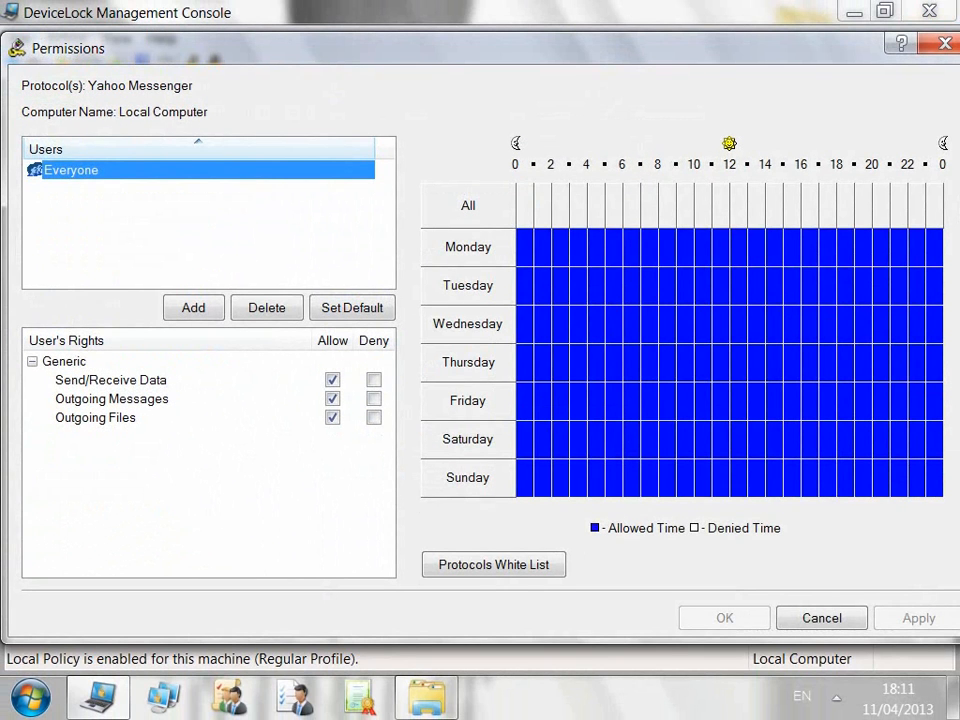
click(332, 380)
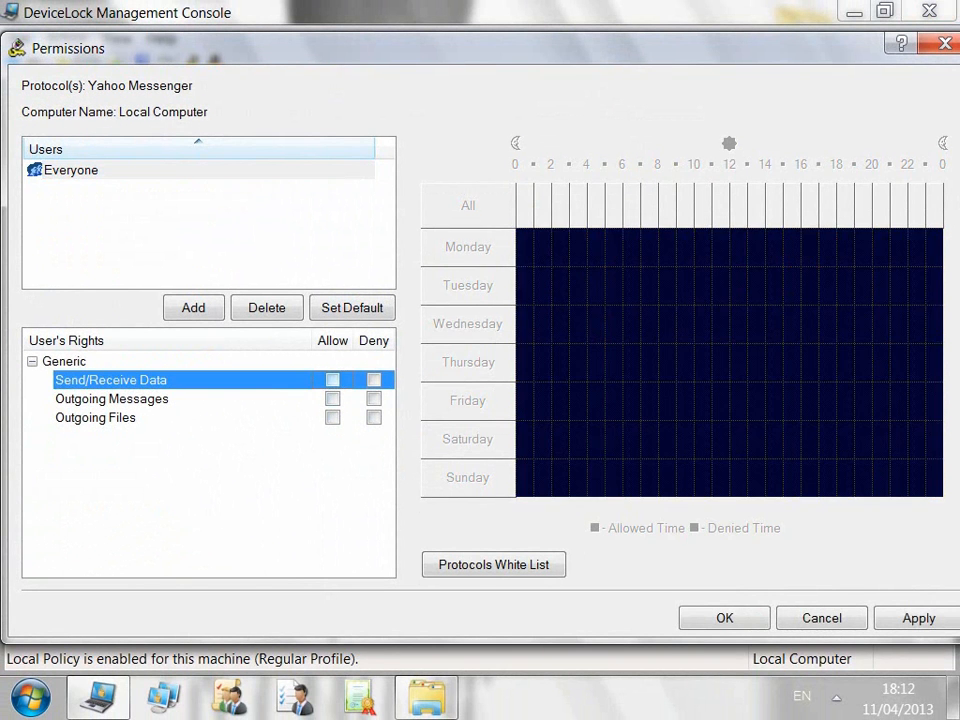
click(332, 380)
click(332, 418)
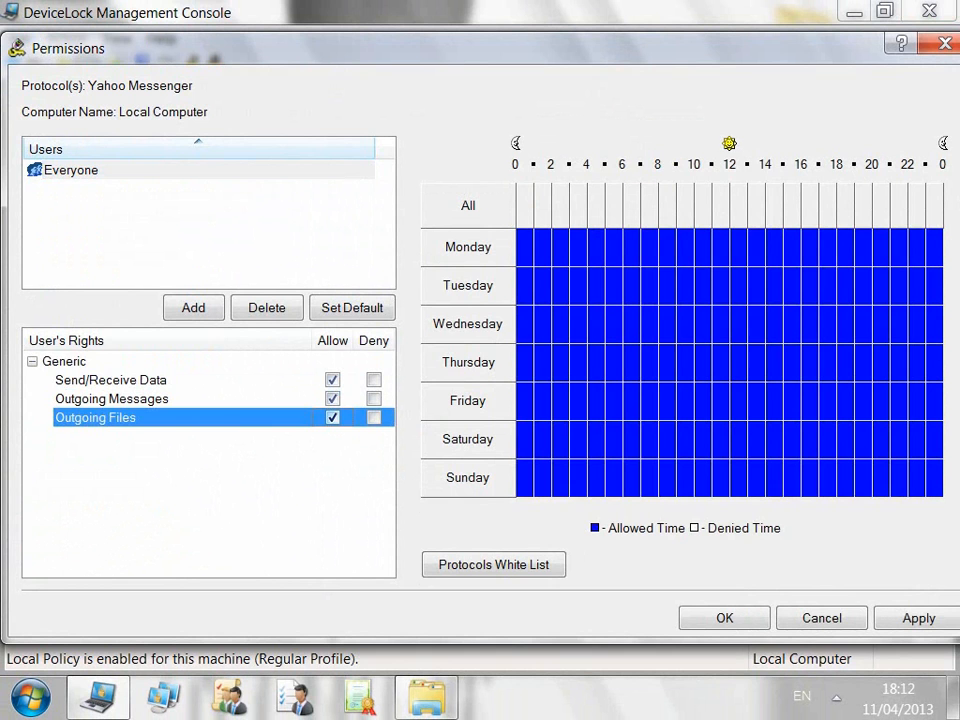
click(822, 618)
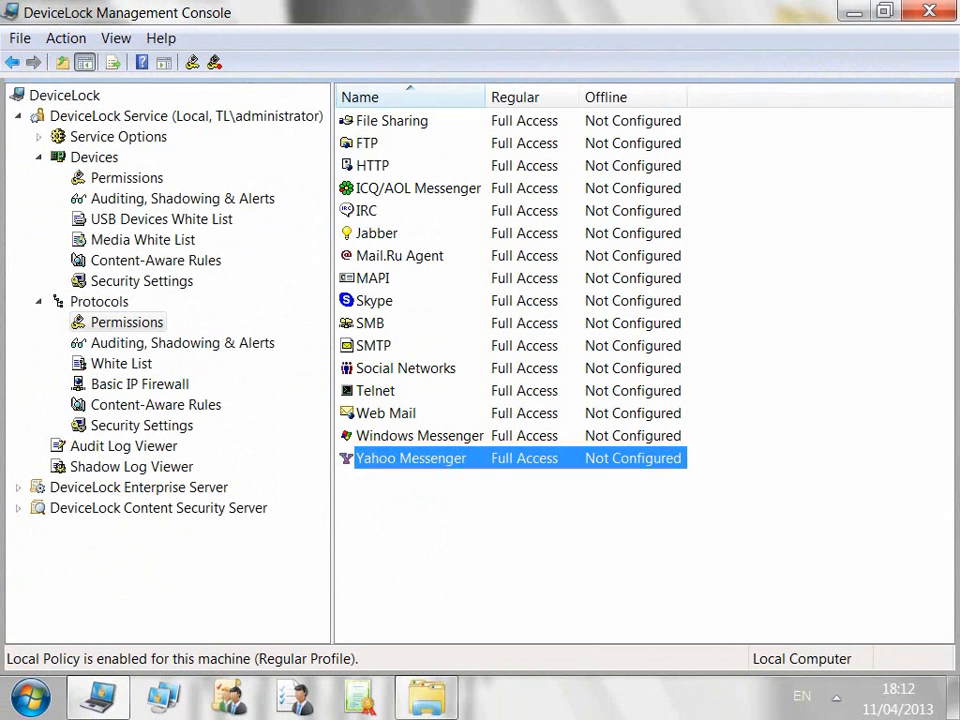
Step: In protocol Security Settings, enable and then revert blocking of unrecognized outgoing SSL traffic
click(142, 426)
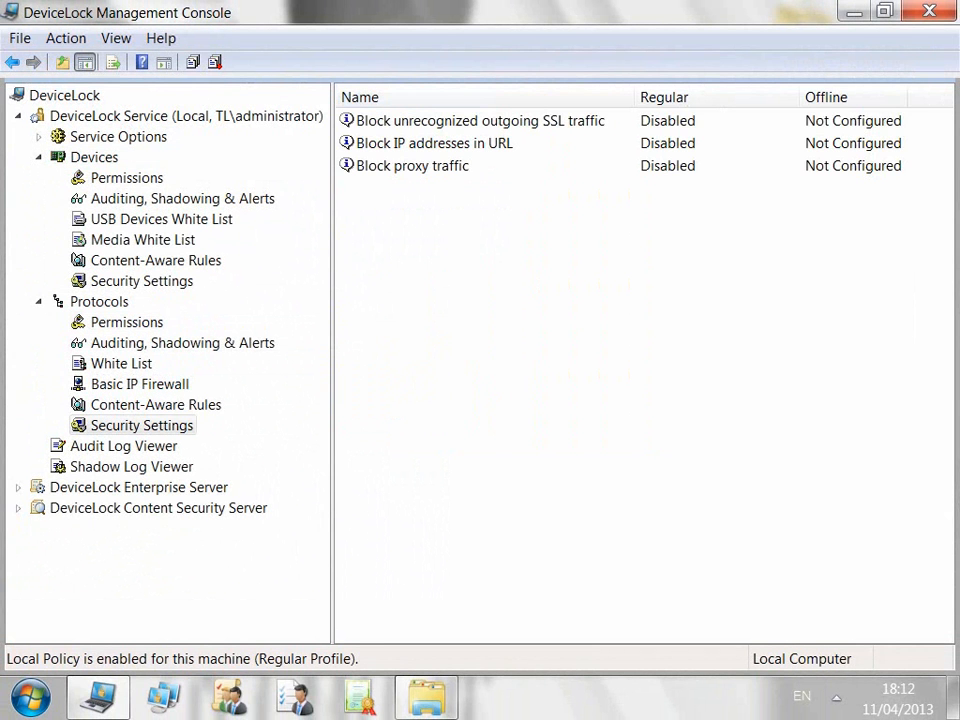
click(480, 121)
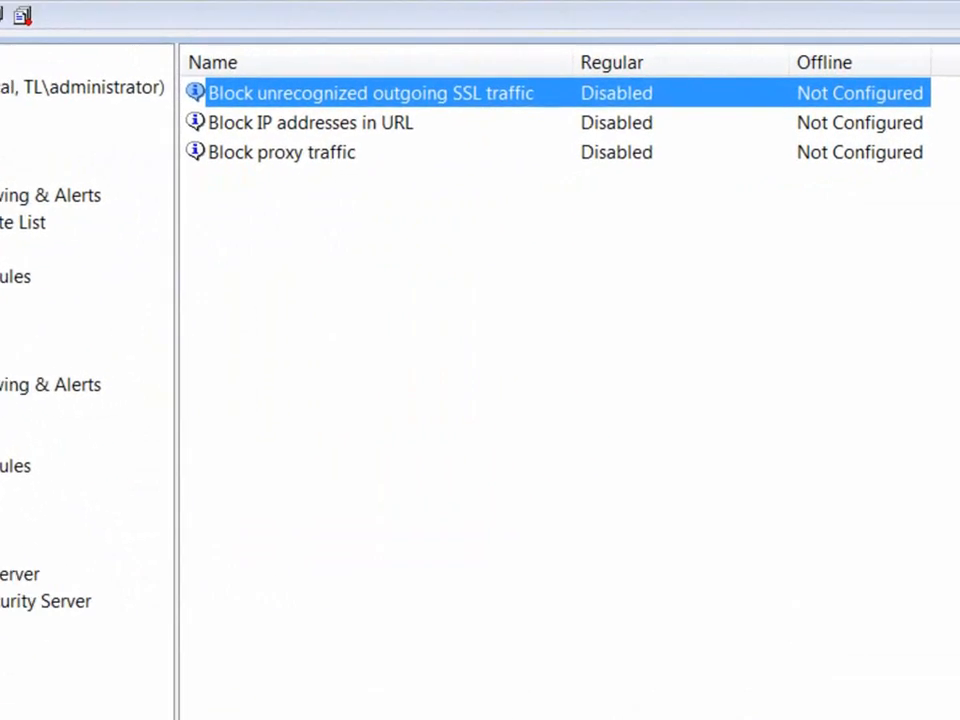
right_click(519, 100)
click(586, 113)
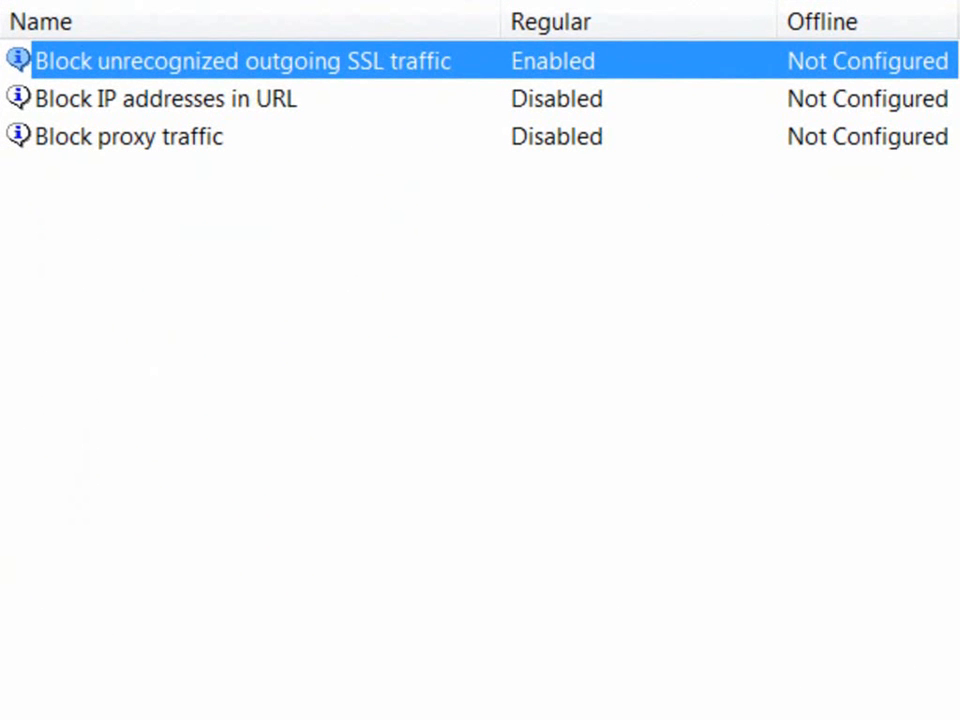
right_click(384, 73)
click(480, 96)
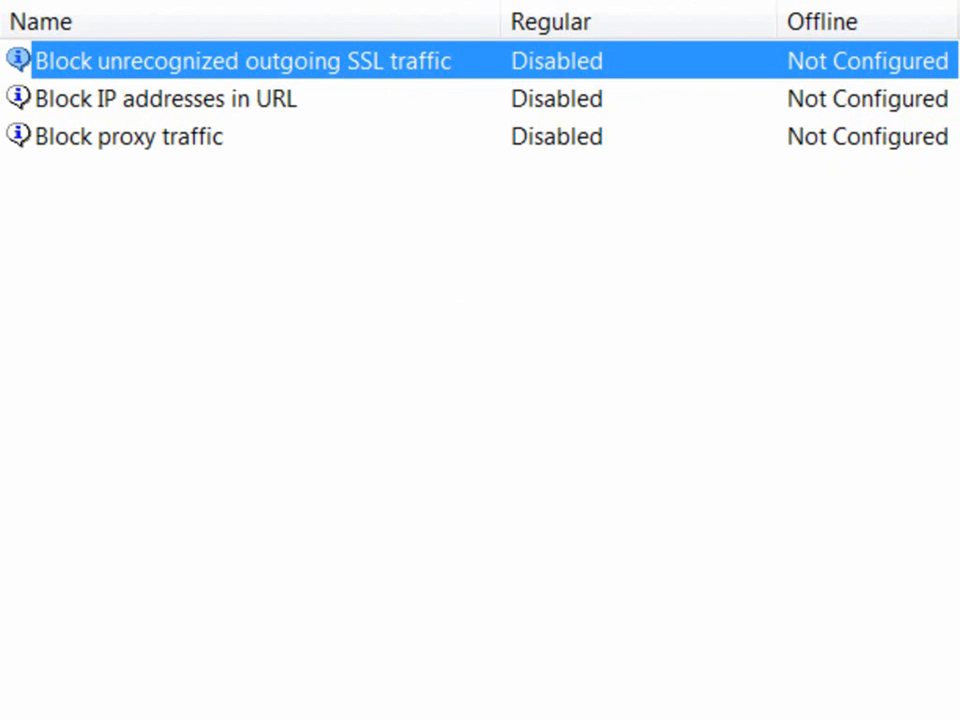
Step: Turn Block IP addresses in URL on and back off, leaving it Disabled
click(166, 99)
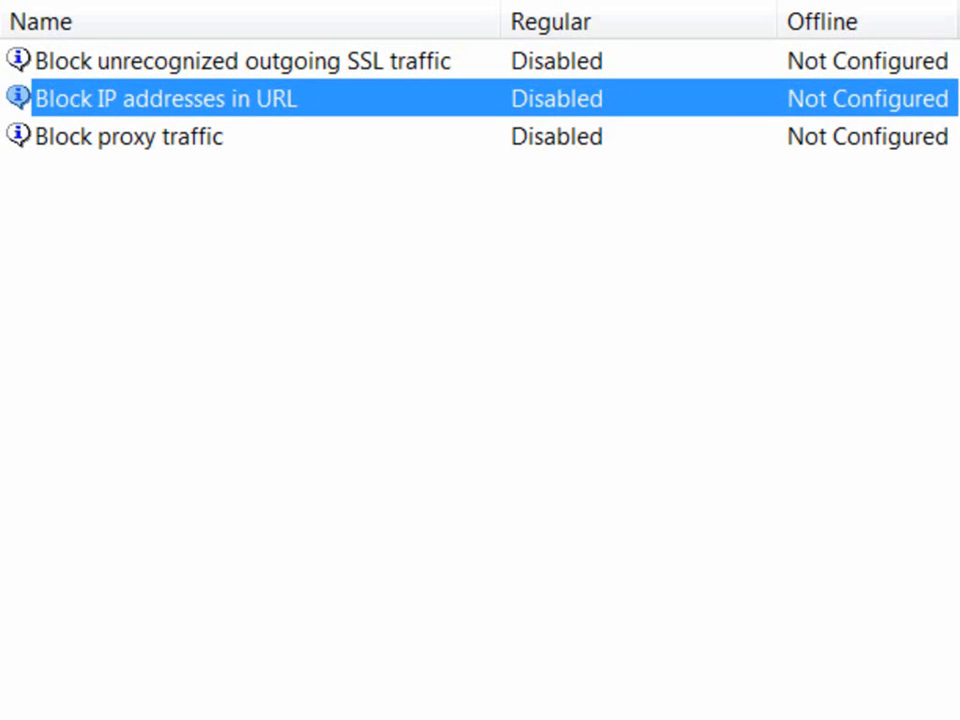
right_click(404, 100)
click(497, 126)
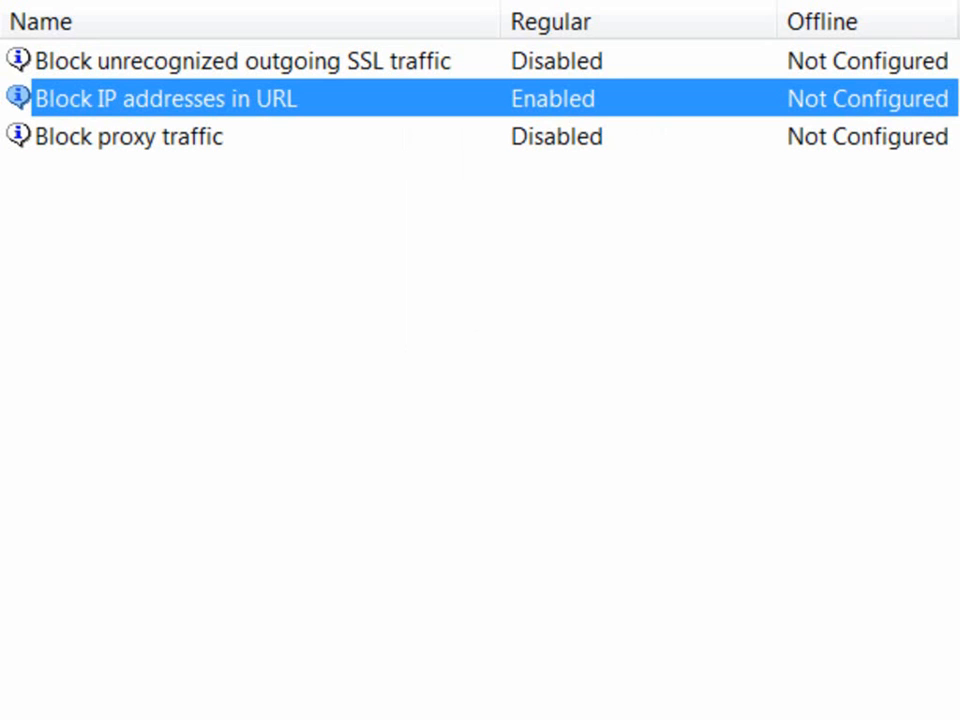
right_click(312, 93)
click(408, 116)
Step: Enable the Block proxy traffic setting
click(180, 136)
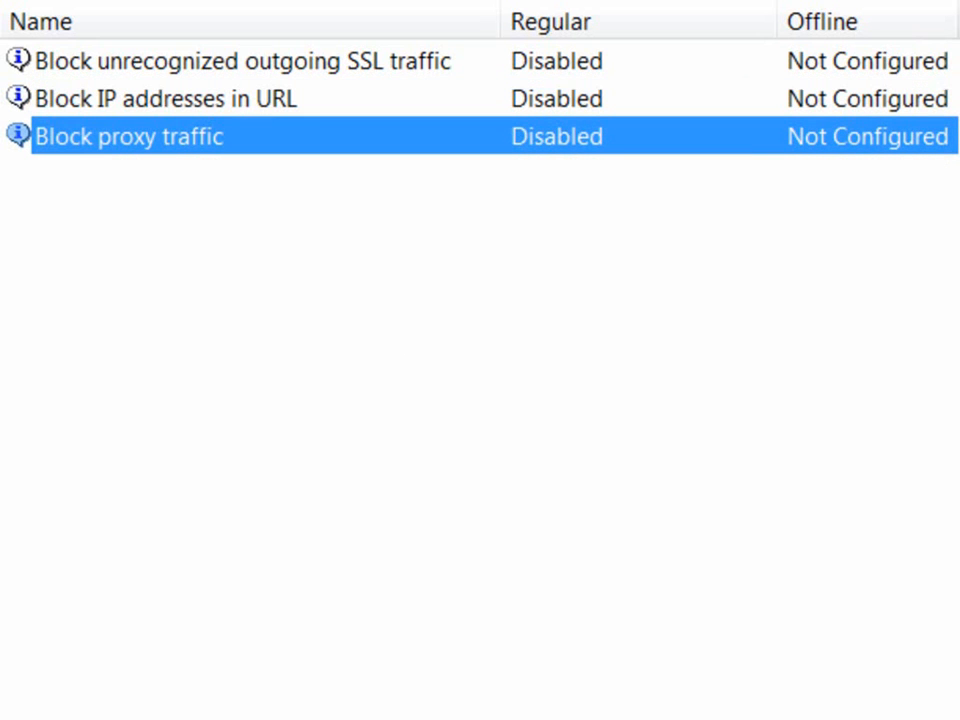
right_click(379, 136)
click(470, 158)
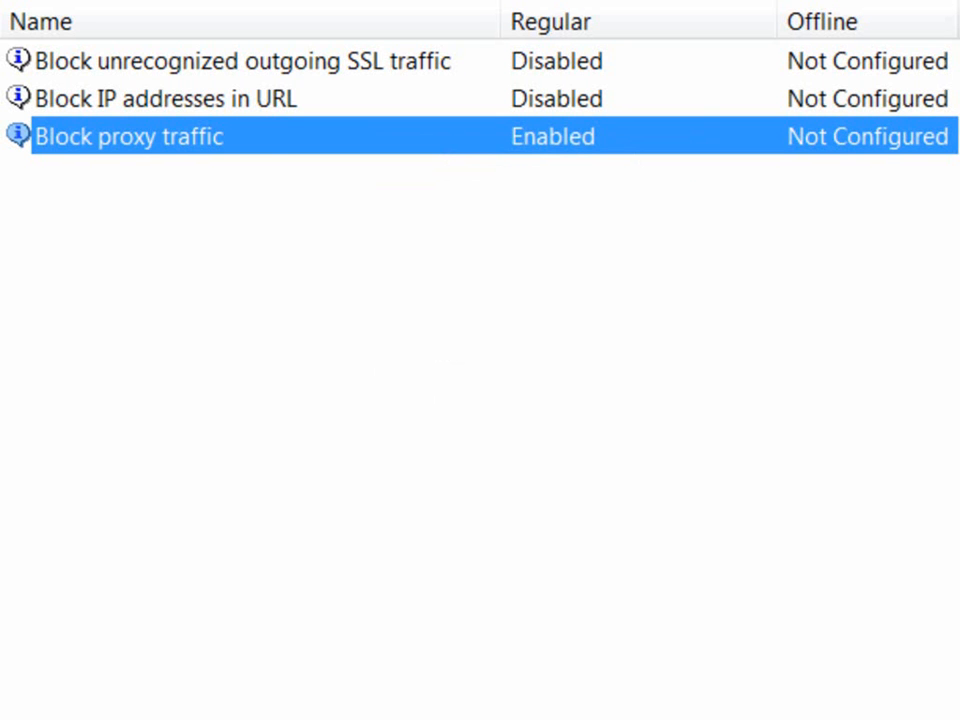
right_click(240, 140)
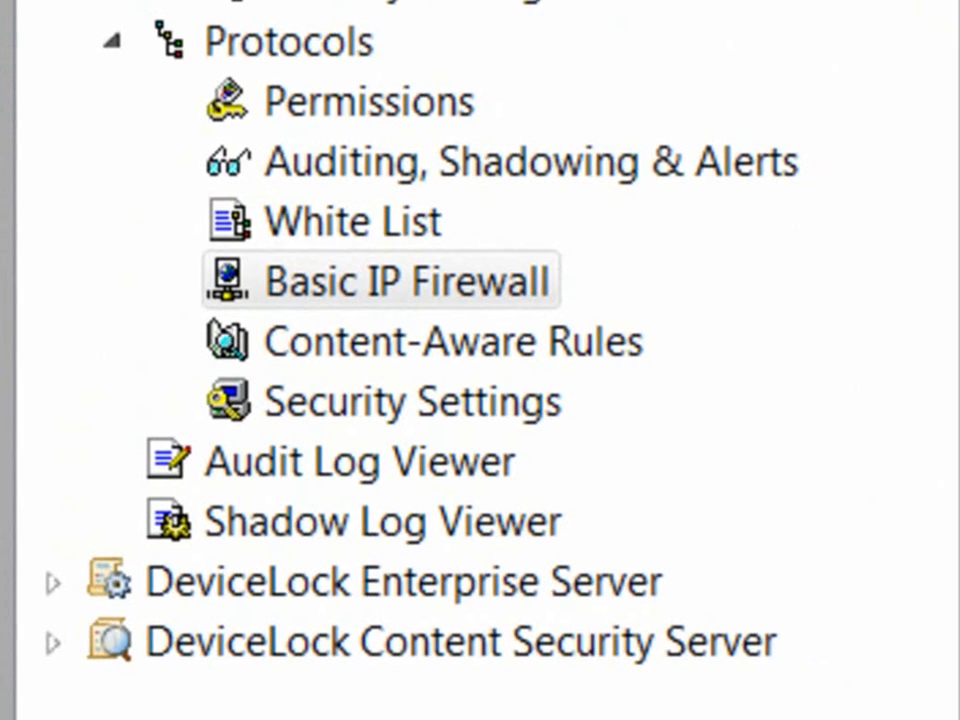
Step: Open Basic IP Firewall management and add the domain admin account to its Users list
right_click(333, 296)
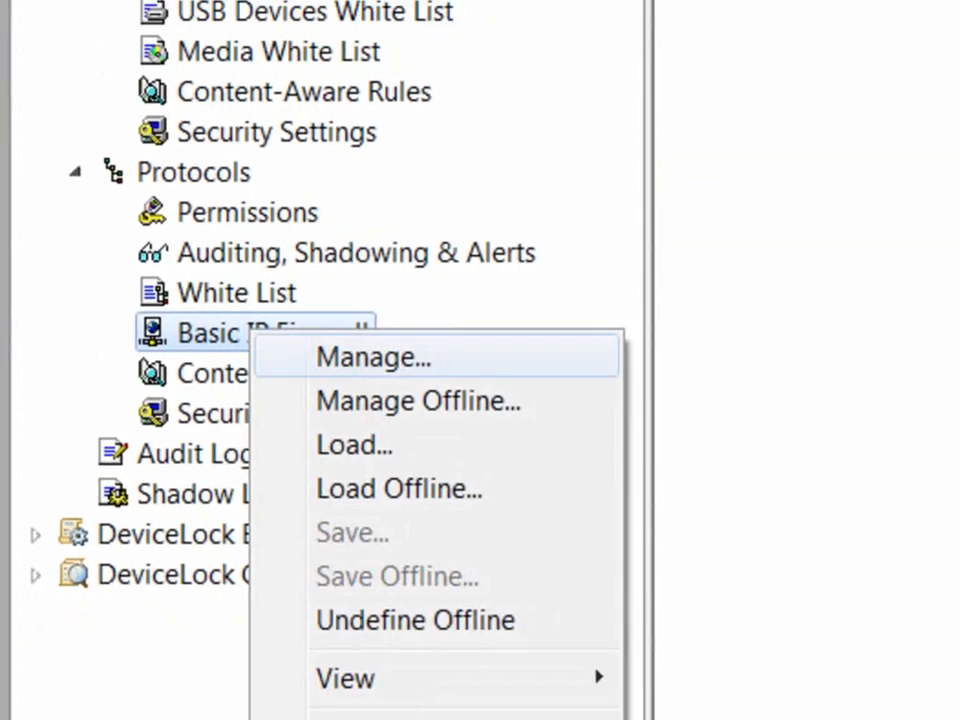
click(255, 382)
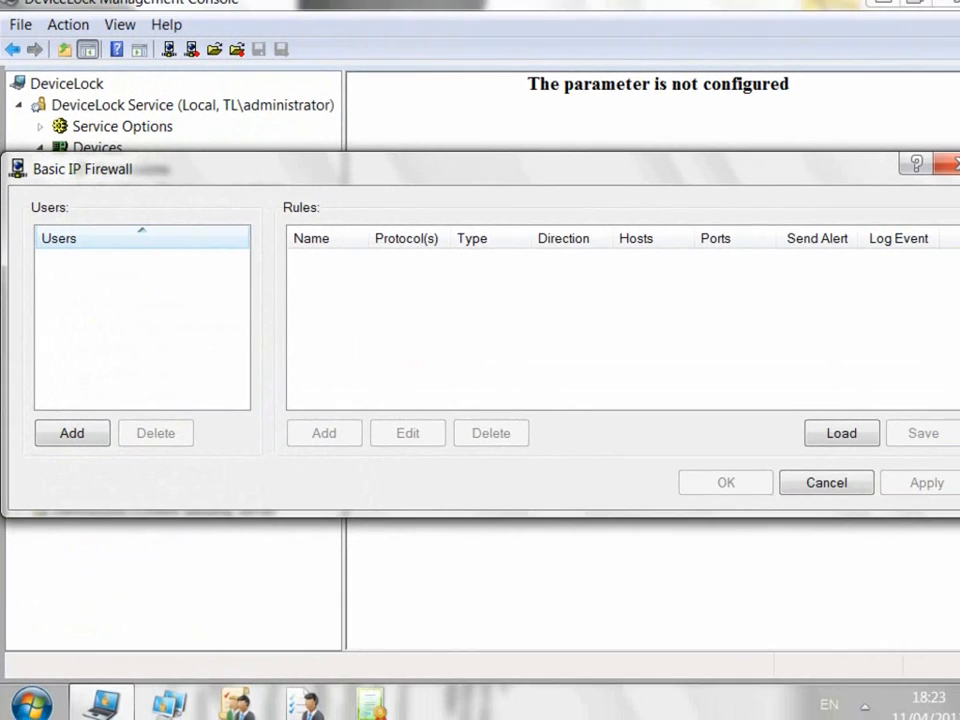
click(69, 433)
text(dladmin)
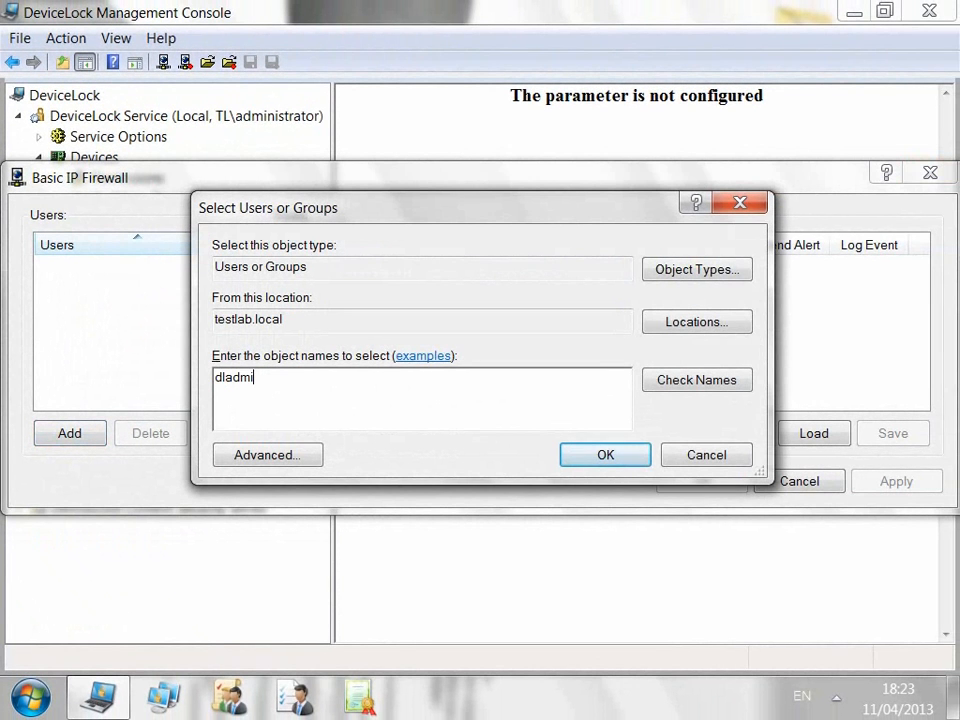
key(shift+Tab)
key(shift+Tab)
key(Return)
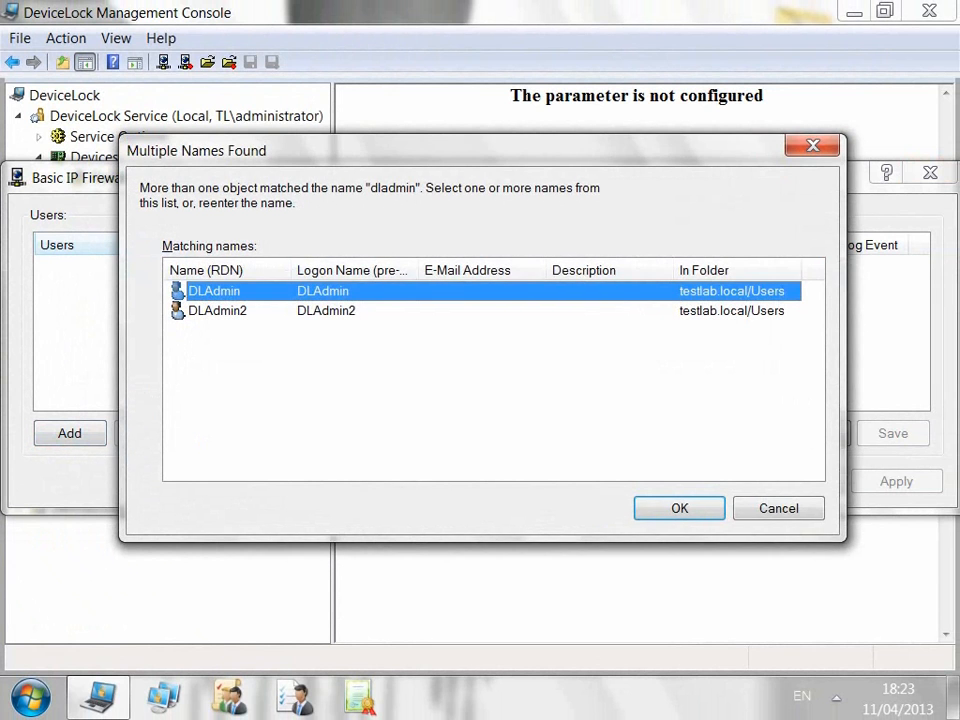
click(680, 508)
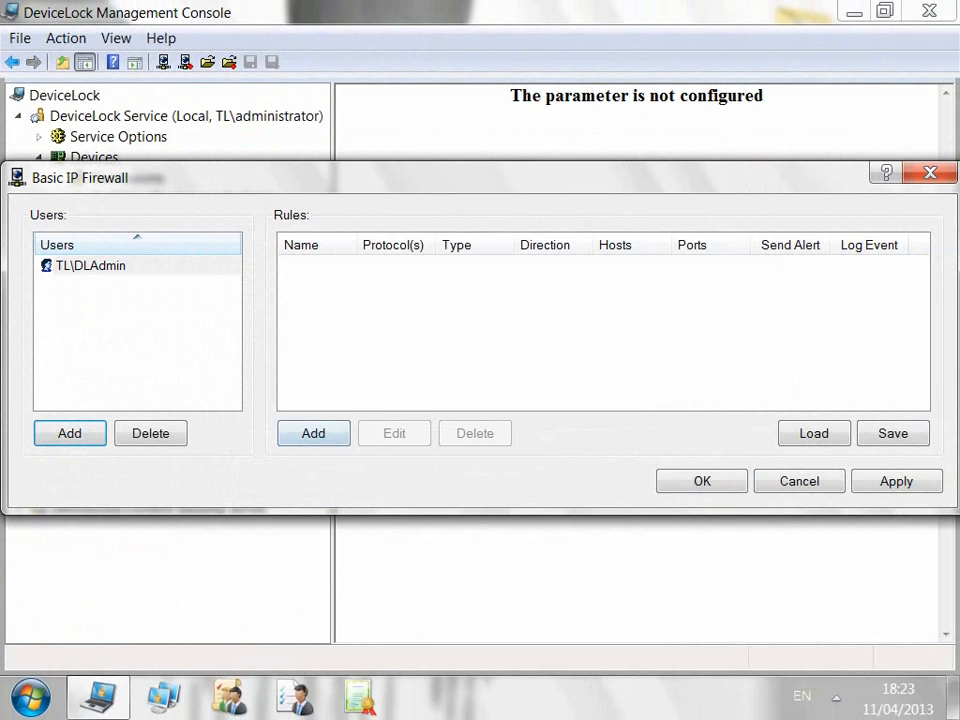
Step: Create a firewall rule named 'unknown' that denies TCP and UDP traffic
click(313, 433)
text(unkno)
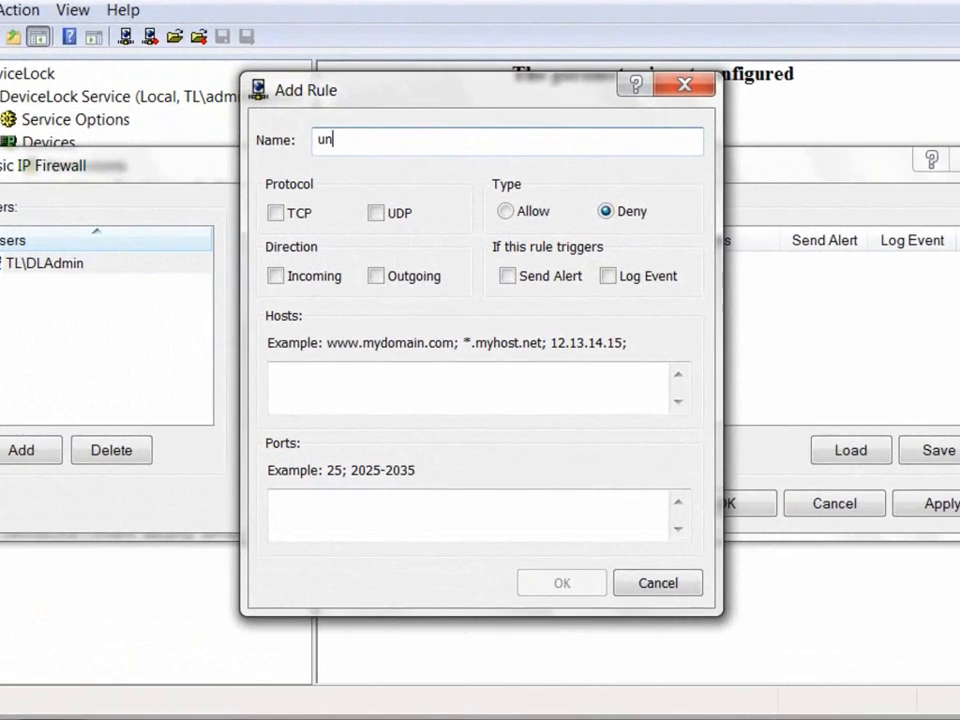
text(wn)
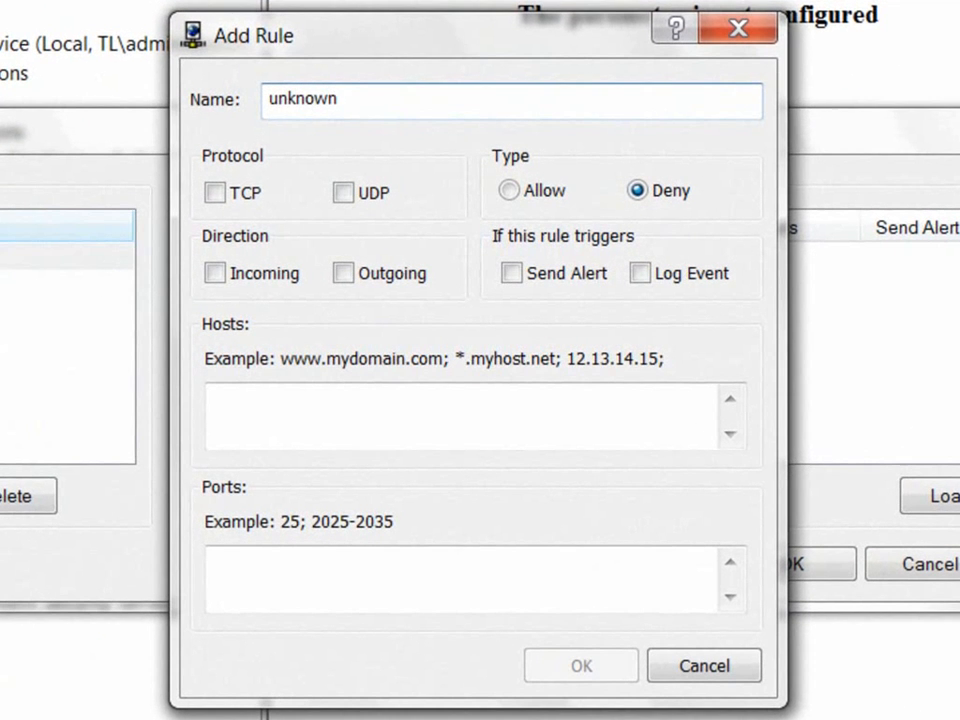
click(215, 193)
click(343, 193)
click(509, 190)
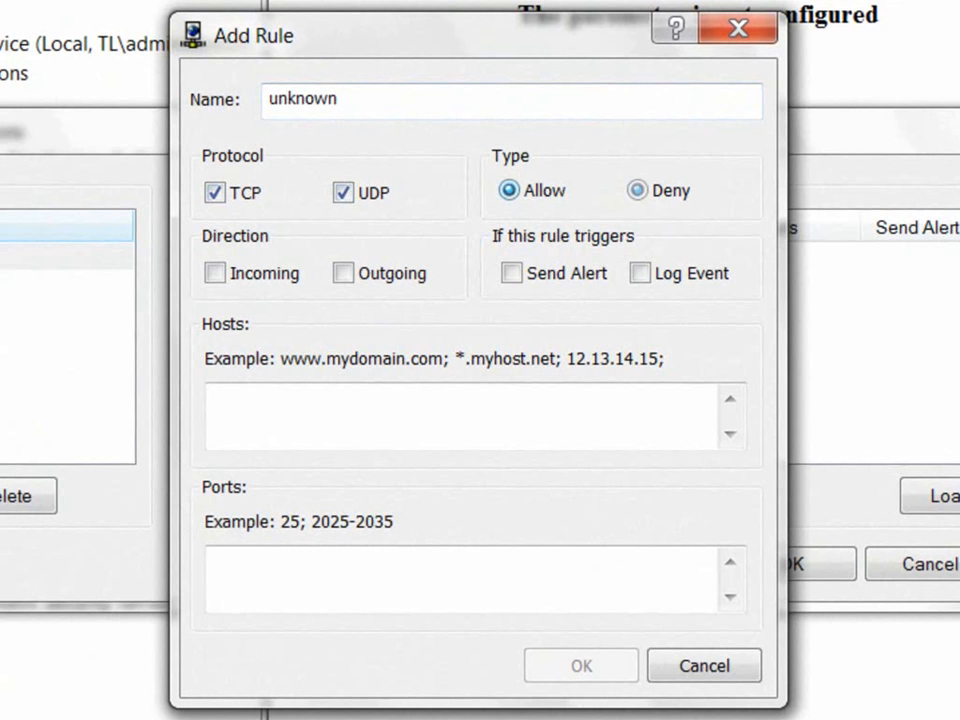
click(637, 190)
Step: Apply the rule to incoming and outgoing traffic with Send Alert and Log Event enabled
click(215, 273)
click(343, 273)
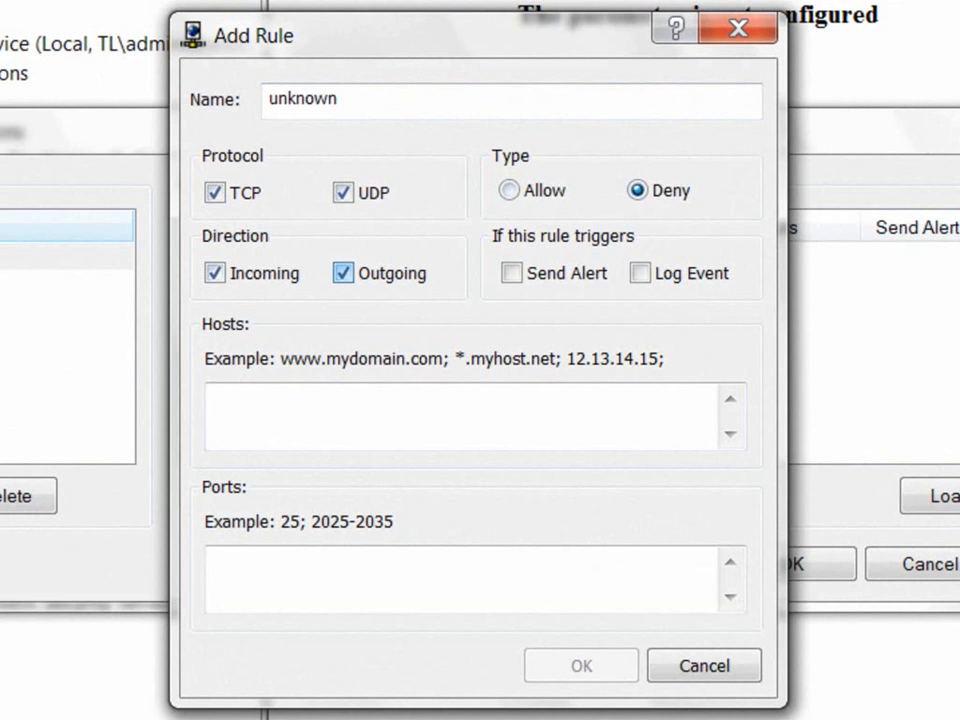
click(511, 273)
click(640, 273)
Step: Set the rule's host to *.teamviewer.com and save the rule
click(460, 416)
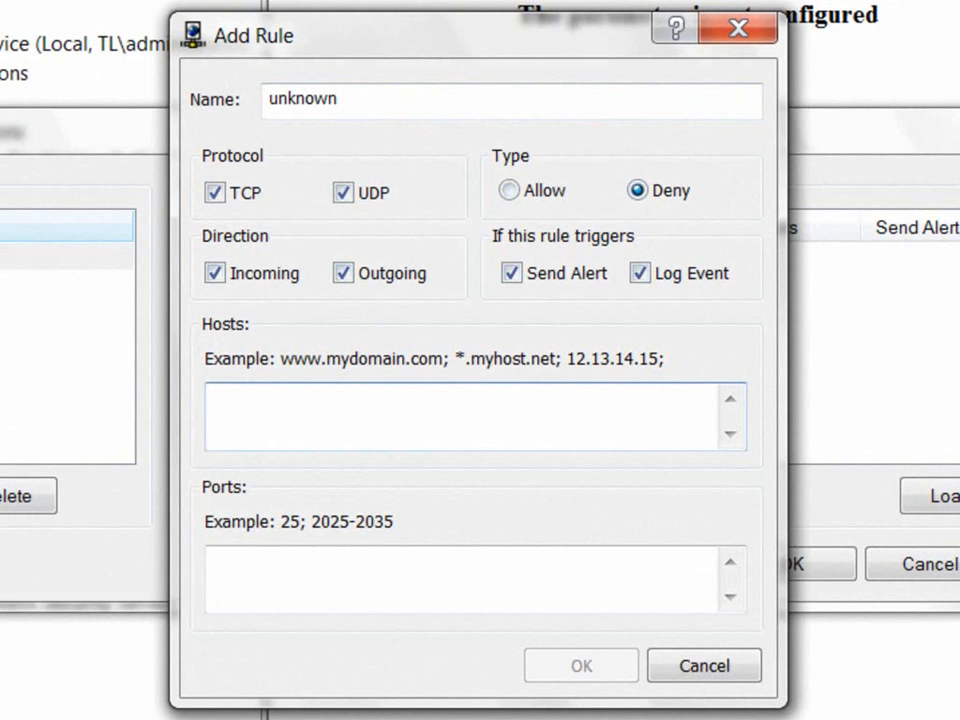
text(*.teamviewer.com)
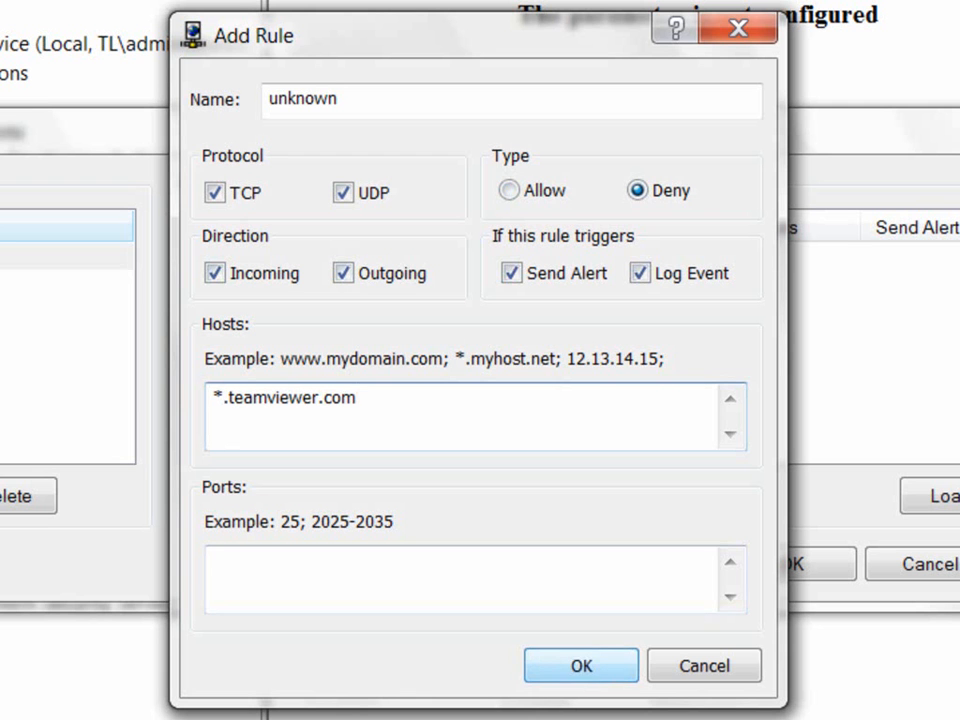
click(460, 580)
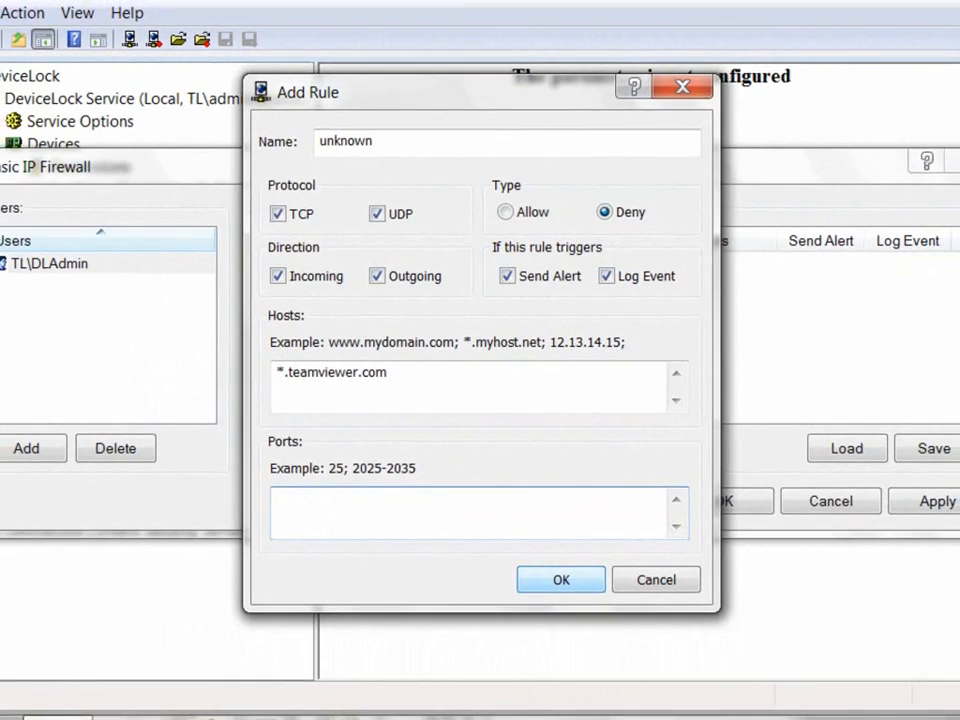
click(561, 580)
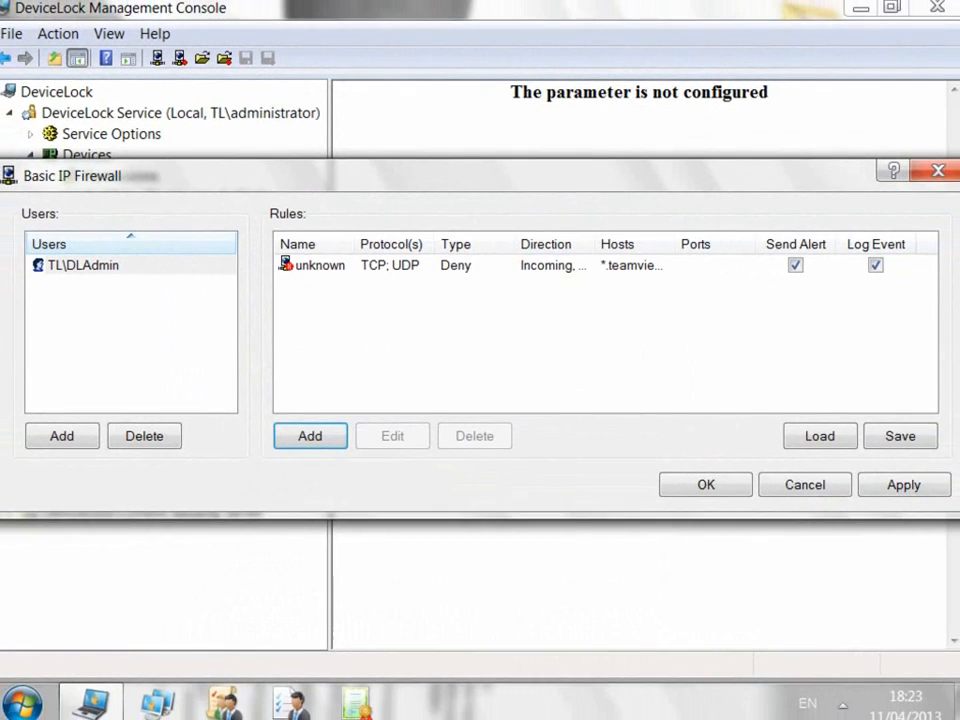
click(323, 266)
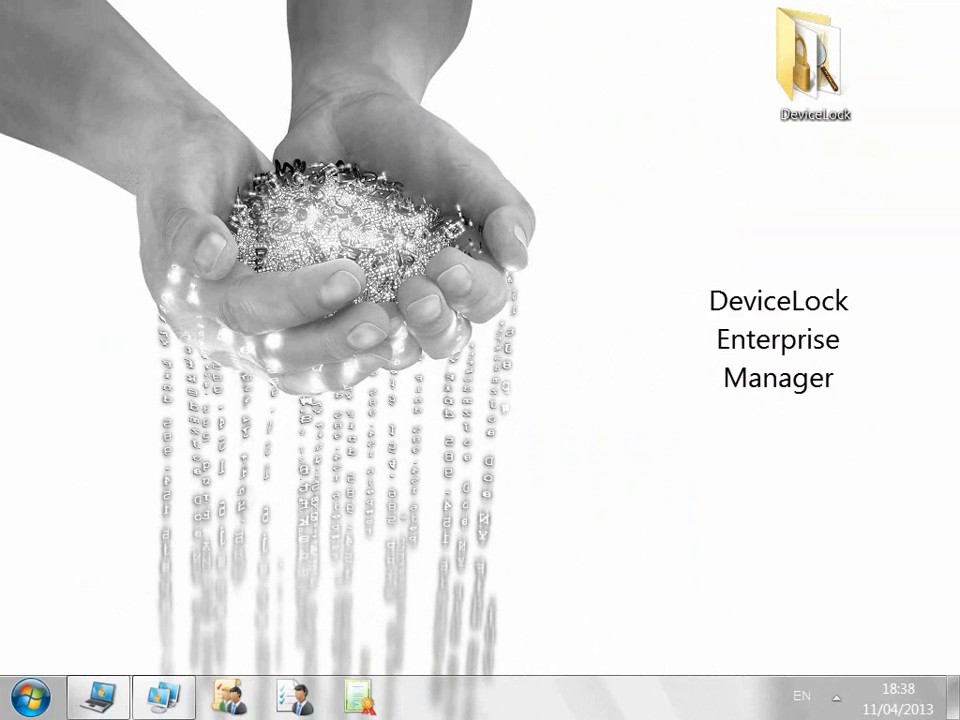
Step: In Enterprise Manager's Scan Network, check the TL workstation and choose Set Service Settings from saved settings
click(164, 697)
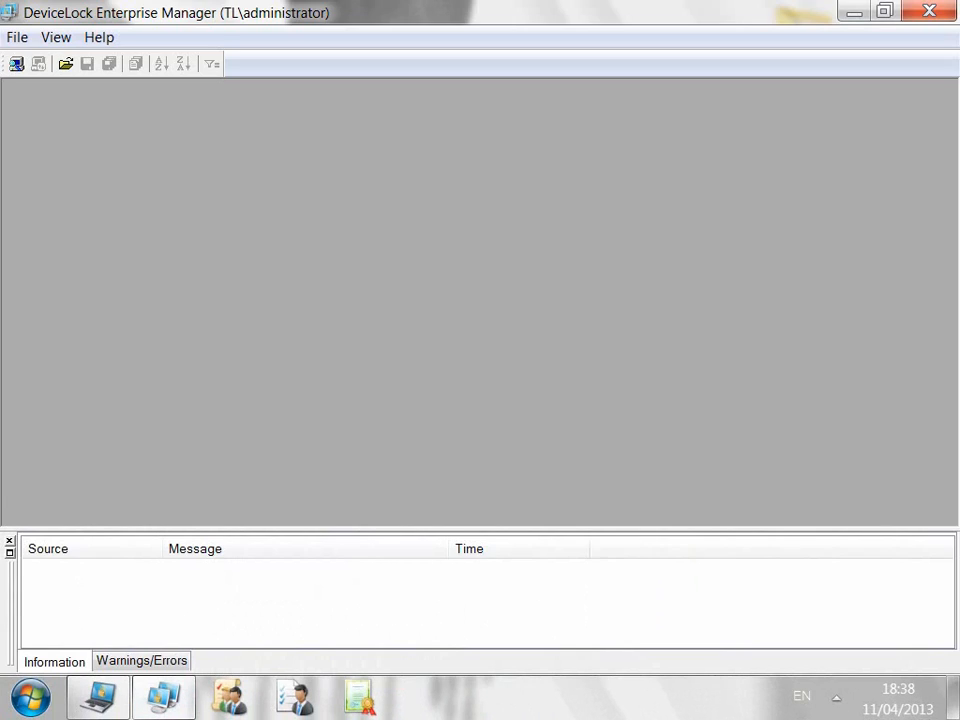
click(16, 63)
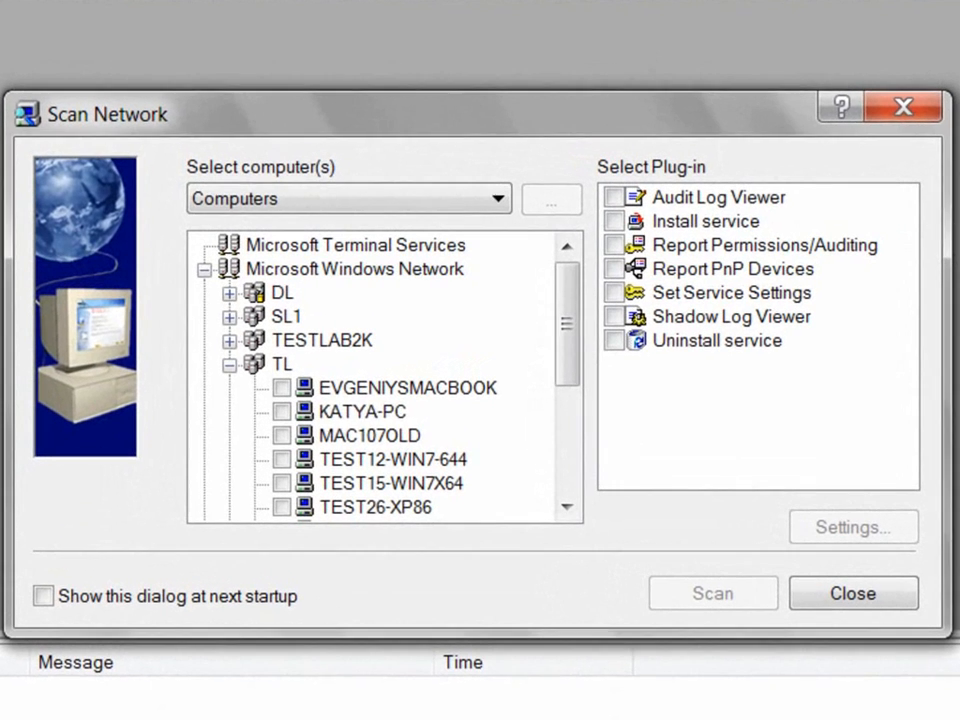
click(374, 399)
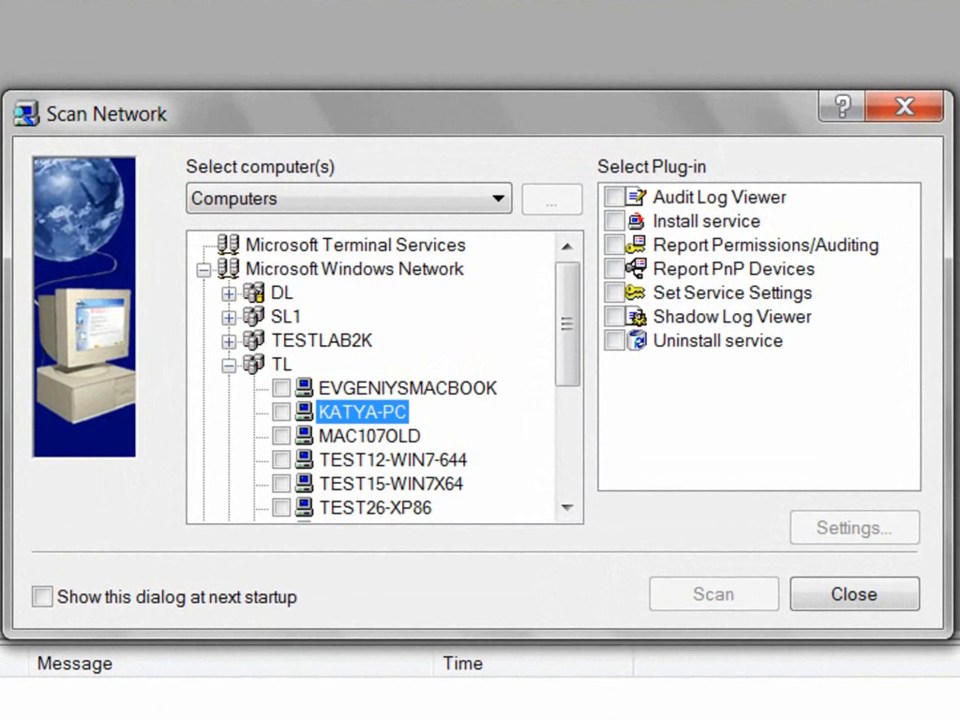
click(281, 412)
click(732, 293)
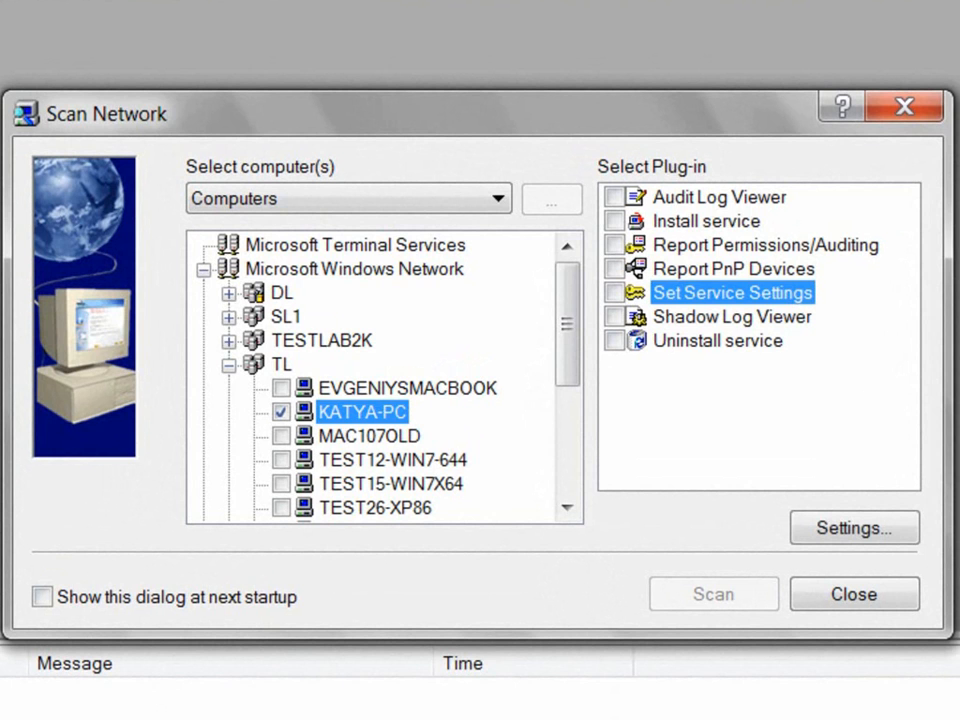
click(854, 528)
click(183, 283)
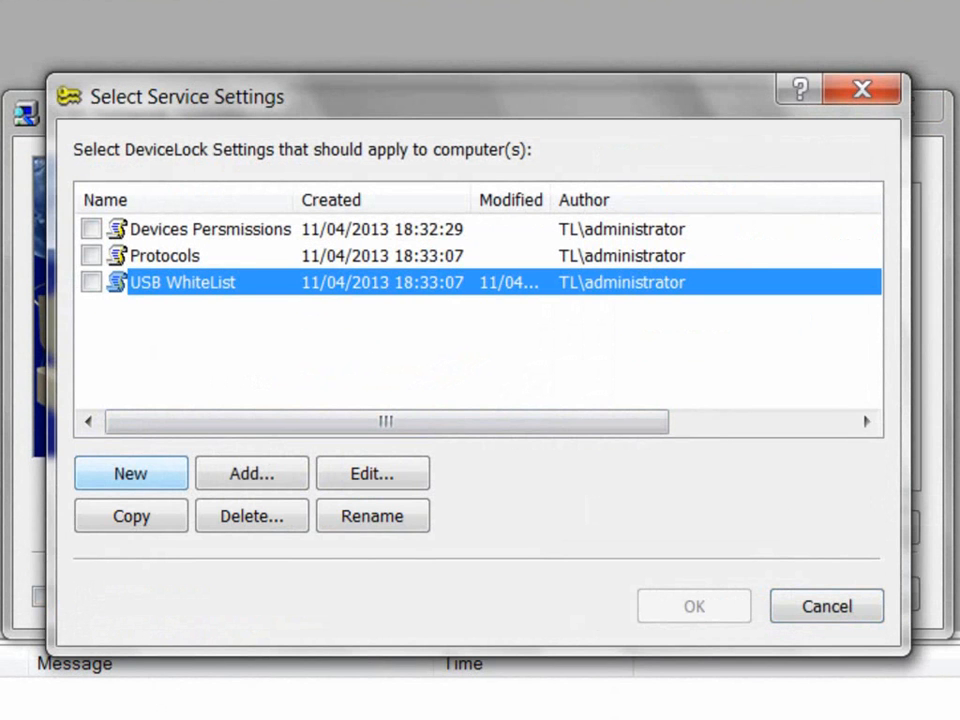
Step: Add a New Settings entry and inspect the USB WhiteList settings' protocols white list
click(130, 473)
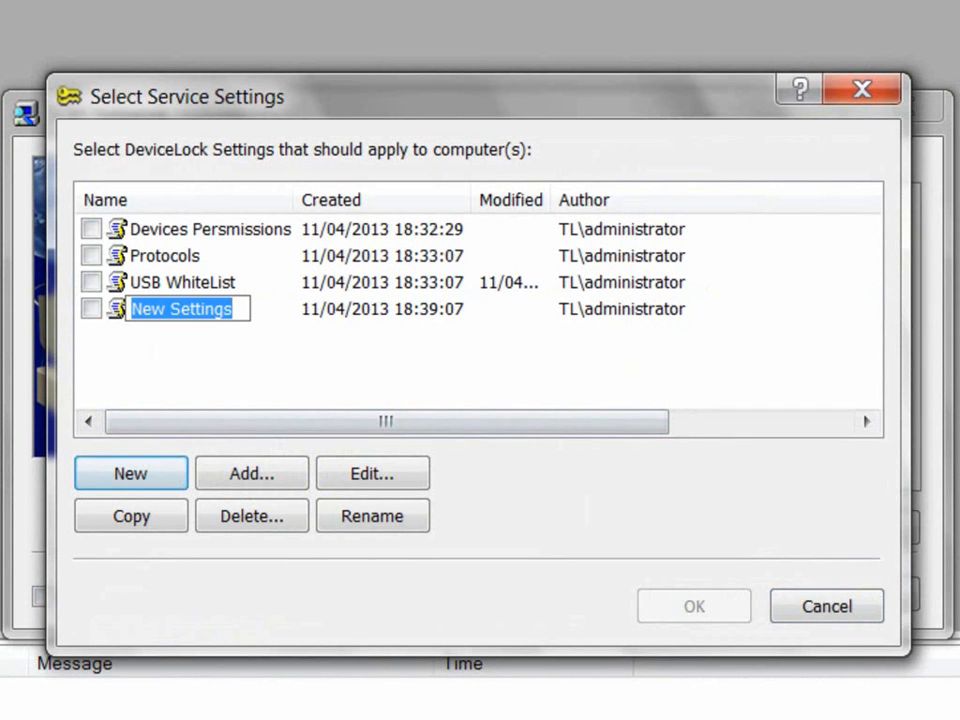
key(Return)
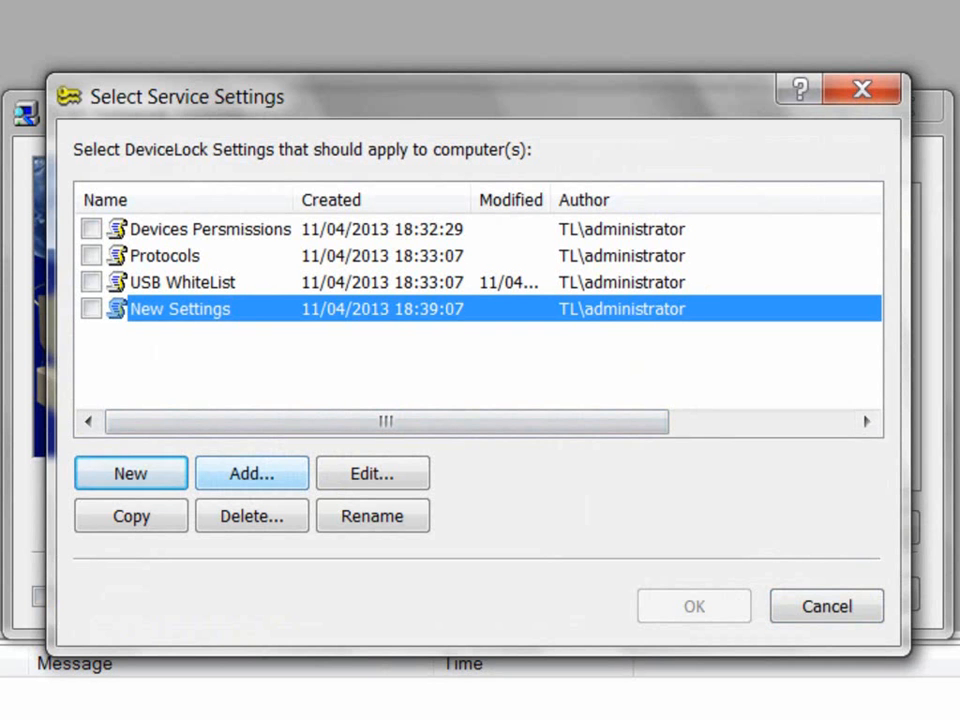
click(184, 283)
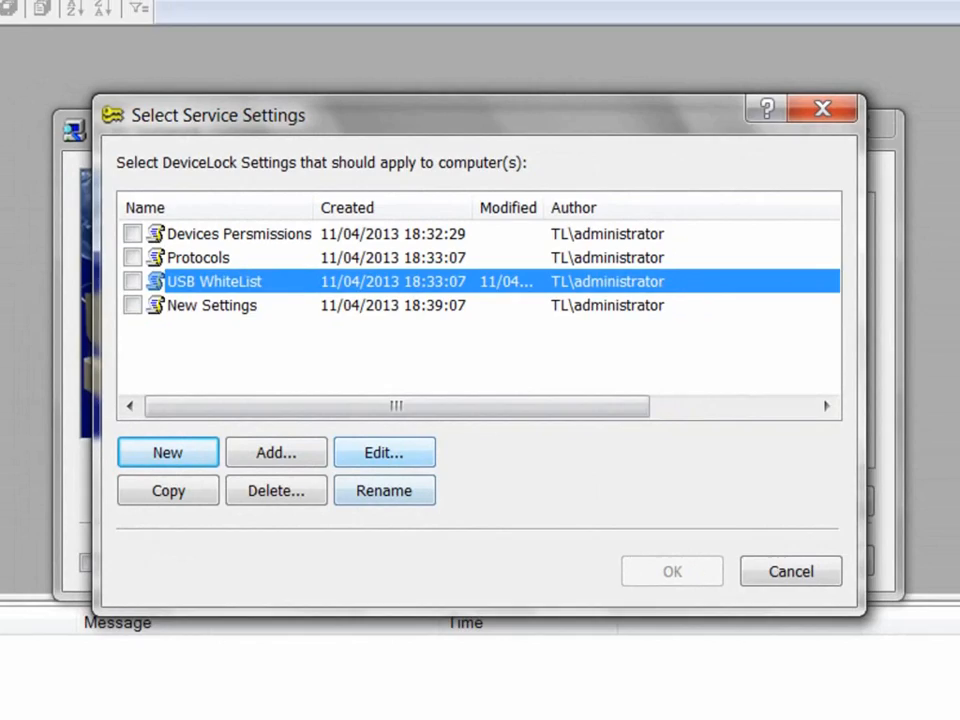
click(372, 474)
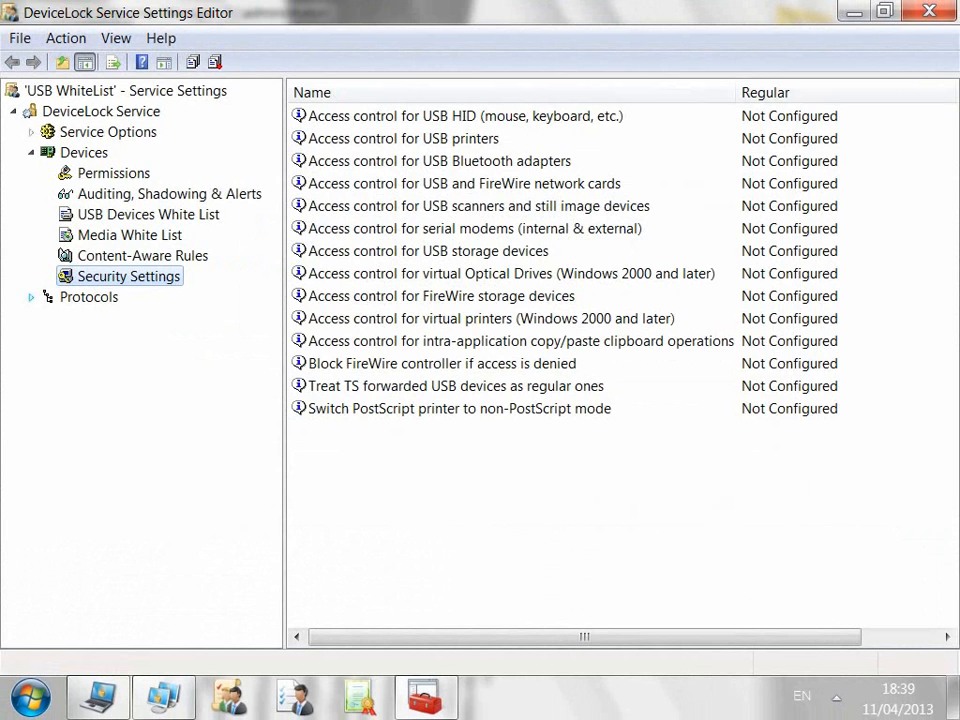
click(31, 297)
click(108, 359)
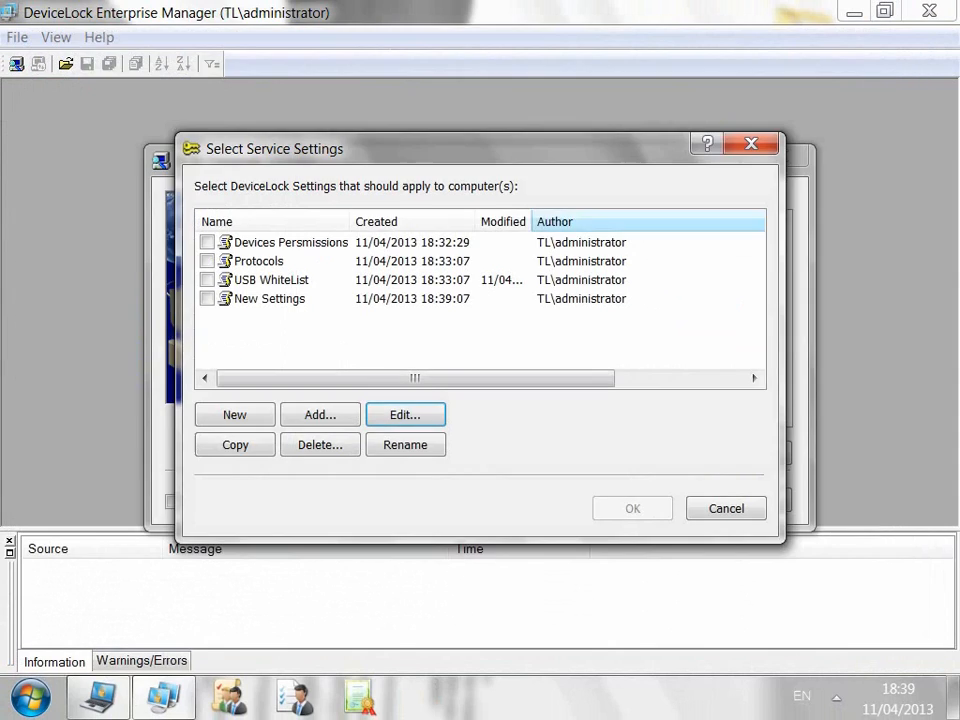
Step: Select USB WhiteList and run the scan that pushes it to the workstation
click(207, 280)
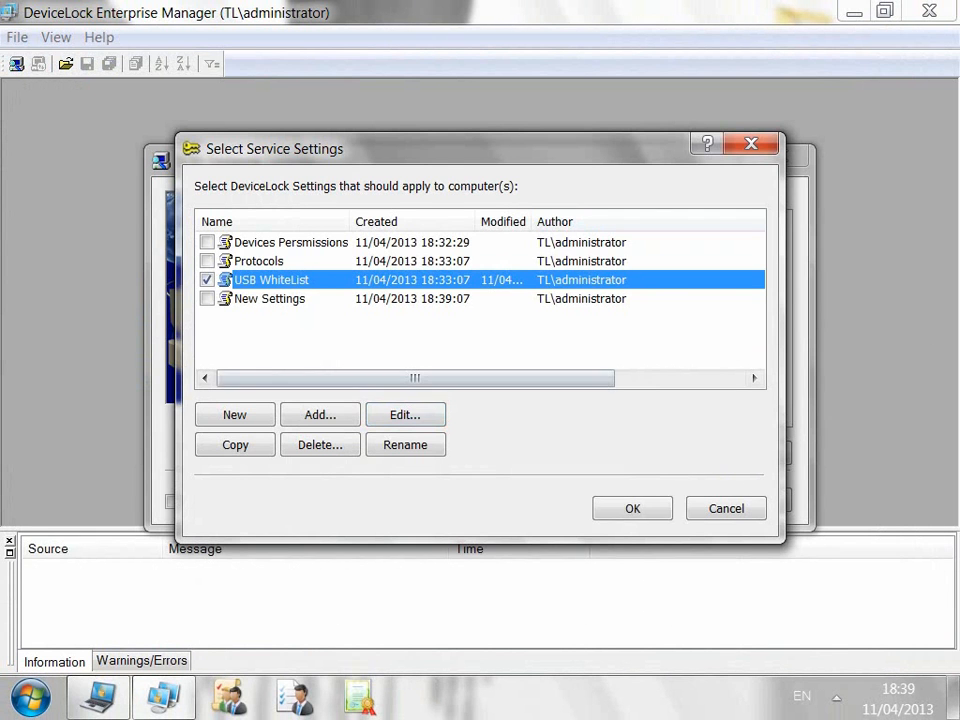
click(632, 508)
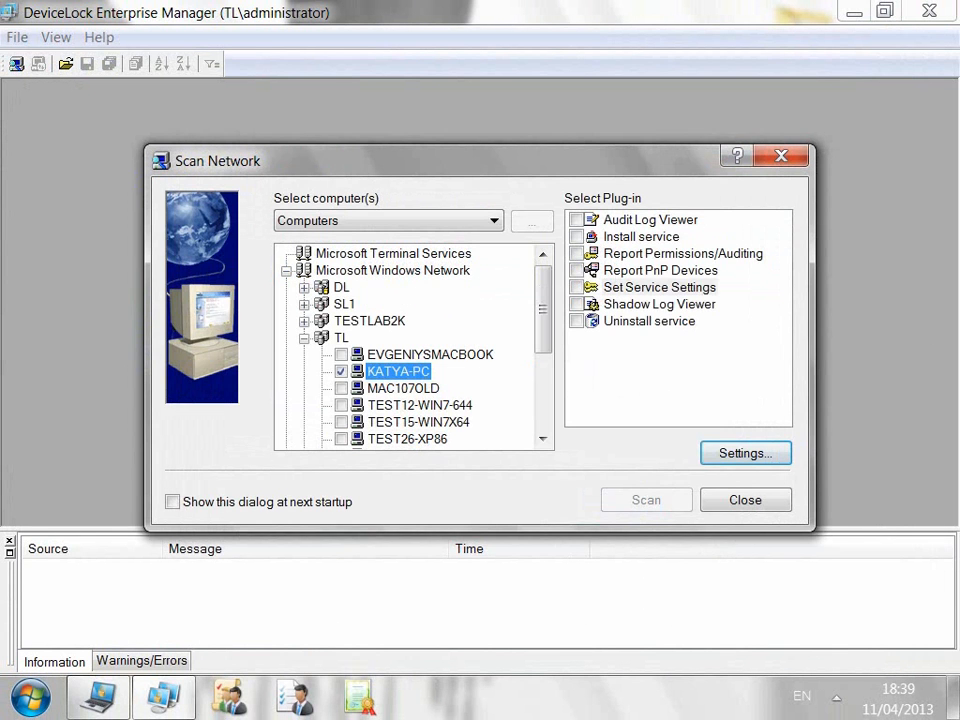
click(645, 499)
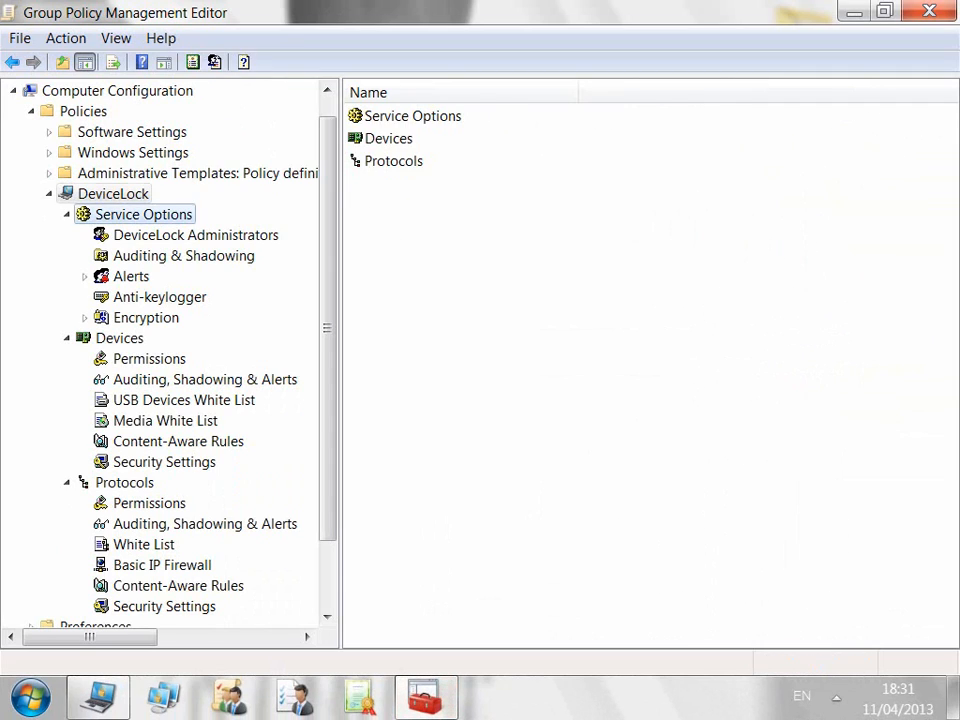
Step: Browse the GPO's DeviceLock Devices and Protocols permissions, auditing and security settings nodes
click(119, 338)
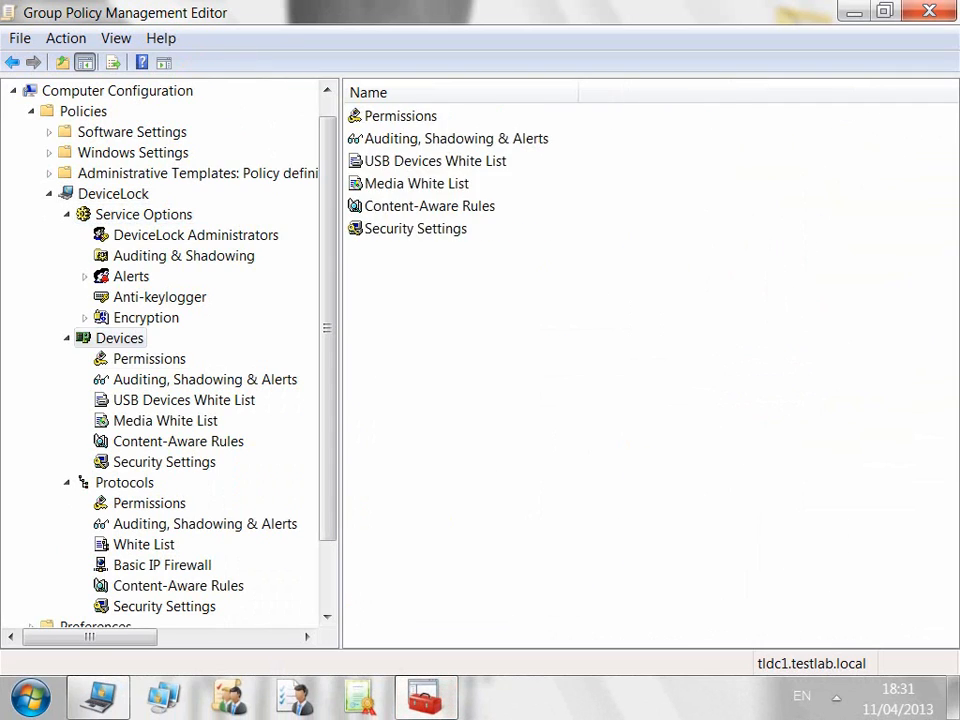
click(149, 359)
click(205, 380)
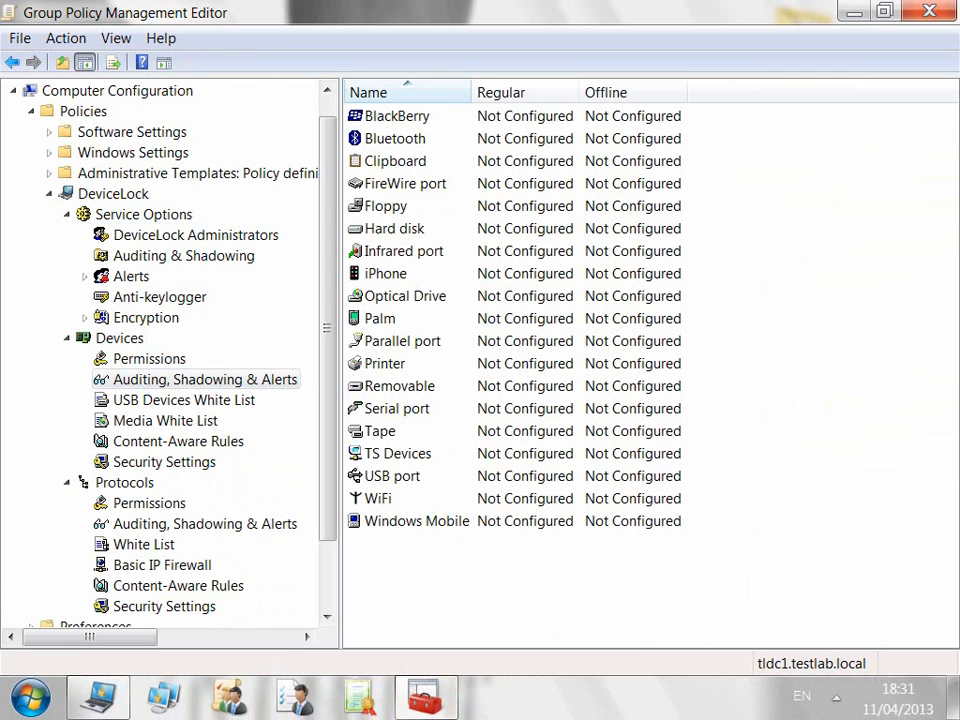
click(149, 503)
click(205, 524)
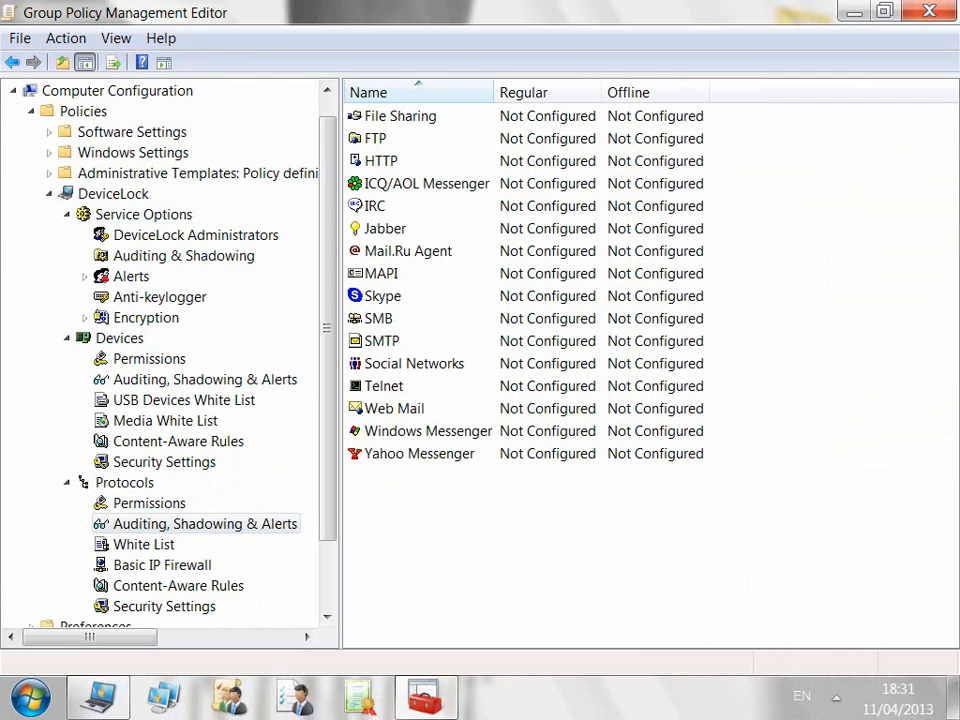
click(164, 607)
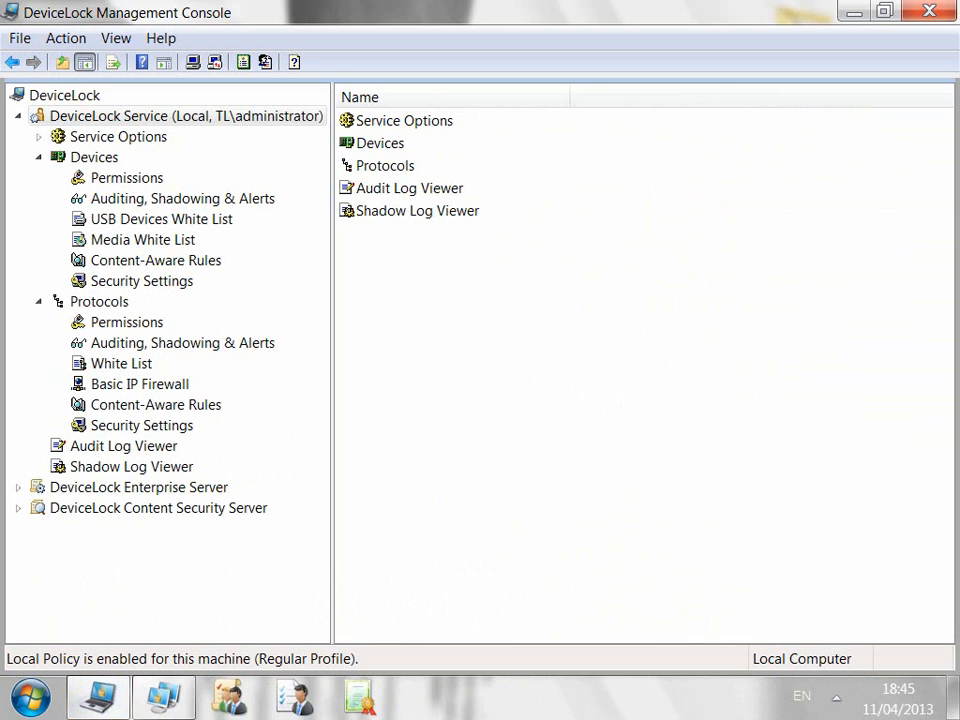
Step: Open offline permissions for Removable devices and cancel, leaving Offline Not Configured
click(127, 178)
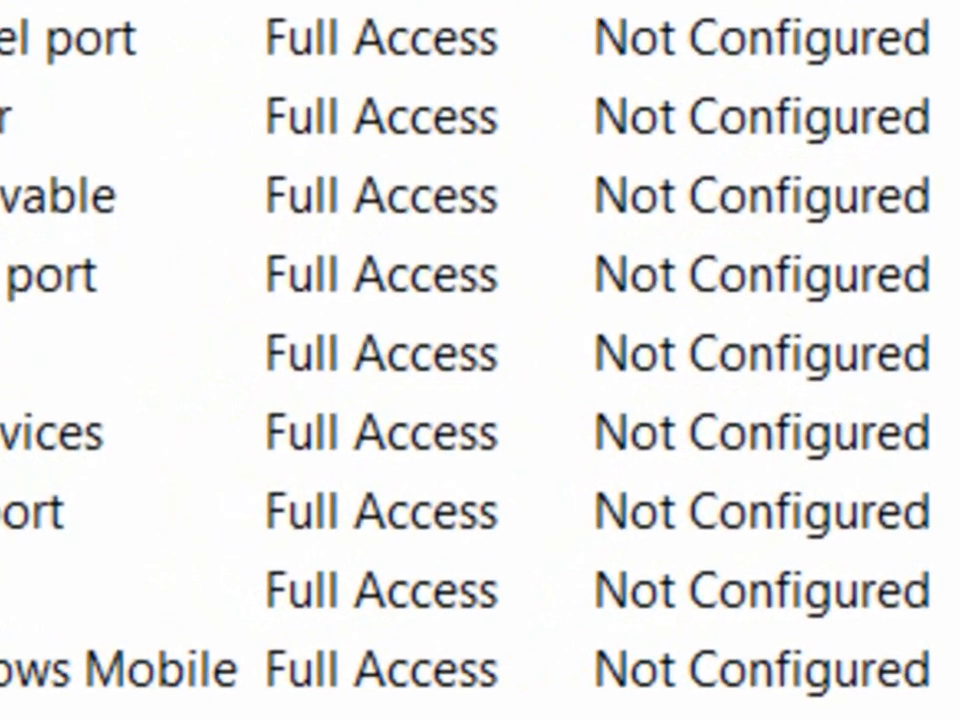
right_click(84, 367)
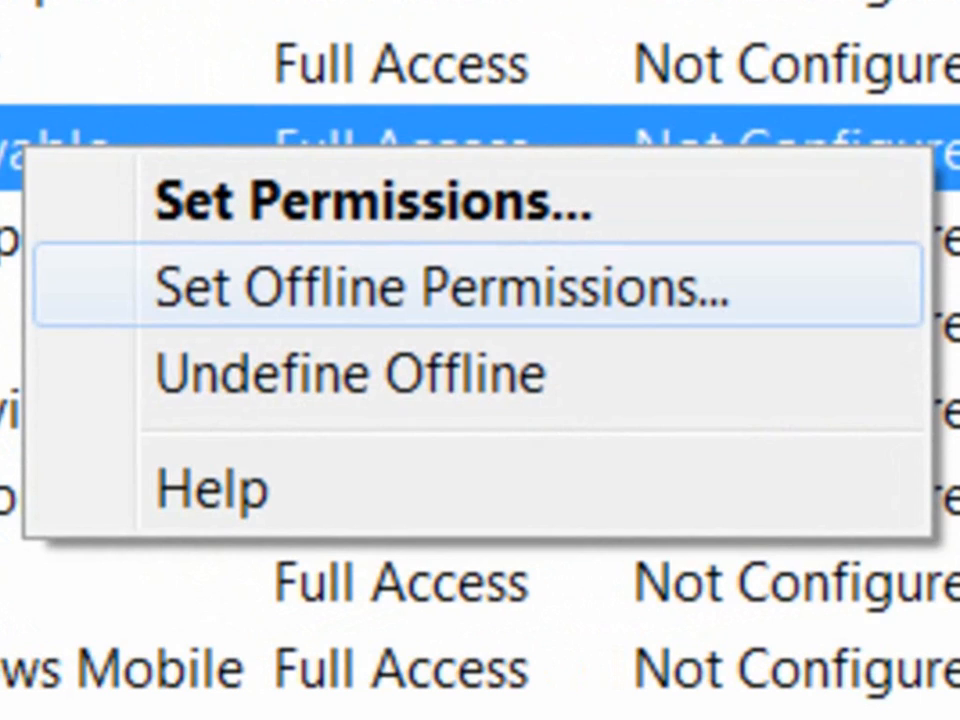
click(440, 287)
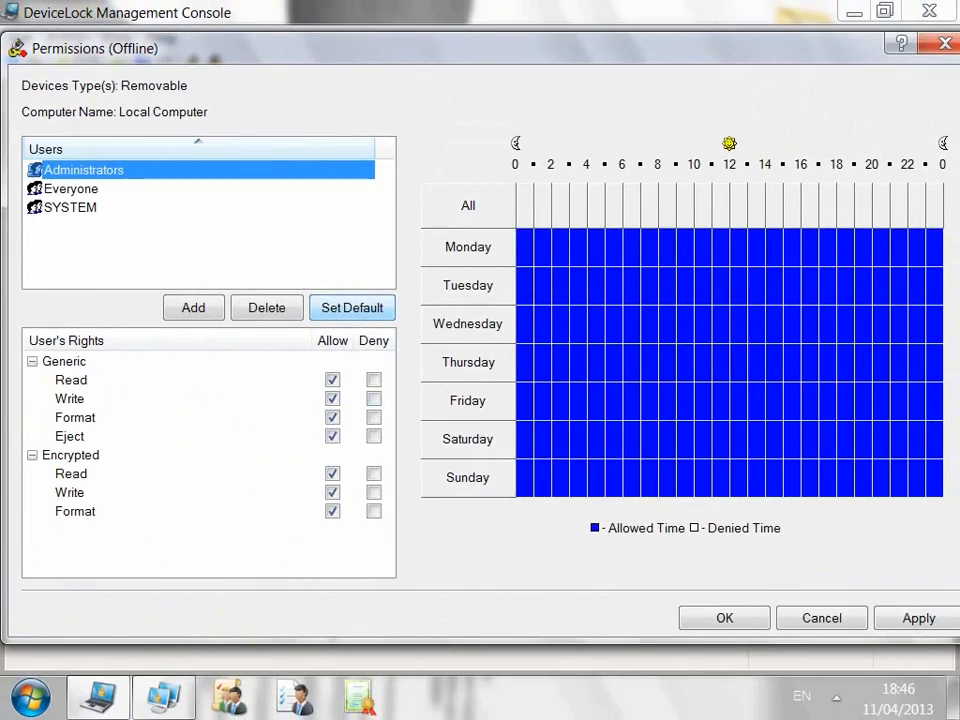
click(822, 618)
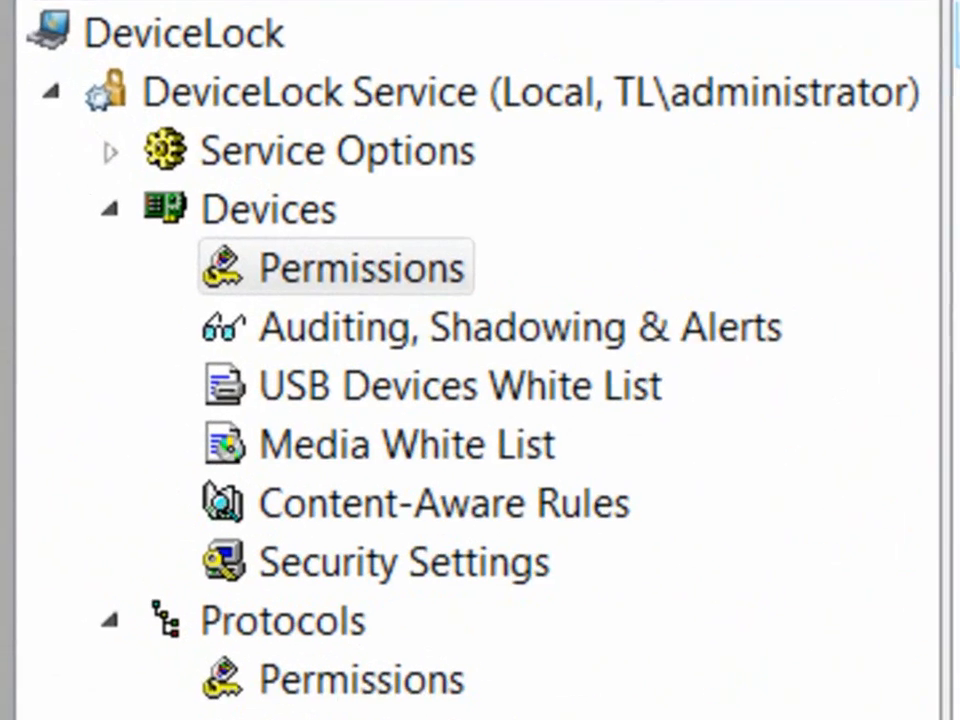
Step: Inspect offline options for the USB and Media white lists and device Content-Aware Rules without changes
click(182, 199)
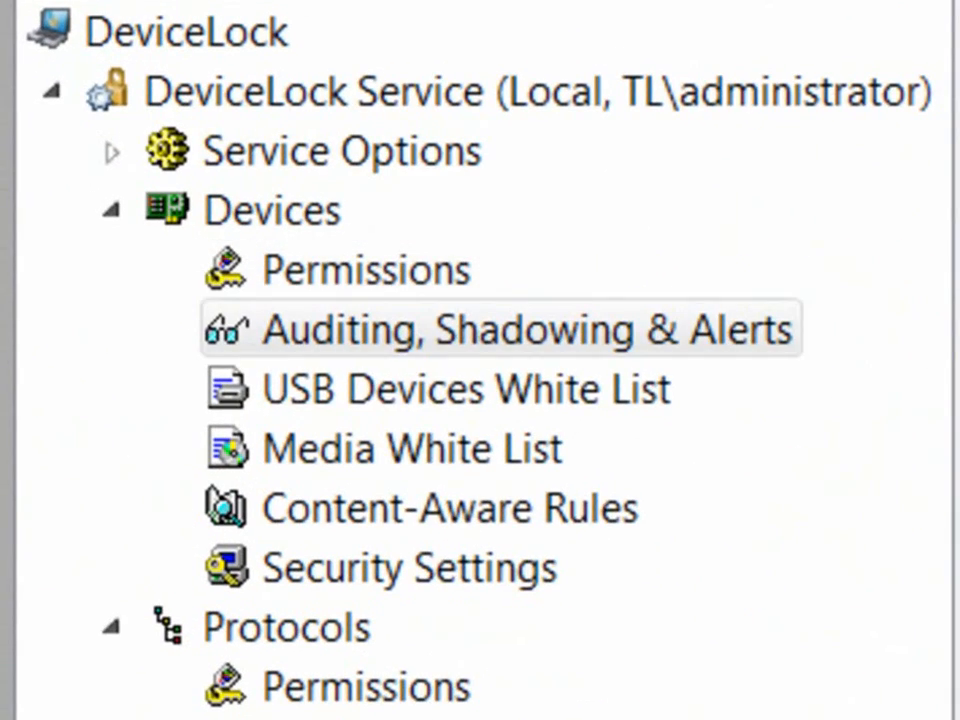
right_click(392, 390)
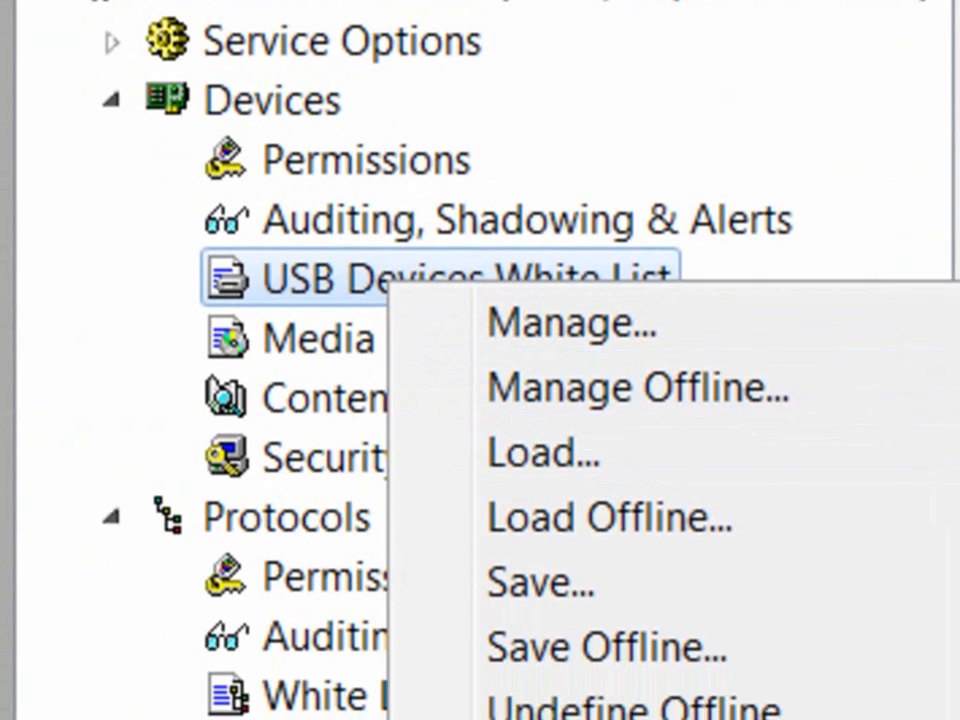
click(340, 405)
right_click(340, 408)
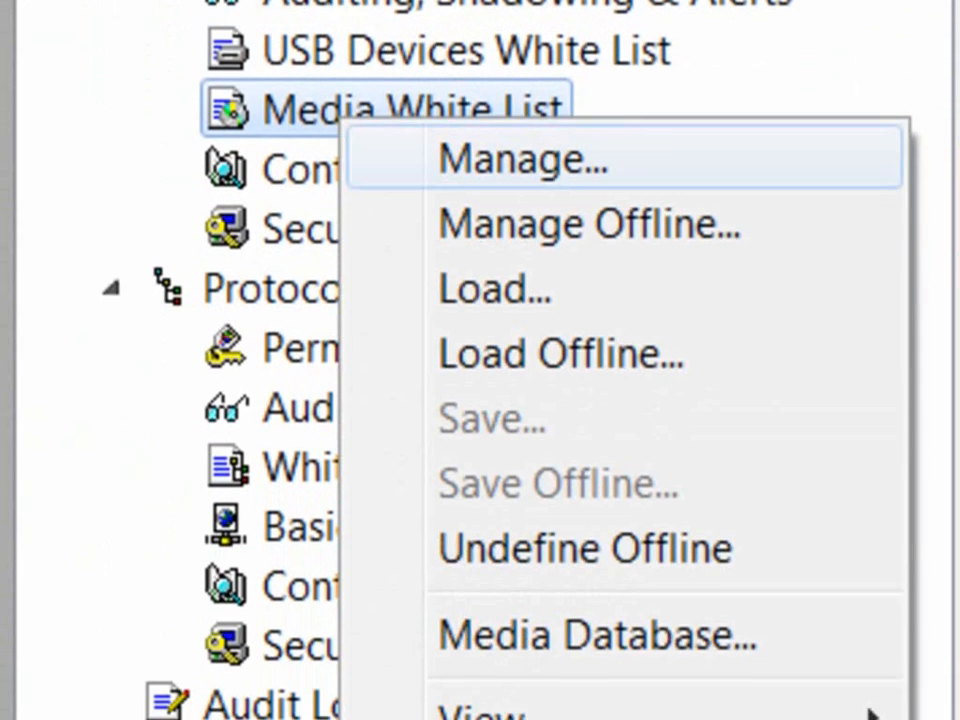
click(305, 170)
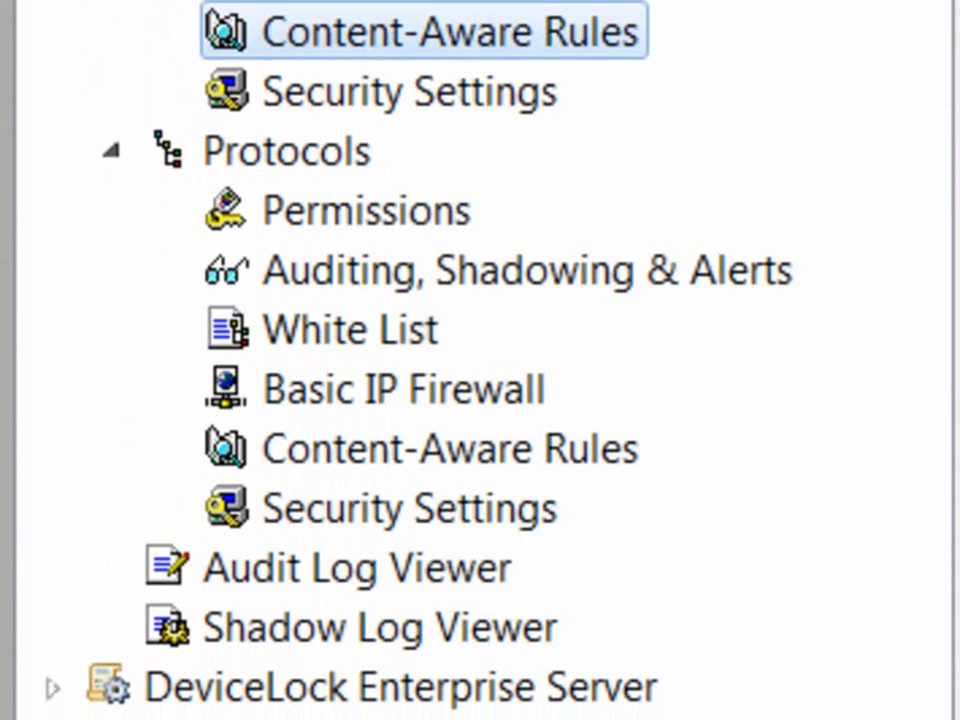
right_click(405, 27)
key(Escape)
Step: Inspect offline options for the protocol White List and Content-Aware Rules, then show protocol Security Settings
click(365, 211)
click(510, 270)
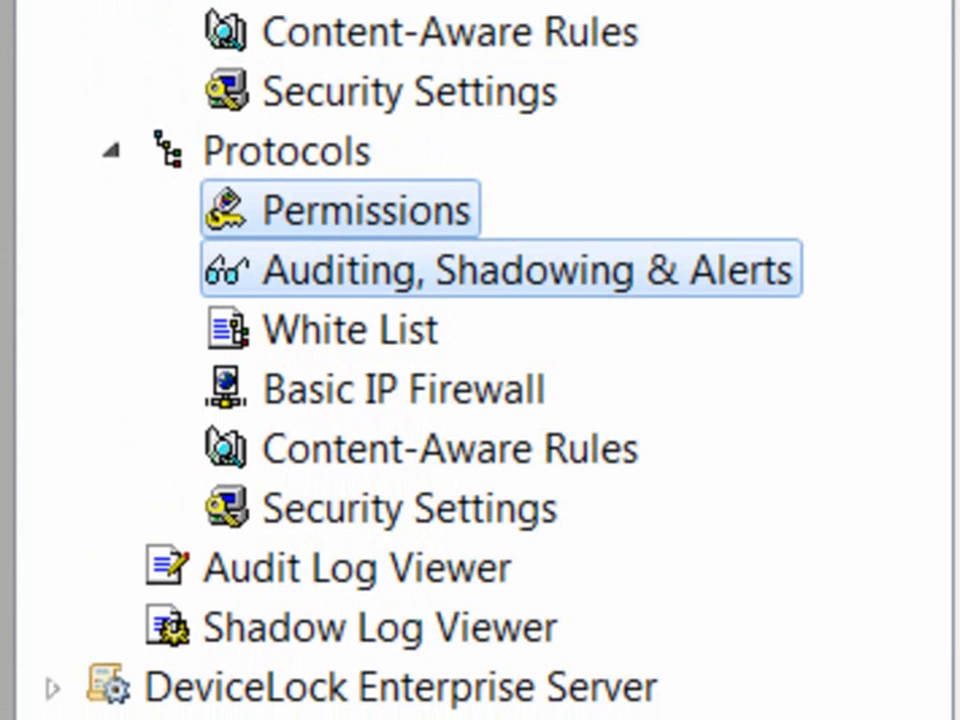
right_click(377, 332)
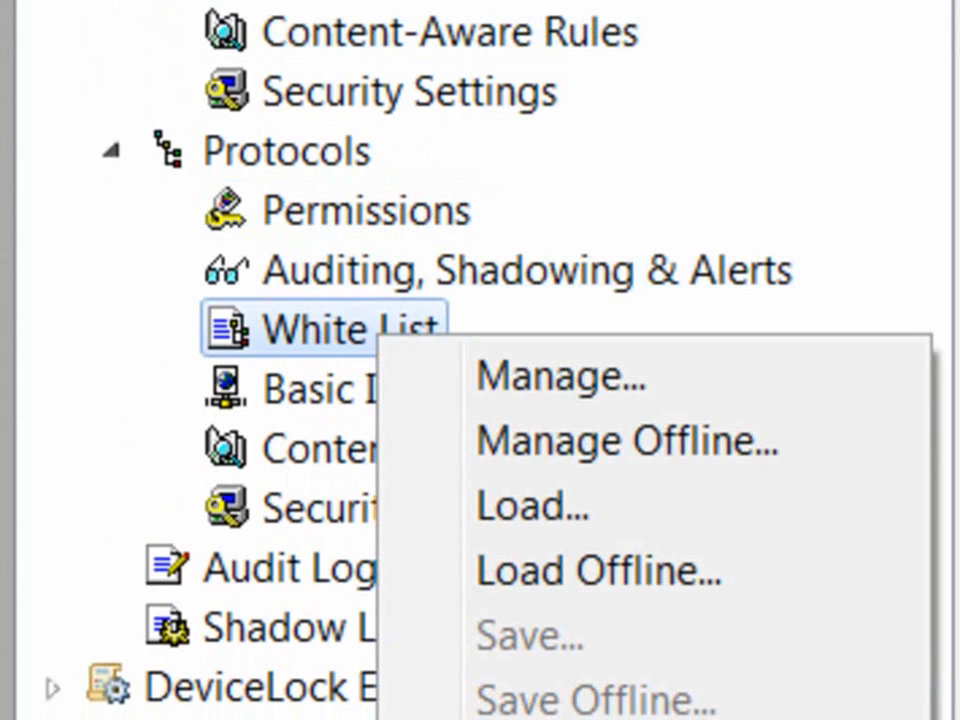
key(Escape)
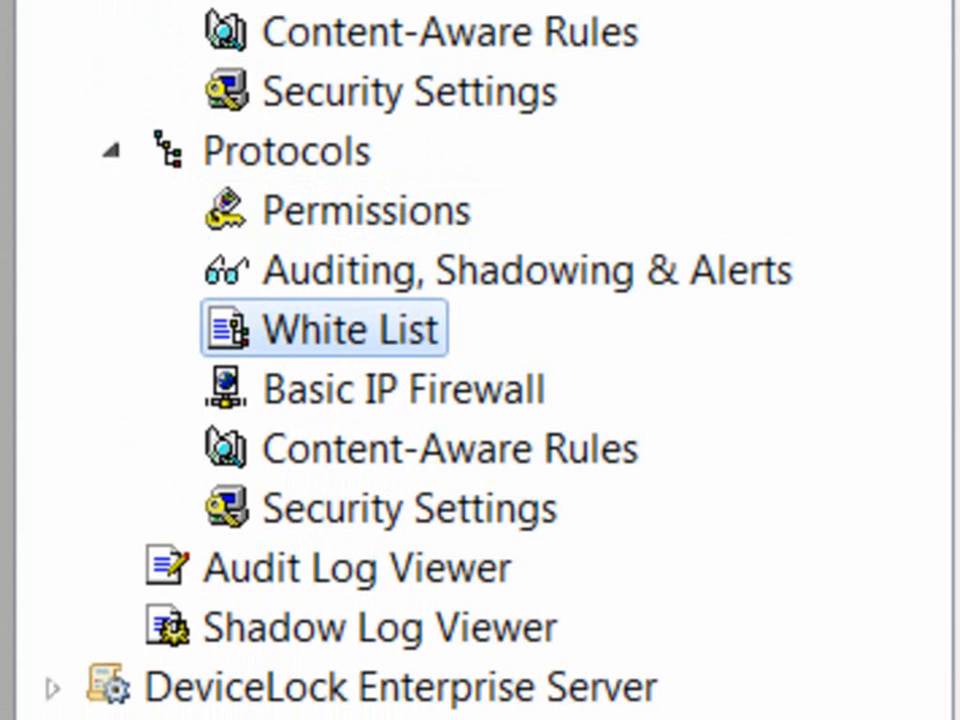
click(450, 449)
right_click(459, 454)
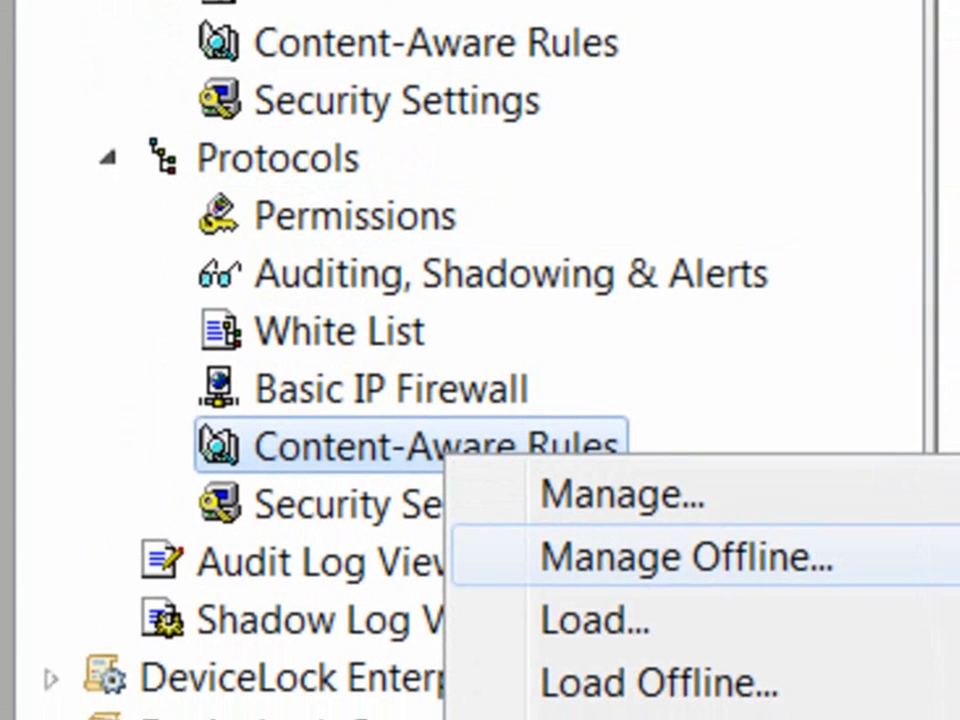
key(Escape)
click(342, 488)
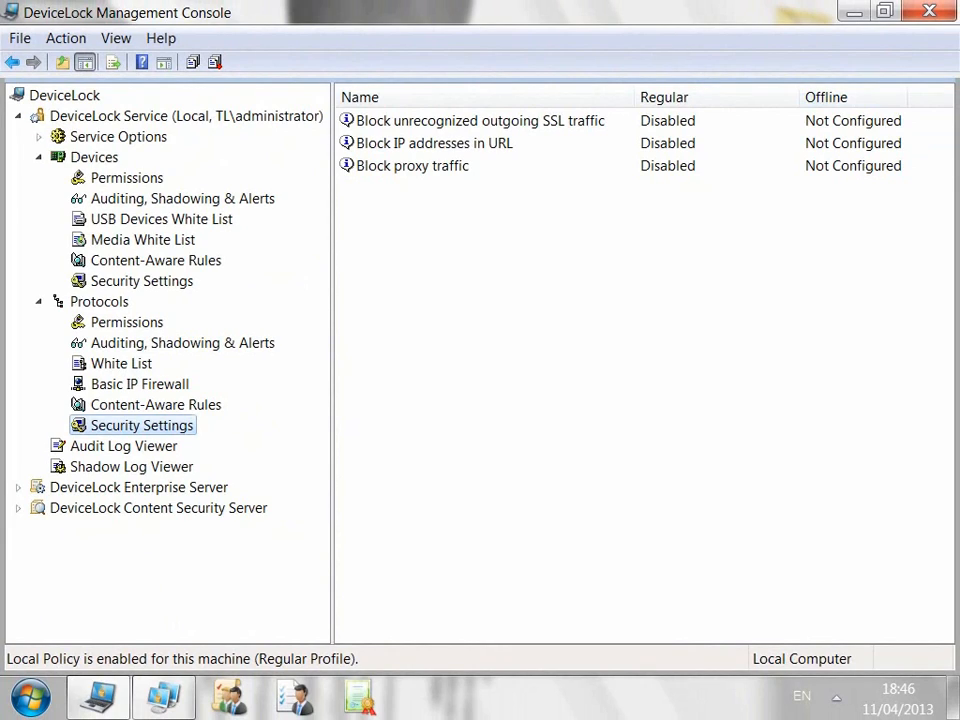
Step: Change the Offline mode detection service option from Wired connectivity to Server connectivity
click(118, 137)
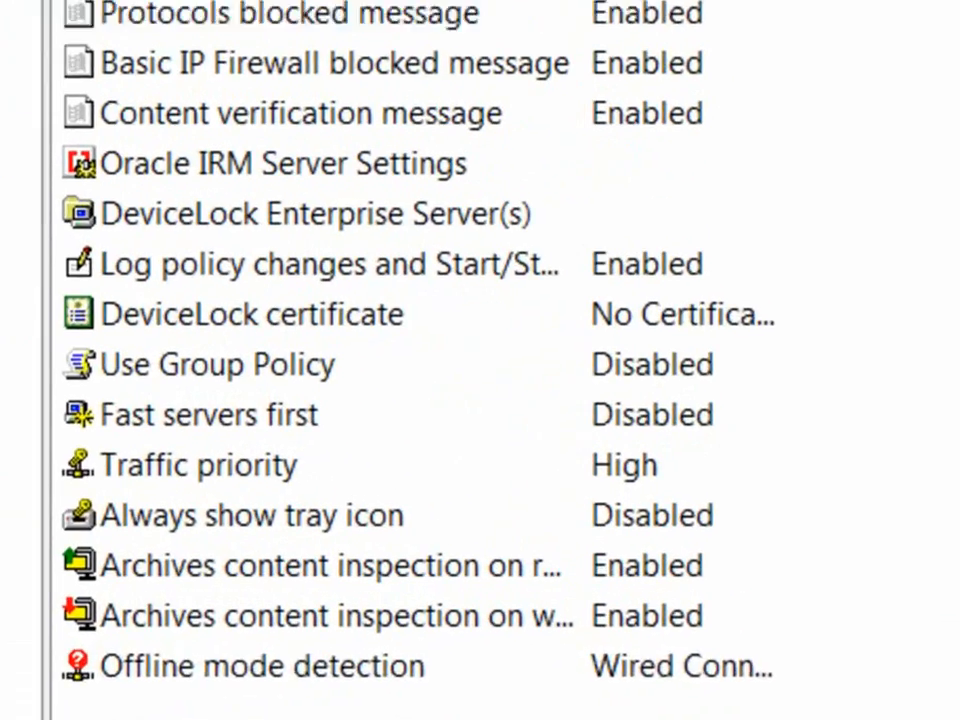
click(262, 666)
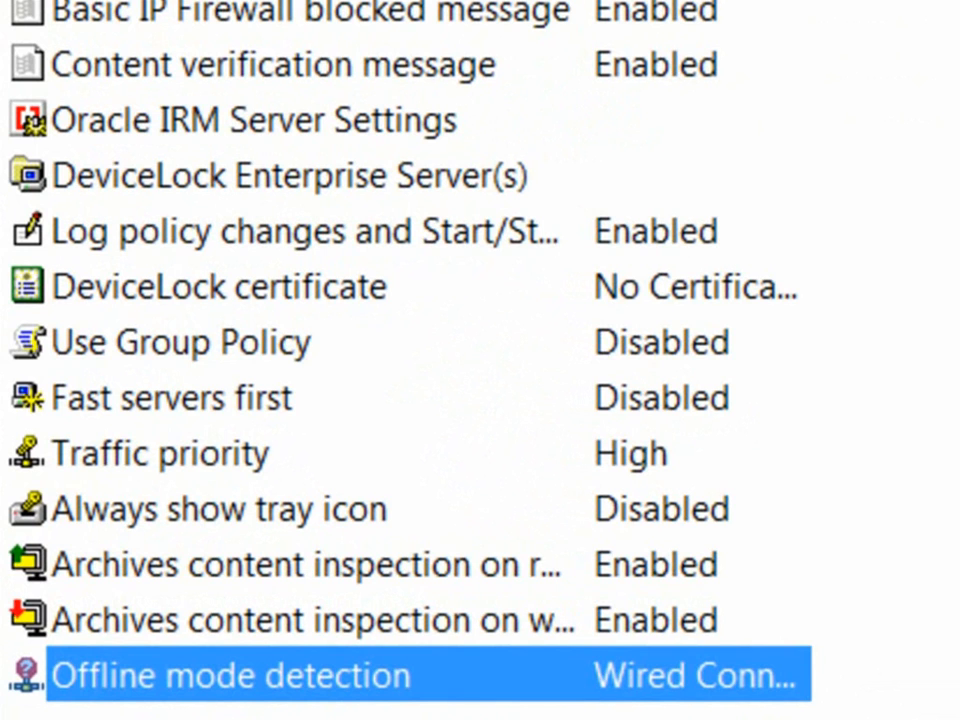
right_click(446, 686)
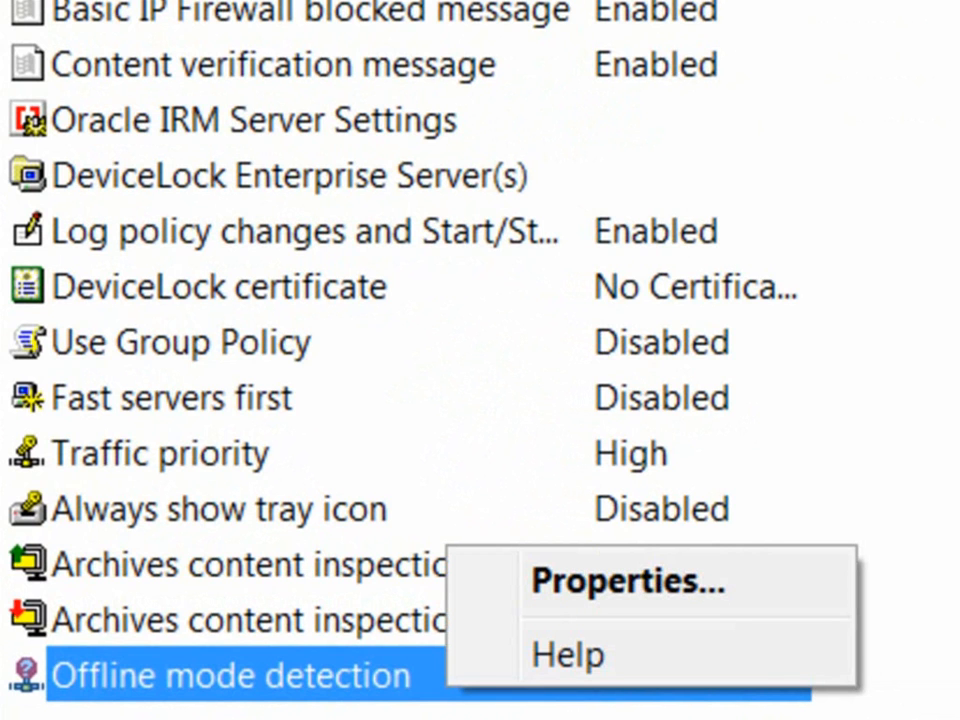
click(628, 581)
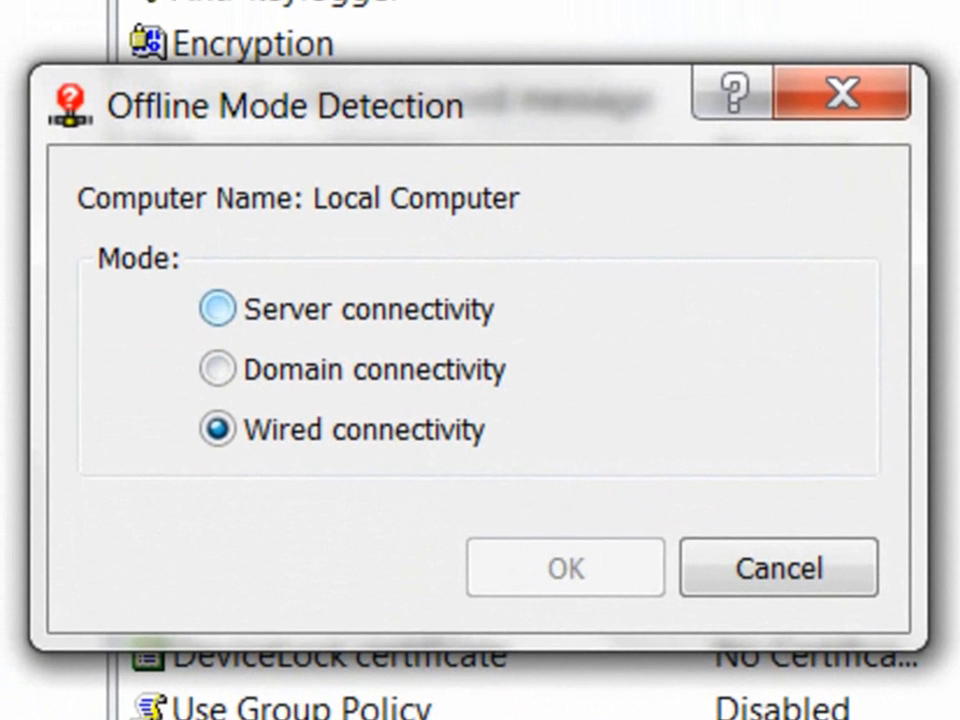
key(Down)
key(Down)
key(Down)
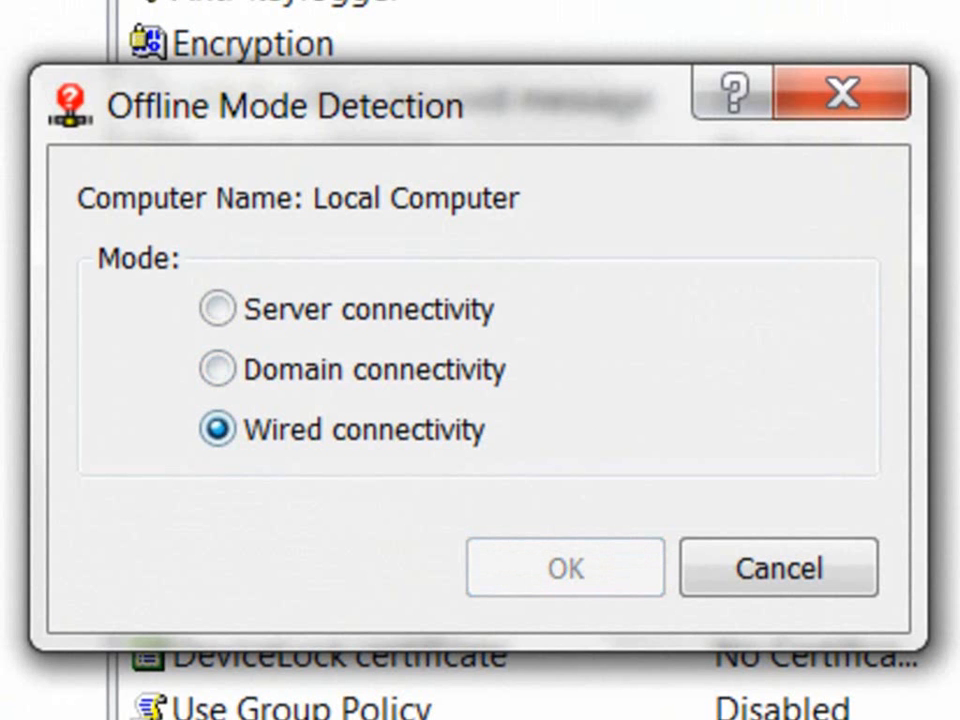
key(Down)
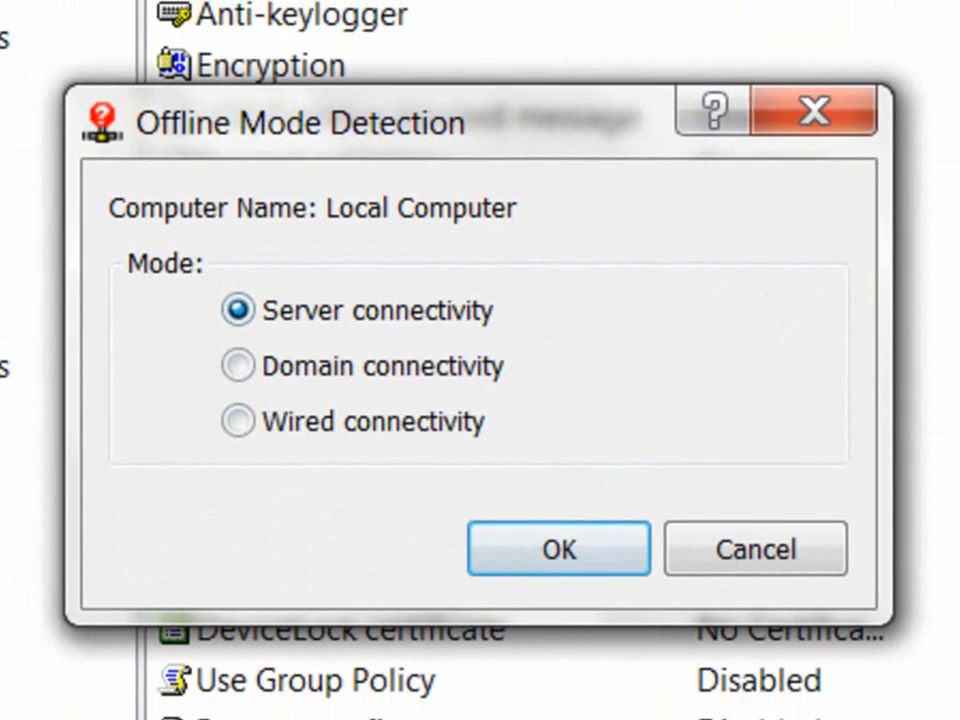
key(Return)
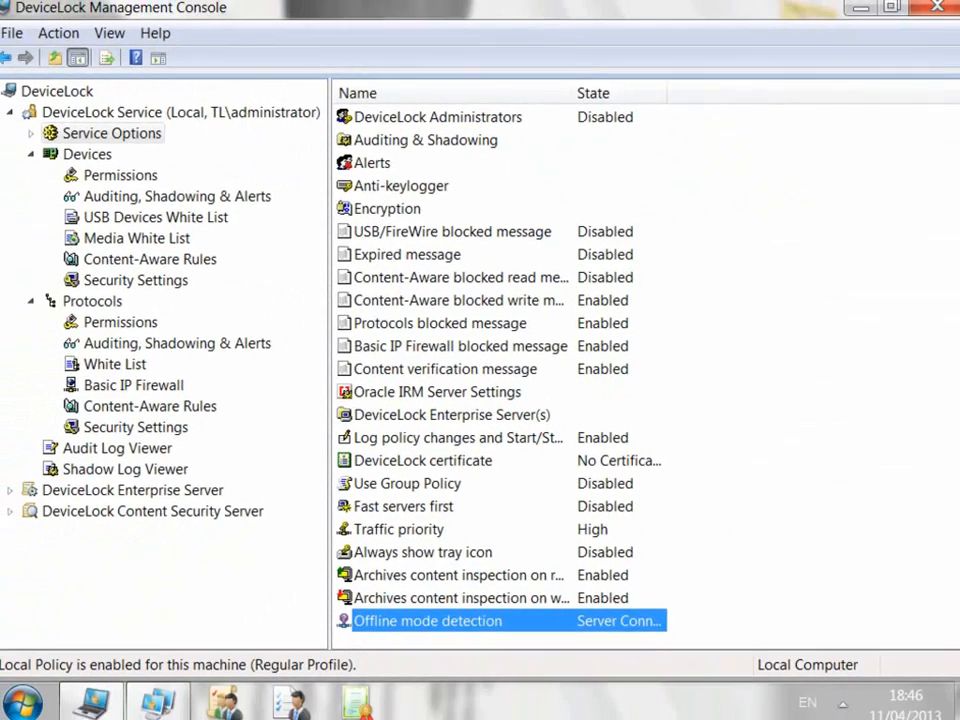
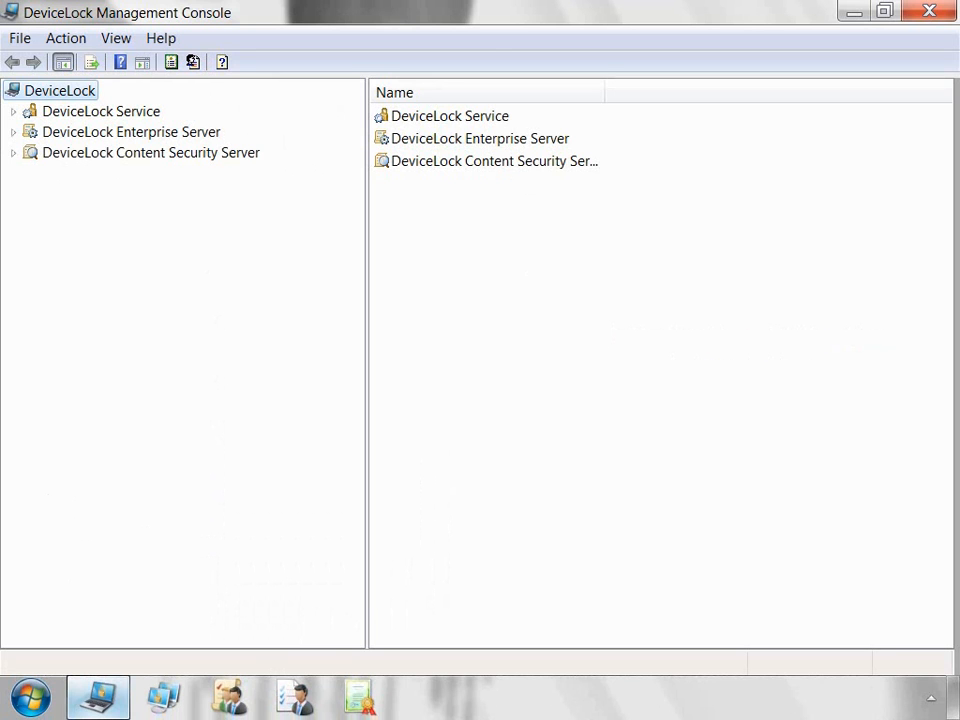
Step: Connect the DeviceLock Service to the local computer
click(156, 112)
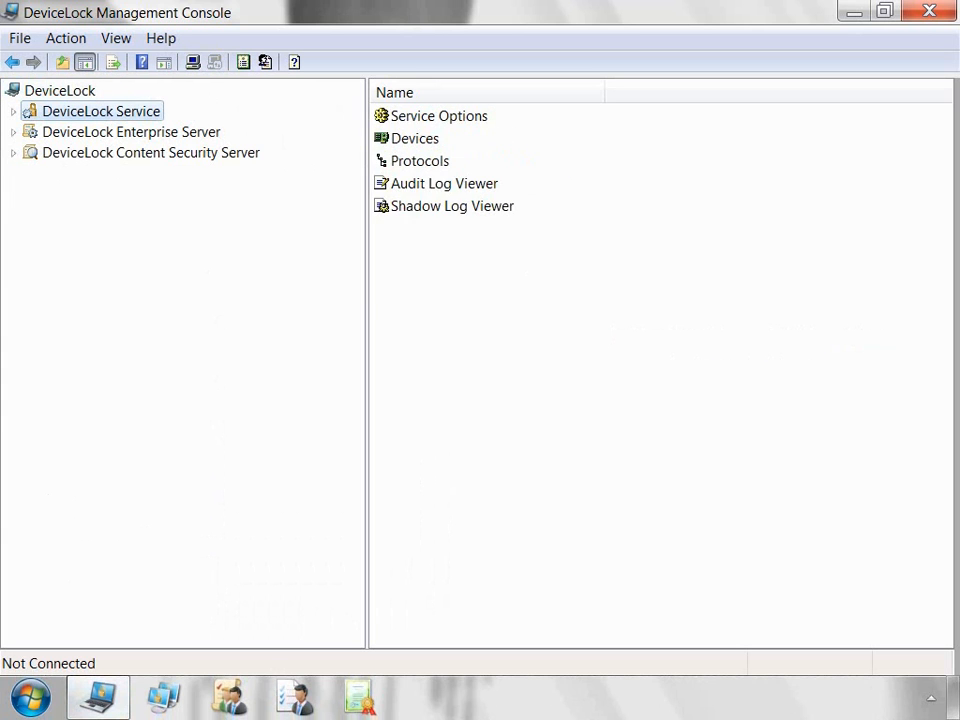
right_click(157, 112)
click(223, 126)
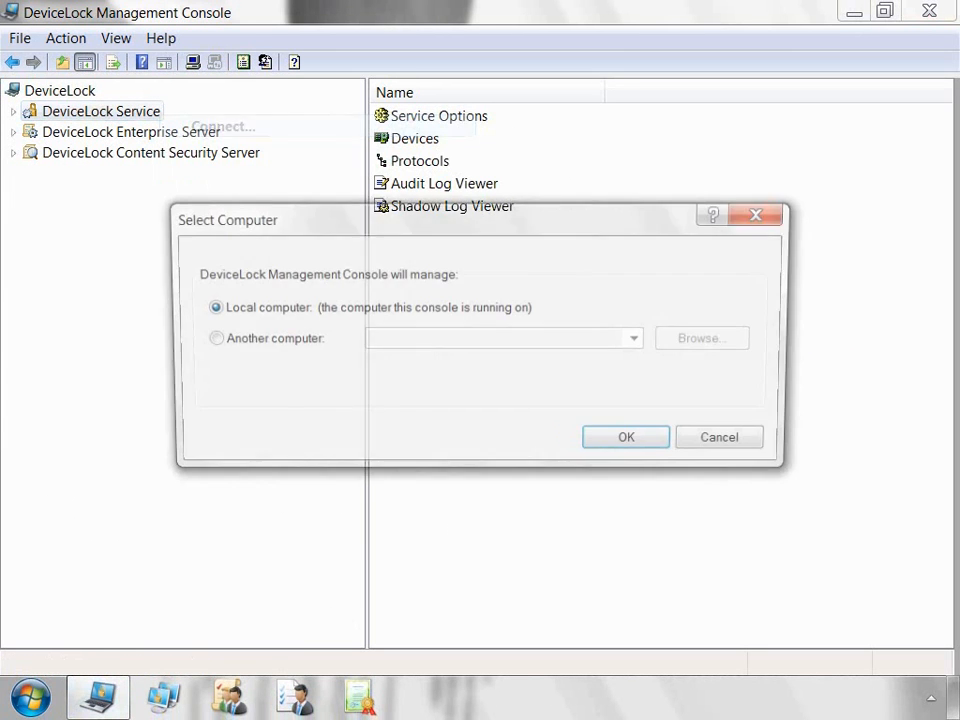
key(Return)
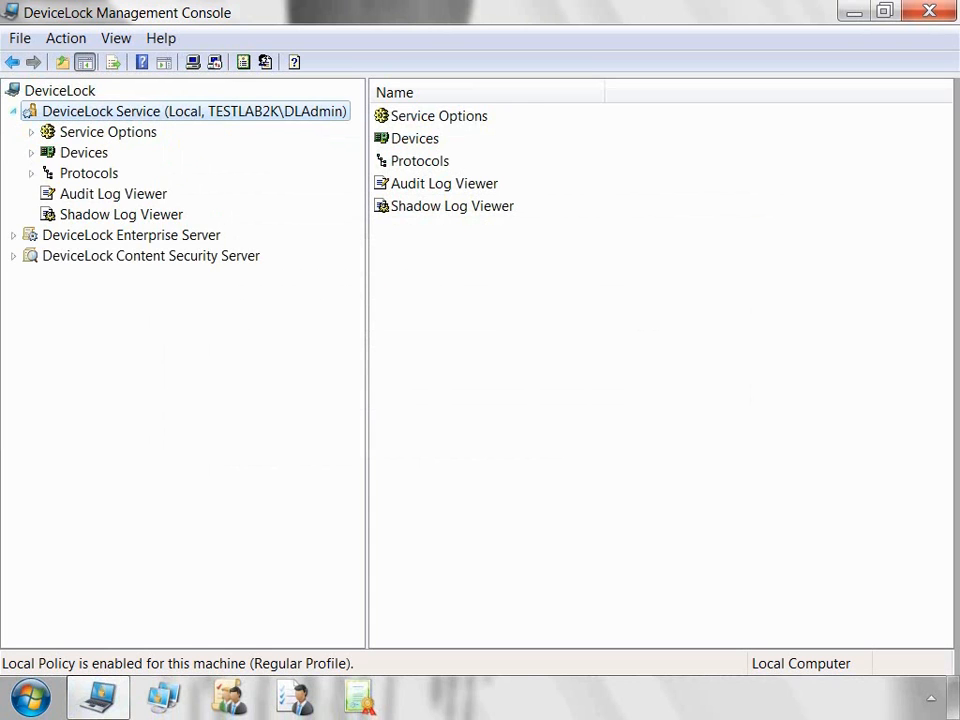
Step: Expand the Devices and Protocols branches and bring up the USB Devices White List actions
click(31, 153)
click(31, 297)
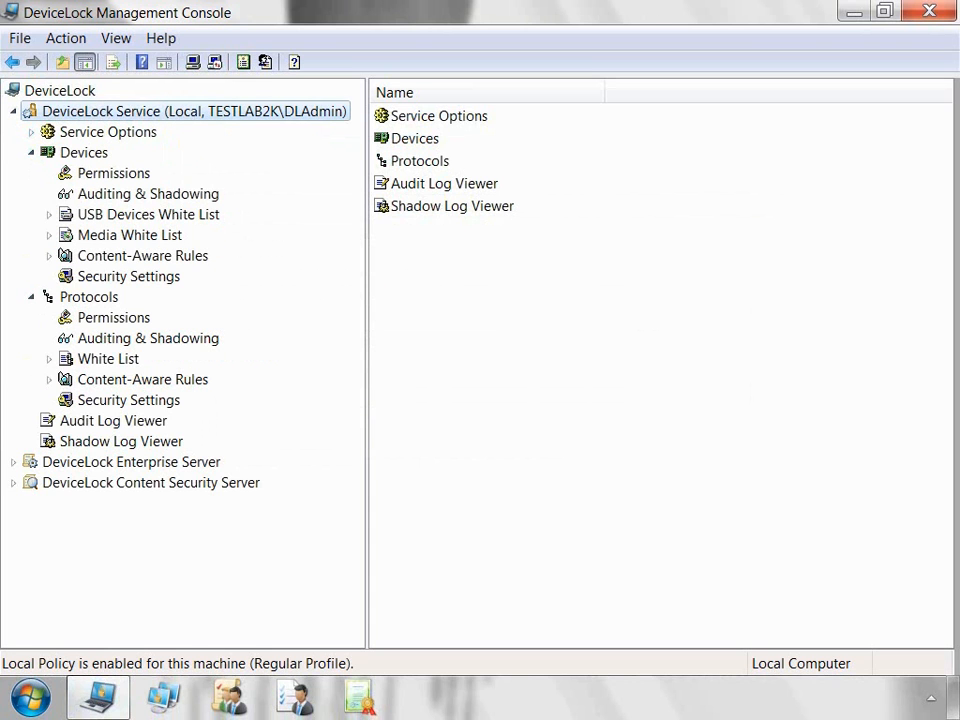
click(148, 215)
right_click(214, 216)
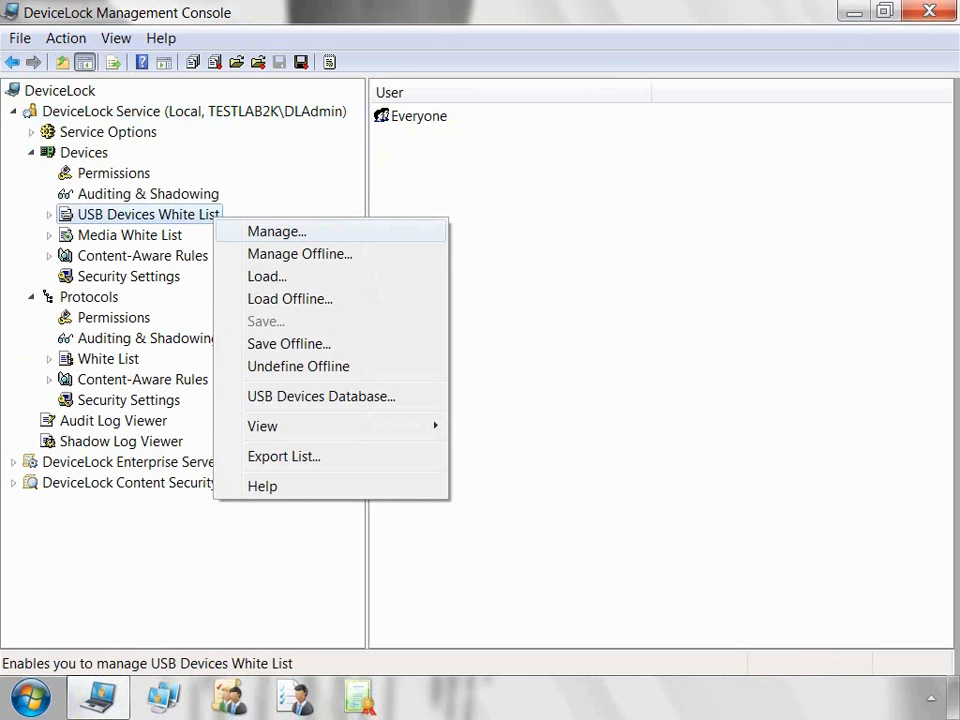
Step: Add the connected USB Mass Storage Device to the USB Devices Database as a Unique Device
click(277, 232)
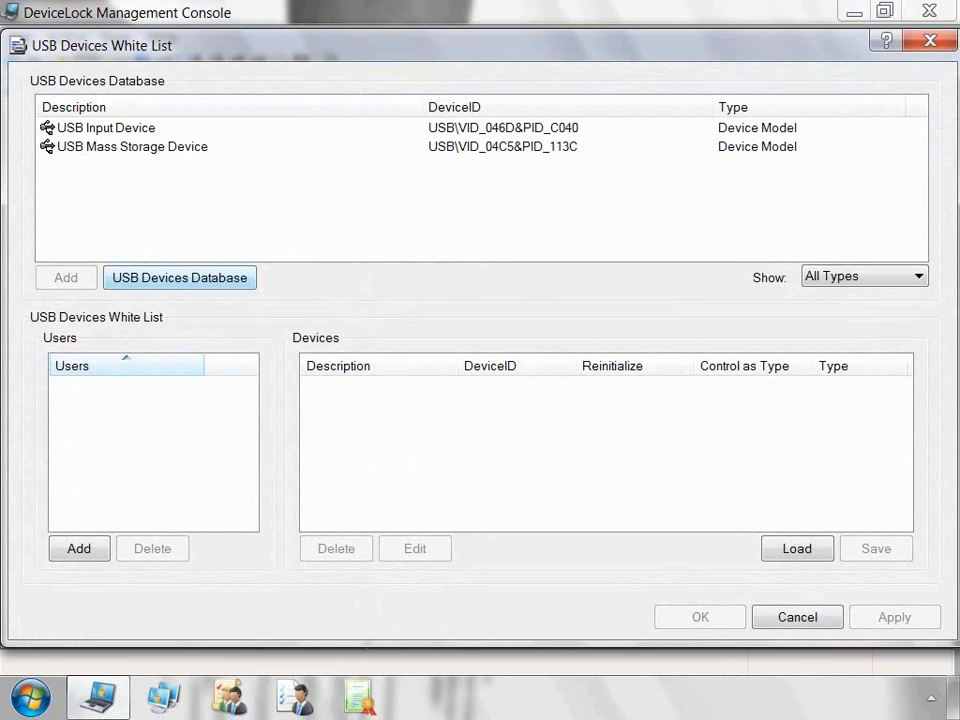
click(180, 278)
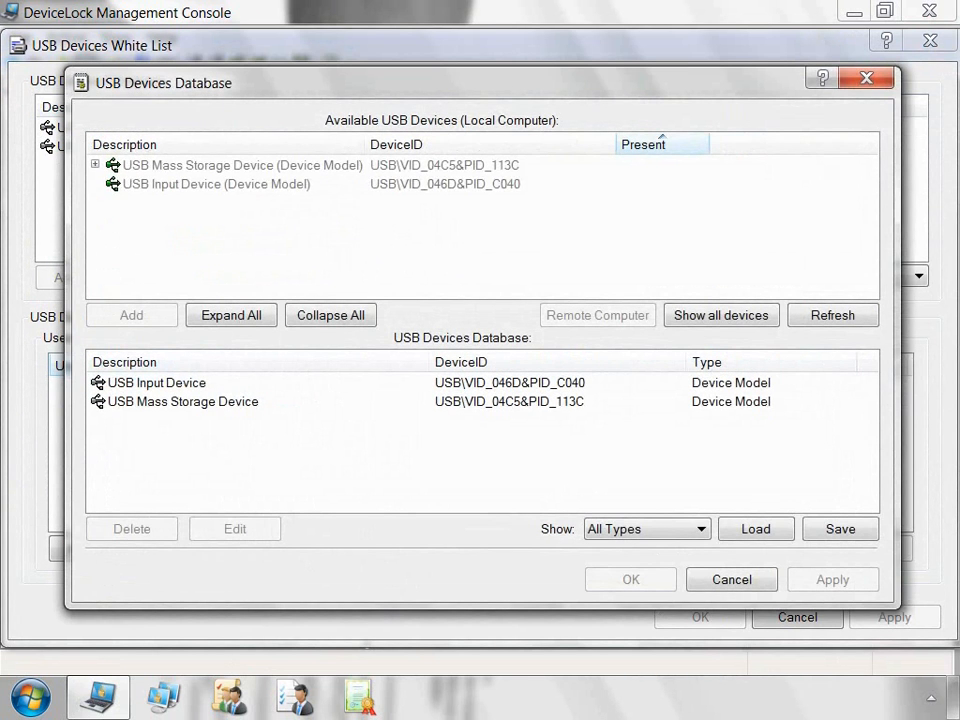
click(95, 164)
click(213, 184)
click(702, 529)
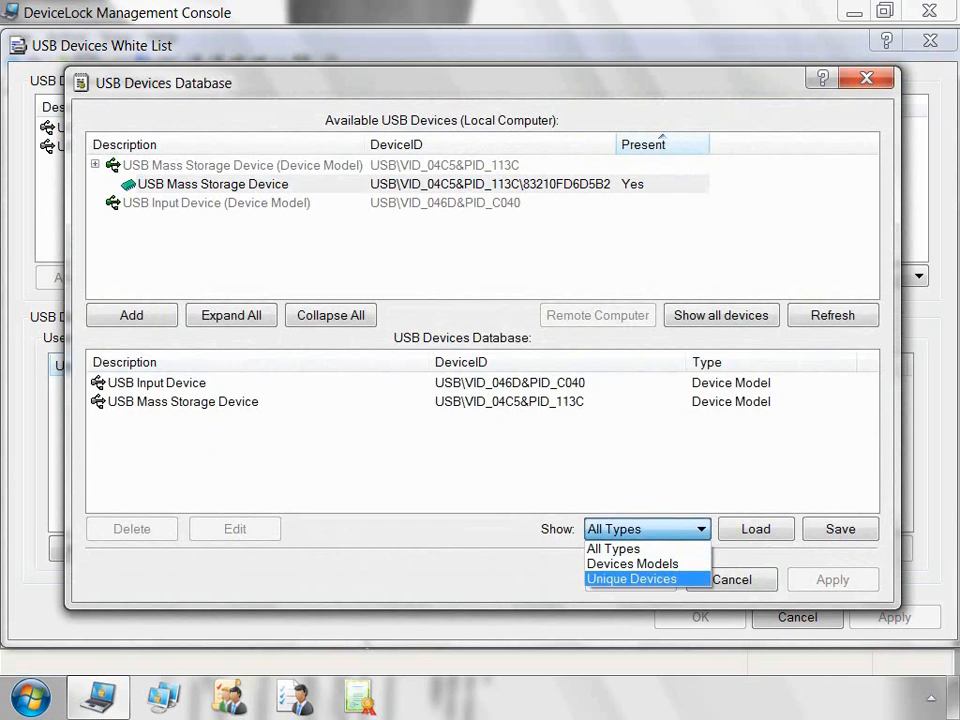
click(696, 579)
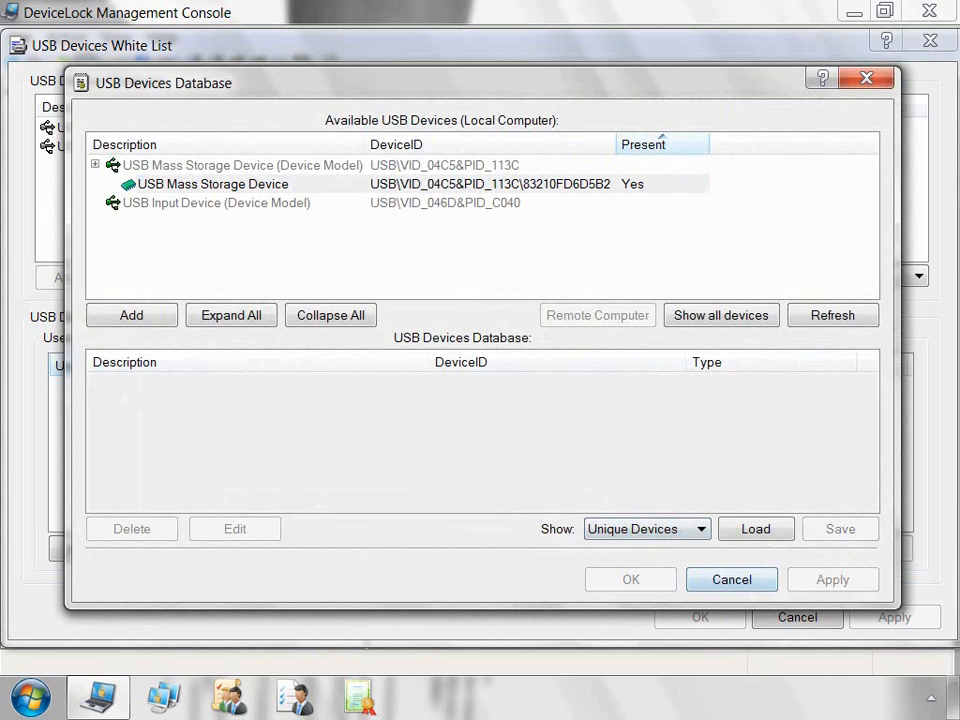
click(700, 529)
click(692, 547)
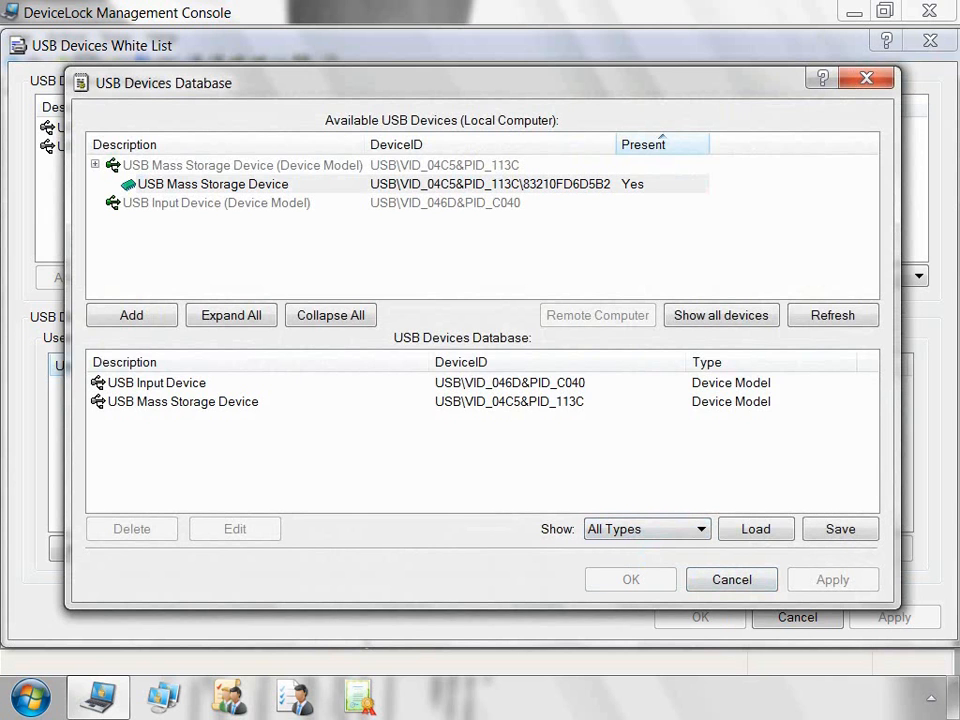
click(213, 184)
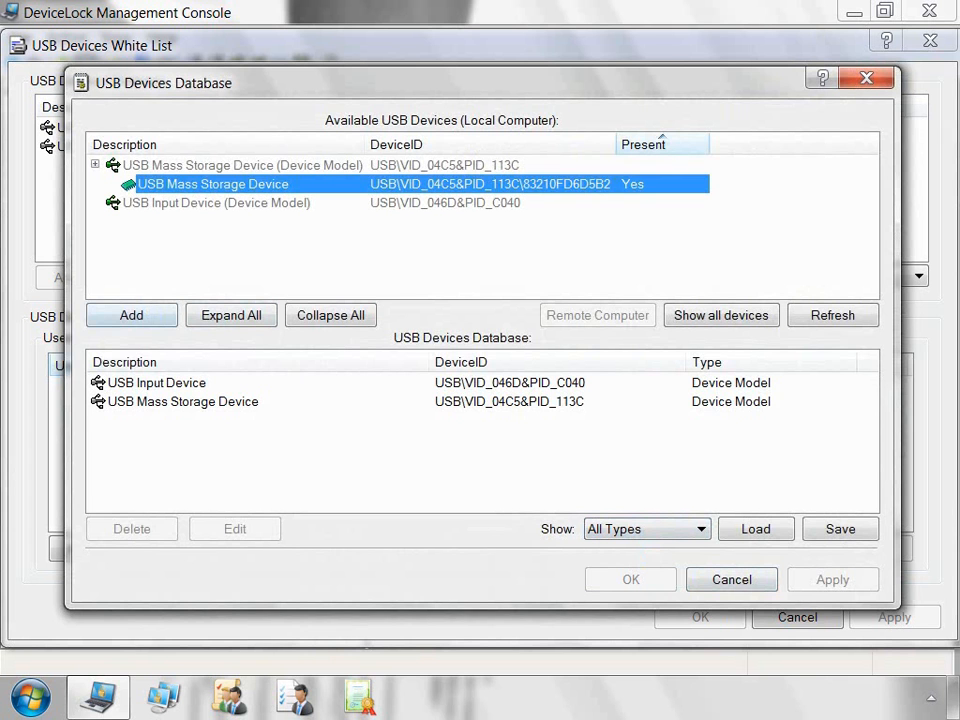
click(131, 315)
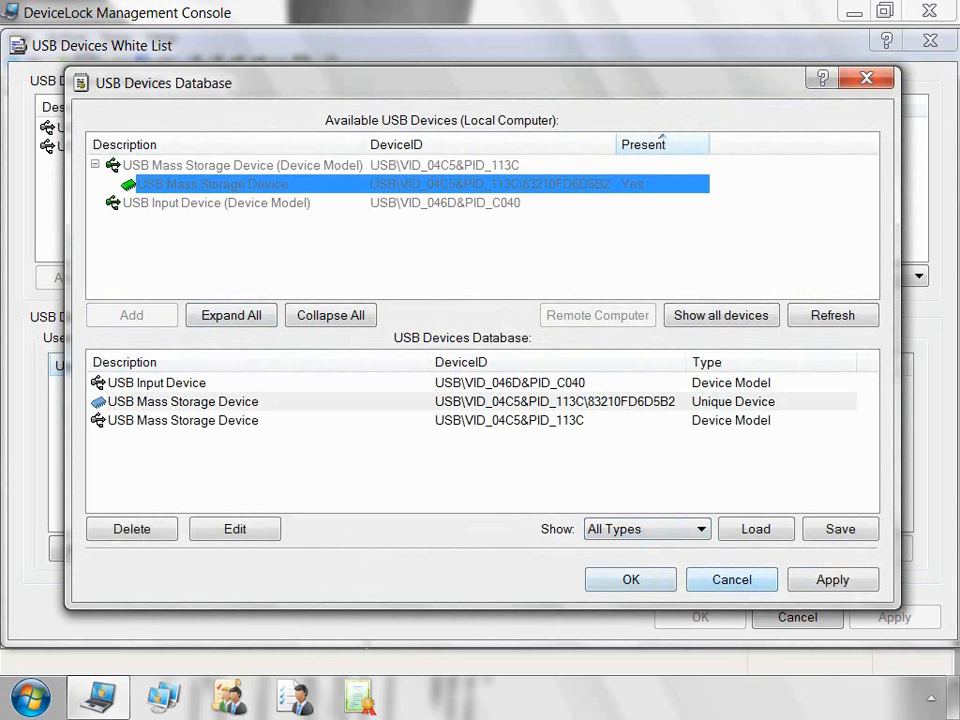
click(630, 580)
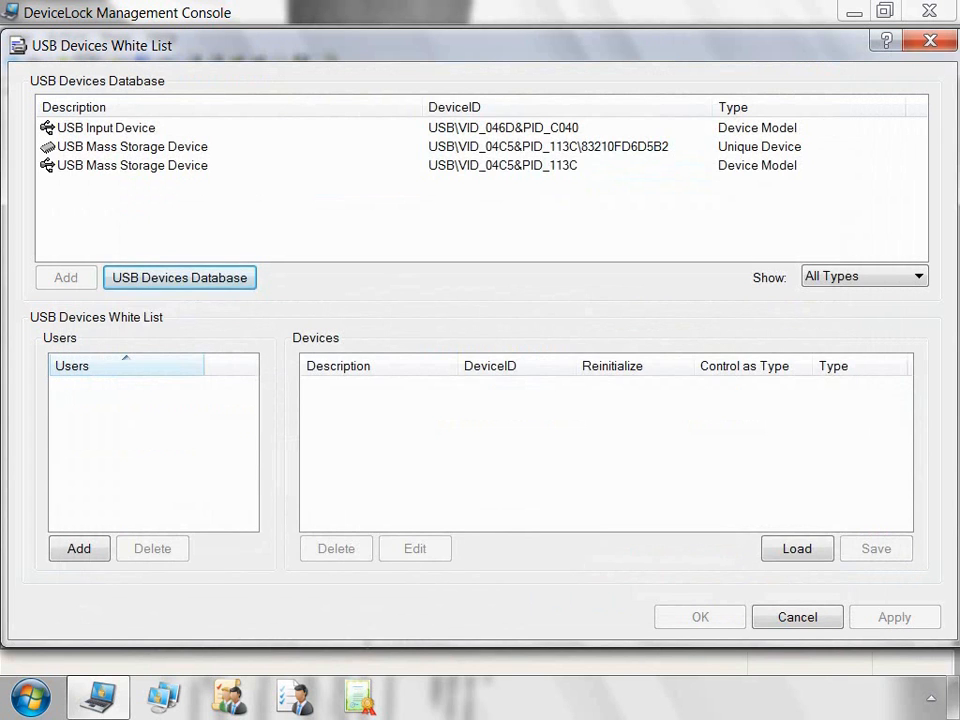
Step: Add the admin account as a user of the USB Devices White List
click(79, 548)
text(d)
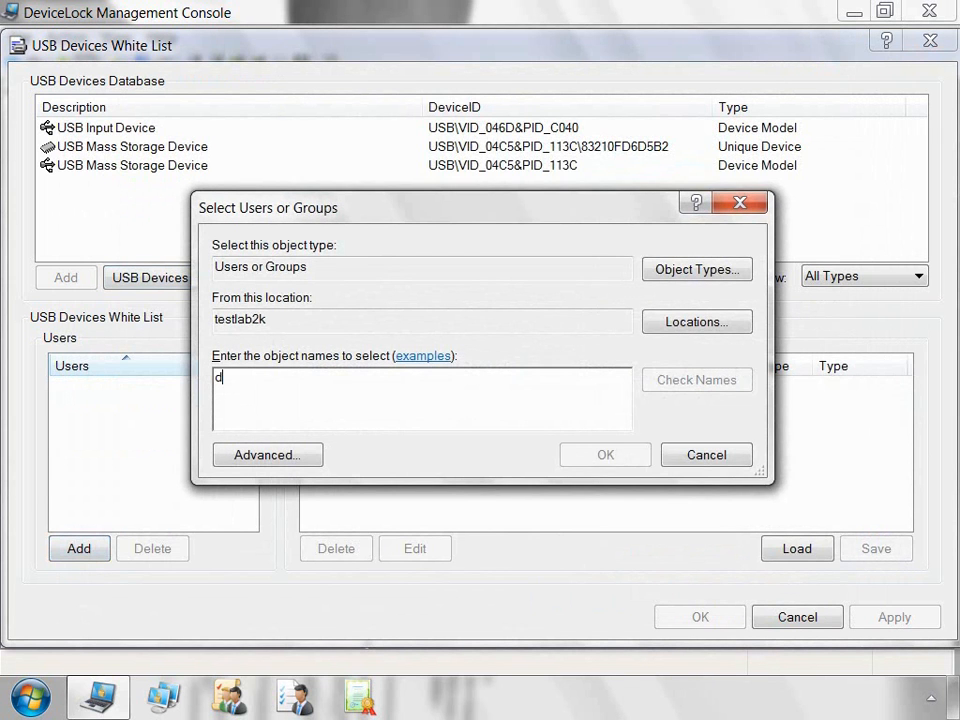
text(ladmin)
key(Return)
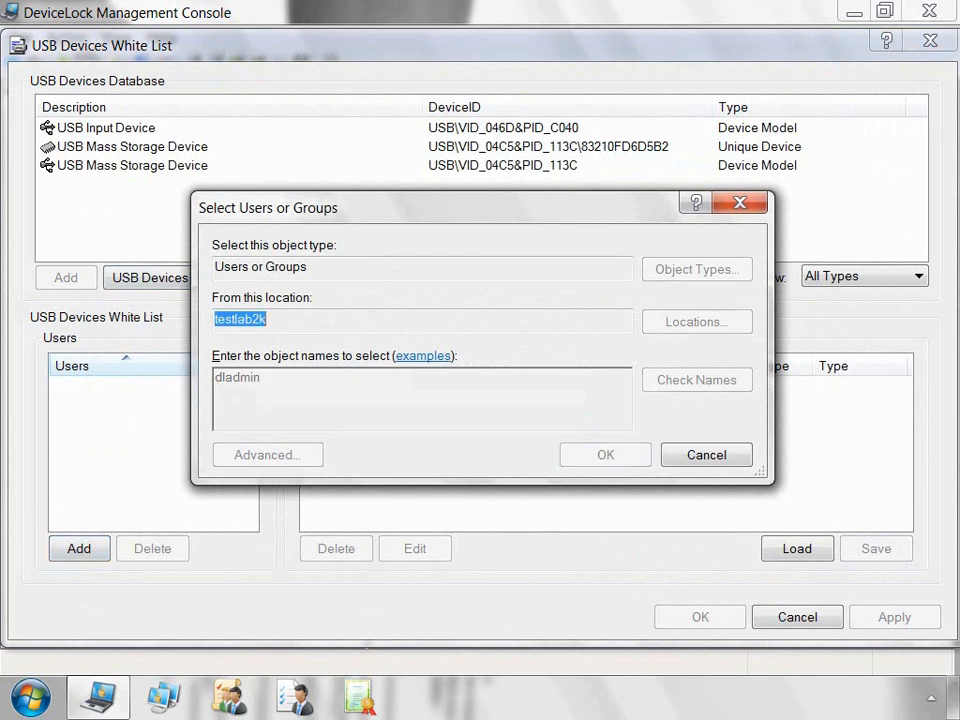
Step: White-list the unique USB device with Reinitialize on and Control as Type off, then save
click(132, 147)
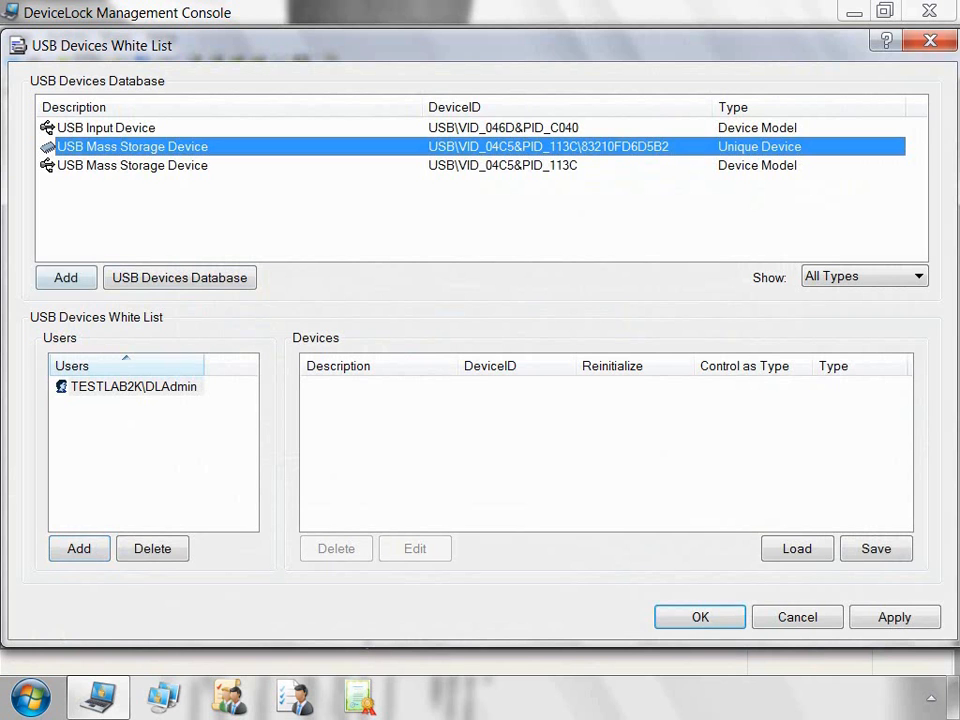
click(66, 278)
click(635, 387)
click(753, 387)
click(700, 617)
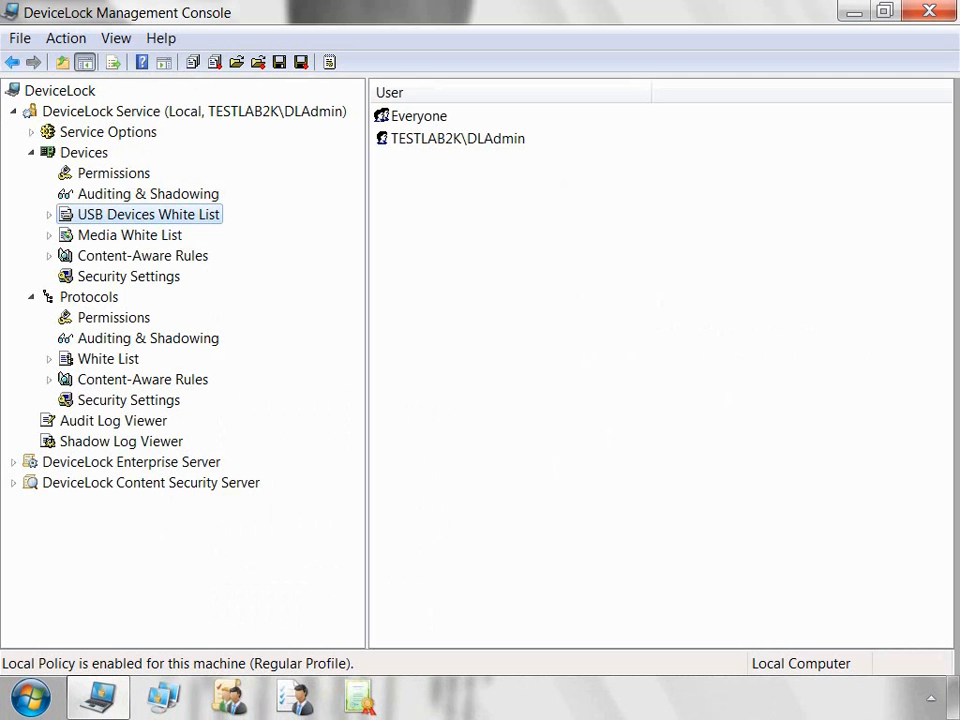
Step: Authorize the DVD in drive E: into the Media Database
click(176, 237)
right_click(179, 239)
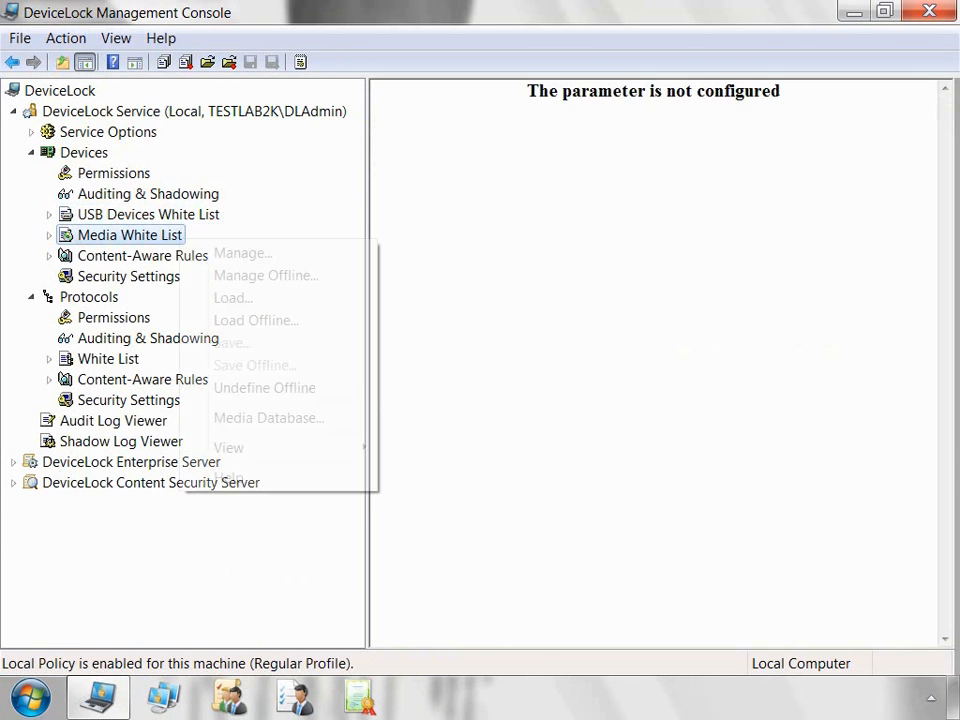
click(242, 253)
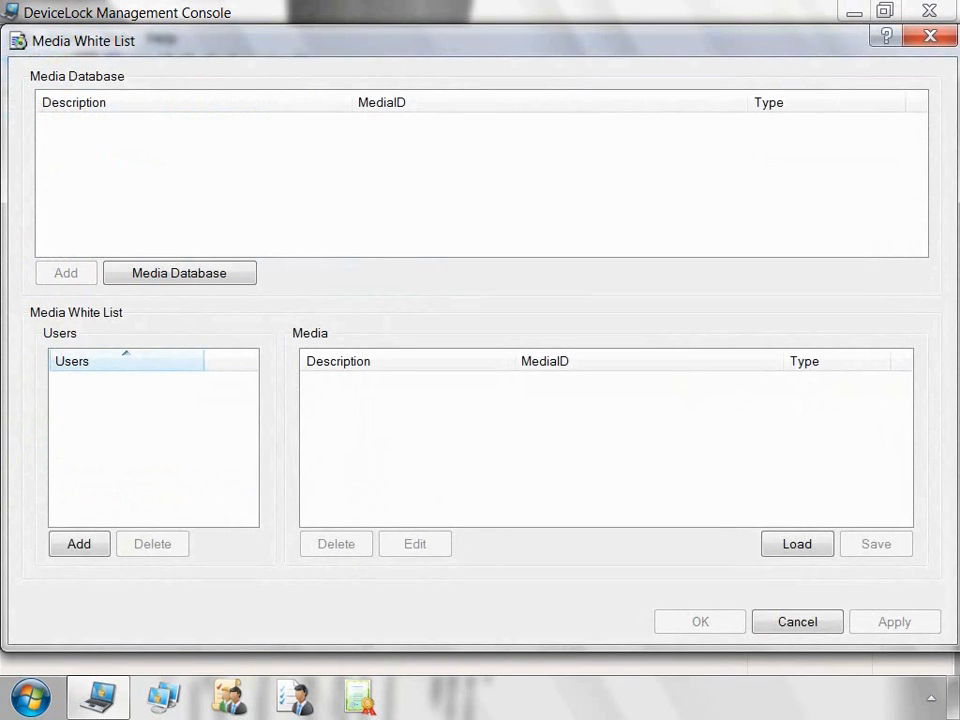
click(179, 273)
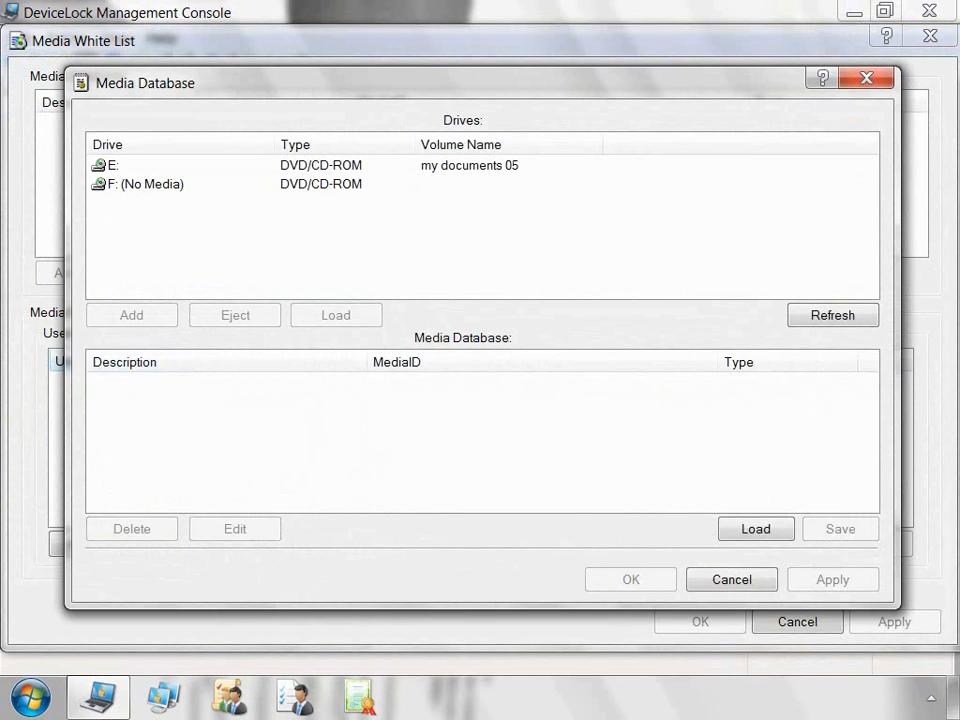
click(113, 166)
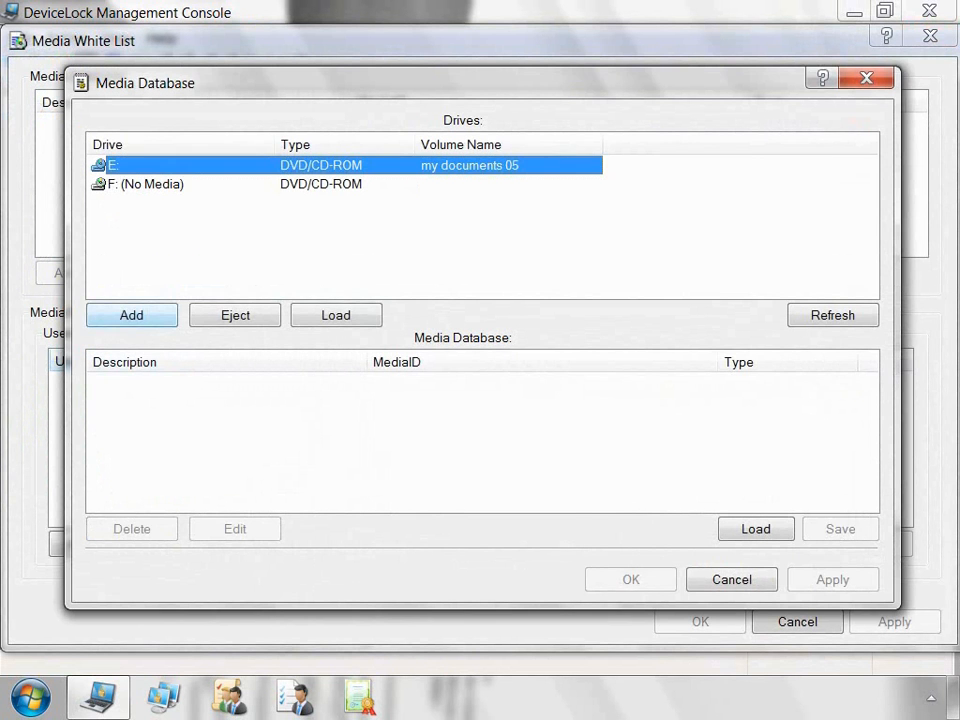
click(131, 315)
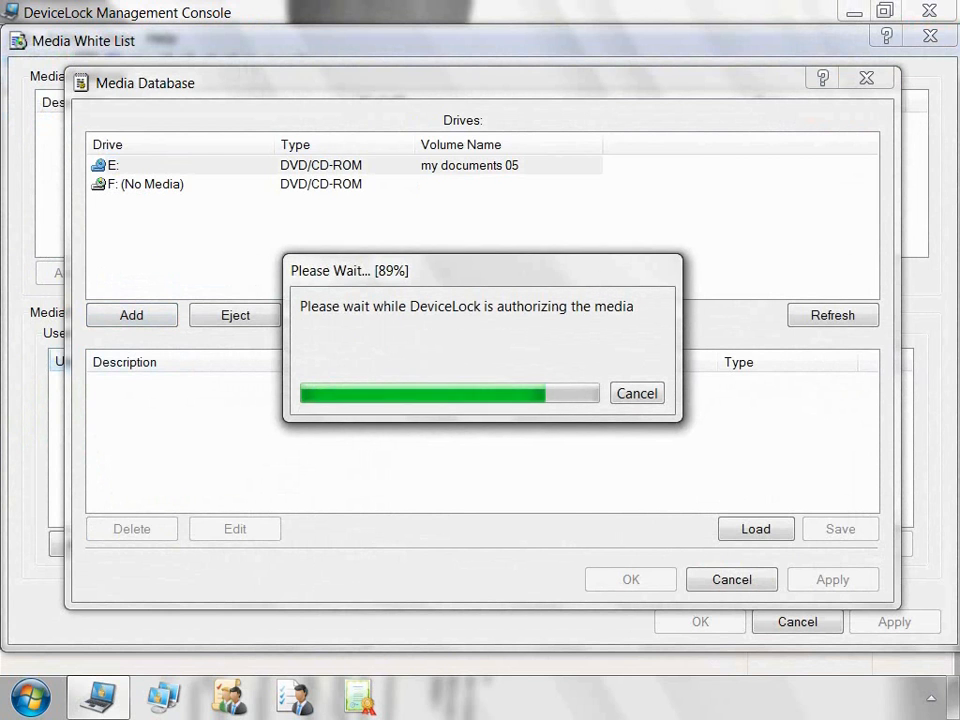
click(631, 580)
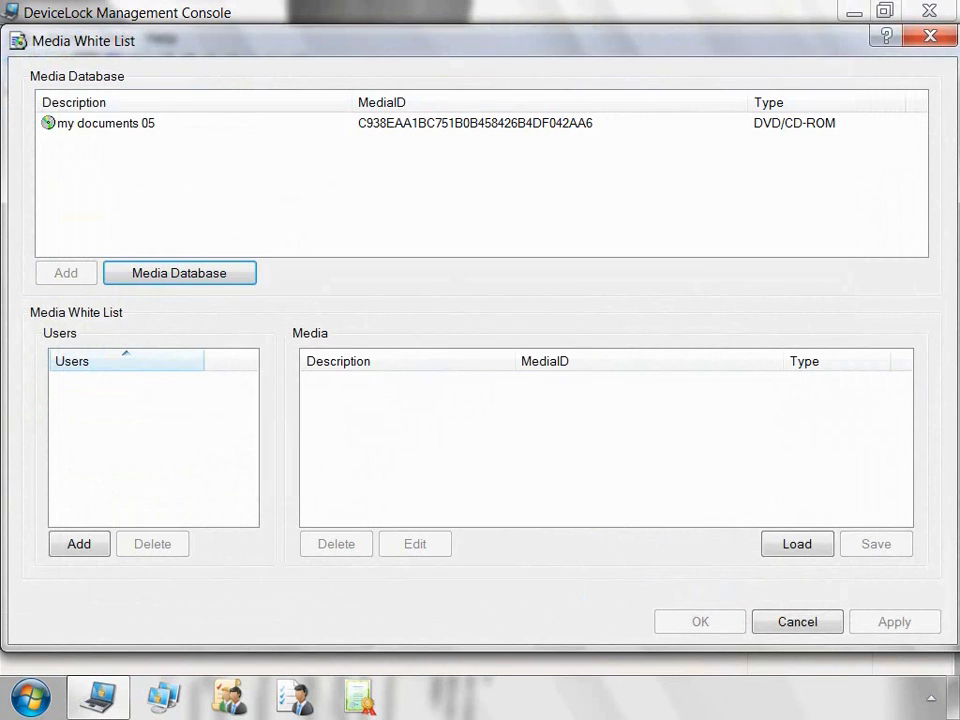
Step: Grant the admin account the 'my documents 05' disc and save the Media White List
click(79, 544)
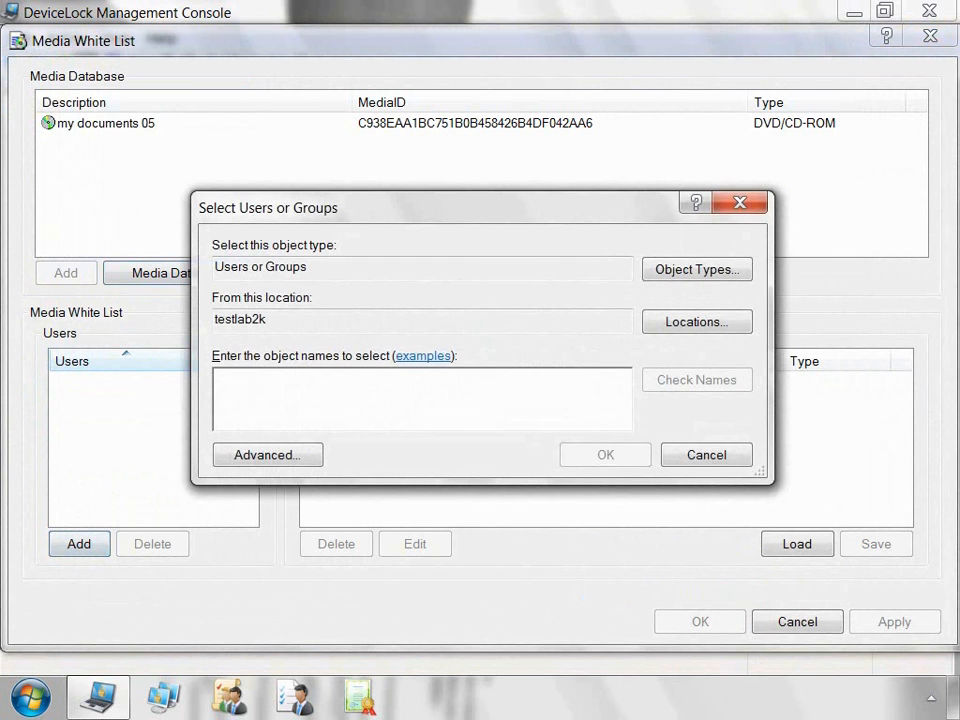
text(dladmin)
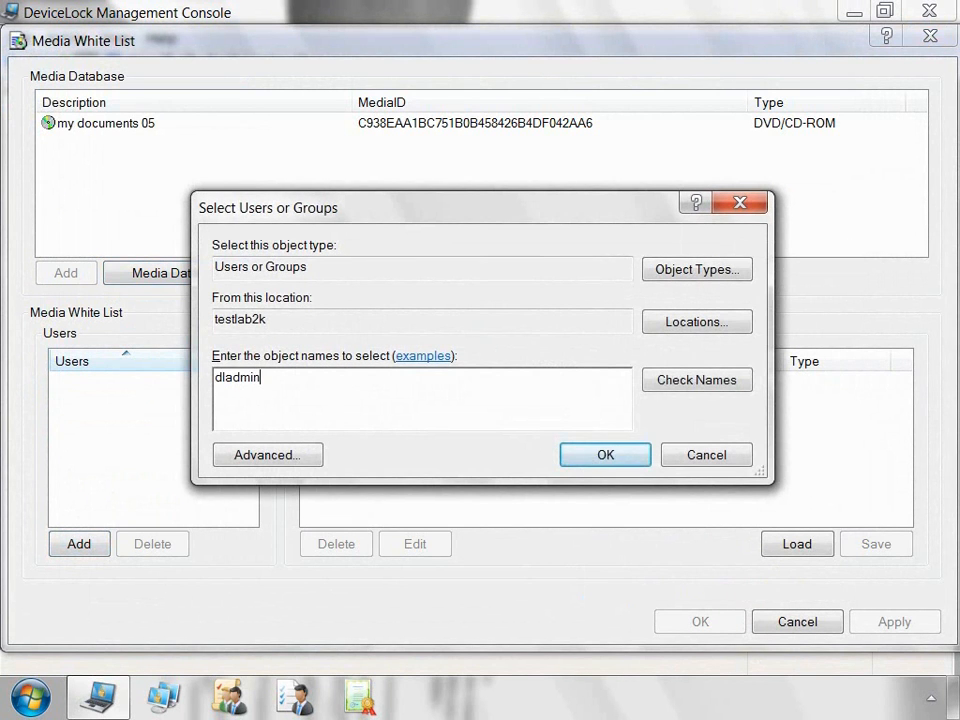
key(Return)
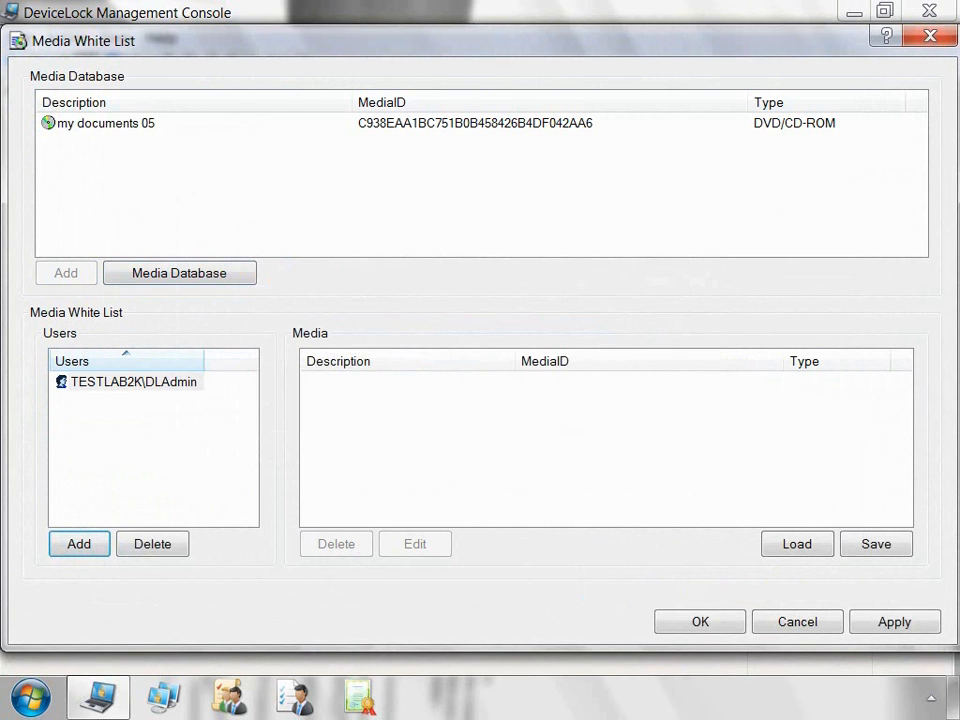
click(105, 123)
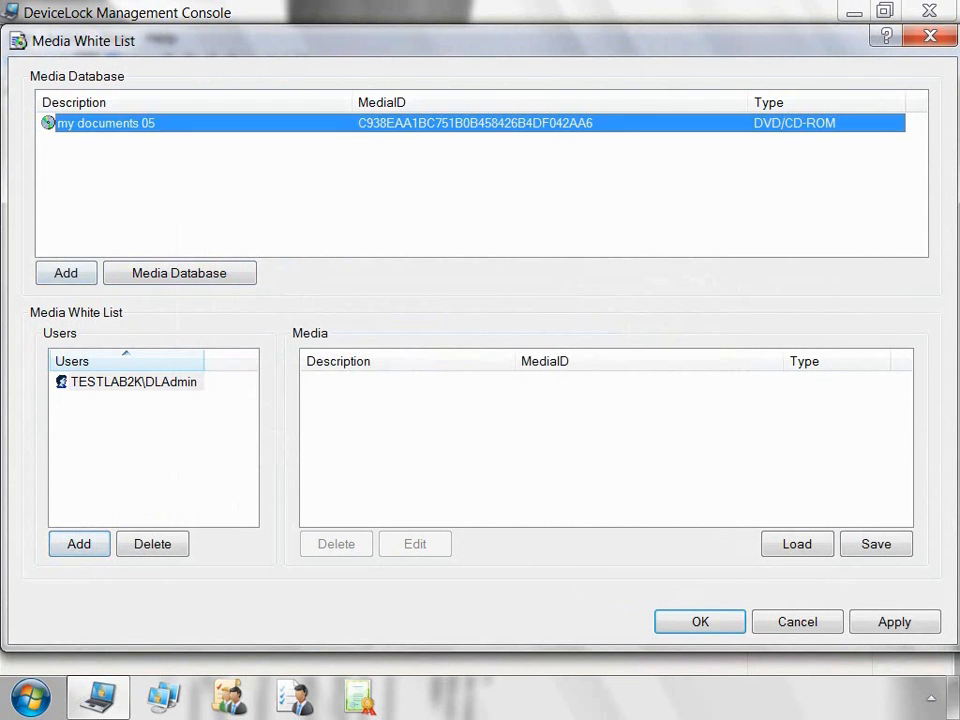
click(66, 273)
click(312, 382)
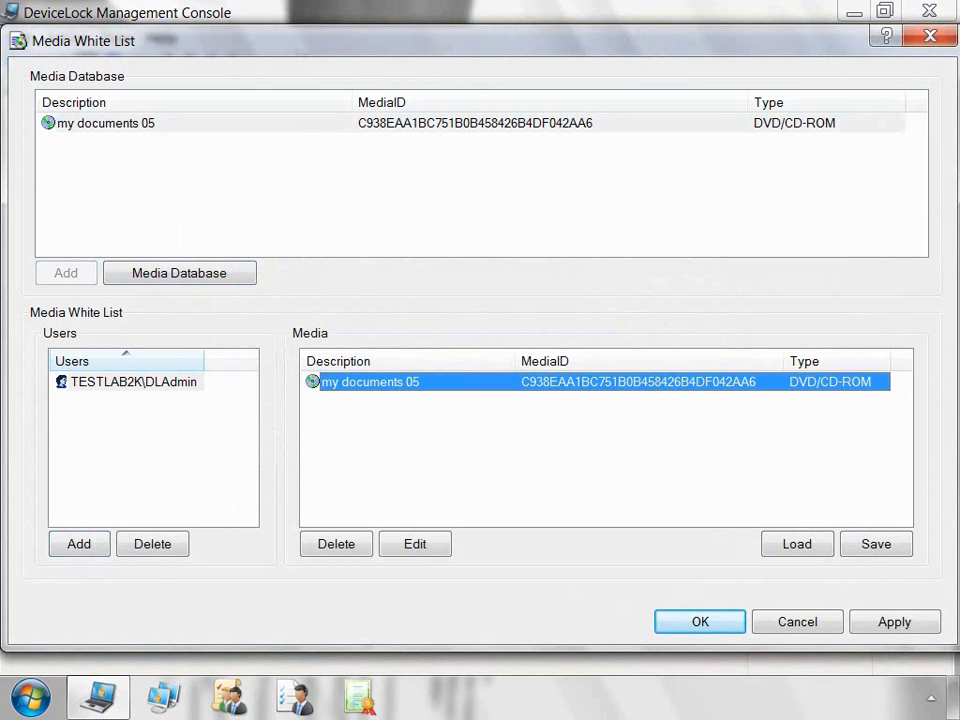
click(700, 622)
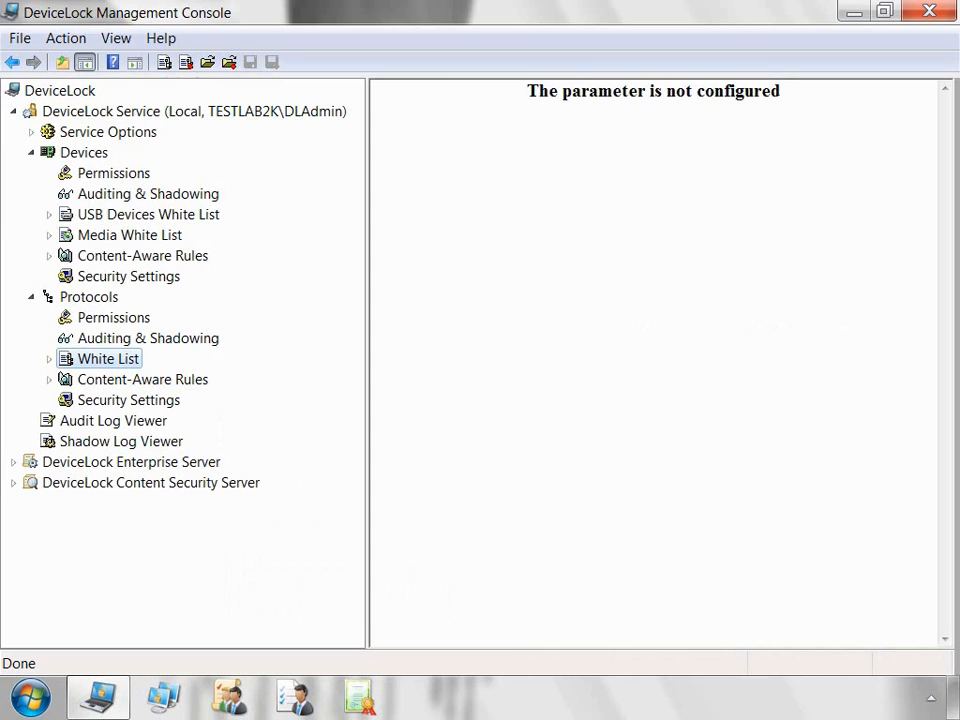
Step: Add the admin account as a user of the Protocols White List
right_click(138, 363)
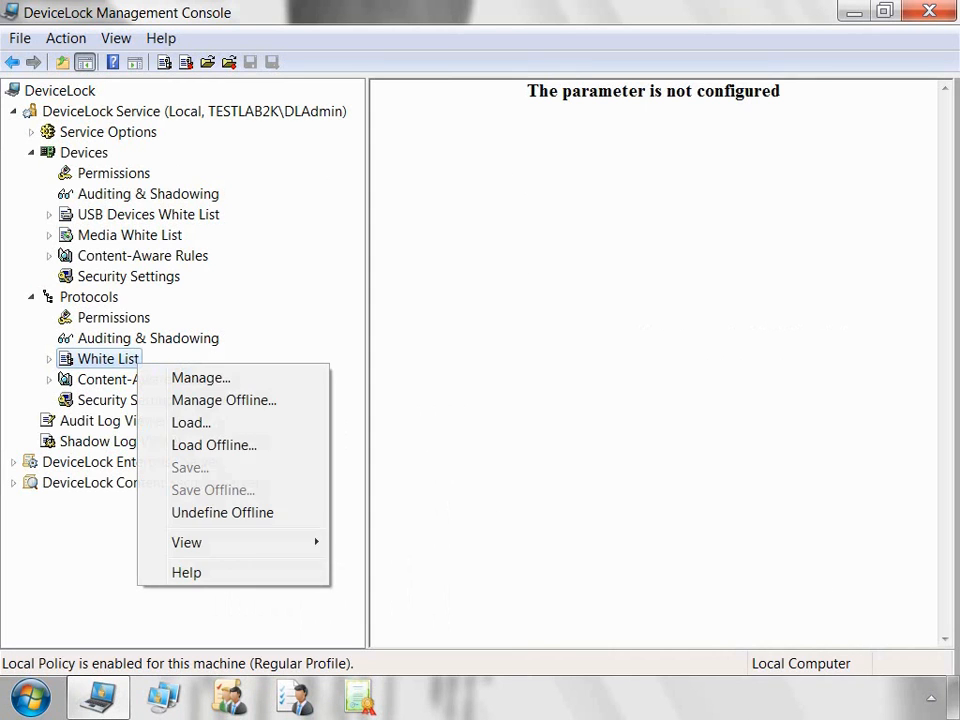
key(Return)
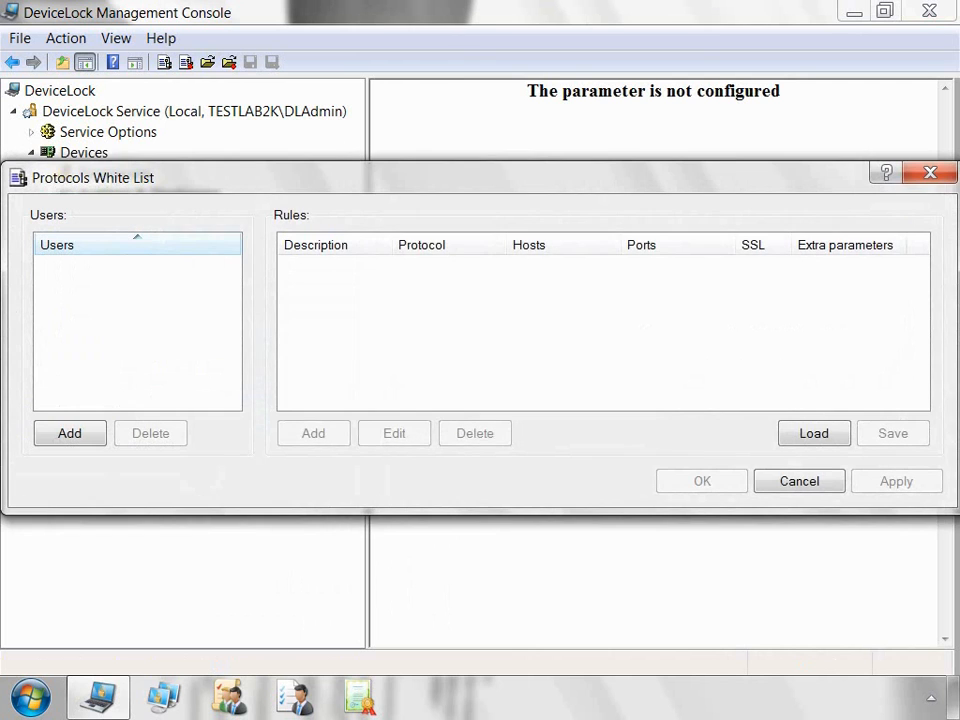
key(Return)
text(dladmin)
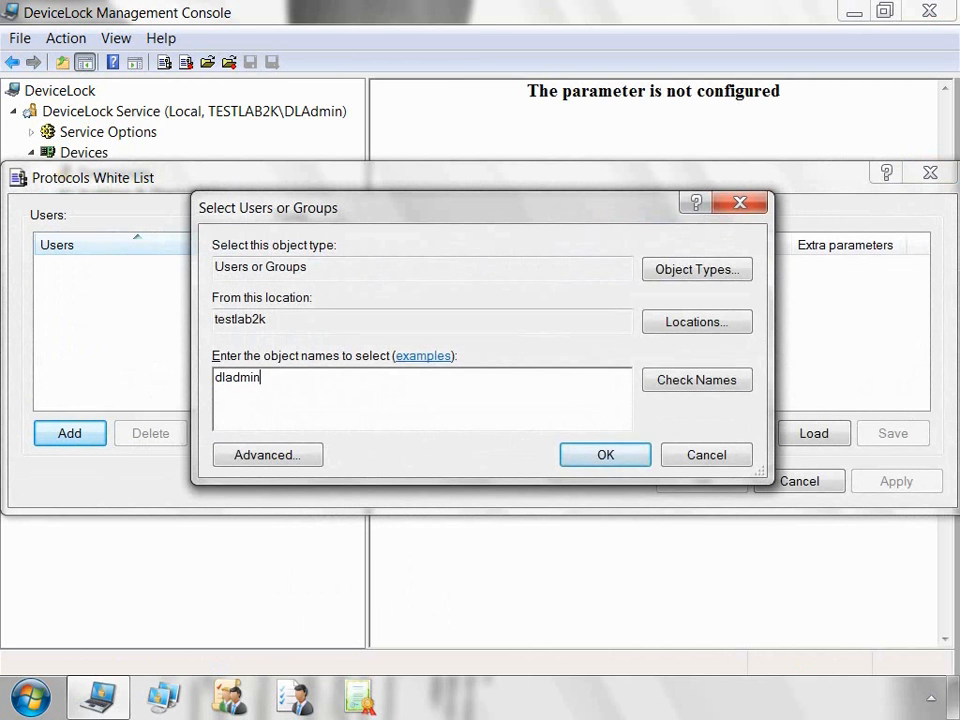
key(Return)
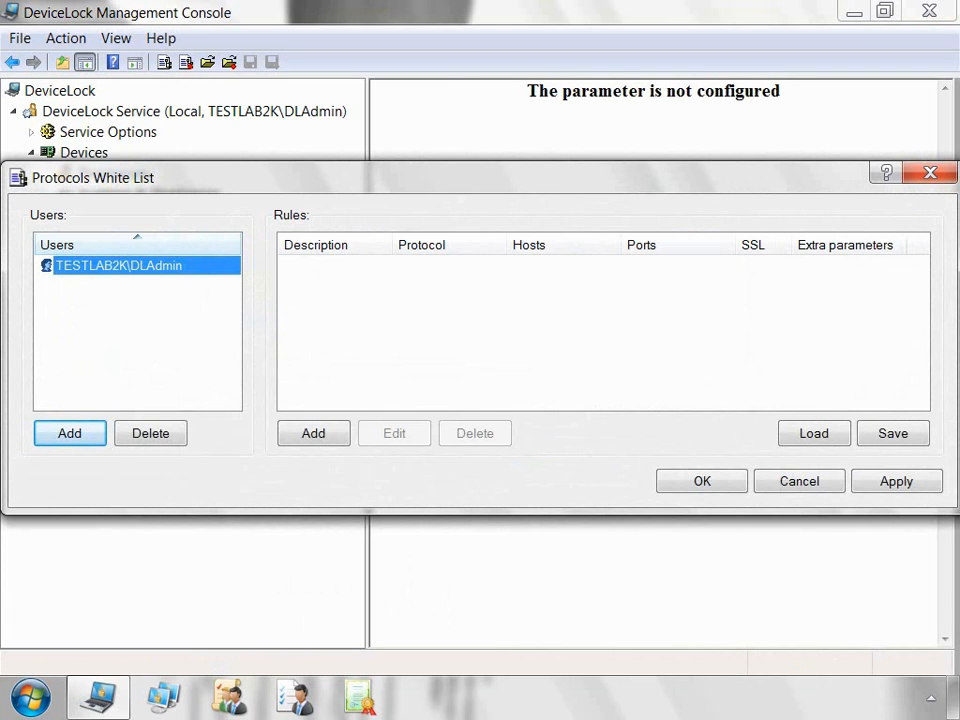
Step: Create Social Networks rule 'rule1' allowing Facebook, LiveJournal and Twitter
click(313, 433)
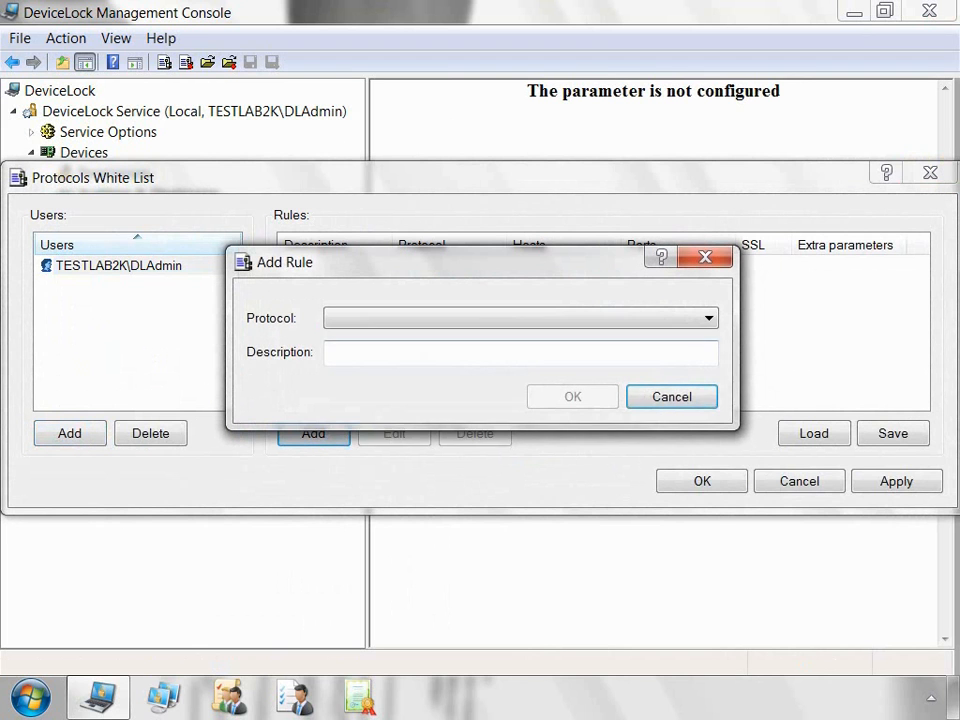
click(708, 318)
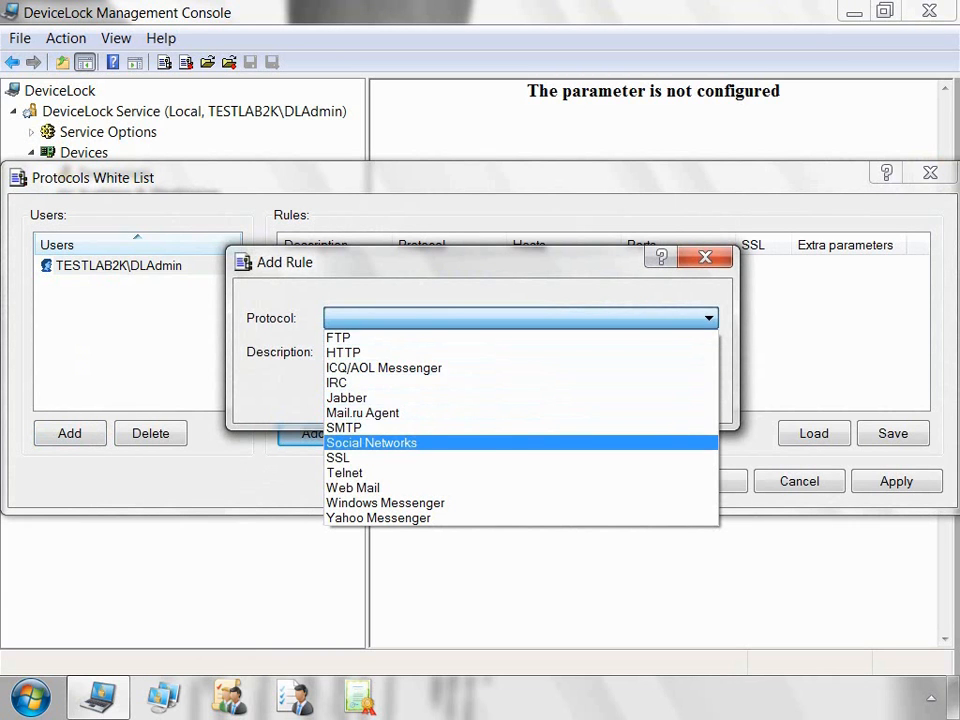
click(507, 443)
key(Tab)
text(rule1)
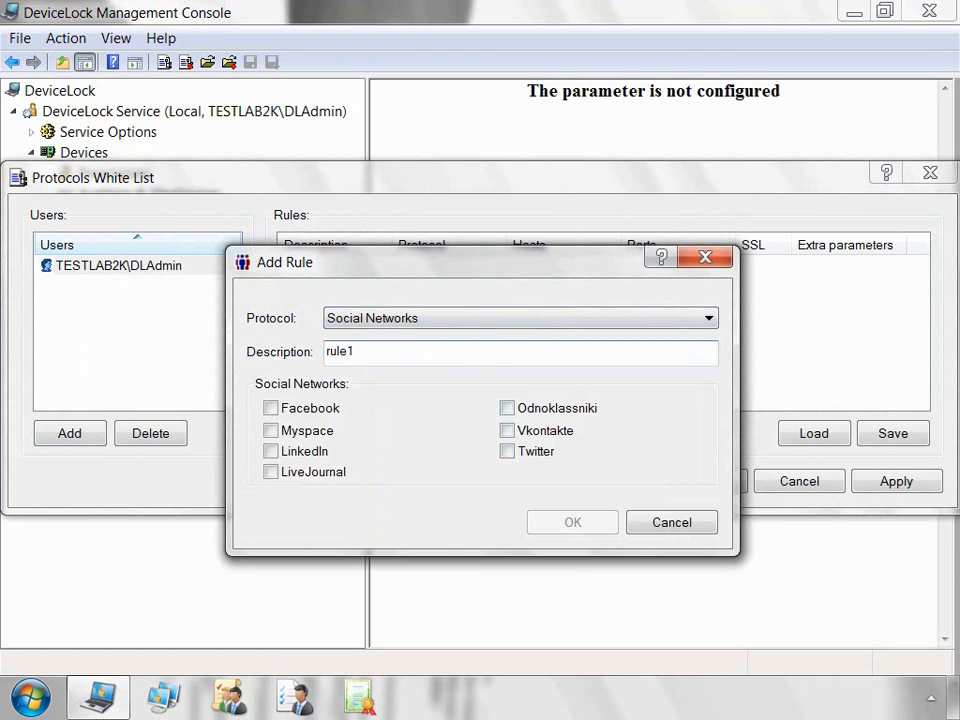
click(271, 408)
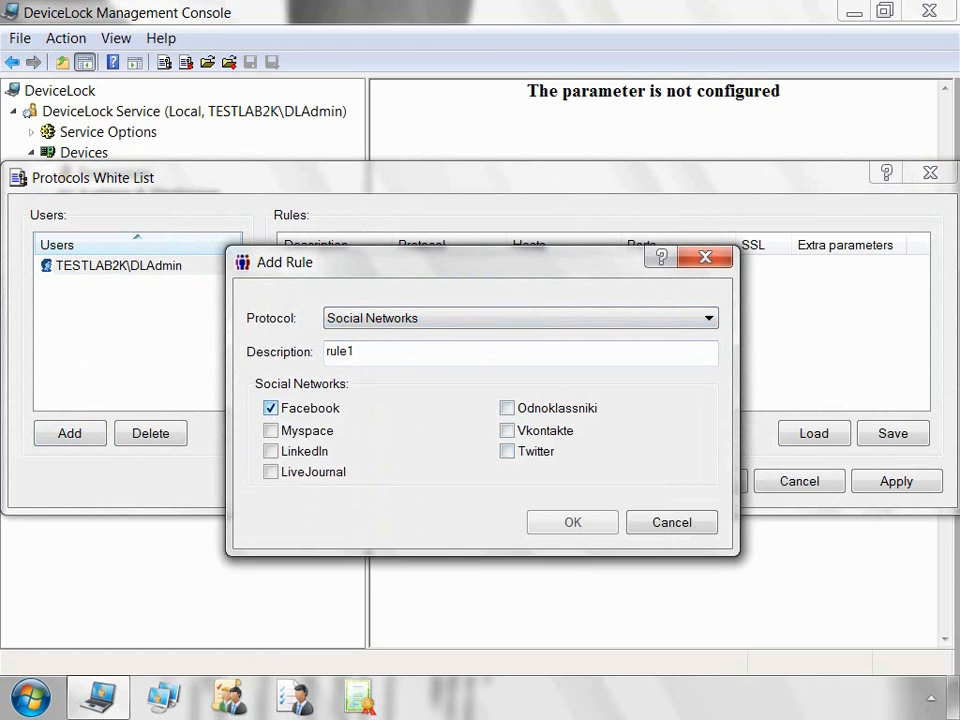
click(271, 472)
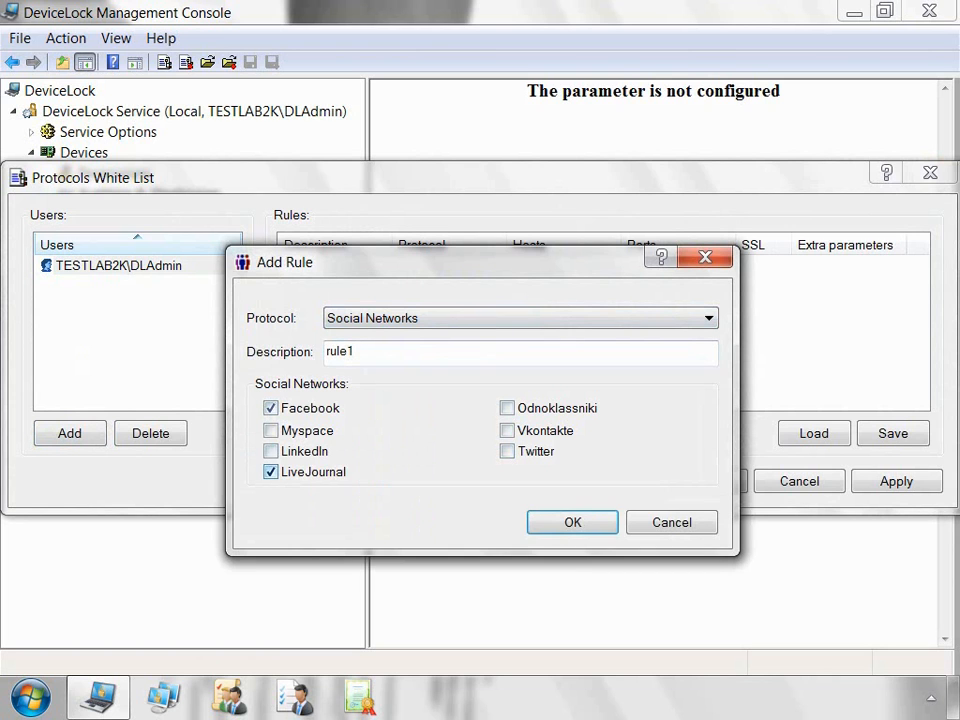
click(508, 451)
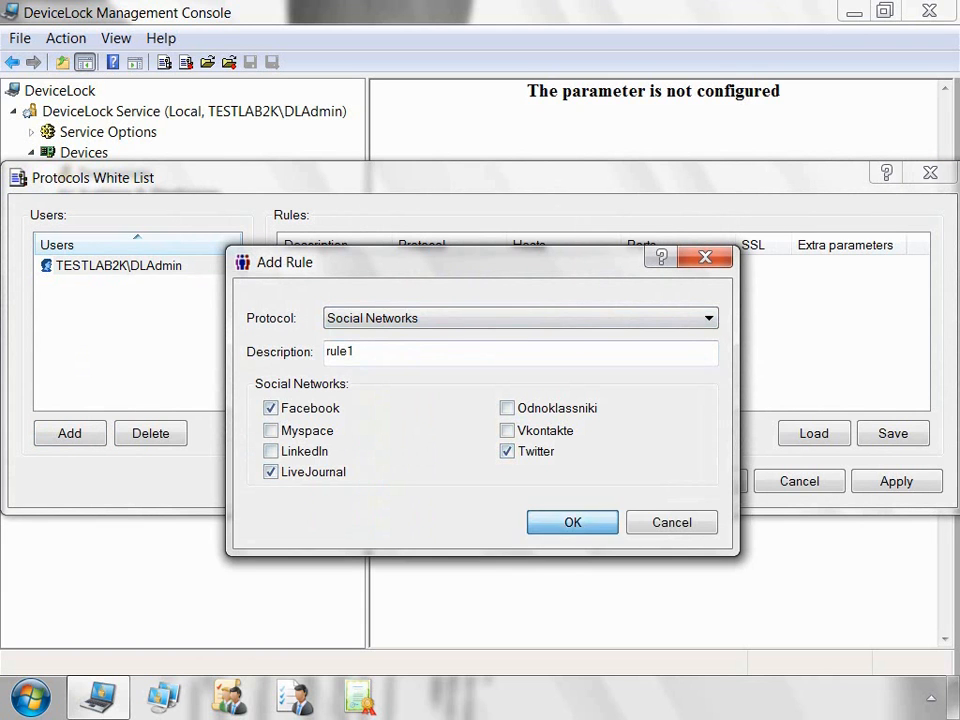
key(Return)
Step: Review rule1's hosts, apply the Protocols White List, and inspect its admin user entry
click(564, 266)
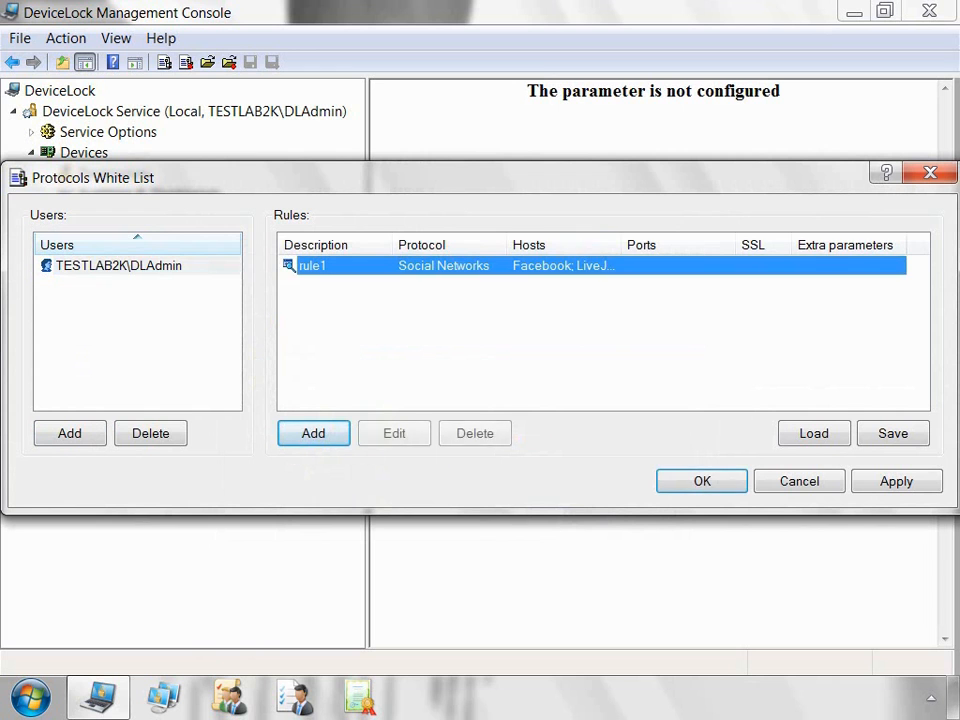
double_click(621, 245)
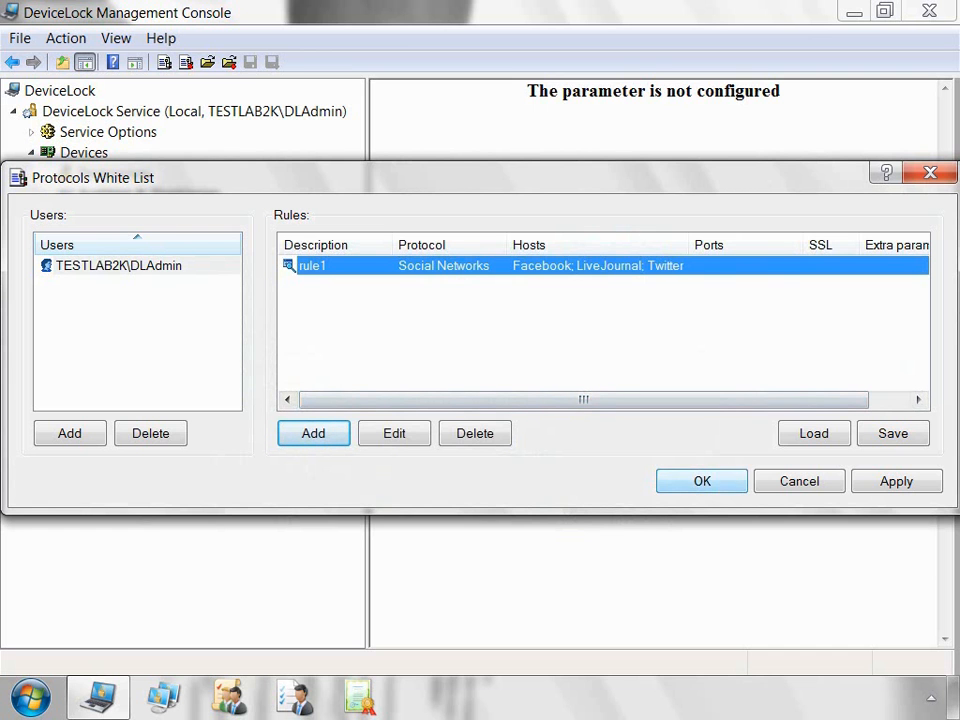
right_click(681, 346)
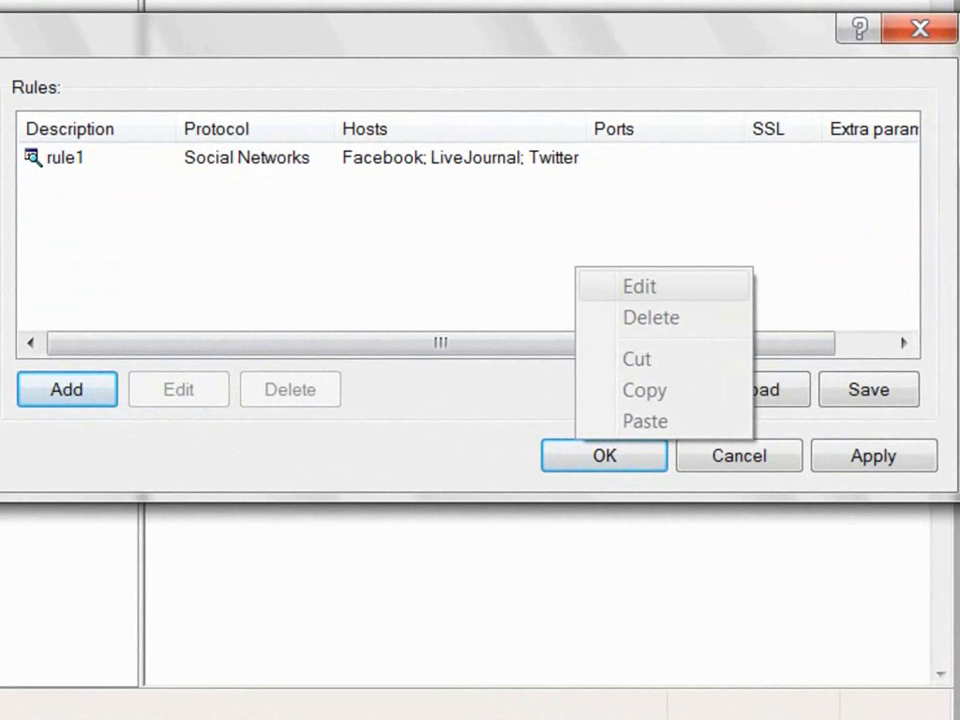
click(605, 456)
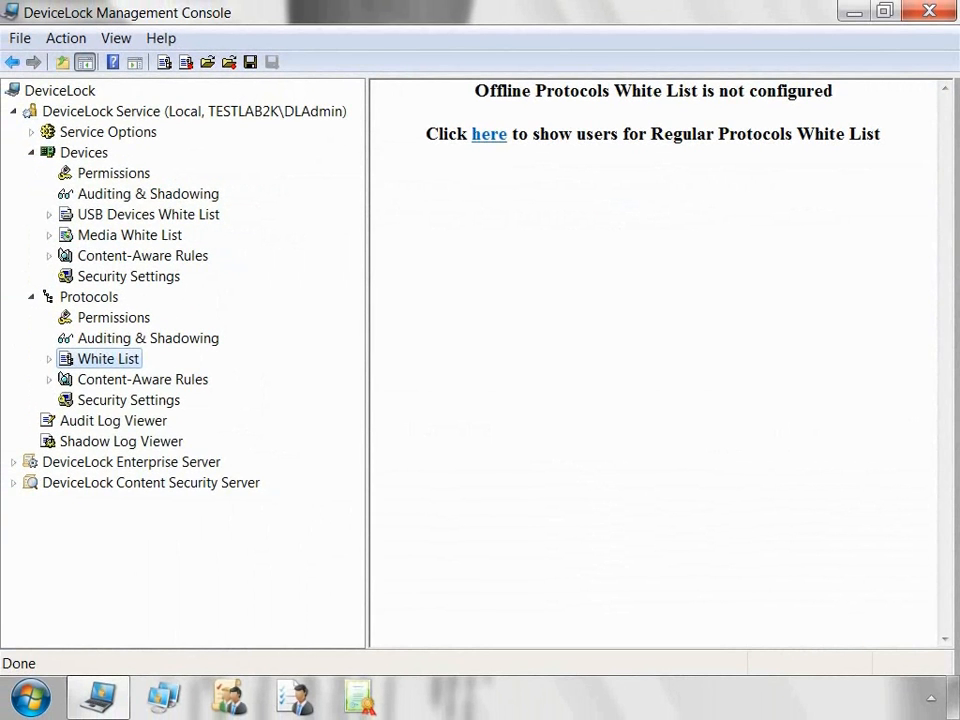
right_click(95, 358)
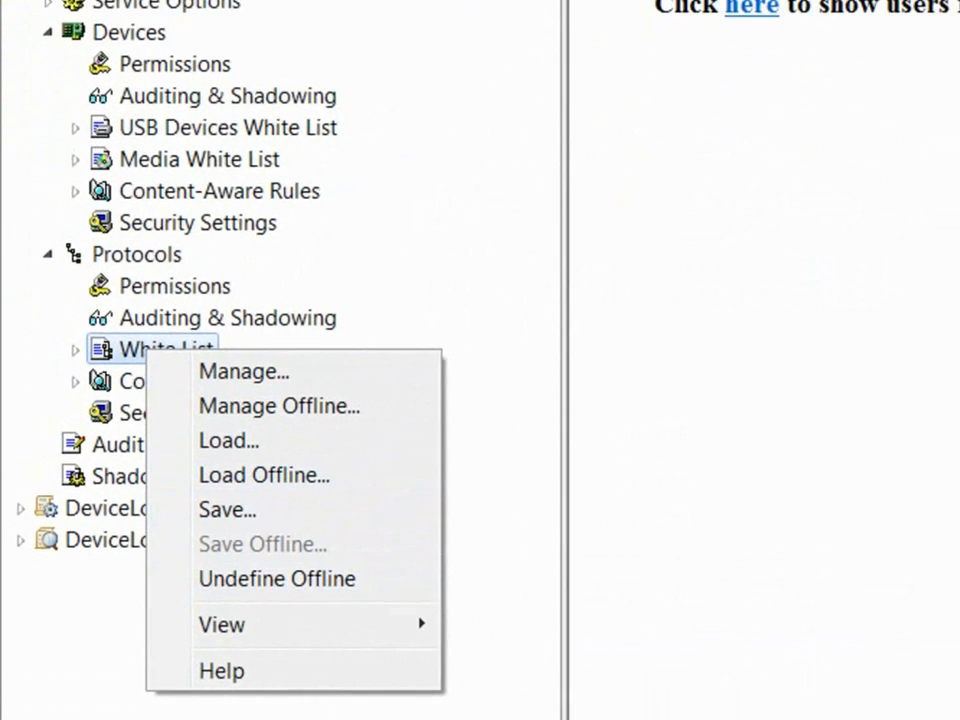
click(289, 587)
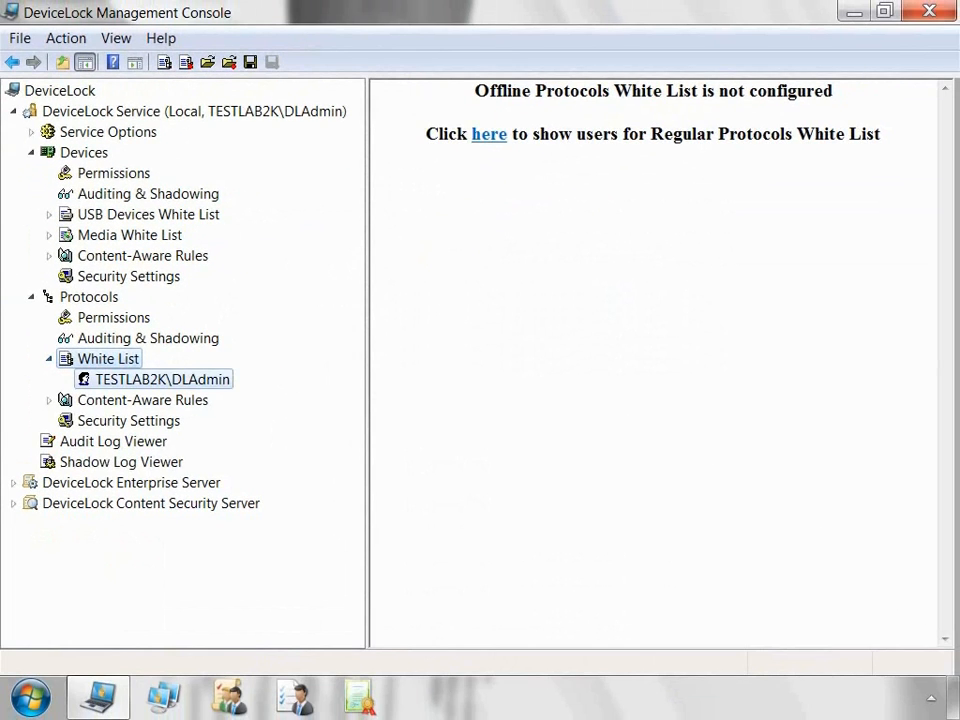
right_click(212, 381)
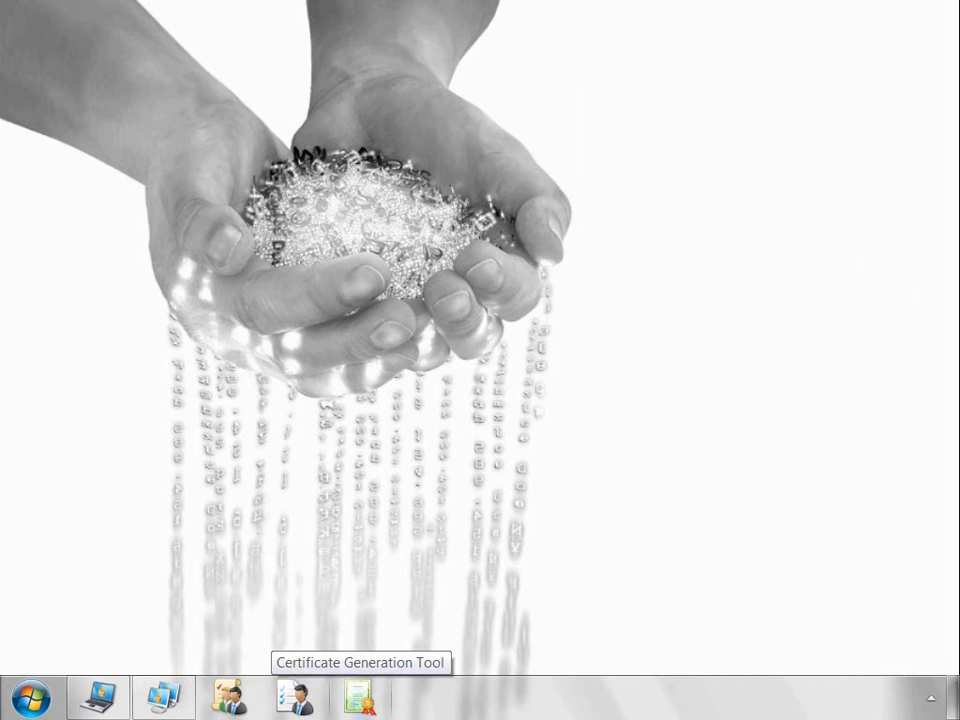
Step: Generate DeviceLock Certificate [14.05.2009 17:08:13] with the default name in the Certificate Generation Tool
click(360, 697)
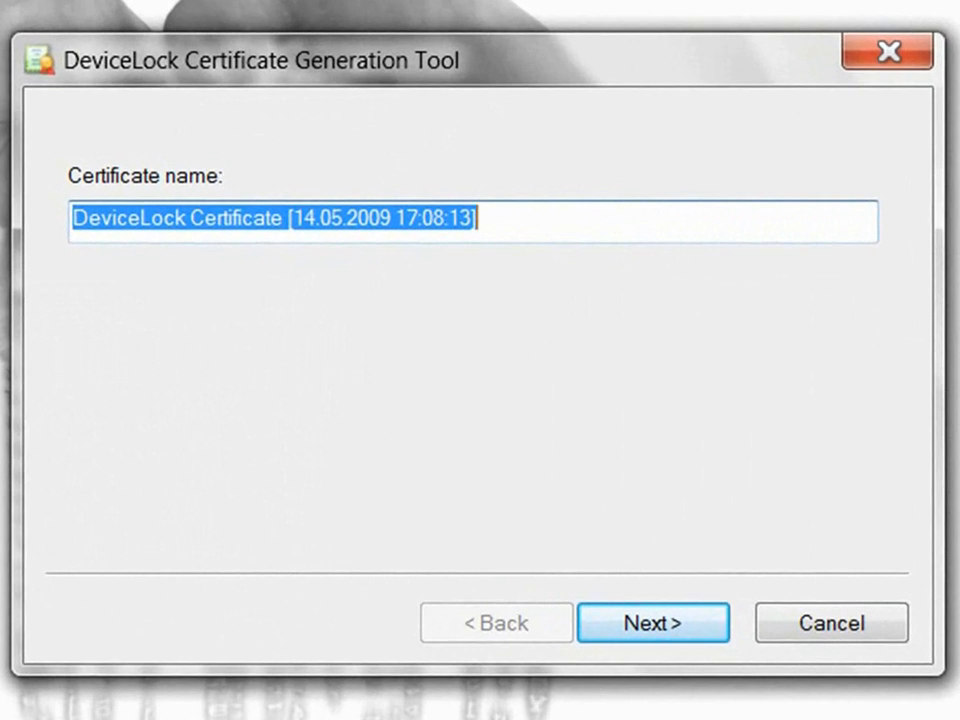
click(606, 539)
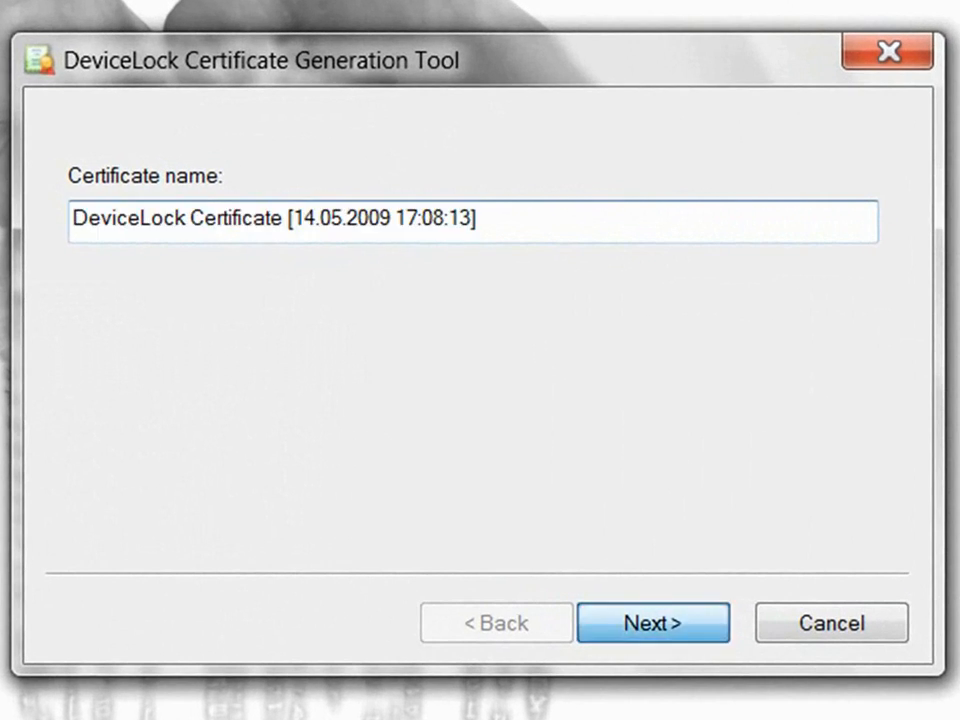
click(653, 623)
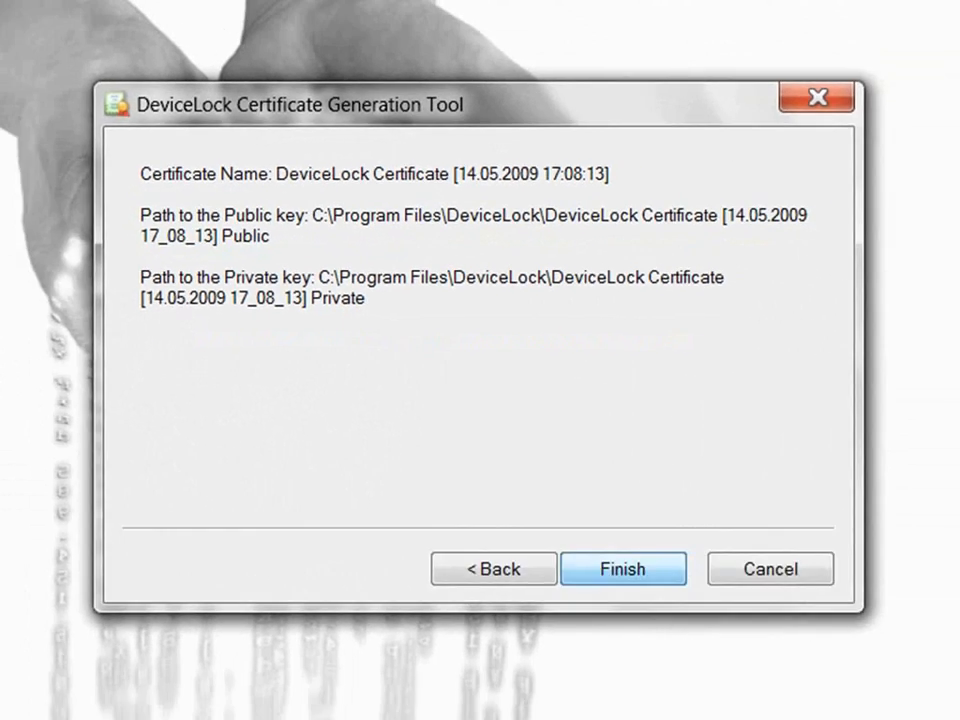
click(653, 623)
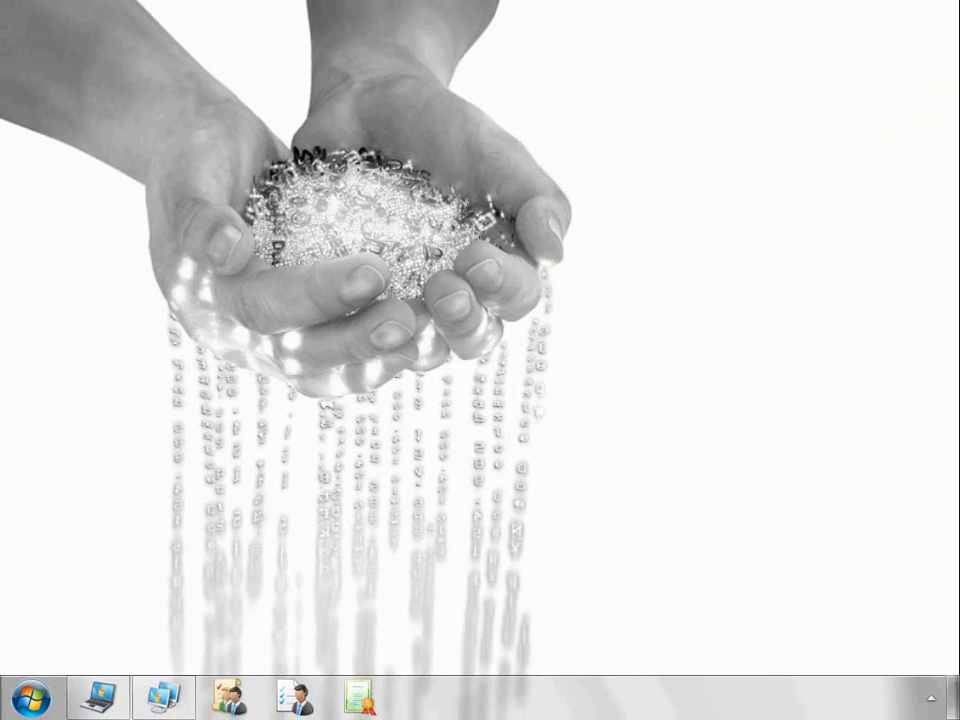
click(98, 697)
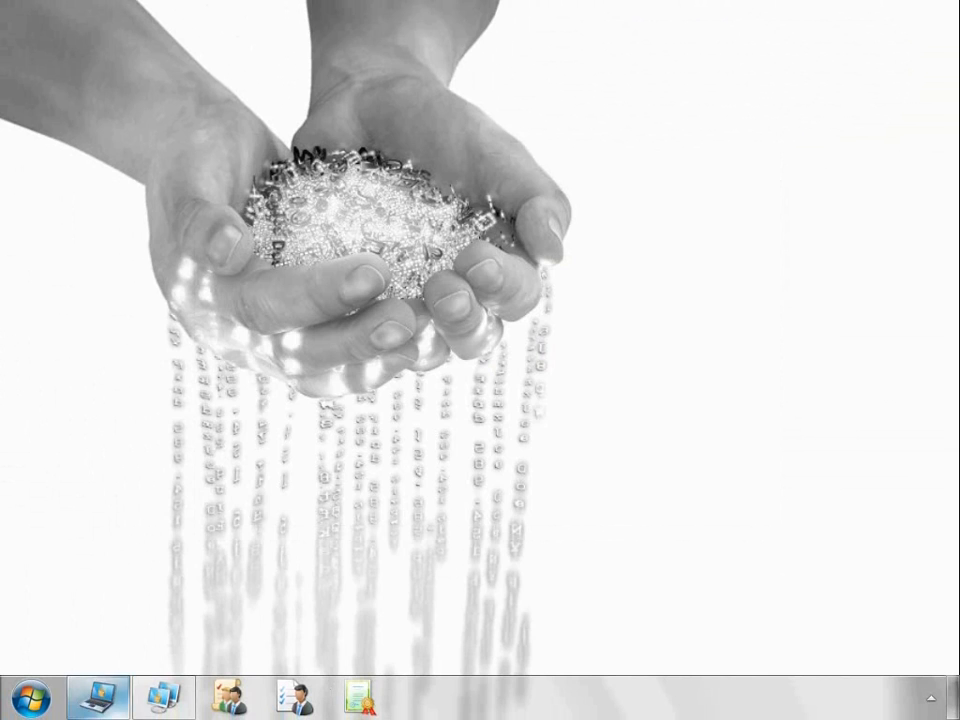
Step: Connect the console to the chosen computer's DeviceLock Service
right_click(257, 68)
click(370, 82)
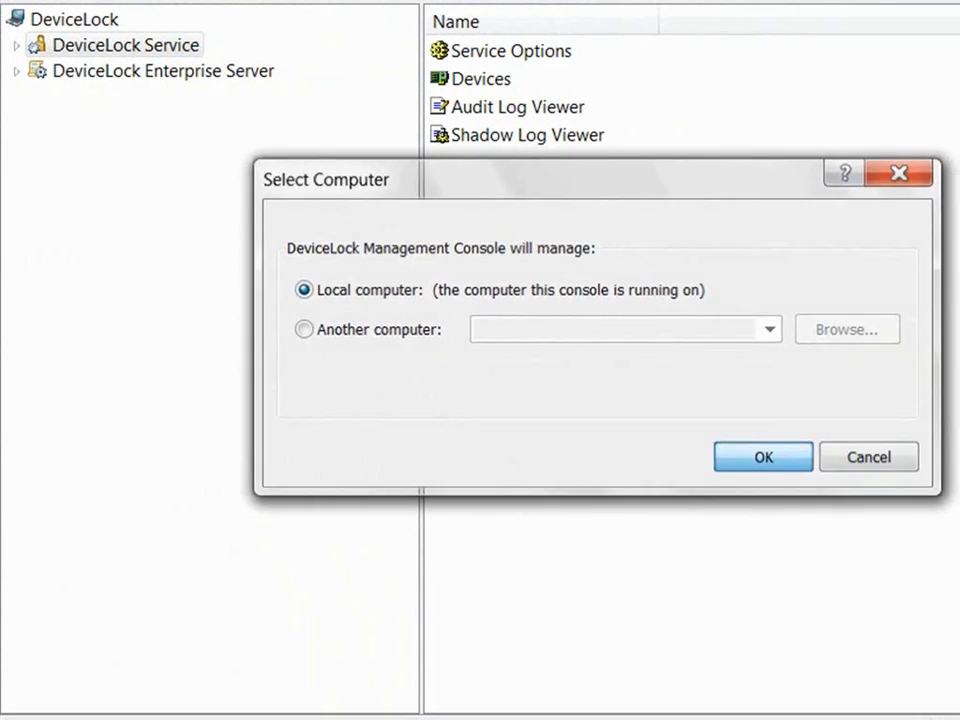
click(763, 457)
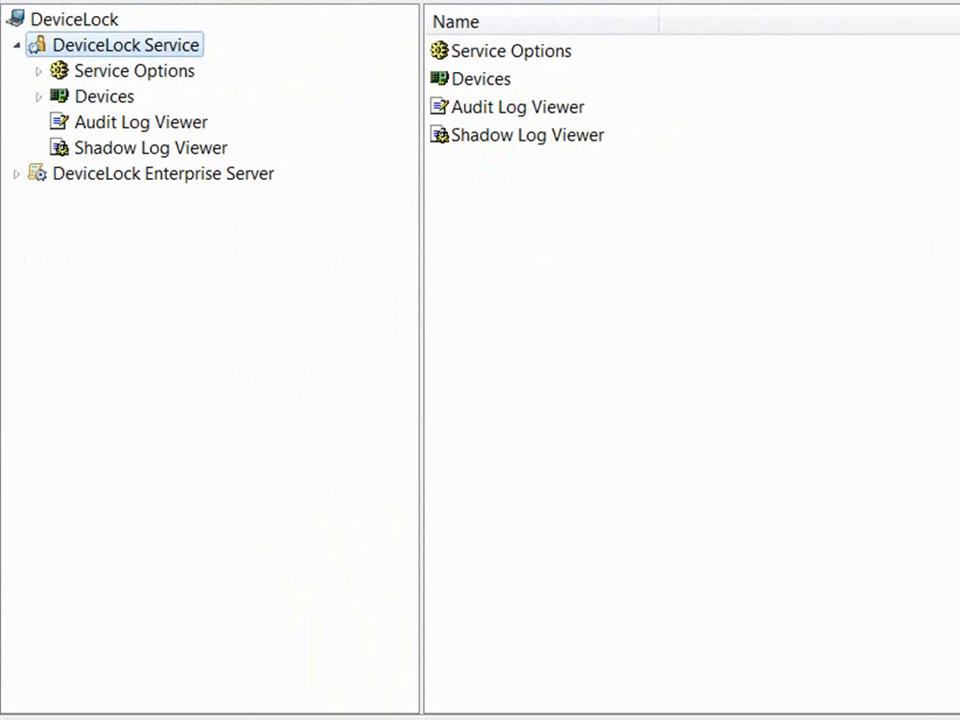
Step: Set the service's DeviceLock certificate to the 17_05_59 public key file
click(134, 71)
double_click(535, 331)
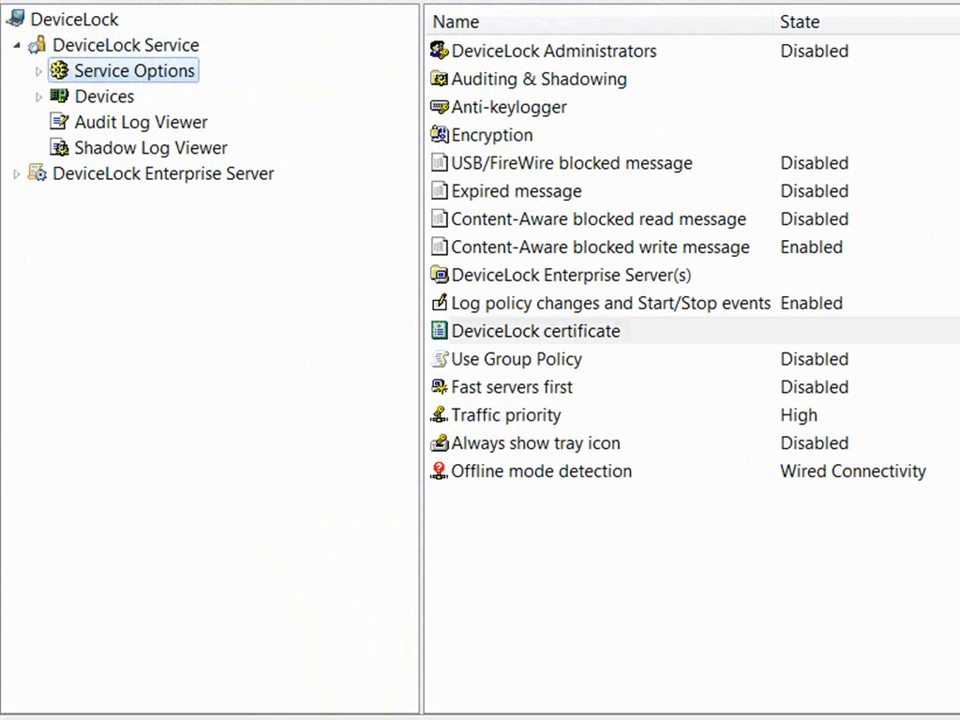
click(726, 326)
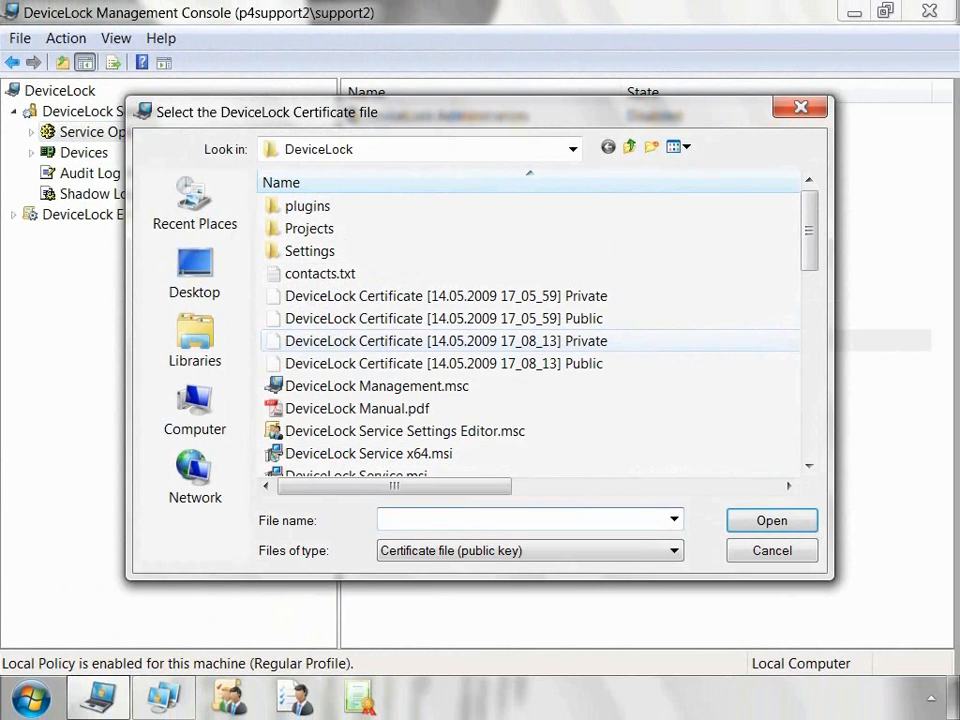
click(444, 319)
click(772, 520)
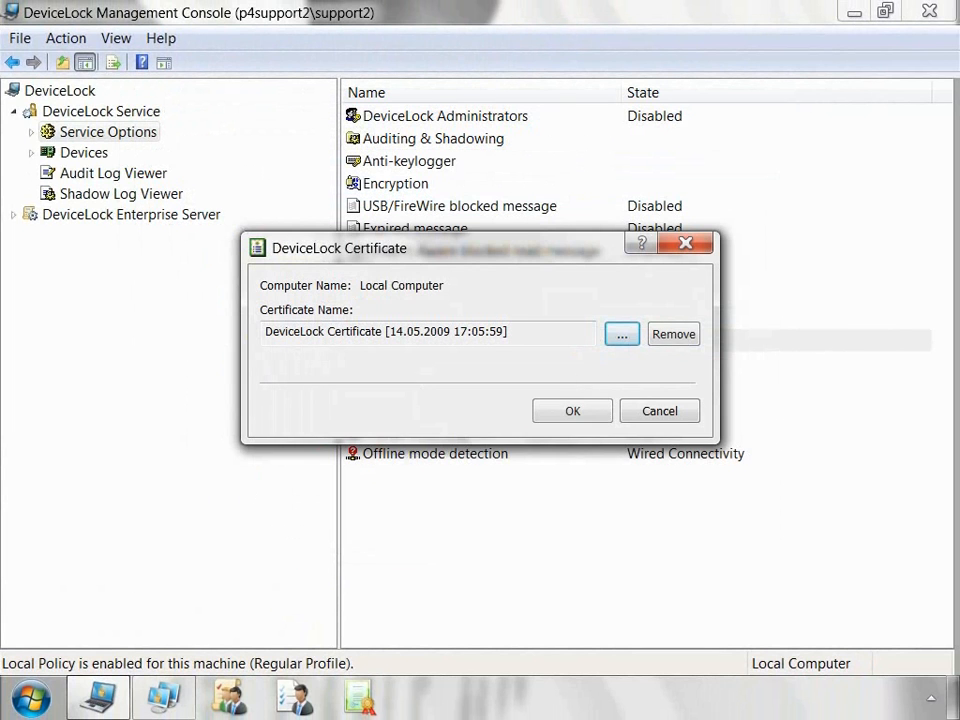
click(572, 411)
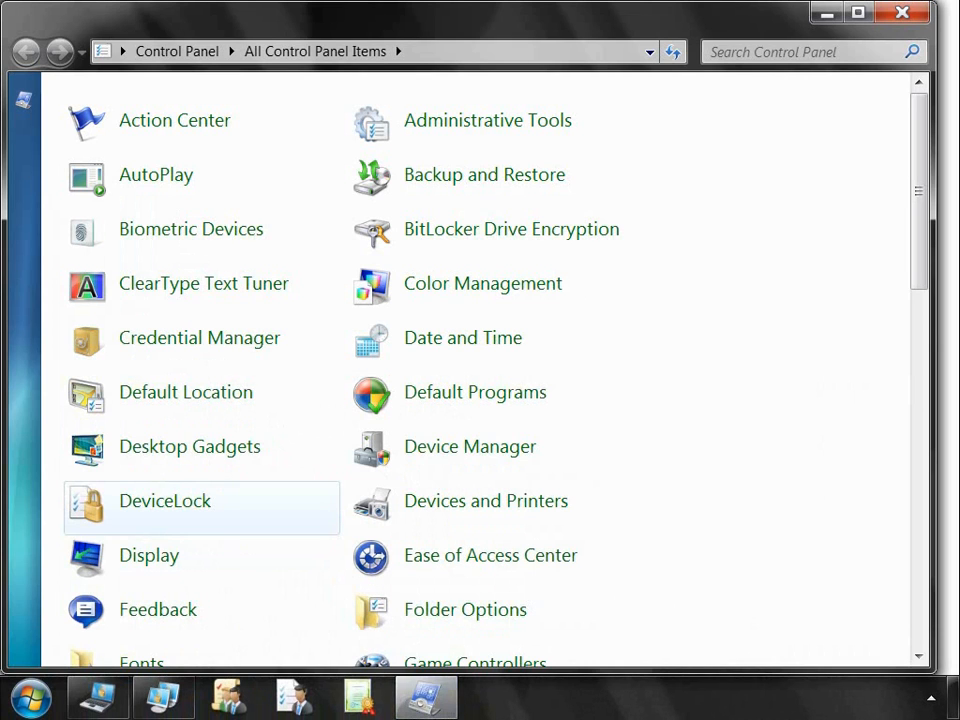
Step: Request temporary white-listing for the USB Mass Storage Device and copy its device code
click(165, 502)
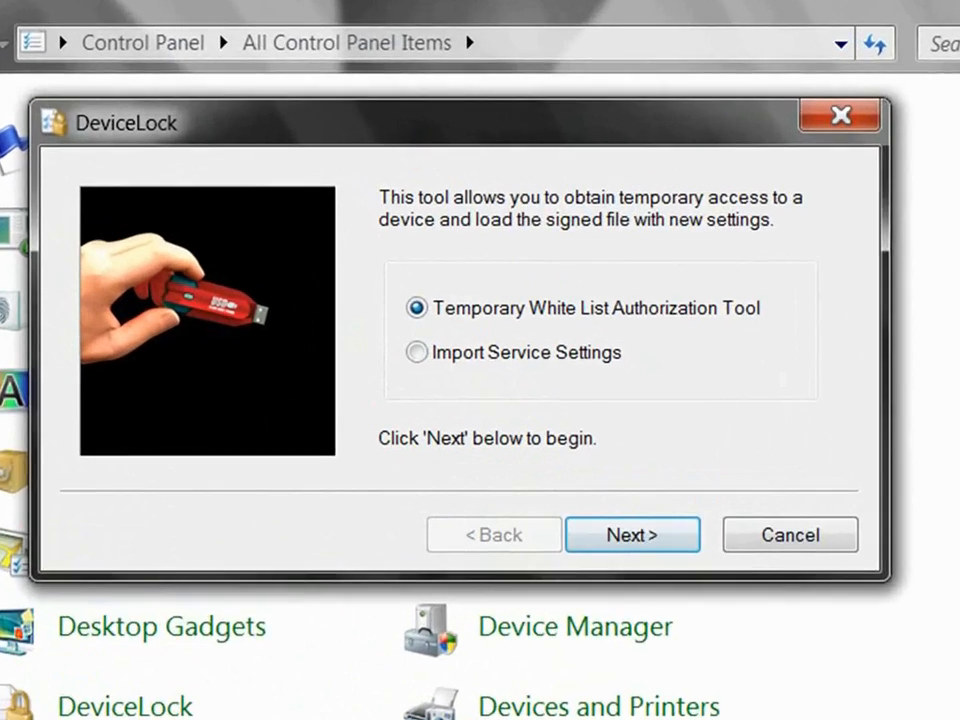
click(508, 384)
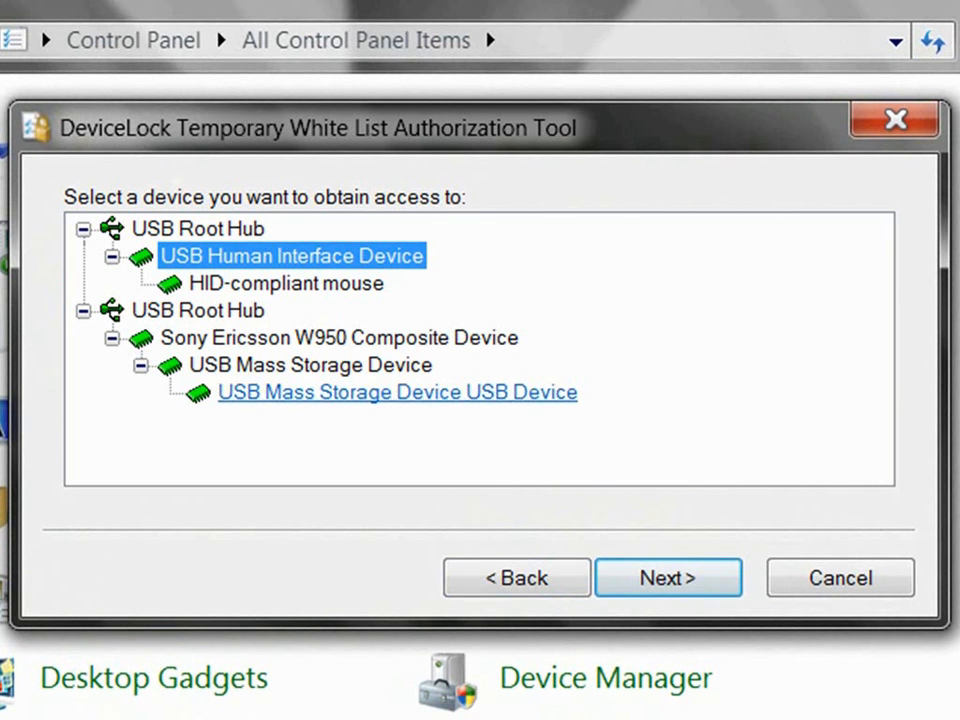
click(397, 392)
key(Return)
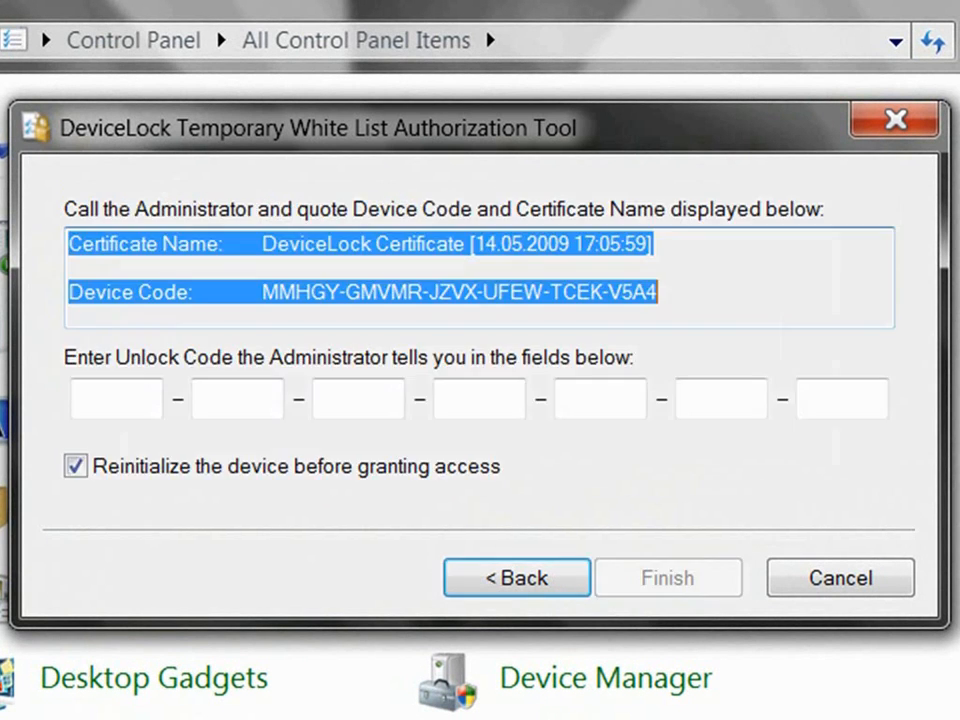
drag(657, 292, 68, 292)
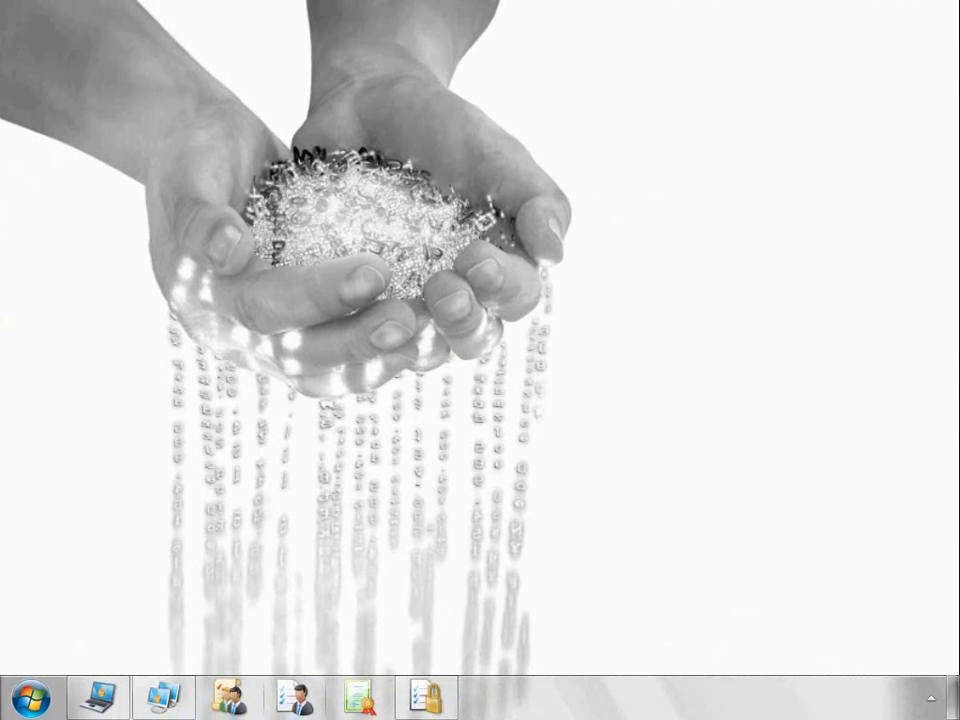
Step: Generate a 60-minute unlock code from the pasted device code and copy it
click(295, 697)
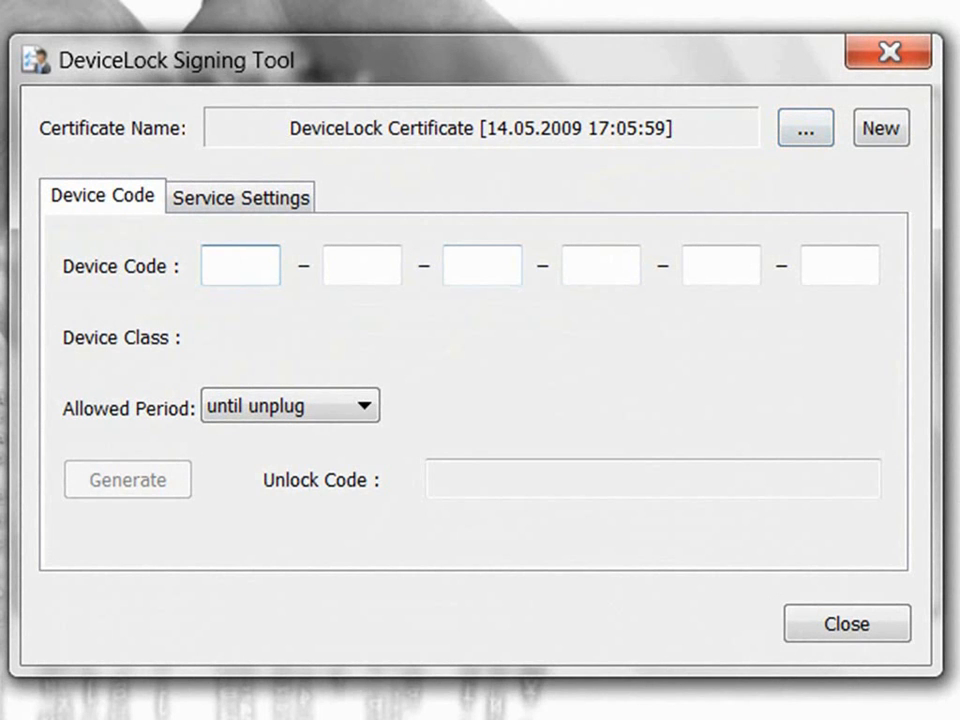
text(MMHGY-GMVMR-JZVX-UFEW-TCEK-V5A4)
click(364, 406)
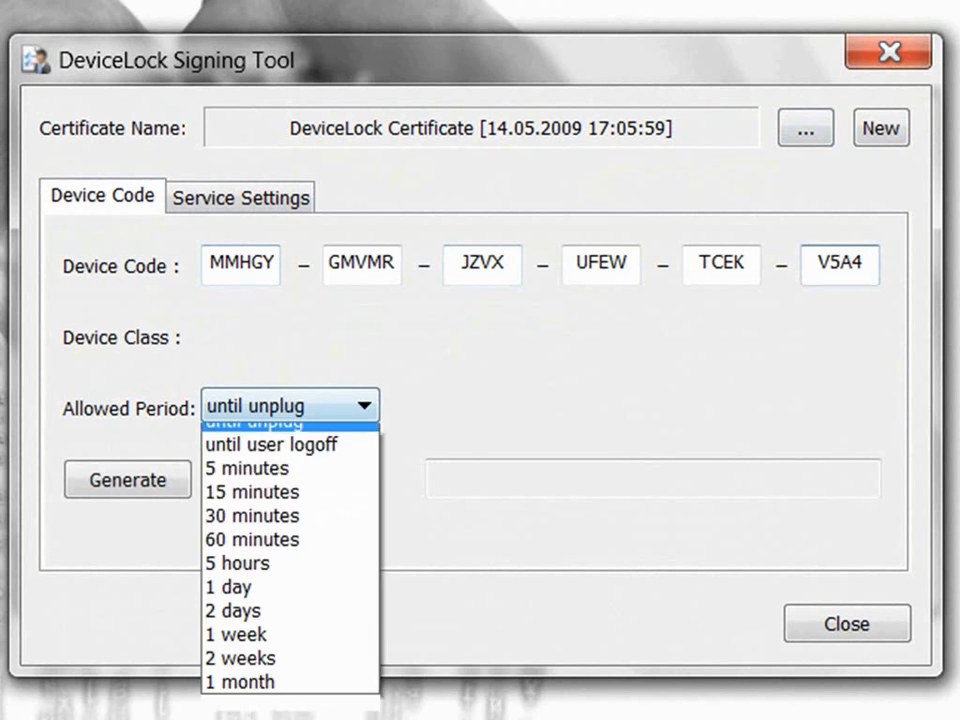
click(256, 555)
click(127, 479)
key(ctrl+c)
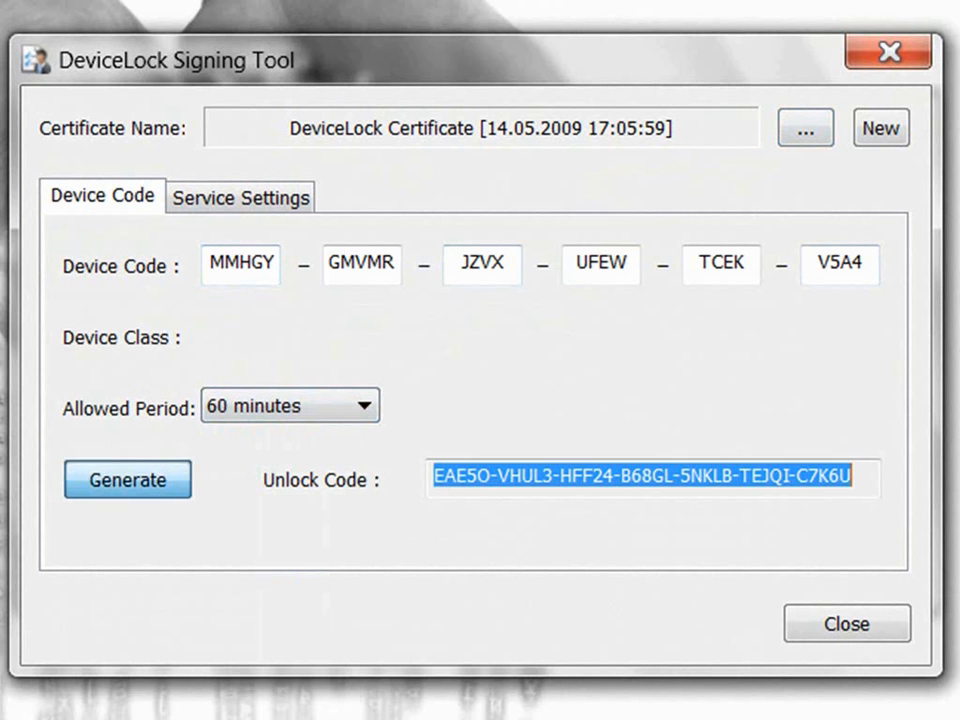
drag(860, 476, 431, 476)
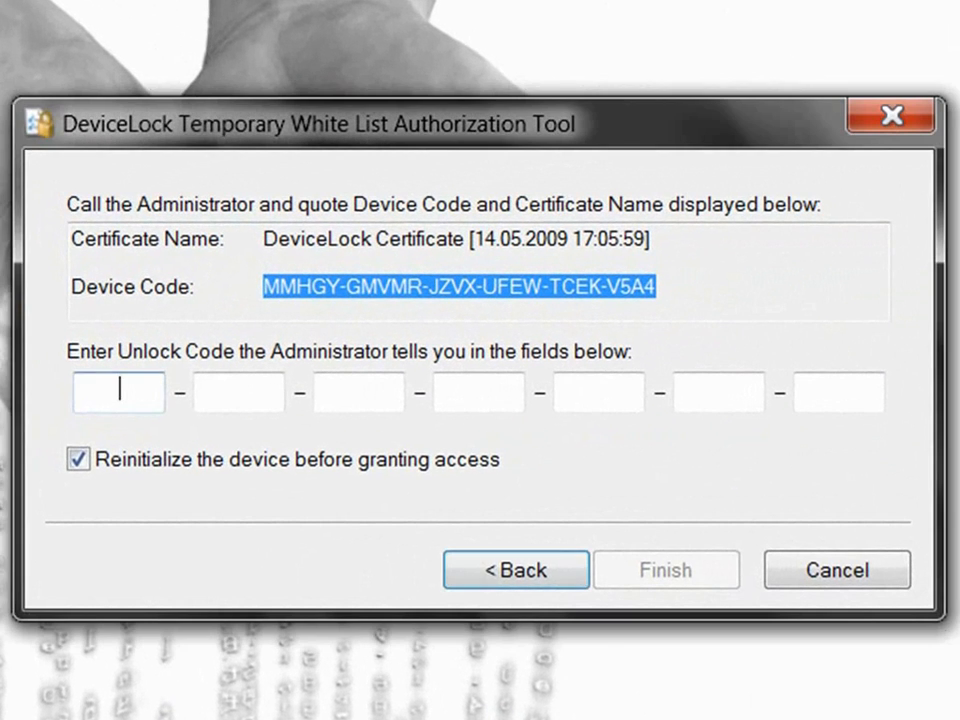
Step: Enter the unlock code to free the USB device for 60 minutes and dismiss the confirmation
key(ctrl+v)
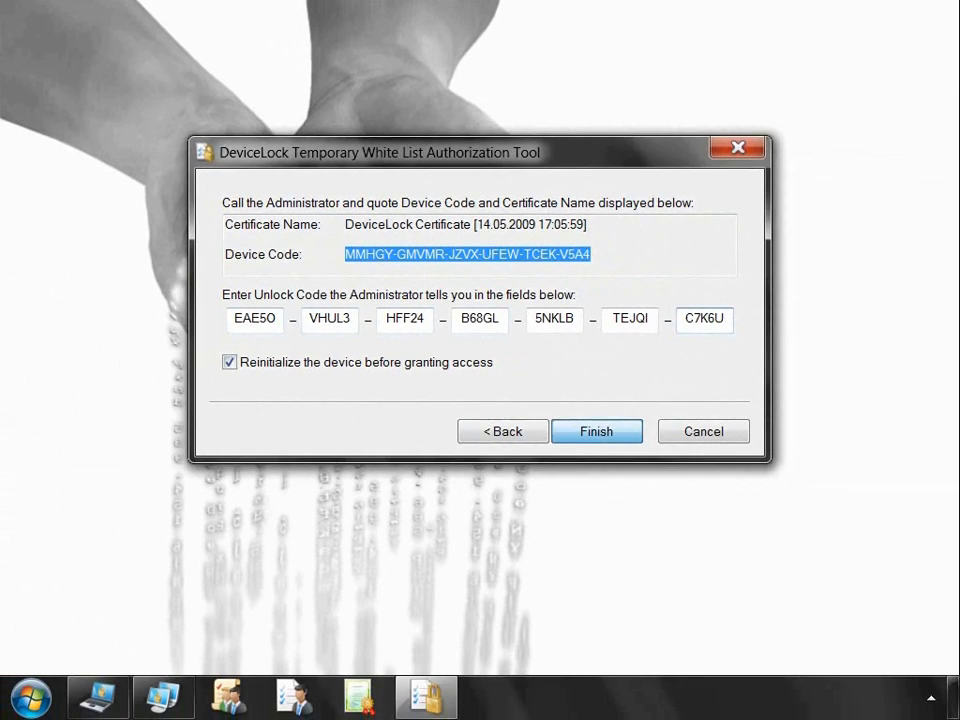
click(597, 431)
key(Return)
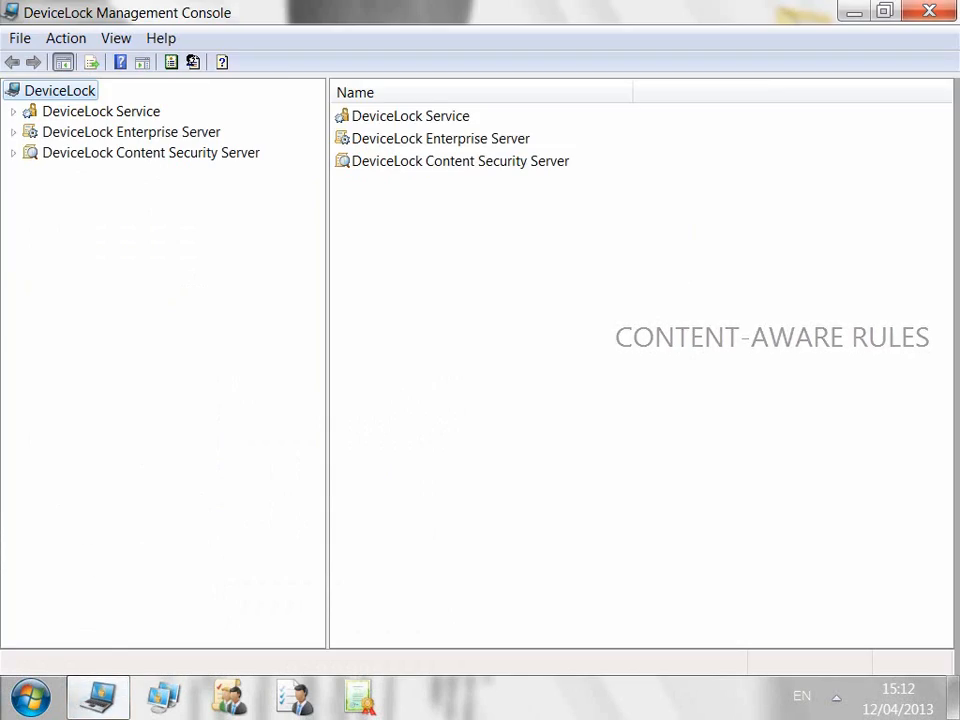
Step: Connect the DeviceLock Service to the local computer
right_click(140, 112)
click(205, 126)
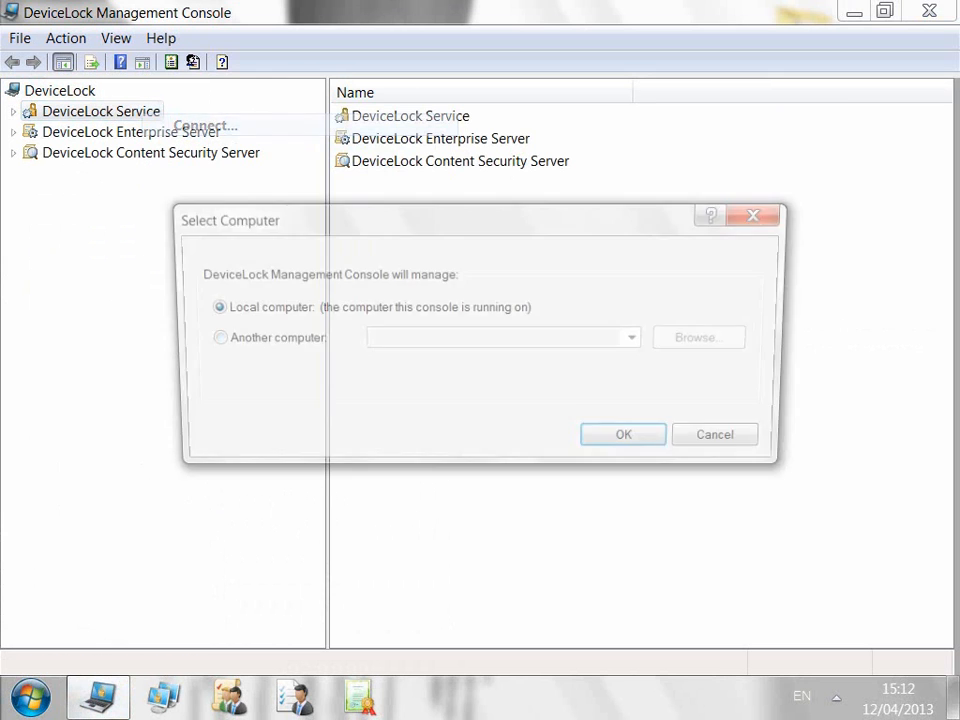
click(632, 443)
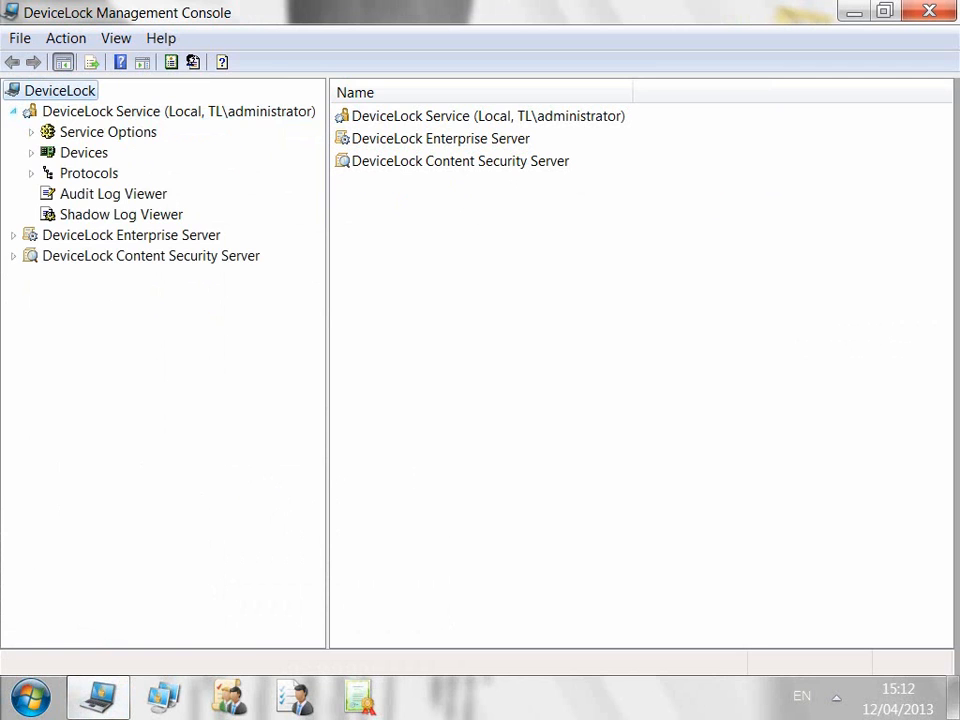
Step: Under Devices, view Everyone's content-aware rules and open the Content-Aware Rules manager
click(31, 153)
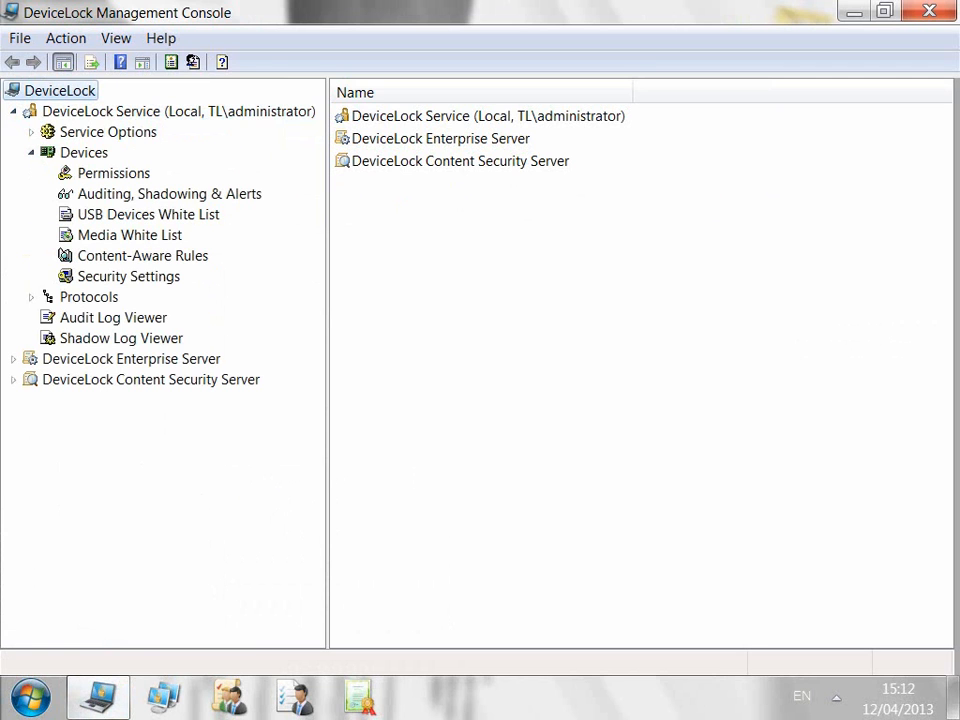
click(143, 256)
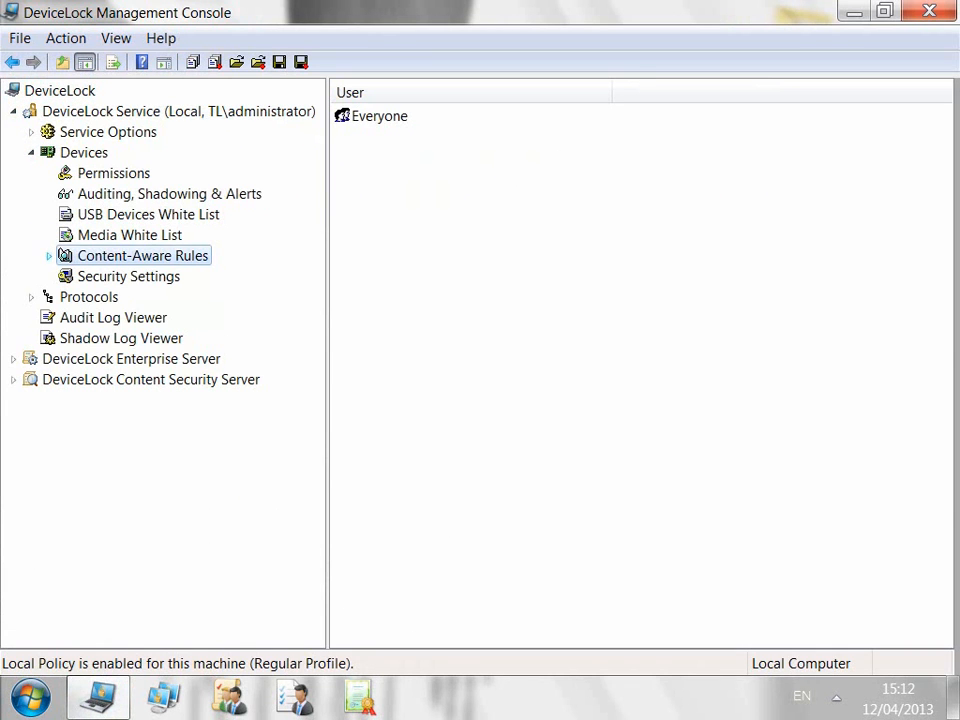
click(49, 256)
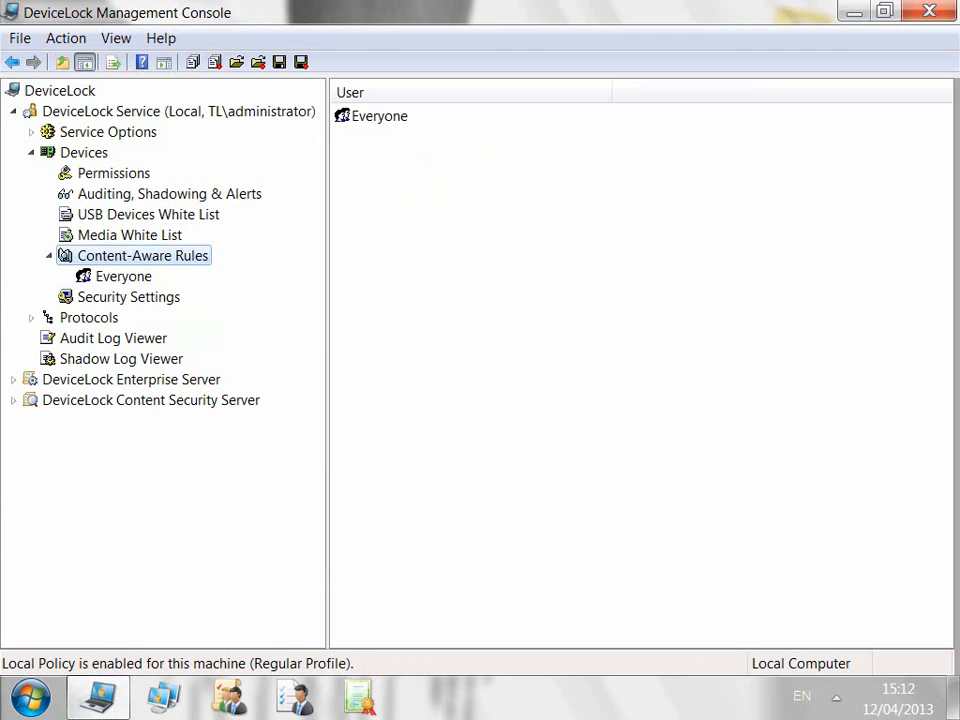
click(123, 277)
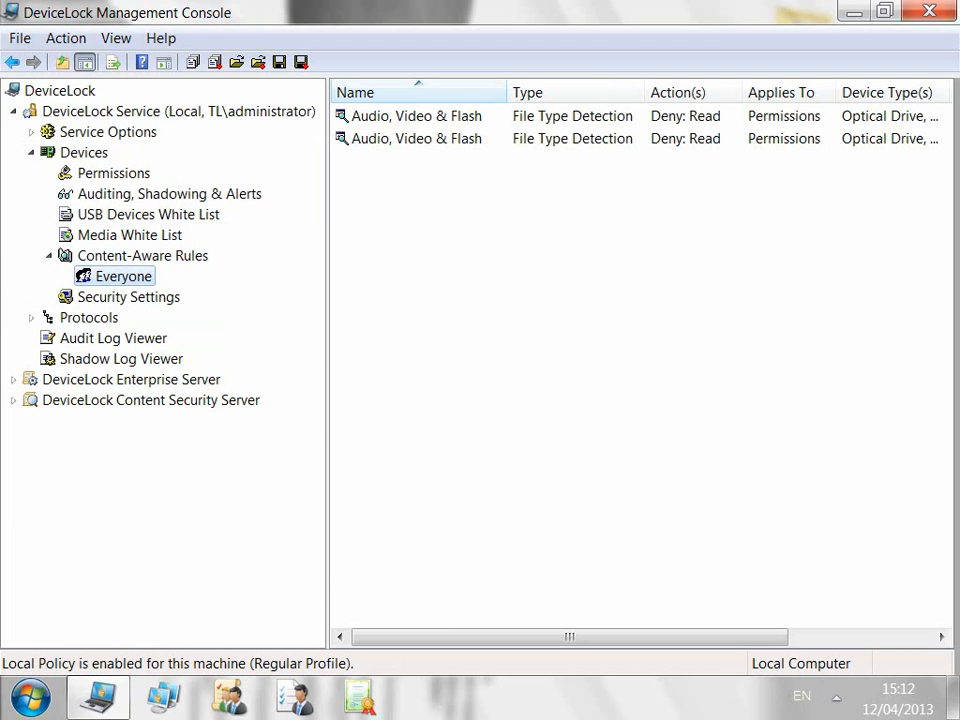
right_click(180, 258)
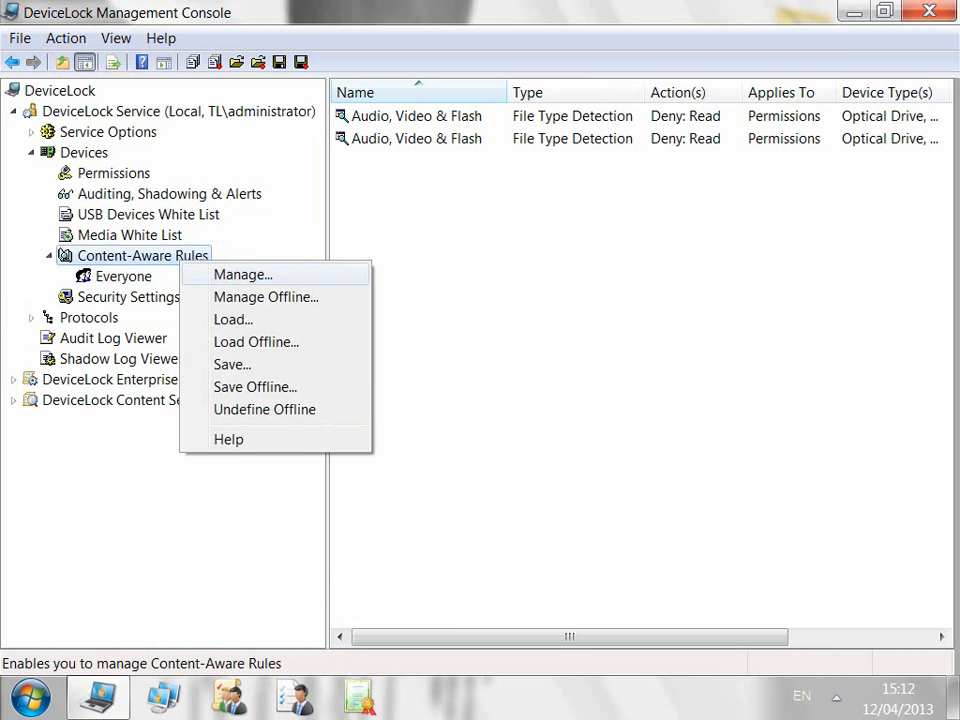
click(225, 272)
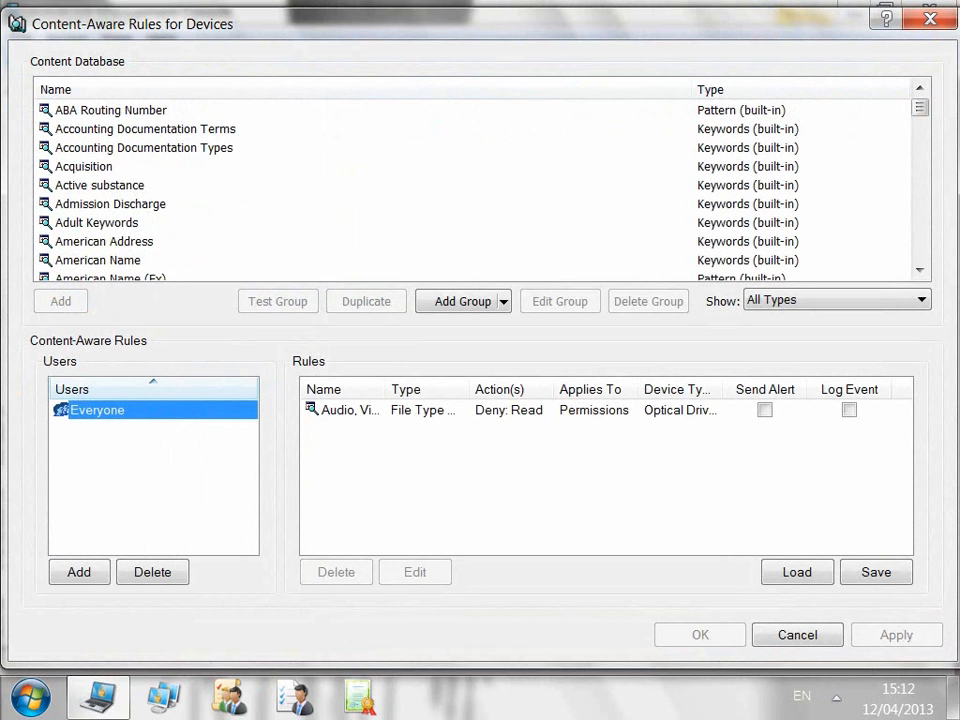
Step: Filter the content database by File Type Detection, then Keywords, then Pattern groups
click(921, 300)
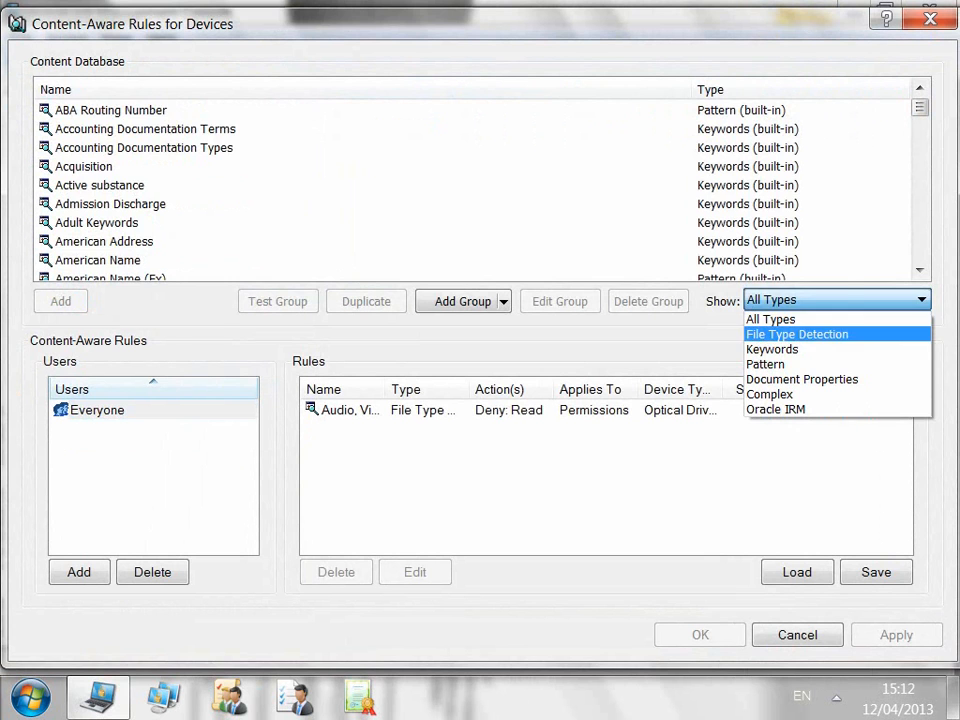
click(797, 335)
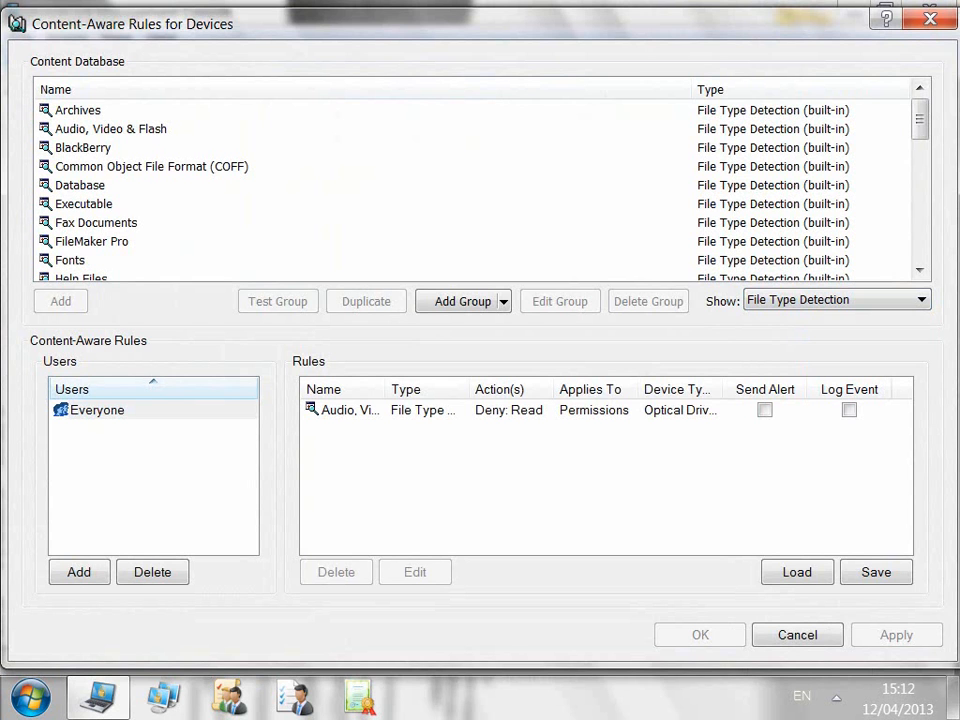
click(921, 300)
click(797, 349)
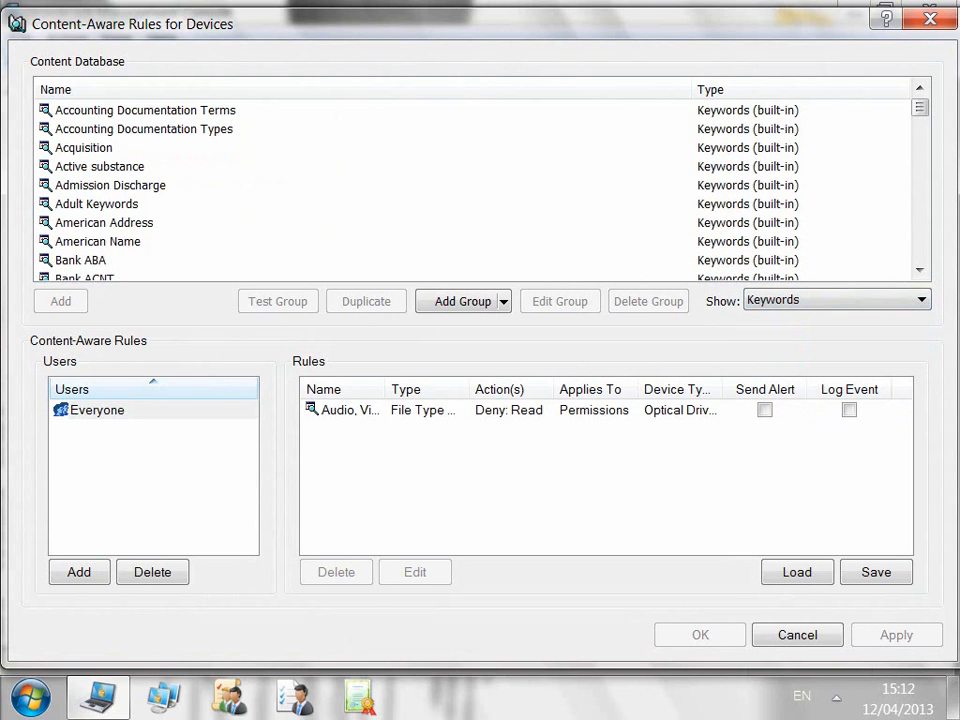
click(921, 300)
click(780, 362)
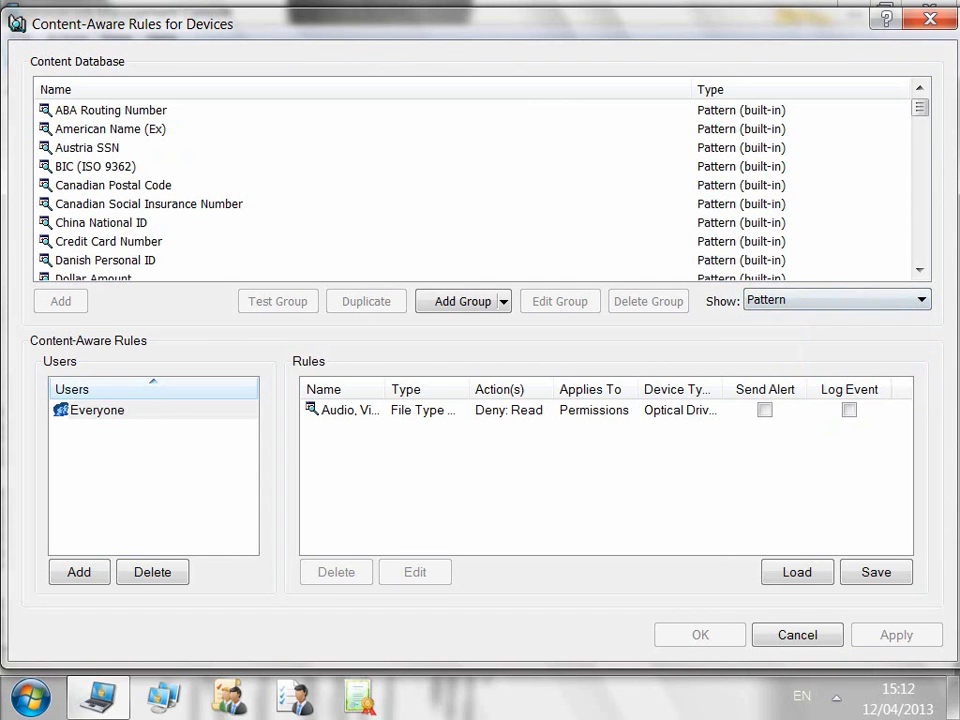
Step: Show Document Properties groups, select PasswordProtected, and bring up the Add Group choices
click(921, 300)
click(835, 377)
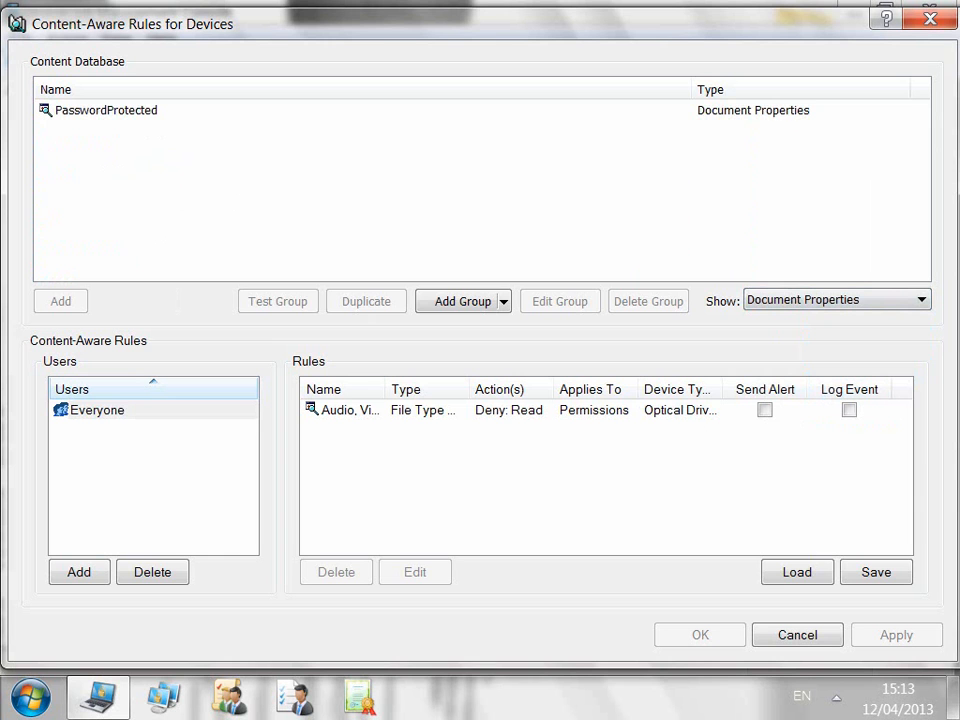
click(106, 110)
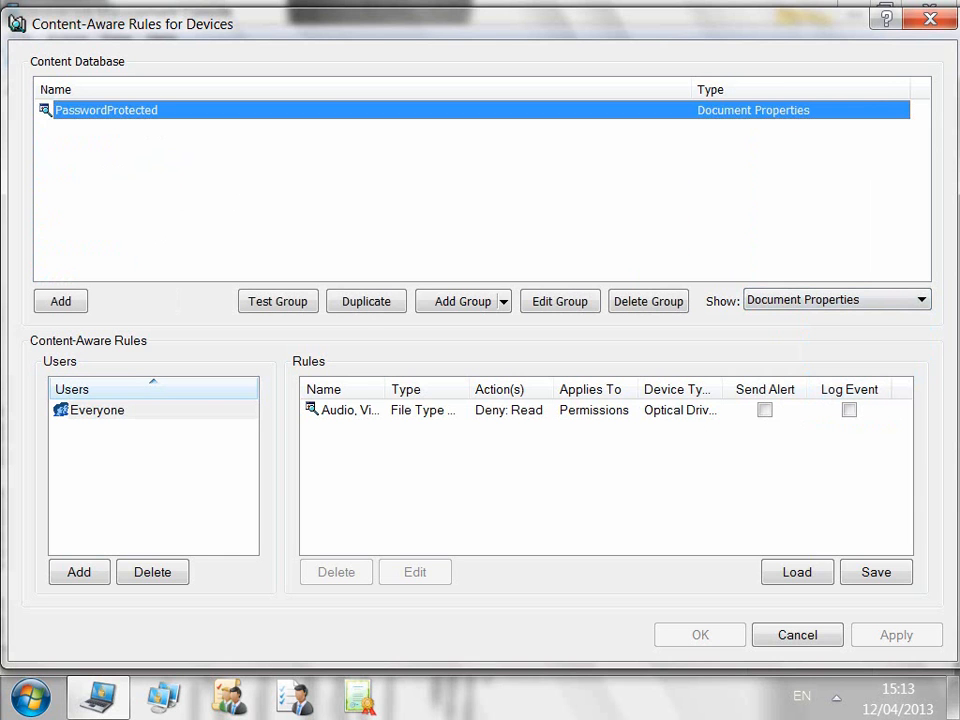
click(463, 301)
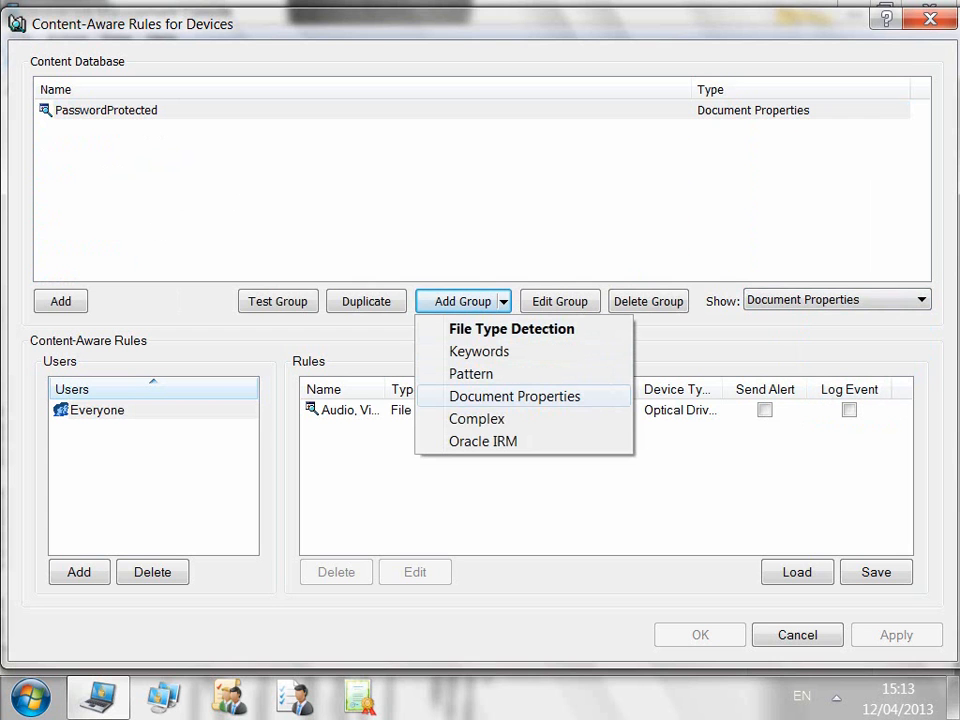
Step: Start a Document Properties group, toggle Password protected on and off, then cancel it
click(515, 396)
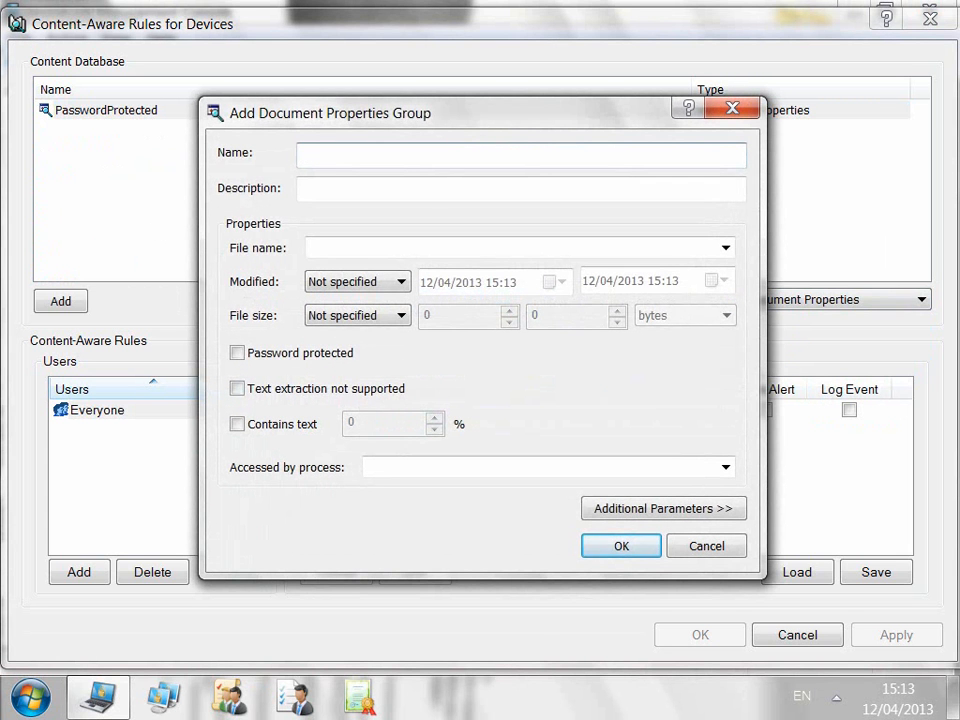
click(237, 352)
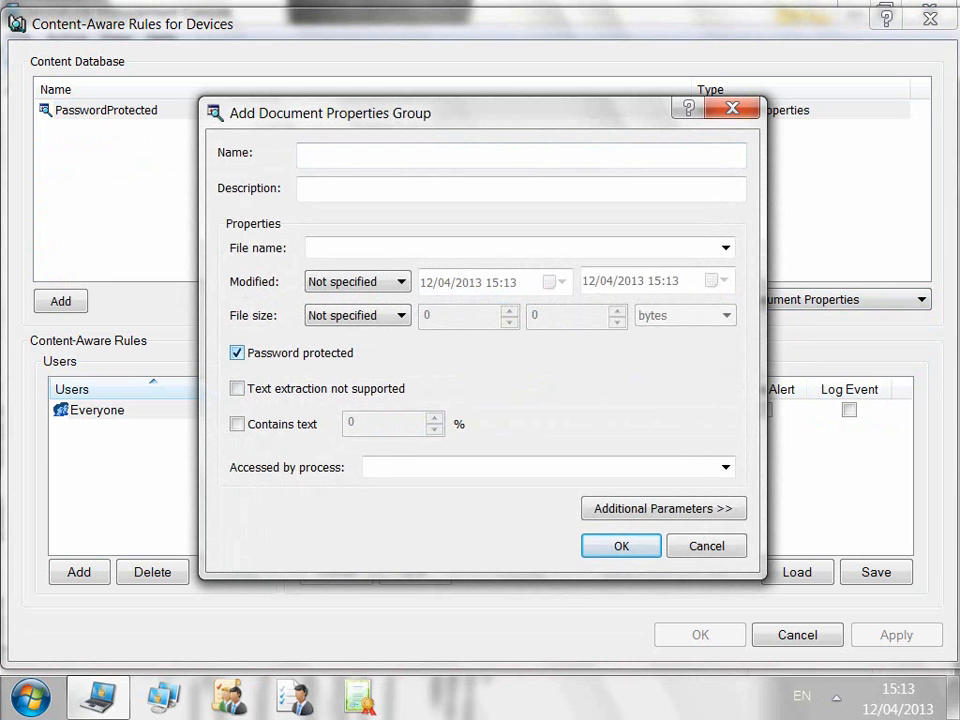
click(237, 352)
click(707, 546)
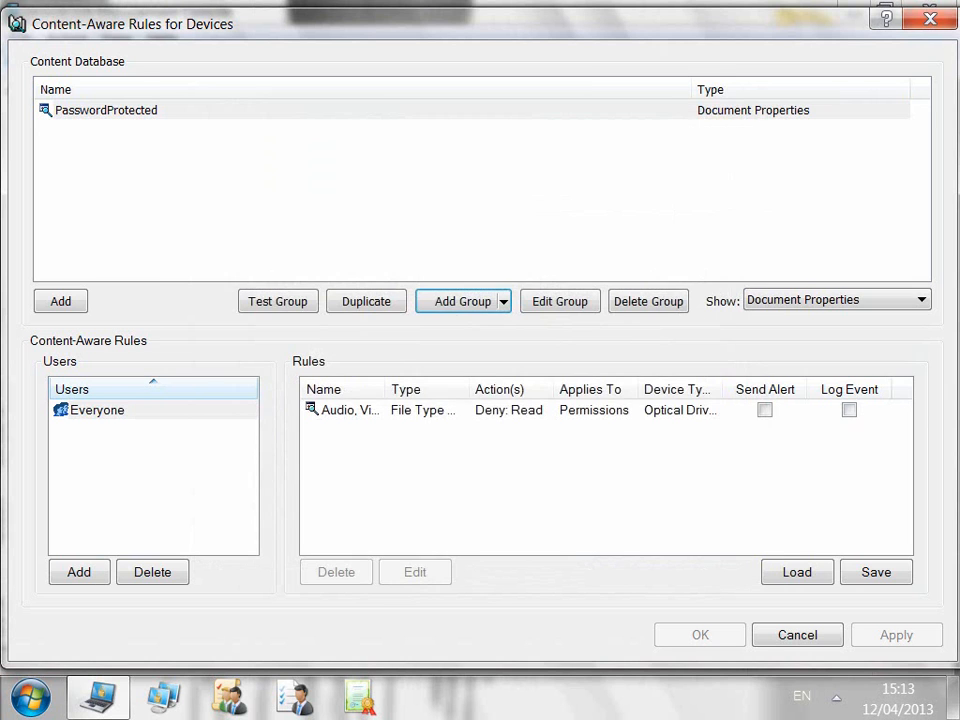
Step: Filter the content database to Oracle IRM groups, then to Complex groups
click(920, 300)
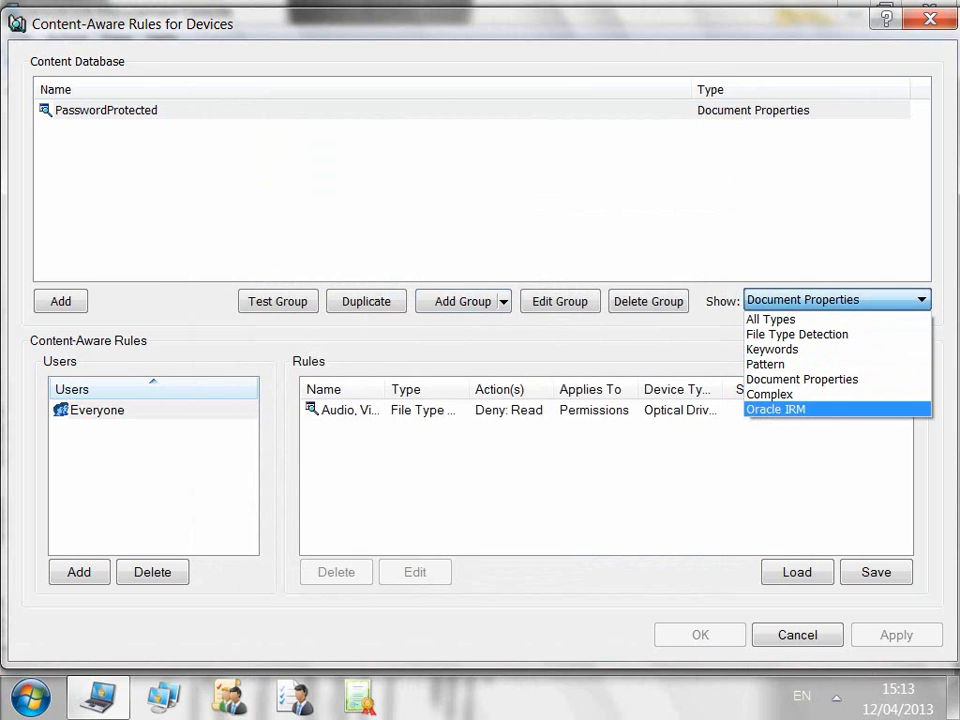
click(849, 410)
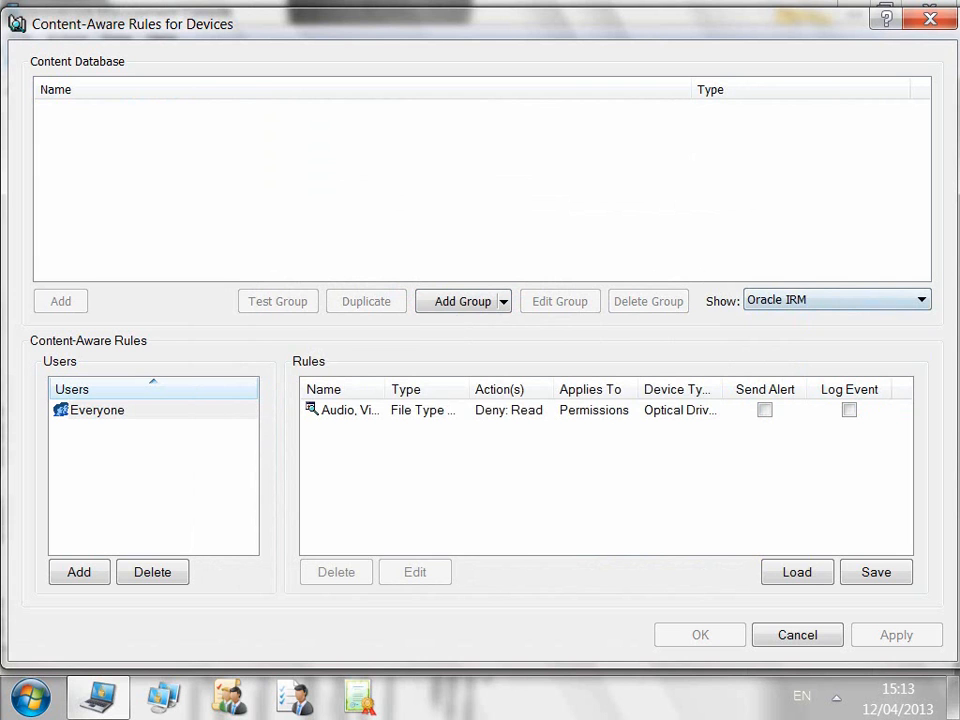
click(838, 300)
key(Return)
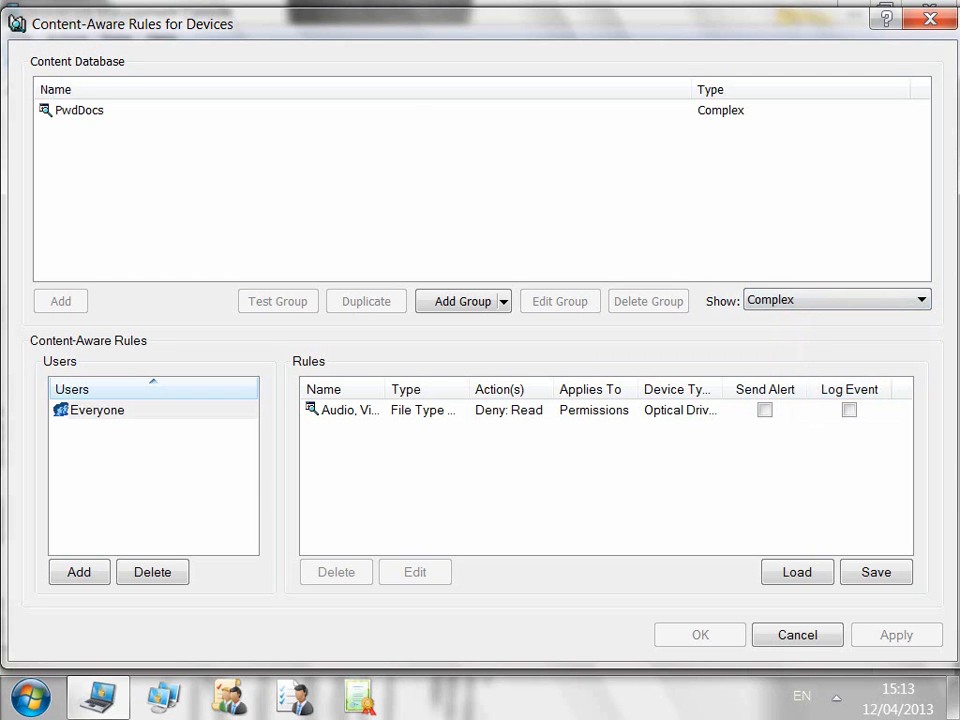
click(79, 110)
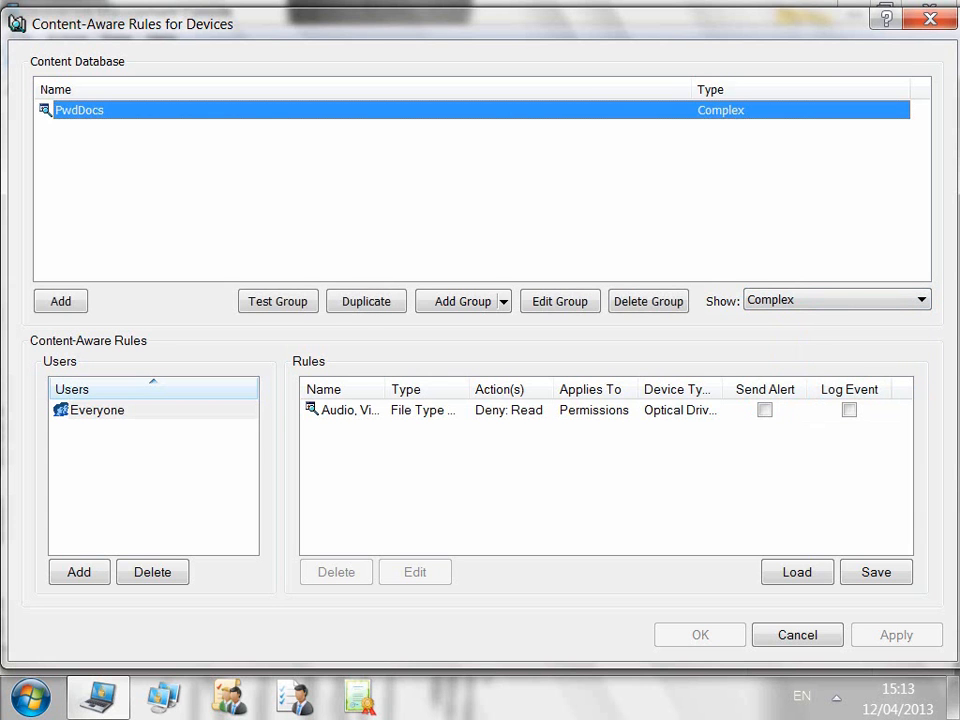
click(559, 301)
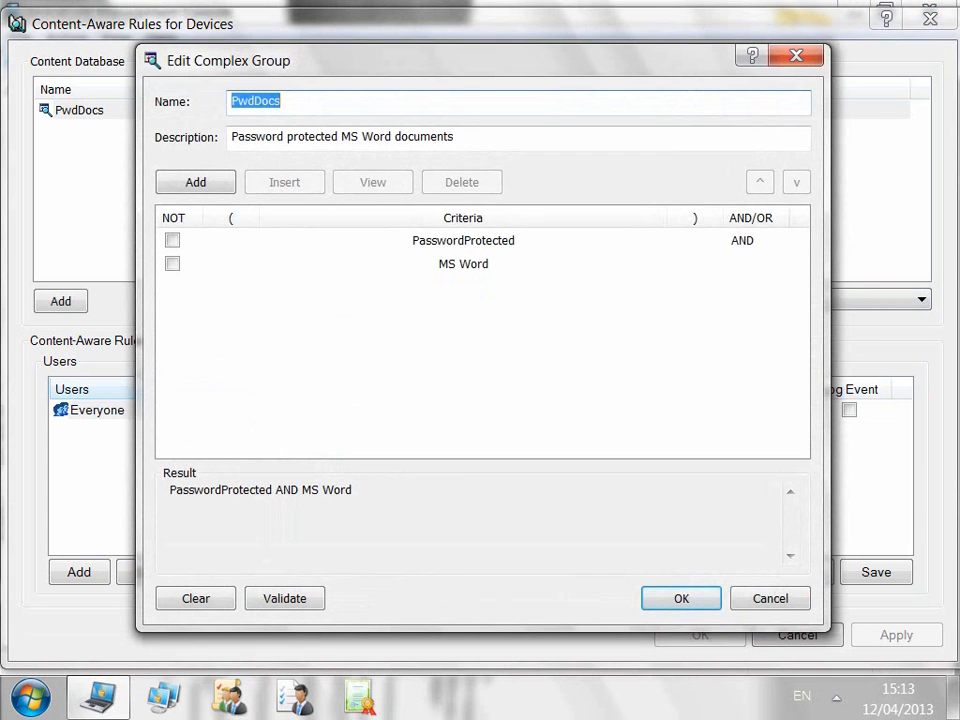
click(463, 241)
click(463, 264)
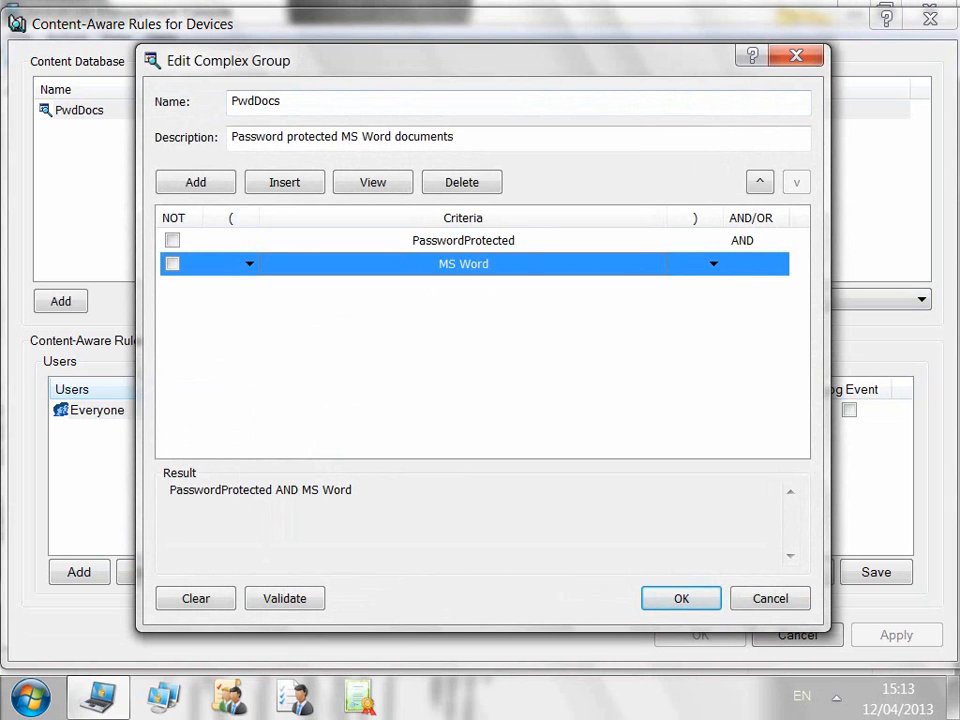
click(744, 241)
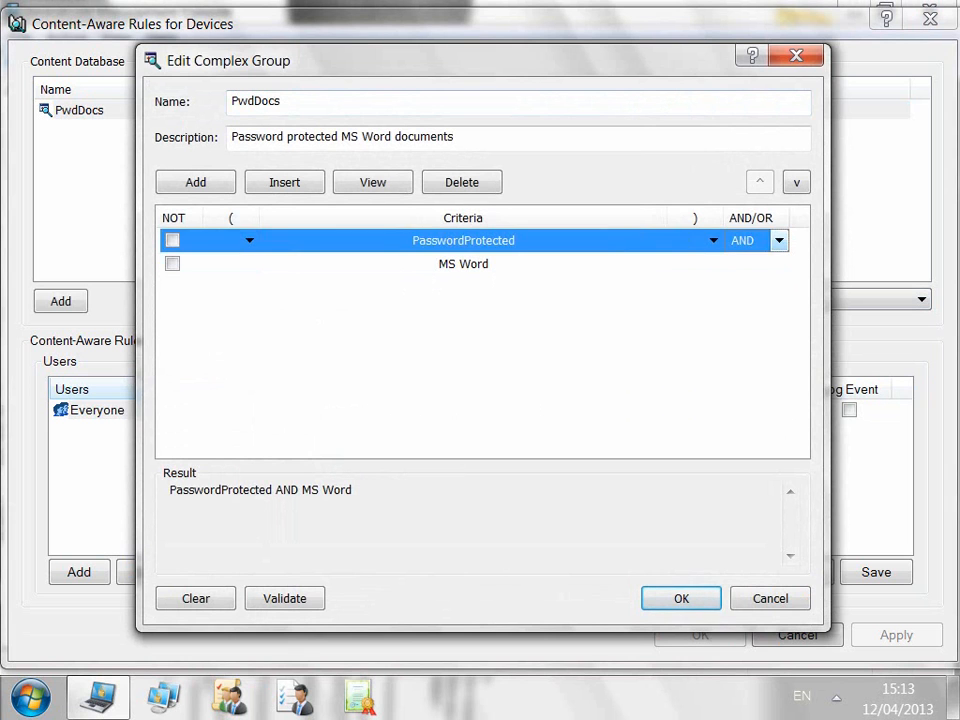
click(778, 241)
click(745, 261)
key(Return)
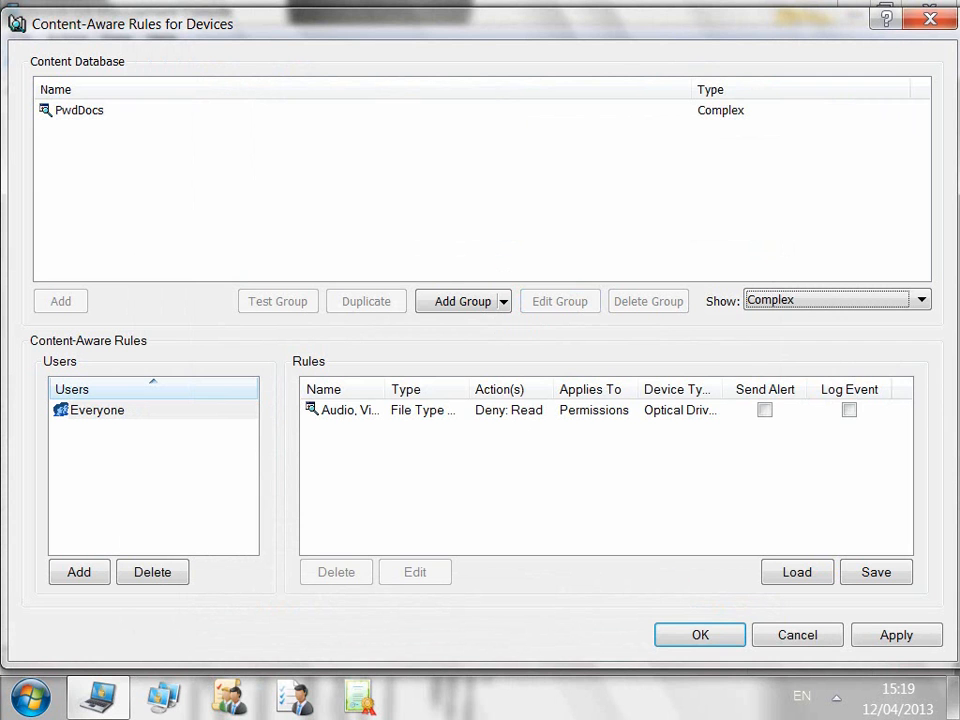
Step: Create a File Type Detection group named AVI holding the AVI Audio Video Interleaved type
click(921, 300)
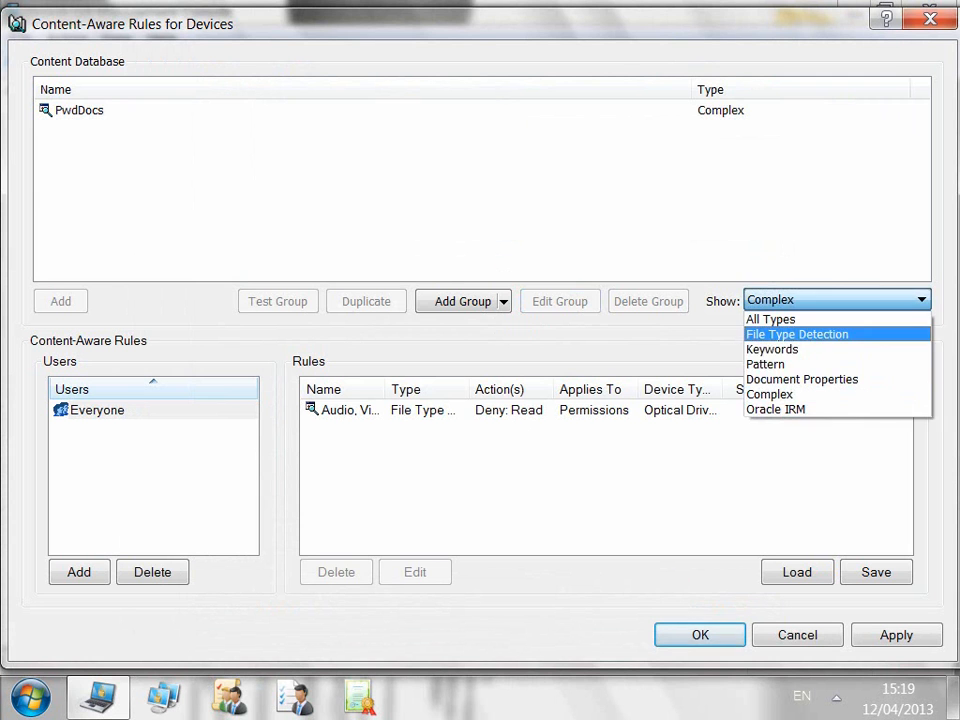
click(798, 334)
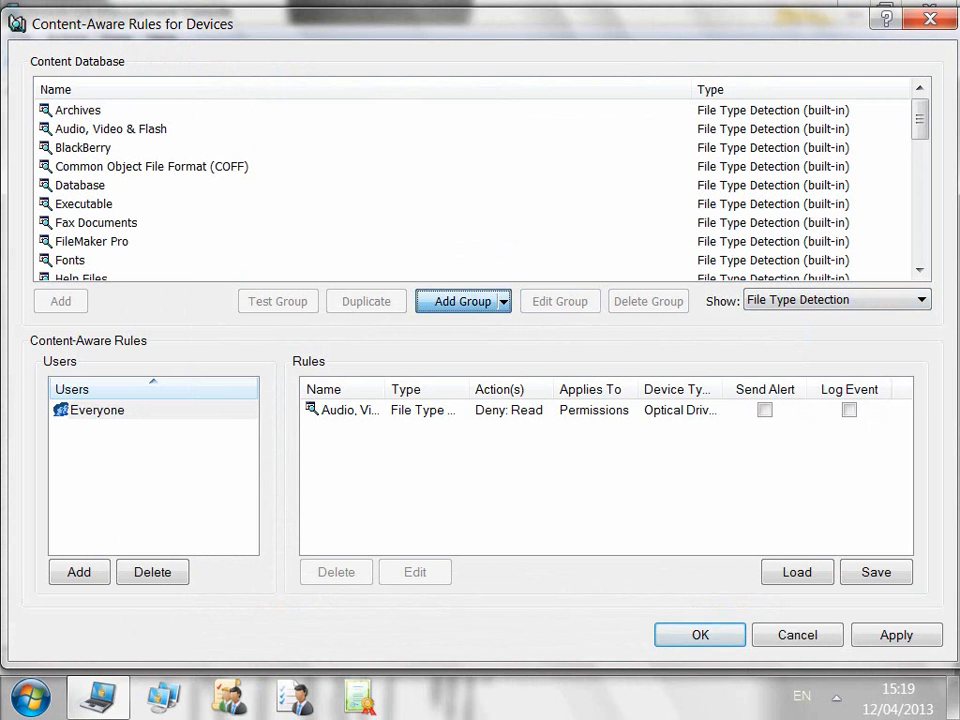
click(449, 301)
text(AVI)
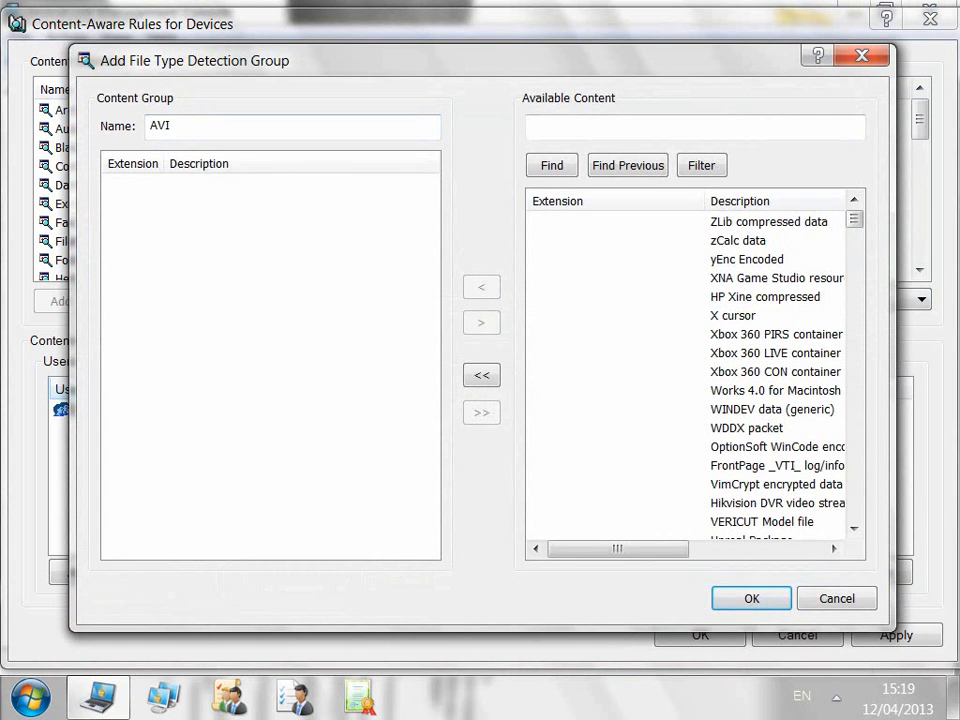
click(600, 127)
text(avi)
click(552, 165)
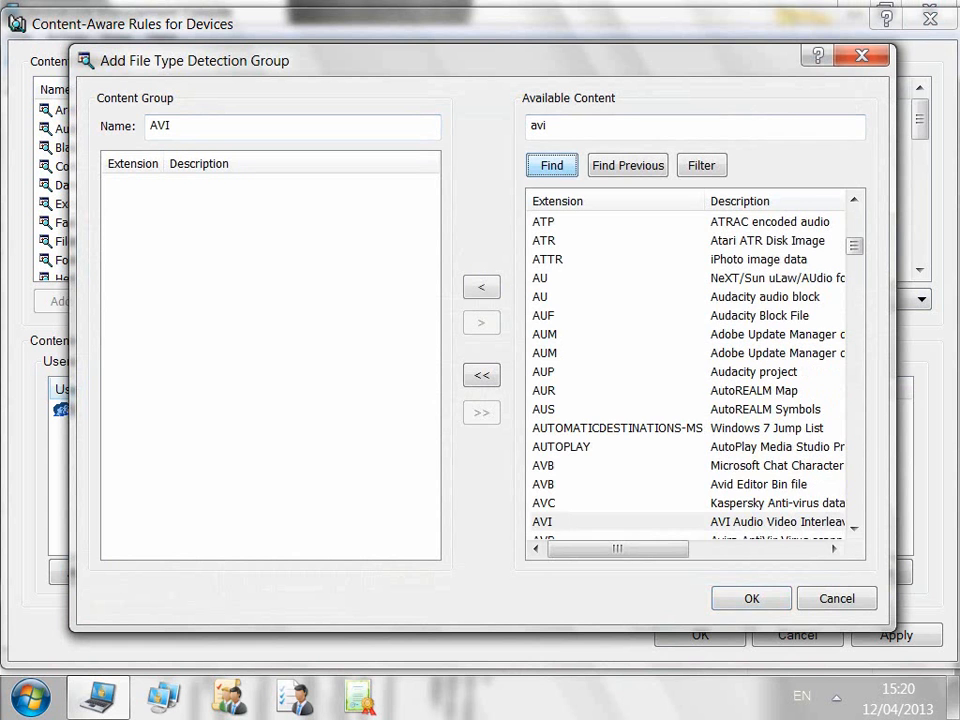
click(543, 522)
click(481, 287)
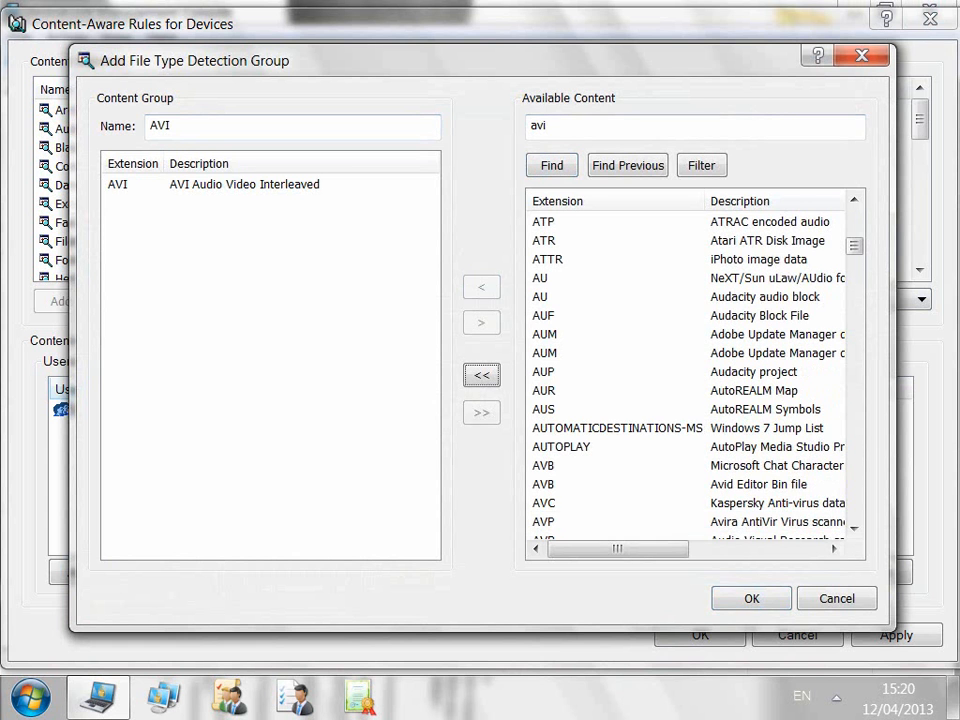
click(751, 598)
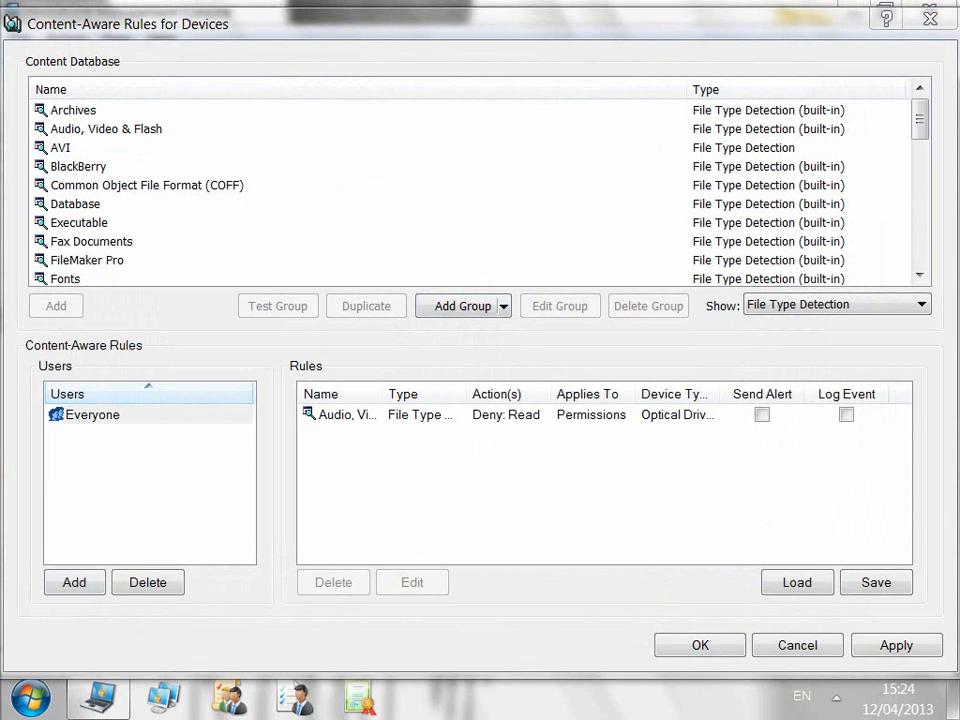
Step: Add the dladmin user and start a content-aware rule named AVI from the AVI group
click(74, 582)
text(dladmin)
key(Return)
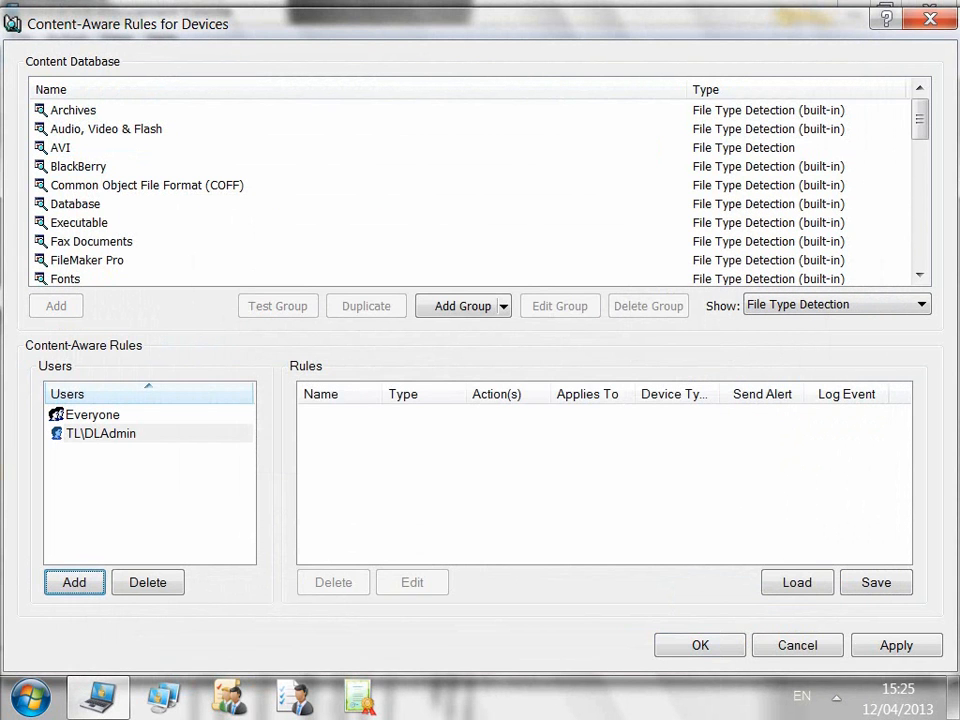
click(61, 148)
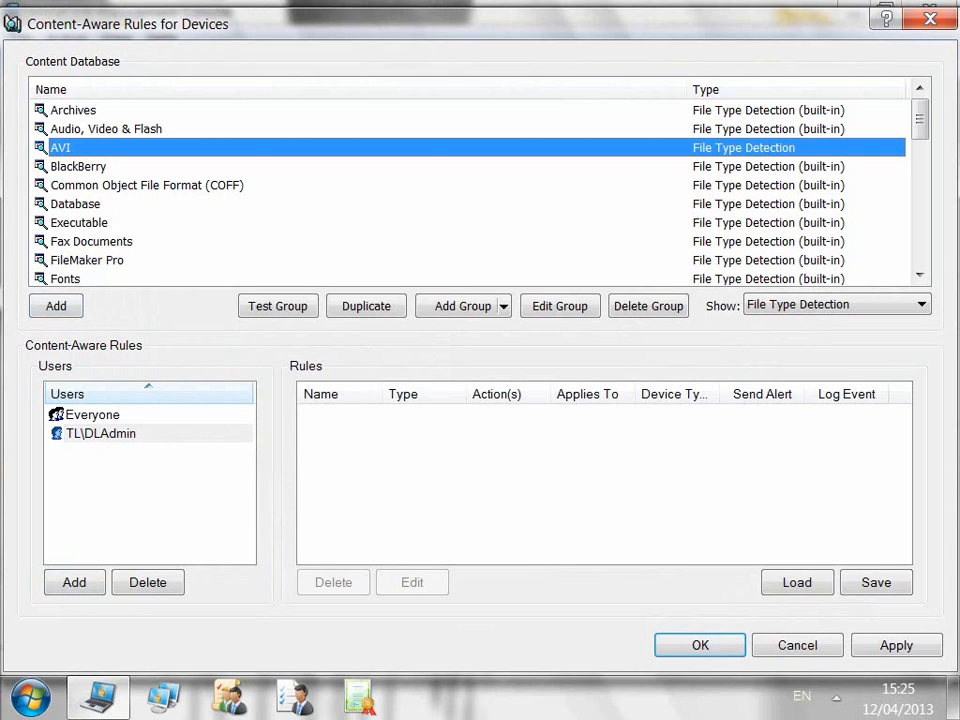
click(56, 306)
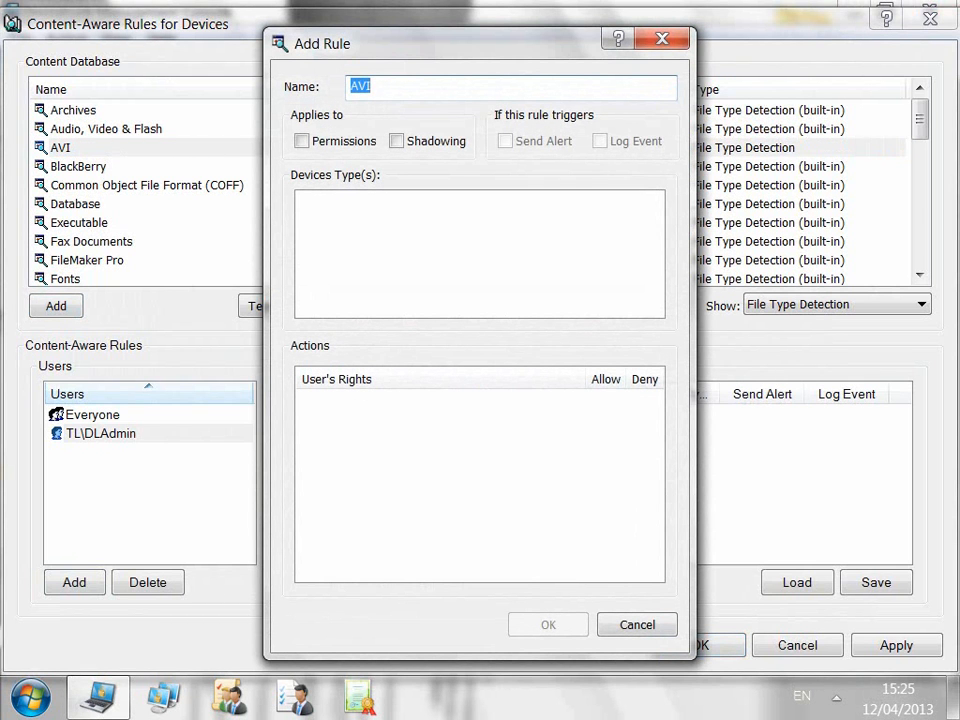
click(373, 87)
Step: Apply the AVI rule to permissions, shadowing, alerts and logging, denying Write on Removable and TS Devices
click(301, 141)
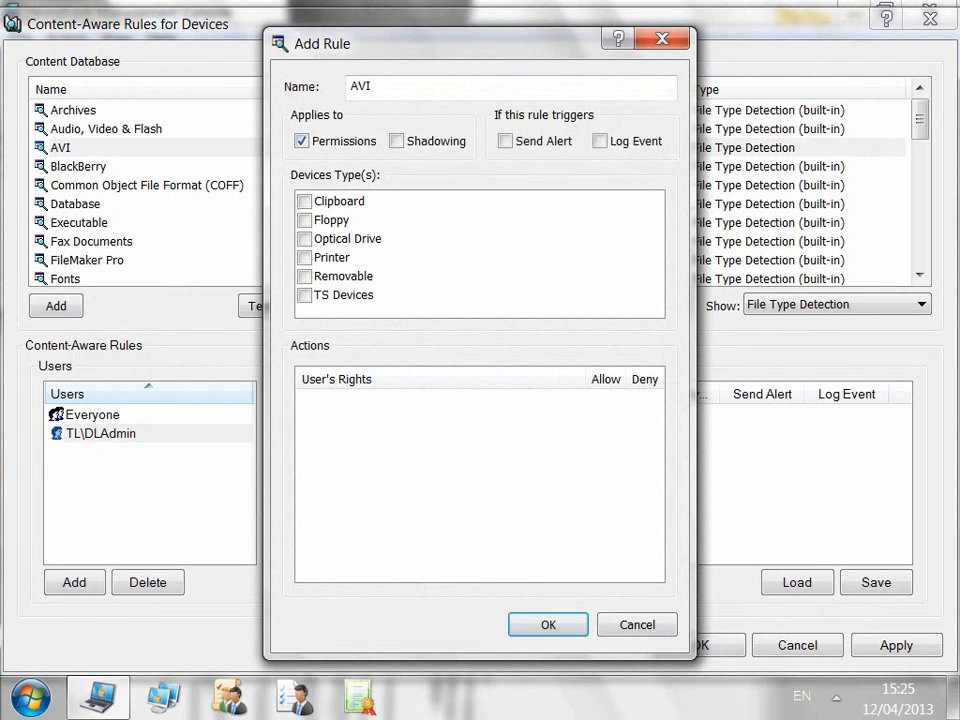
click(396, 141)
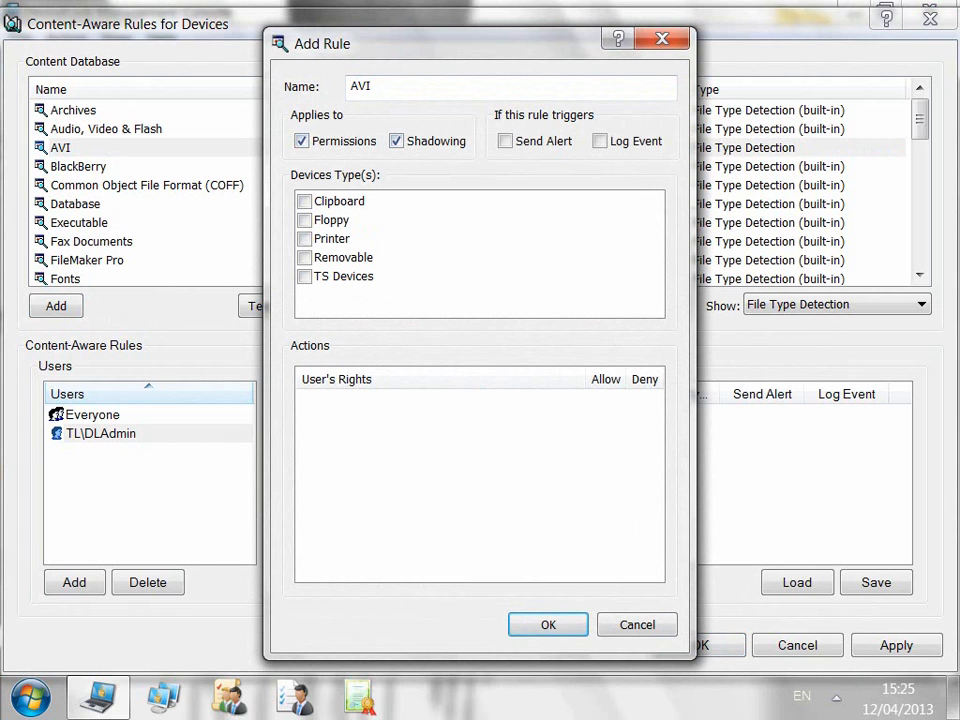
click(505, 141)
click(599, 141)
click(305, 277)
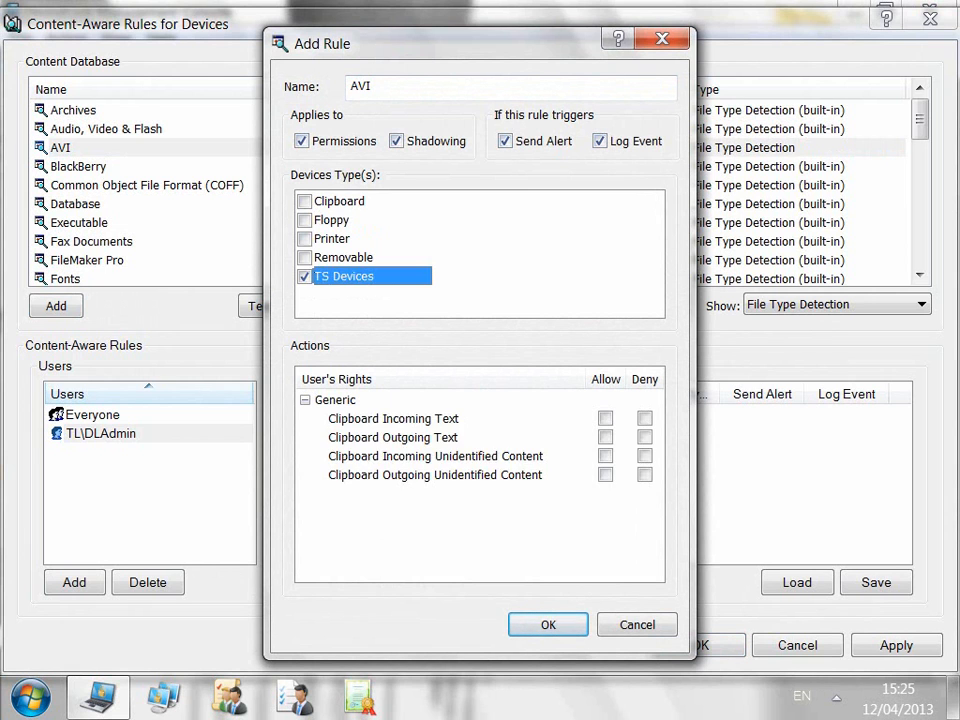
click(305, 258)
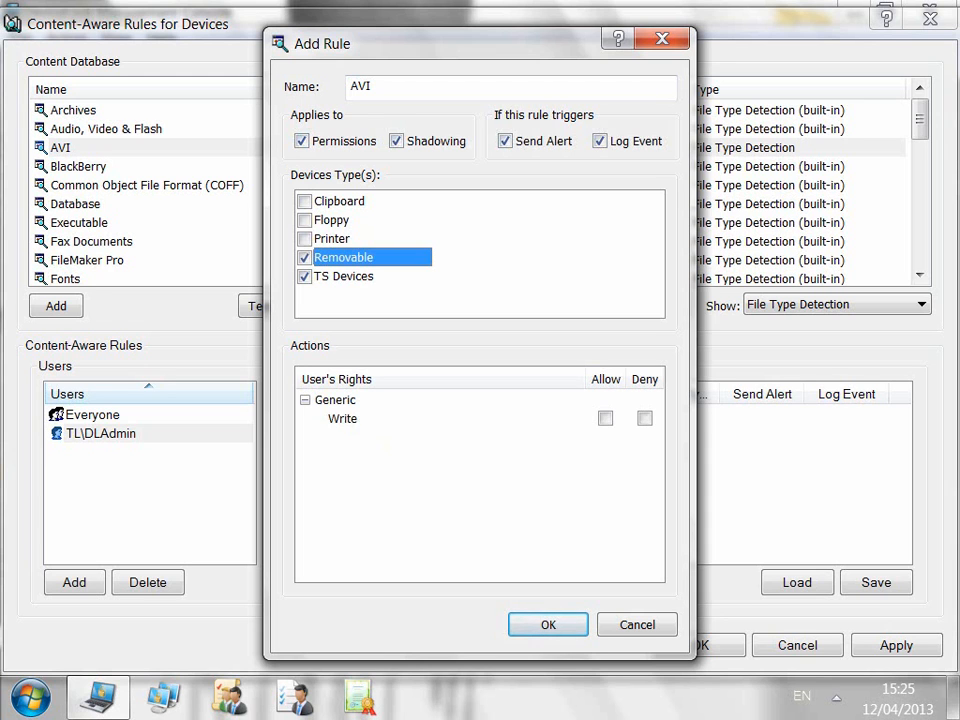
click(645, 419)
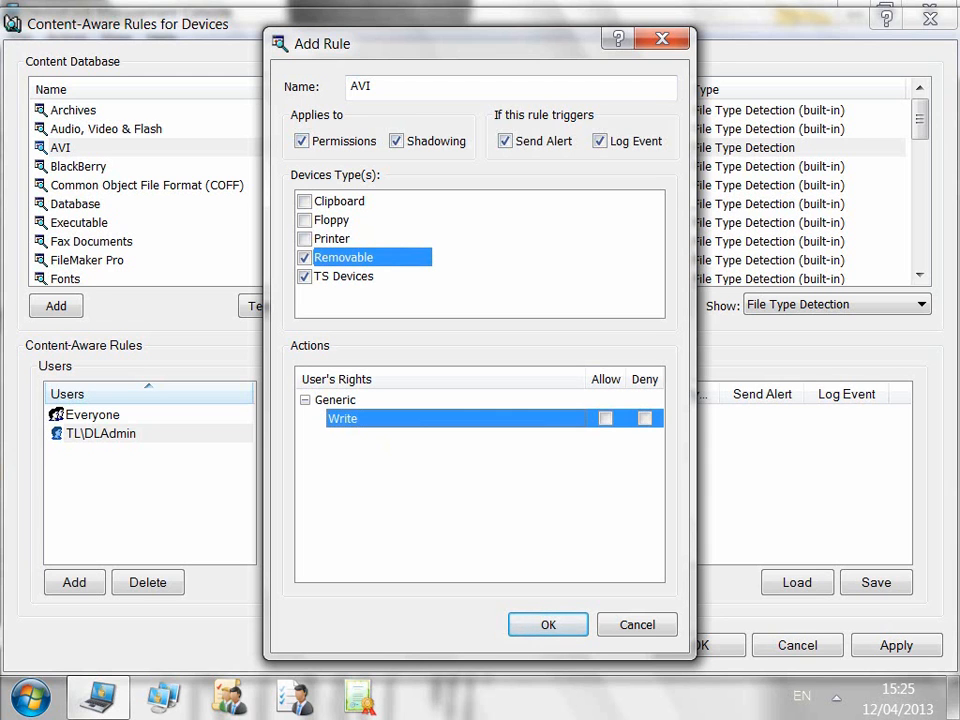
click(645, 419)
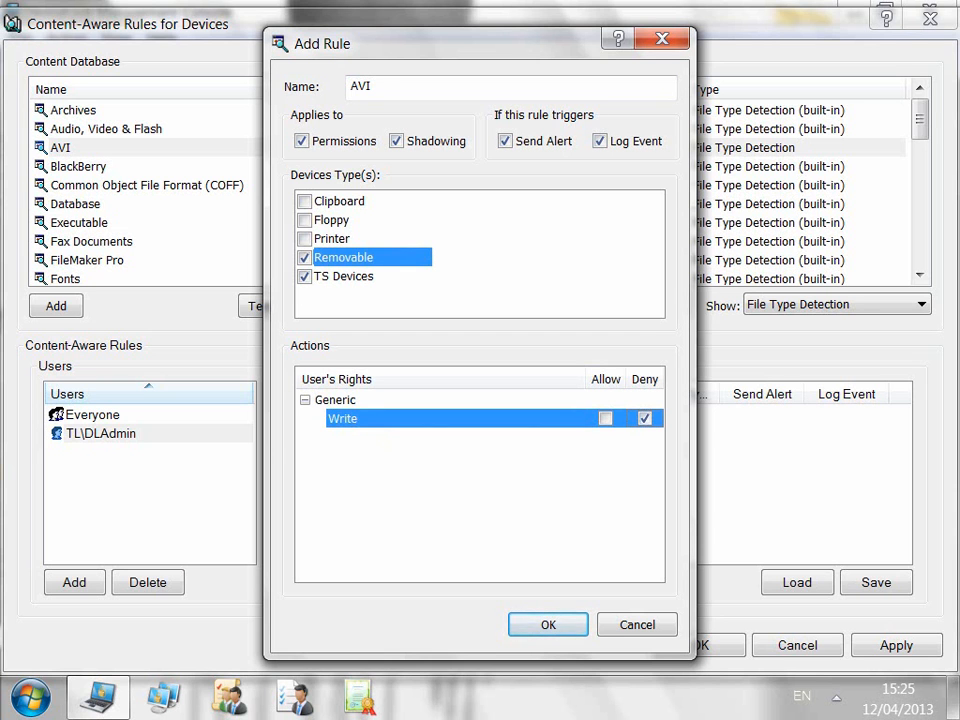
key(Return)
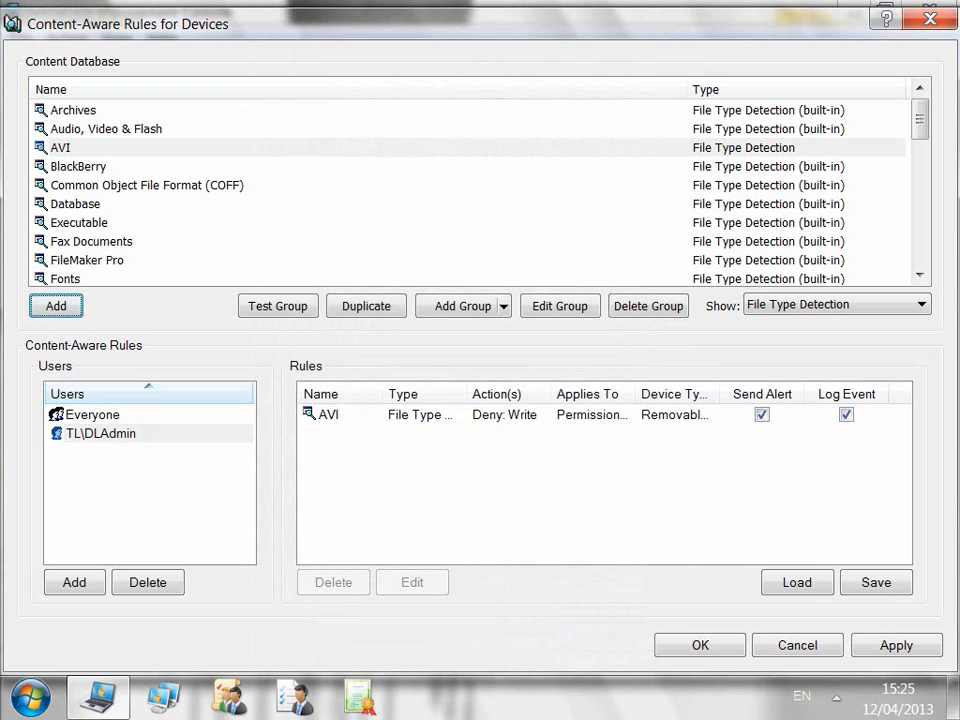
Step: Check the dladmin user's AVI rule and save the content-aware rules
click(101, 434)
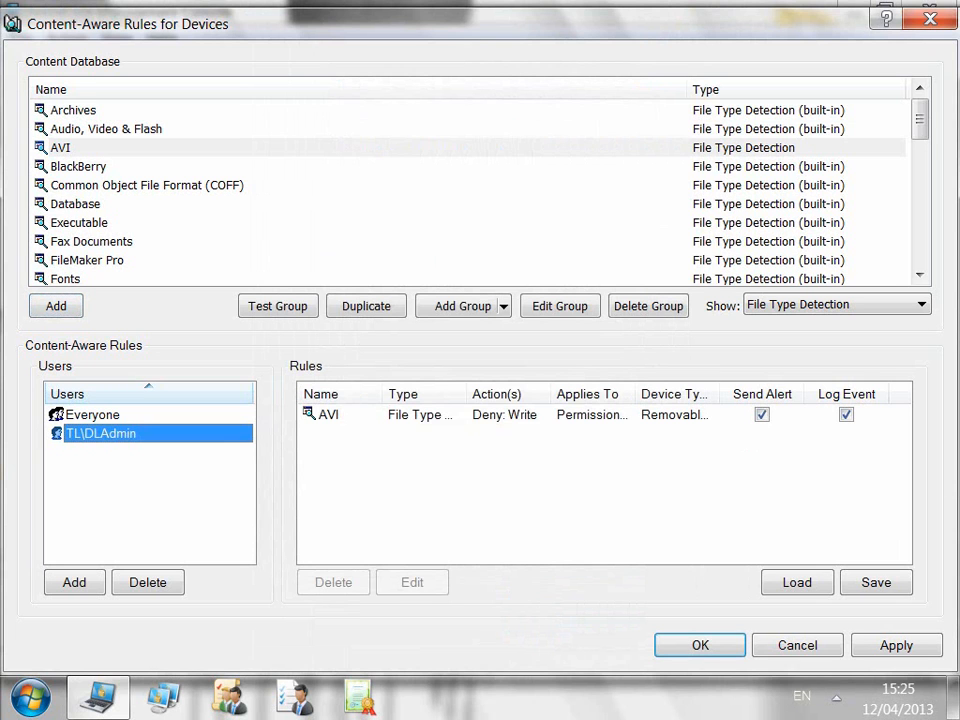
click(330, 415)
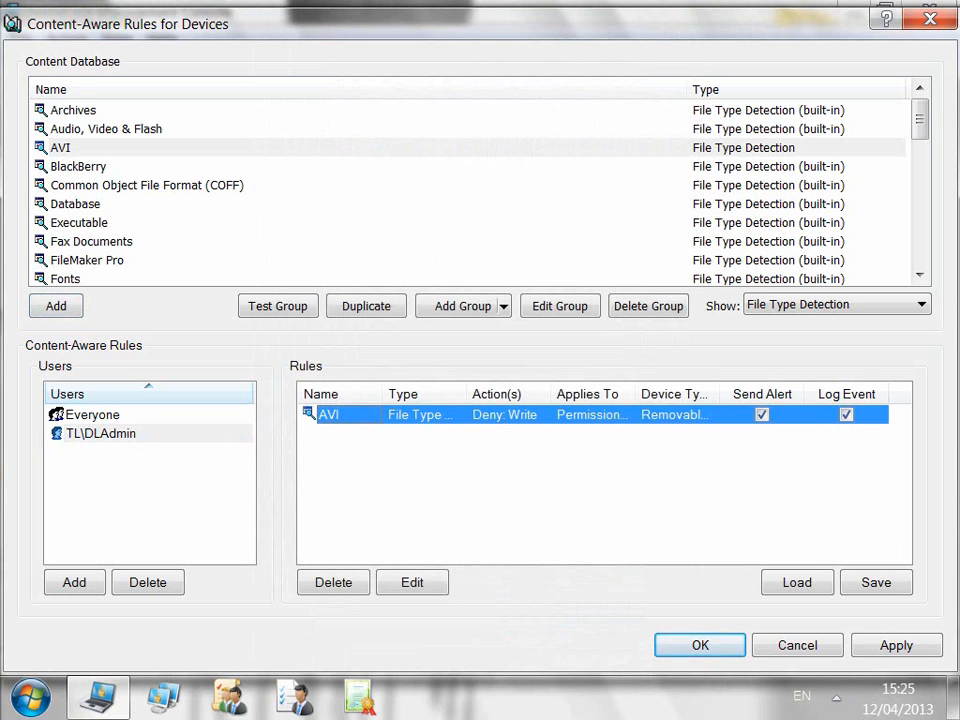
click(700, 645)
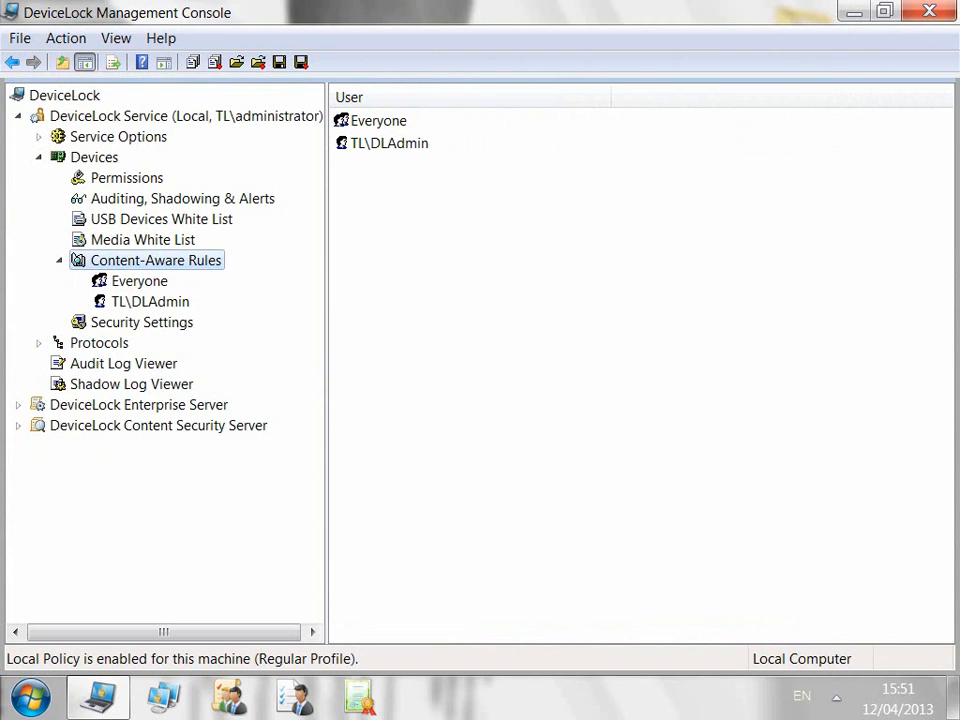
Step: Review the content-aware rules of Everyone and dladmin in the console tree
click(139, 281)
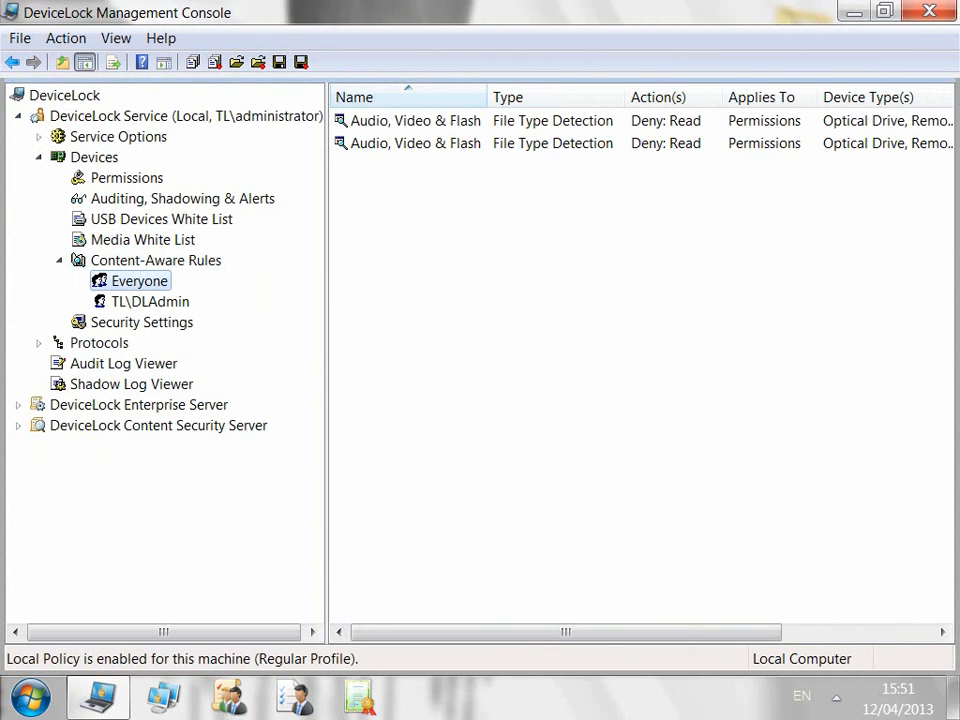
click(150, 302)
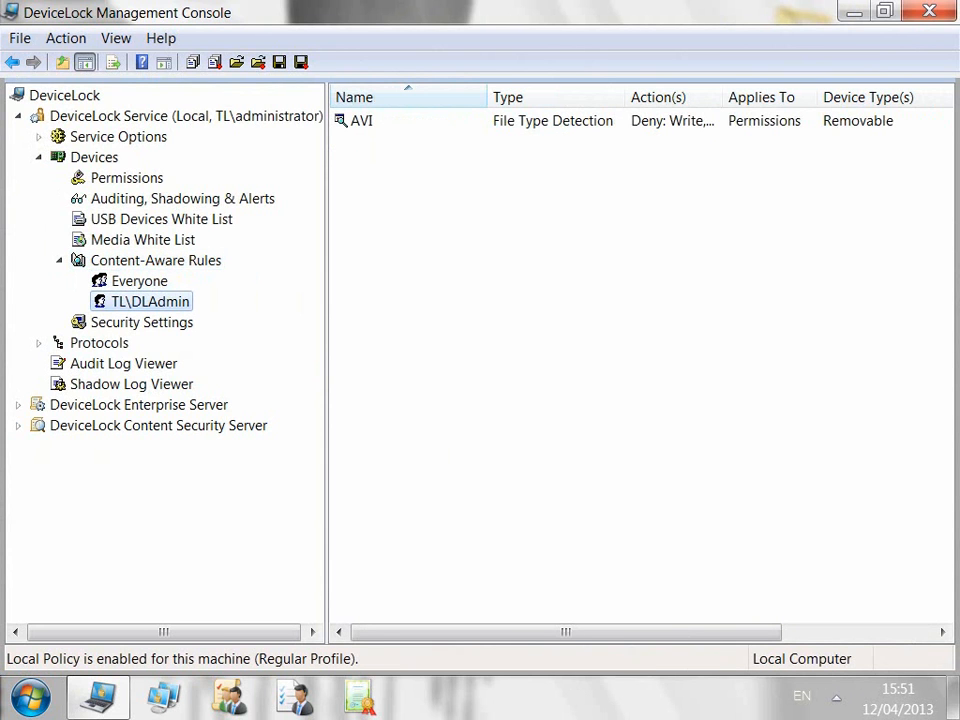
click(362, 121)
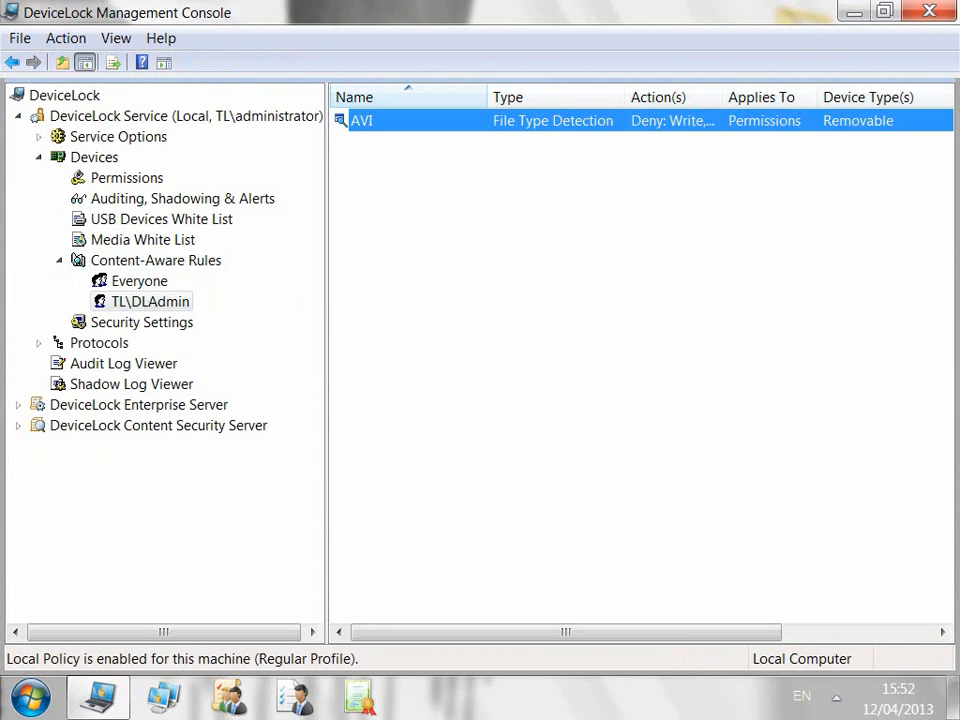
right_click(163, 304)
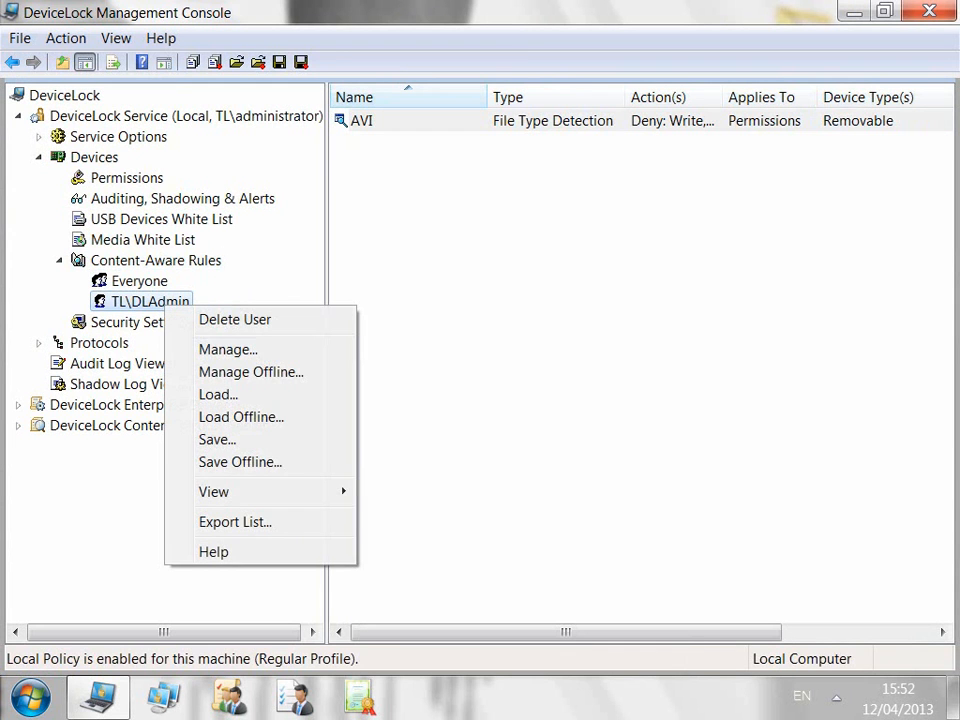
Step: Edit dladmin's AVI rule, toggling Shadowing and TS Devices, and apply the change
click(228, 349)
right_click(443, 408)
click(476, 424)
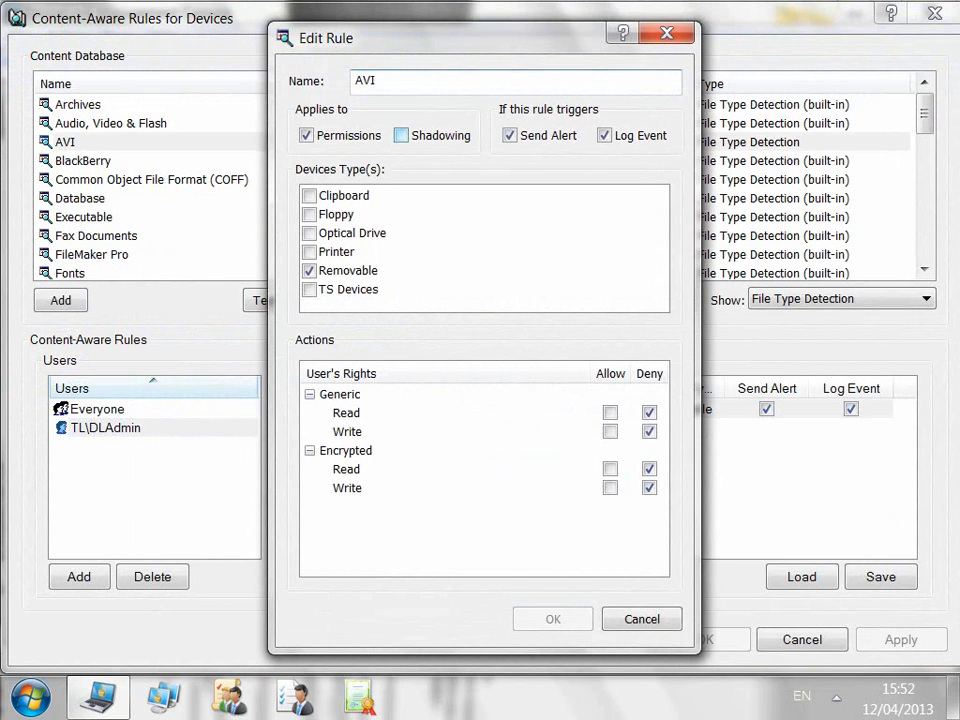
click(401, 135)
click(309, 270)
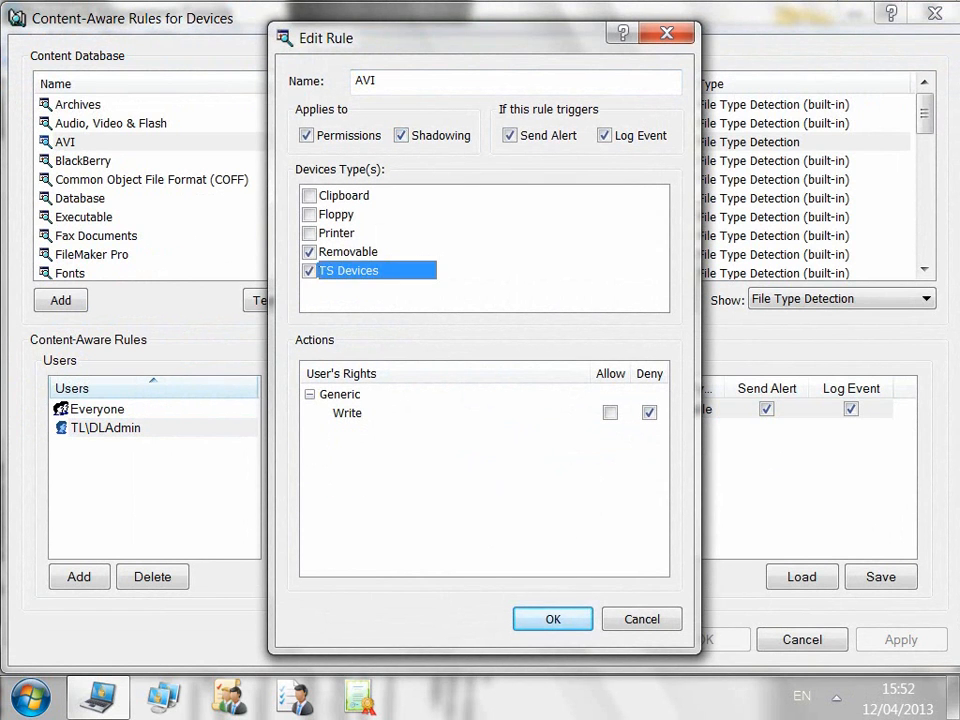
key(Return)
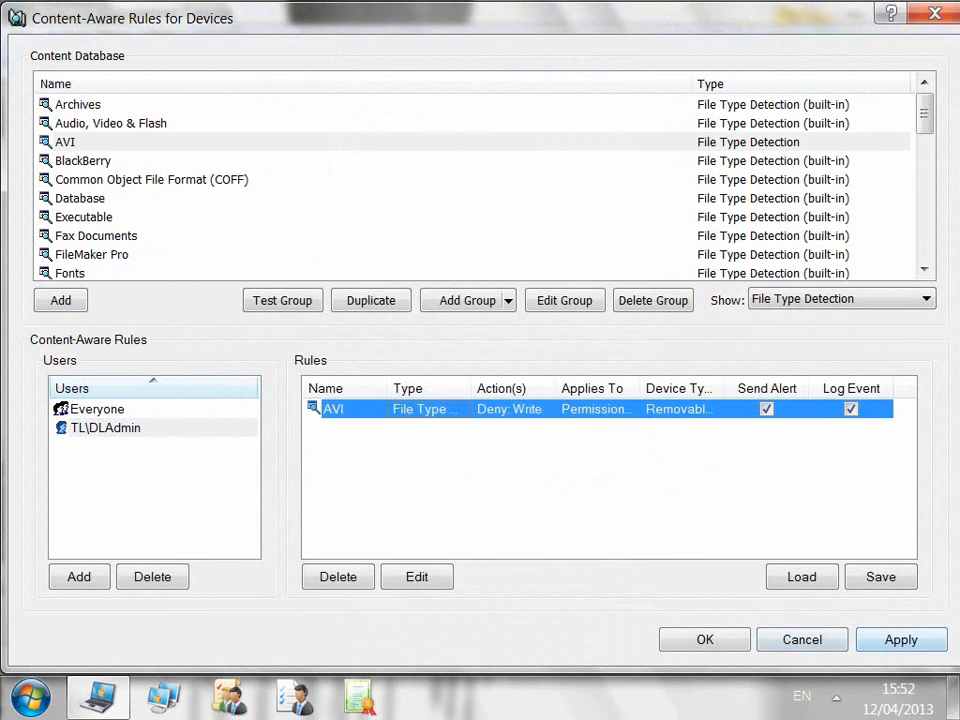
click(901, 640)
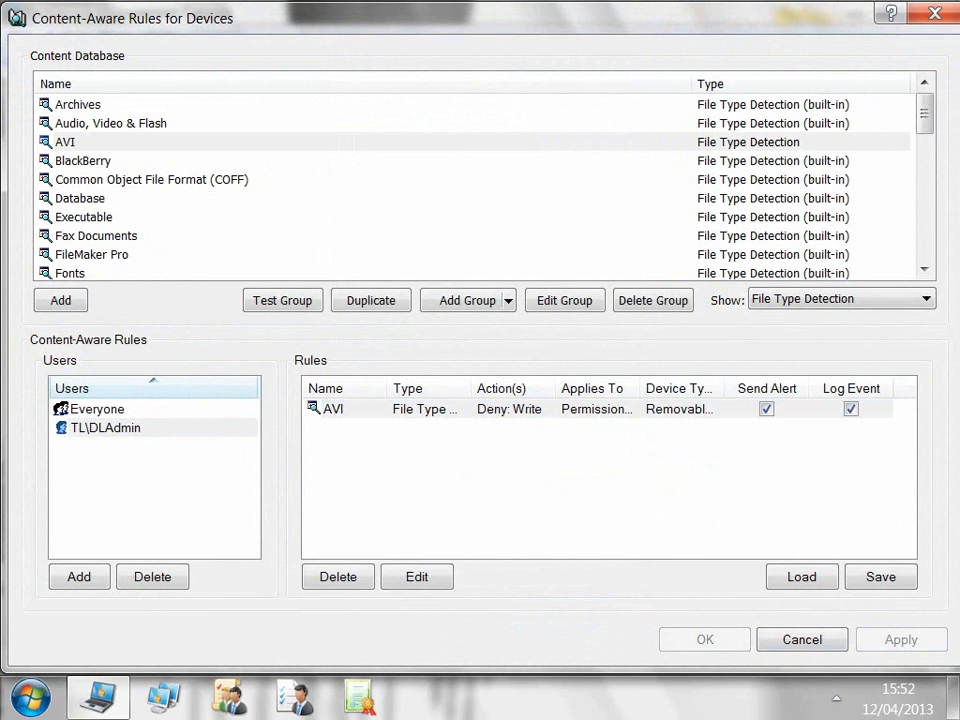
Step: Copy the AVI rule into Everyone's rules, apply, and close the rules window
click(333, 409)
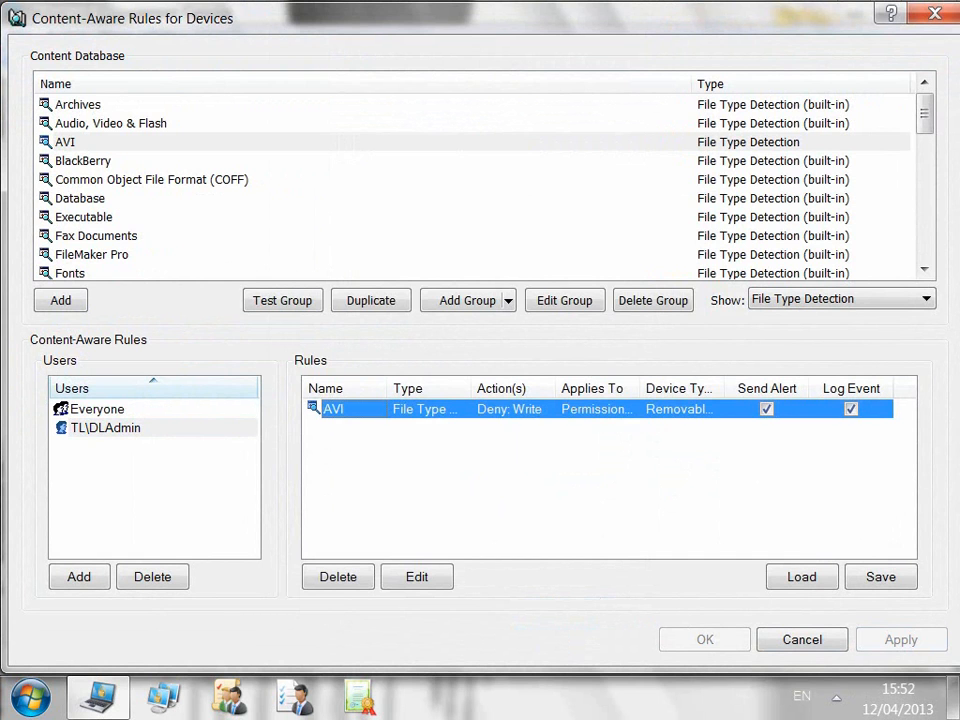
right_click(450, 410)
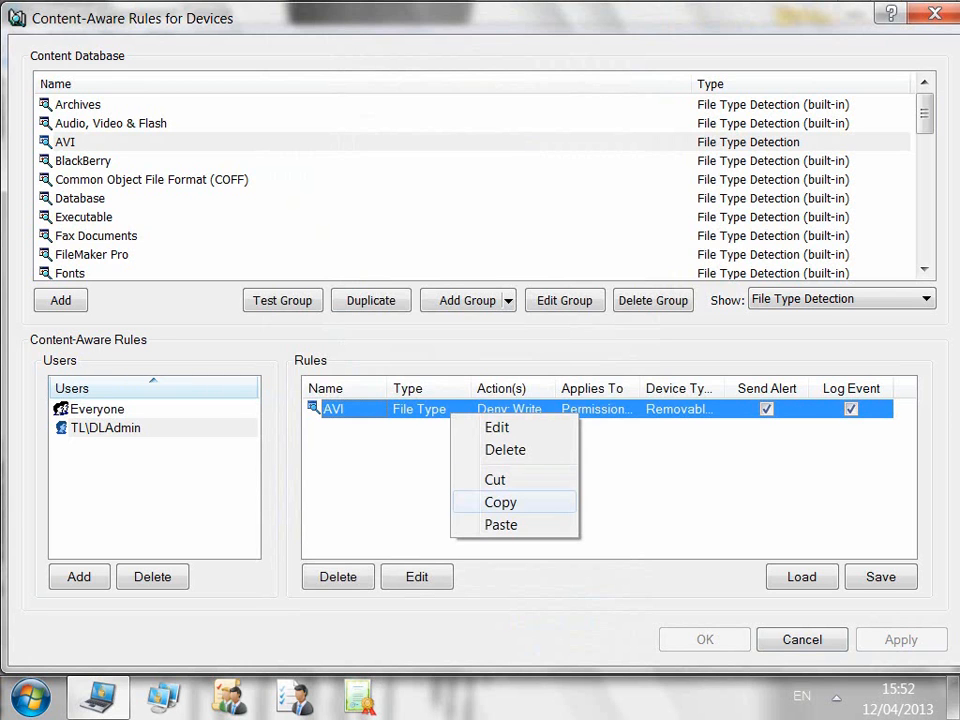
click(500, 502)
click(97, 409)
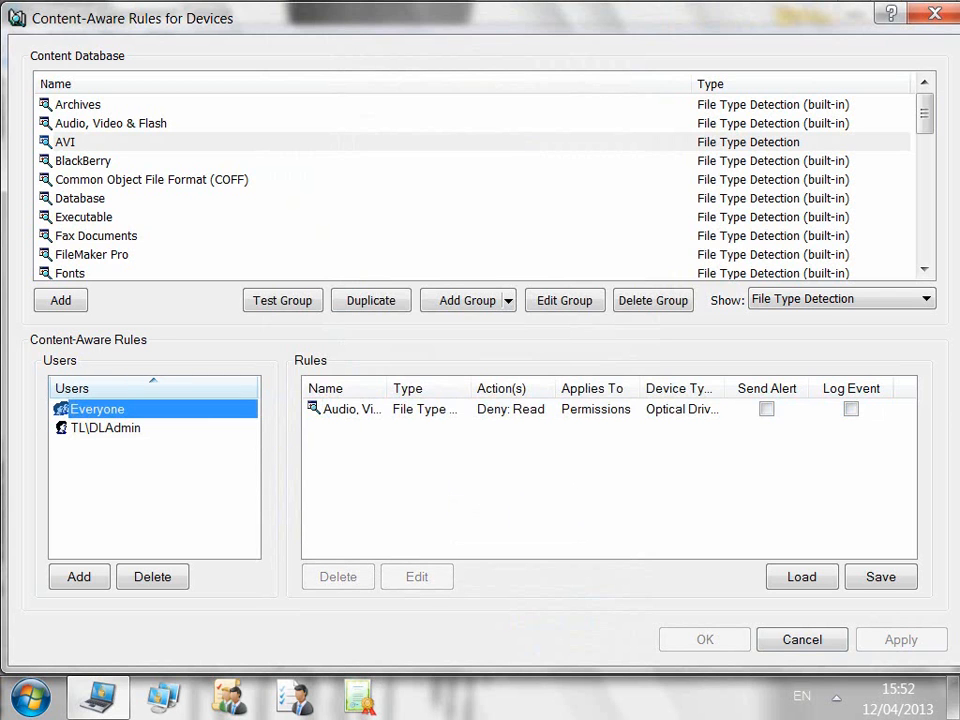
right_click(446, 437)
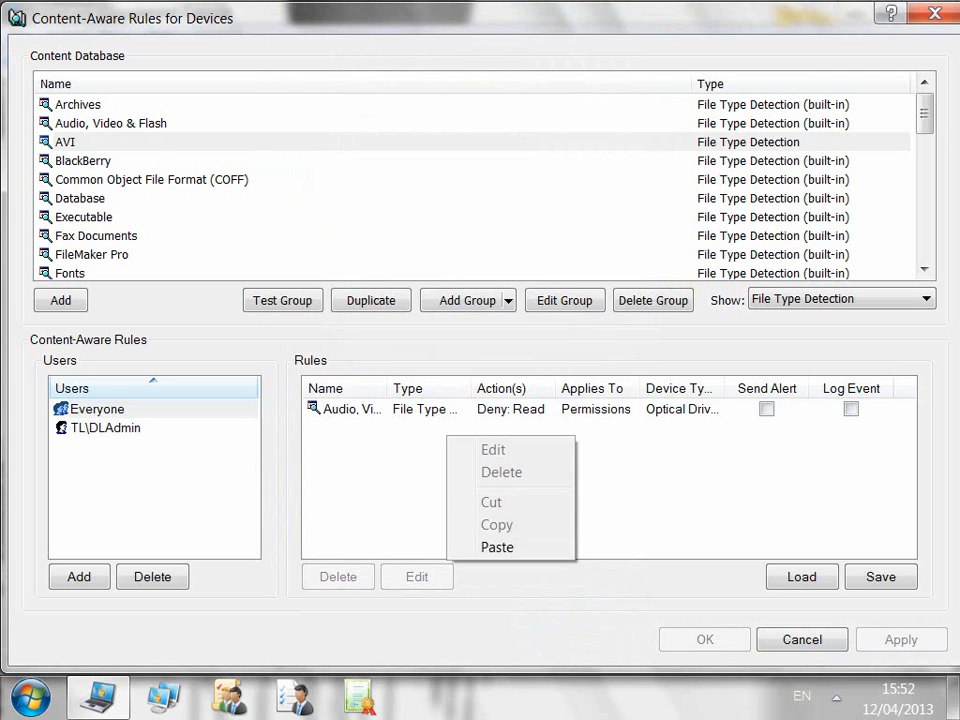
click(492, 546)
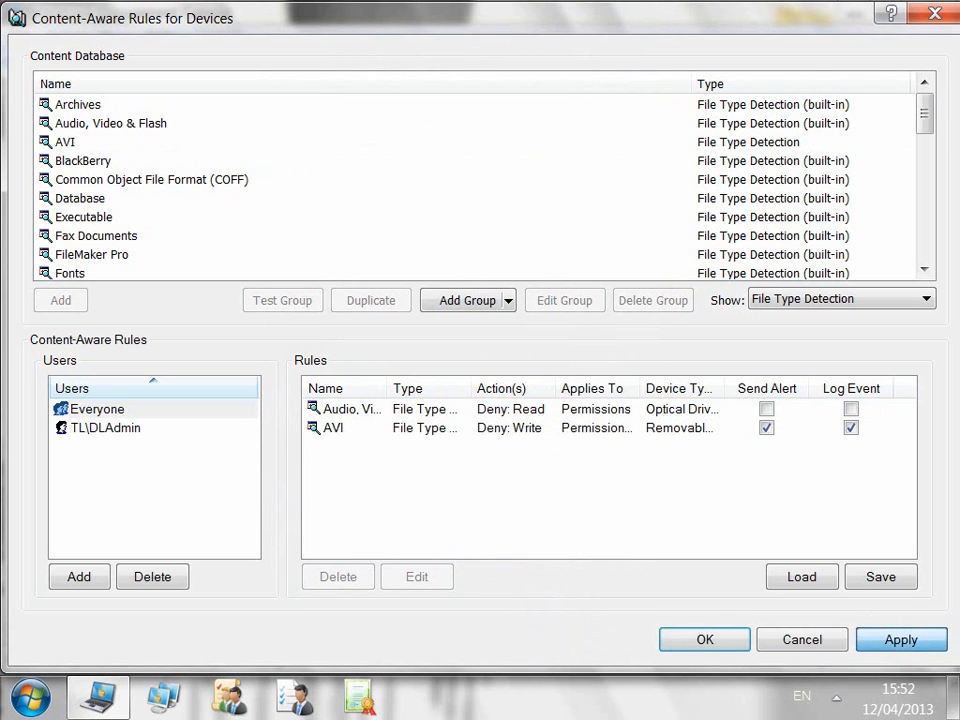
click(901, 640)
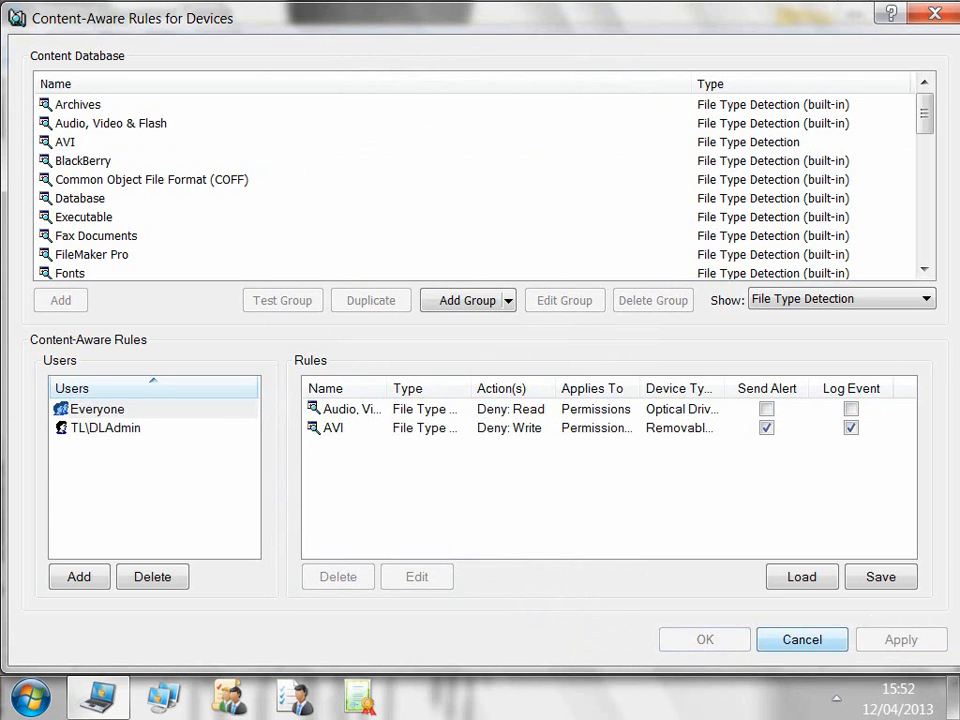
click(802, 640)
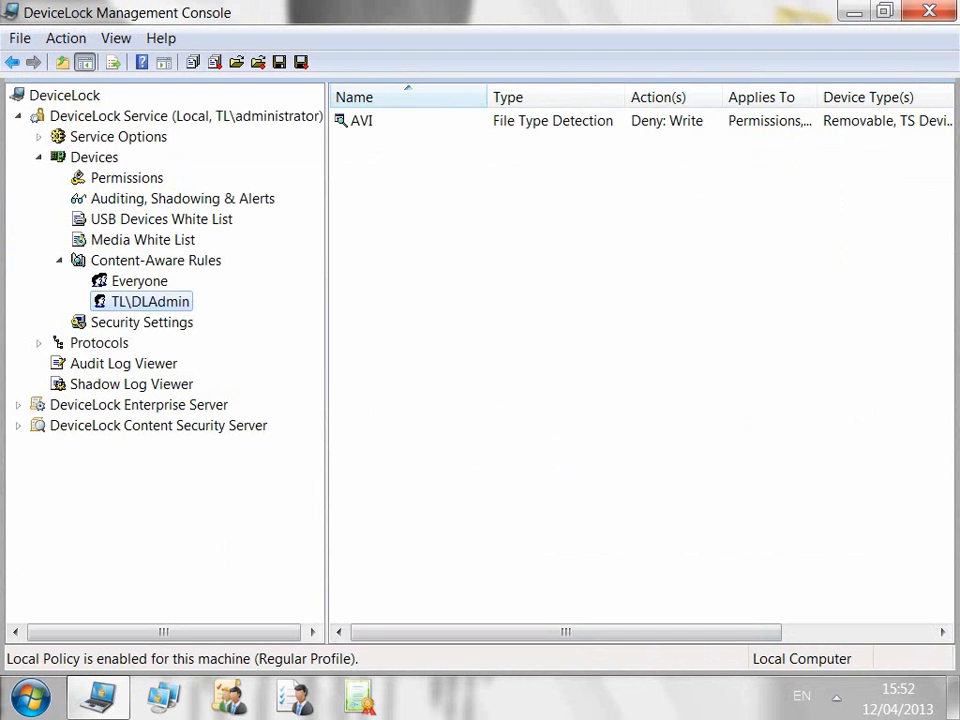
Step: Open Save and Load for Everyone's rules, picking rule2.cwl, but cancel both
click(139, 281)
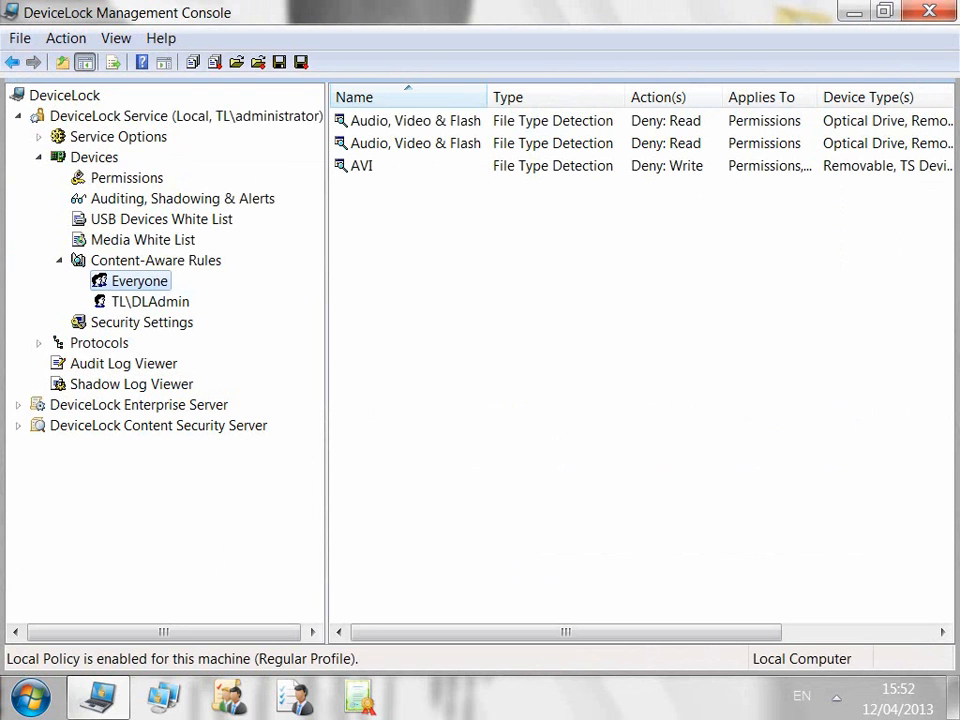
right_click(139, 281)
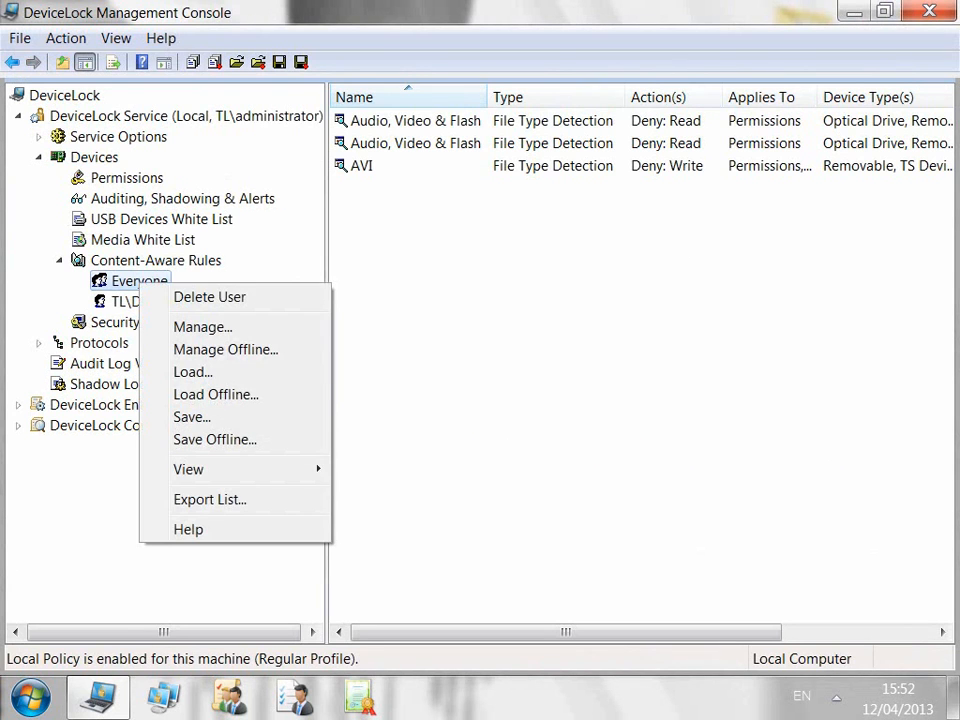
click(185, 416)
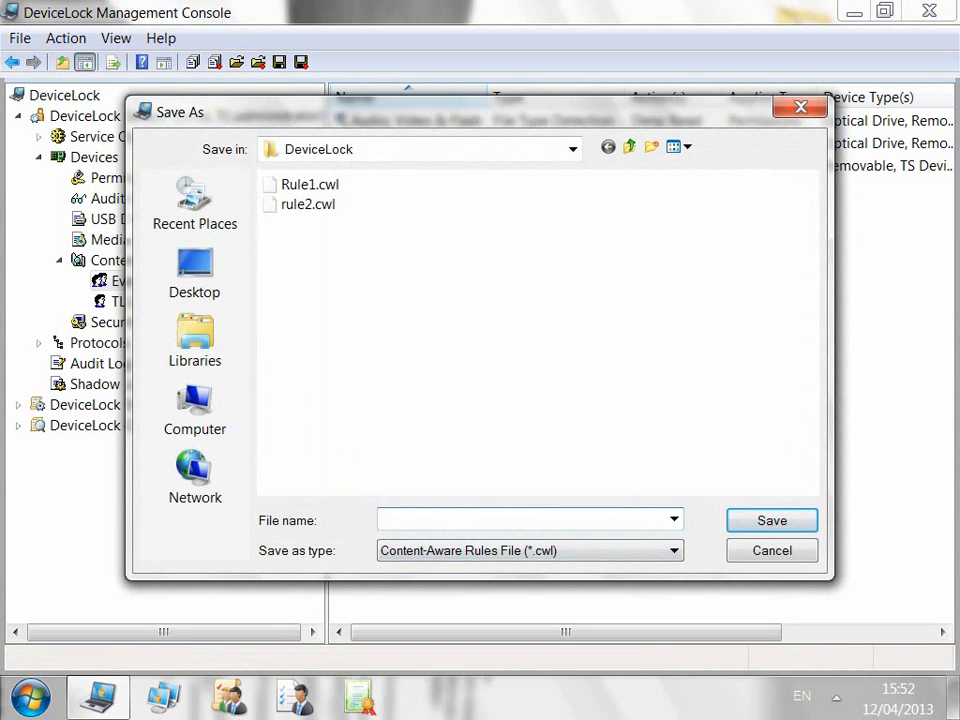
key(Escape)
right_click(146, 281)
click(190, 369)
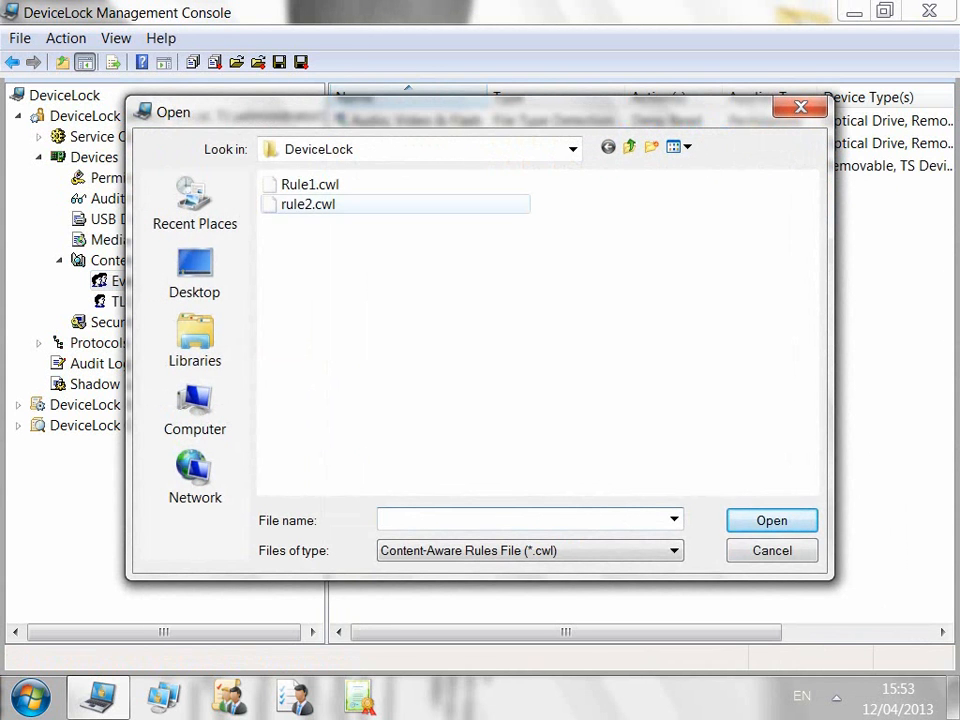
click(308, 204)
click(772, 551)
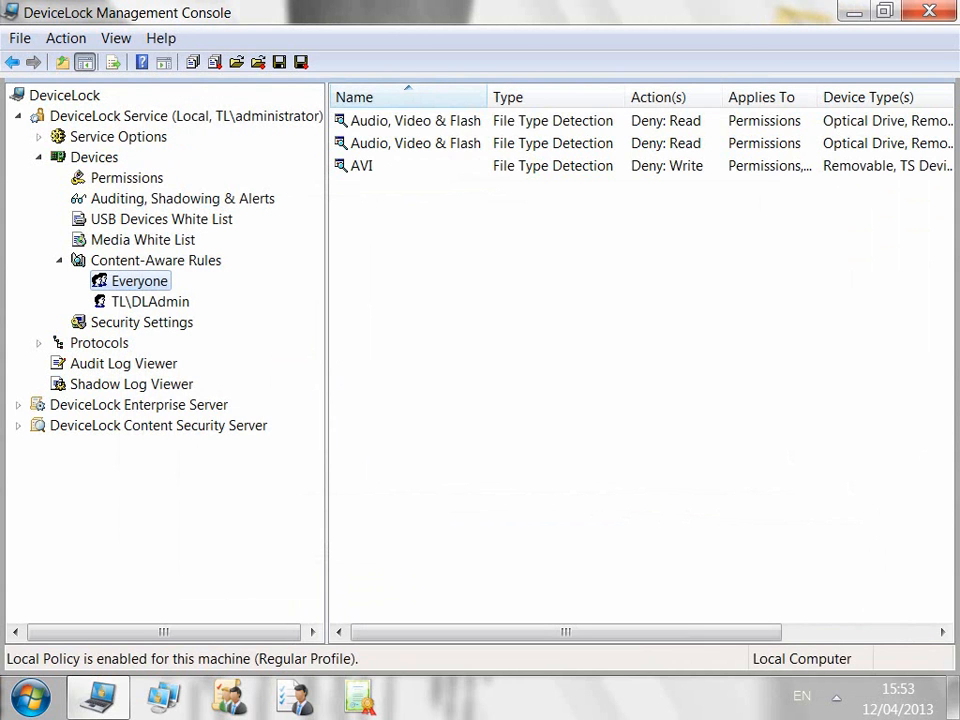
Step: Delete Everyone's duplicate Audio, Video & Flash rule
right_click(198, 260)
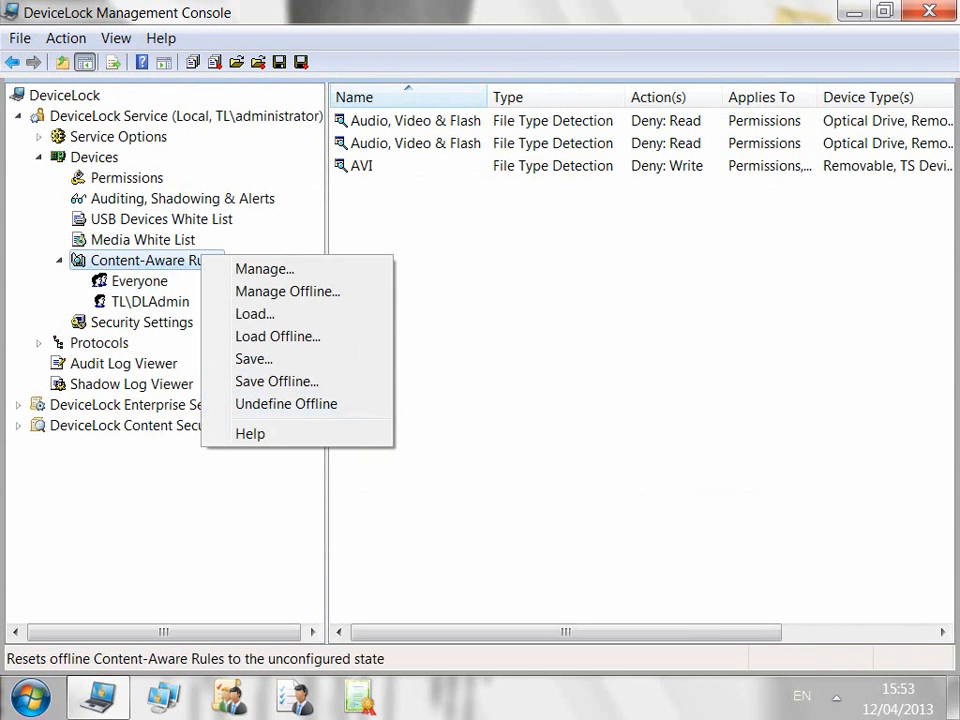
click(378, 456)
right_click(378, 146)
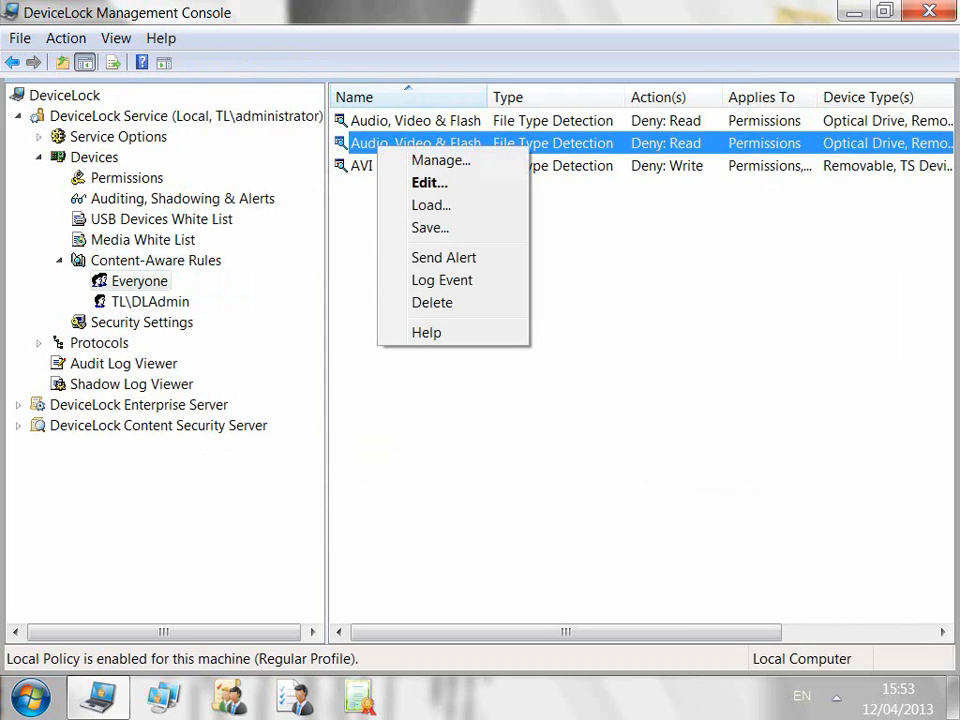
click(432, 302)
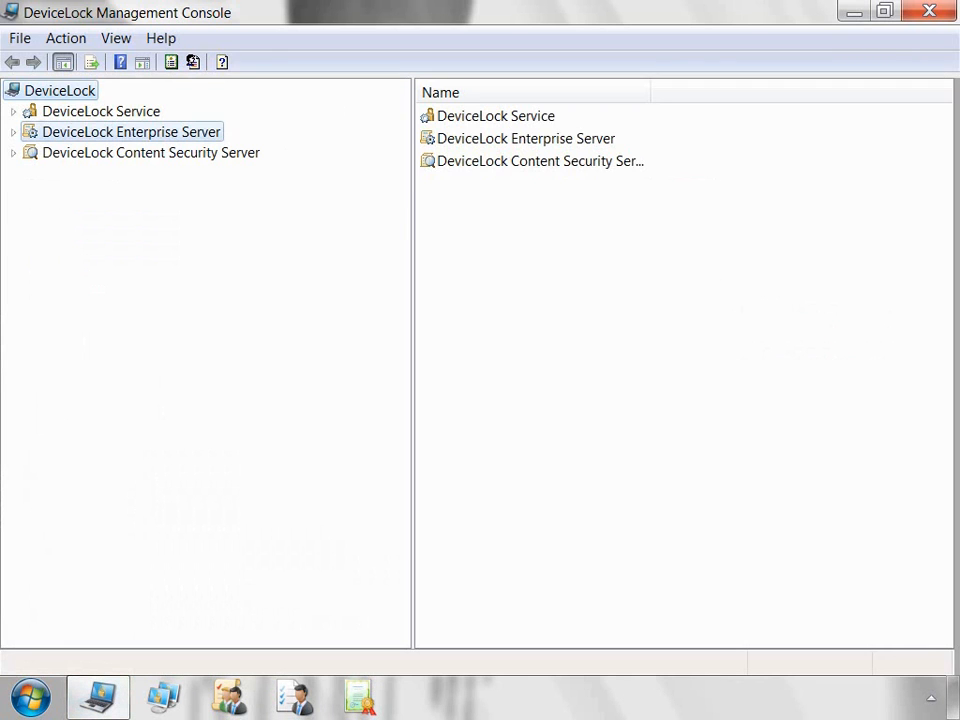
Step: Connect the Enterprise Server locally and inspect its Database name and Connection type options
right_click(206, 134)
click(272, 150)
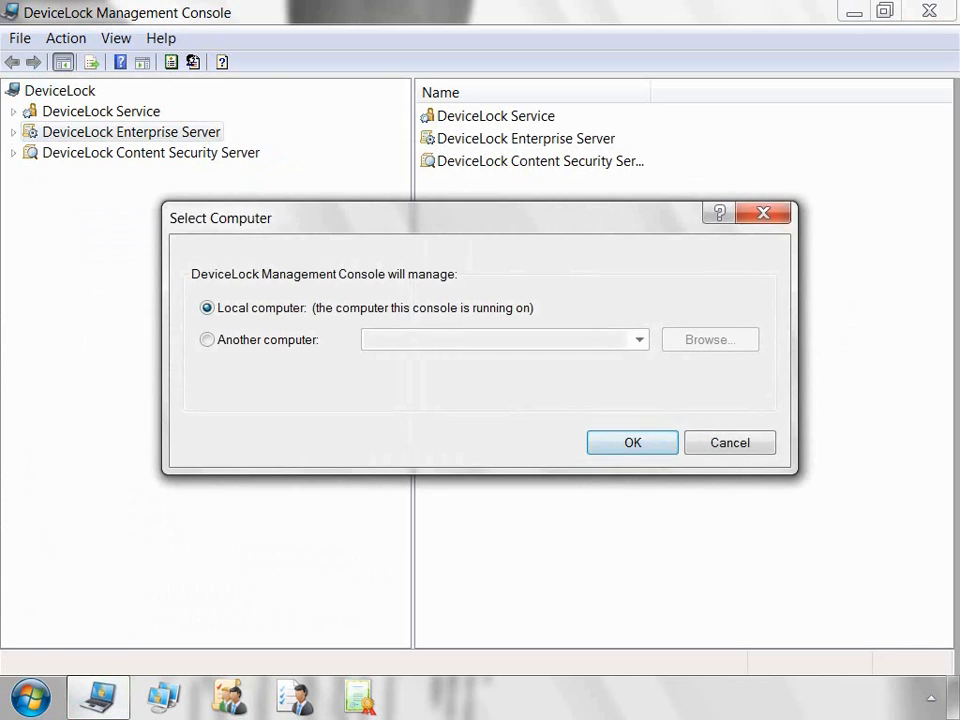
key(Return)
click(13, 132)
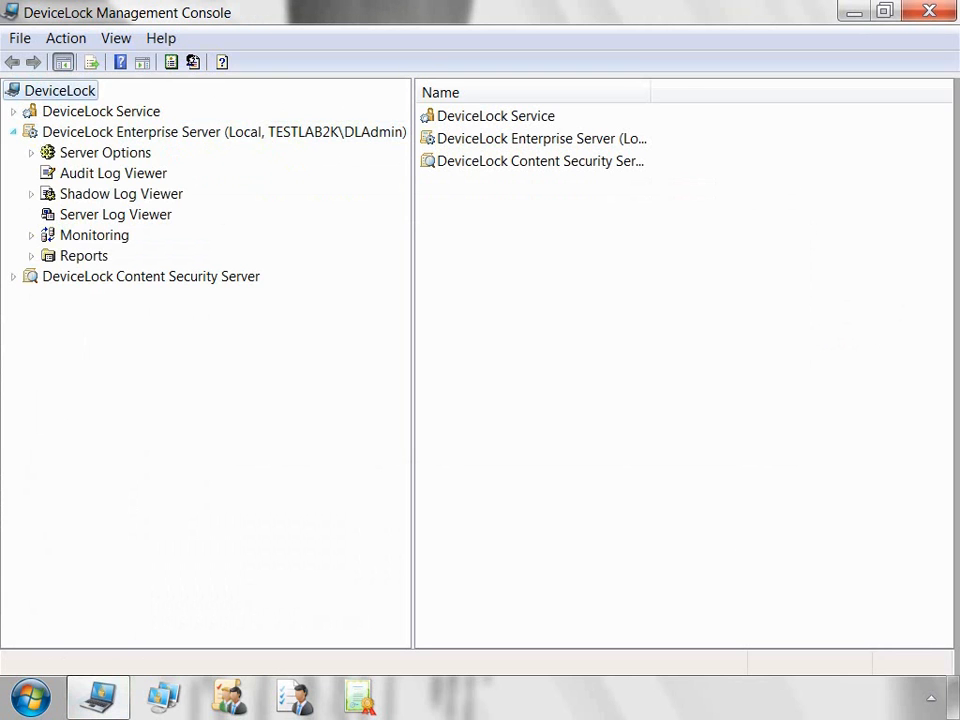
click(105, 153)
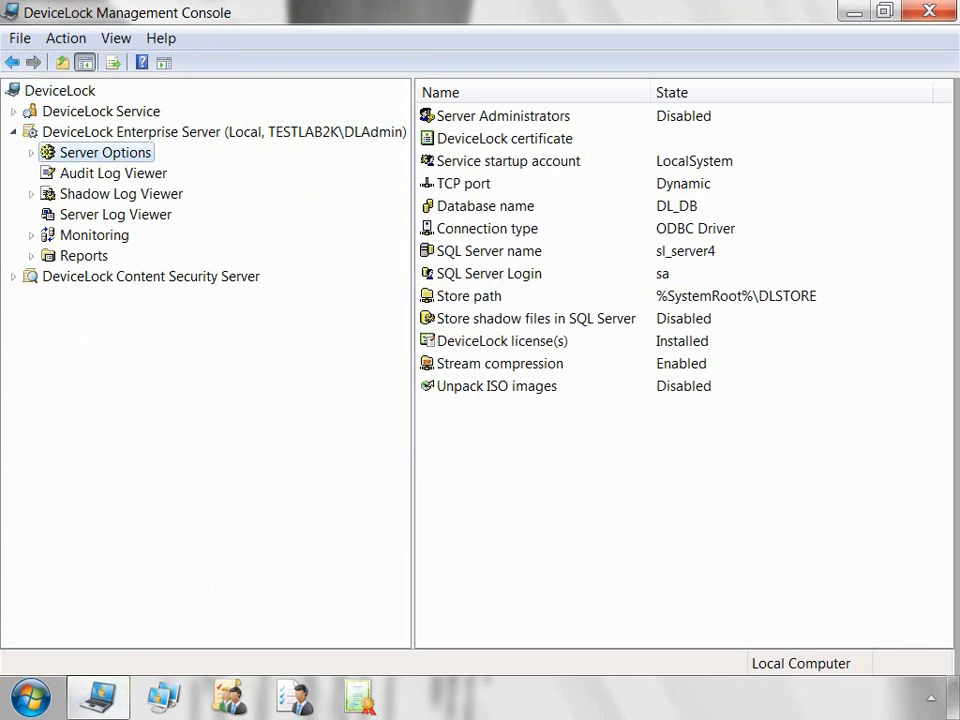
click(470, 207)
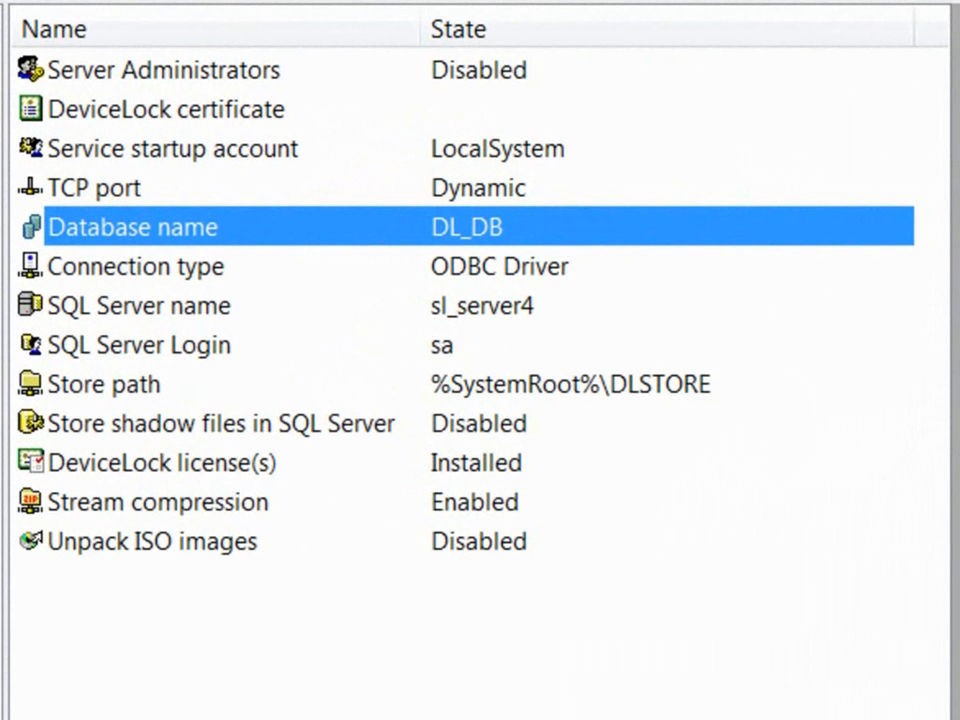
click(136, 266)
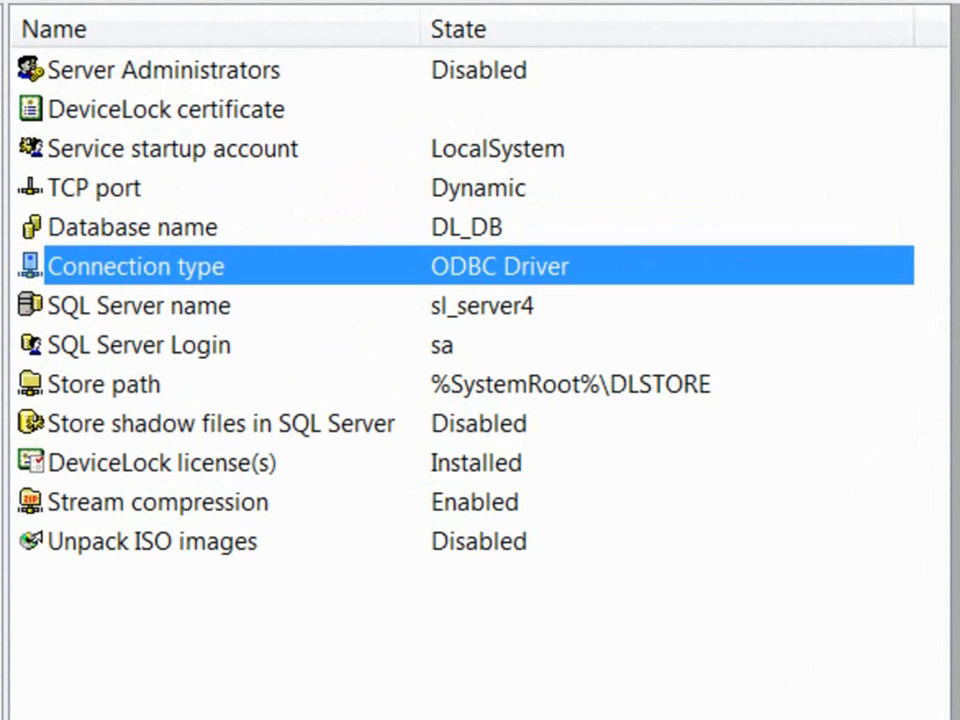
Step: Set the database connection to SQL Server authentication with login 'sa' and its password
right_click(310, 268)
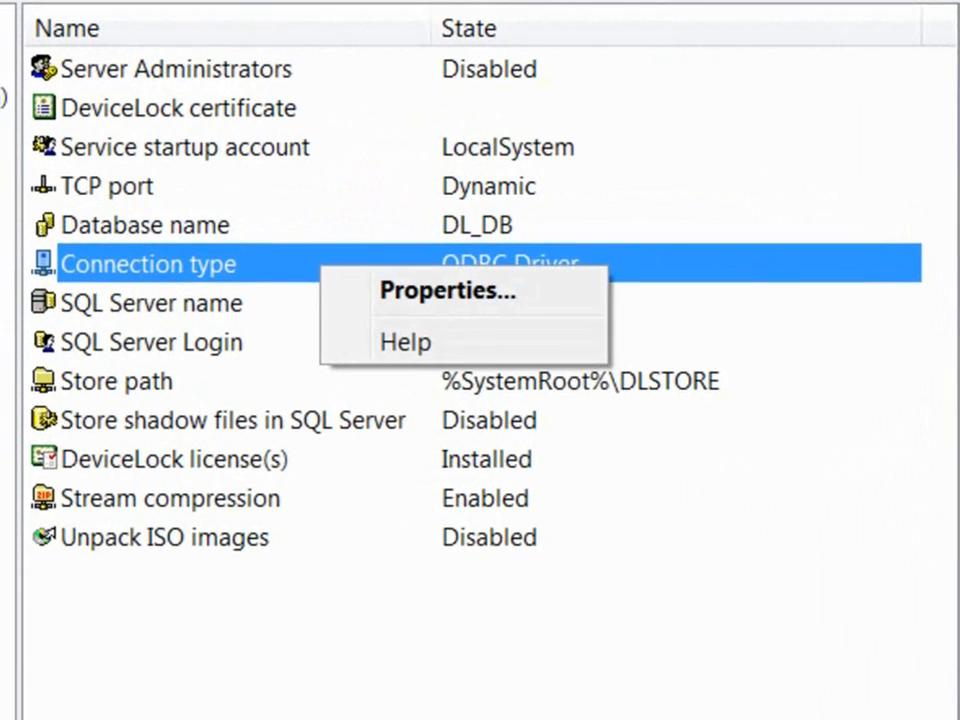
click(437, 291)
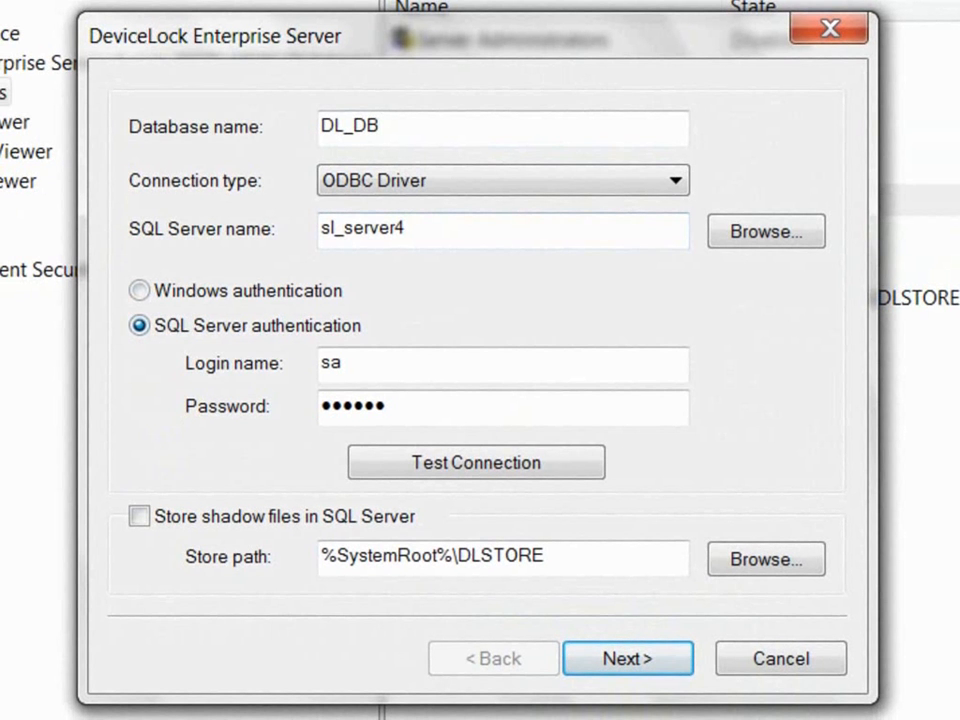
click(140, 291)
click(140, 325)
click(503, 365)
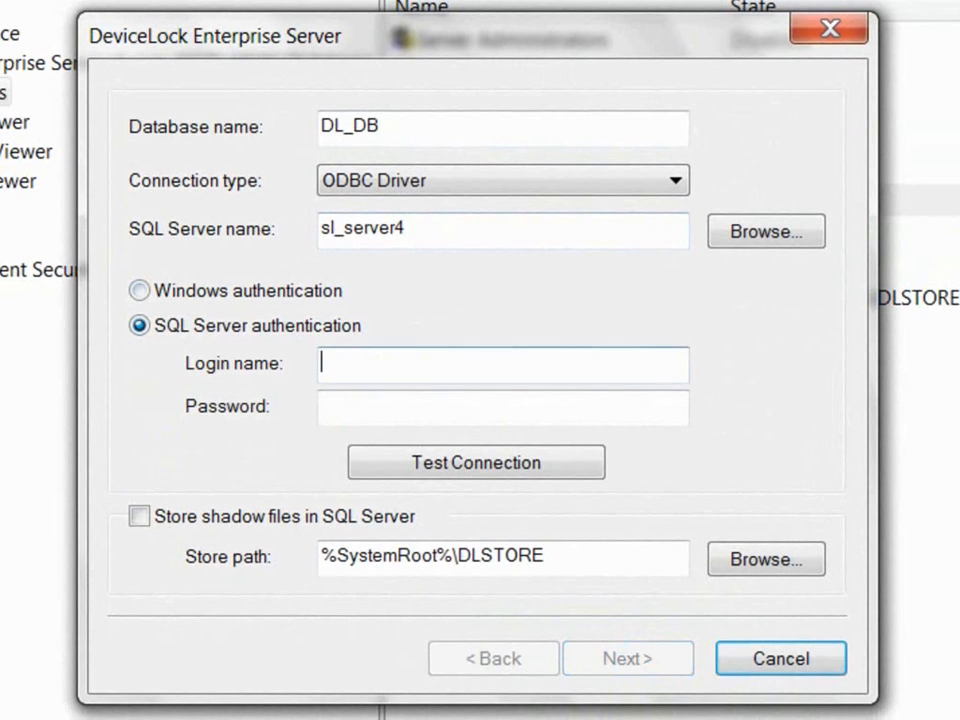
text(sa)
key(Tab)
text(••••••)
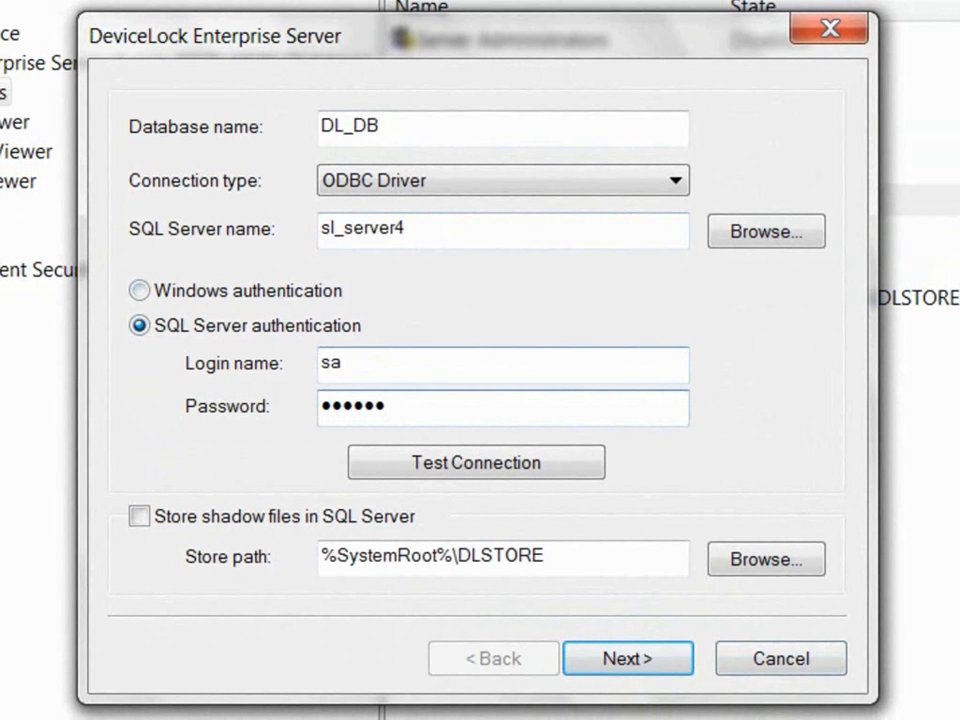
Step: Keep the ODBC Driver connection type and test the SQL Server connection
click(676, 181)
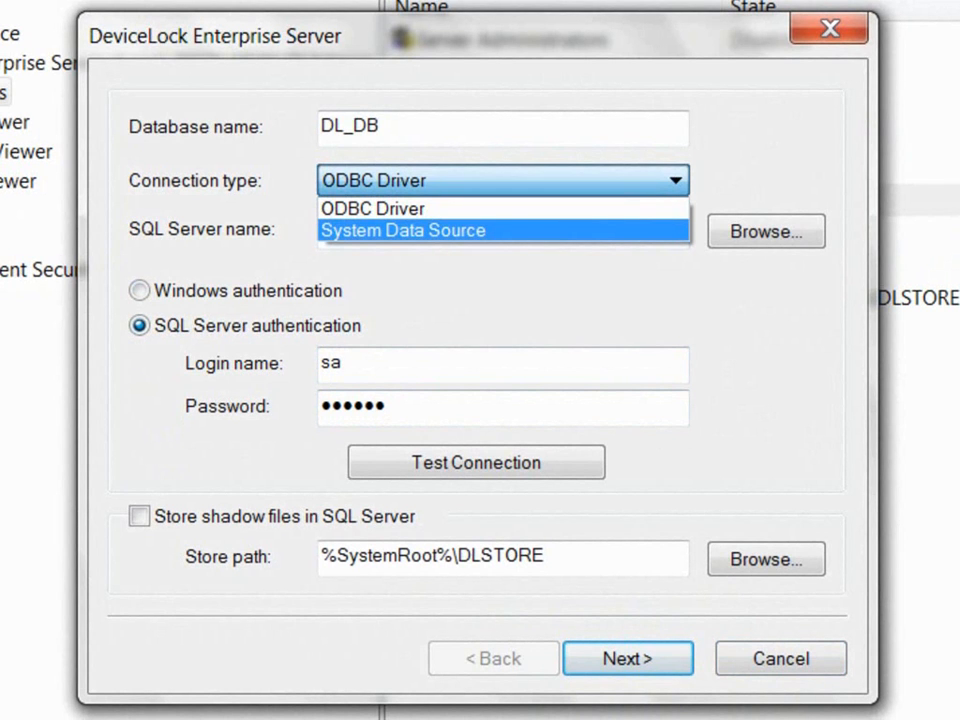
key(Return)
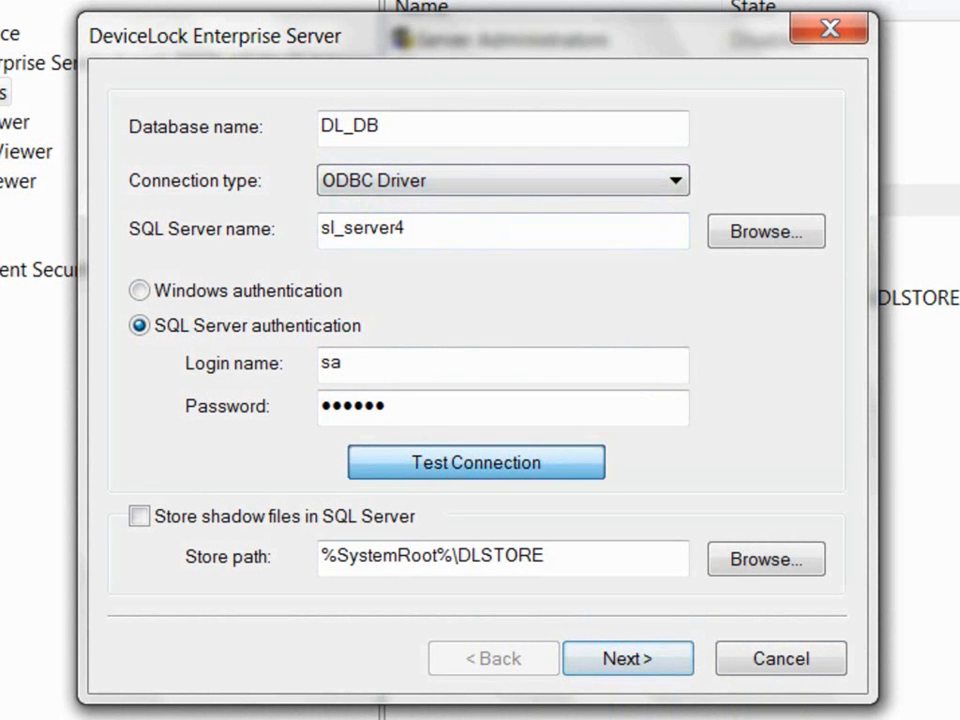
click(476, 462)
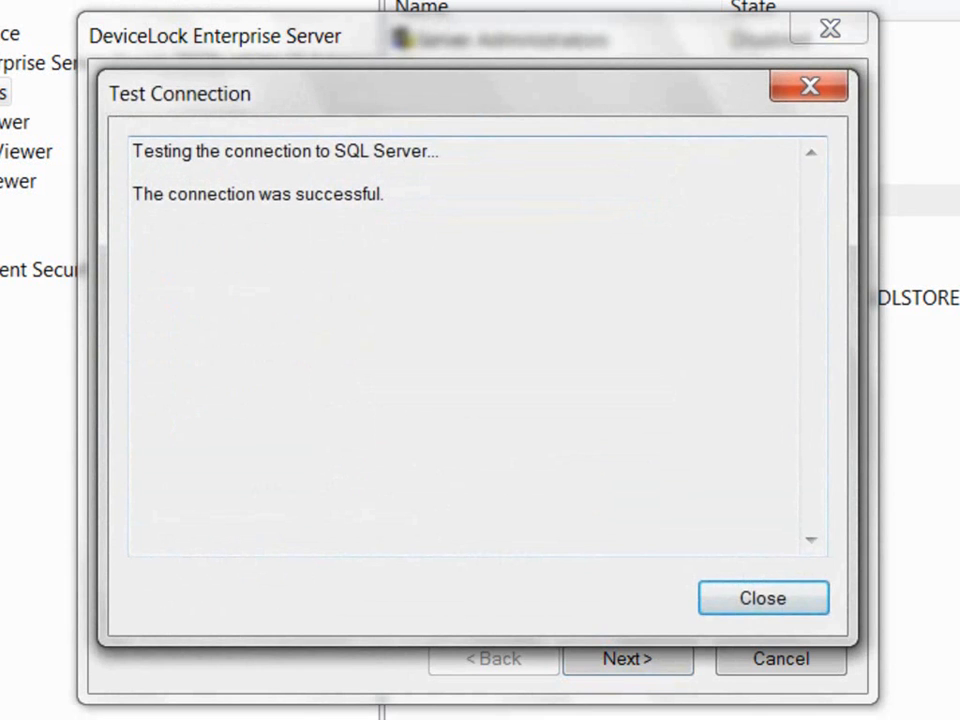
key(Return)
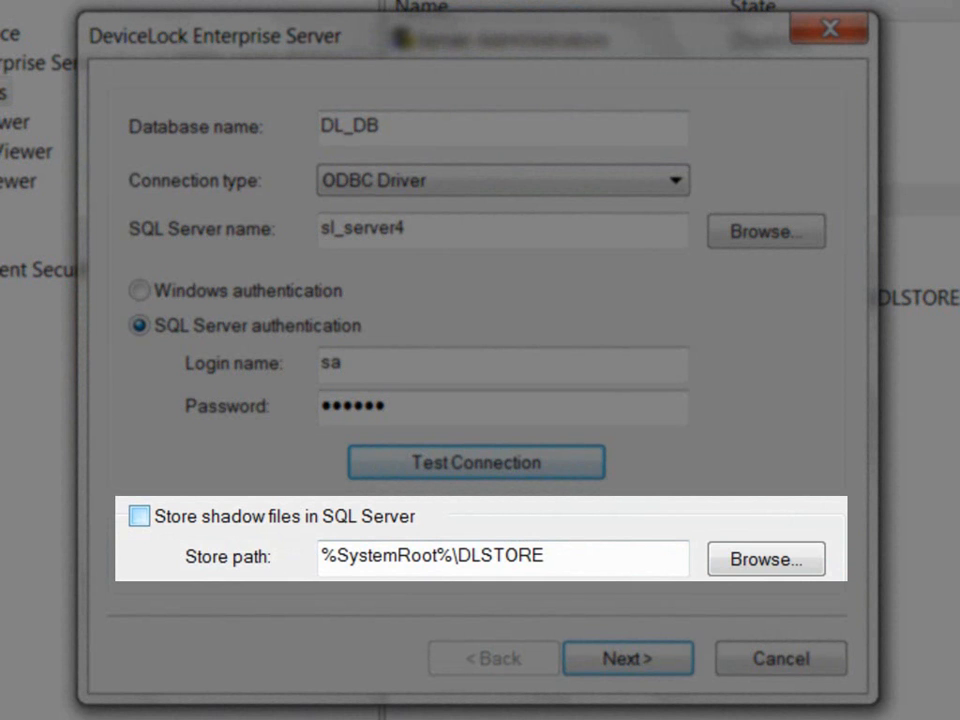
Step: Leave shadow files out of SQL Server, keeping the %SystemRoot%\DLSTORE store path
click(139, 516)
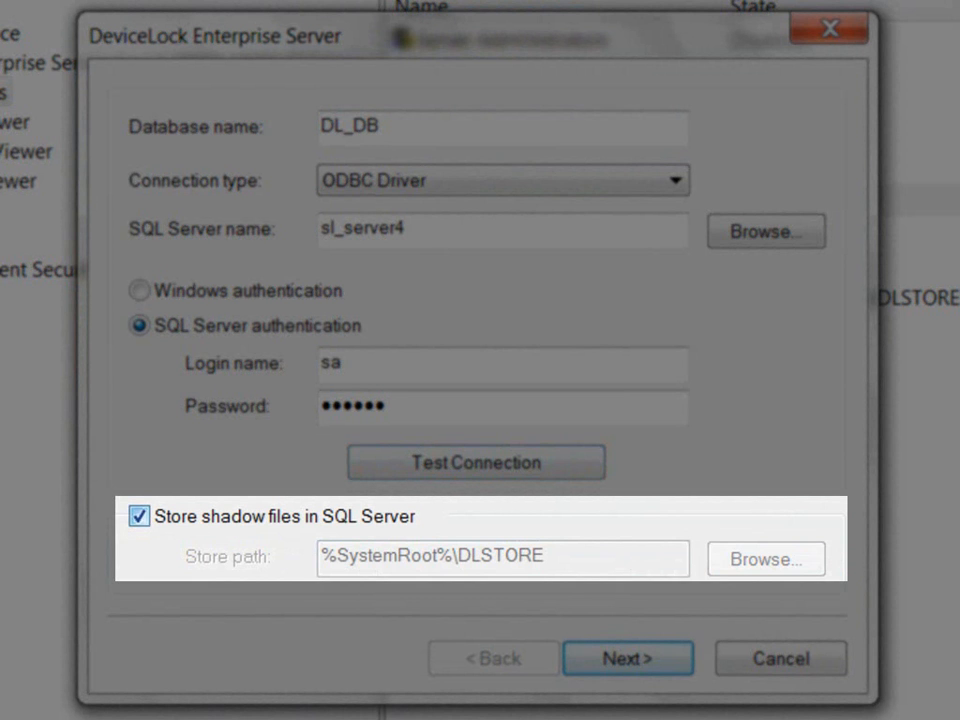
click(139, 516)
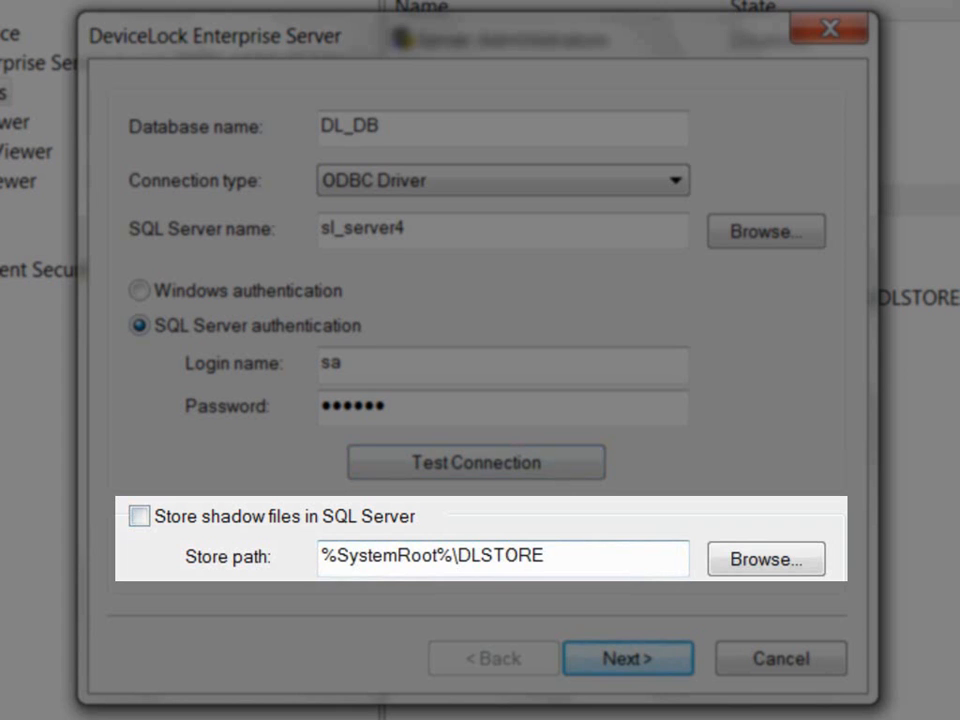
drag(547, 556, 320, 556)
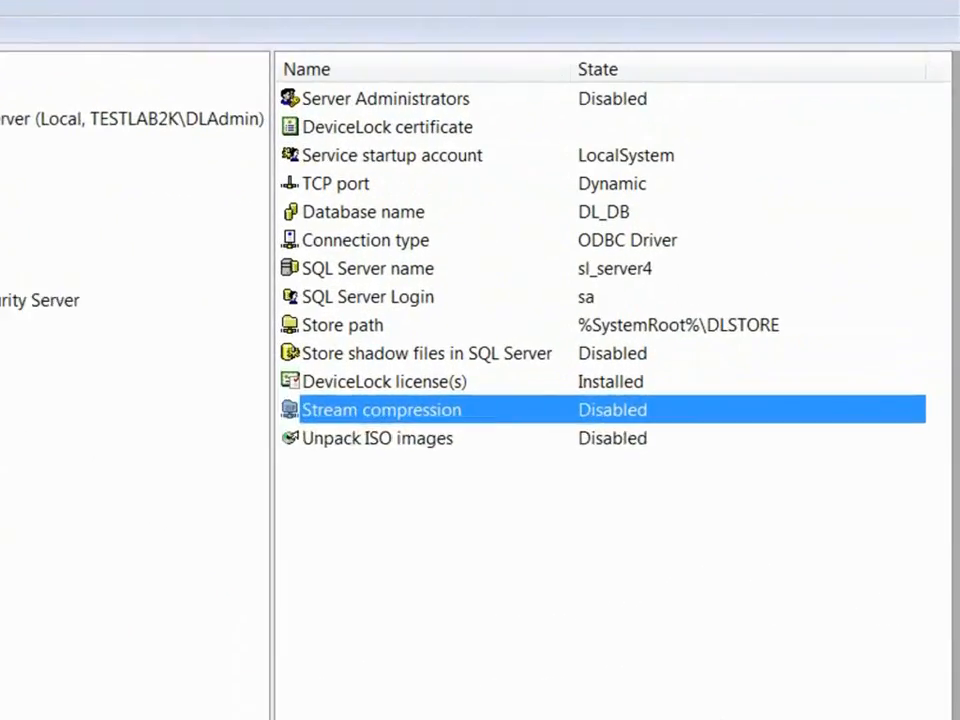
Step: Switch Stream compression and Unpack ISO images to Enabled in the Enterprise Server options
right_click(713, 409)
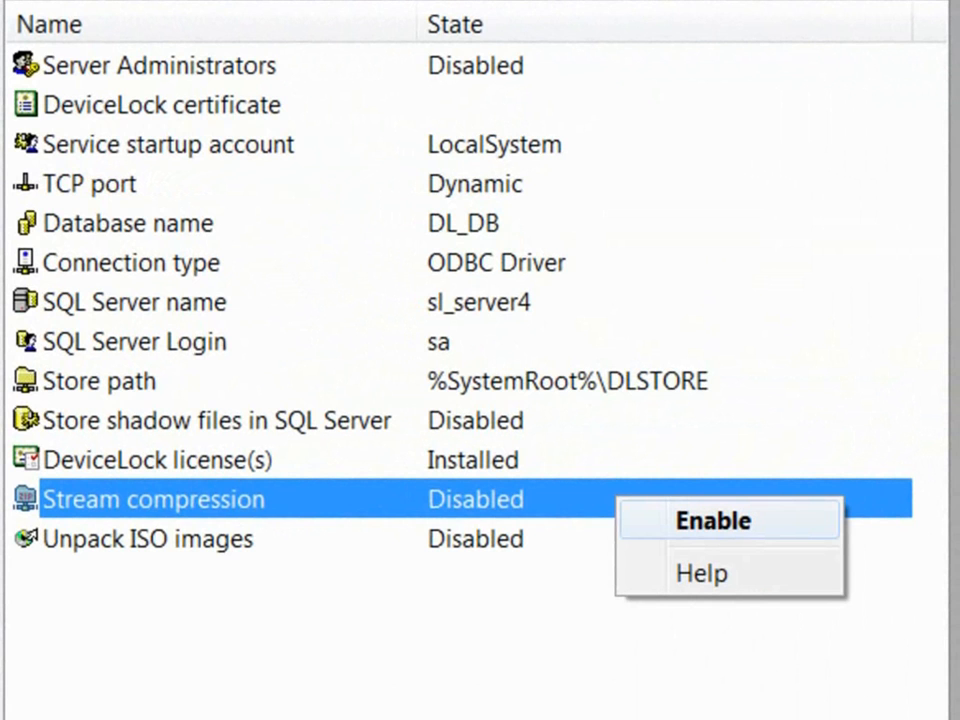
click(713, 521)
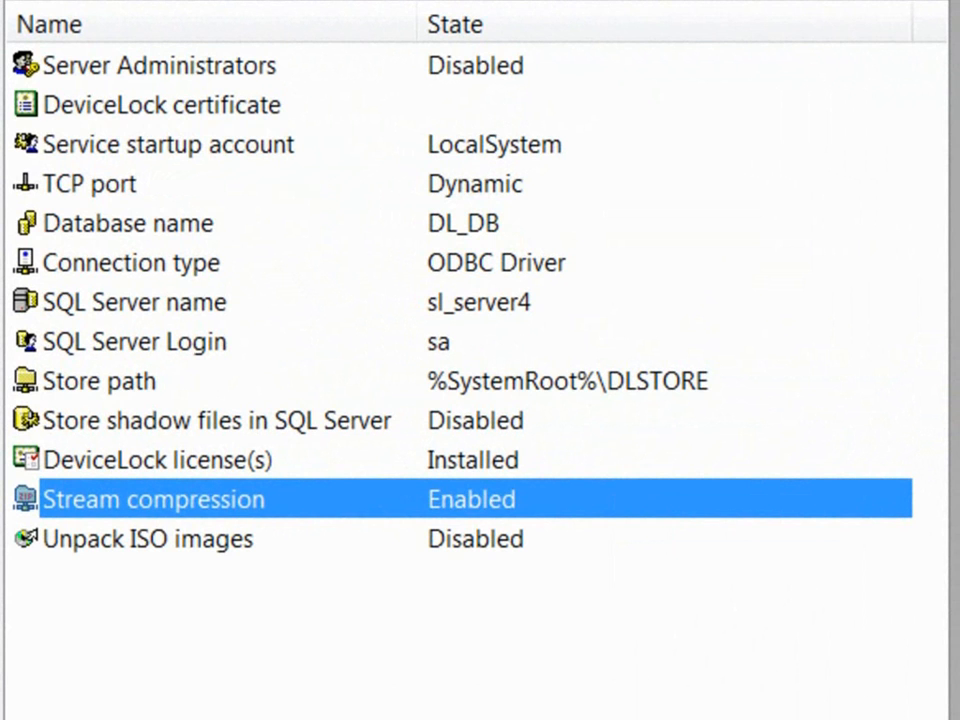
click(488, 542)
right_click(488, 543)
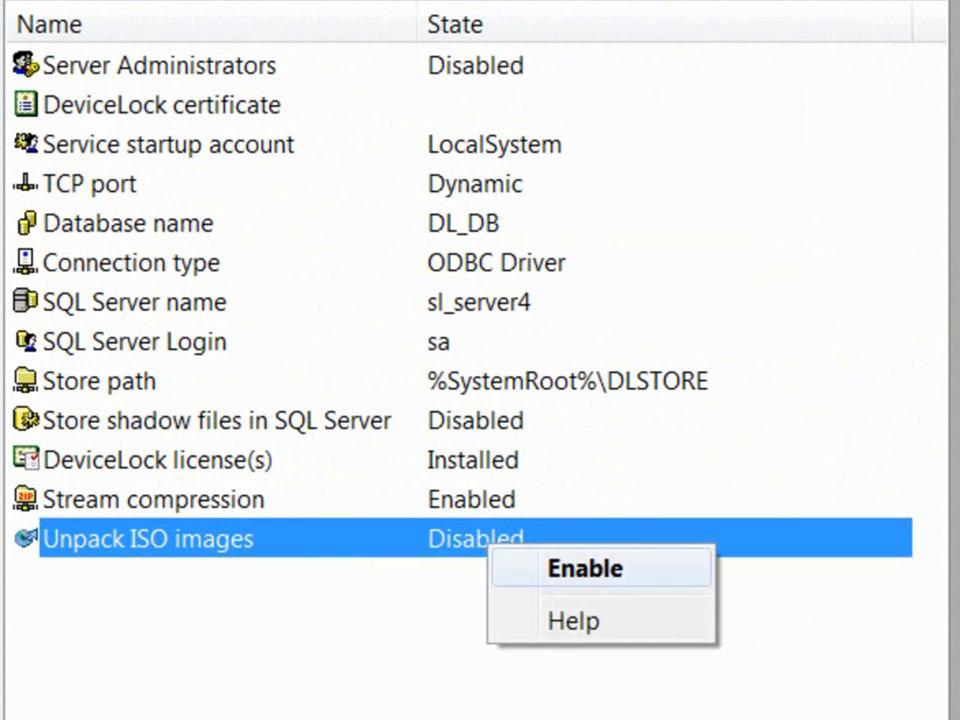
click(585, 569)
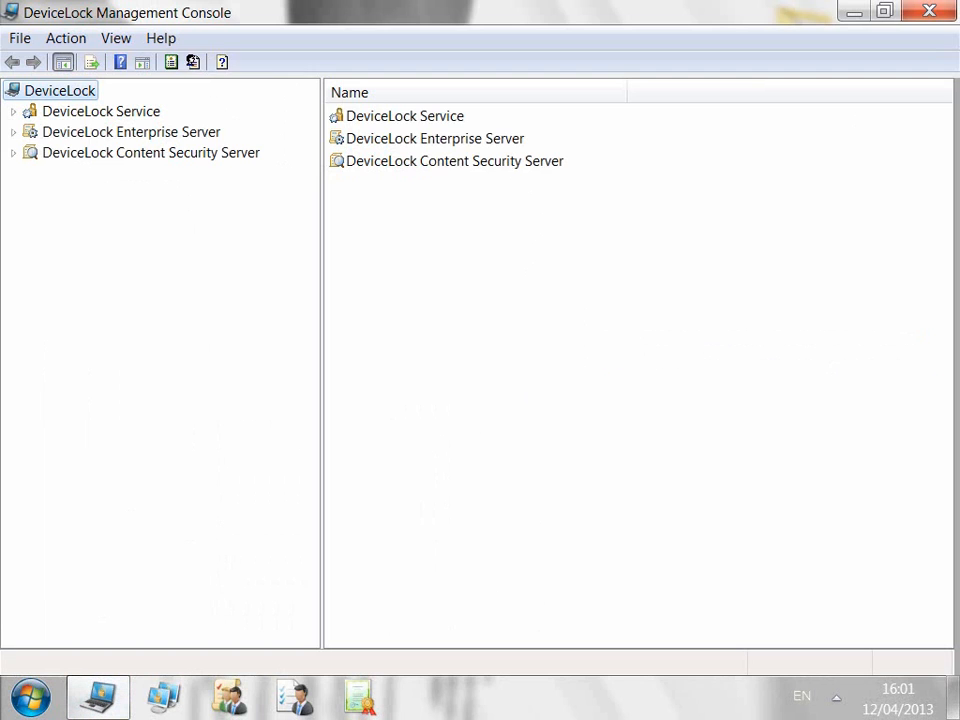
Step: Connect DeviceLock Service to the local computer and show Service Options > Auditing & Shadowing
click(130, 111)
right_click(153, 109)
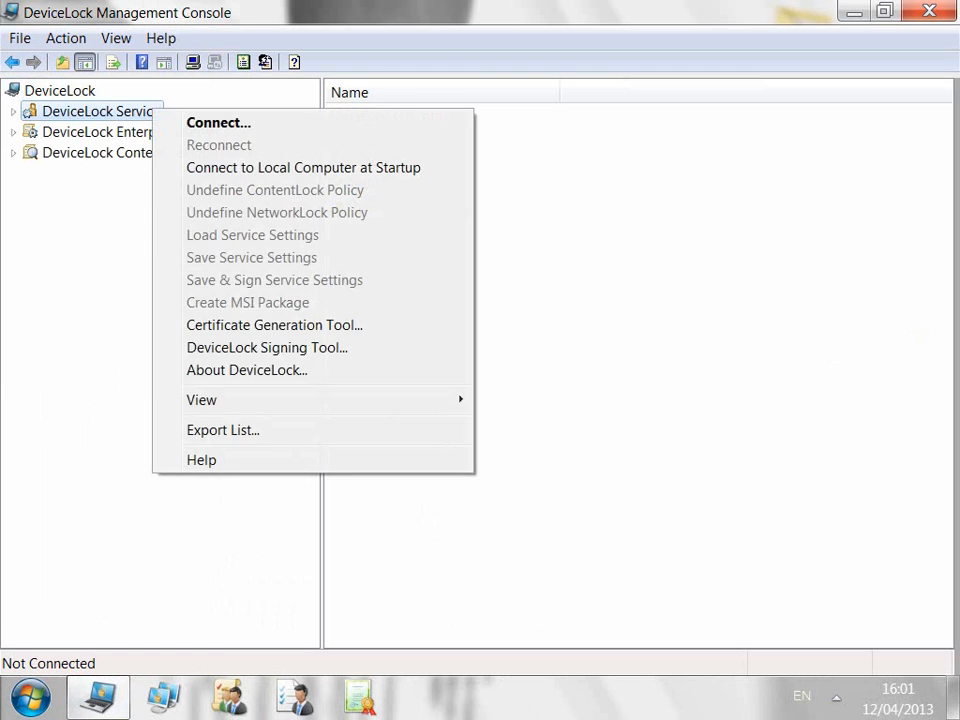
click(218, 123)
key(Return)
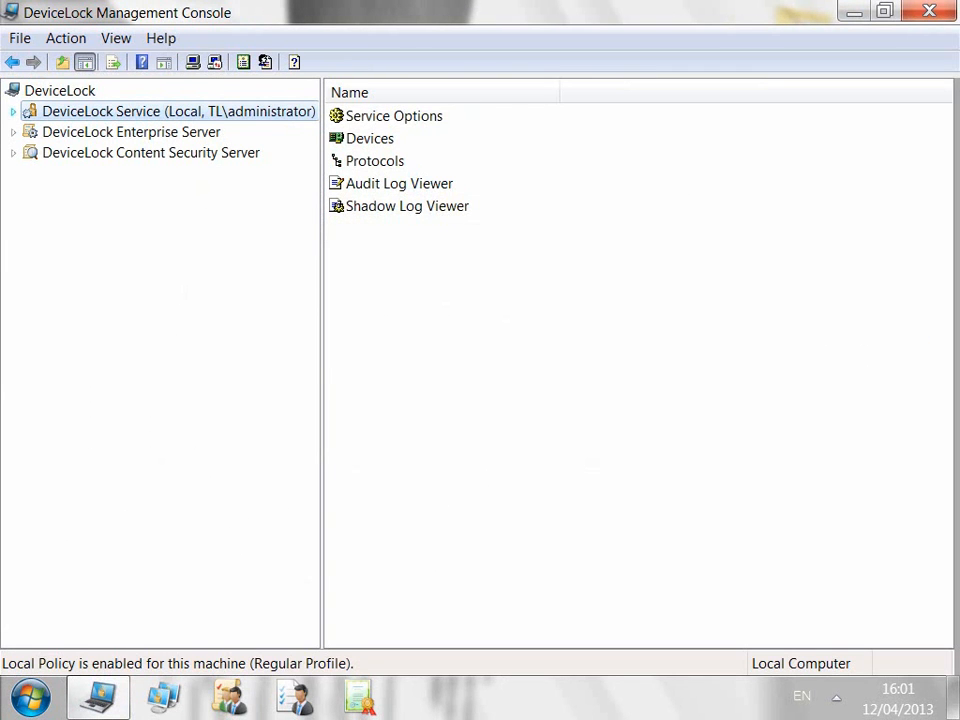
click(13, 111)
click(31, 132)
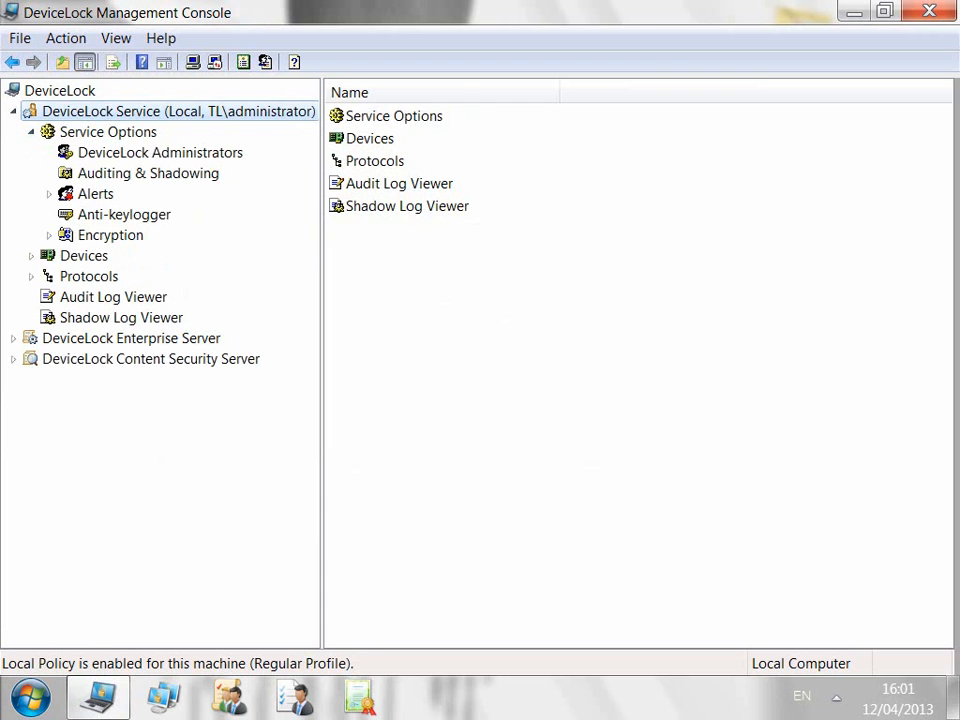
click(148, 173)
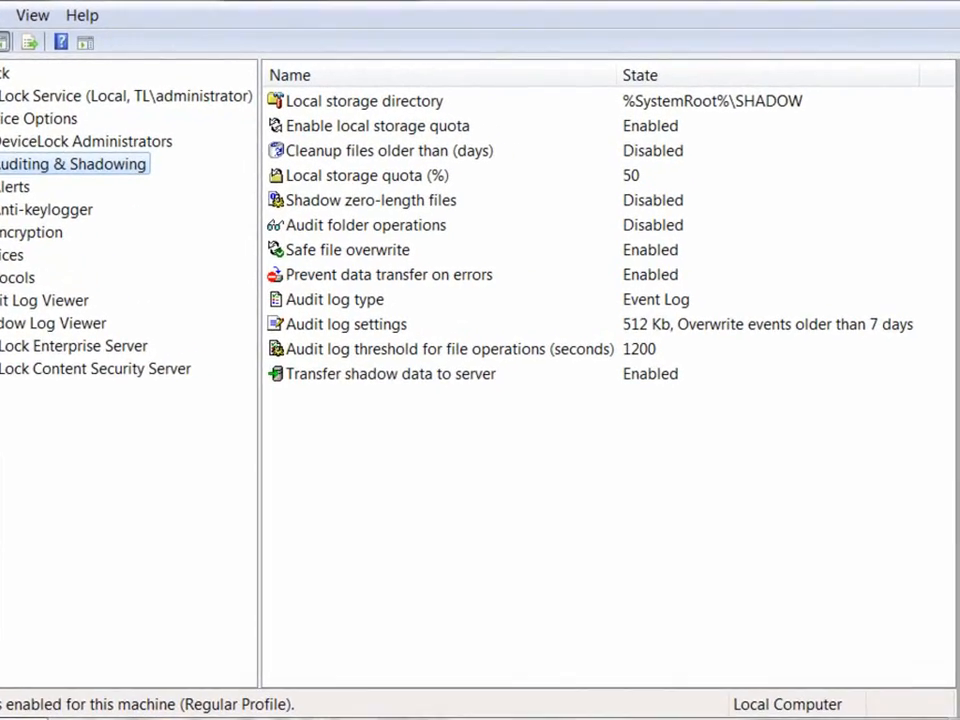
Step: Inspect the Local storage directory and audit log threshold settings, leaving both unchanged
click(364, 101)
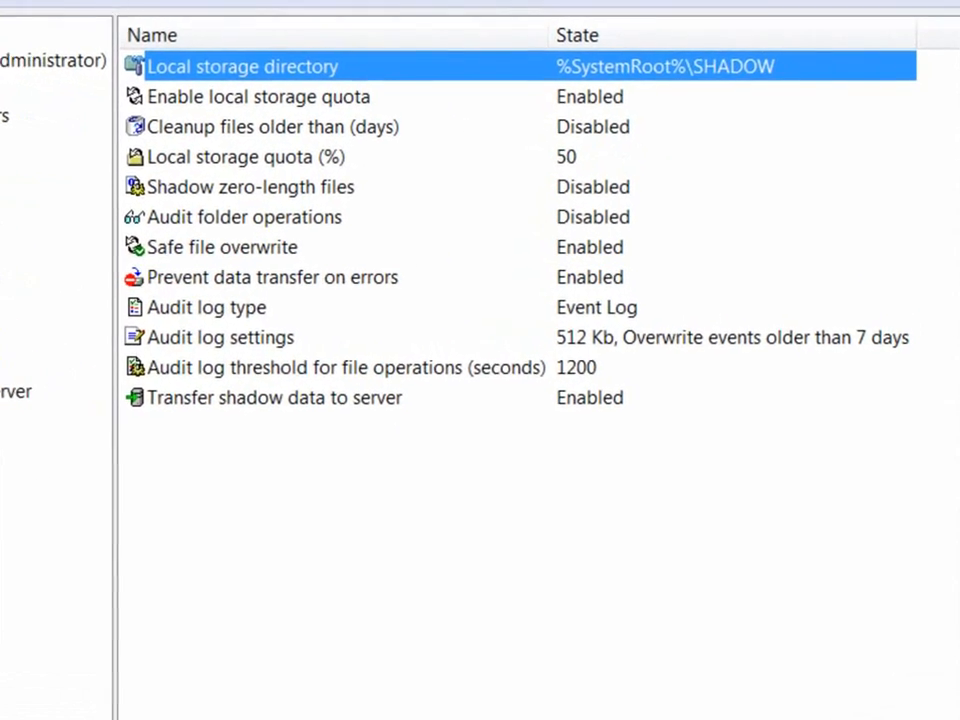
double_click(243, 67)
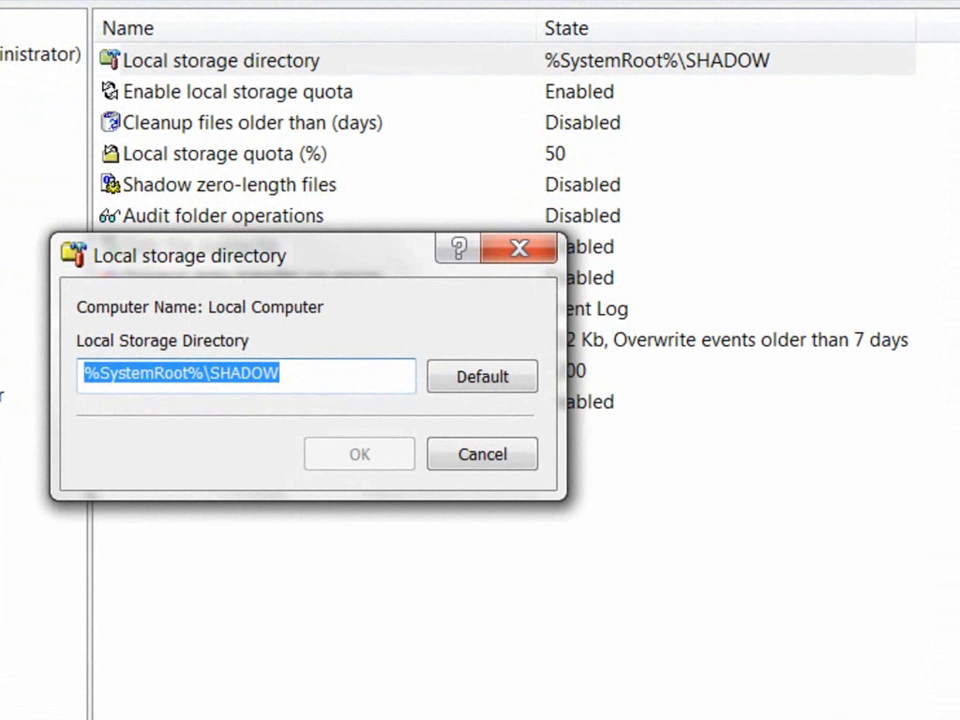
click(482, 454)
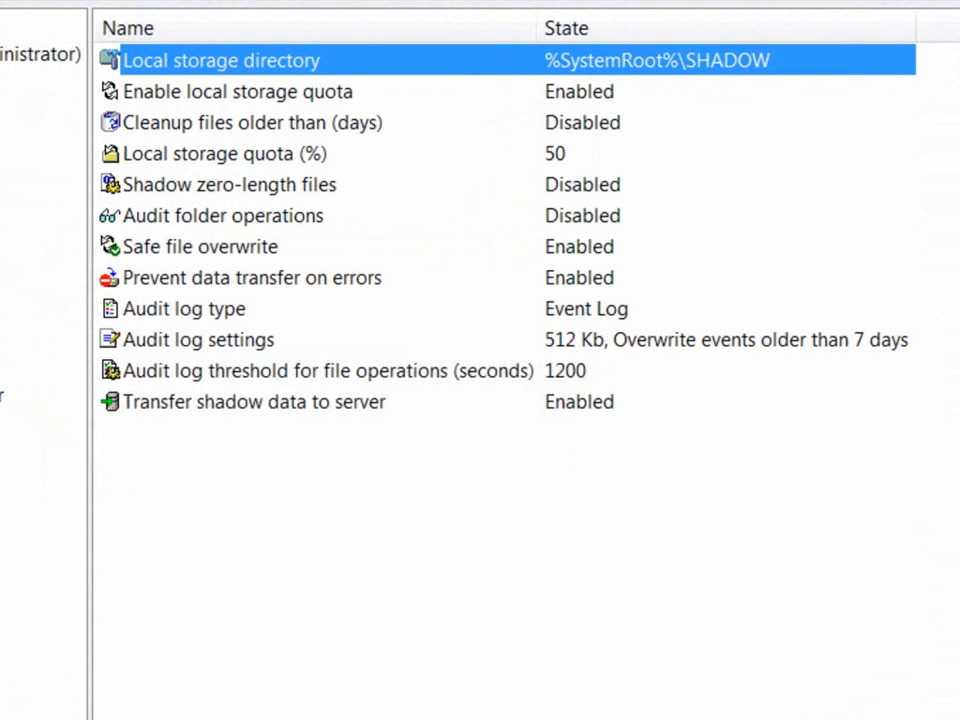
double_click(328, 371)
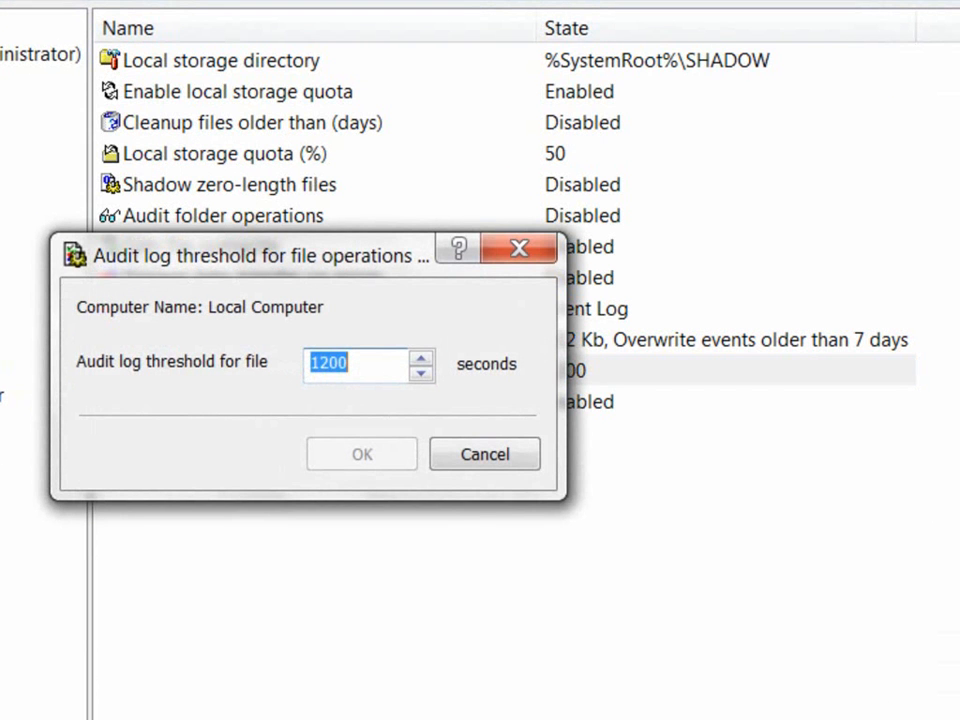
click(485, 454)
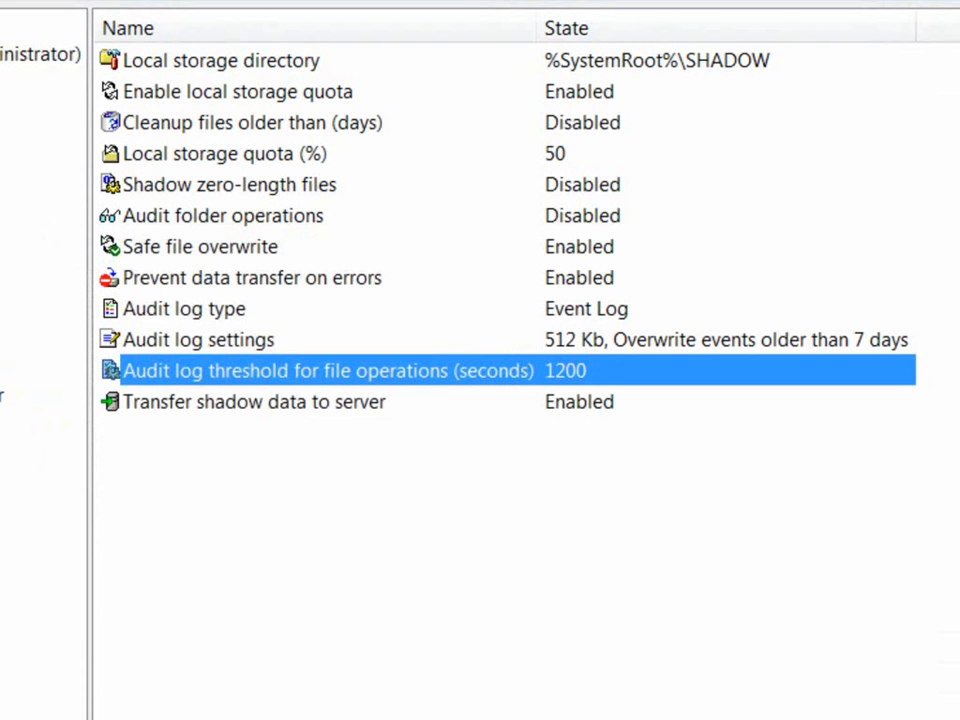
Step: Turn on Cleanup files older than (days) and raise it to 7
double_click(252, 123)
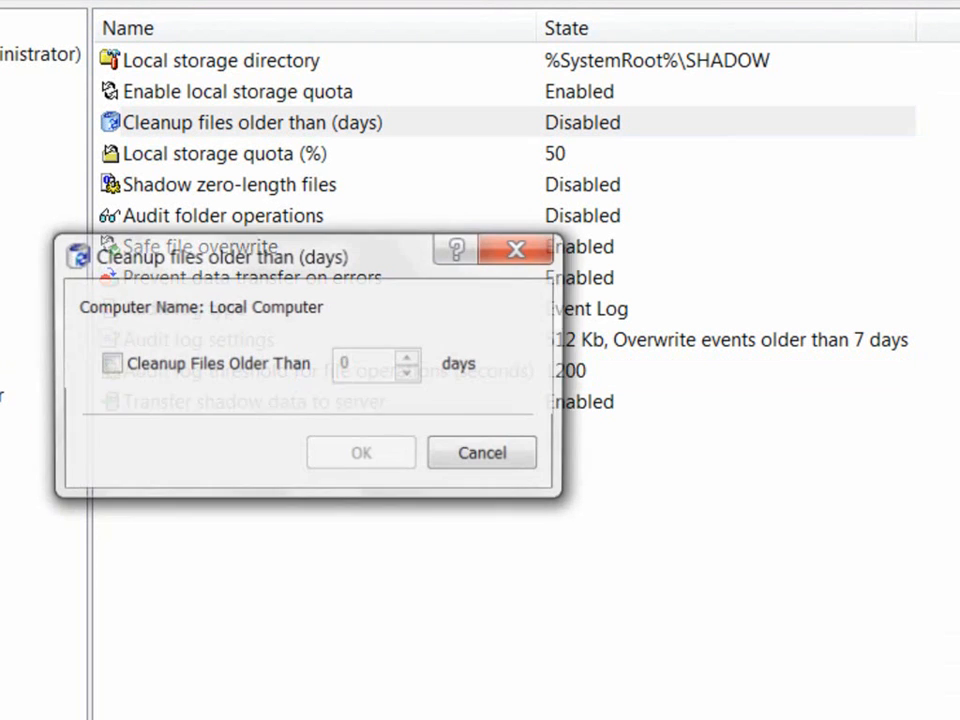
click(110, 364)
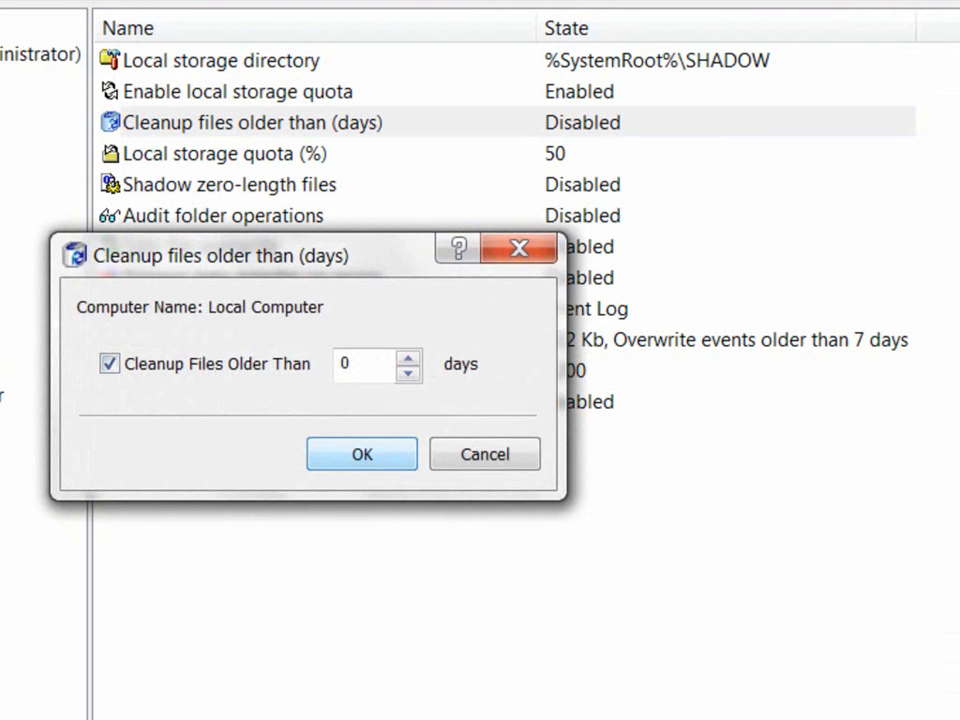
click(408, 358)
click(408, 358)
click(408, 358)
click(408, 358)
click(408, 358)
click(408, 358)
click(408, 358)
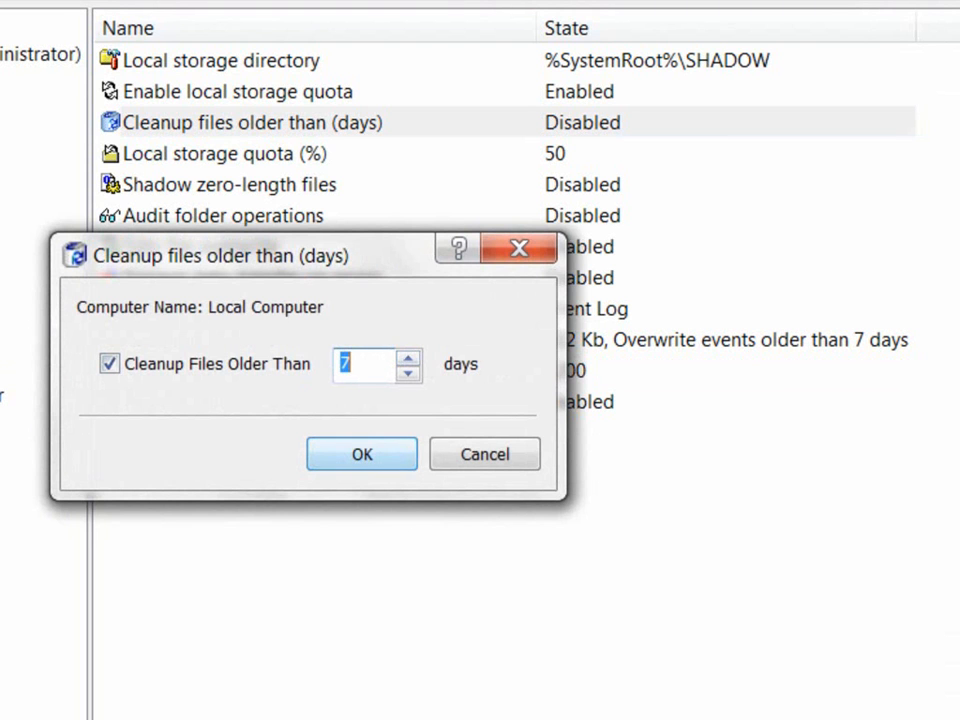
click(362, 454)
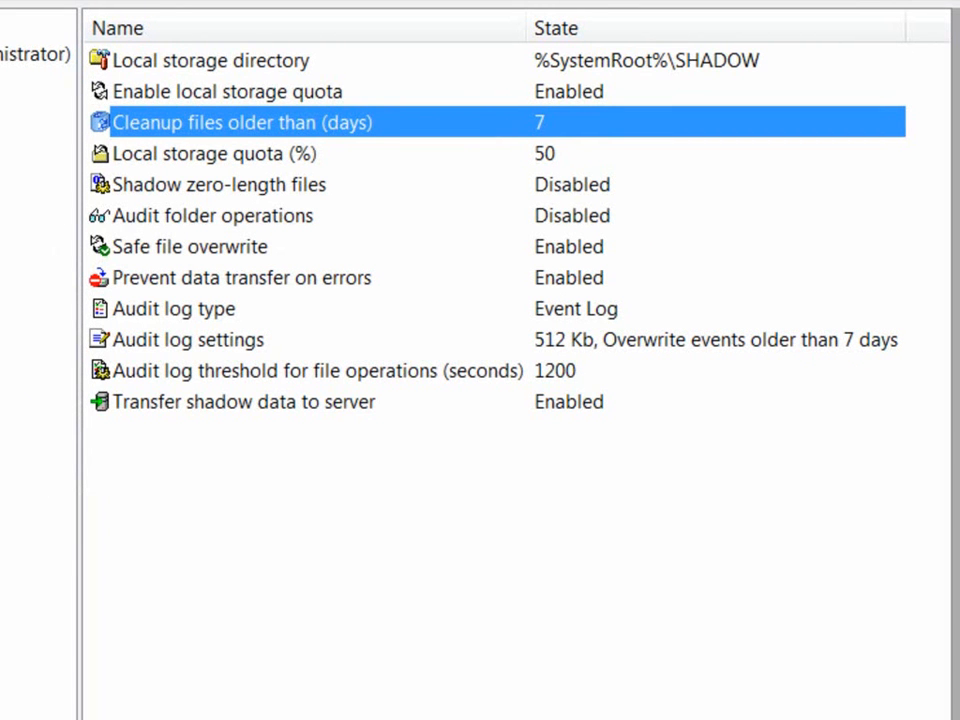
Step: Set Local storage quota to 90% and enable Shadow zero-length files
double_click(214, 154)
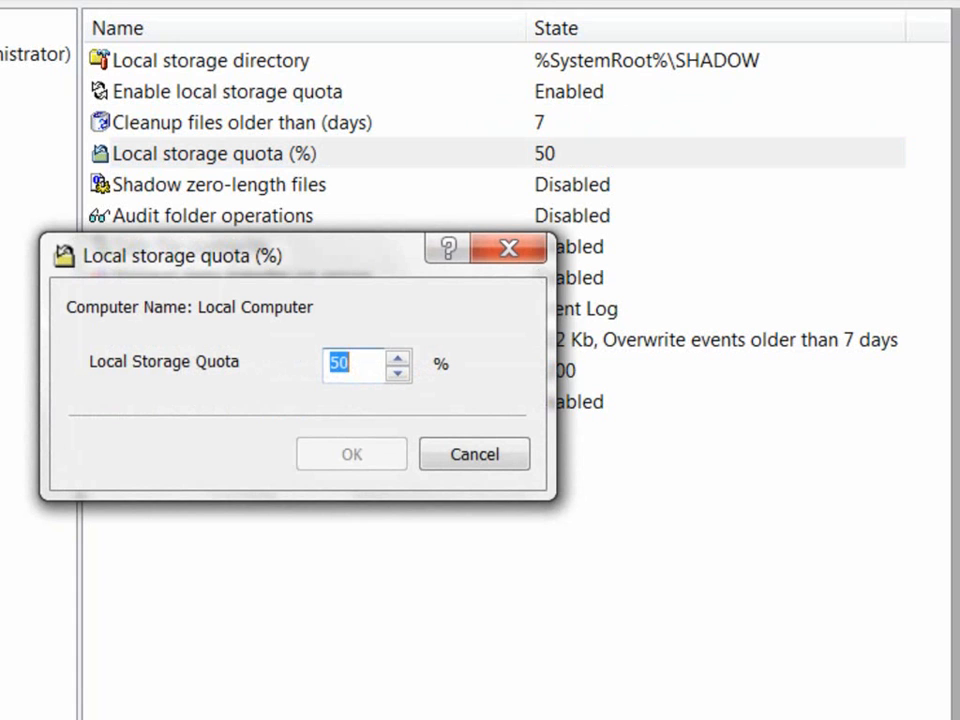
text(90)
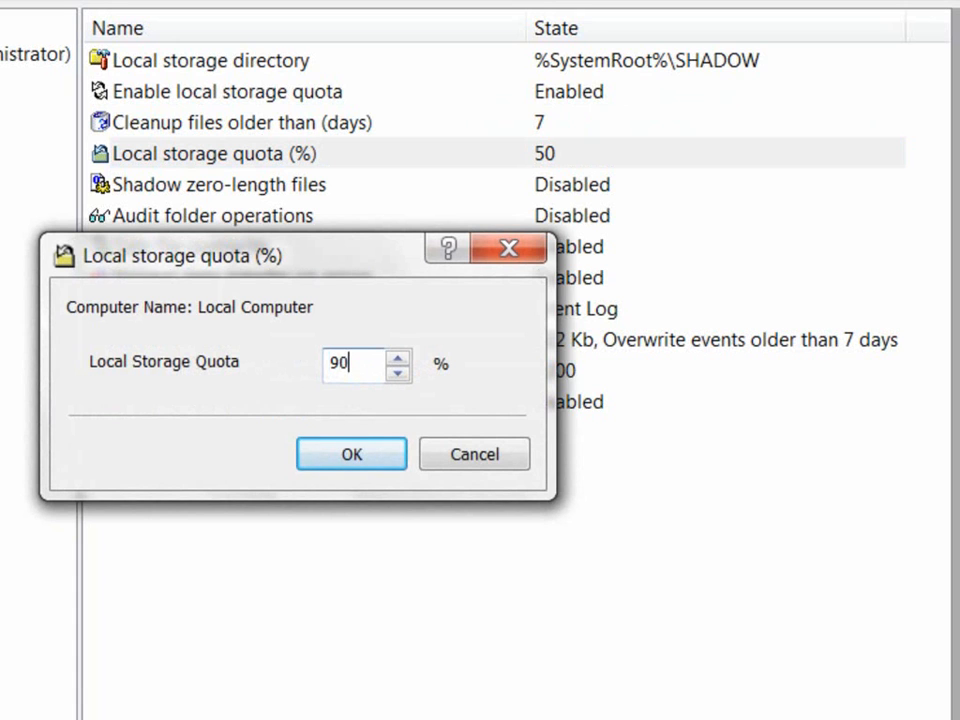
key(Return)
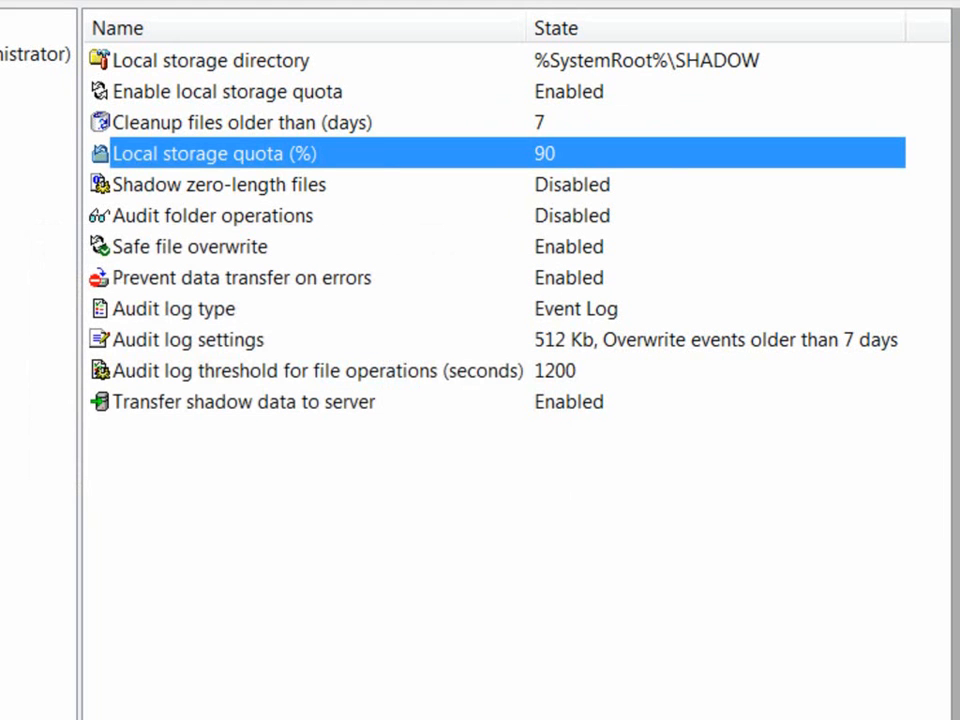
click(219, 185)
key(Return)
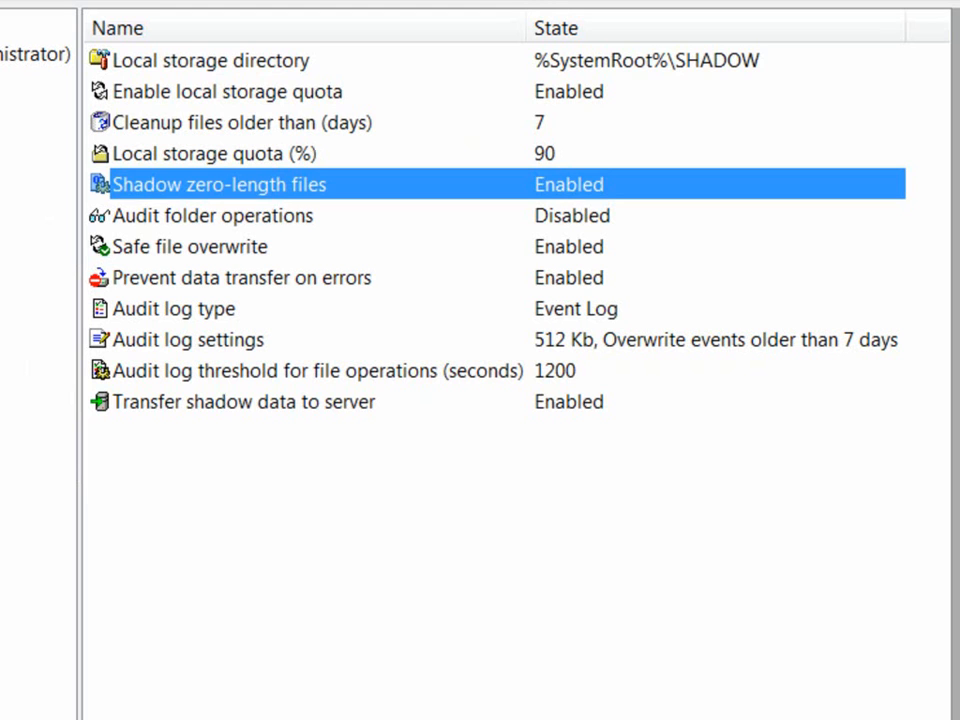
Step: Set the Audit log type to Event & DeviceLock Logs
click(242, 278)
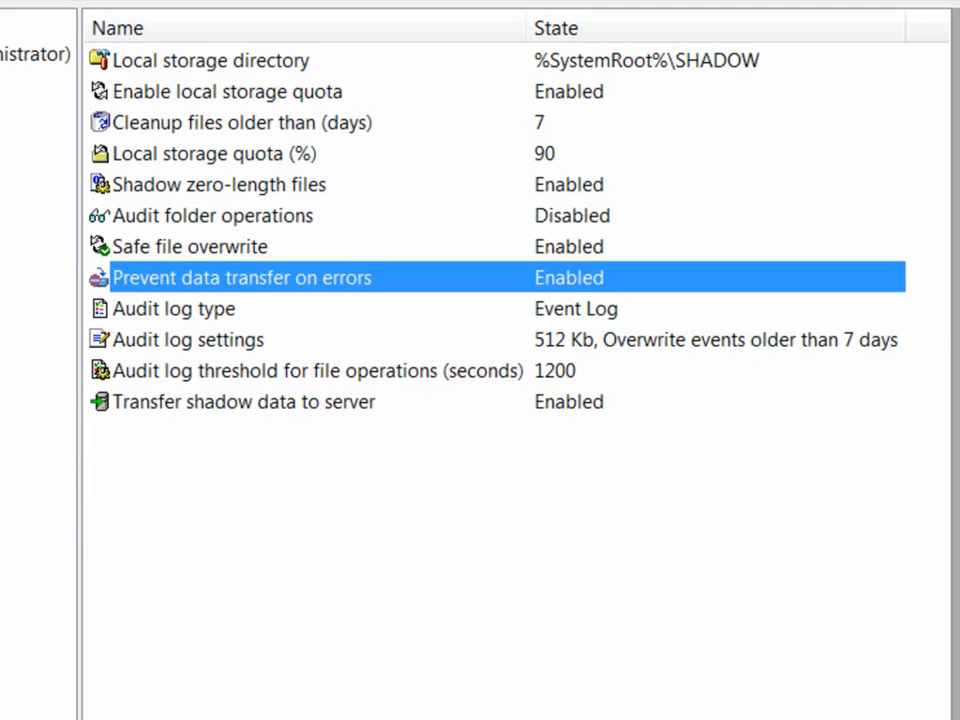
double_click(174, 309)
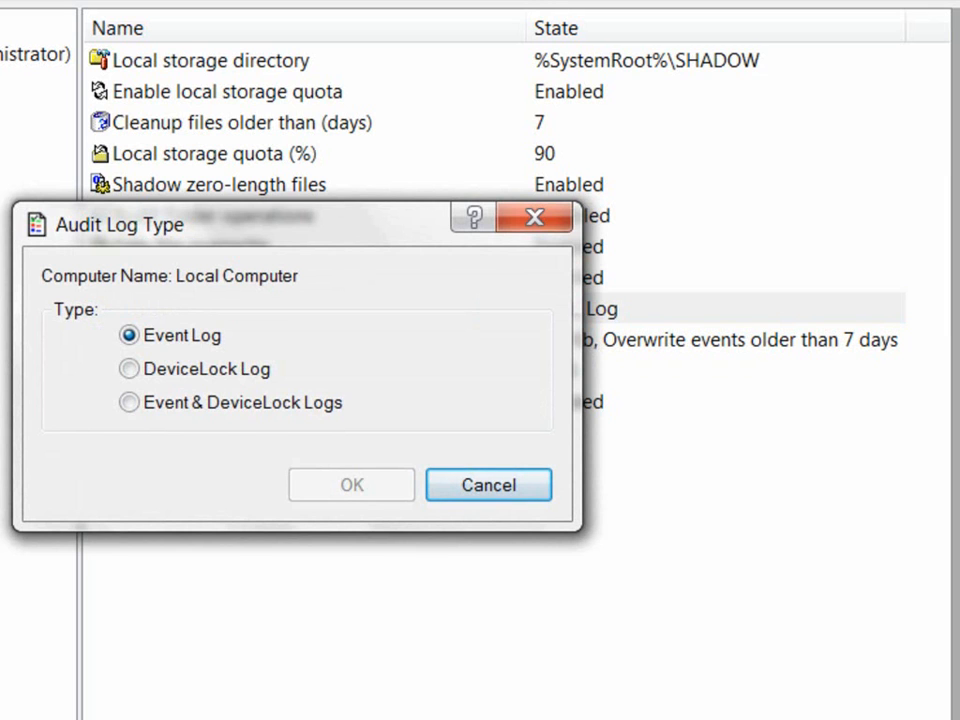
click(129, 369)
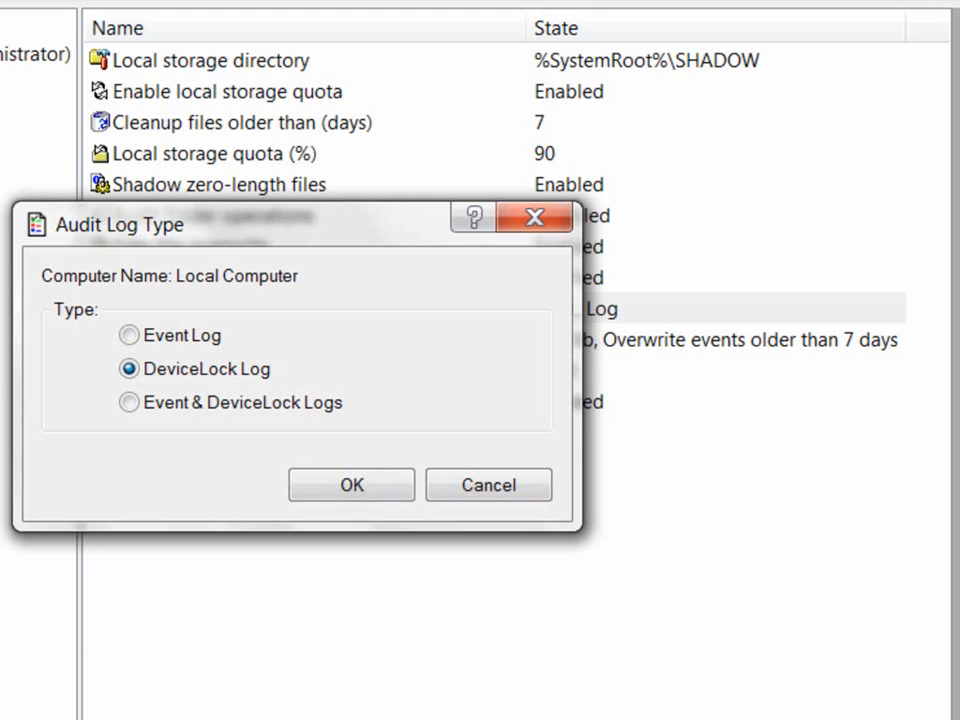
click(130, 403)
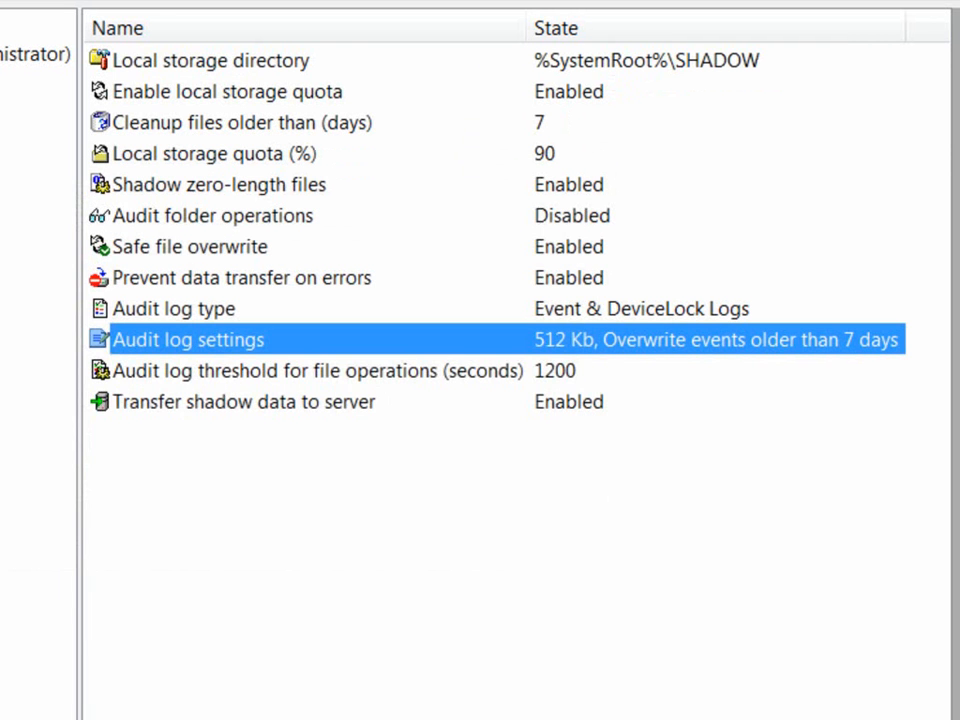
Step: Open the properties of Transfer shadow data to server
click(545, 402)
right_click(545, 402)
click(645, 420)
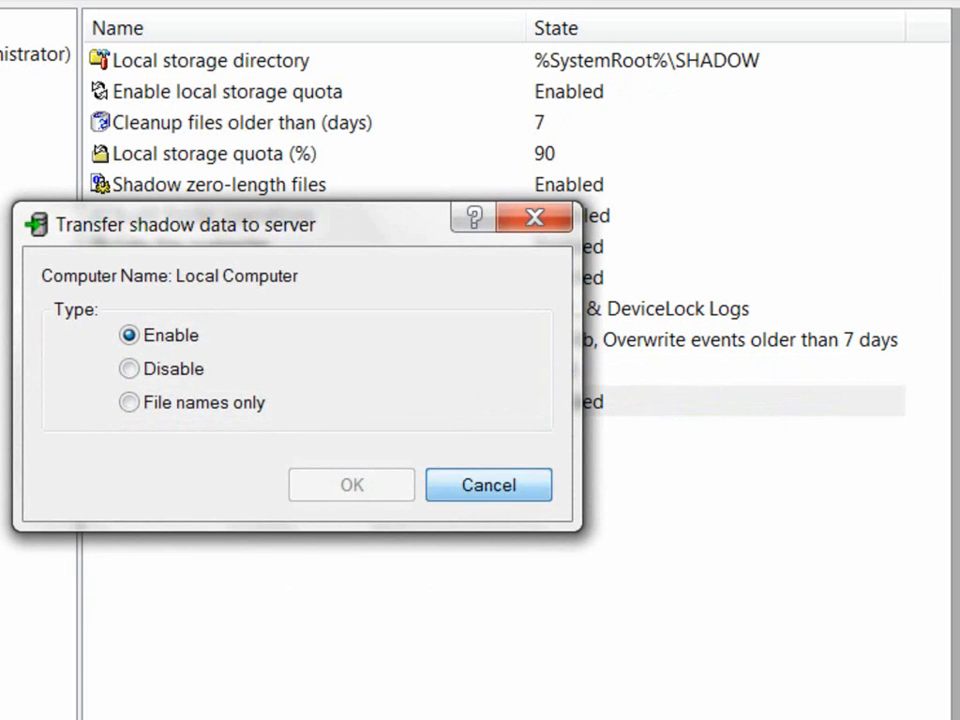
Step: Cancel the Transfer shadow data dialog, enable Audit folder operations, then set it back to Disabled
click(489, 485)
click(213, 216)
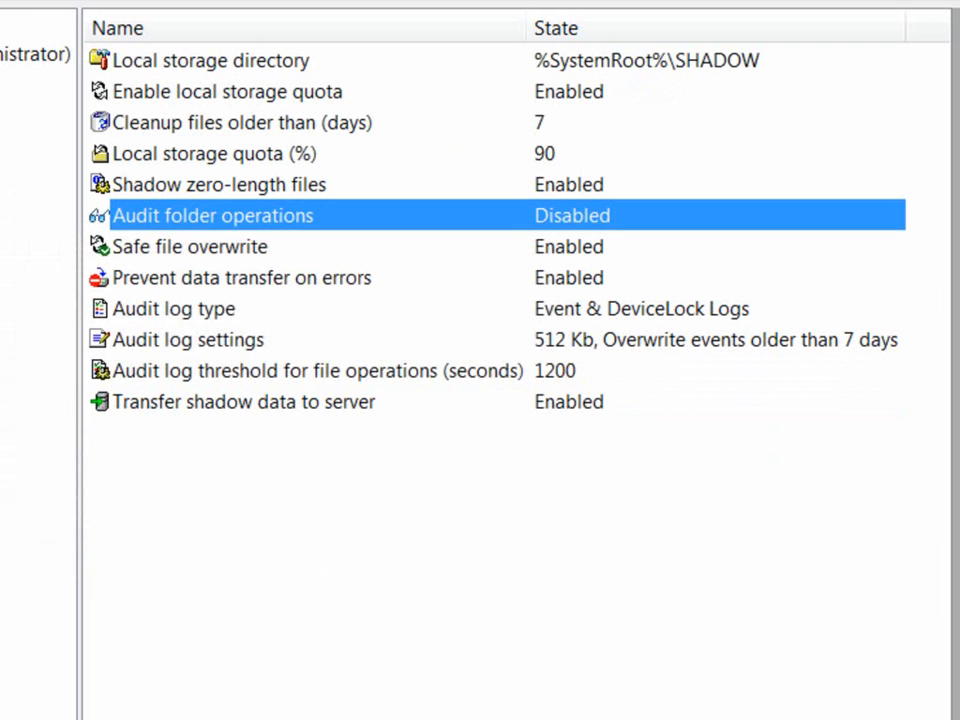
double_click(213, 216)
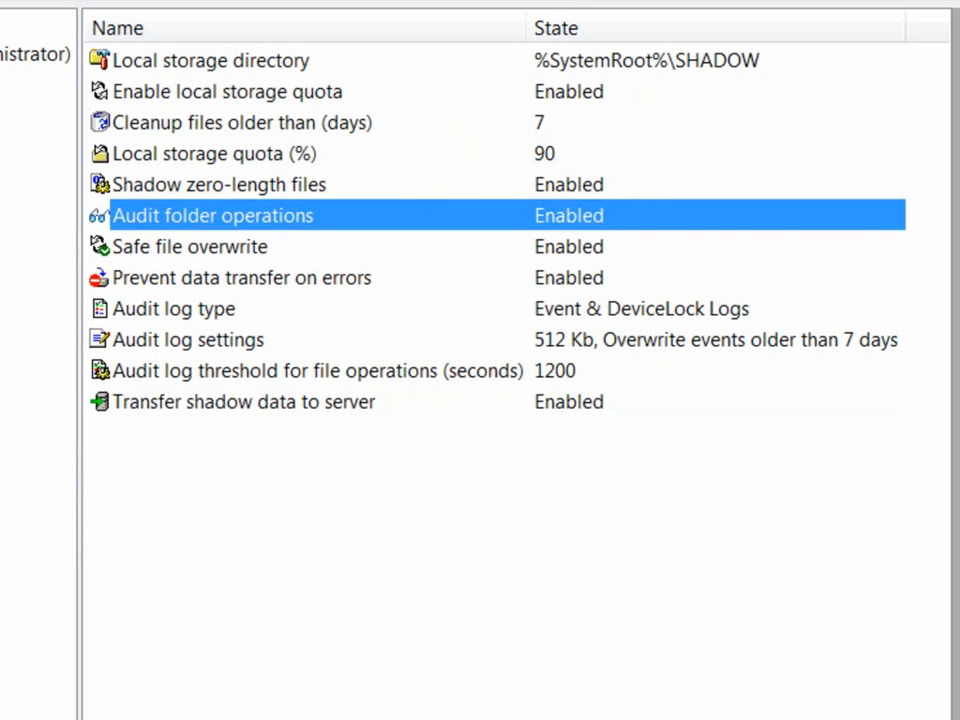
right_click(478, 222)
click(555, 238)
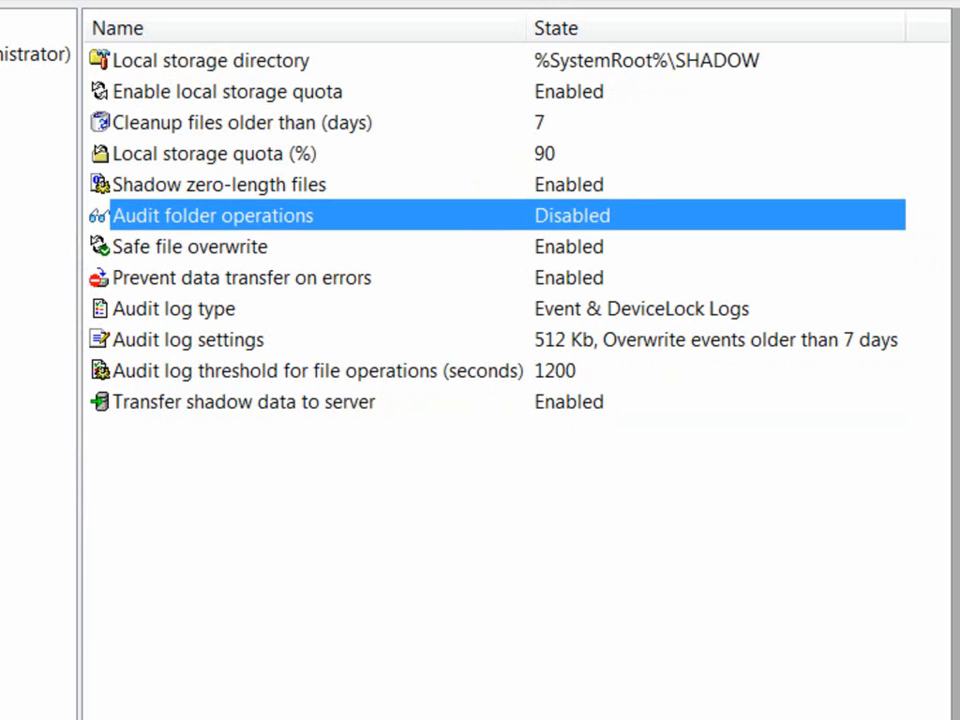
click(478, 247)
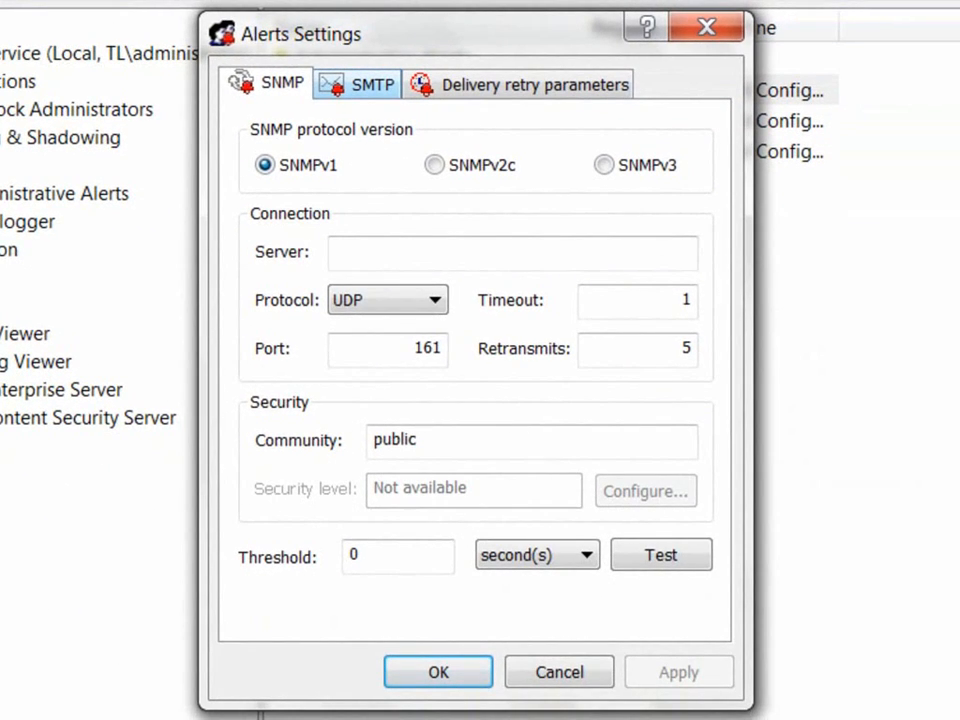
Step: Review SMTP delivery retry parameters (3 retries, 600-second interval, 1 hour in queue) and save
click(359, 84)
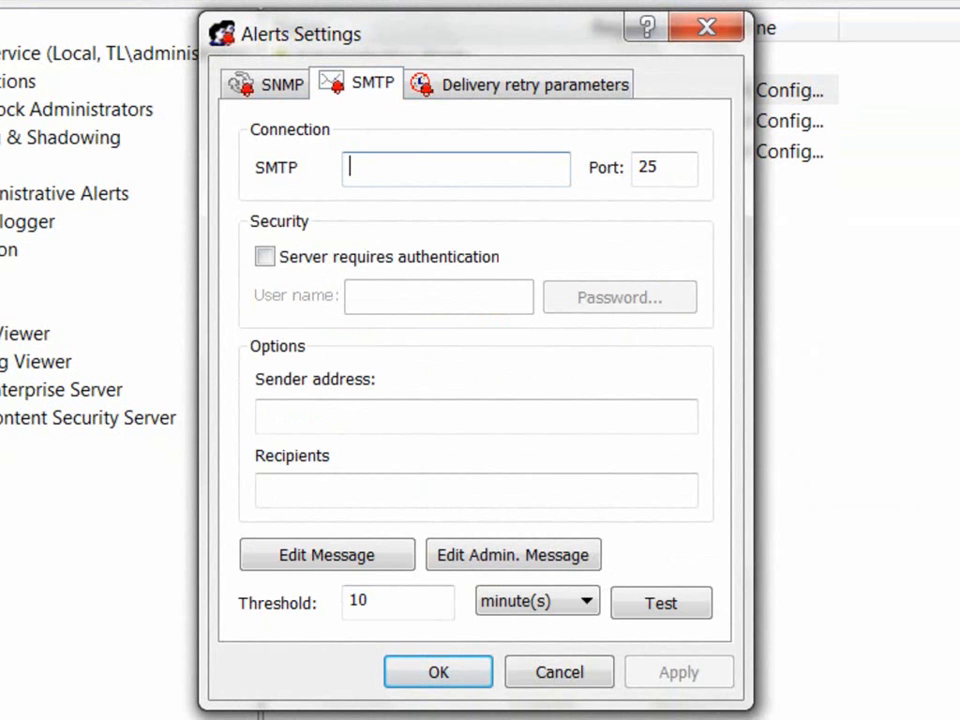
key(ctrl+Tab)
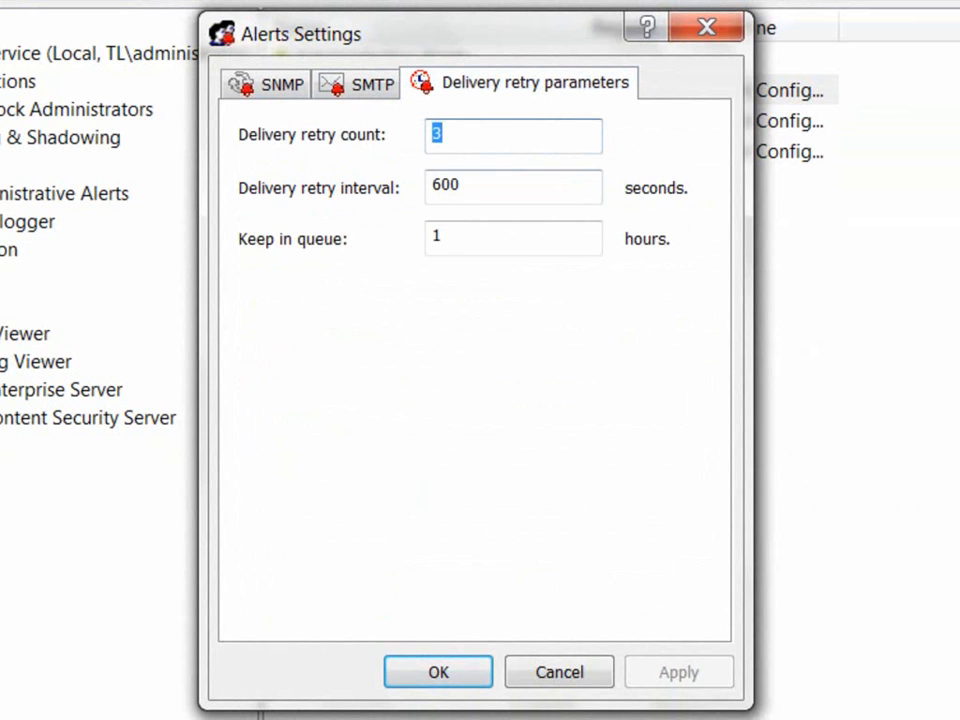
click(480, 187)
click(480, 238)
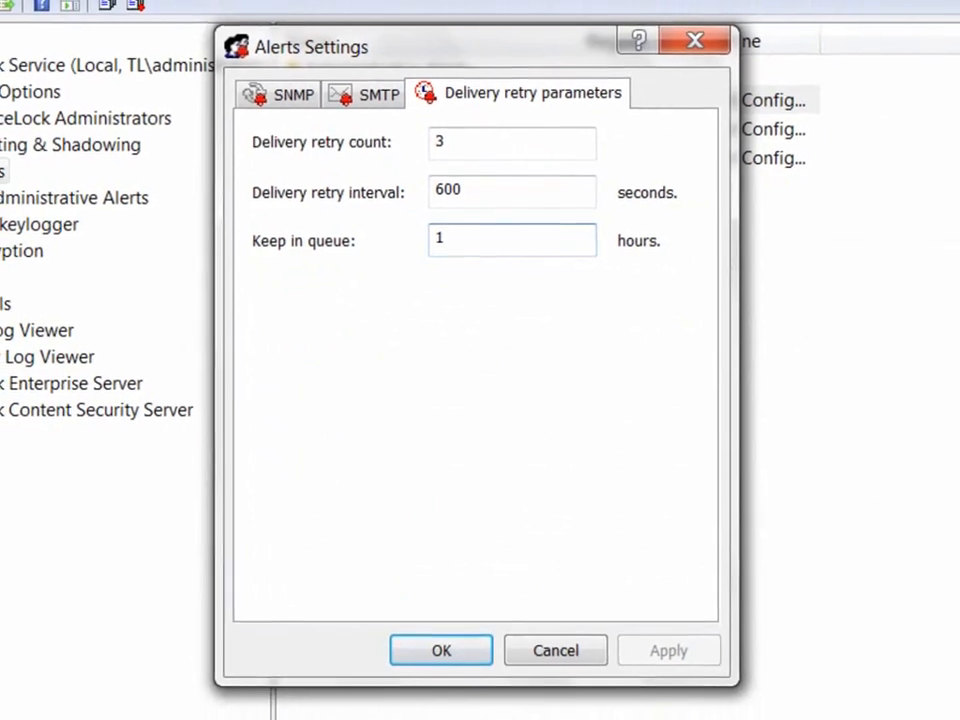
click(546, 594)
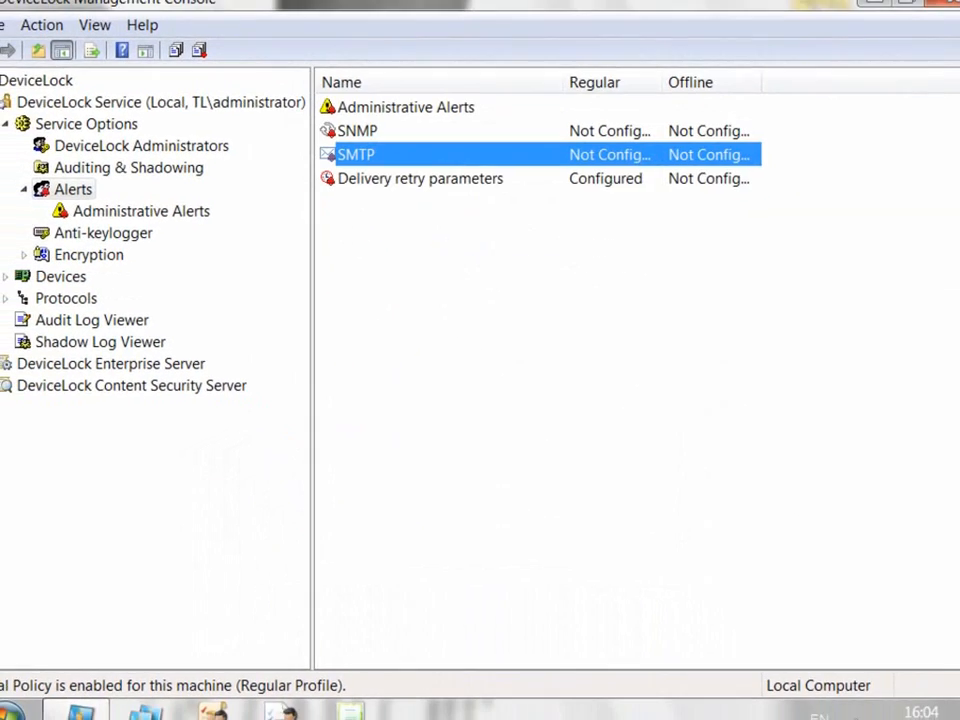
click(127, 209)
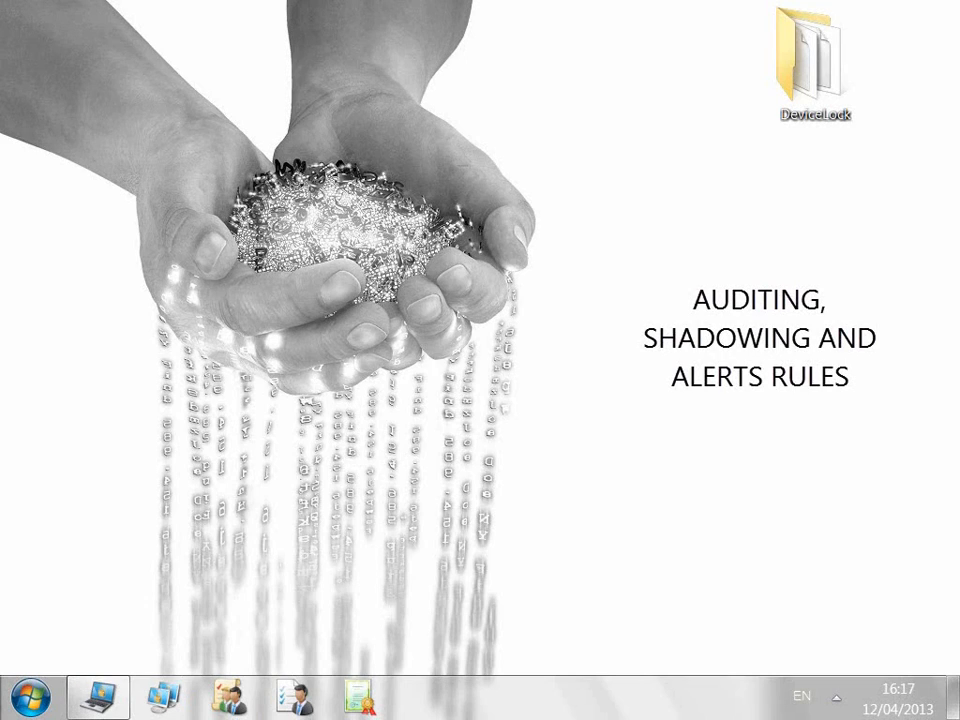
Step: Reconnect the restored console to the local service and list devices' Auditing, Shadowing & Alerts states
click(98, 697)
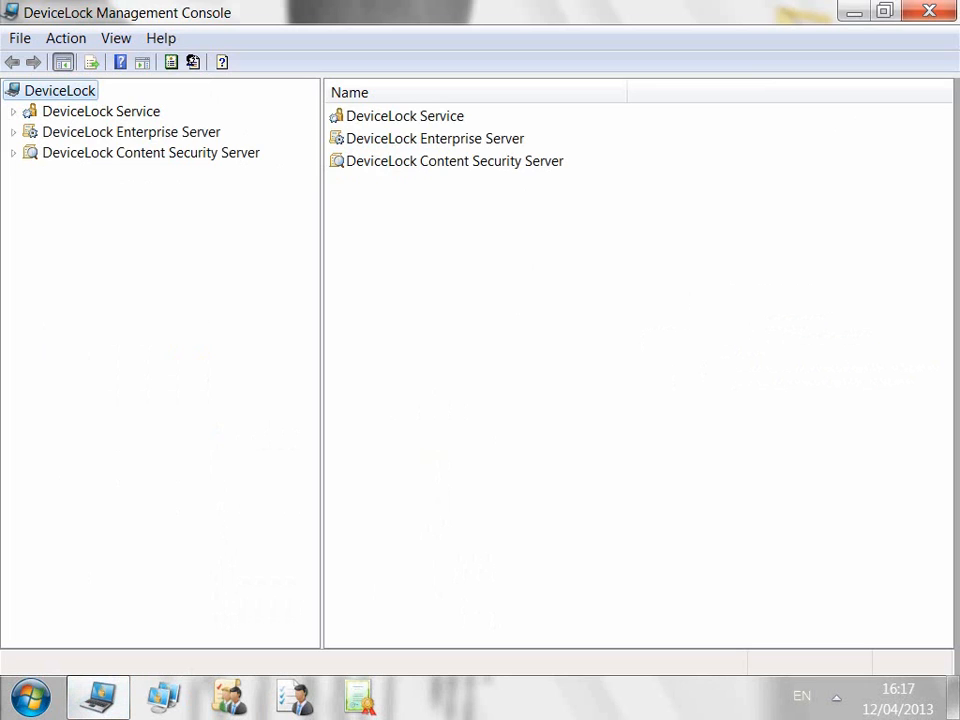
right_click(107, 111)
click(171, 125)
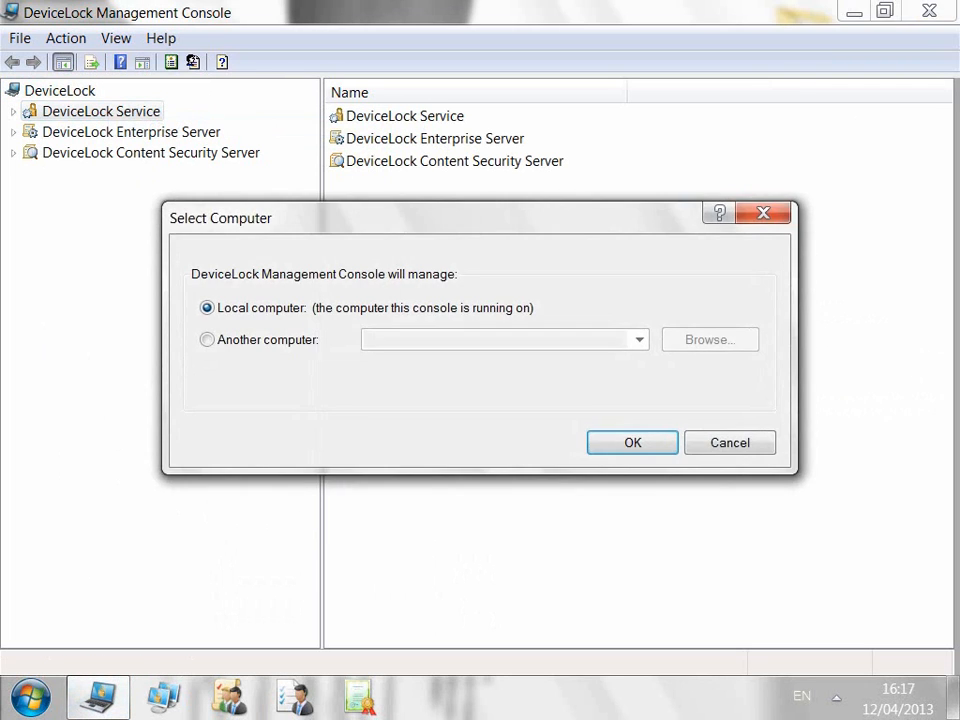
click(632, 442)
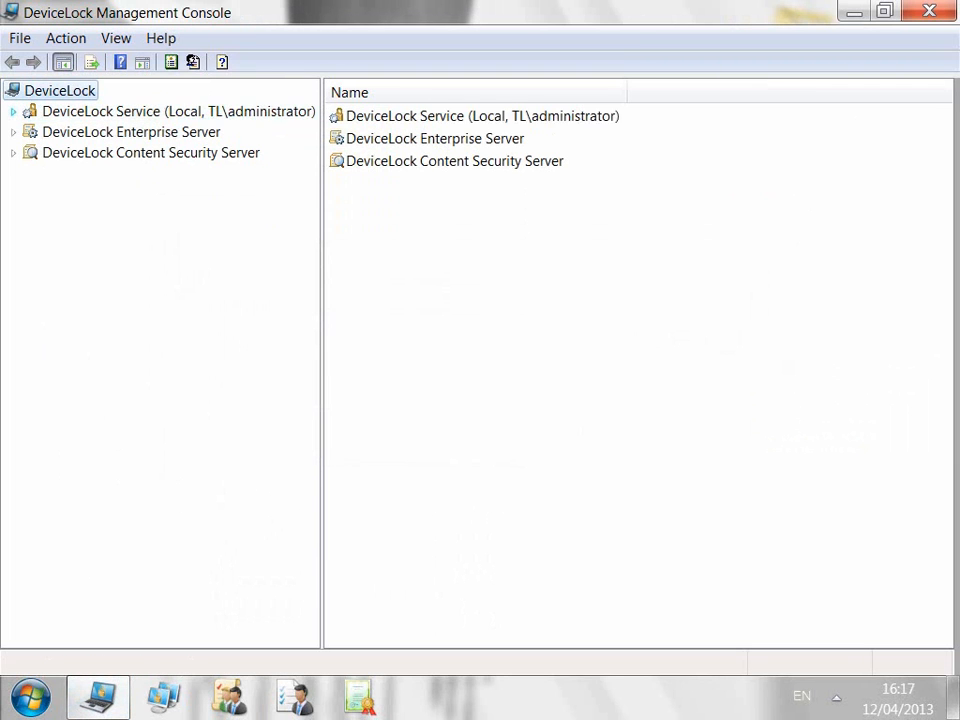
click(31, 173)
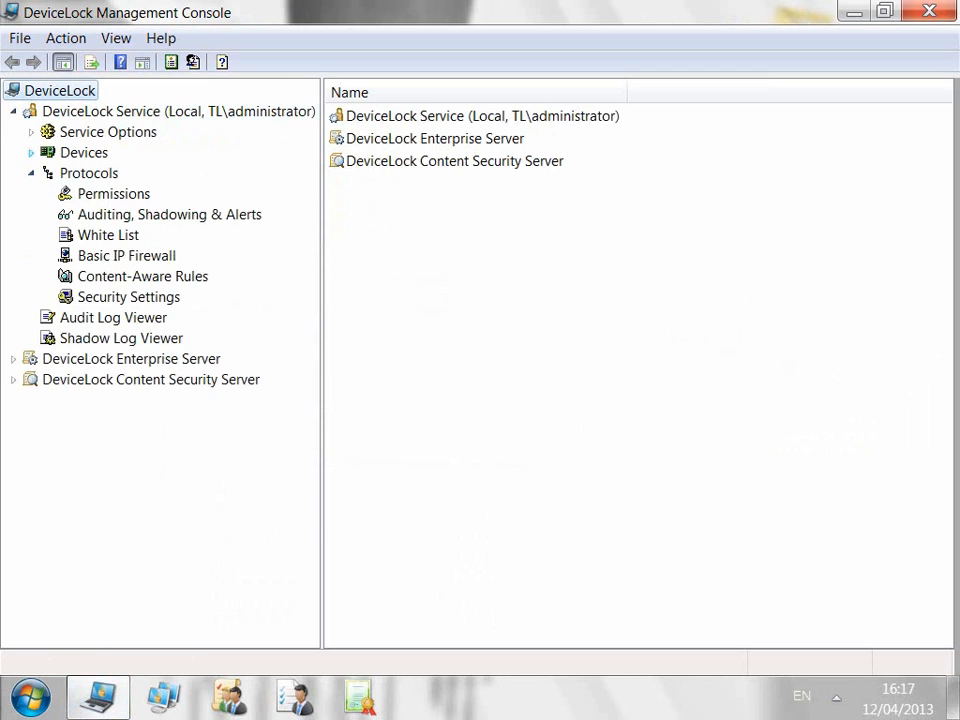
click(31, 153)
click(169, 194)
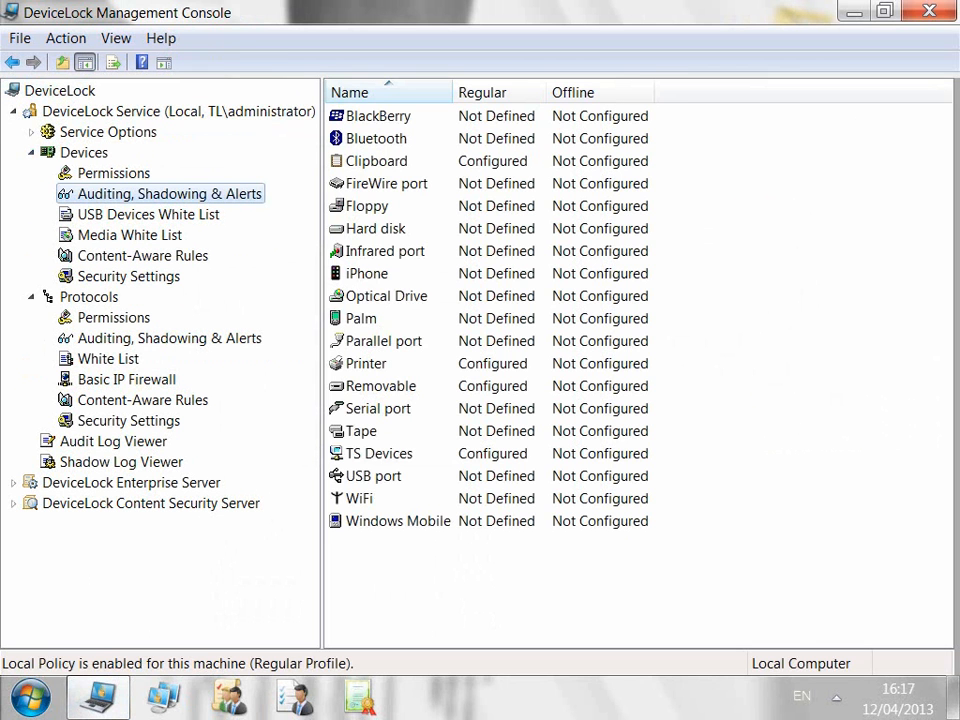
click(169, 338)
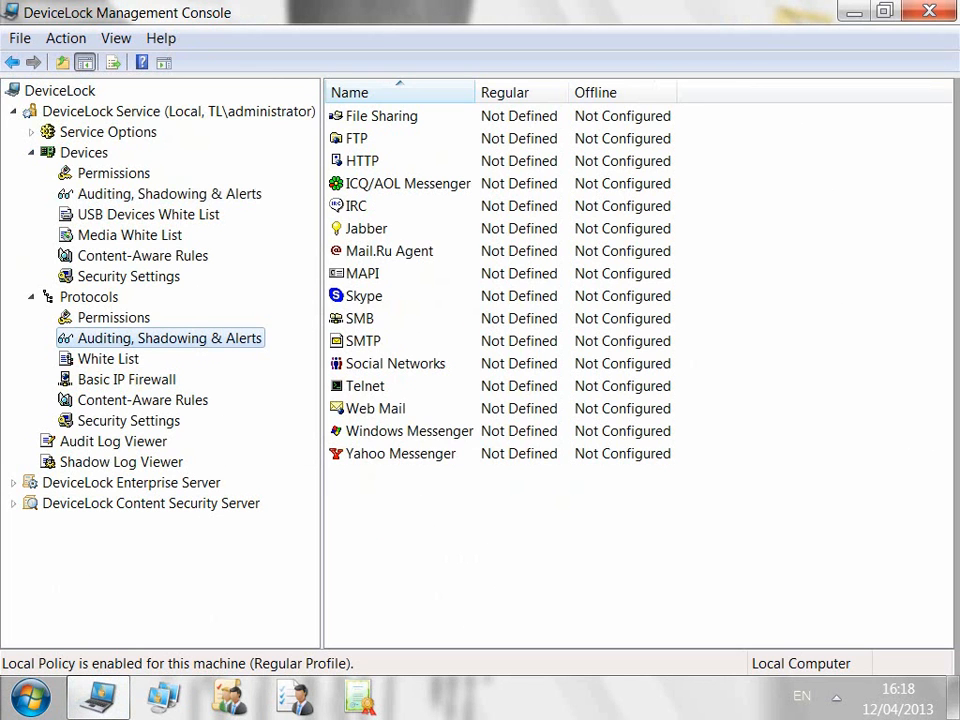
click(169, 194)
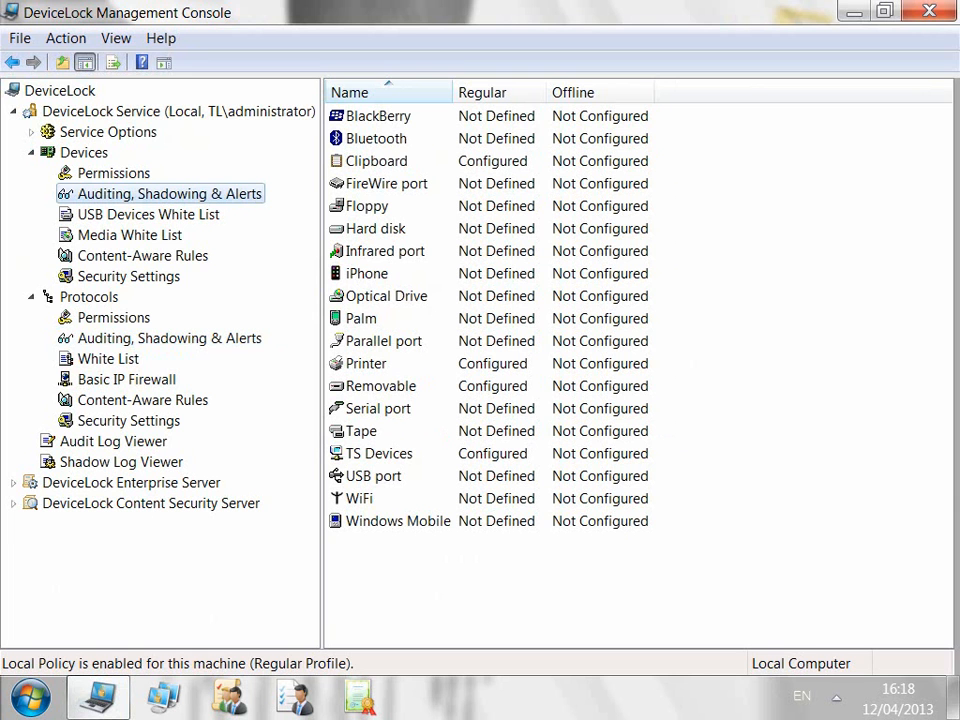
Step: Give Windows Mobile an audit rule with Audit Allowed, Audit Denied and default users
right_click(425, 521)
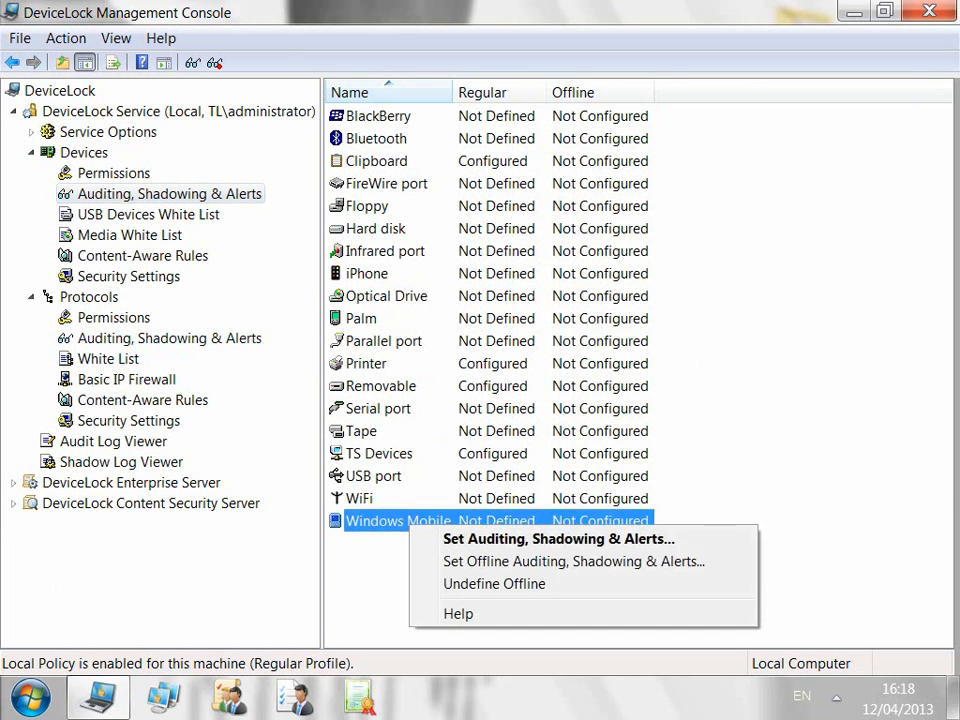
click(545, 538)
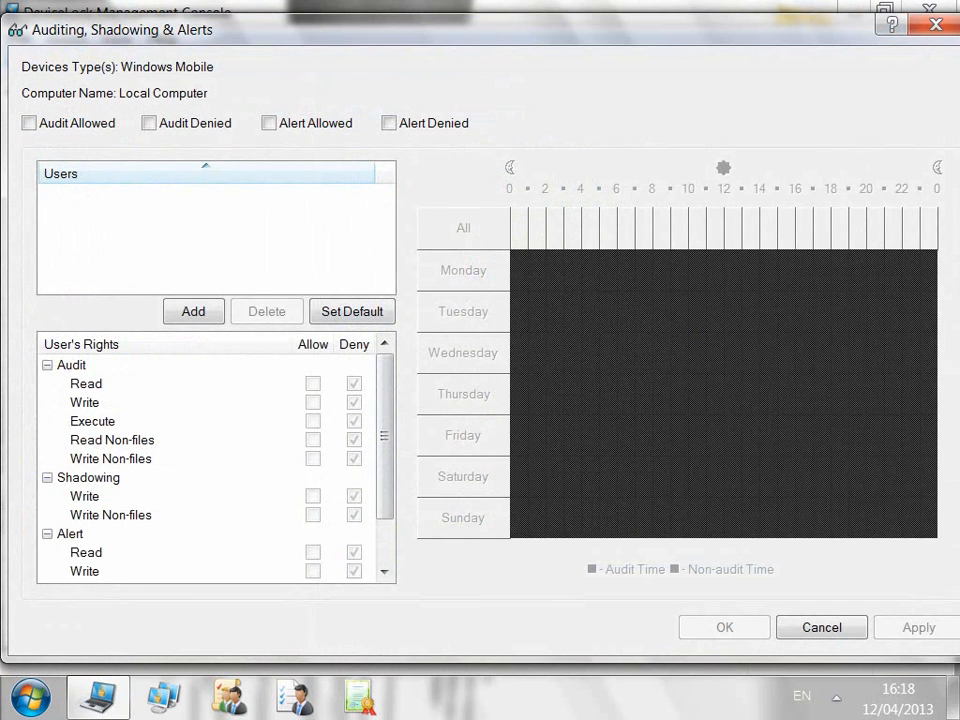
click(29, 123)
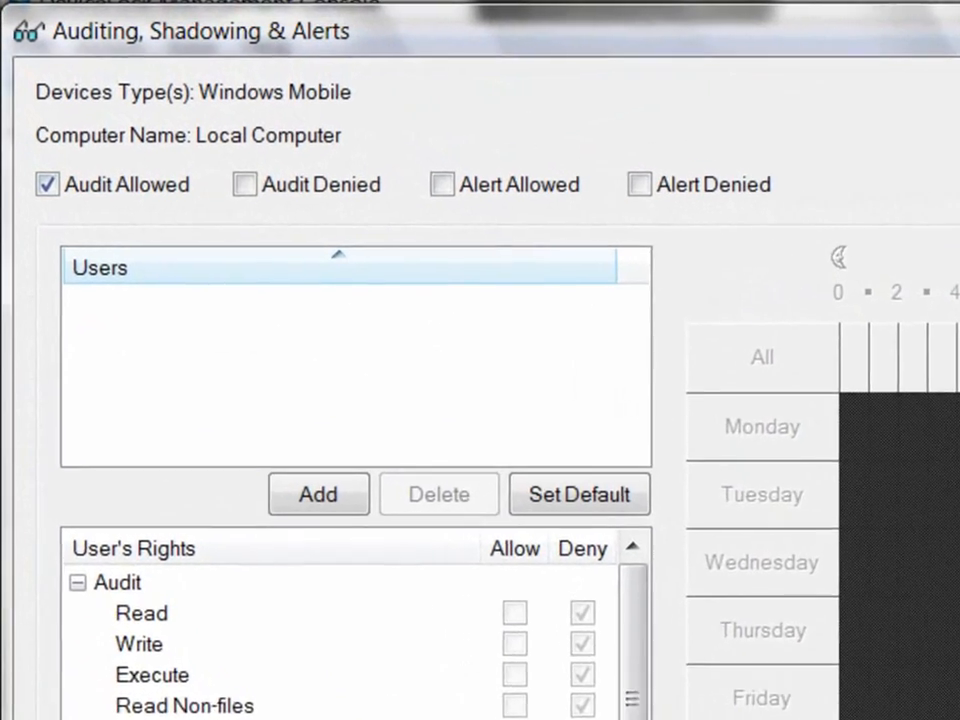
click(262, 195)
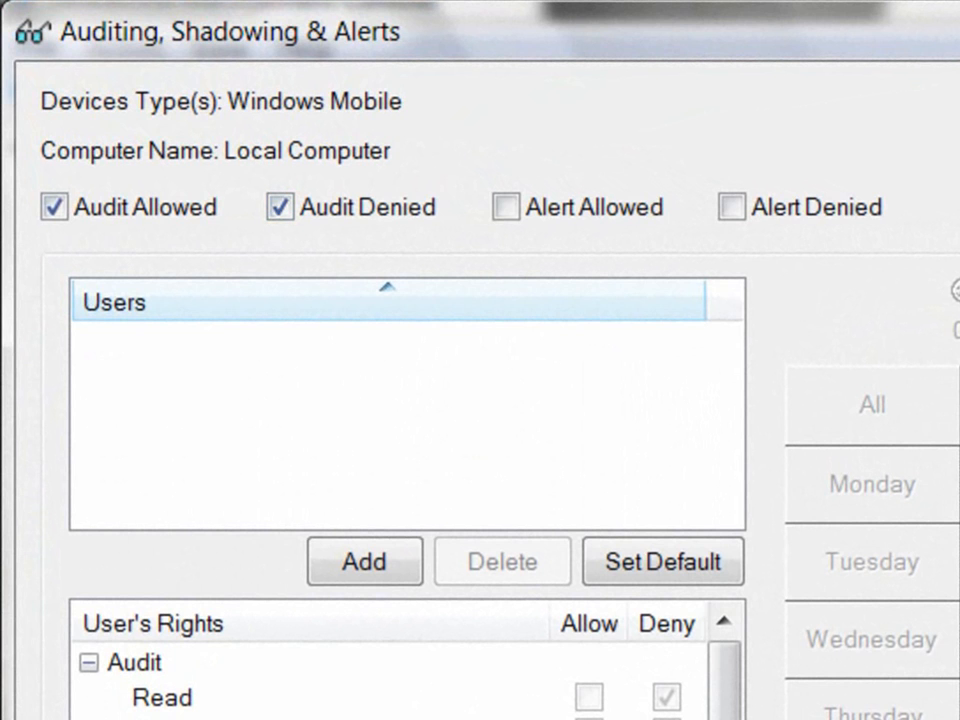
click(663, 562)
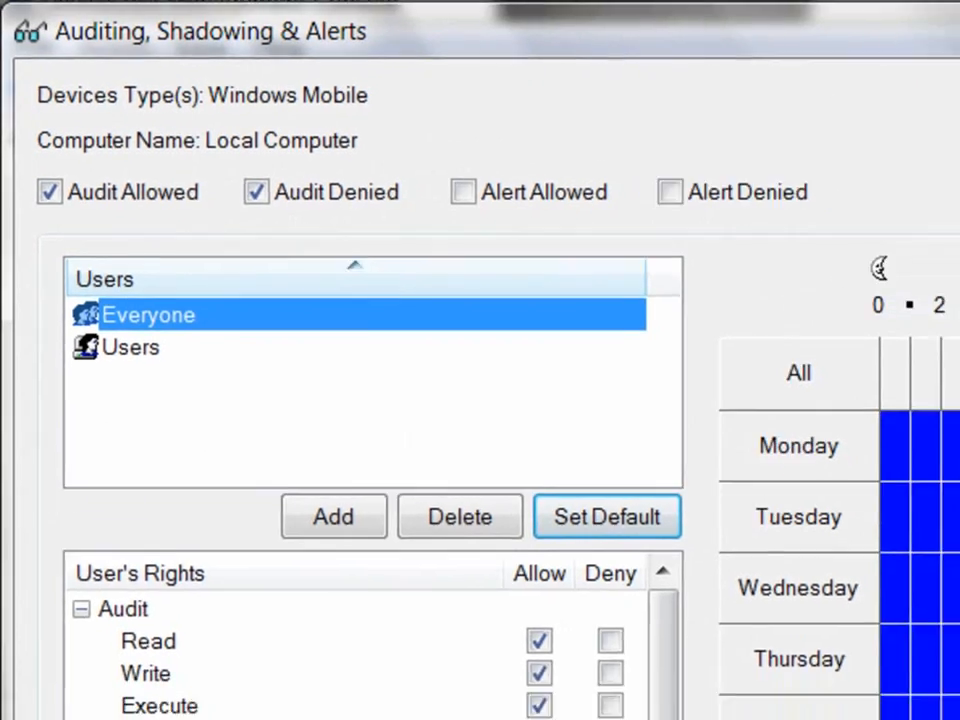
Step: Add the admin account and mark Saturday and Sunday as non-audit time in the schedule
click(364, 562)
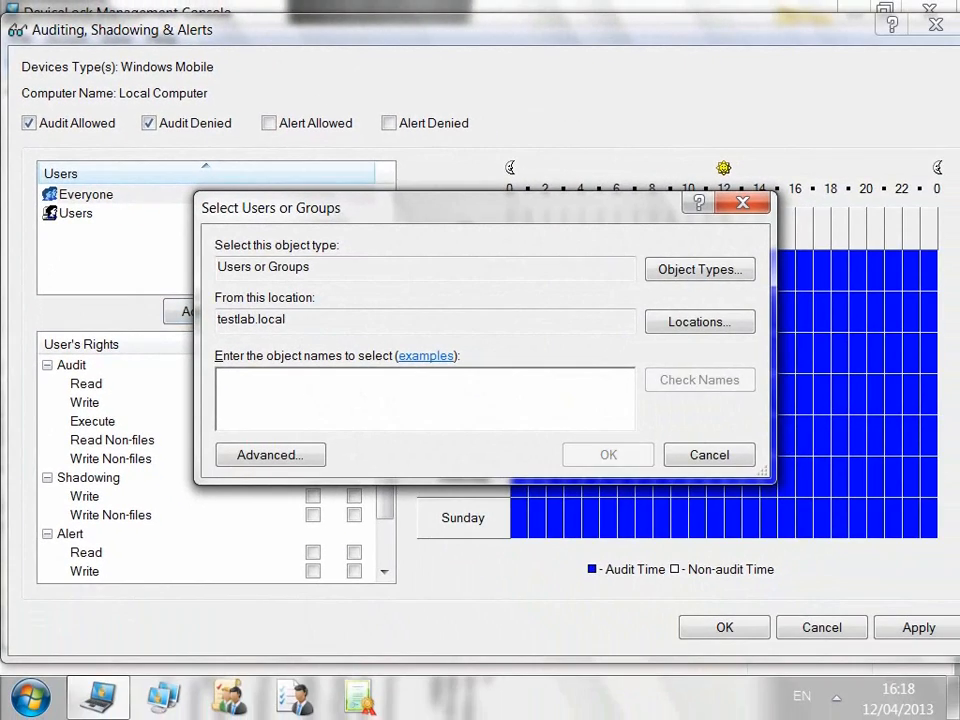
text(dladmin)
key(Return)
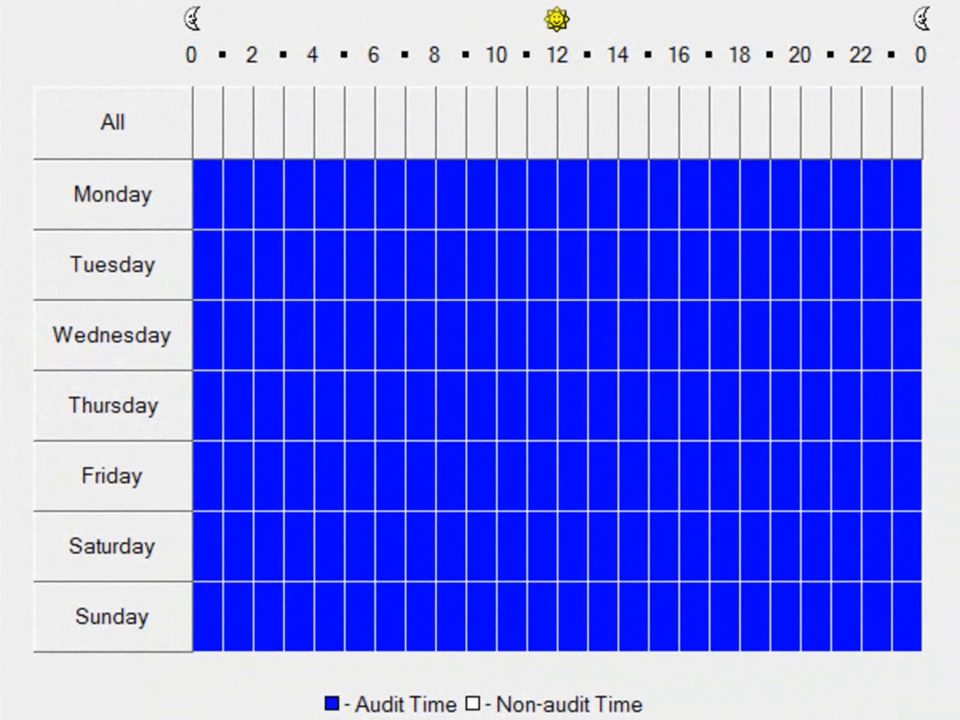
drag(906, 617, 207, 617)
drag(207, 547, 906, 547)
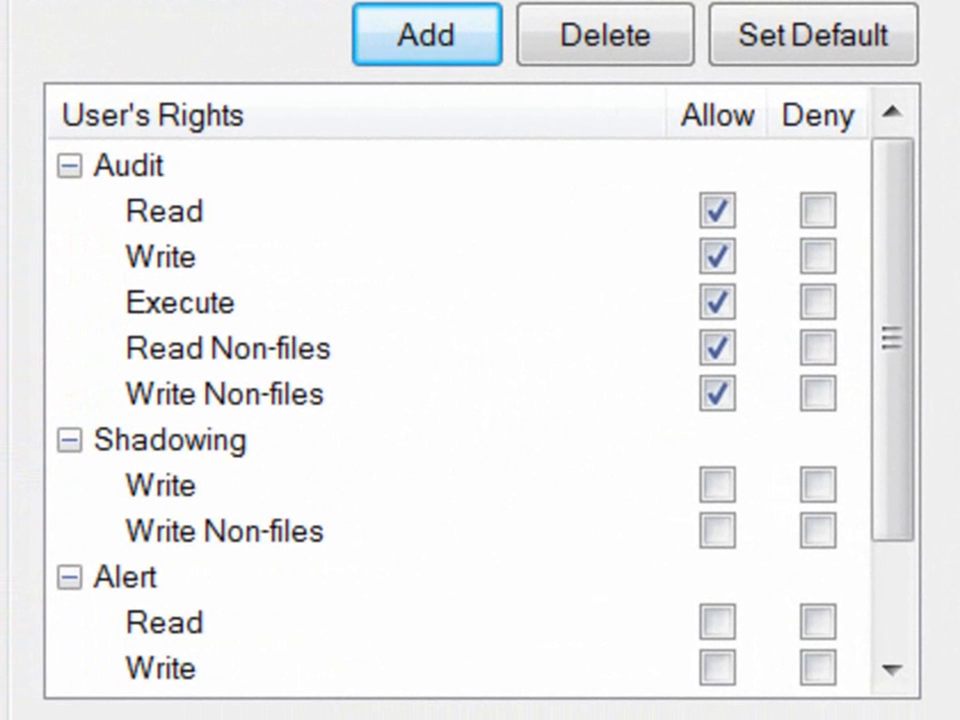
Step: Review the Audit rights Read, Write, Execute, Read Non-files and Write Non-files, glancing at Shadowing
click(128, 166)
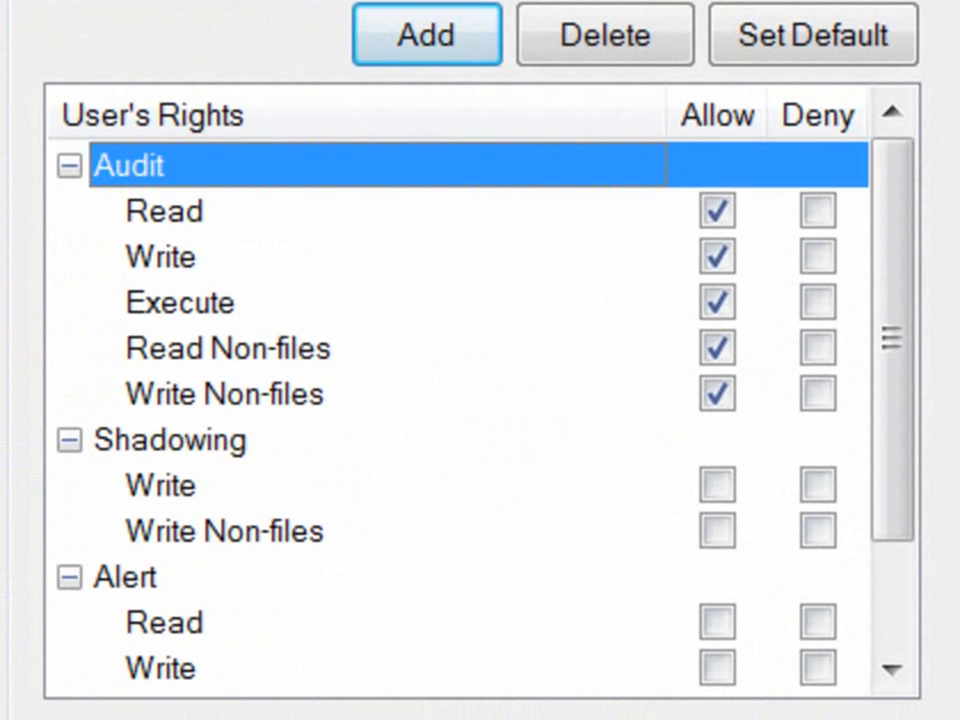
click(170, 440)
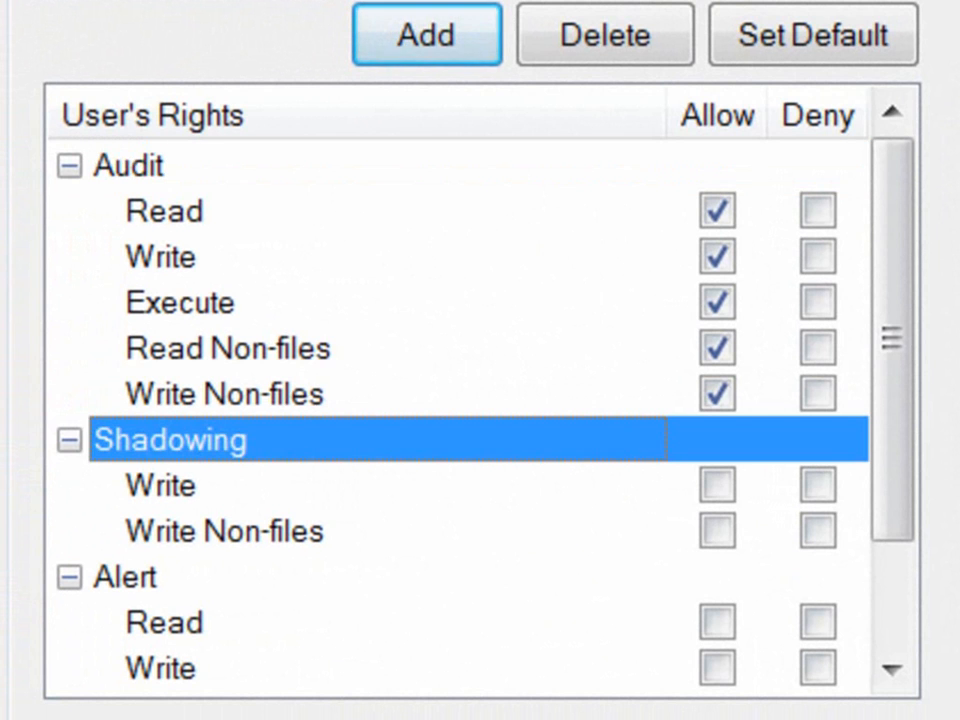
click(128, 166)
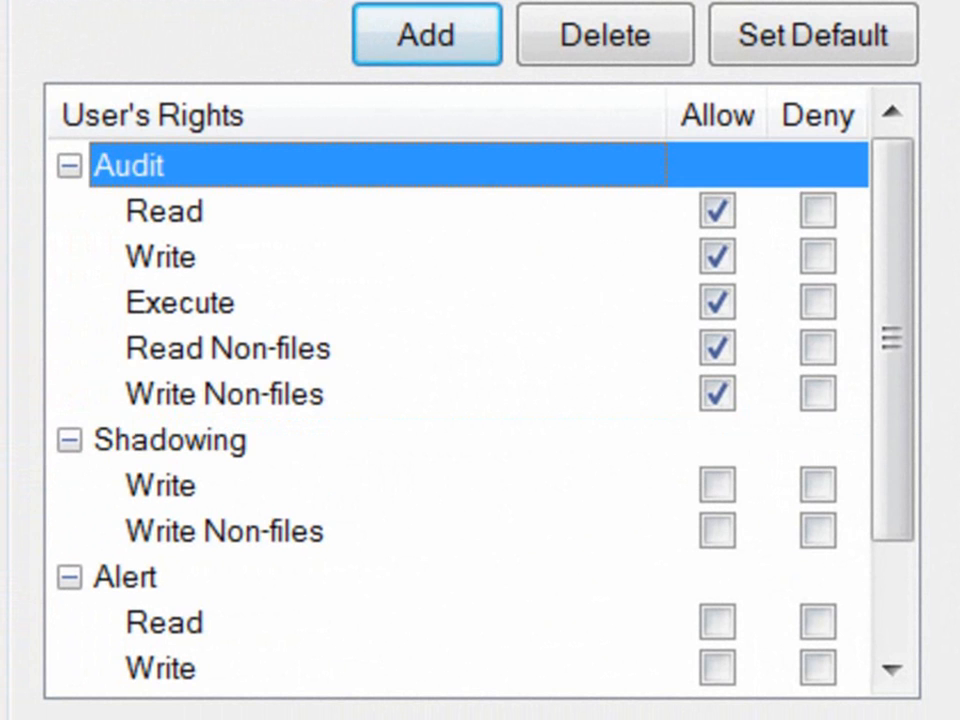
click(165, 211)
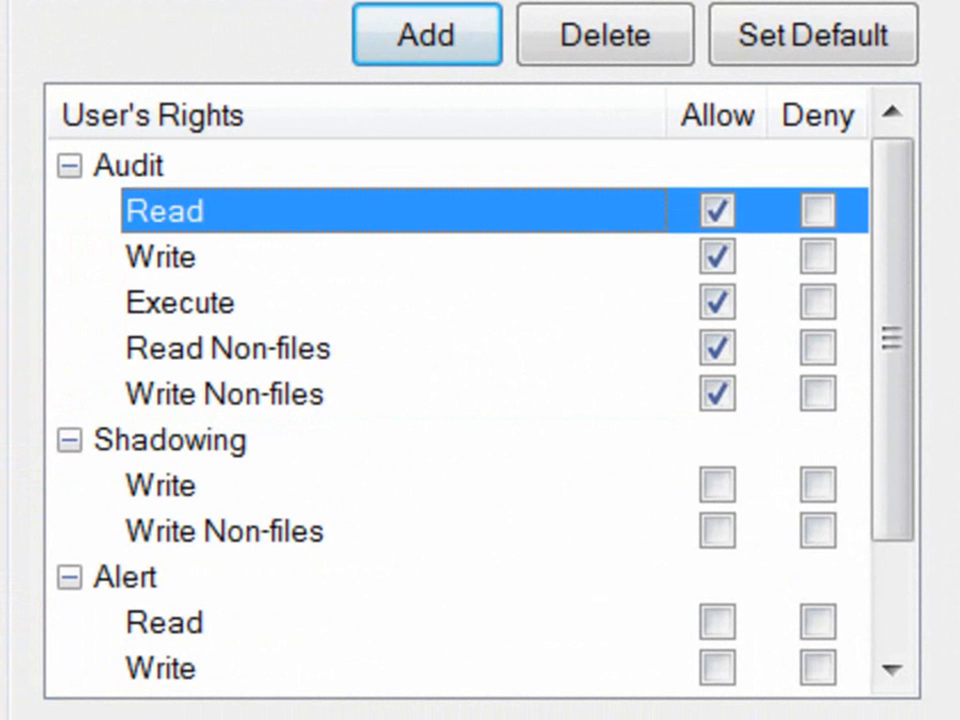
click(161, 257)
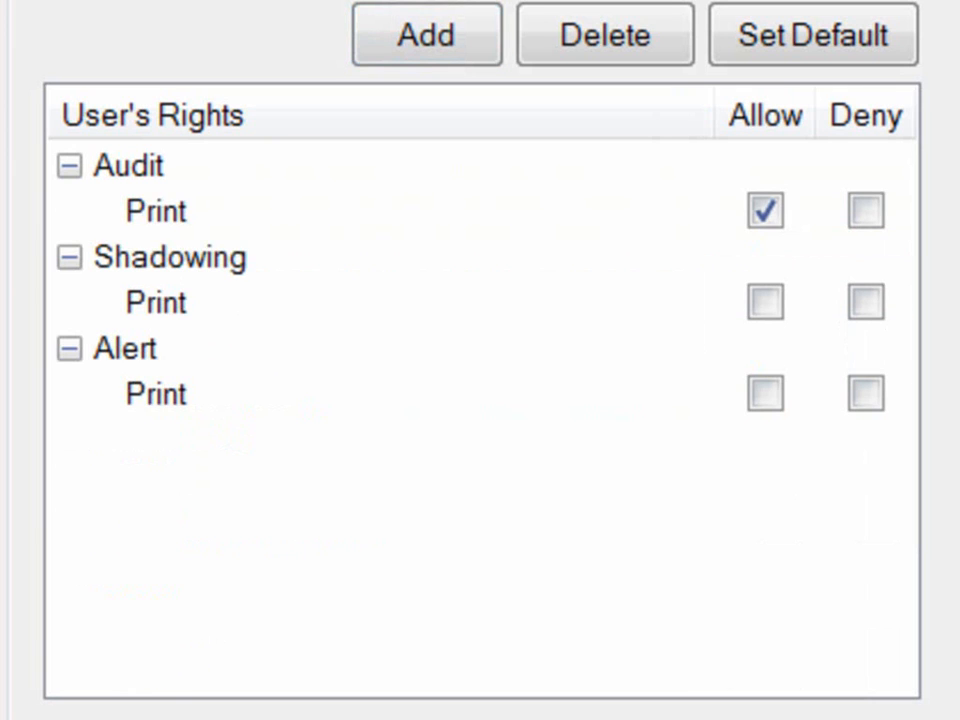
click(157, 211)
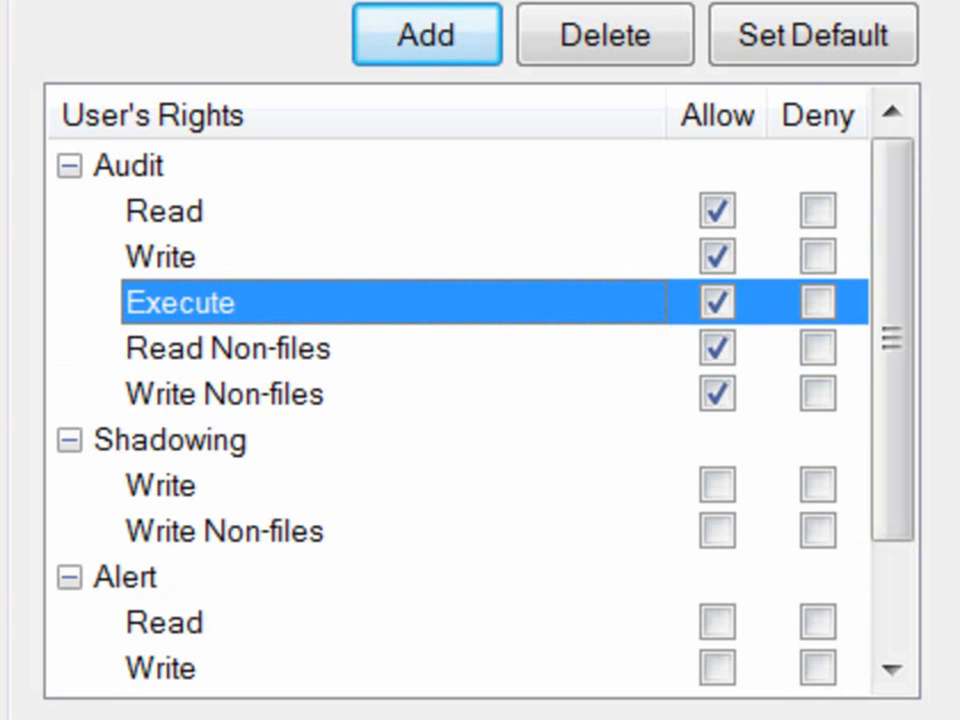
click(228, 349)
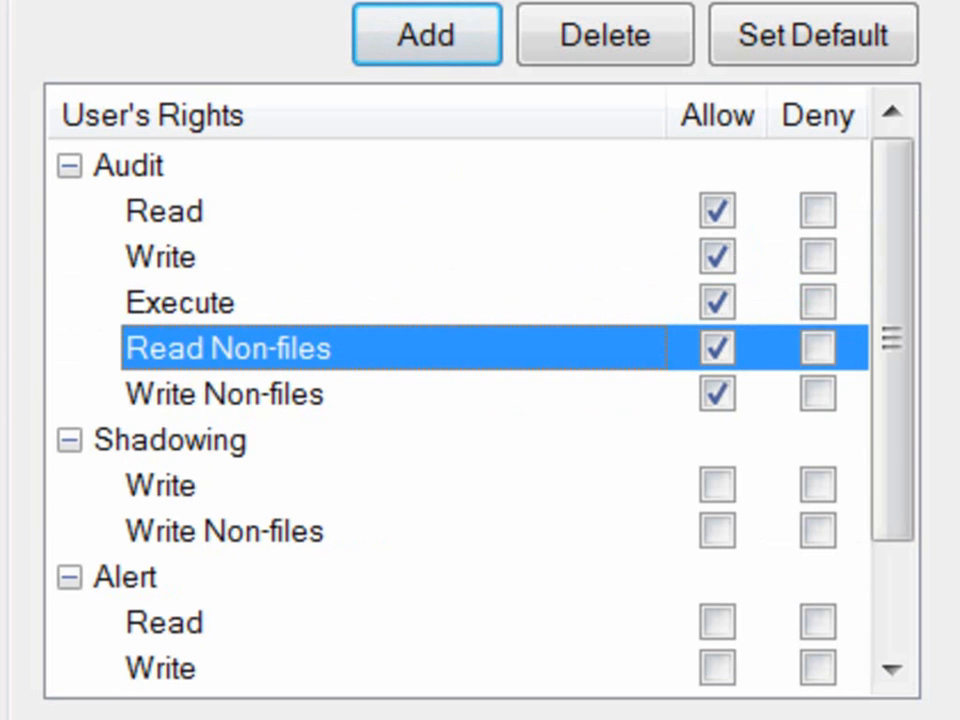
click(225, 394)
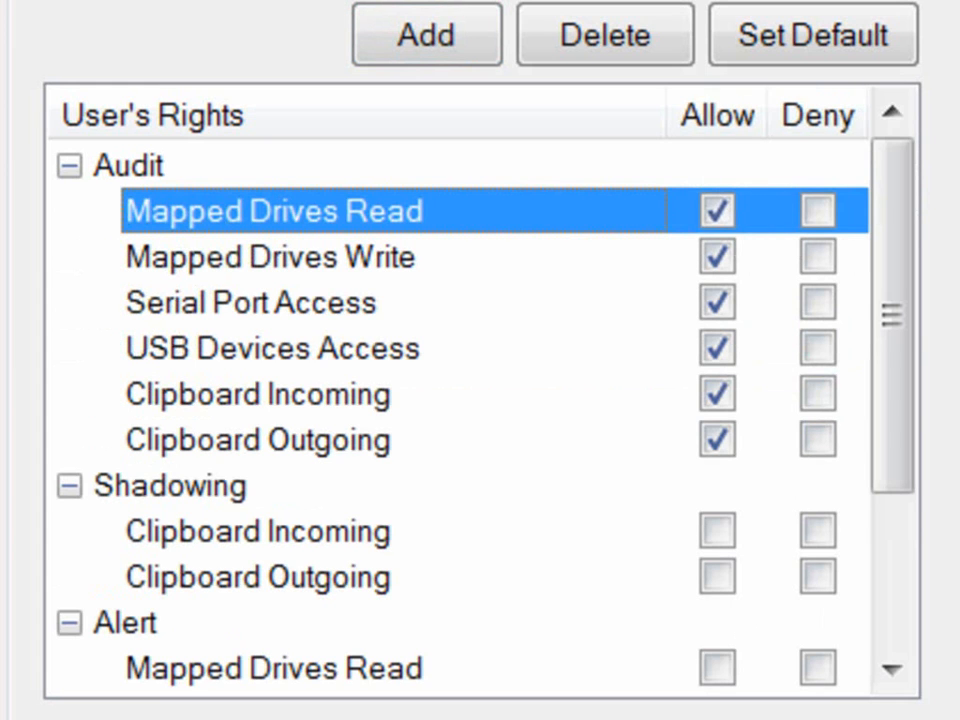
Step: Review the Mapped Drives Write, Serial Port, USB Devices and Clipboard Incoming/Outgoing audit rights
click(270, 257)
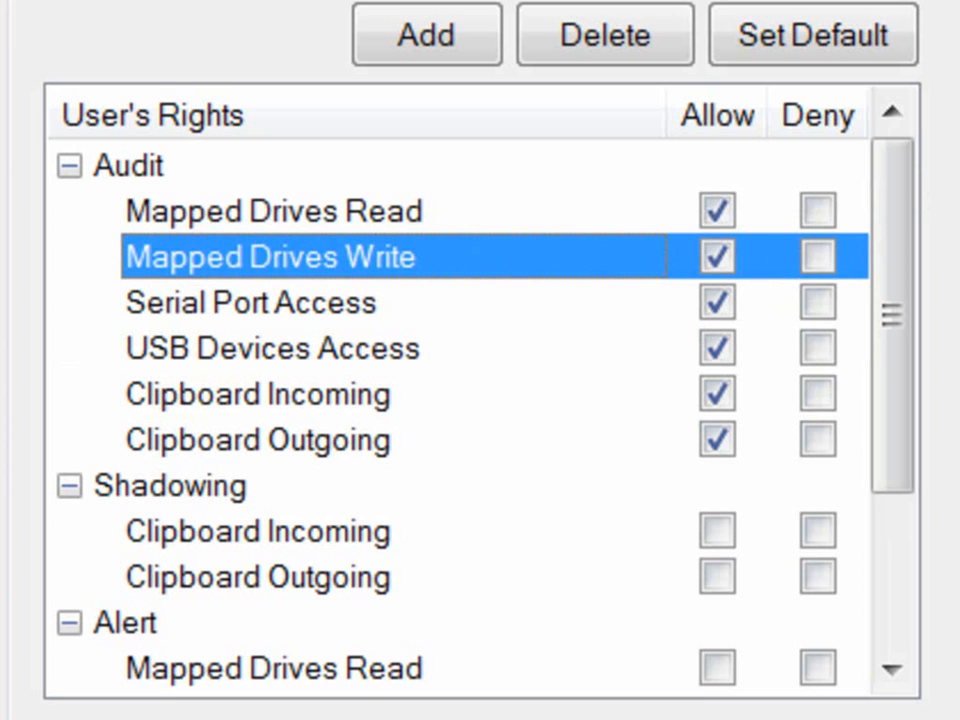
click(251, 303)
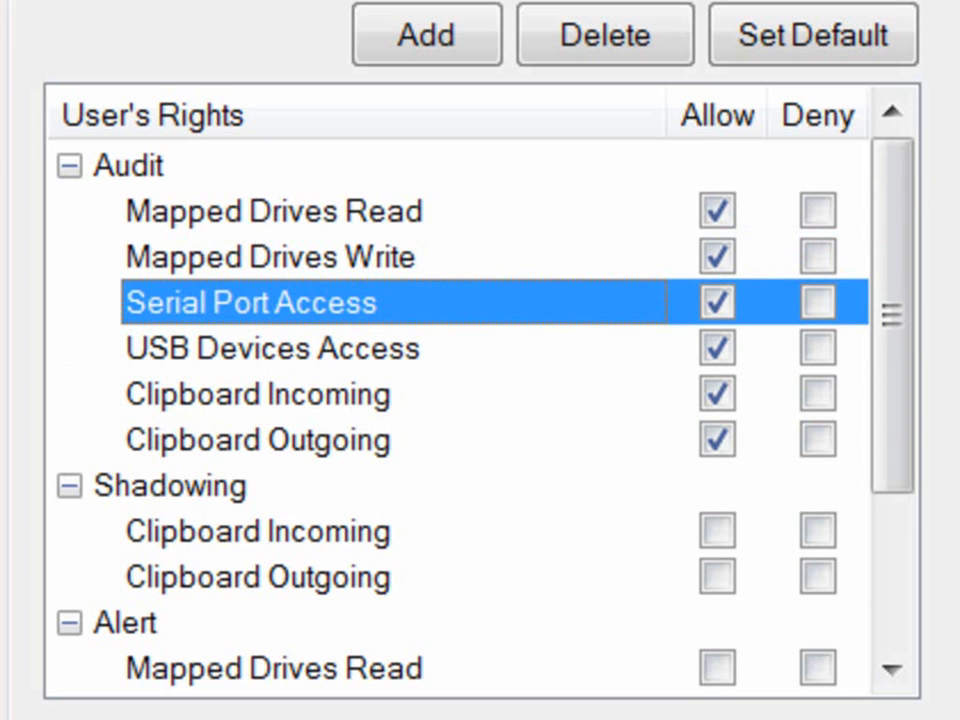
click(272, 348)
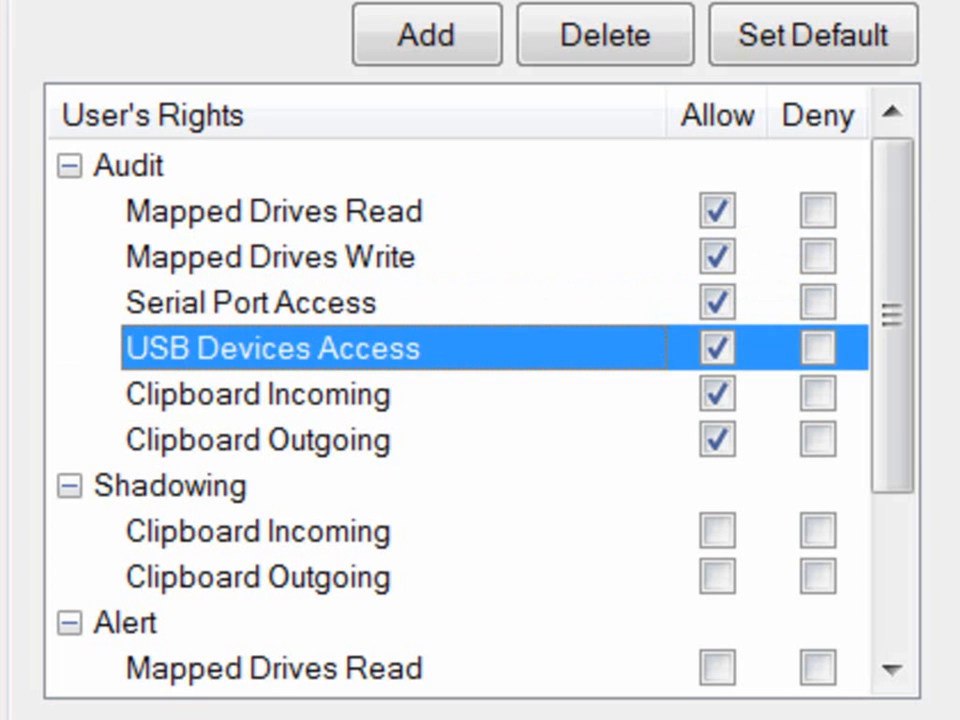
click(258, 394)
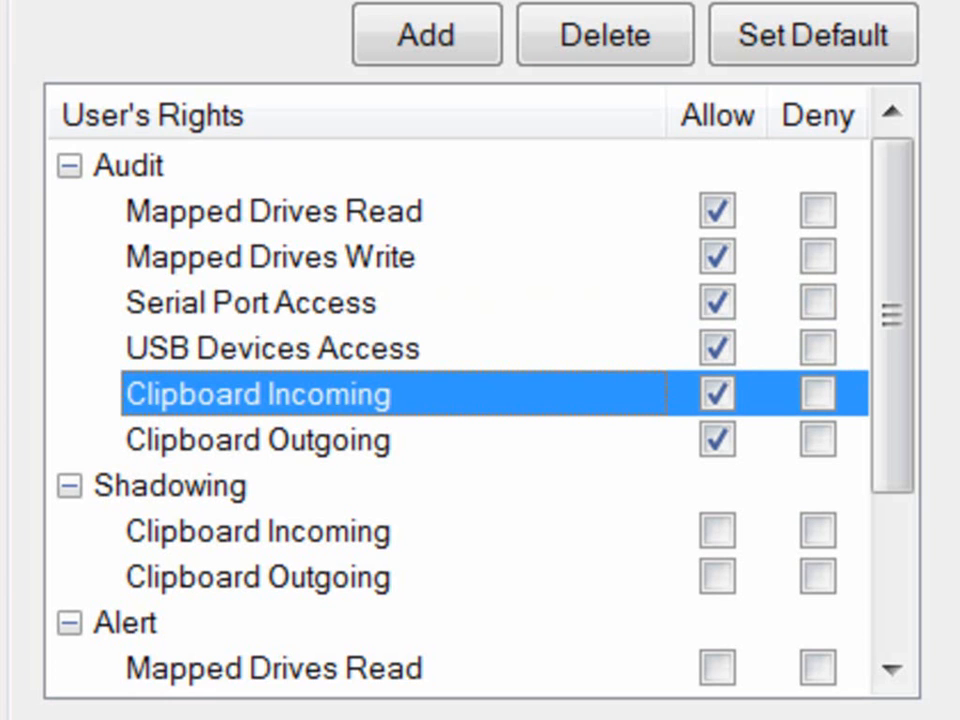
click(258, 440)
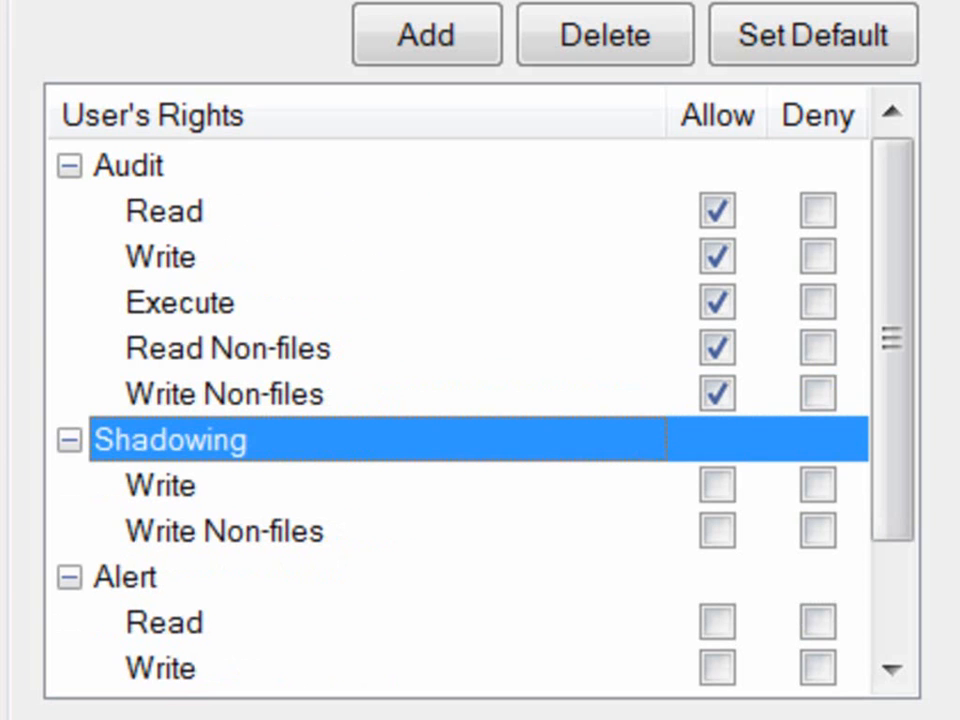
Step: Allow shadowing of Clipboard Incoming and Clipboard Outgoing, then return to the devices list
click(161, 486)
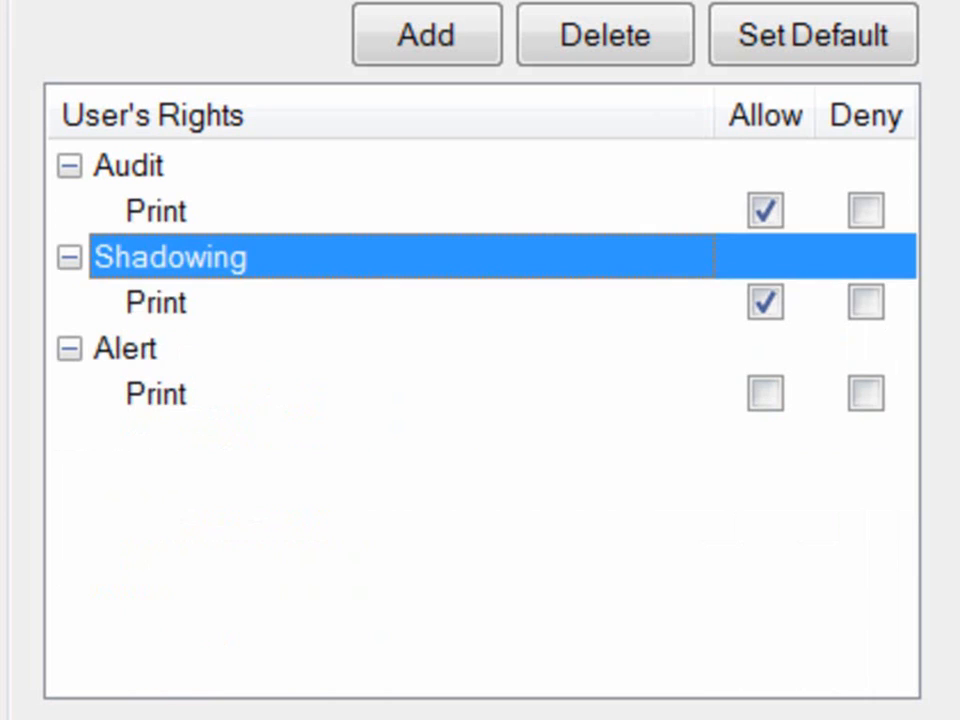
click(157, 302)
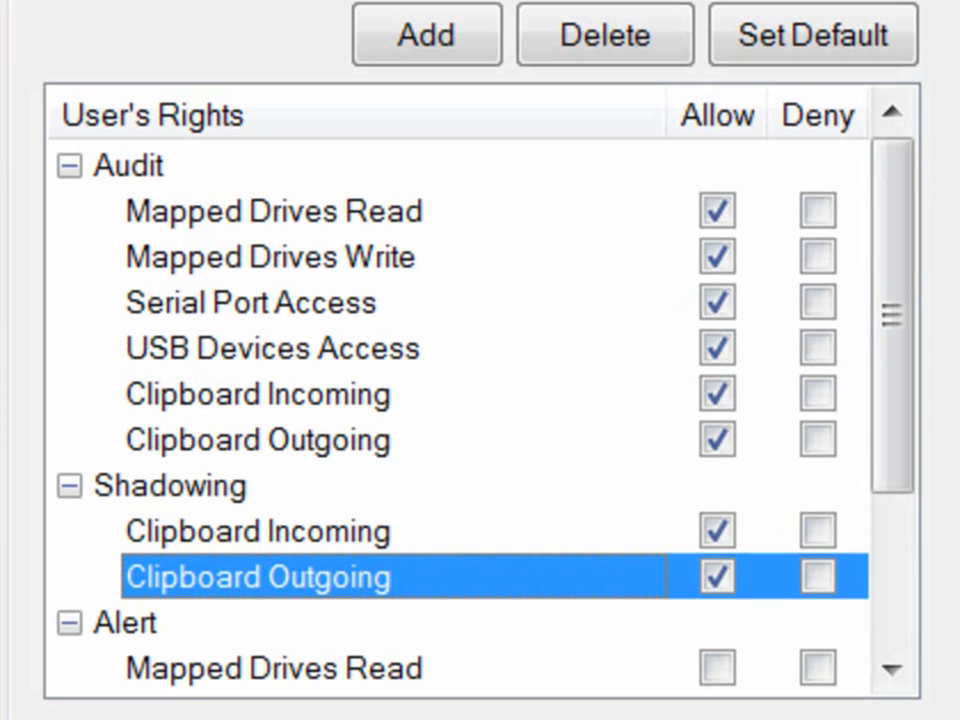
click(258, 531)
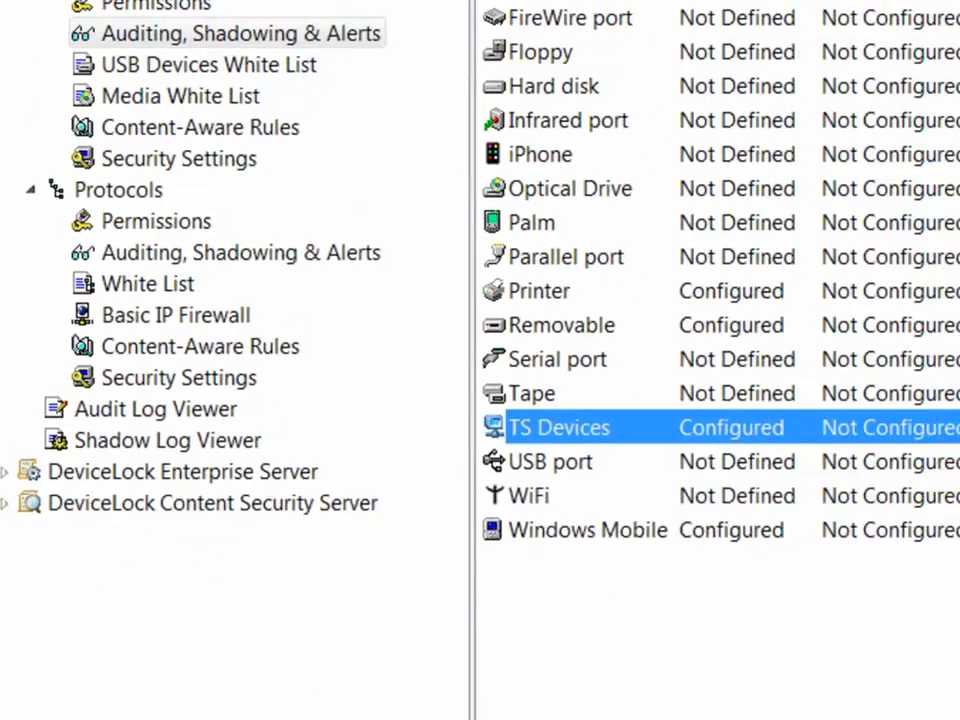
click(587, 530)
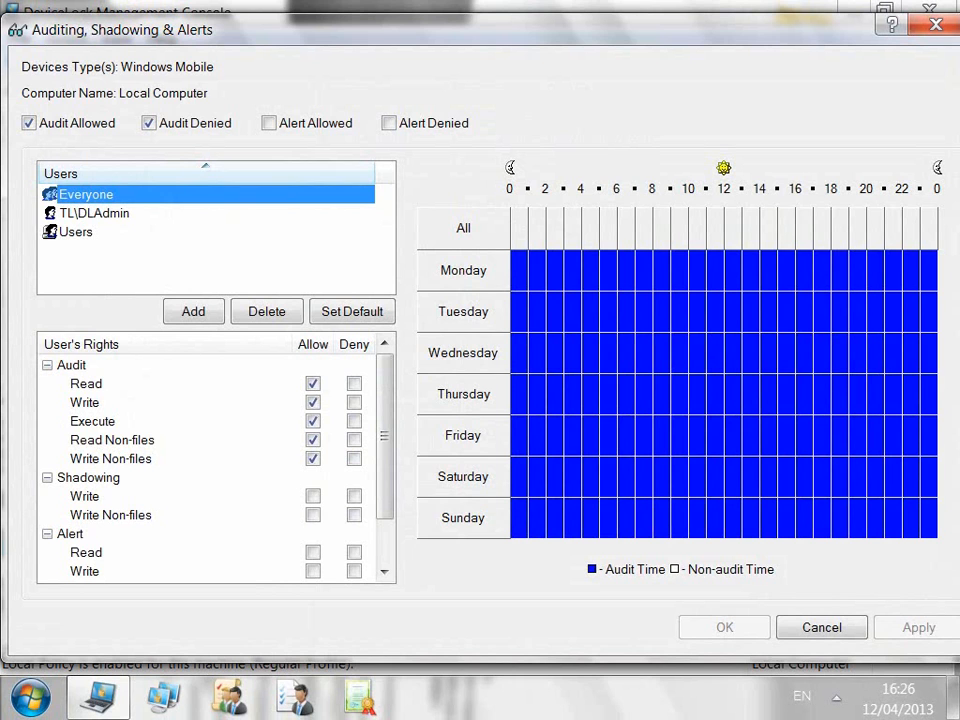
Step: Turn on Windows Mobile alerts for allowed and denied access, allowing Read and Write alerts
click(71, 534)
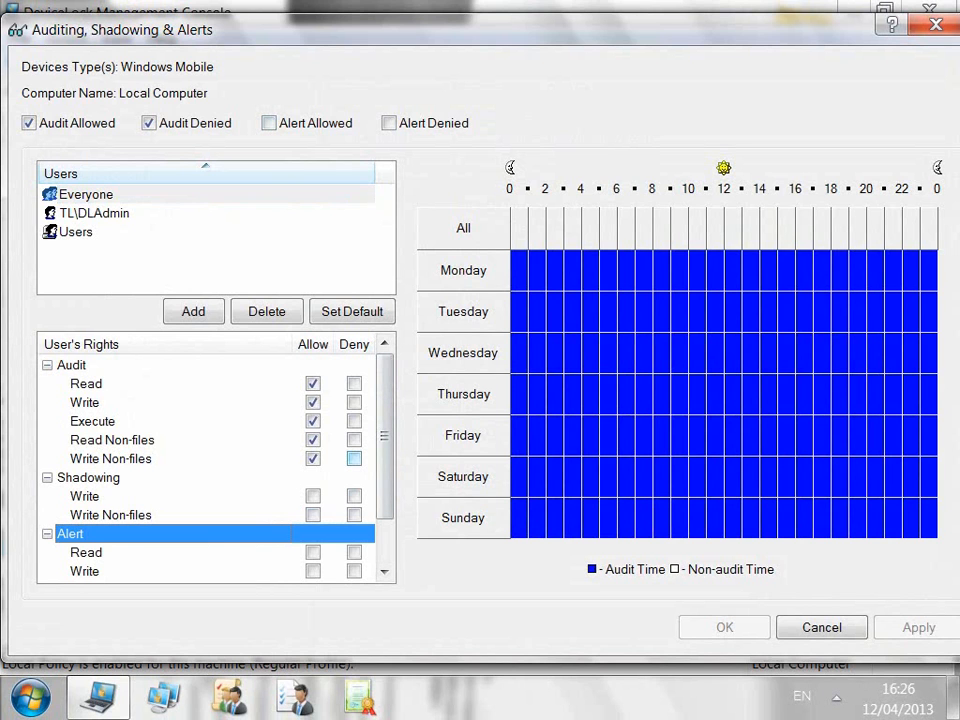
click(268, 123)
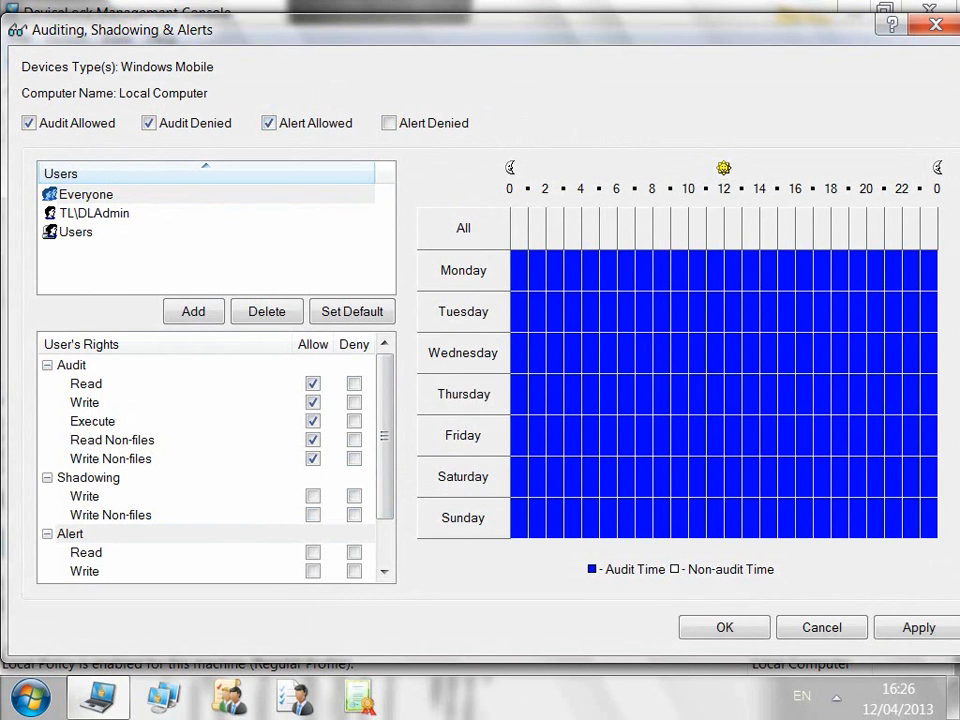
click(389, 123)
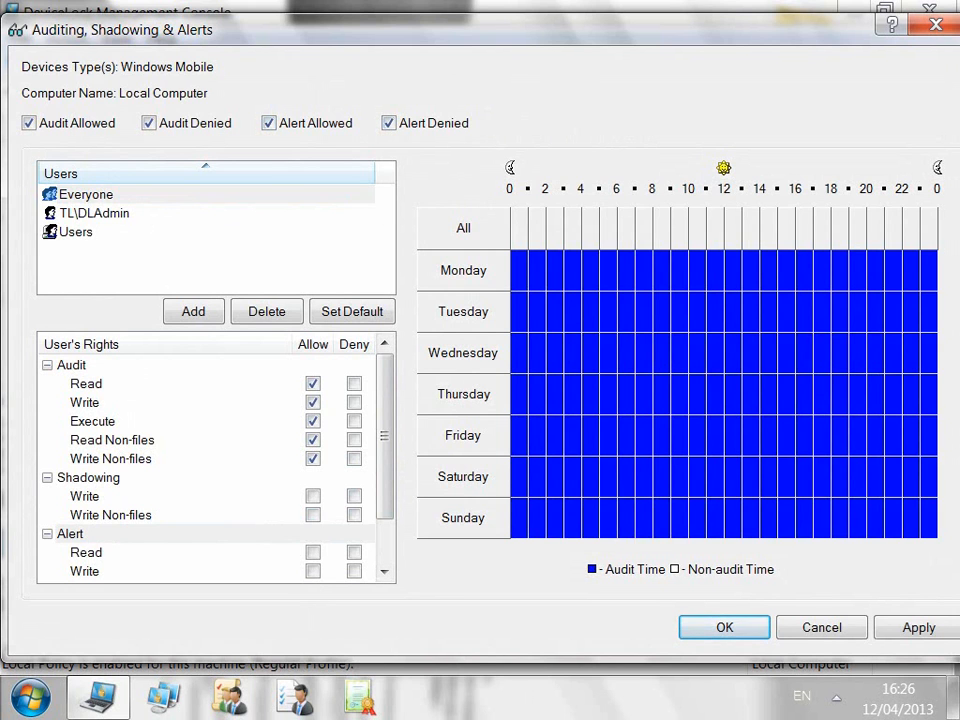
click(200, 534)
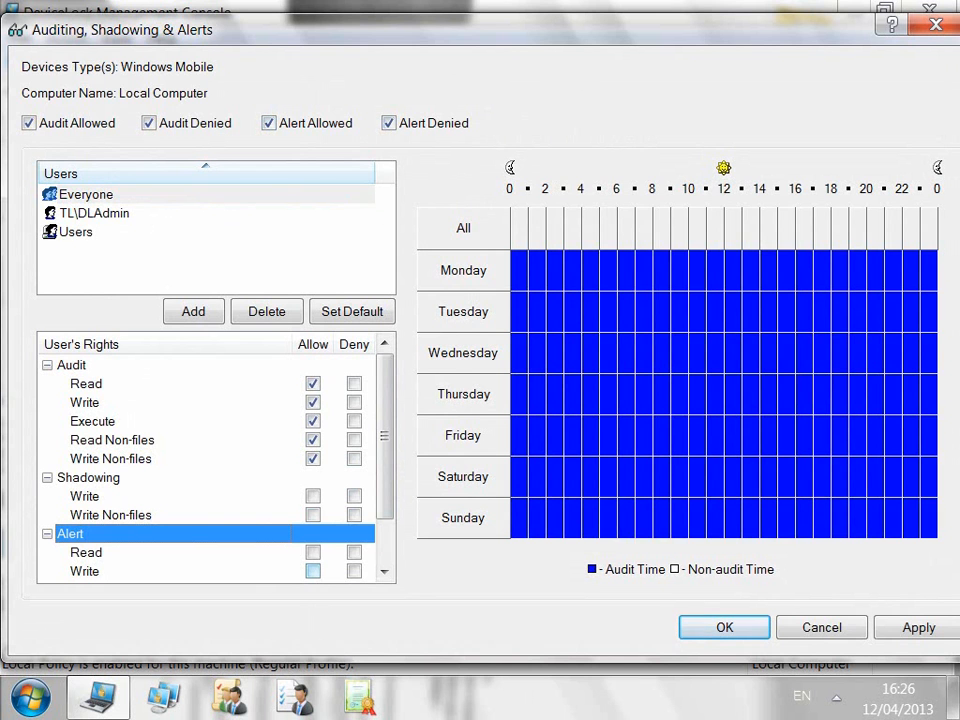
click(313, 552)
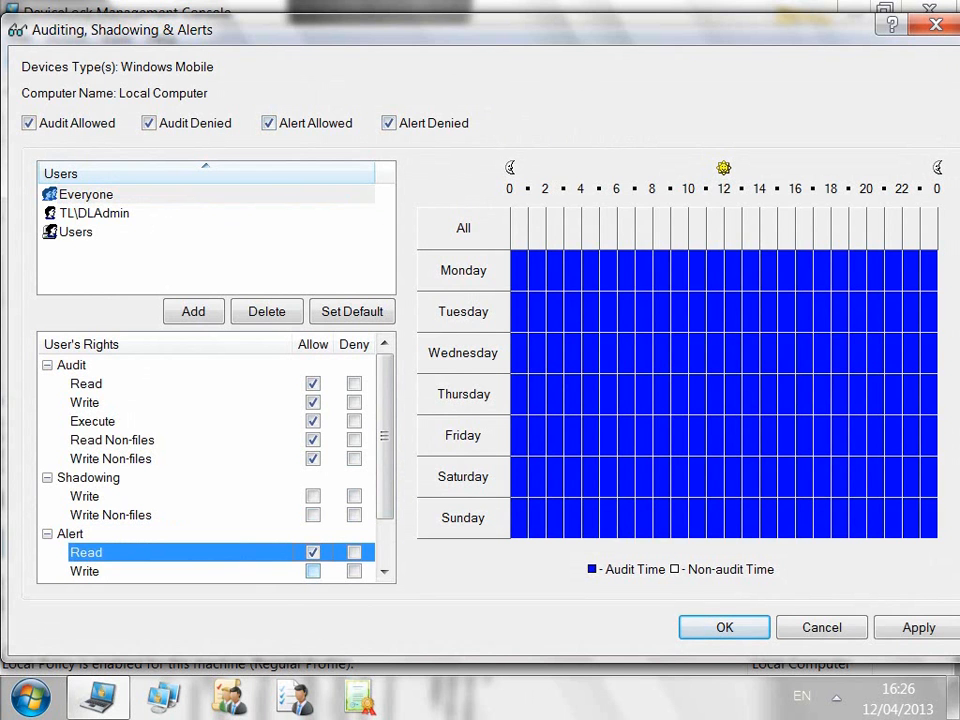
click(313, 571)
click(725, 627)
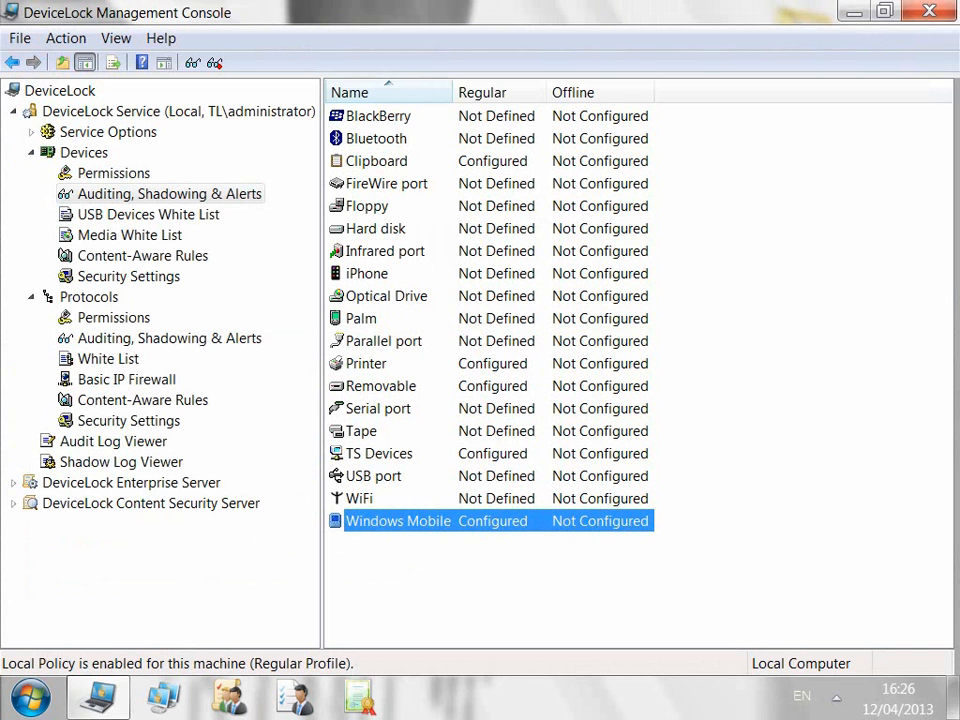
Step: Inspect the Web Mail protocol auditing settings and close them unchanged
click(169, 338)
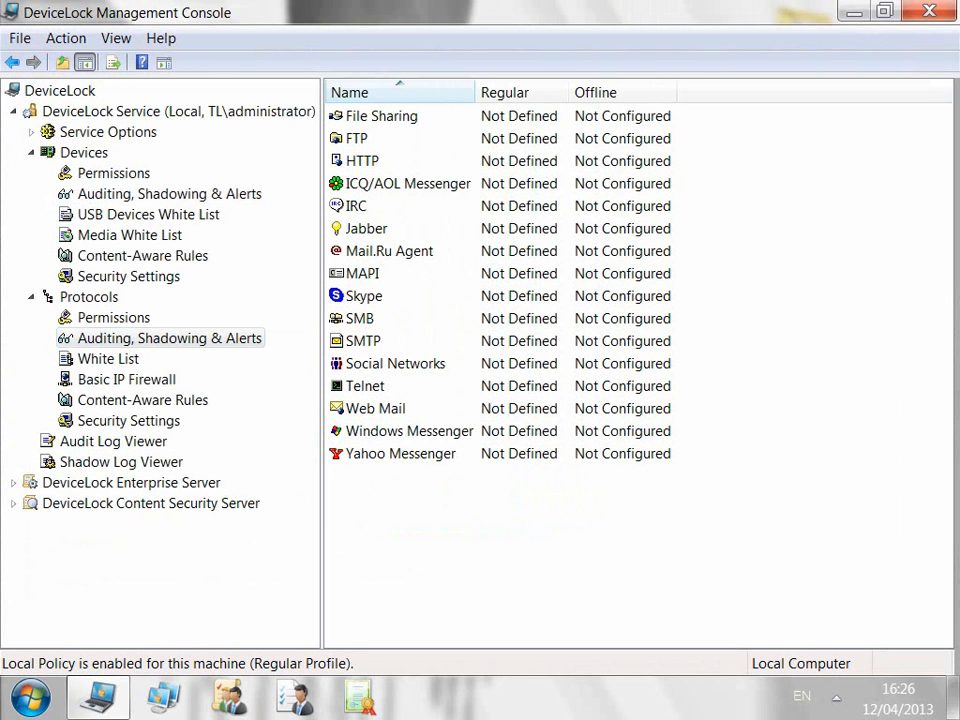
double_click(376, 408)
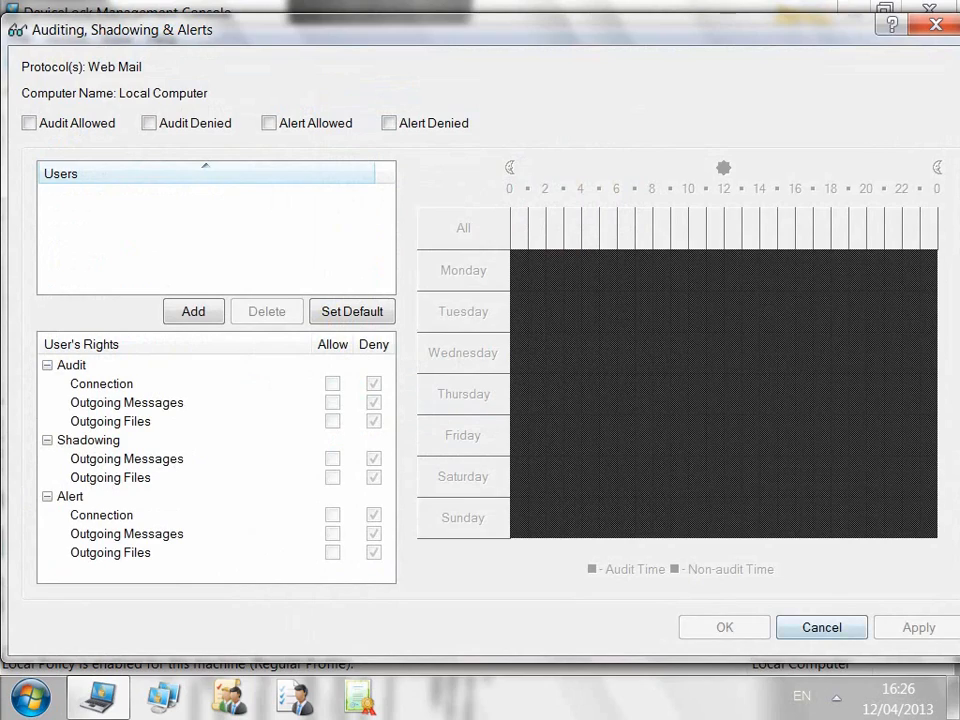
click(822, 628)
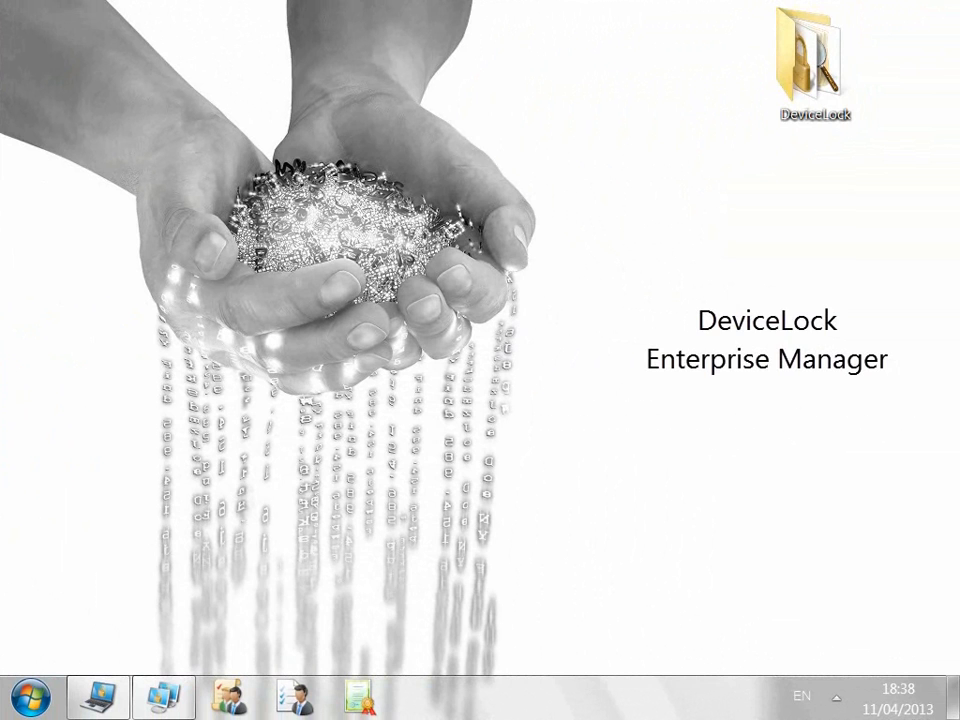
Step: In DeviceLock Enterprise Manager, start a network scan targeting a computer in the TL domain
click(164, 697)
click(17, 64)
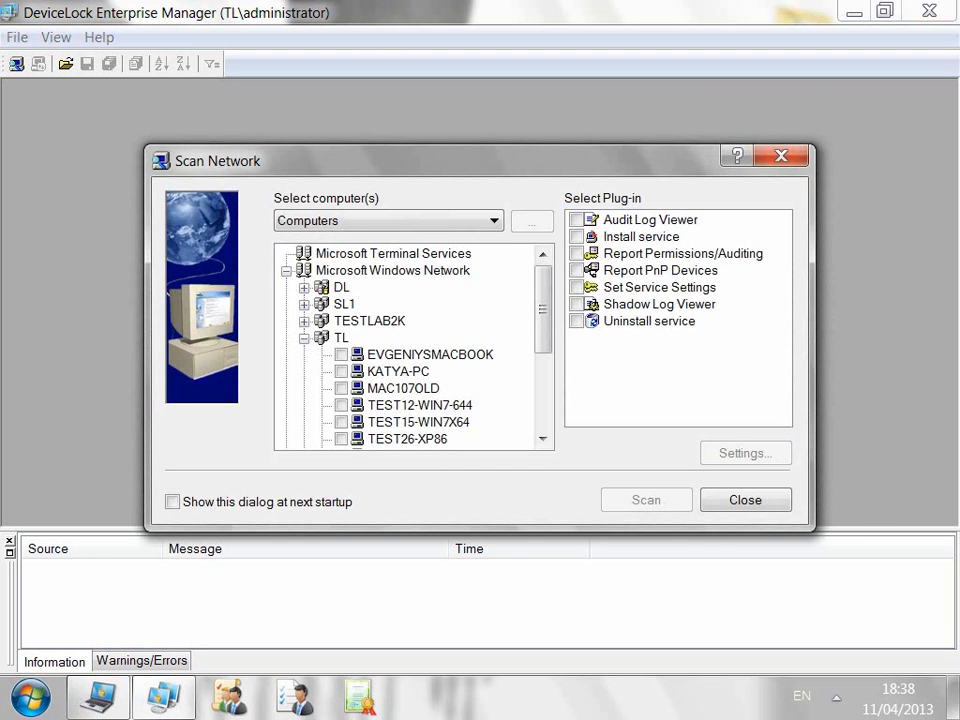
click(398, 371)
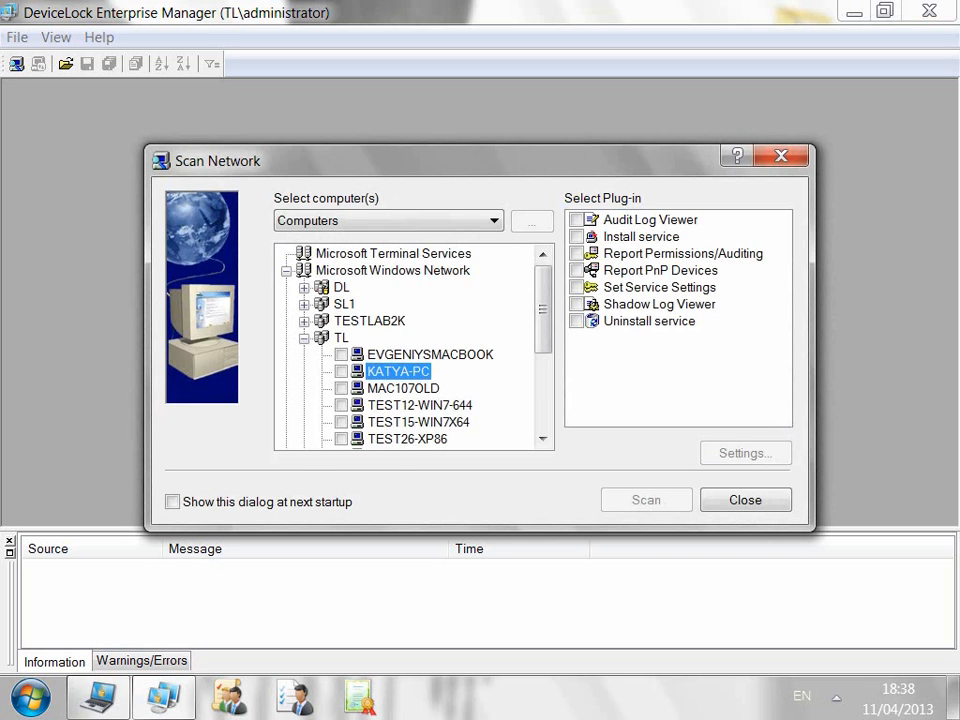
click(341, 371)
Step: Choose to apply service settings and create a new entry named New Settings
click(659, 287)
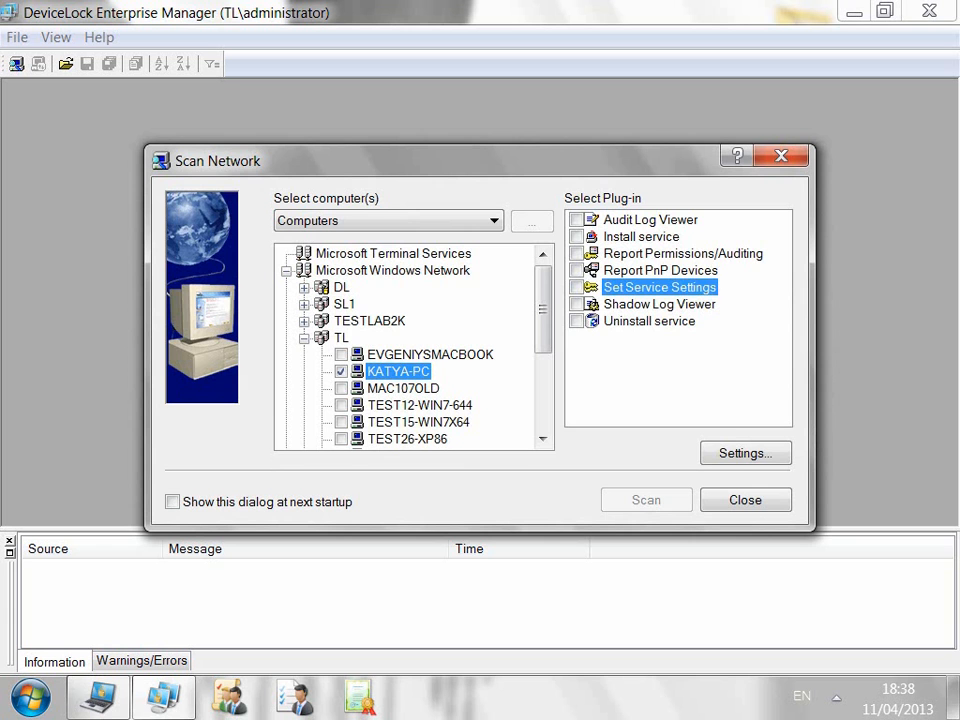
click(745, 453)
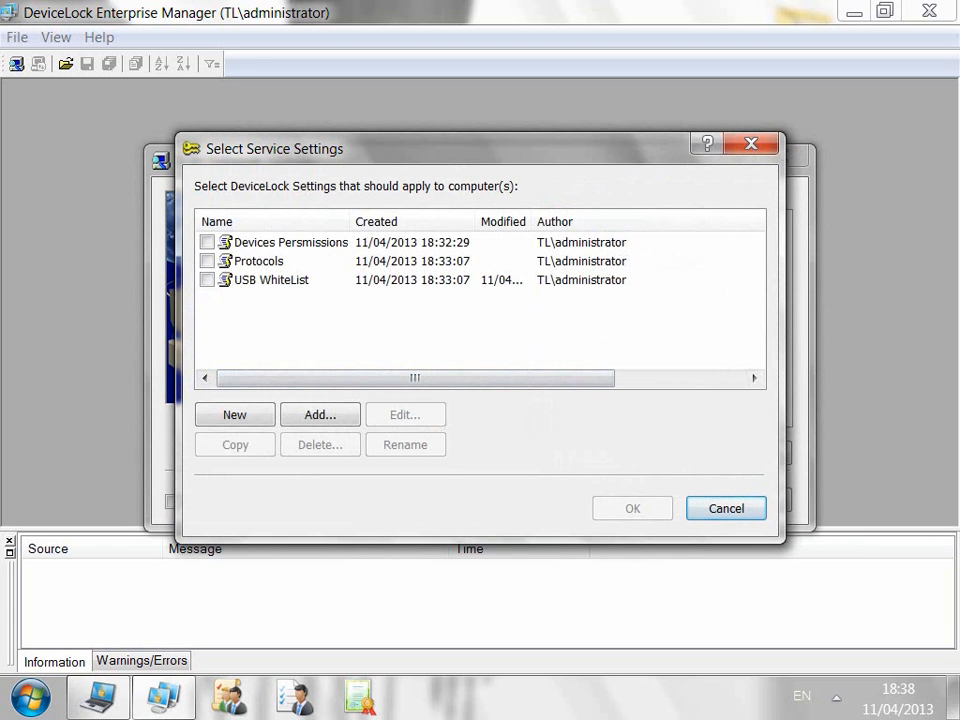
click(290, 242)
click(260, 261)
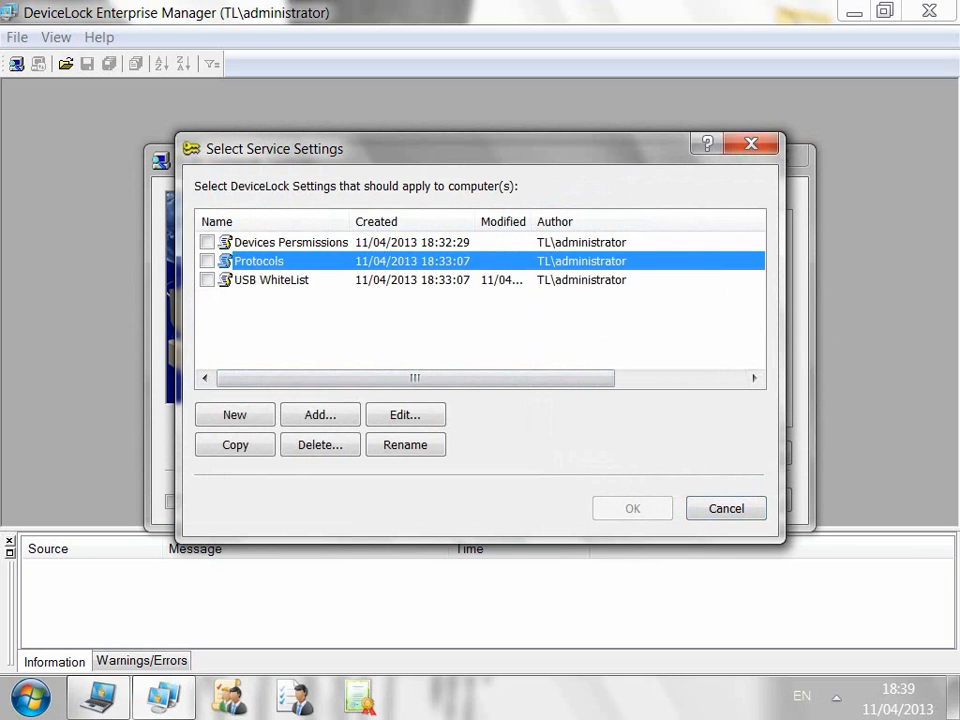
click(271, 280)
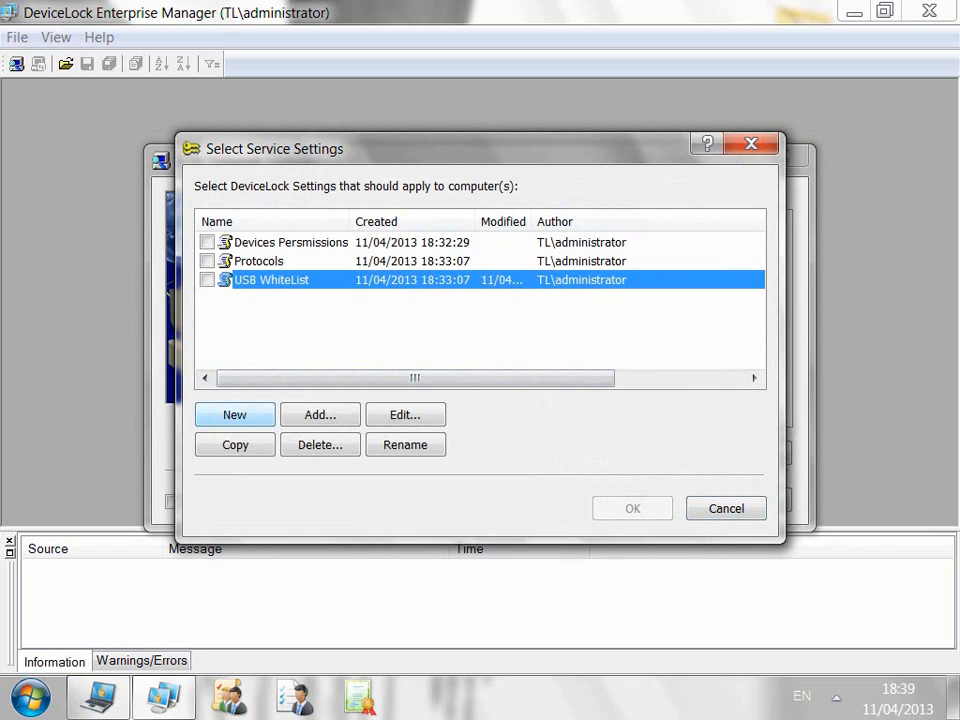
click(235, 414)
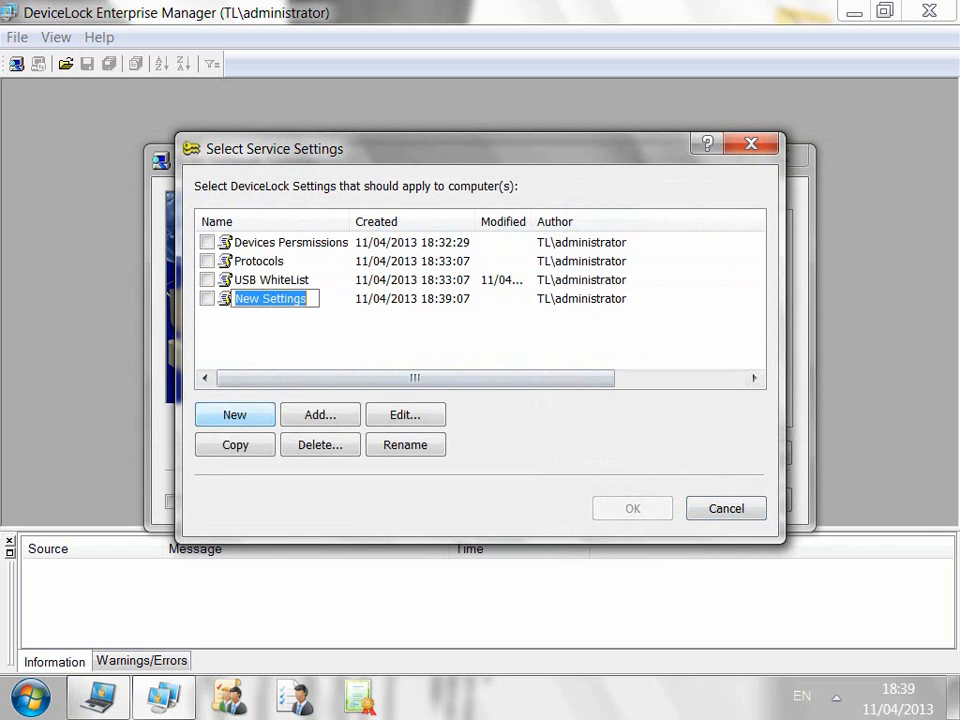
key(Return)
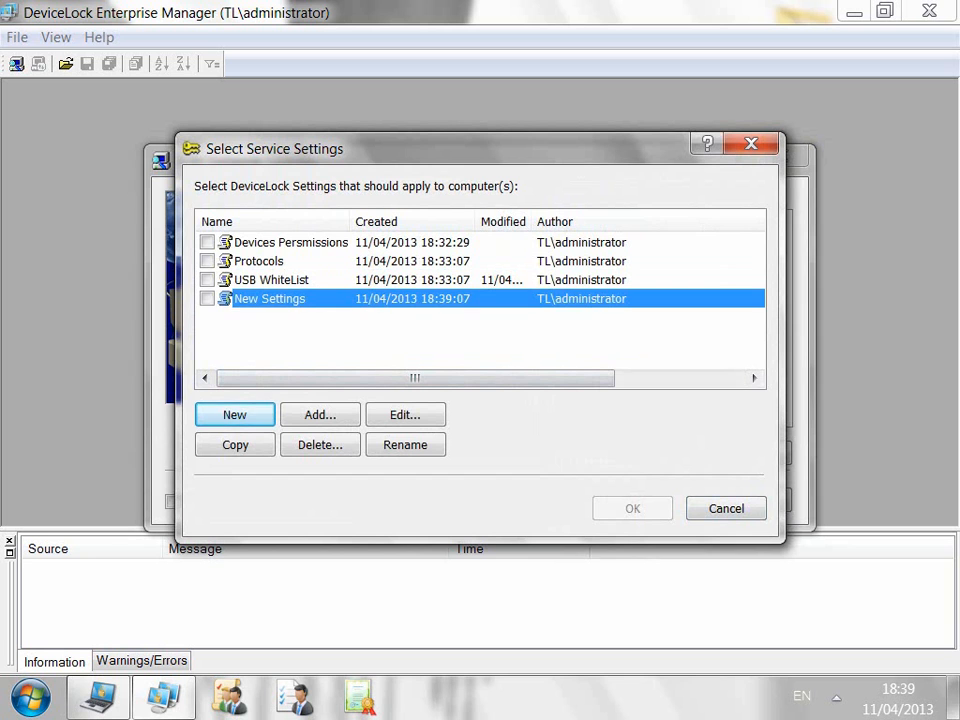
click(272, 280)
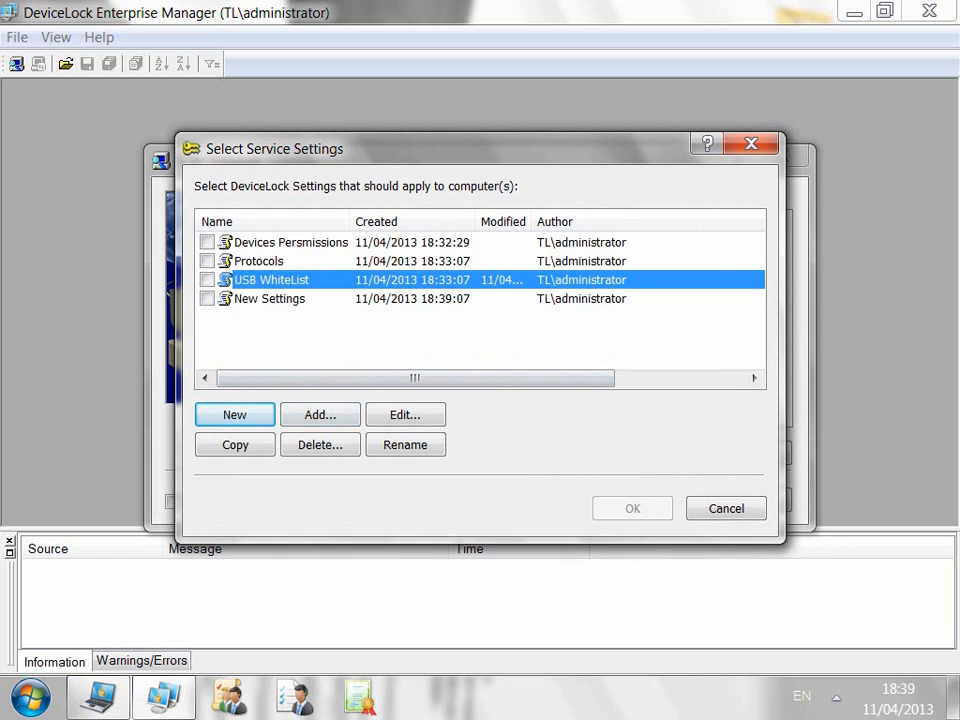
Step: Review the USB WhiteList settings' device and protocol sections in the Service Settings Editor
click(405, 415)
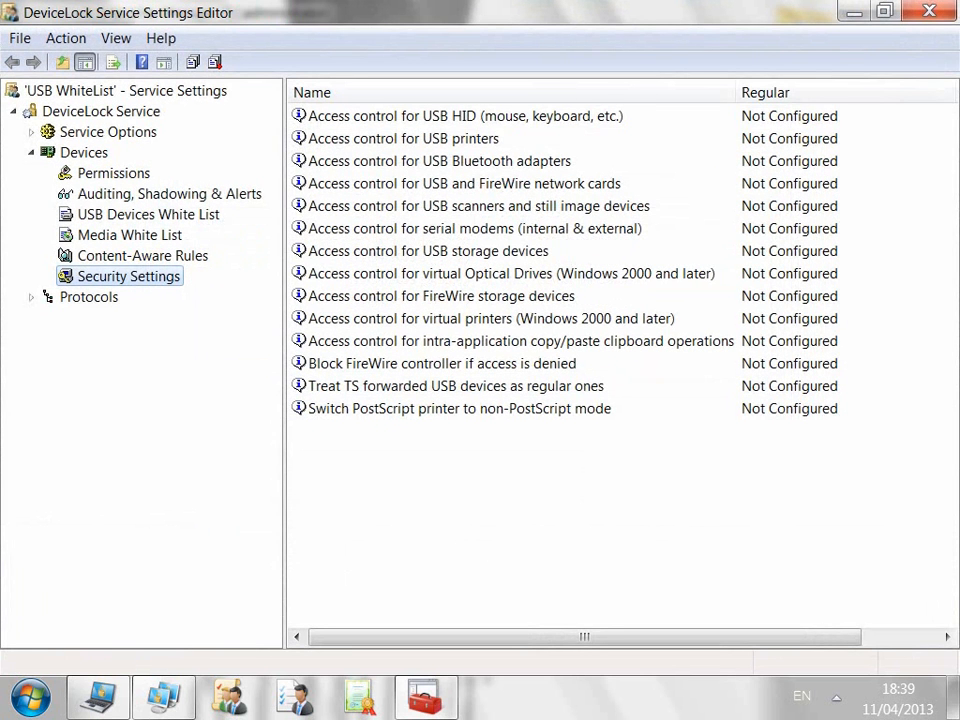
click(31, 297)
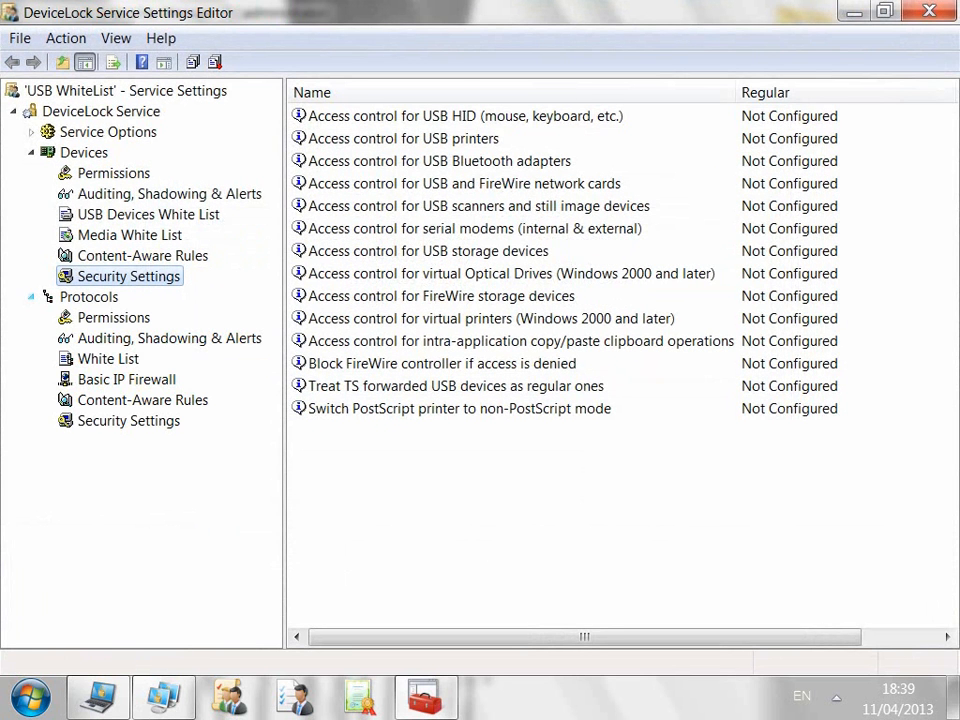
click(114, 173)
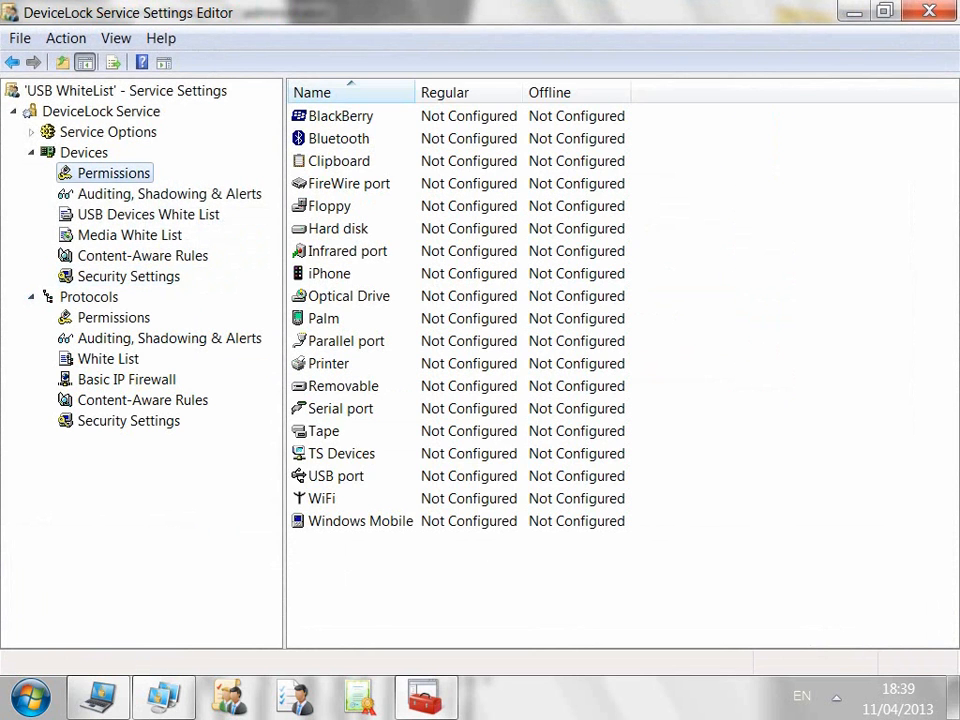
click(168, 194)
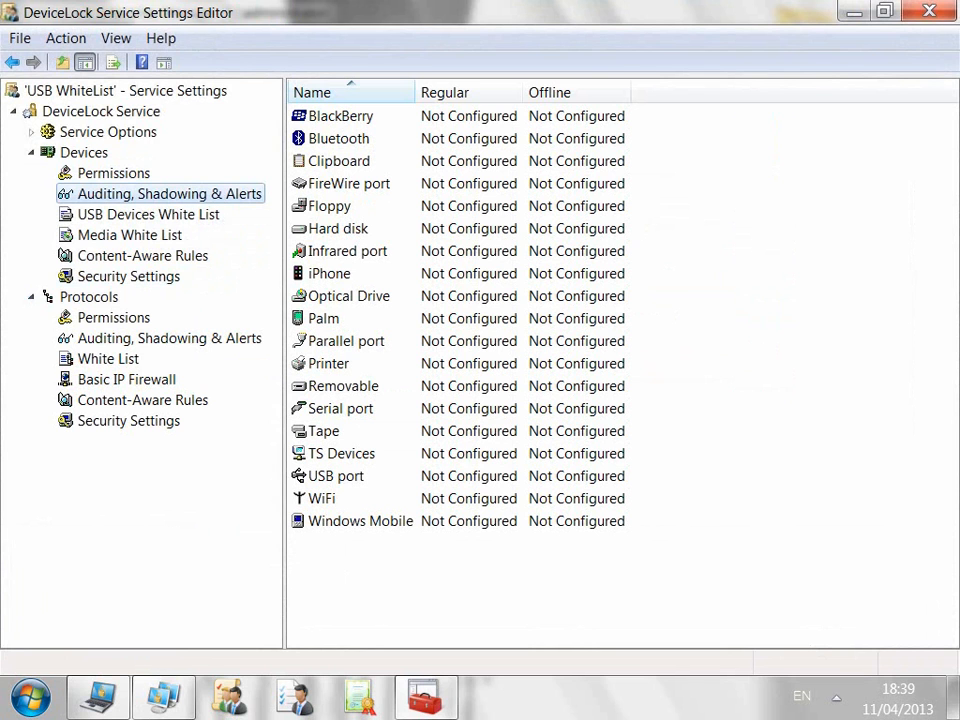
click(148, 214)
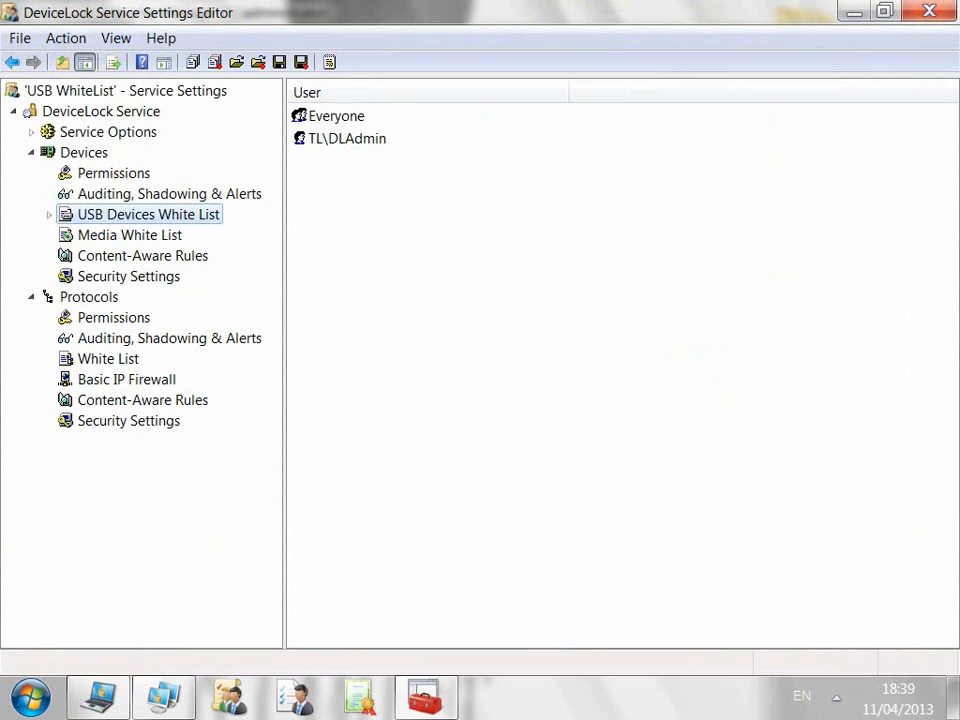
click(114, 317)
click(168, 338)
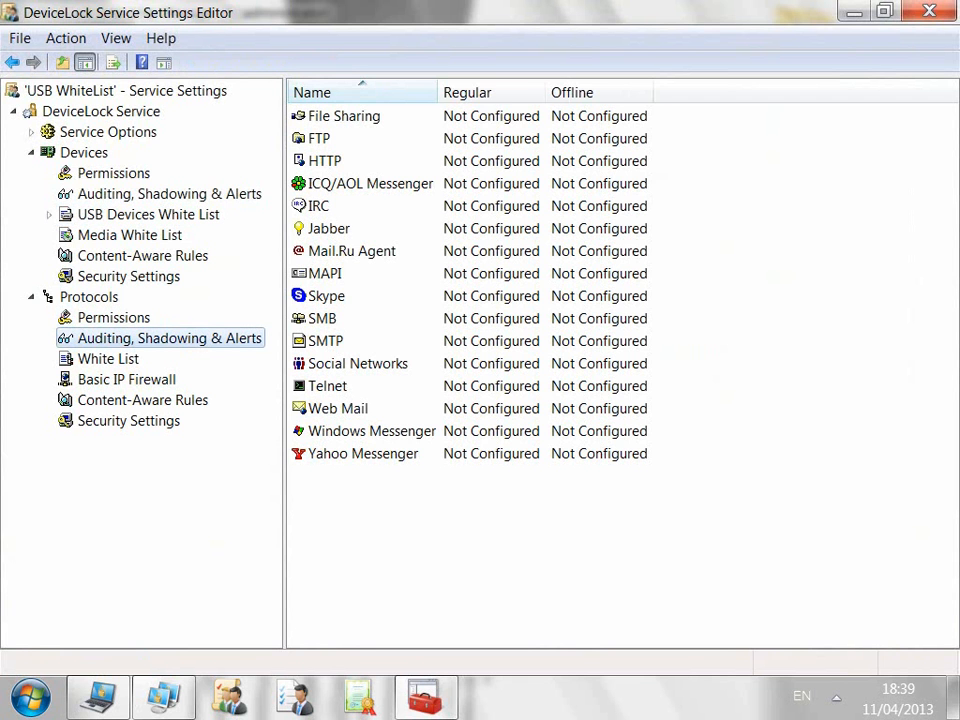
click(108, 359)
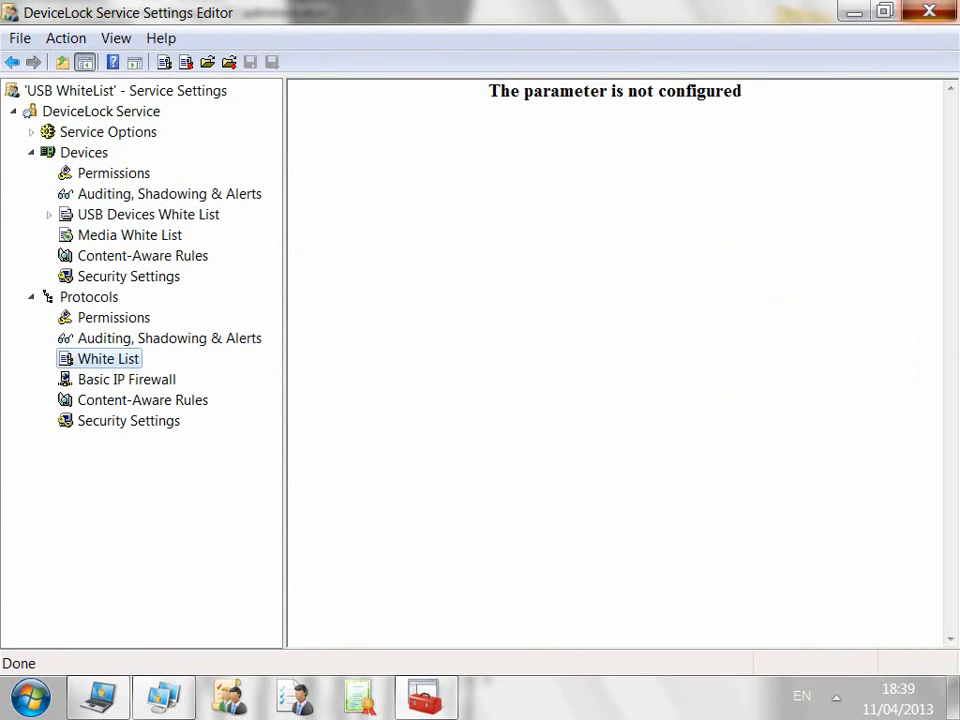
click(929, 11)
Step: Deploy USB WhiteList to the target computer with a Set Service Settings scan
click(207, 280)
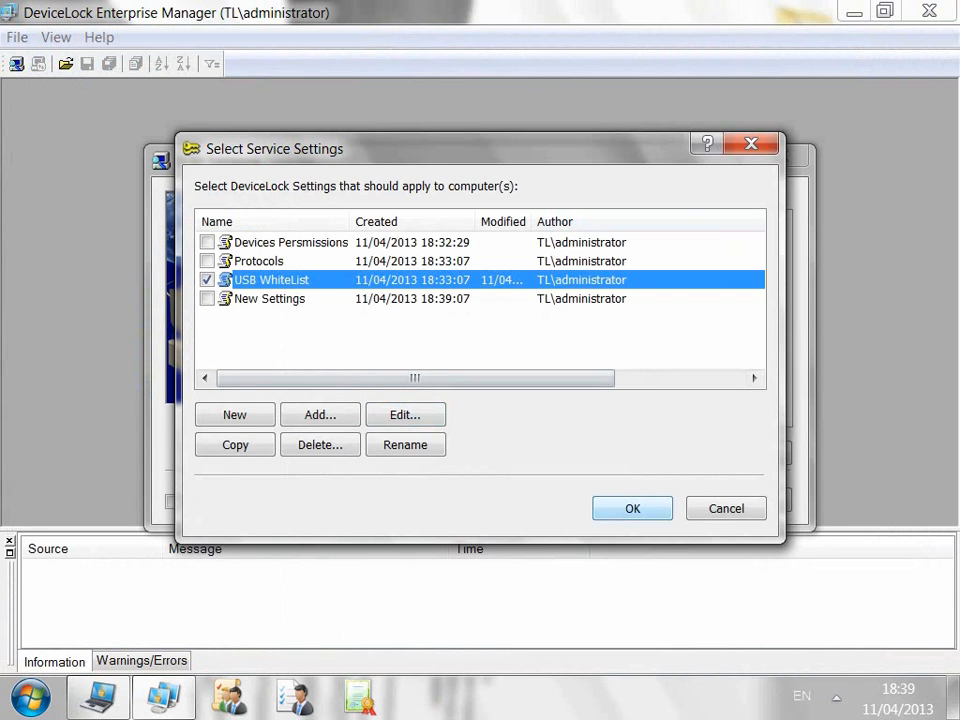
click(632, 508)
click(576, 287)
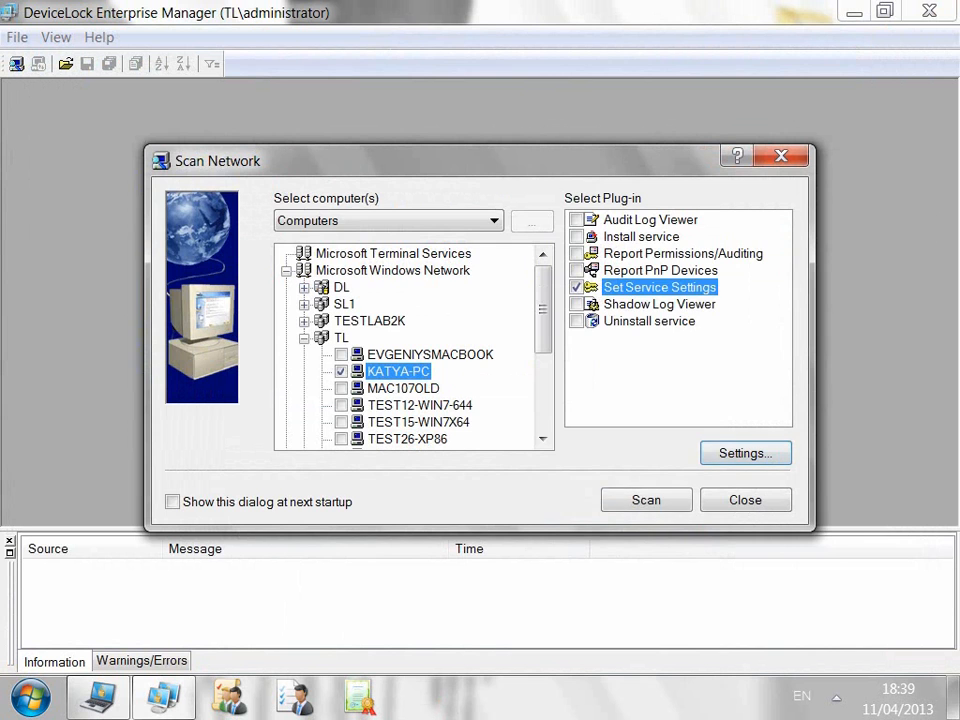
click(646, 500)
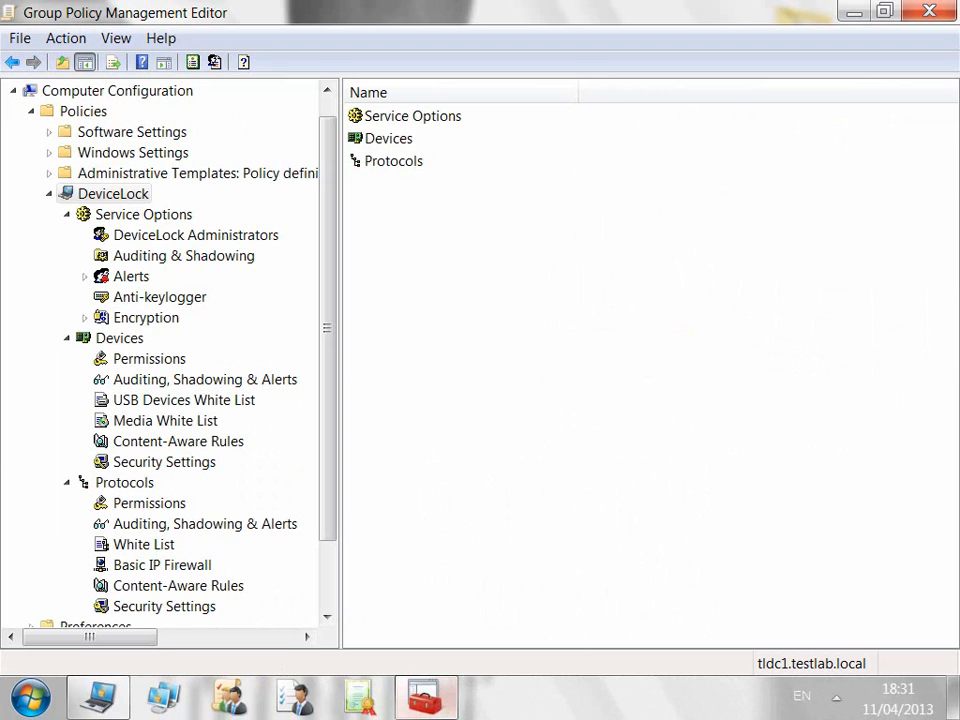
Step: Browse DeviceLock Service Options, device and protocol policy sections, ending on protocol Security Settings
click(143, 214)
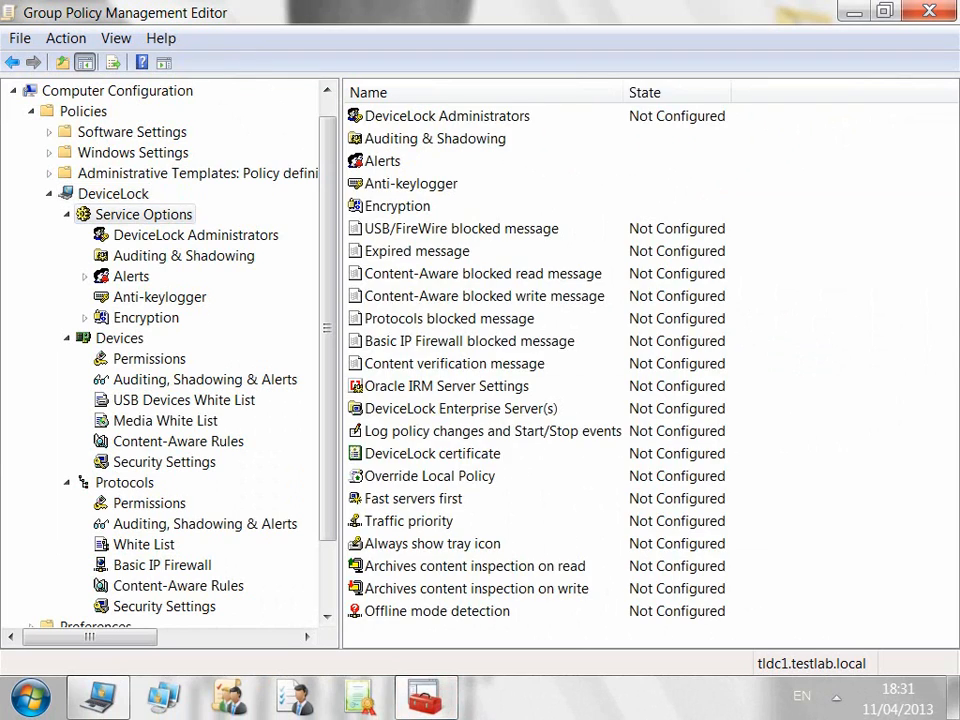
click(119, 338)
click(149, 359)
click(205, 380)
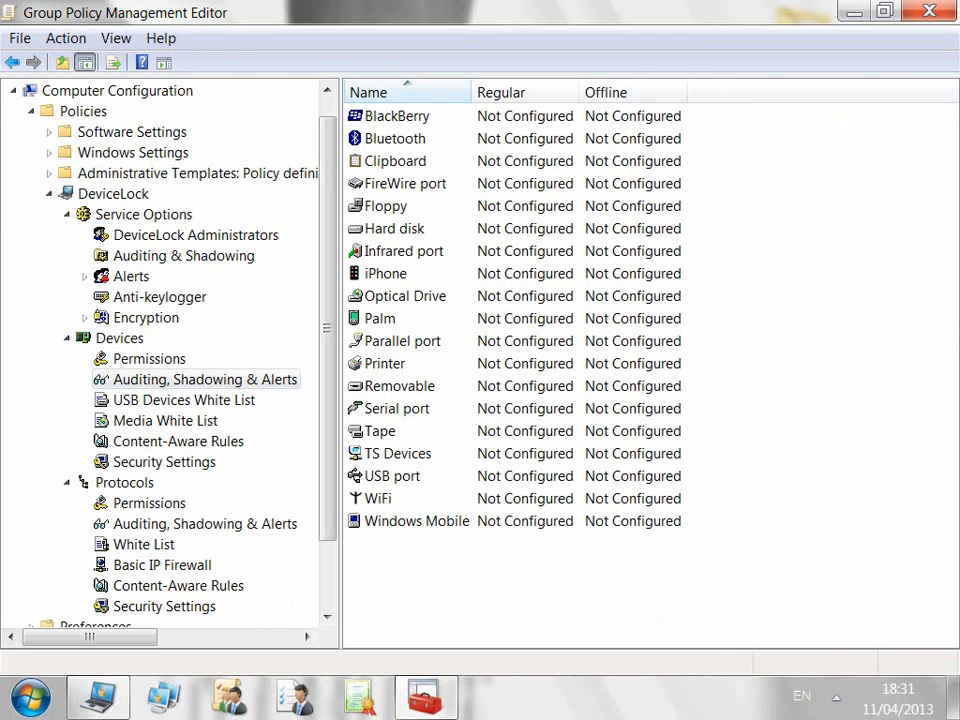
click(149, 503)
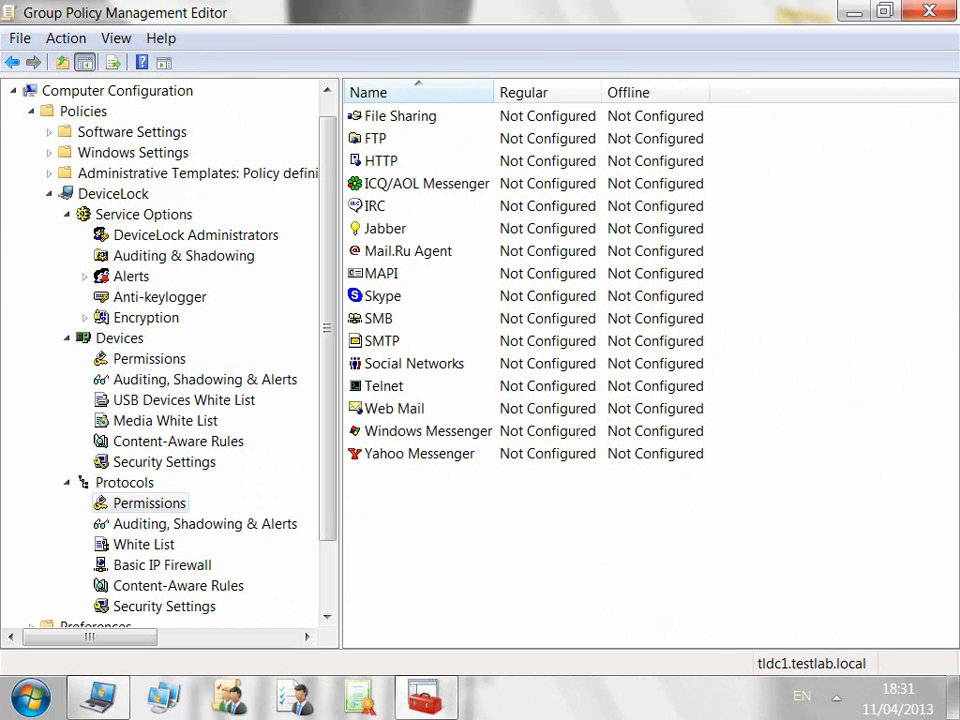
click(205, 524)
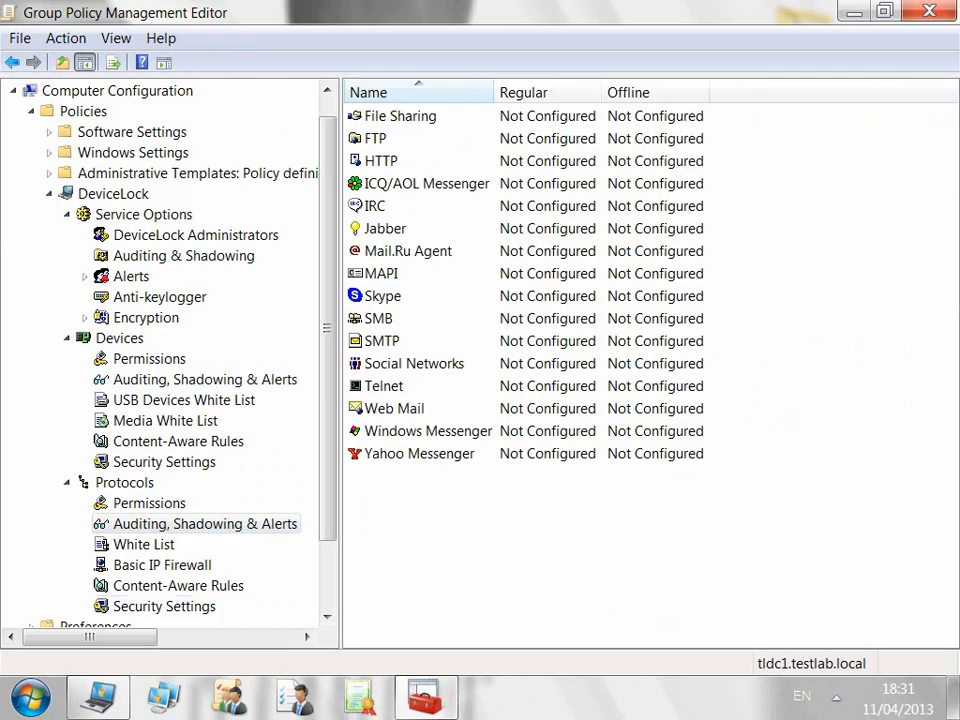
click(164, 606)
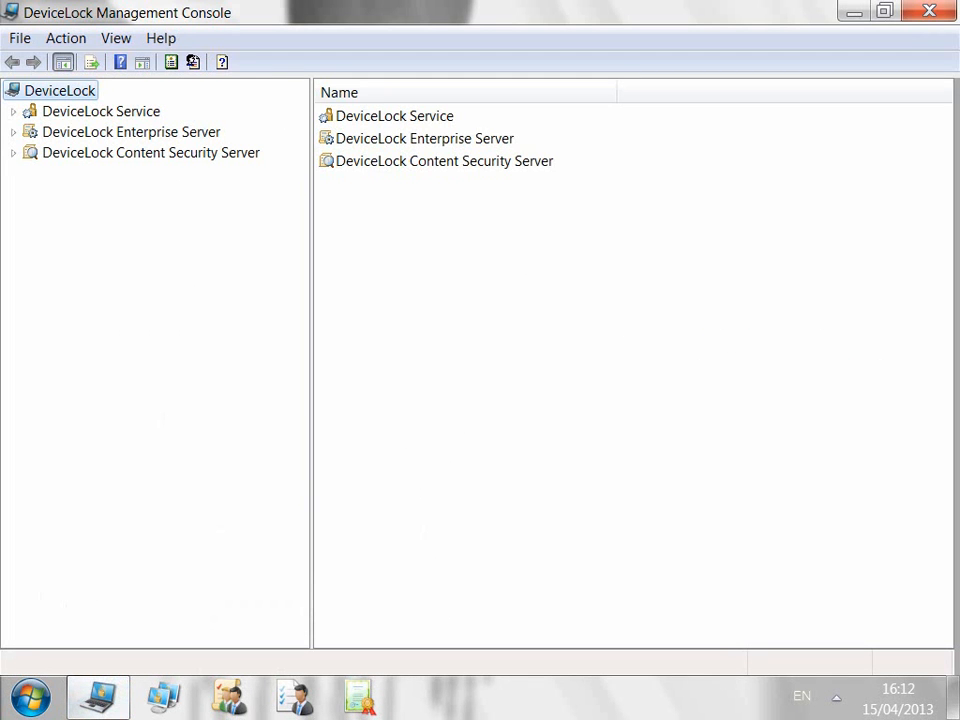
Step: Connect the Enterprise Server to the local computer and open its shadow log
right_click(171, 131)
click(235, 139)
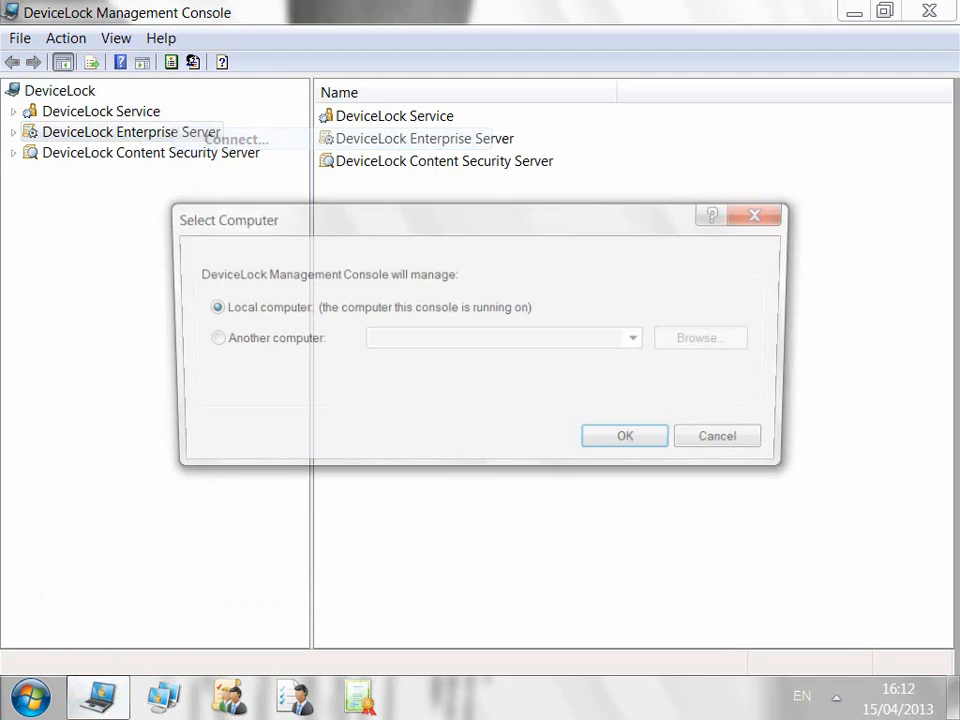
key(Return)
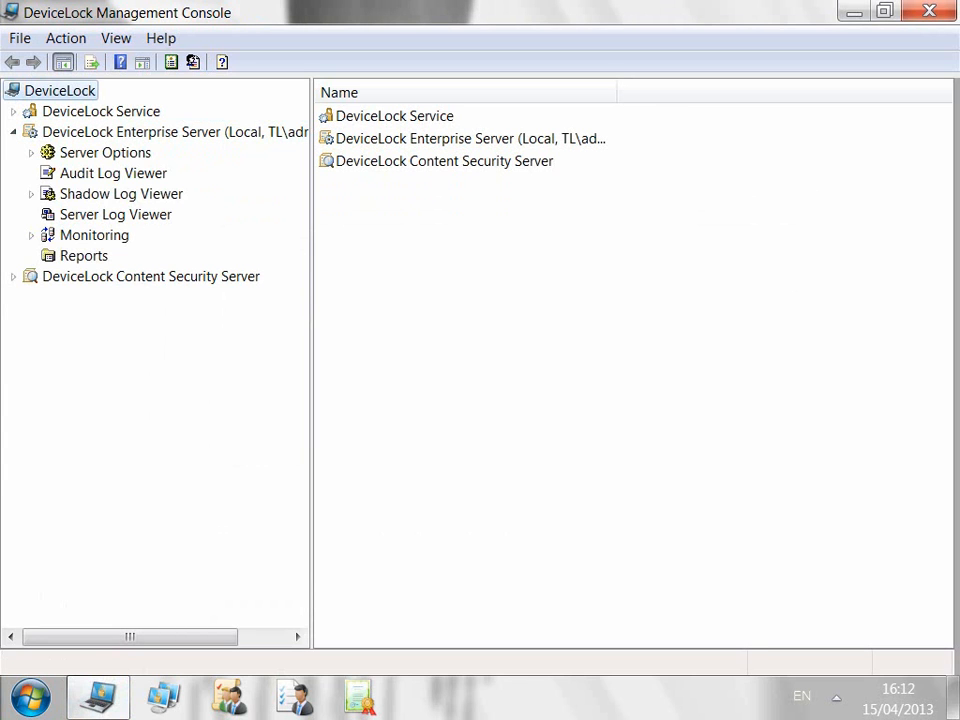
click(31, 194)
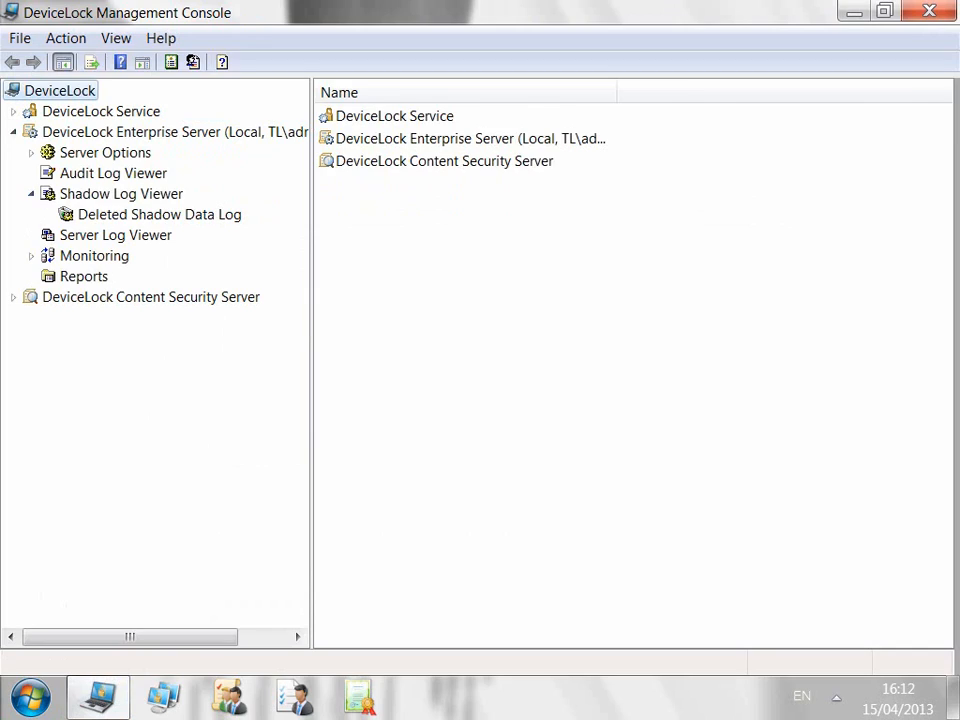
click(121, 194)
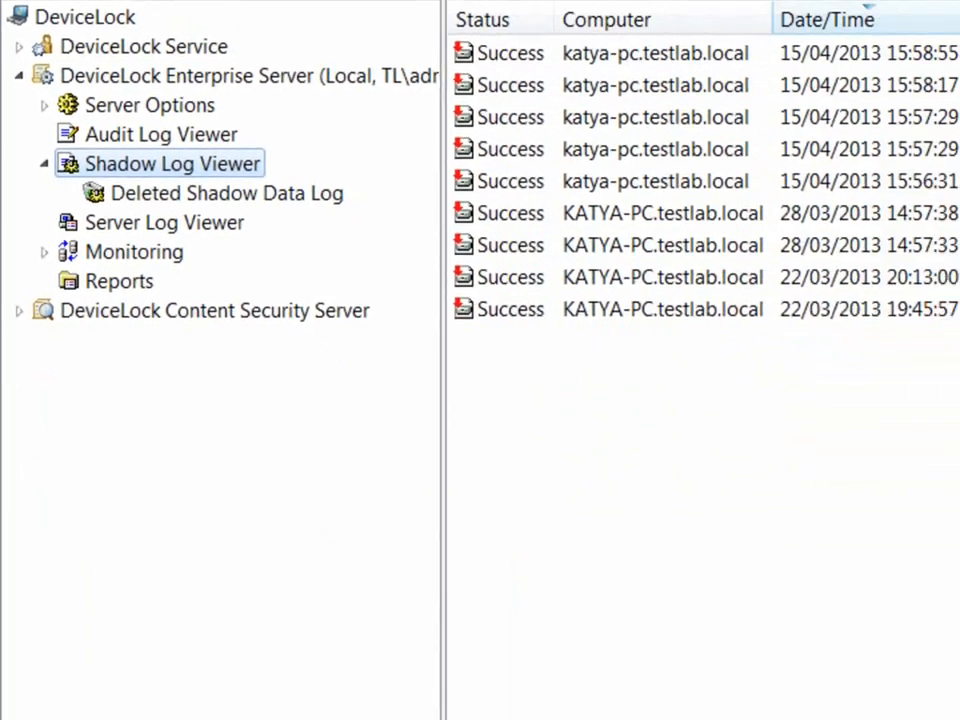
Step: Connect the local DeviceLock Service and view its shadow log, bringing up detector.zip's actions
right_click(215, 47)
click(282, 66)
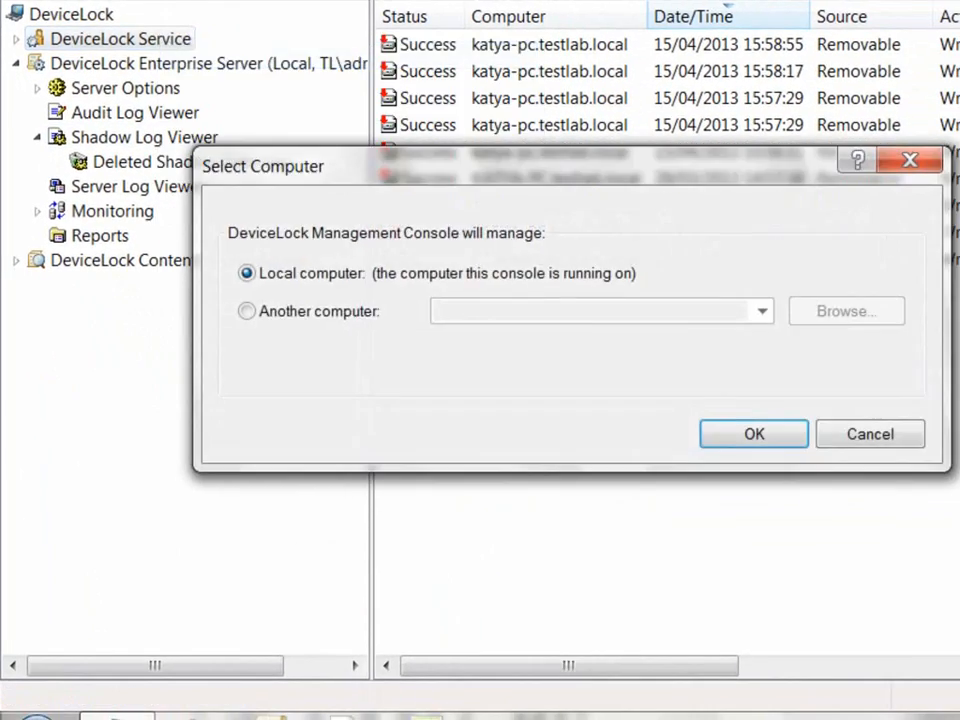
click(754, 434)
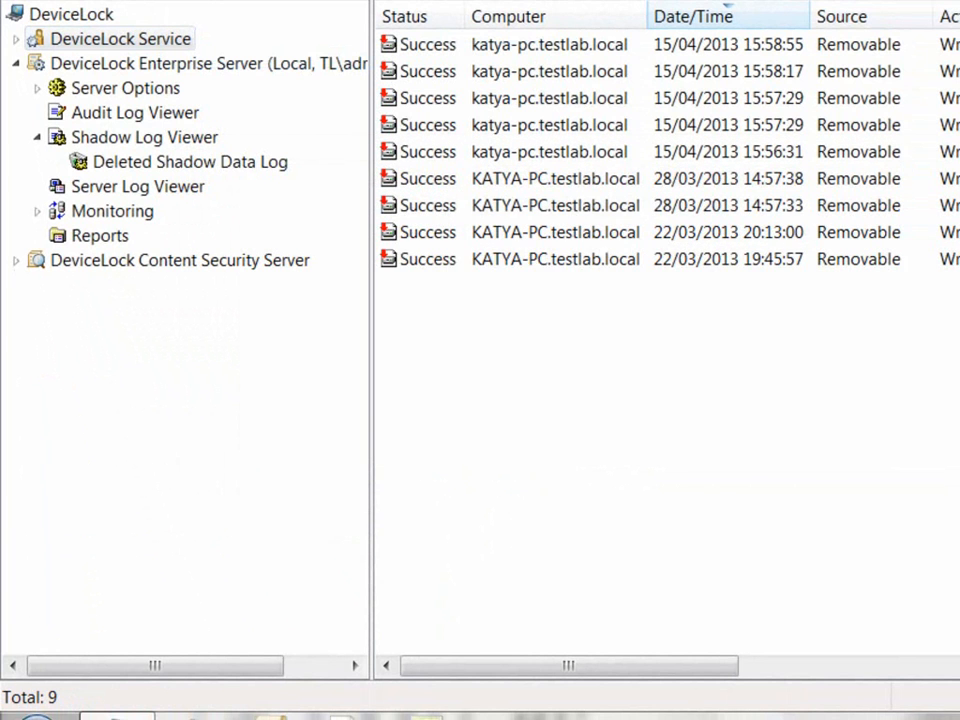
click(16, 39)
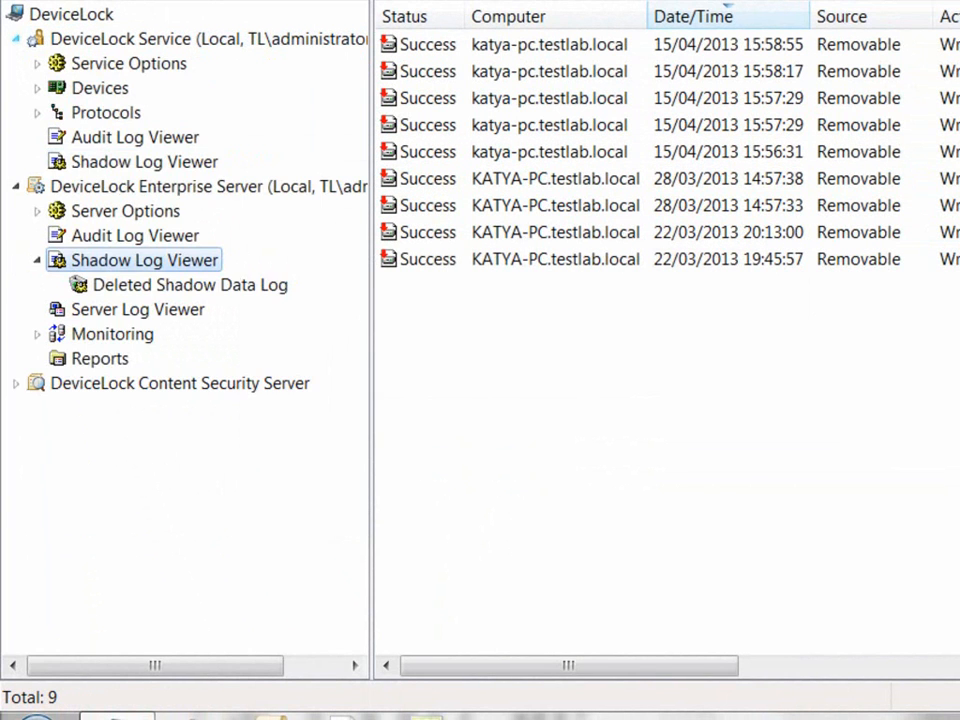
click(144, 162)
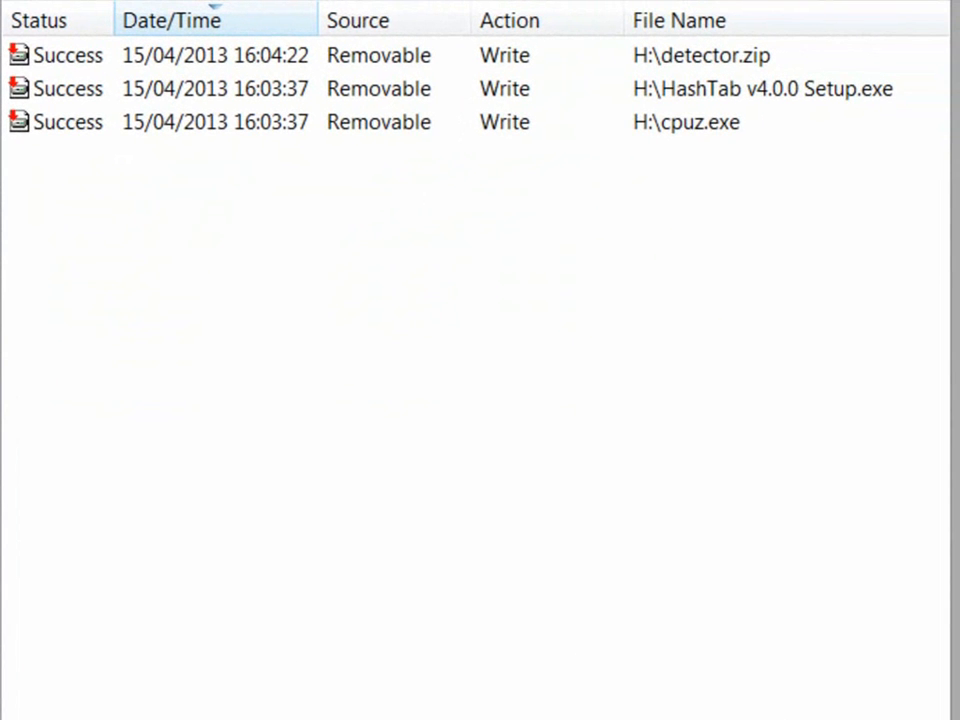
right_click(257, 55)
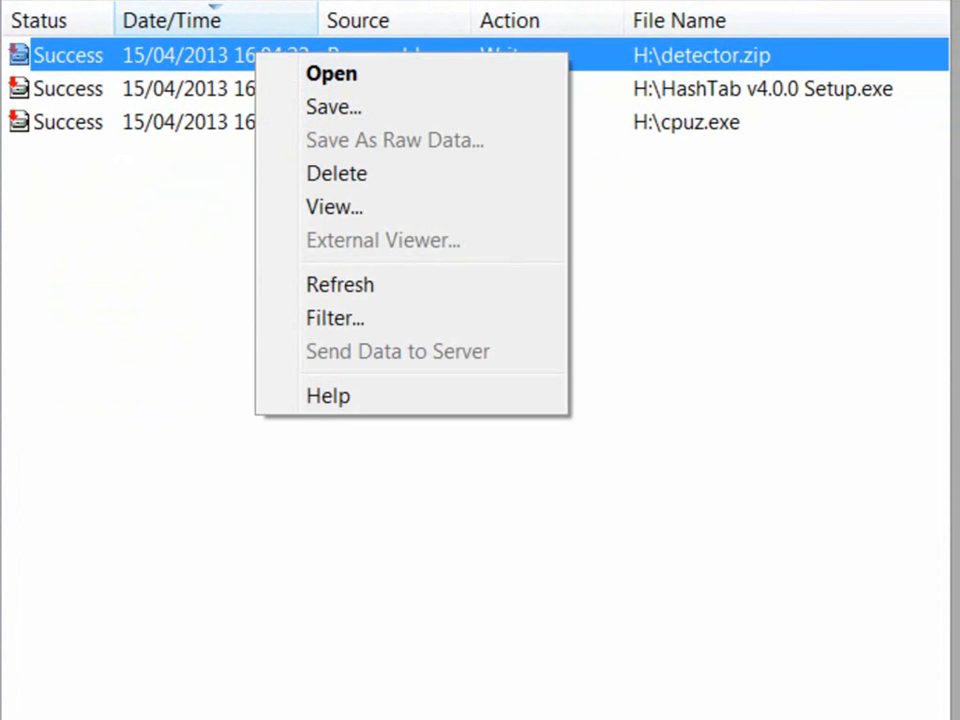
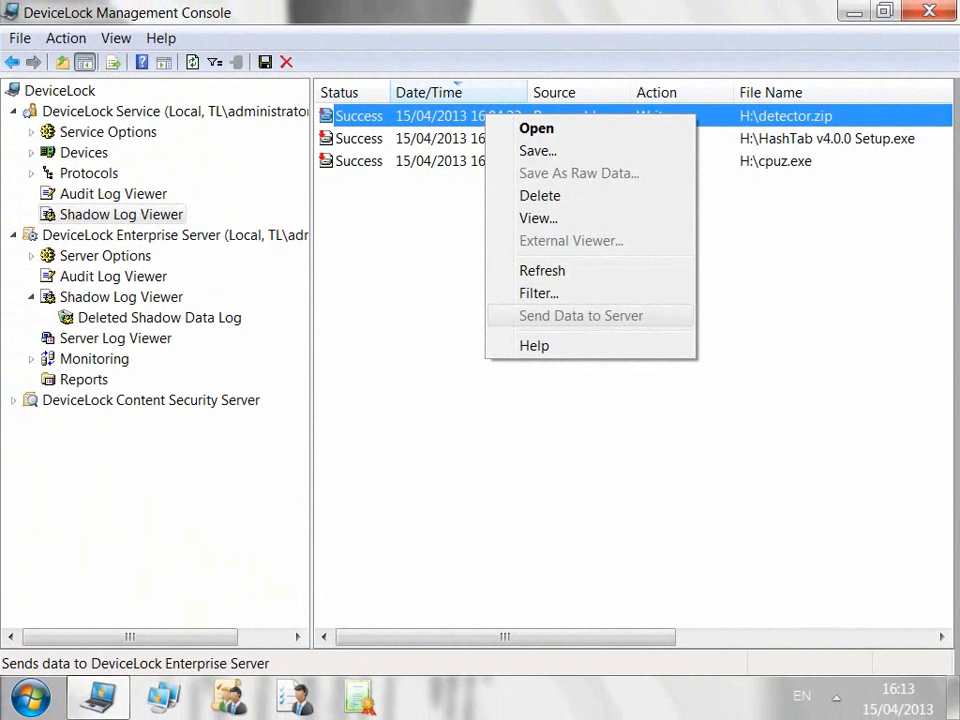
Step: Dismiss the record menu, open the Enterprise Server's shadow log and scroll across its columns
key(Escape)
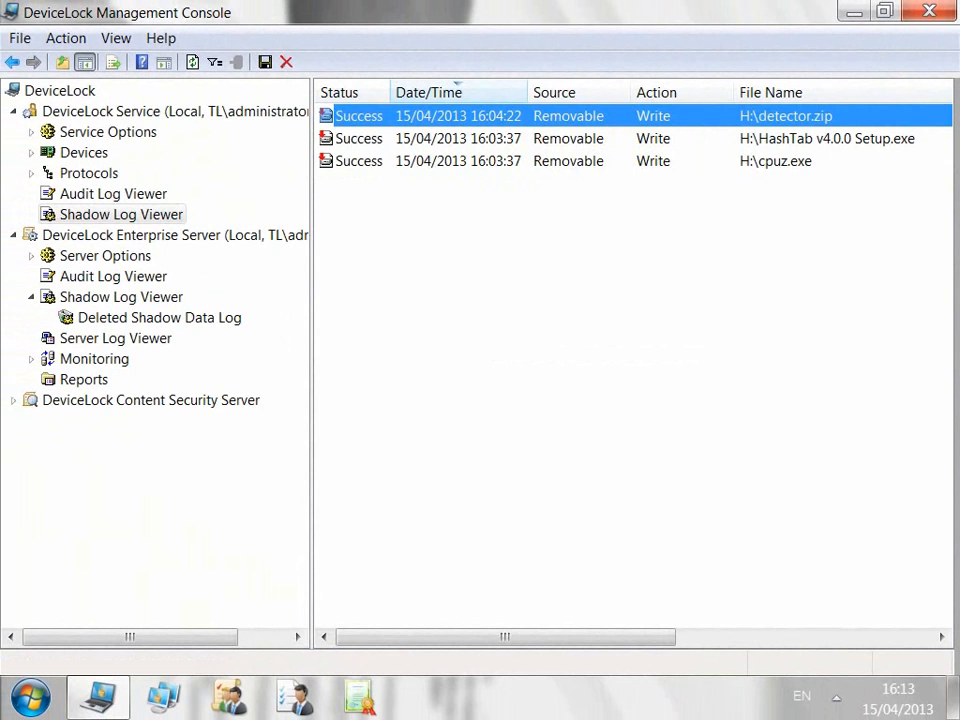
click(121, 297)
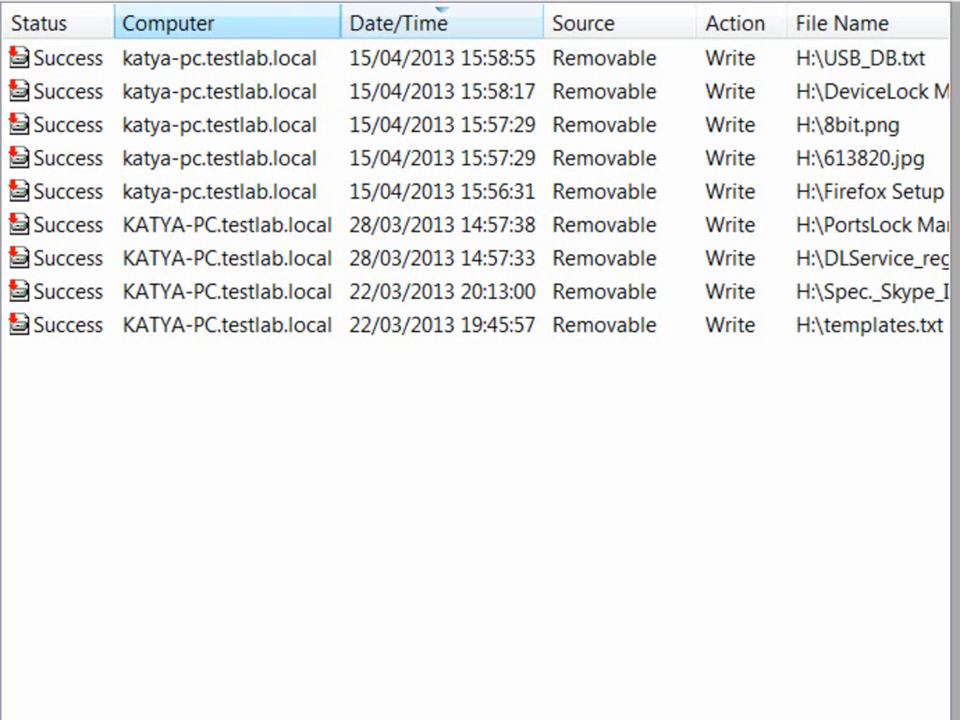
scroll(475, 360, right, 6)
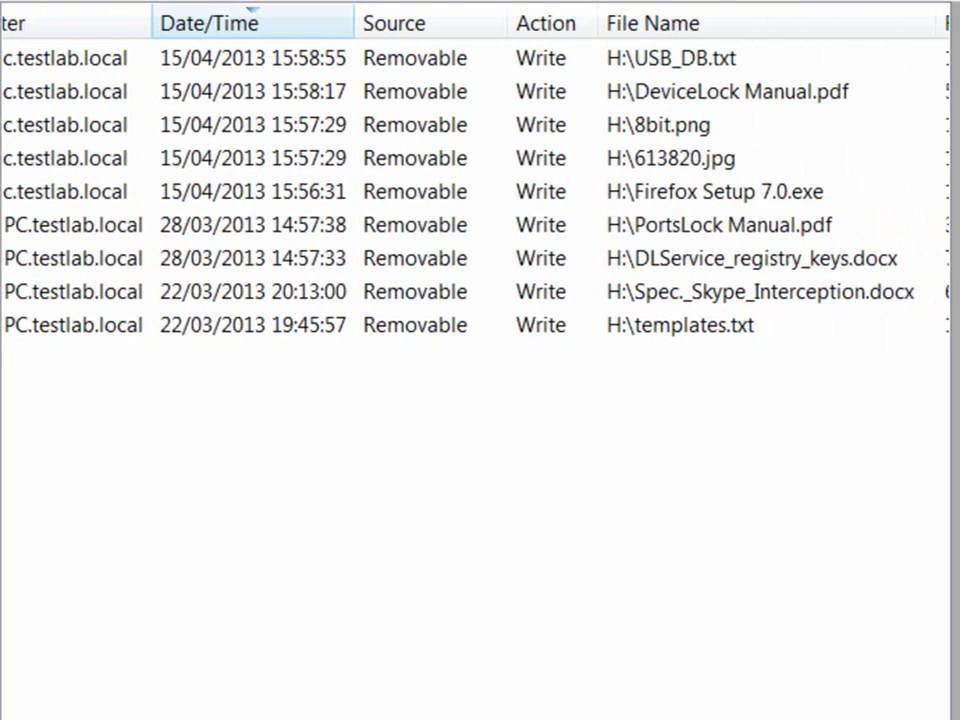
scroll(475, 360, right, 8)
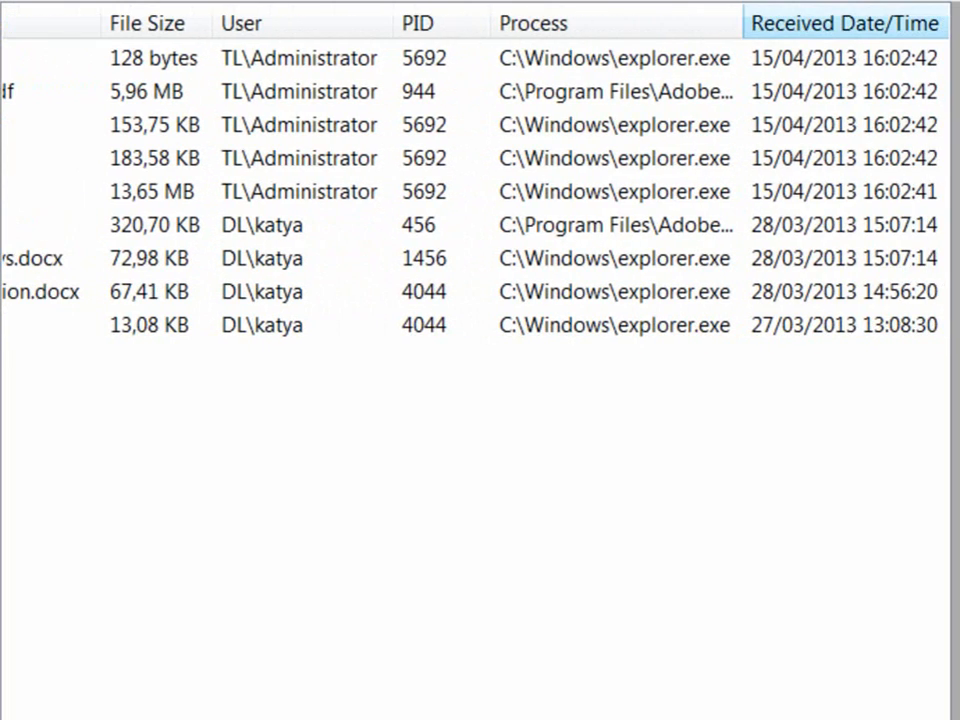
scroll(475, 360, left, 12)
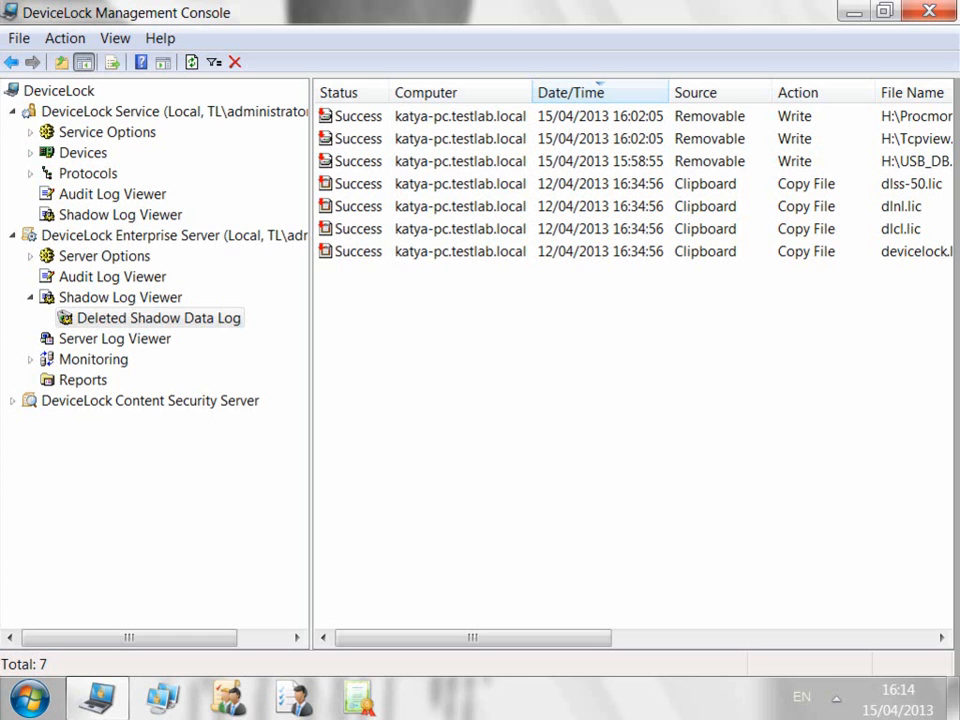
Step: Select the 15:58:55 USB_DB.txt removable-write record and scroll right through its remaining columns
click(600, 161)
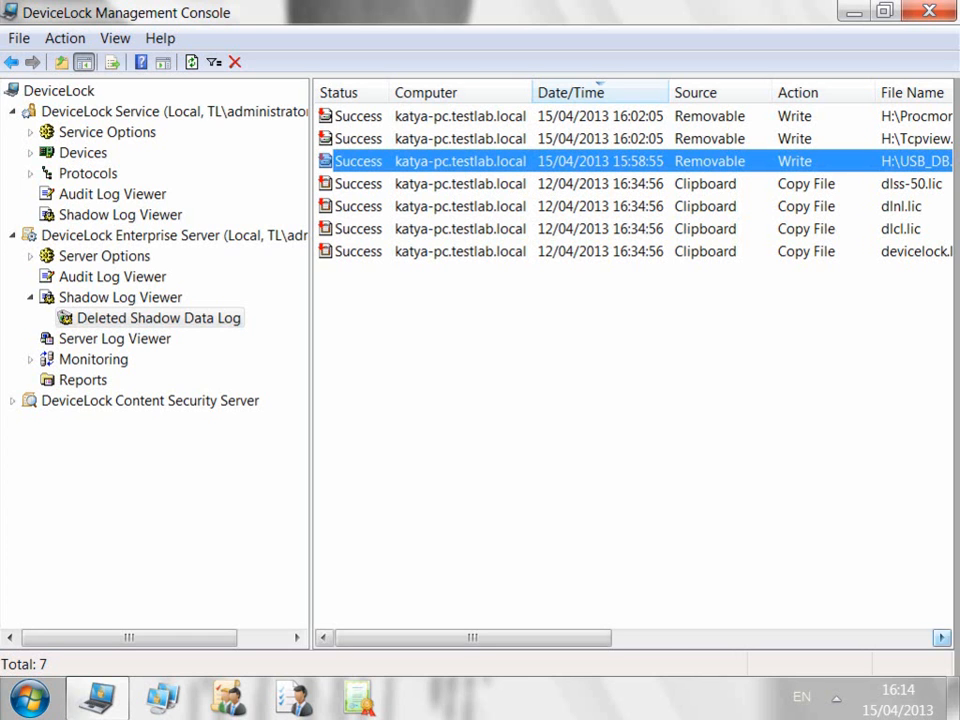
click(942, 638)
click(942, 638)
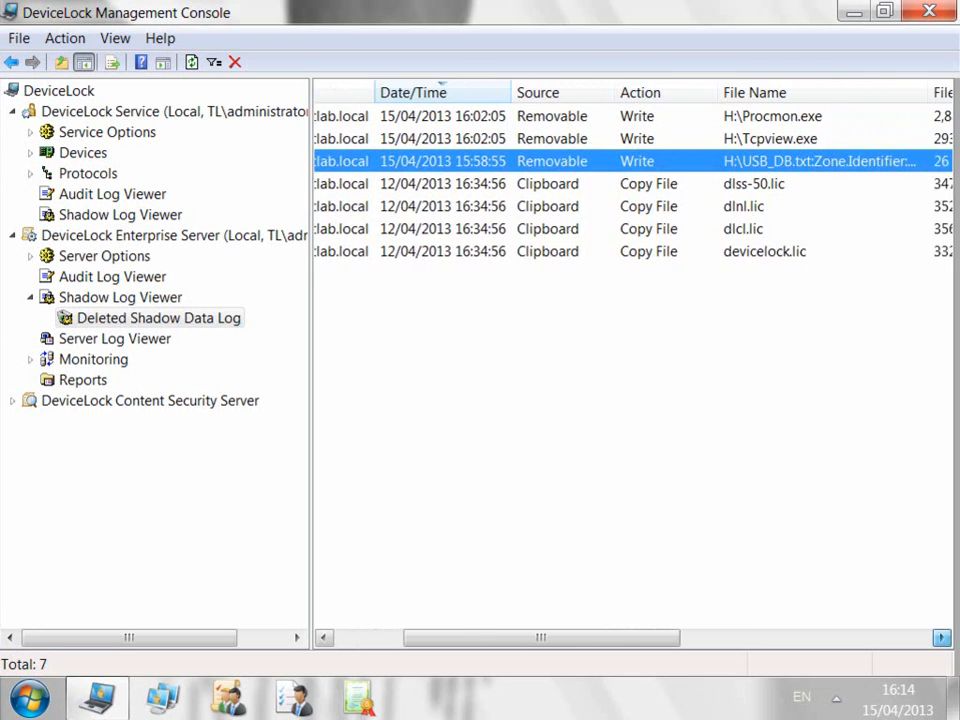
click(942, 638)
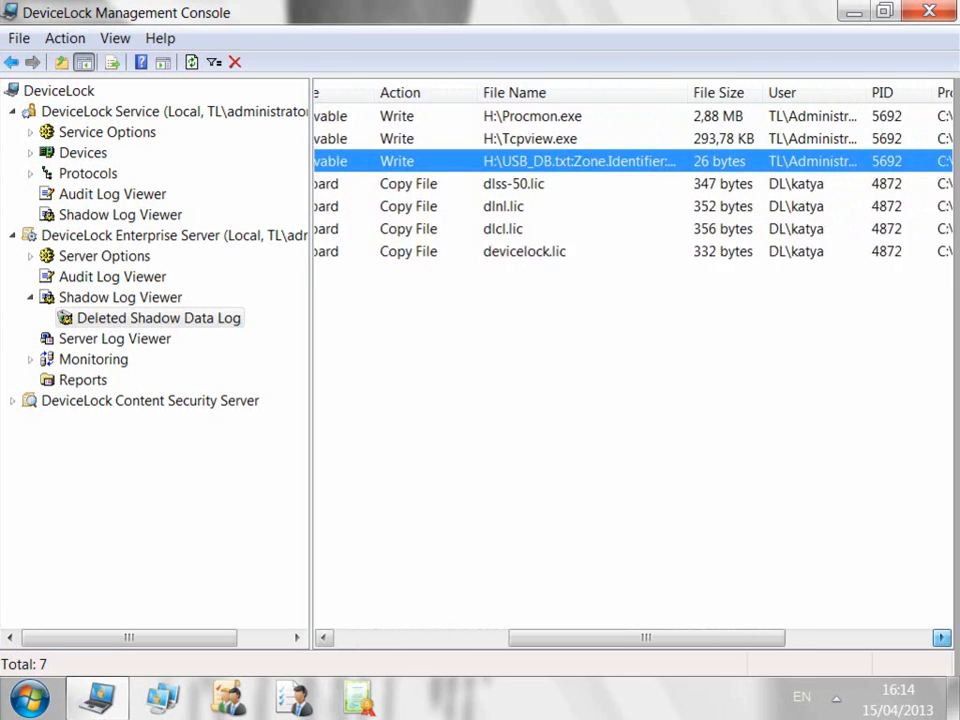
click(942, 638)
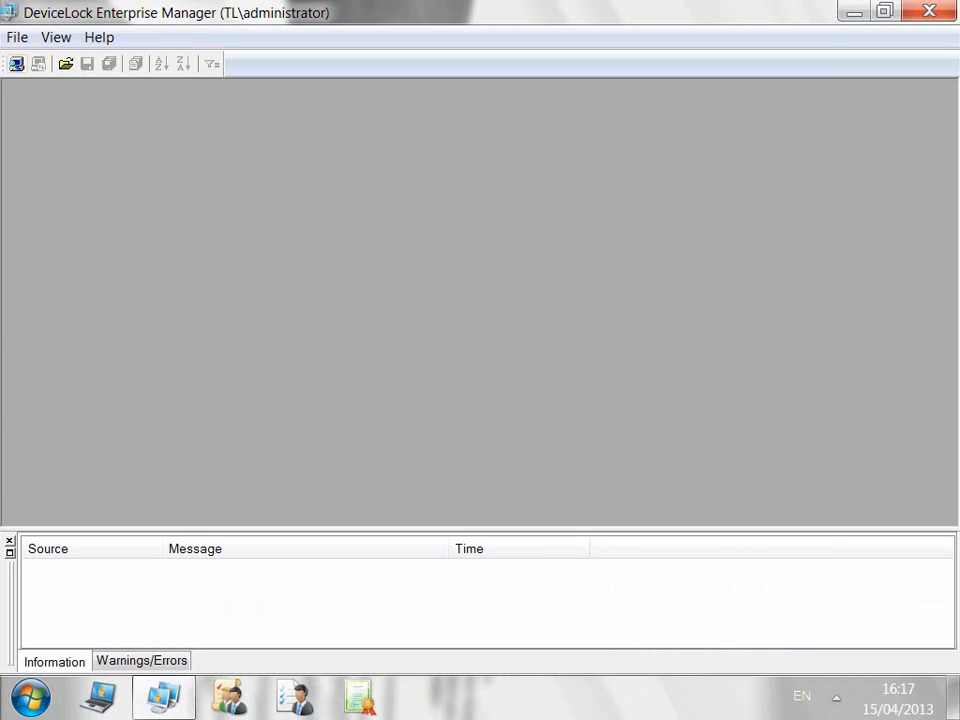
Step: Scan the first TL domain workstation with the Shadow Log Viewer plug-in
click(16, 64)
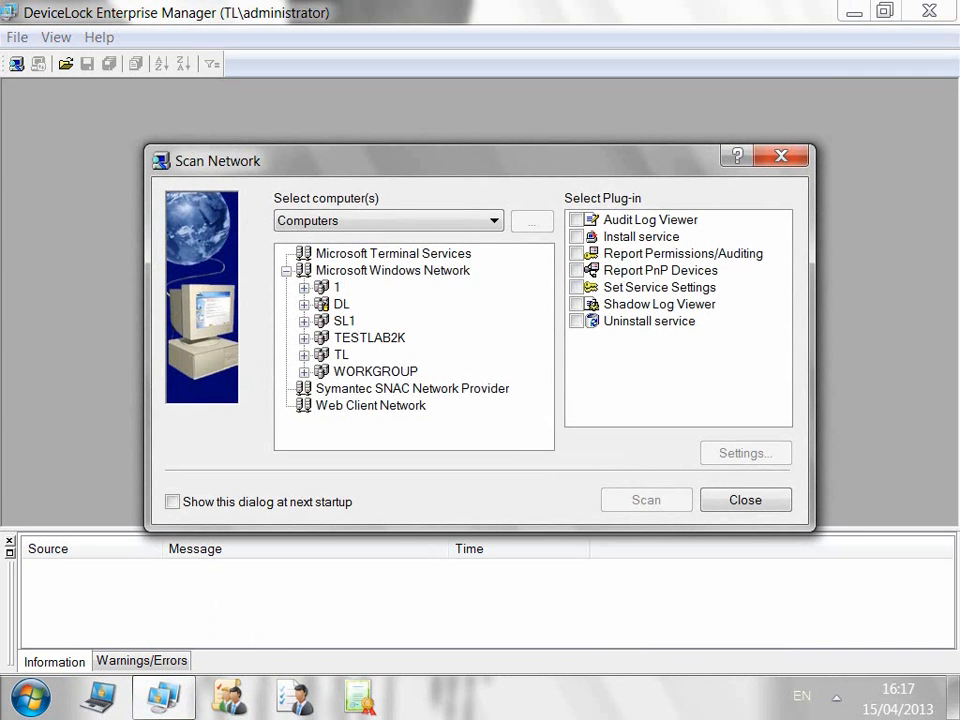
double_click(342, 355)
click(341, 372)
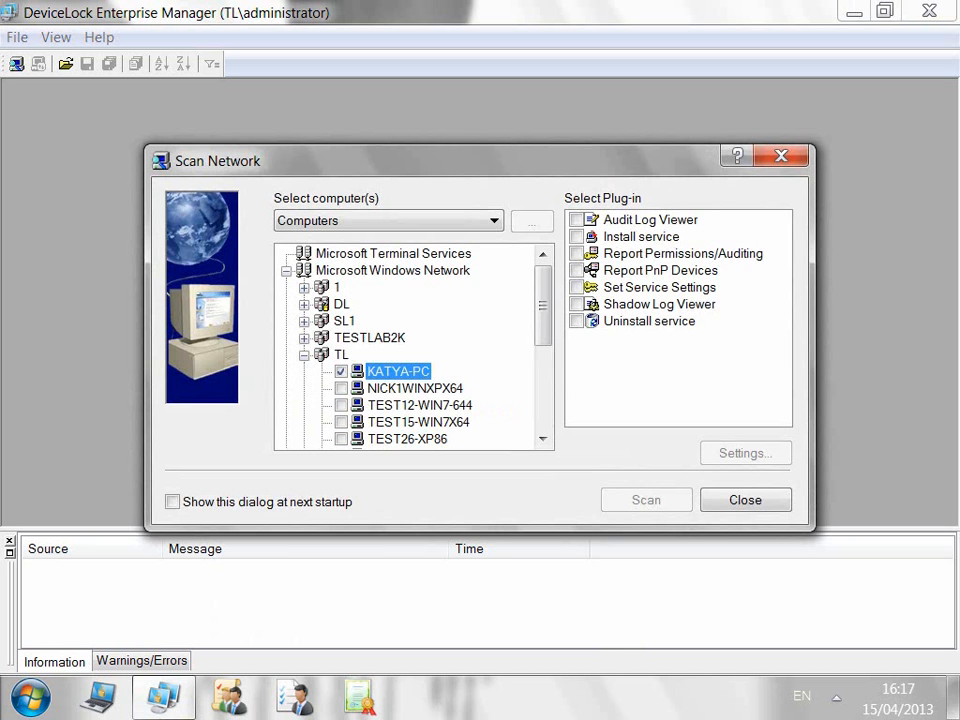
click(576, 304)
click(646, 500)
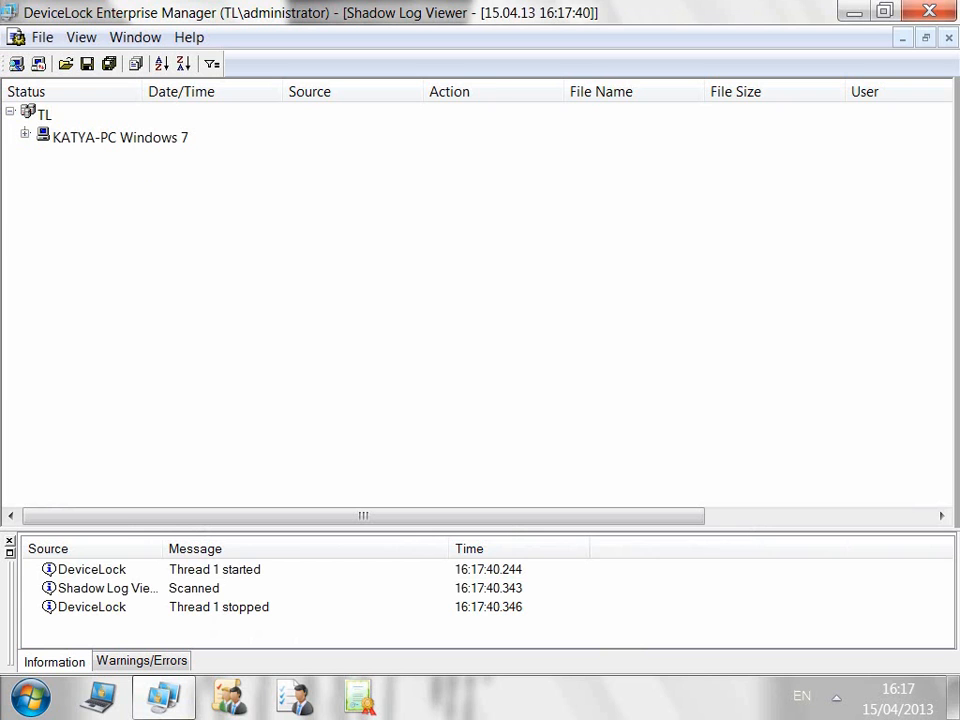
Step: Expand the scanned computer's shadow records and view the detector.zip record's actions
click(313, 165)
right_click(313, 168)
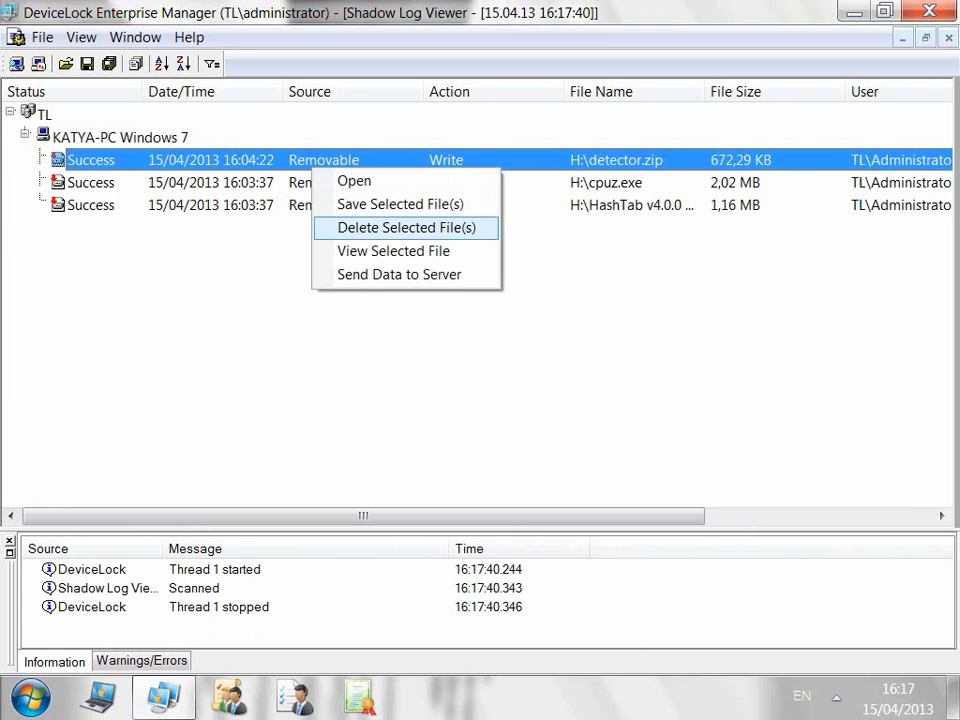
key(Escape)
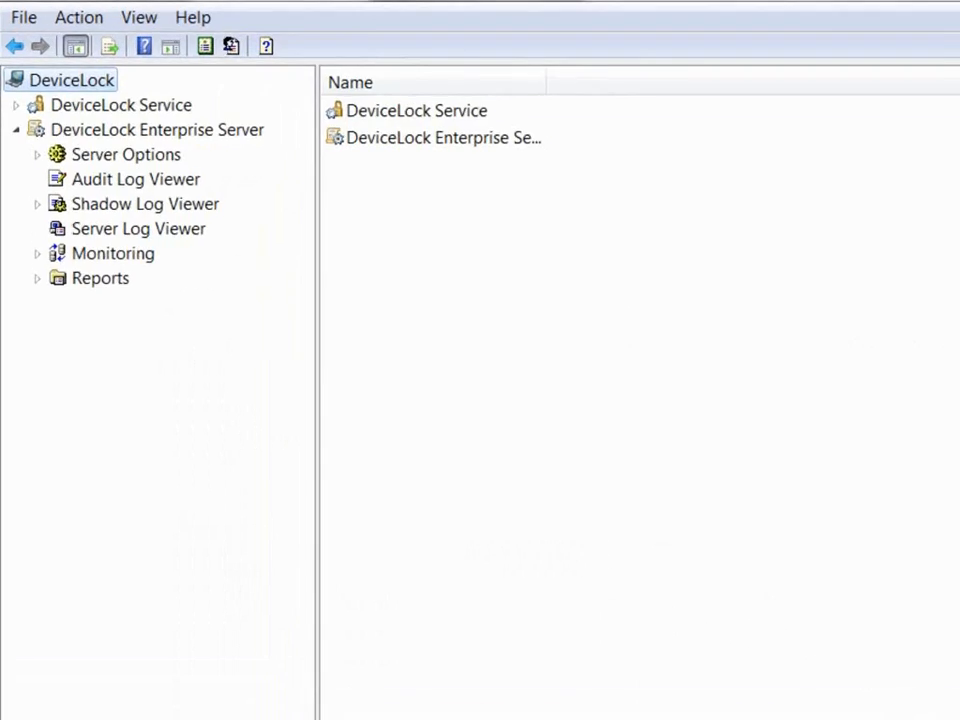
Step: Expand Enterprise Server > Monitoring and view Existing Task and the Monitoring Log Viewer
click(95, 235)
click(65, 336)
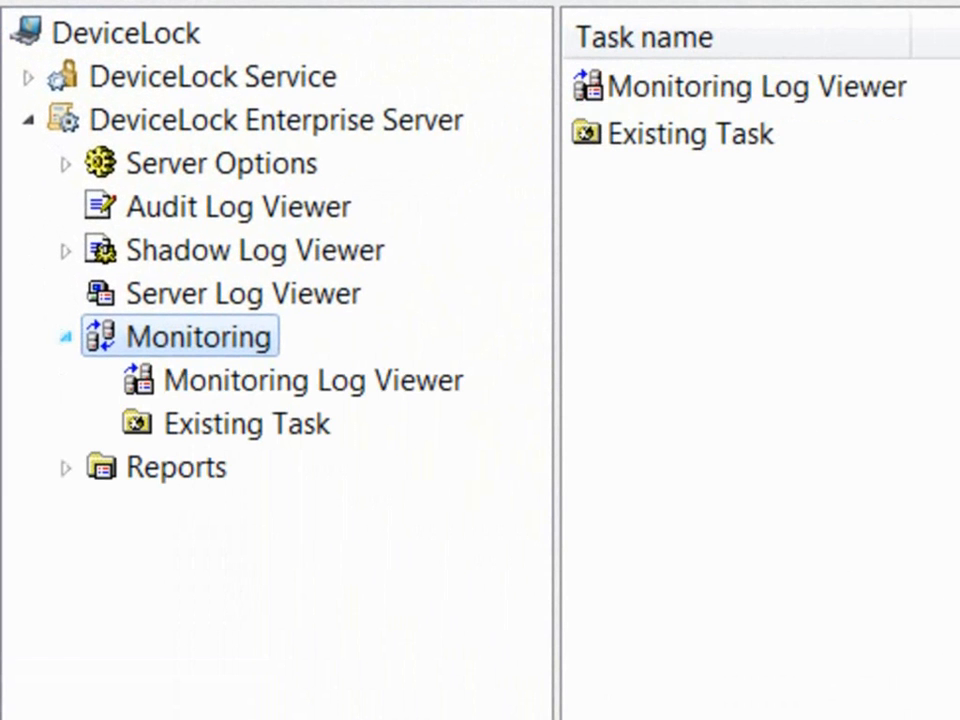
click(246, 424)
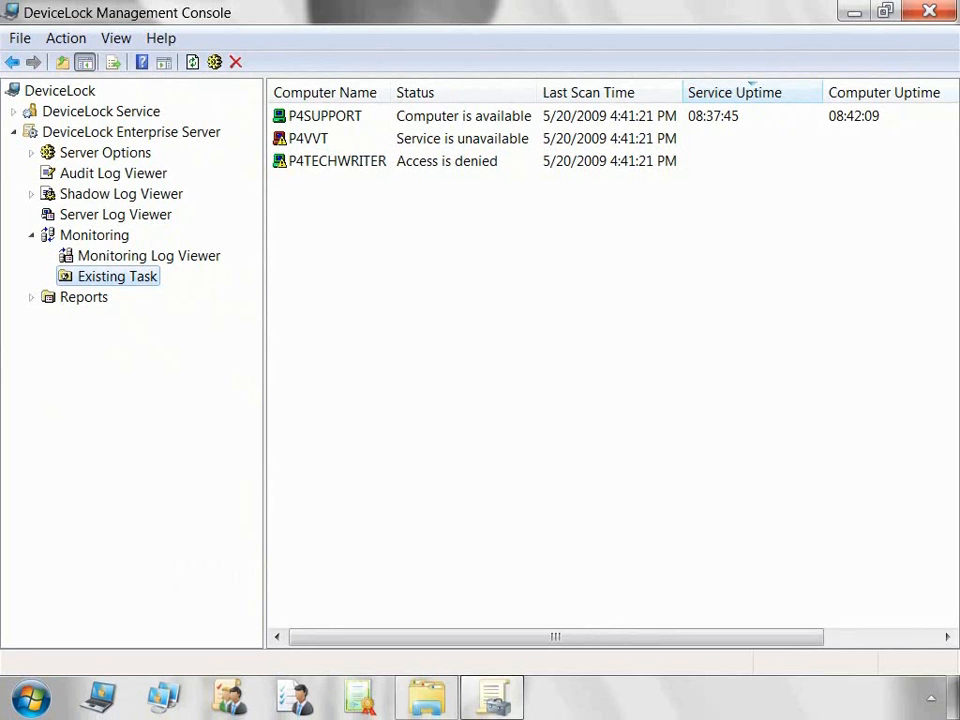
click(148, 256)
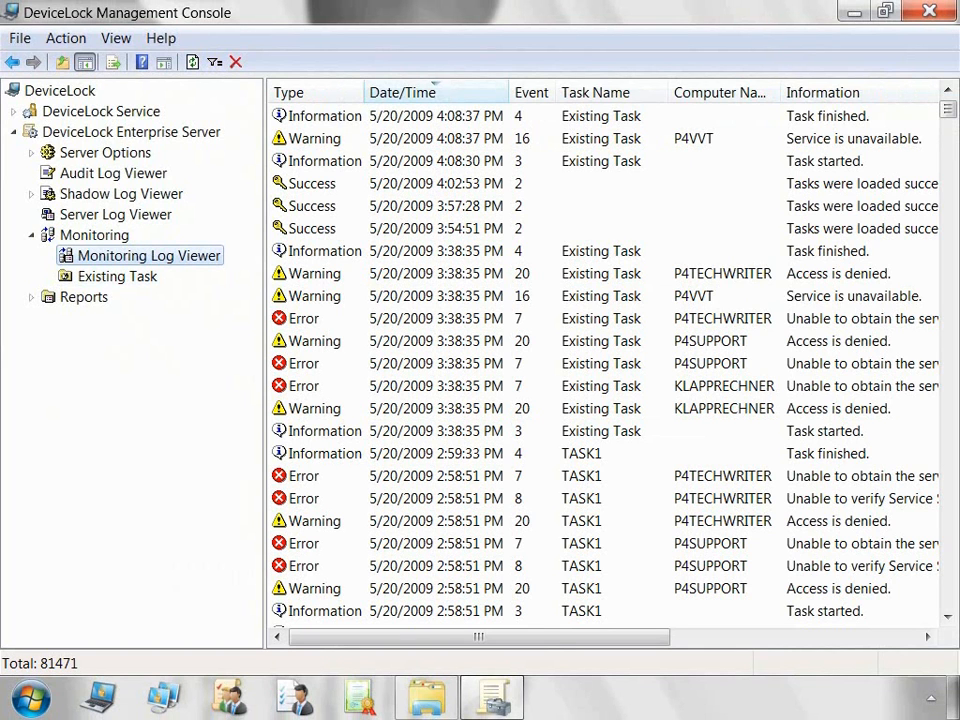
click(94, 235)
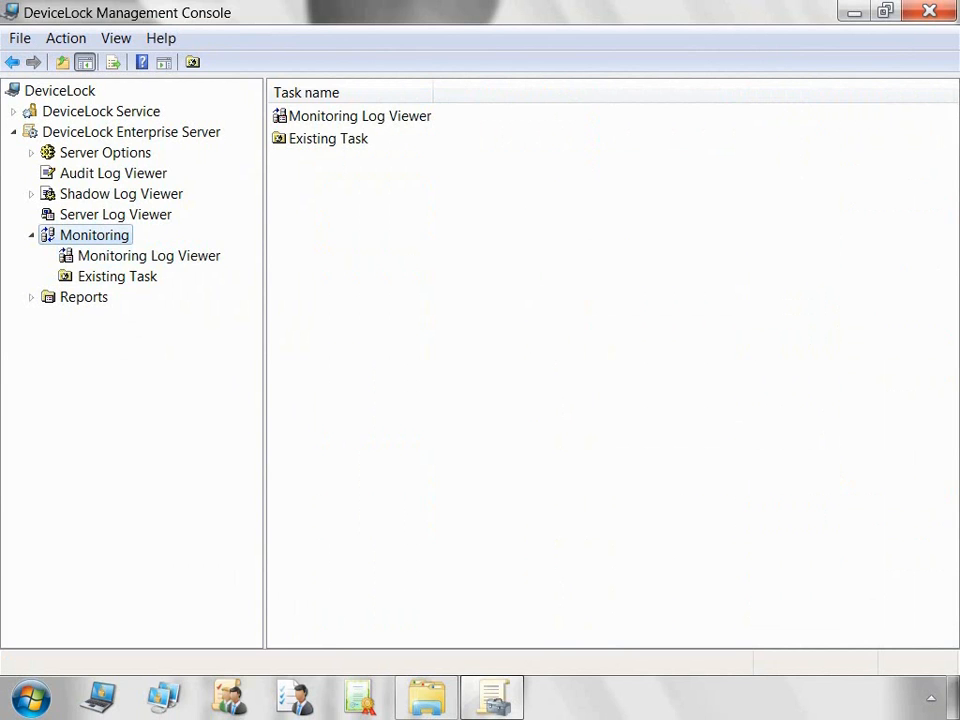
click(328, 139)
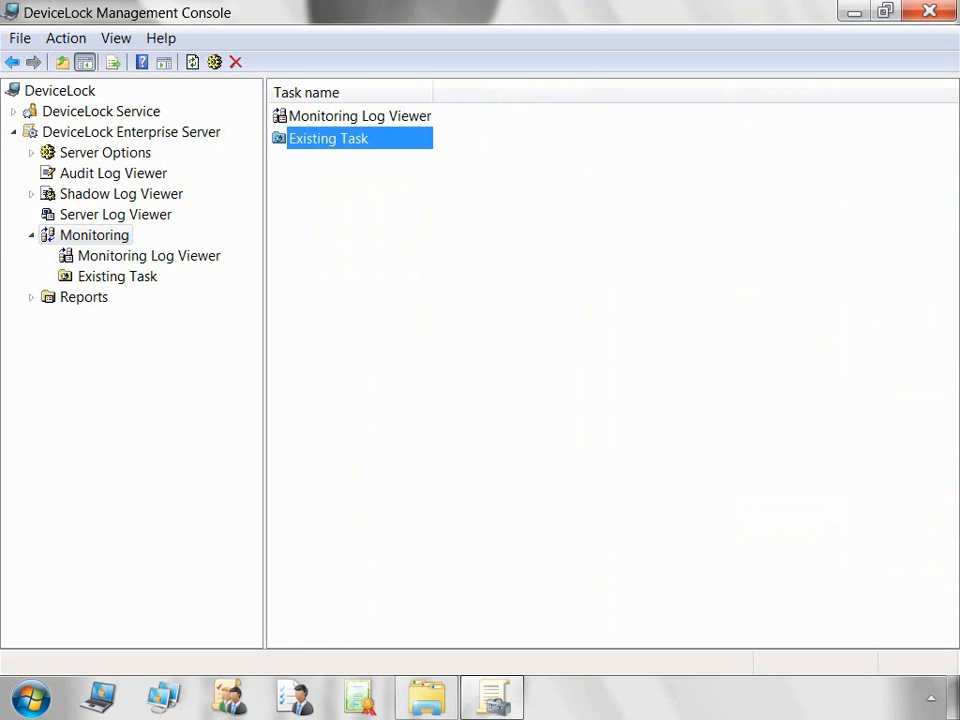
Step: Inspect the P4TECHWRITER, P4SUPPORT and TASK1 error entries, then list Existing Task's computers
click(149, 256)
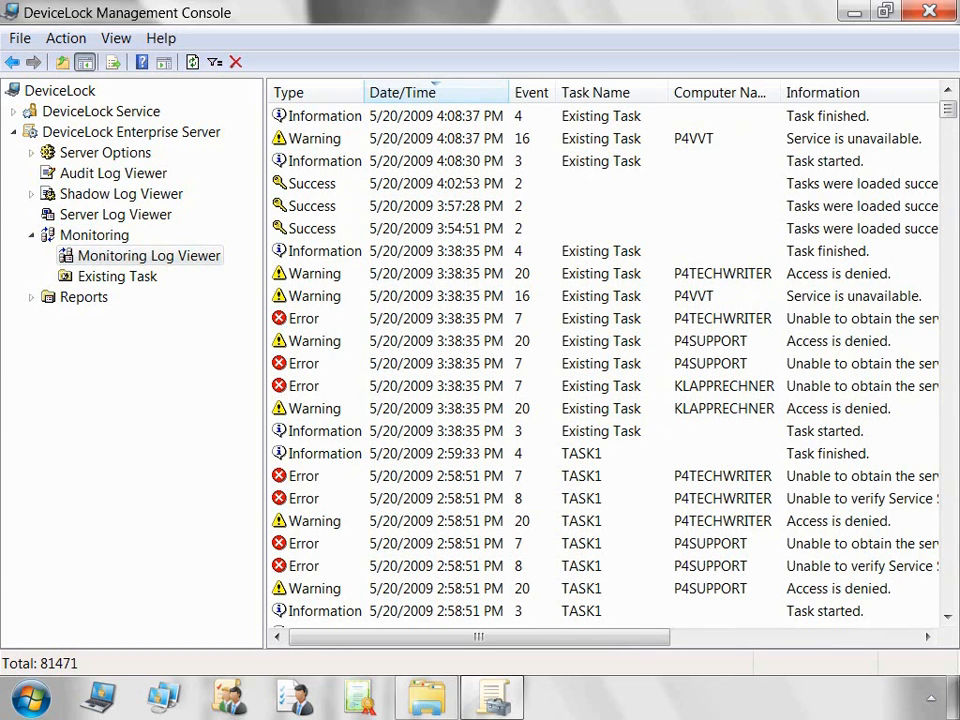
click(600, 319)
click(600, 364)
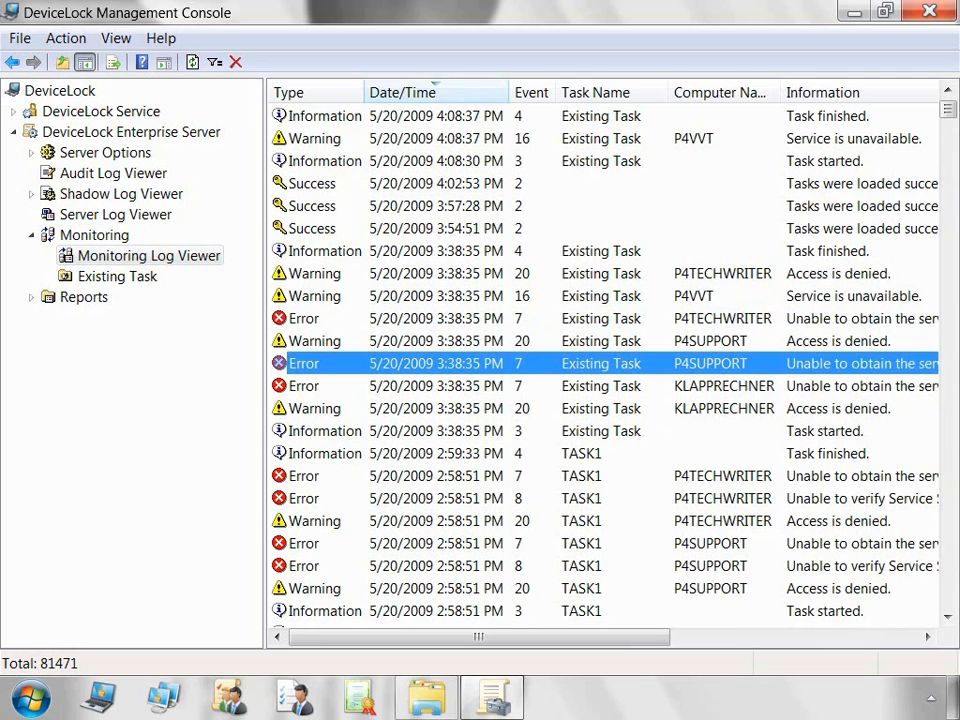
click(600, 476)
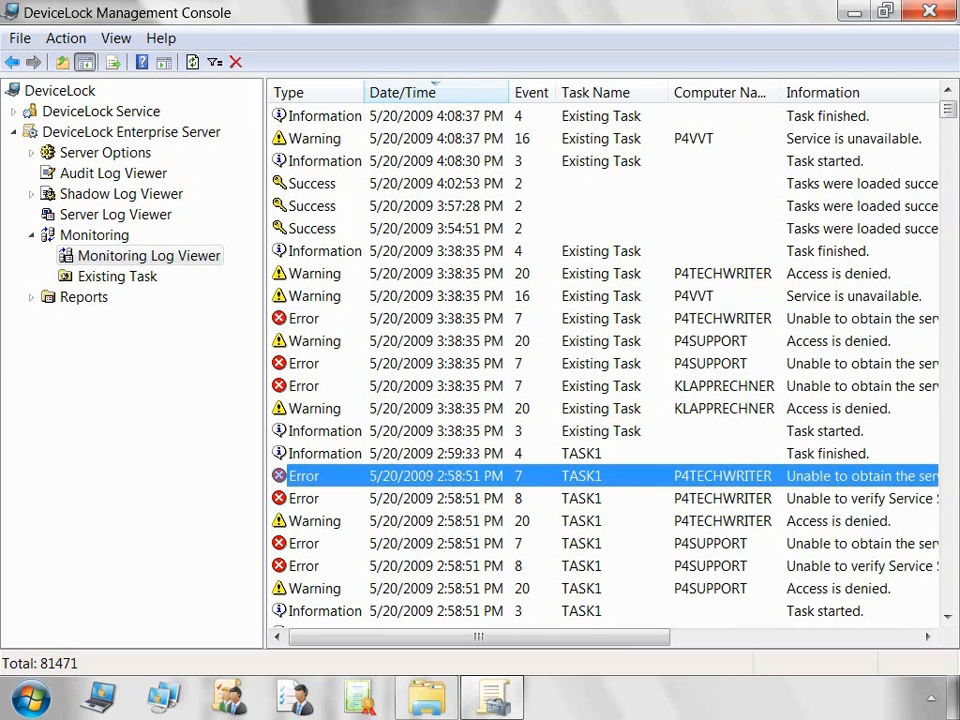
click(117, 276)
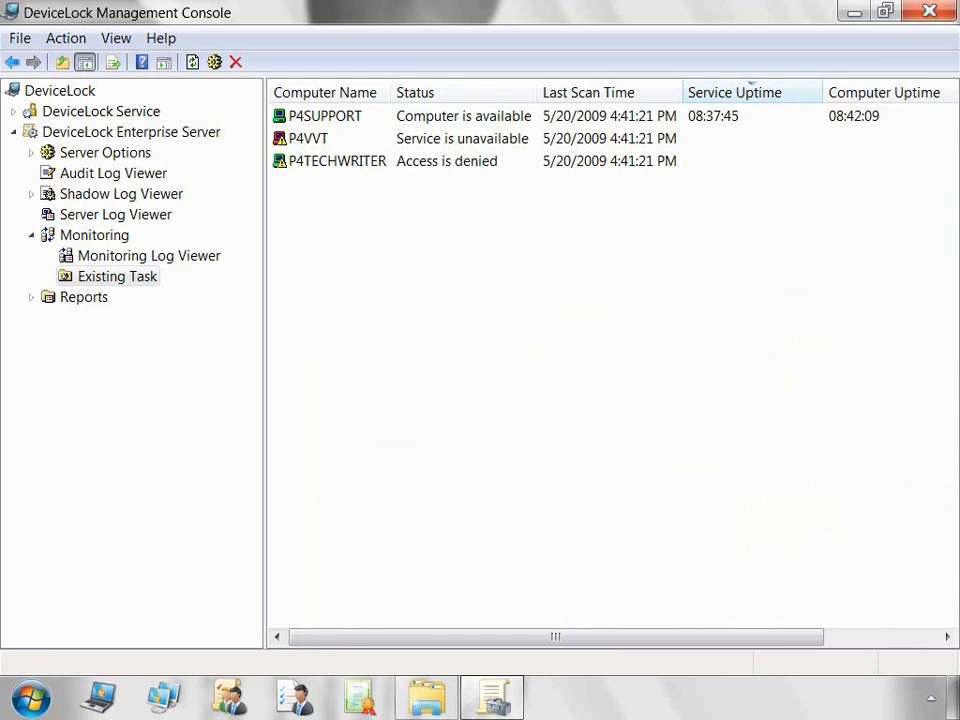
Step: Widen the list to show Service Version, refresh P4SUPPORT, and check P4VVT and P4TECHWRITER
drag(265, 362, 95, 362)
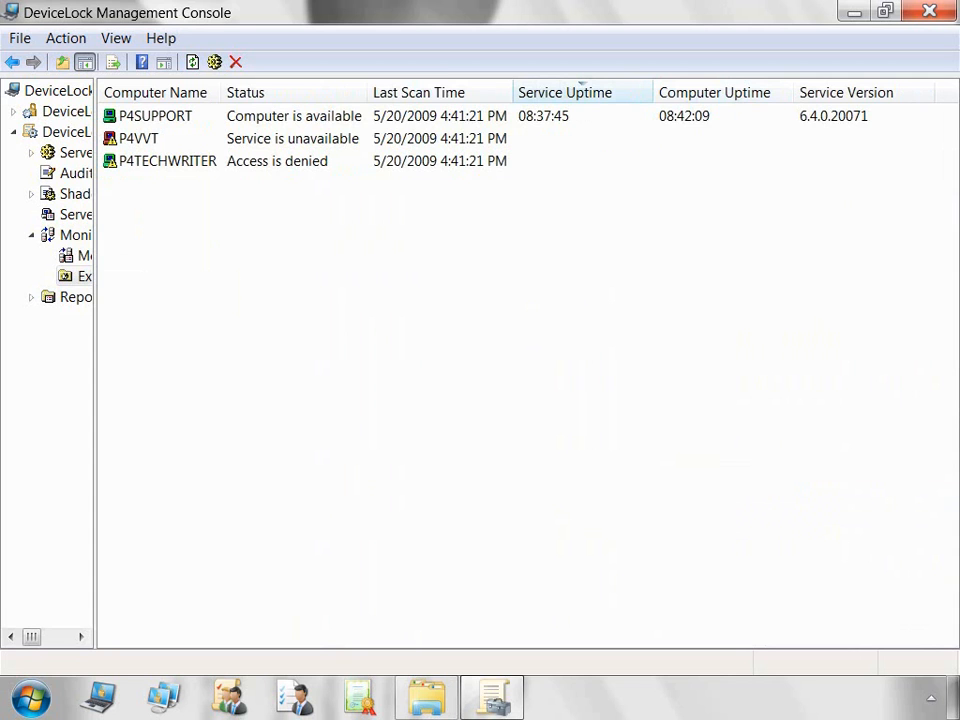
click(155, 116)
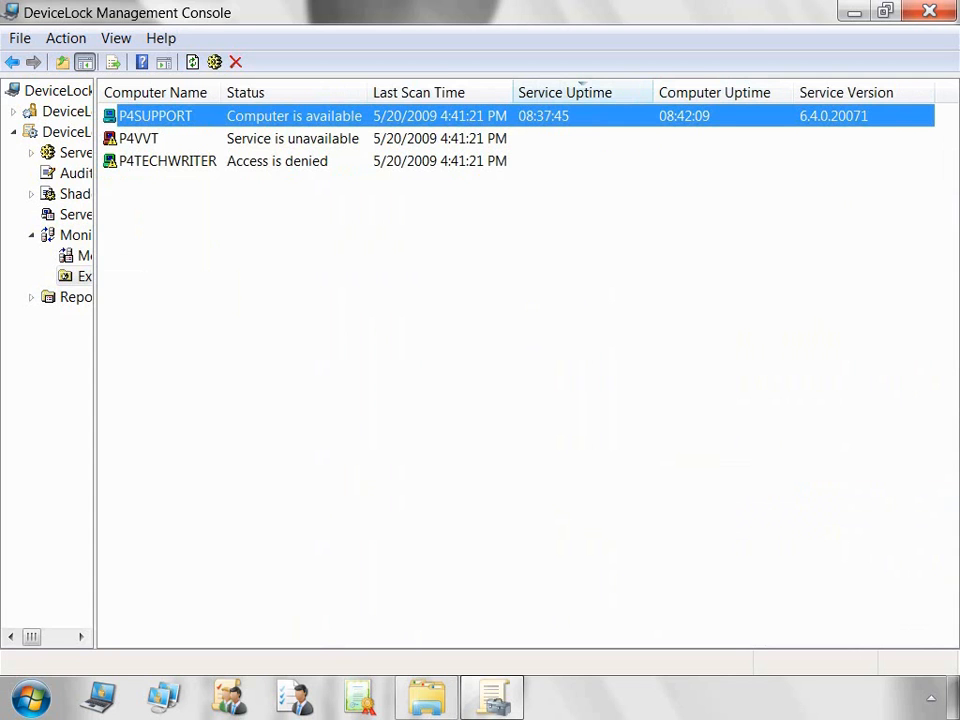
right_click(164, 115)
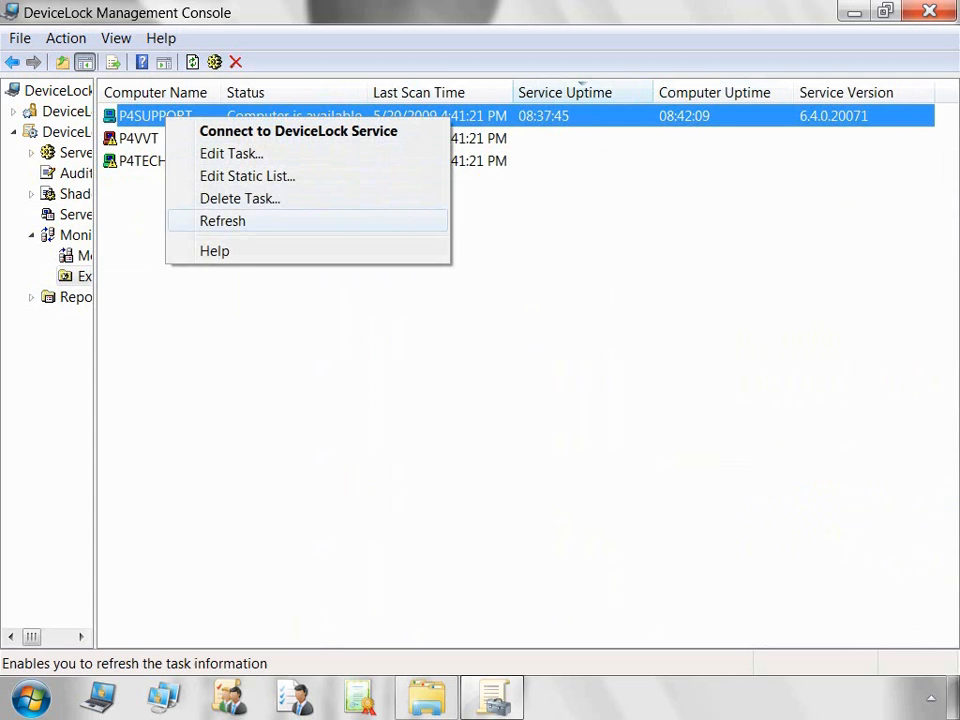
click(222, 221)
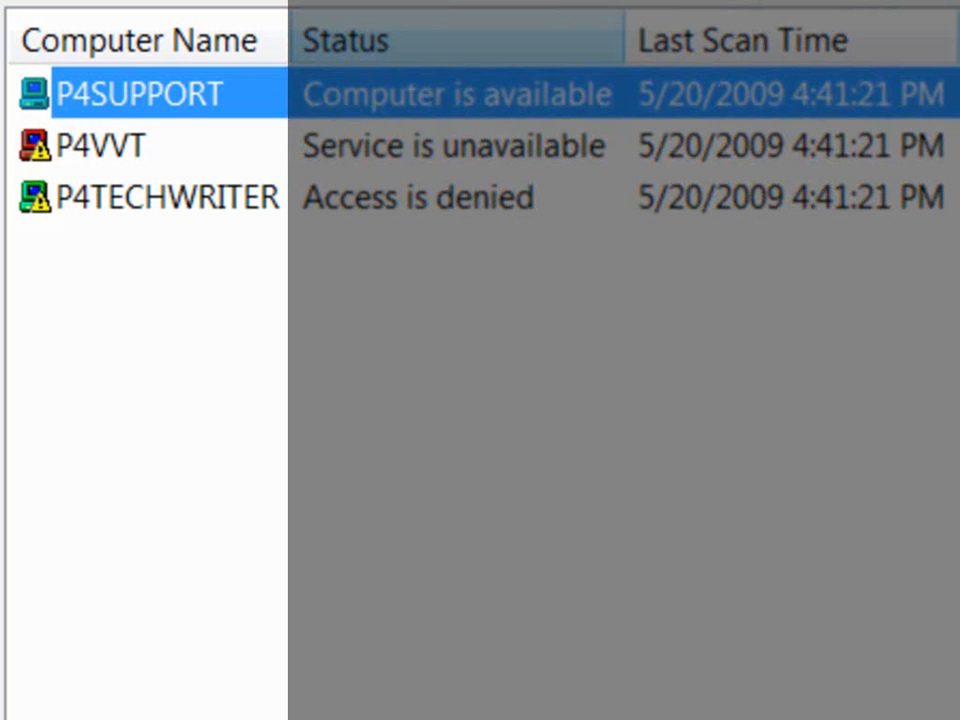
click(101, 146)
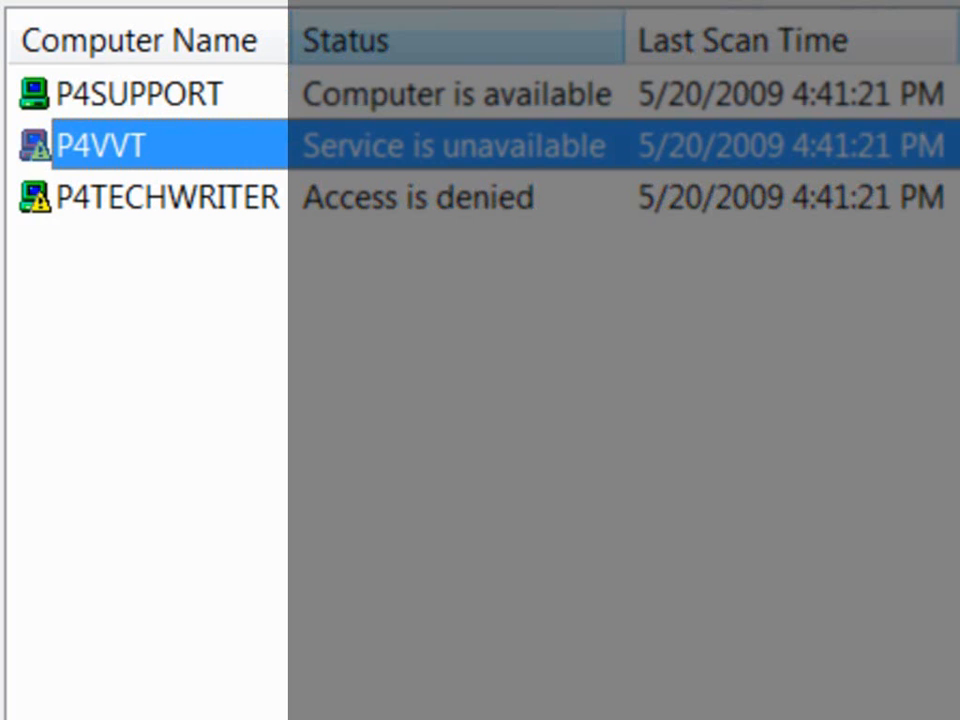
click(166, 197)
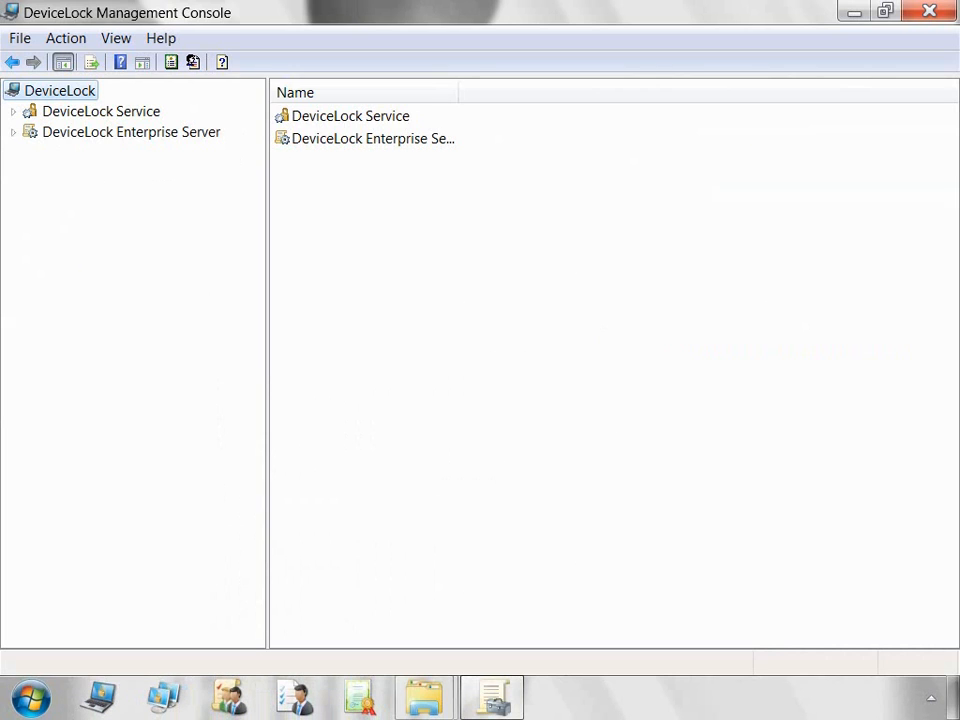
Step: Expand the DeviceLock Enterprise Server node under the DeviceLock root
click(13, 132)
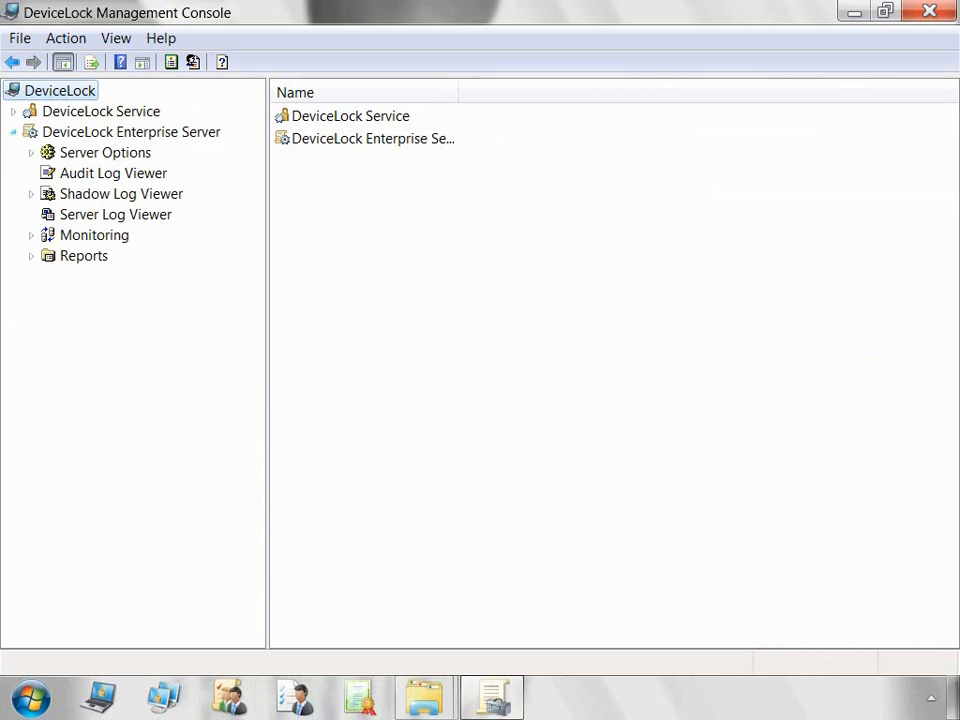
Step: Under Monitoring, select Existing Task to list its three computers and bring up its actions
click(31, 235)
click(94, 235)
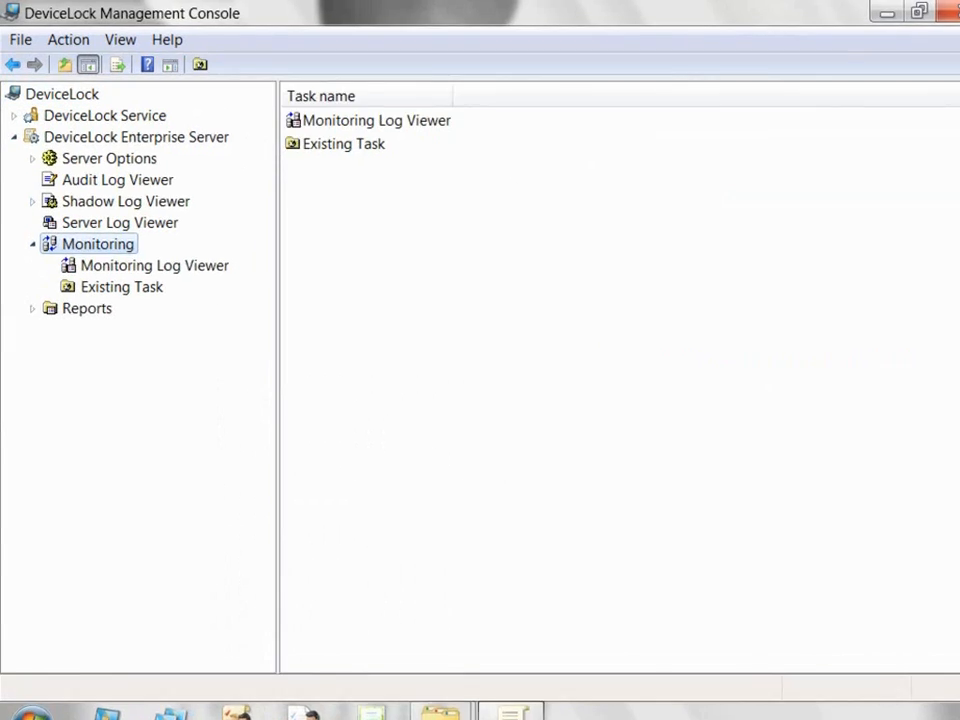
right_click(80, 248)
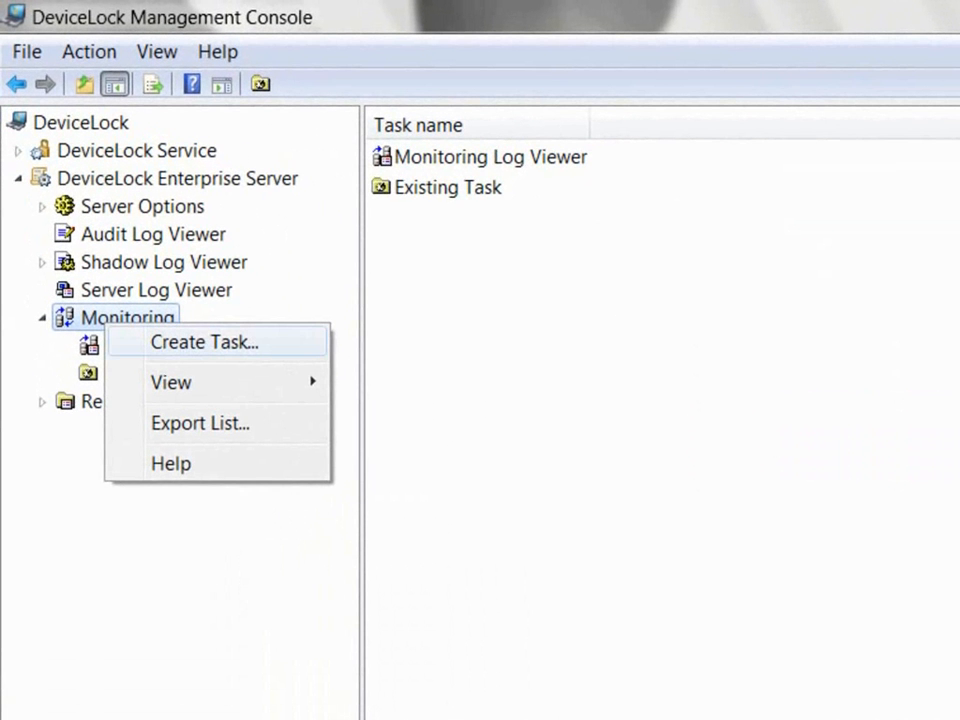
key(Escape)
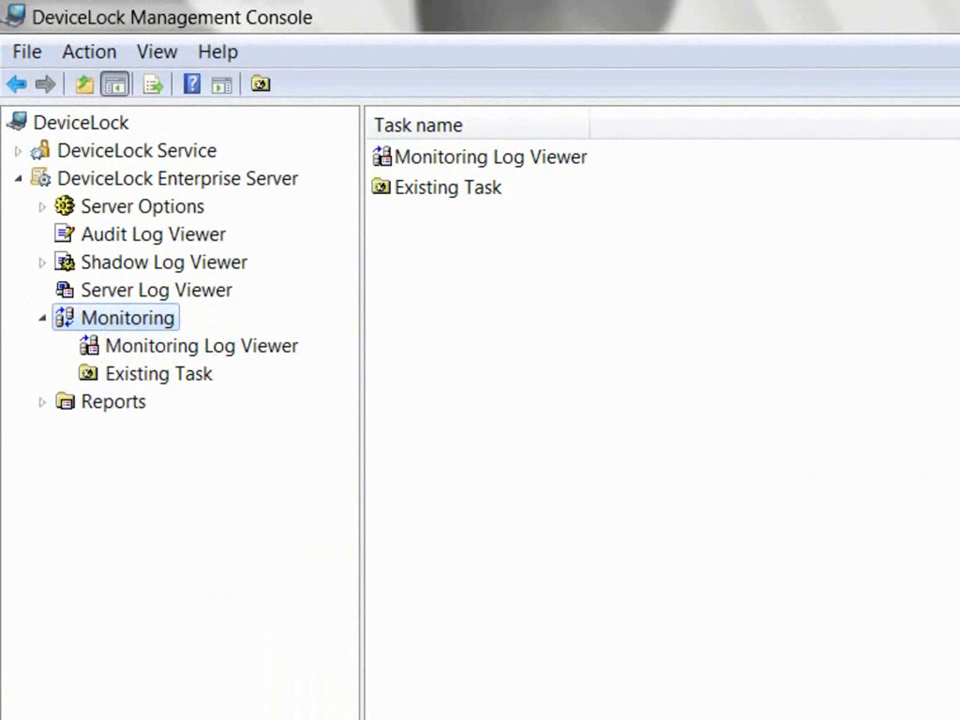
click(158, 374)
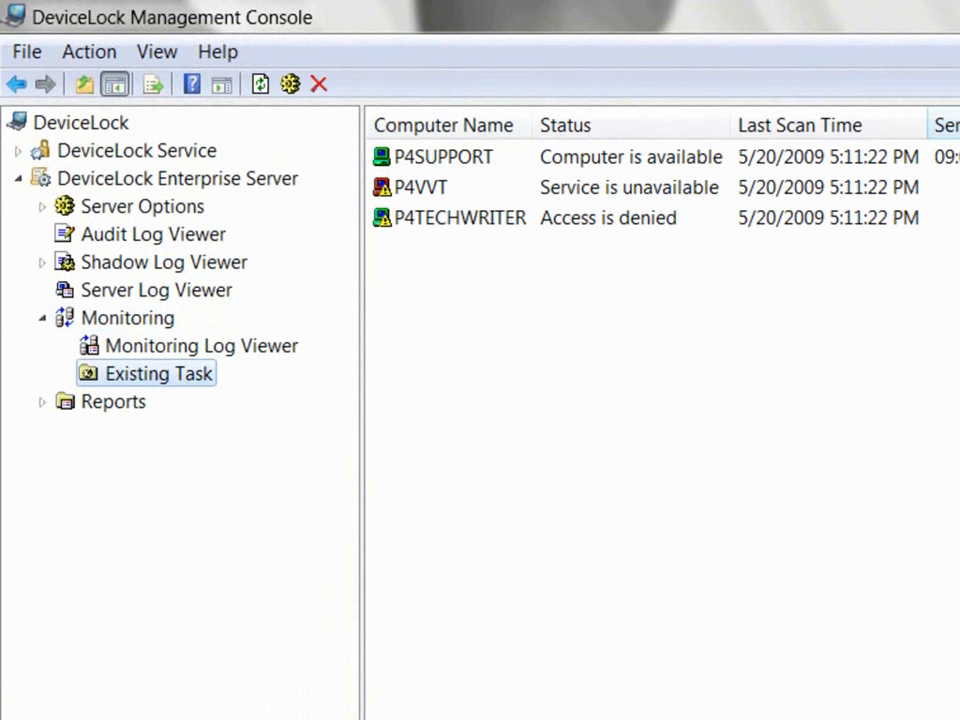
right_click(142, 372)
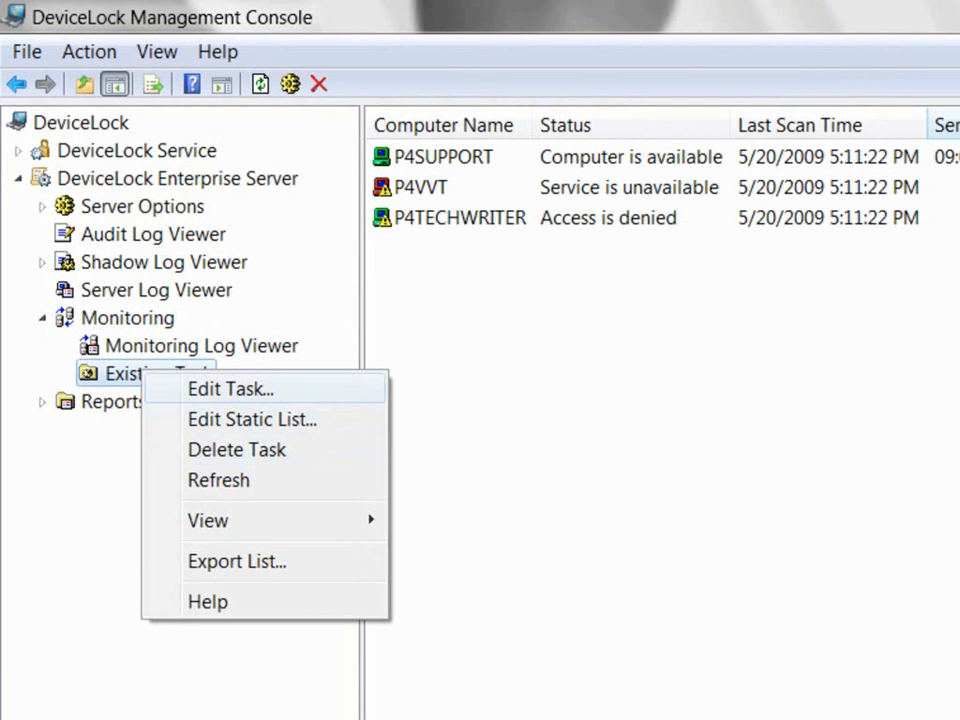
Step: Edit Existing Task, leaving it Active after toggling and keeping Computers as Static list
click(230, 389)
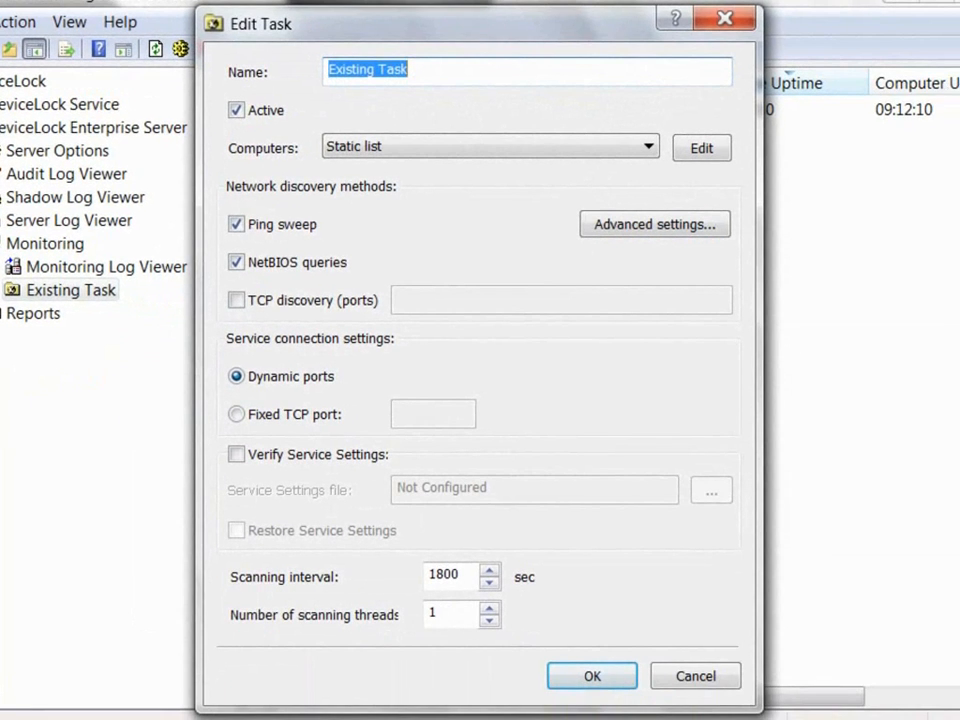
click(409, 70)
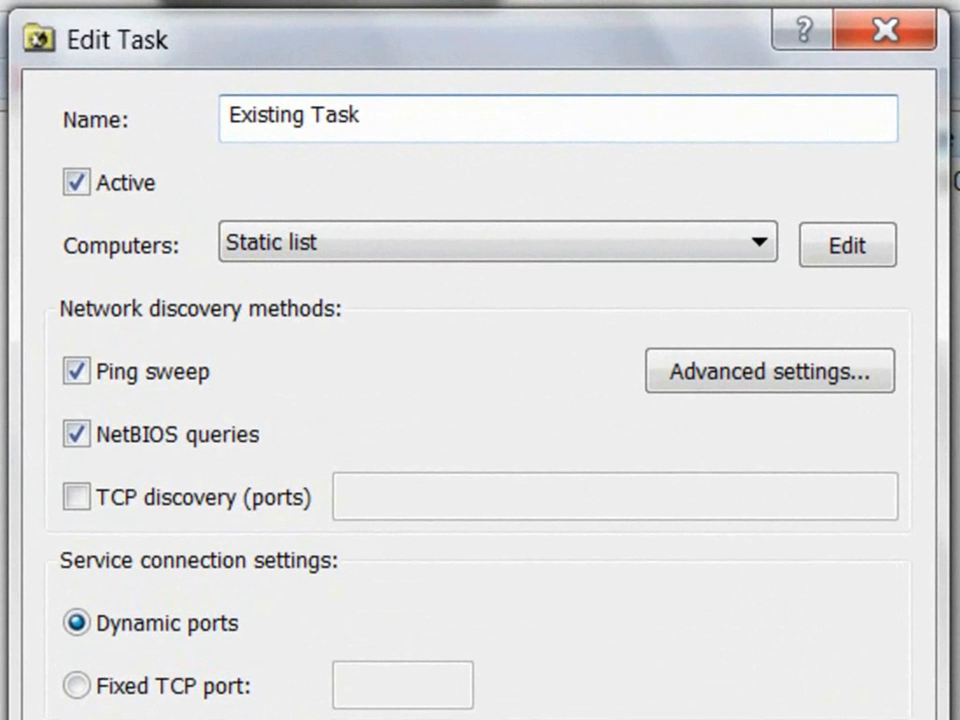
click(77, 182)
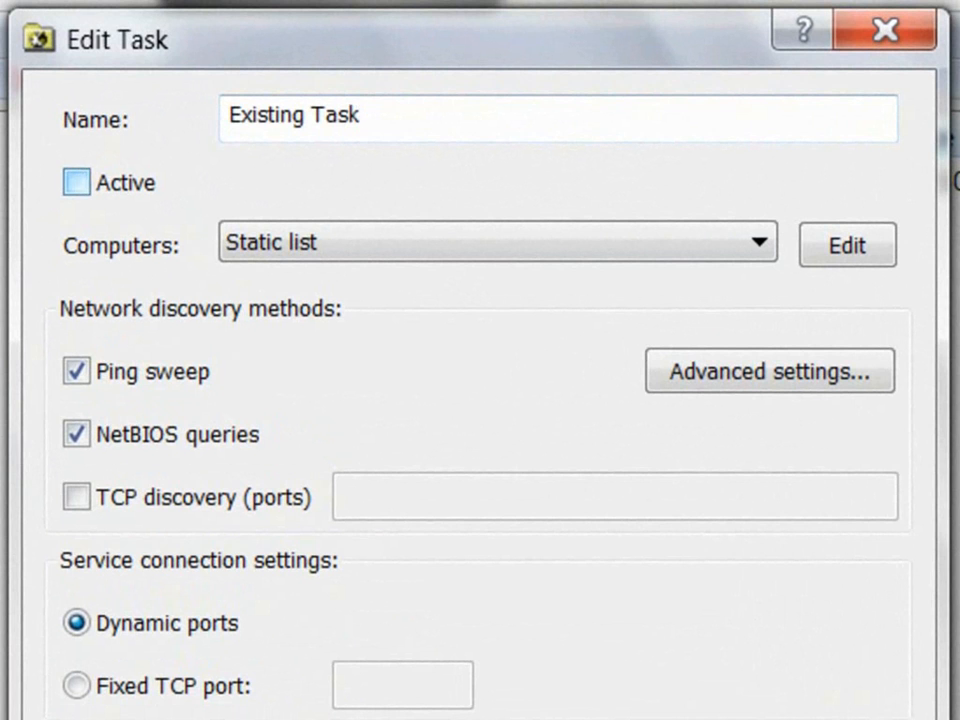
click(77, 182)
click(77, 182)
click(77, 182)
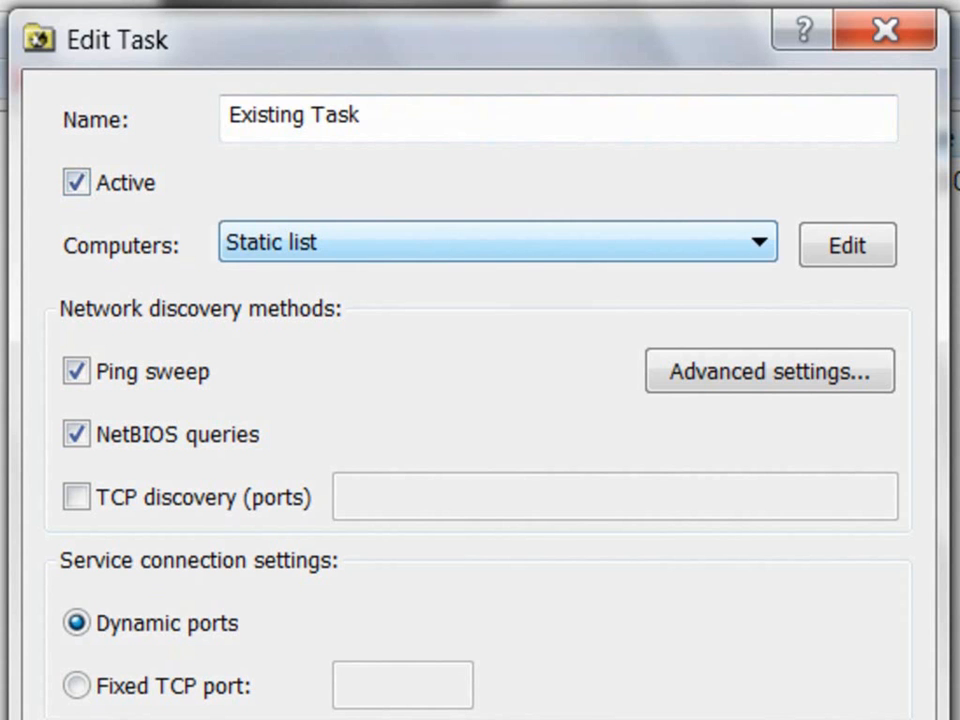
click(498, 242)
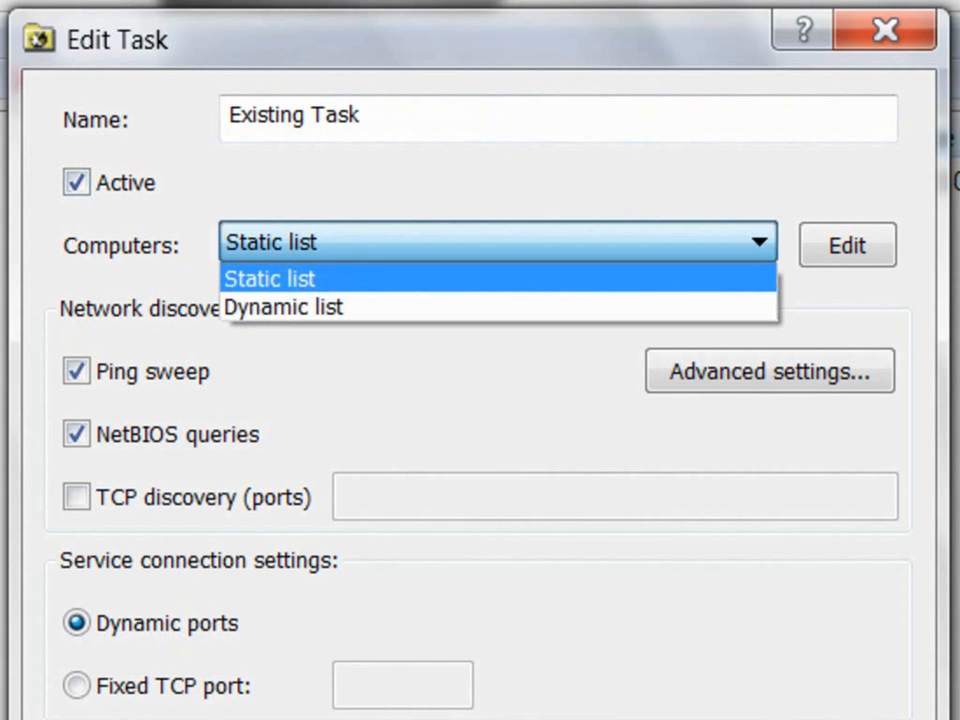
click(498, 242)
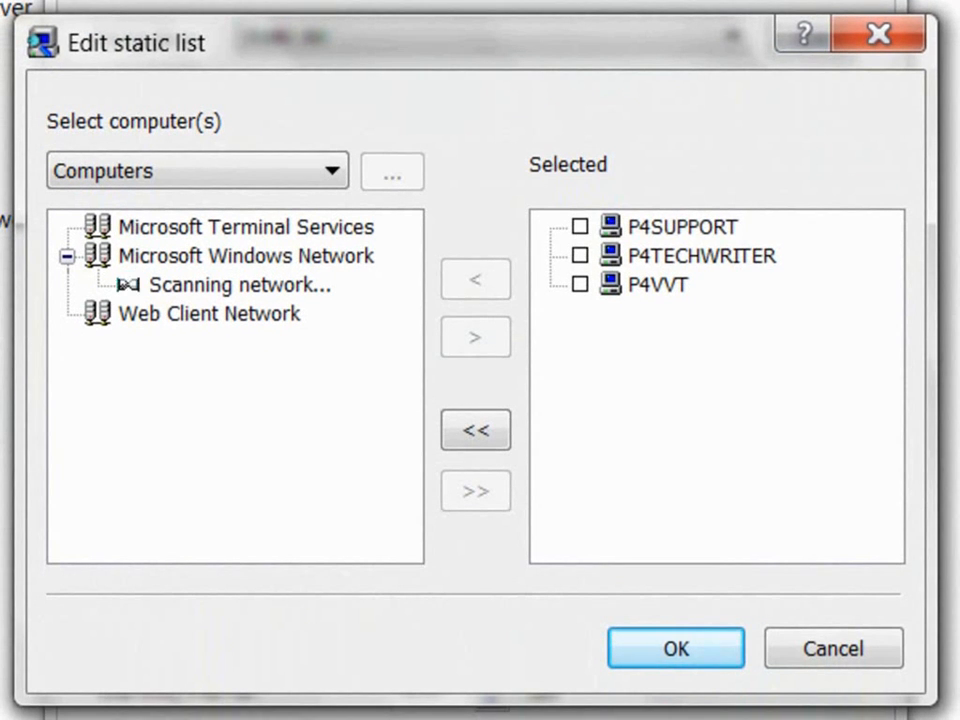
Step: Remove P4SUPPORT and P4TECHWRITER, add all SL1 computers, then clear the Selected list entirely
click(580, 227)
click(580, 256)
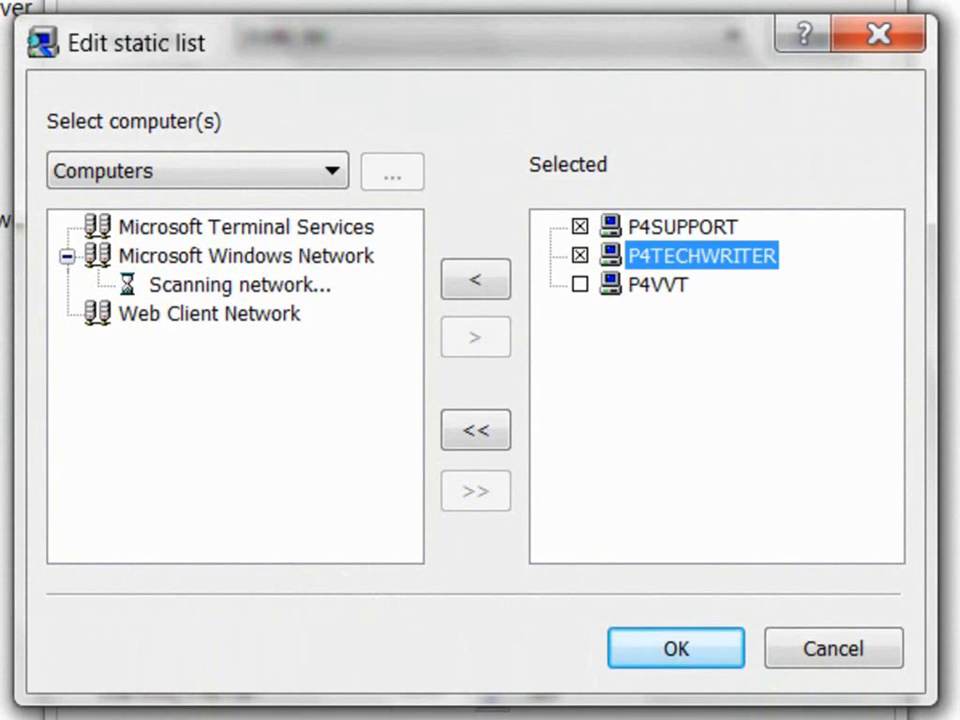
click(580, 285)
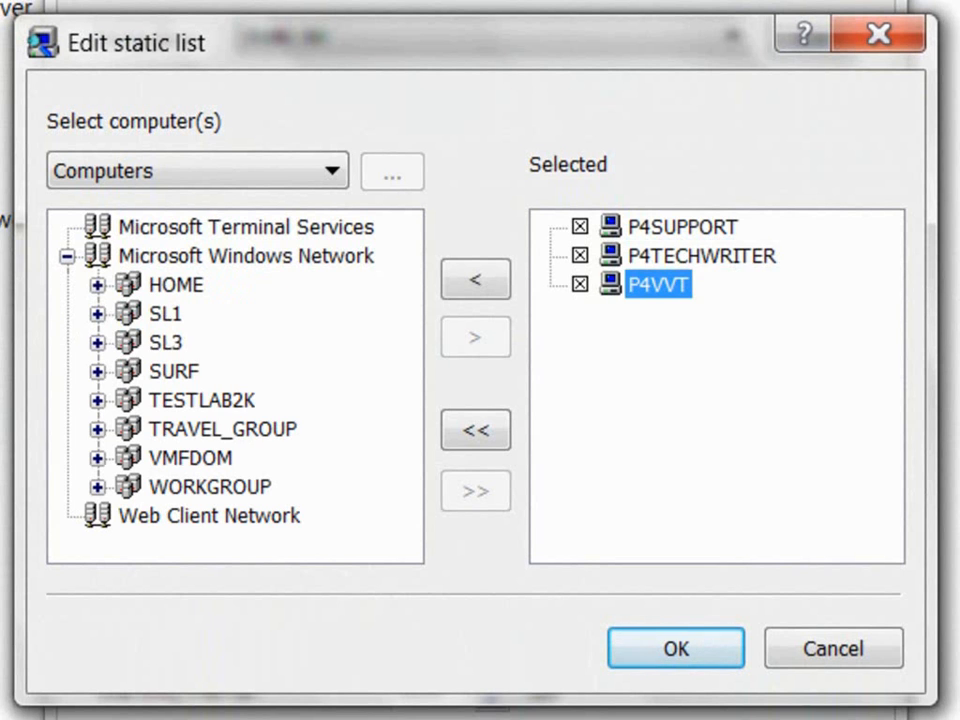
click(97, 314)
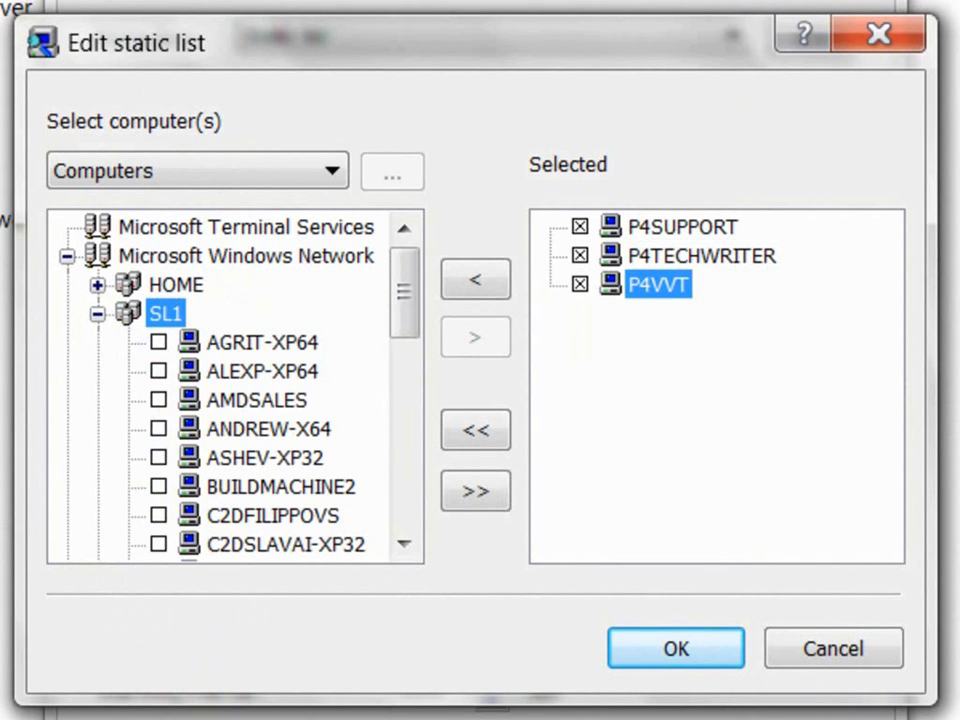
click(158, 400)
click(158, 429)
click(158, 458)
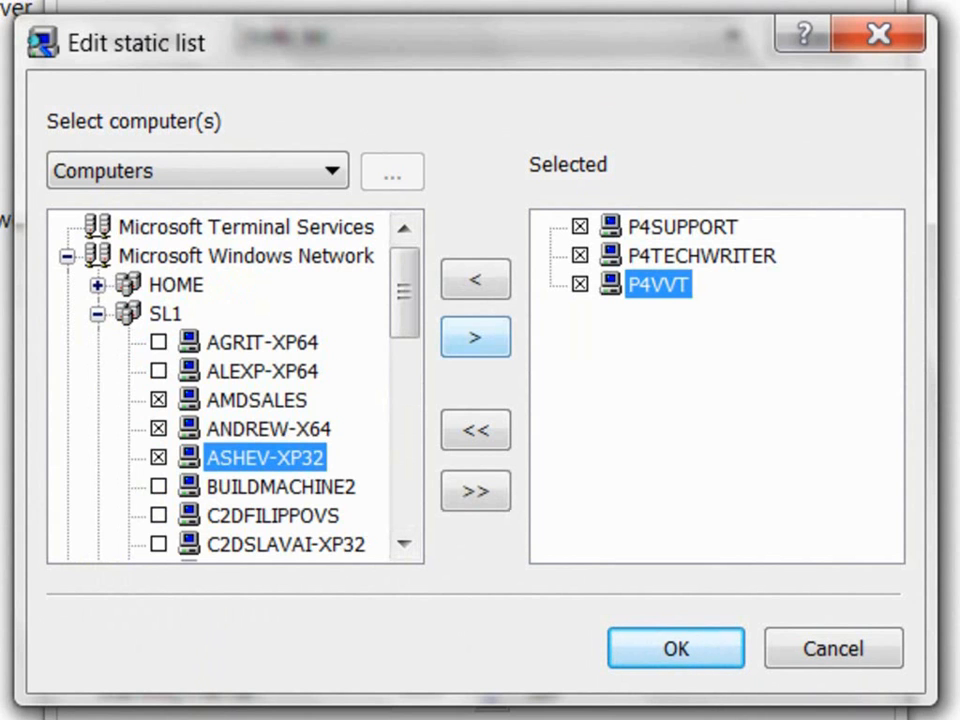
click(580, 284)
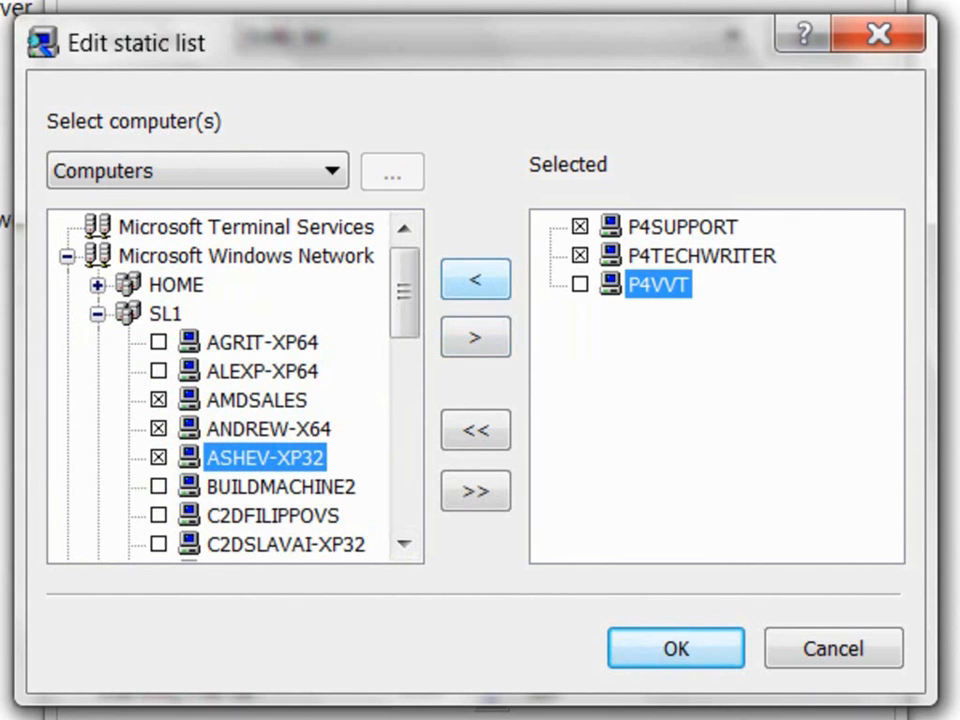
click(475, 279)
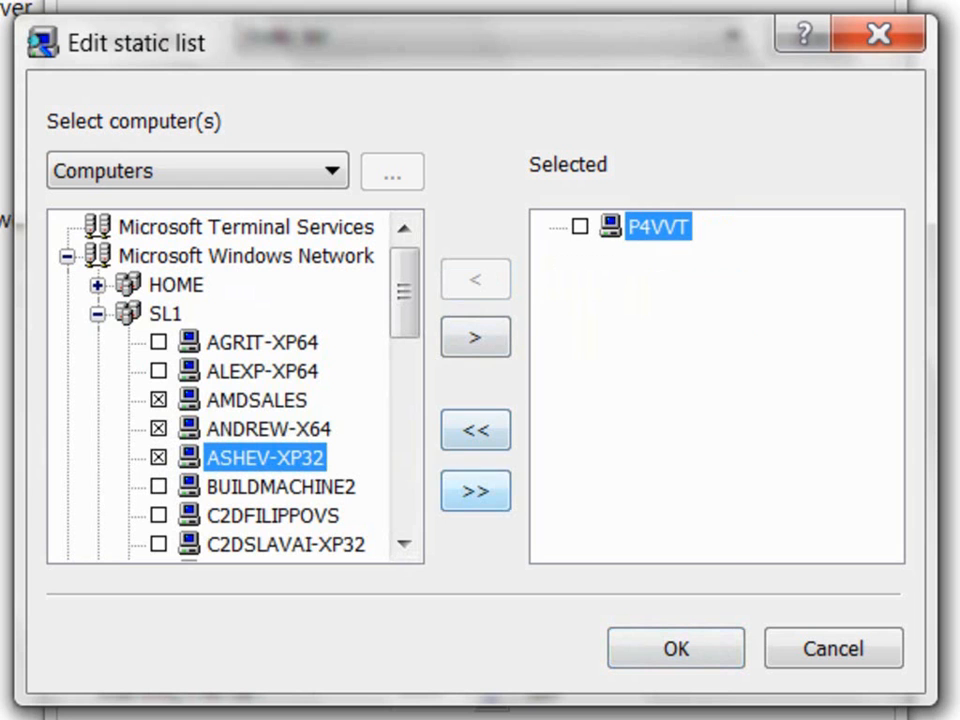
click(475, 490)
click(475, 430)
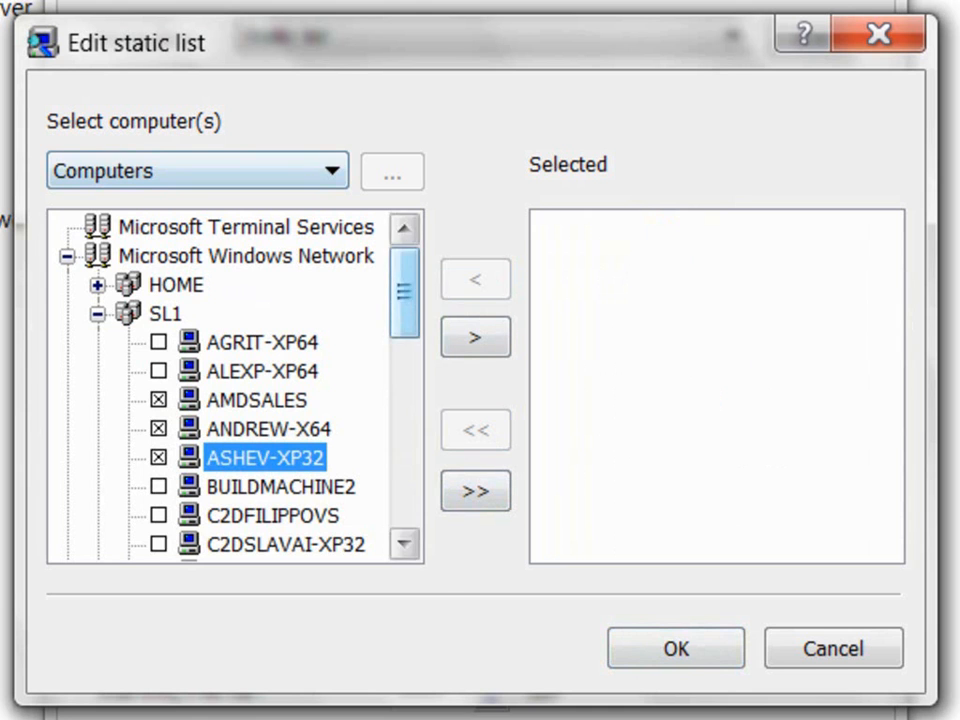
Step: Switch the computer source to From File, then to Manual entry
scroll(235, 385, down, 5)
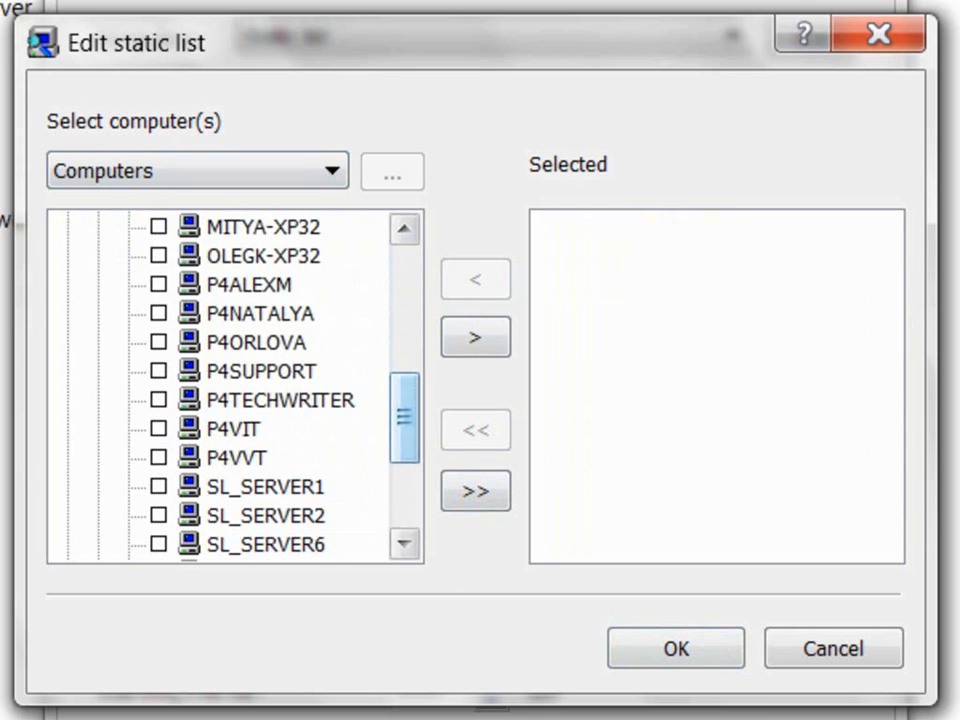
click(200, 171)
click(198, 230)
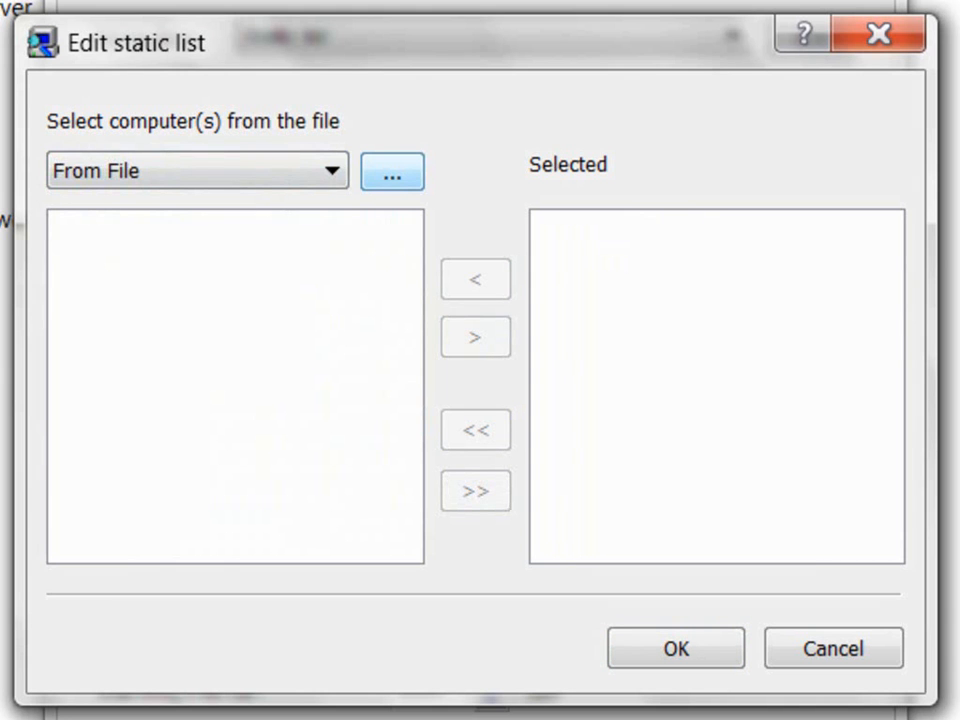
click(200, 171)
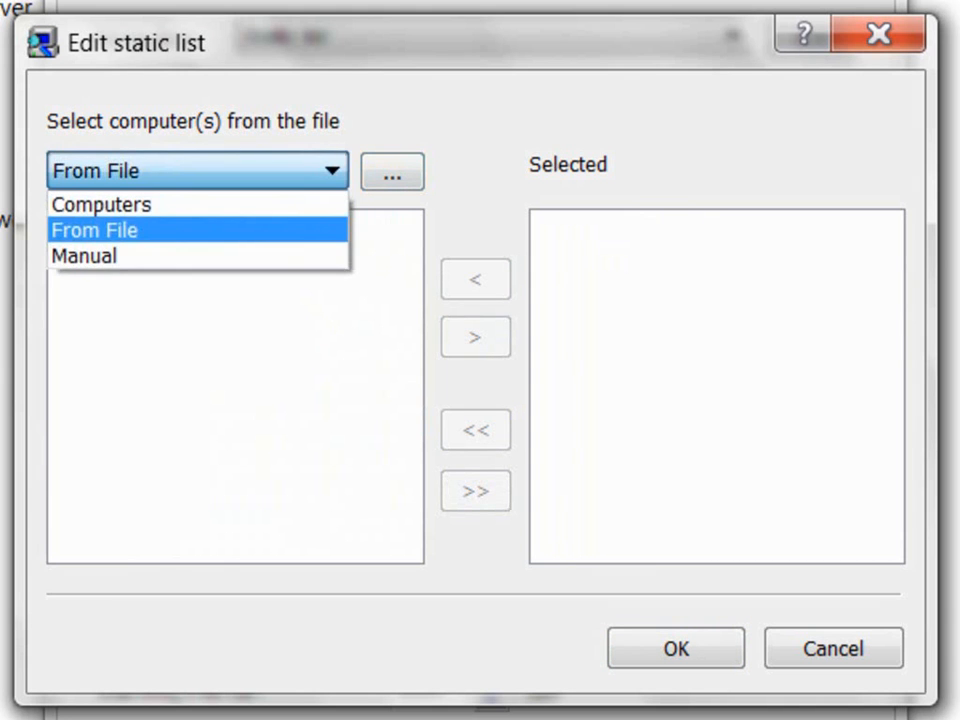
click(198, 256)
click(235, 300)
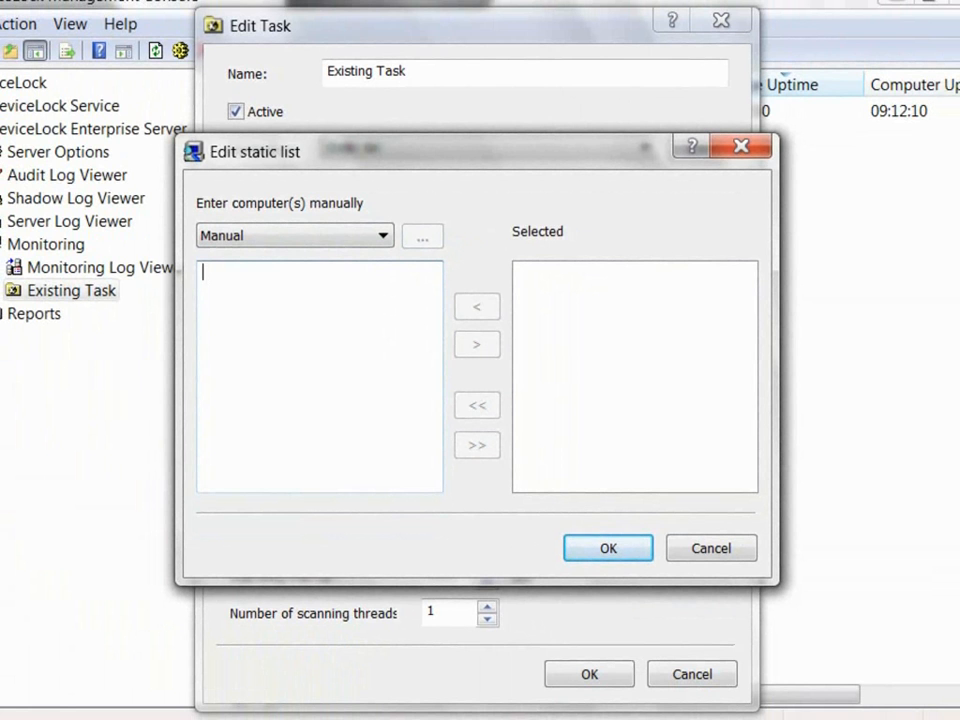
Step: Cancel the static list edit and switch Existing Task's computers to a Dynamic list
click(711, 548)
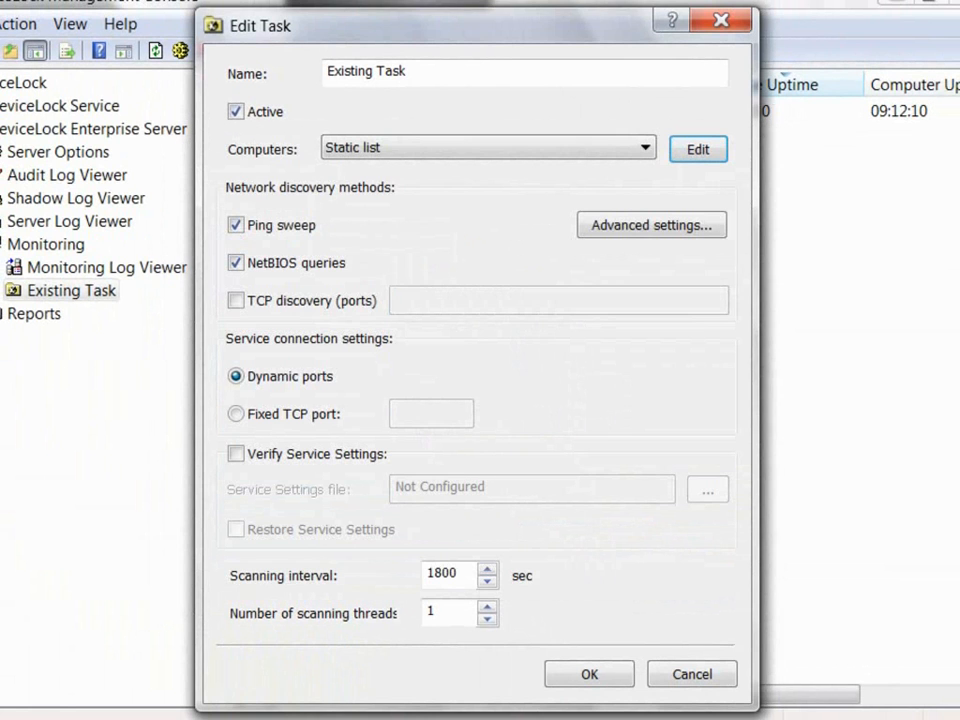
click(645, 148)
click(362, 187)
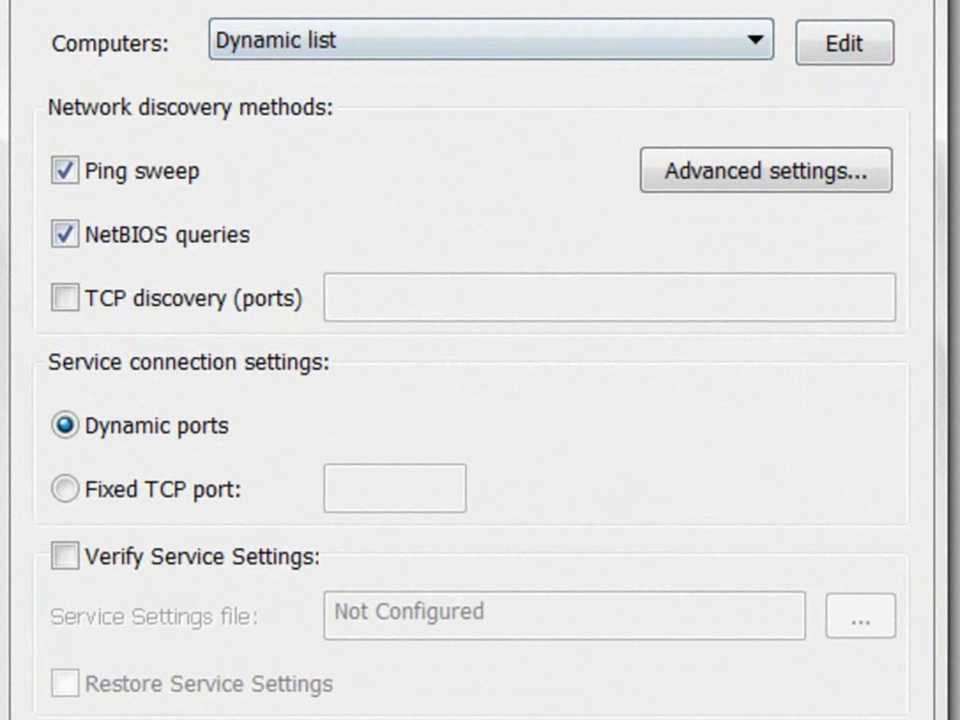
click(844, 43)
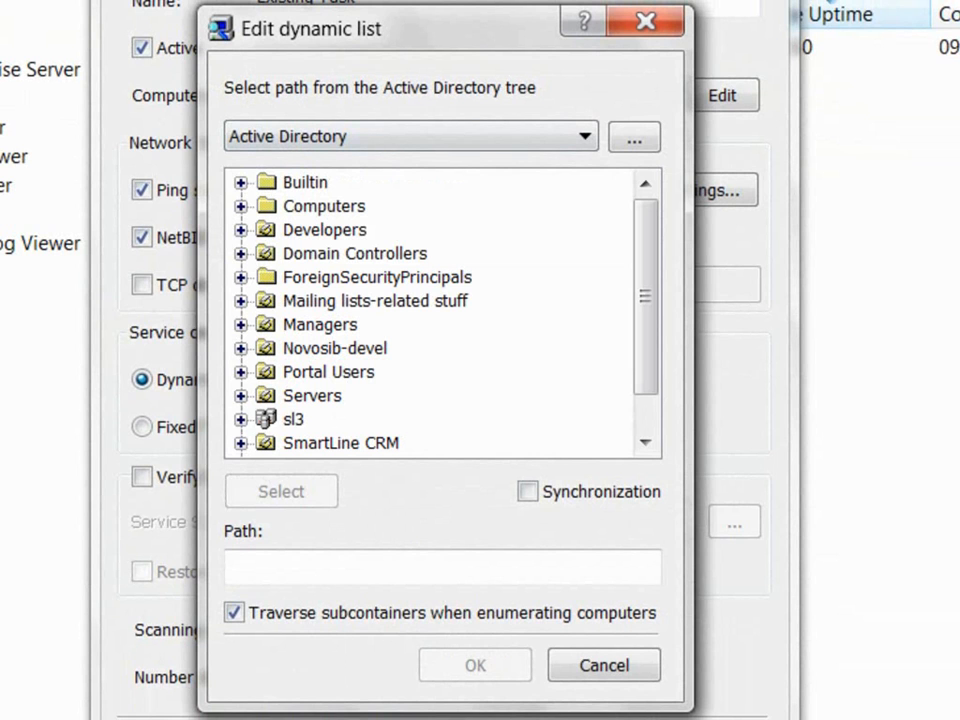
Step: Set the dynamic list path to LDAP://DC=sl3,DC=sl1,DC=smart from the sl3 container, keeping subcontainer traversal on
click(293, 419)
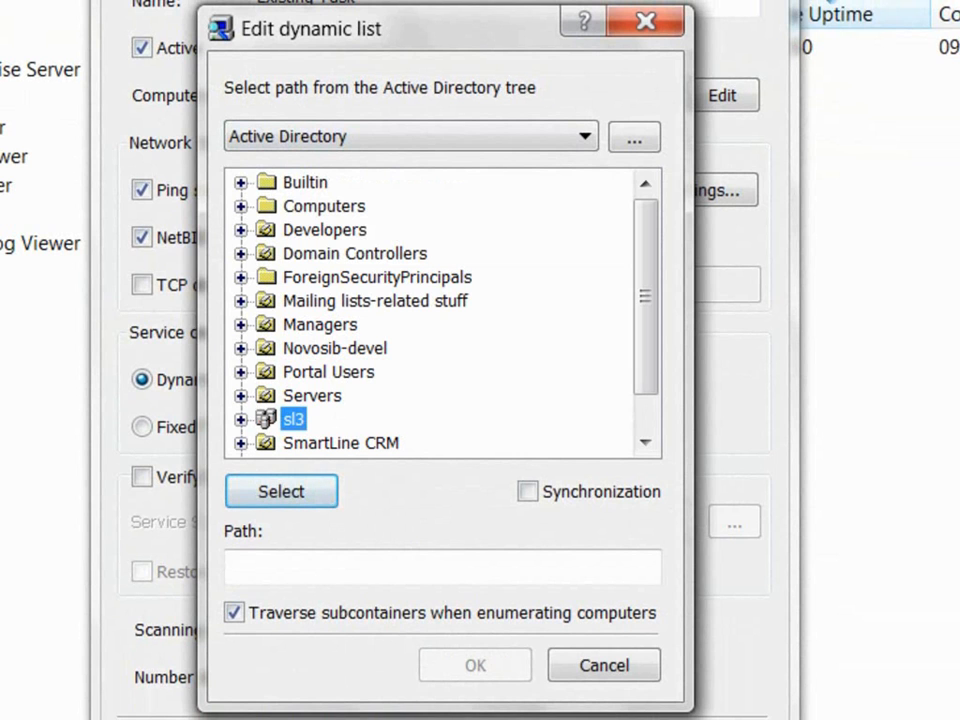
click(300, 567)
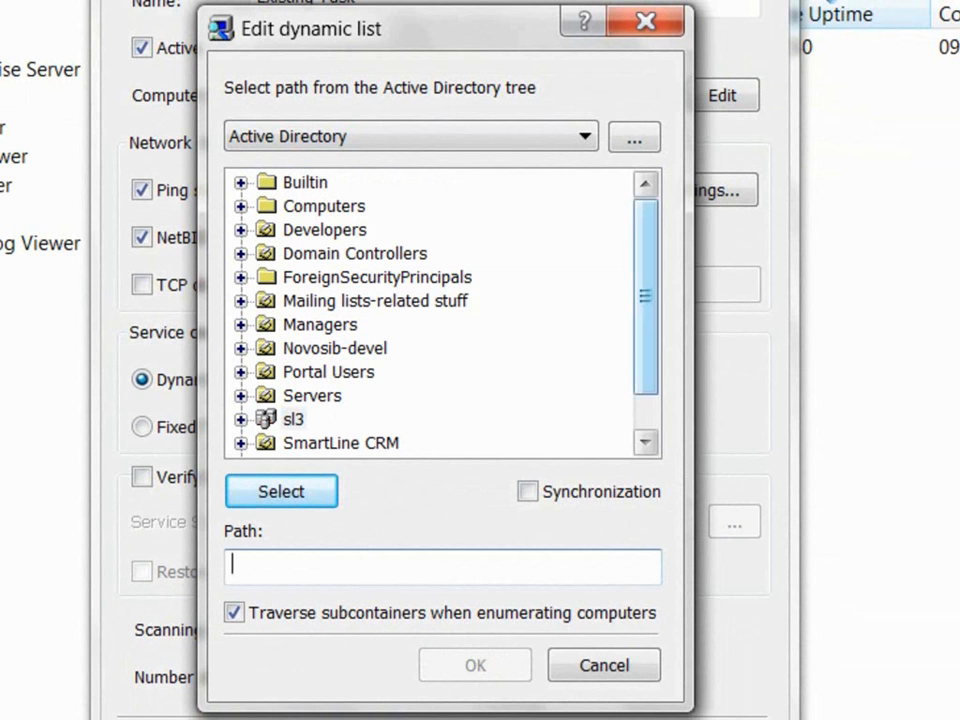
scroll(430, 312, down, 1)
click(293, 372)
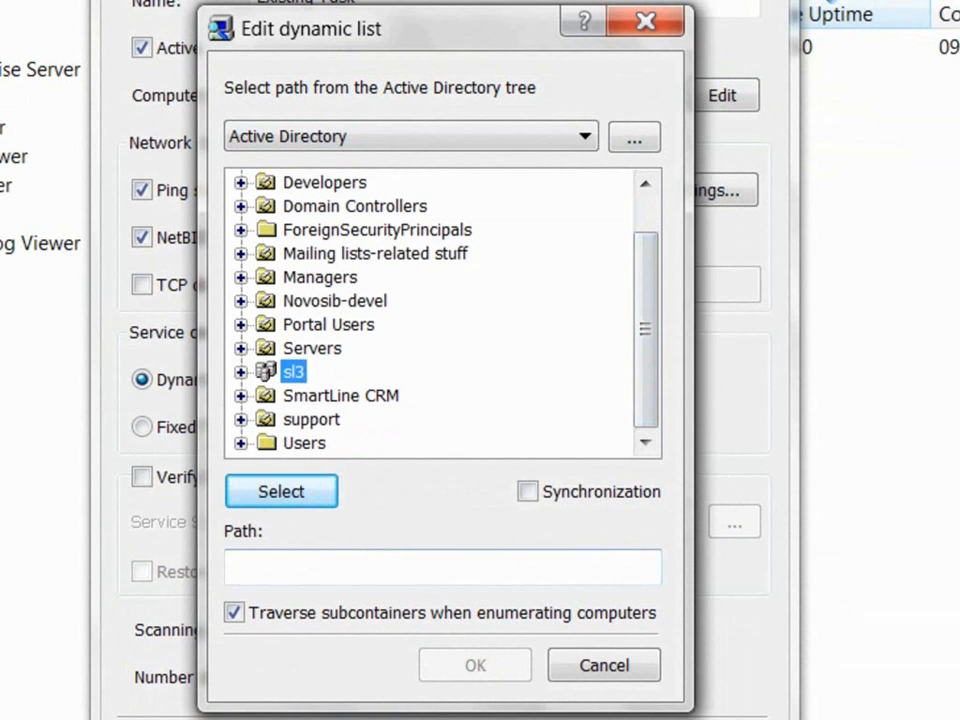
click(281, 491)
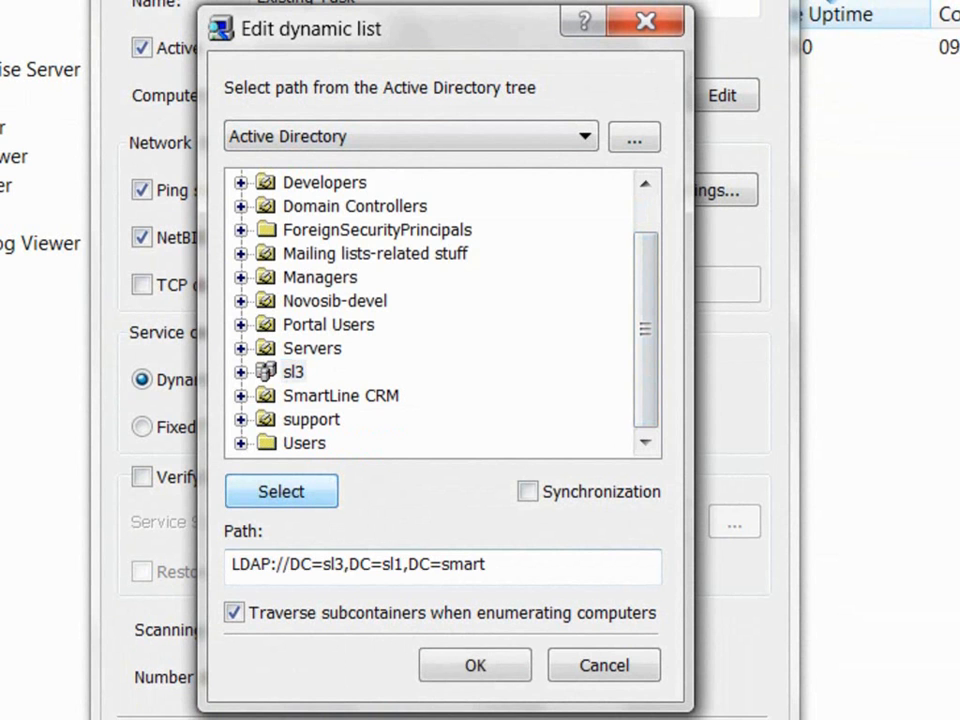
drag(487, 564, 230, 564)
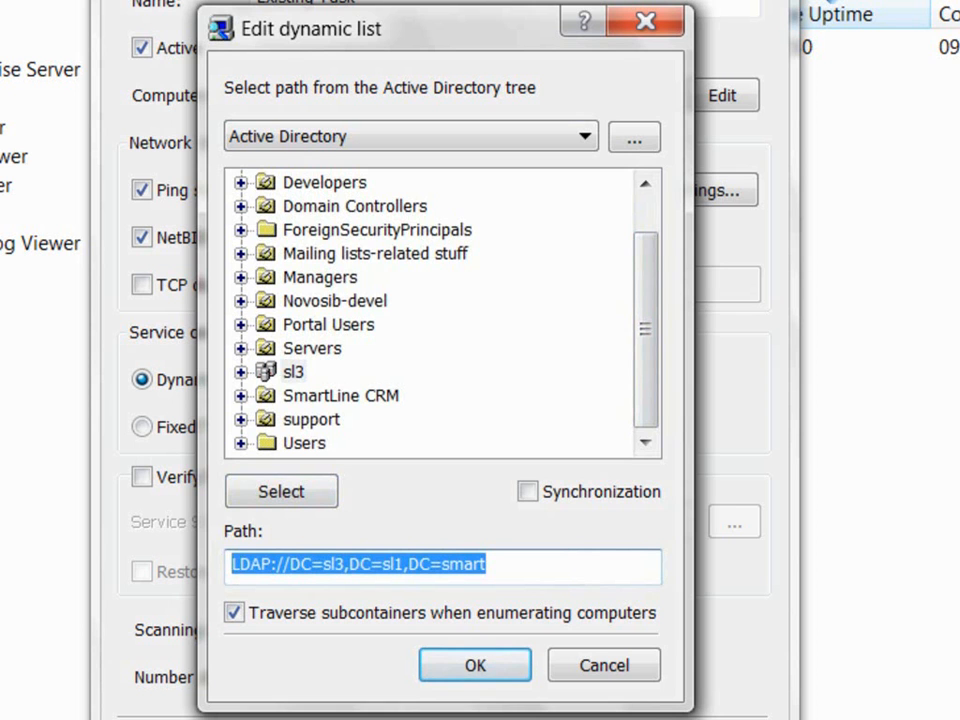
click(233, 612)
click(233, 612)
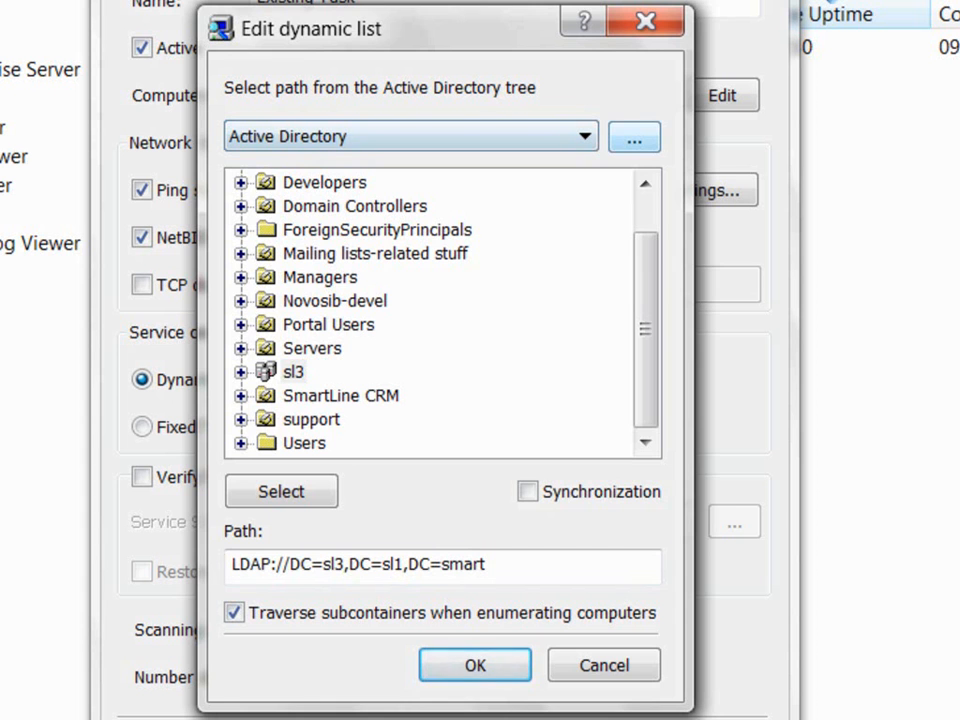
Step: Dismiss the credentials prompt, enable dynamic list synchronization, and choose to browse the LDAP tree
click(634, 137)
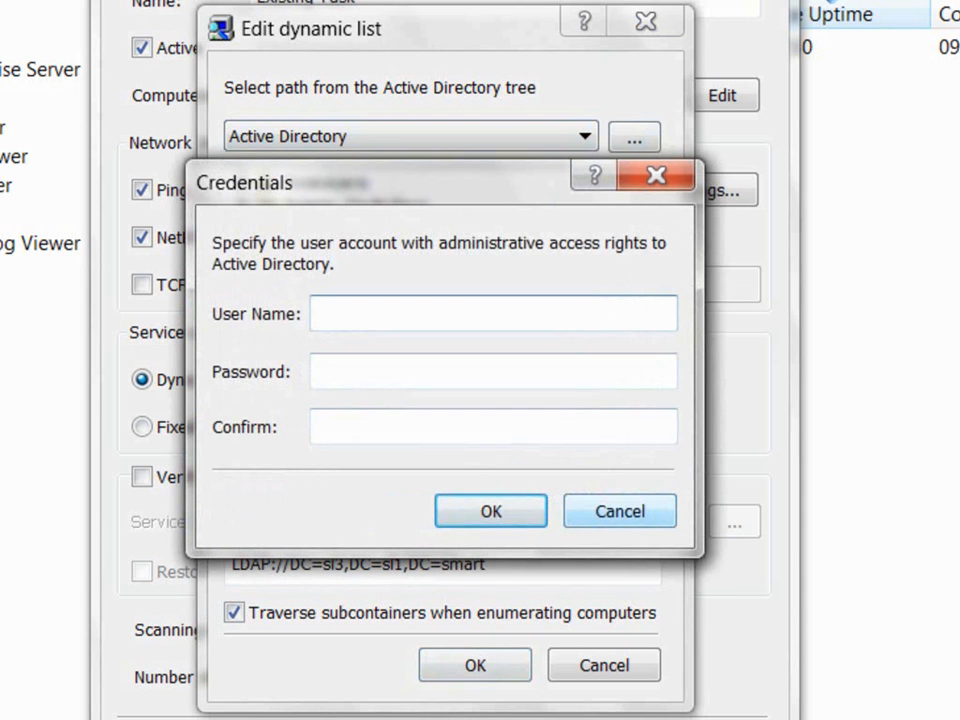
click(620, 511)
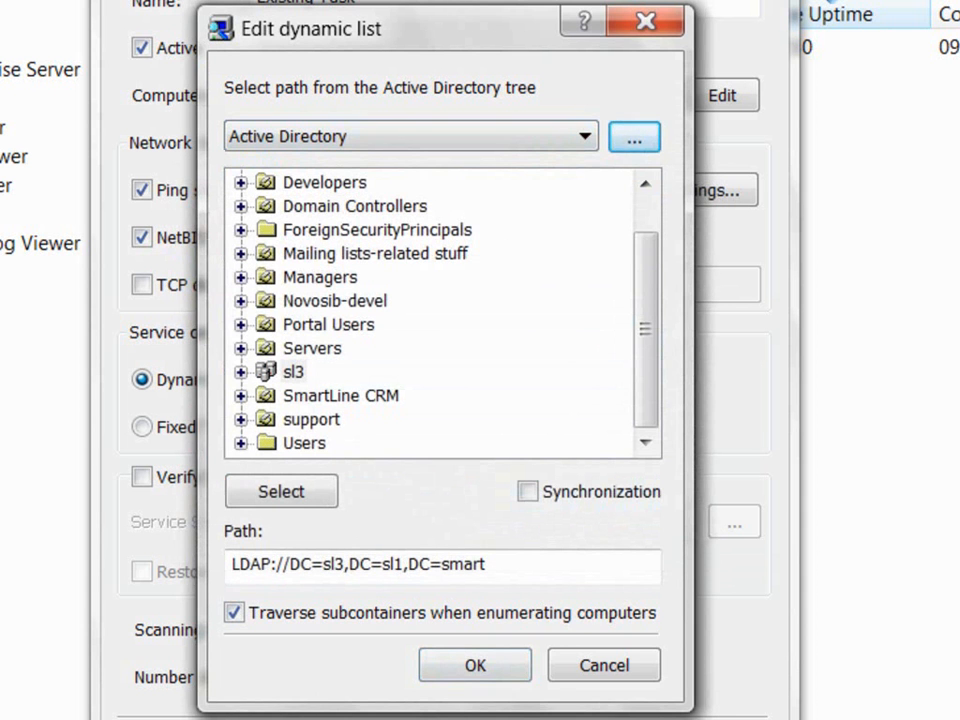
click(527, 491)
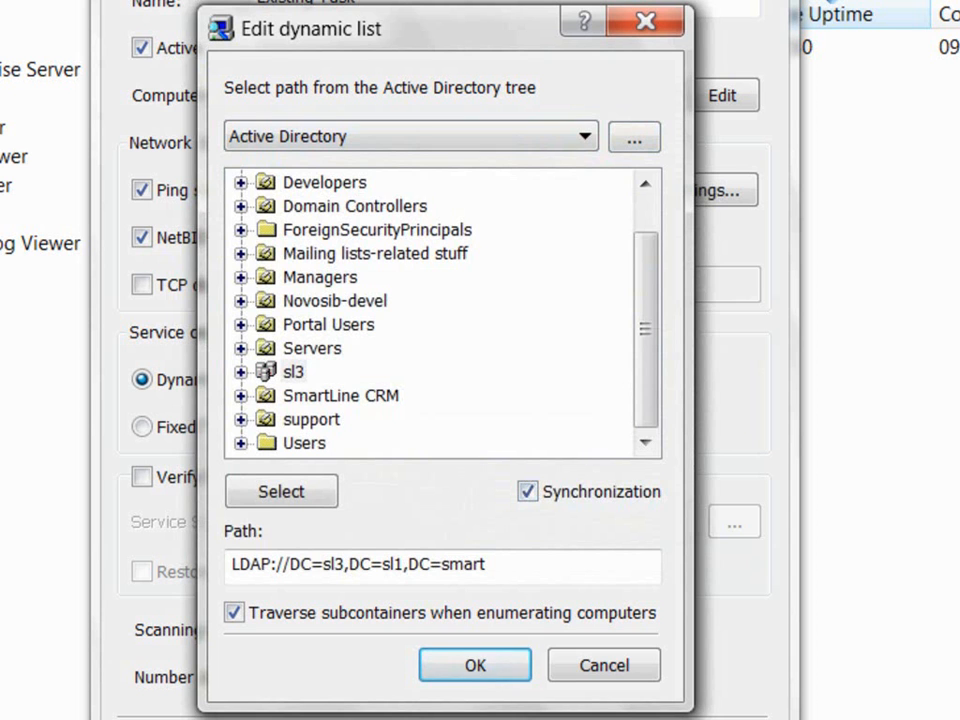
click(585, 137)
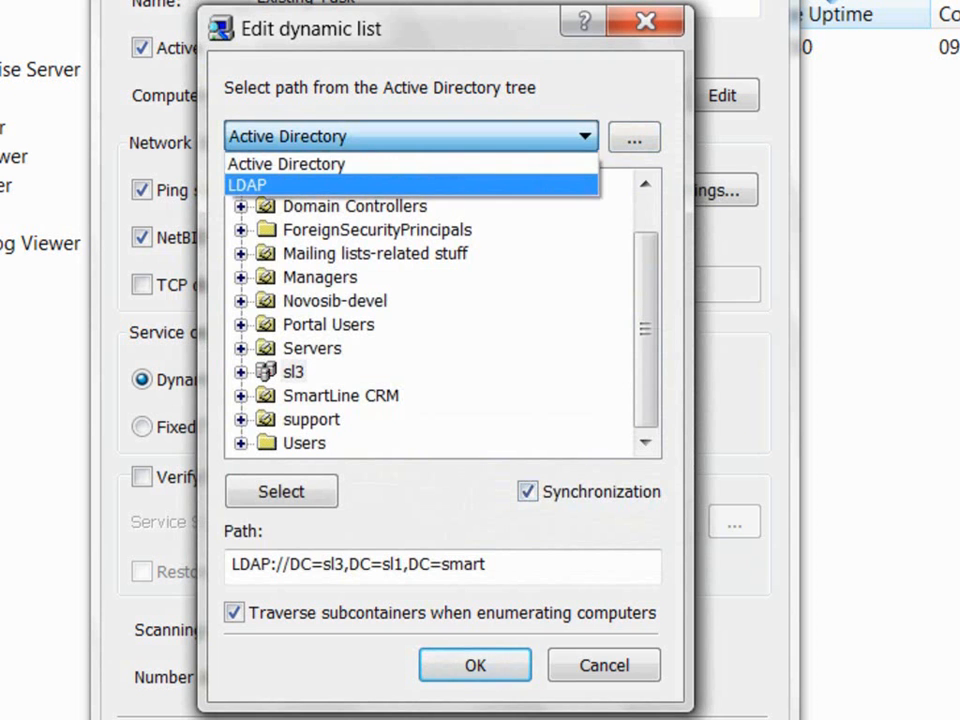
key(Return)
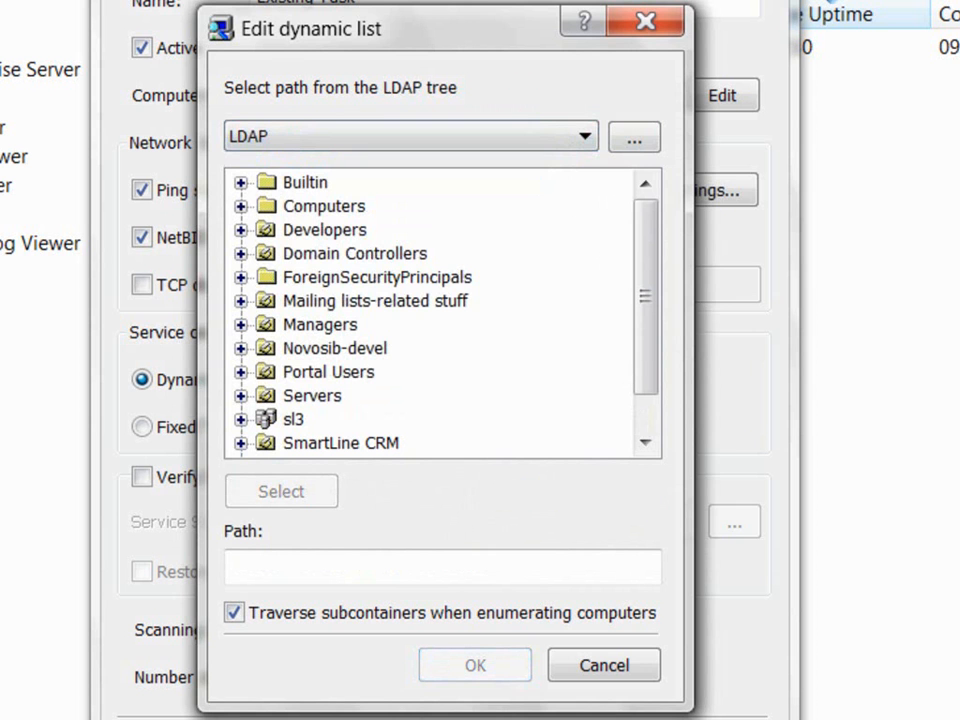
Step: Fetch the Base DN list in LDAP Settings, then cancel both LDAP and dynamic list dialogs
click(634, 138)
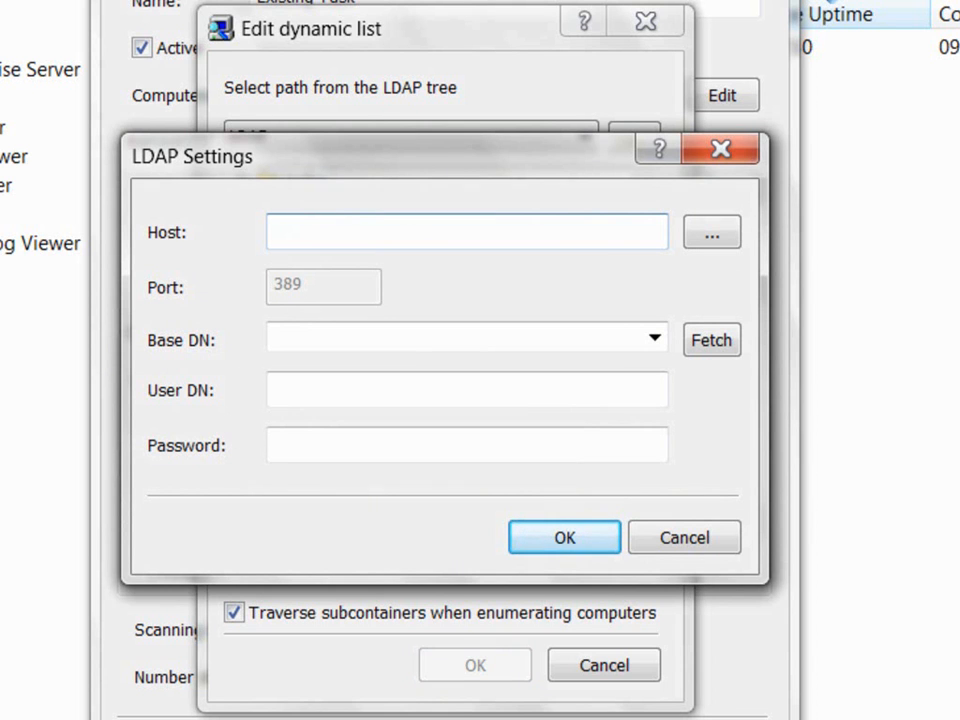
click(455, 338)
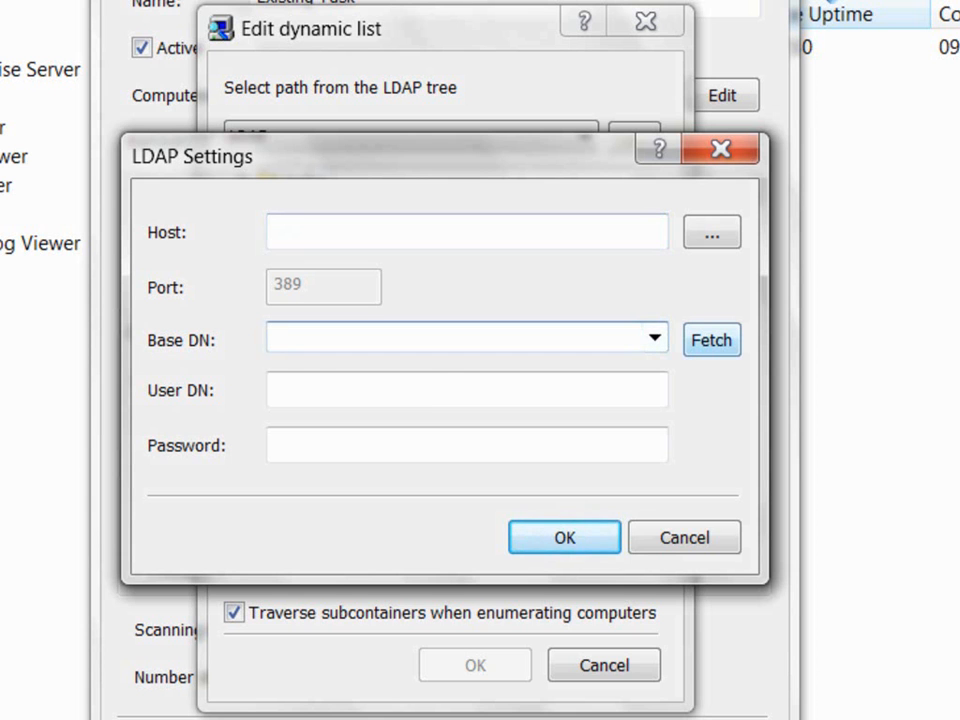
click(711, 340)
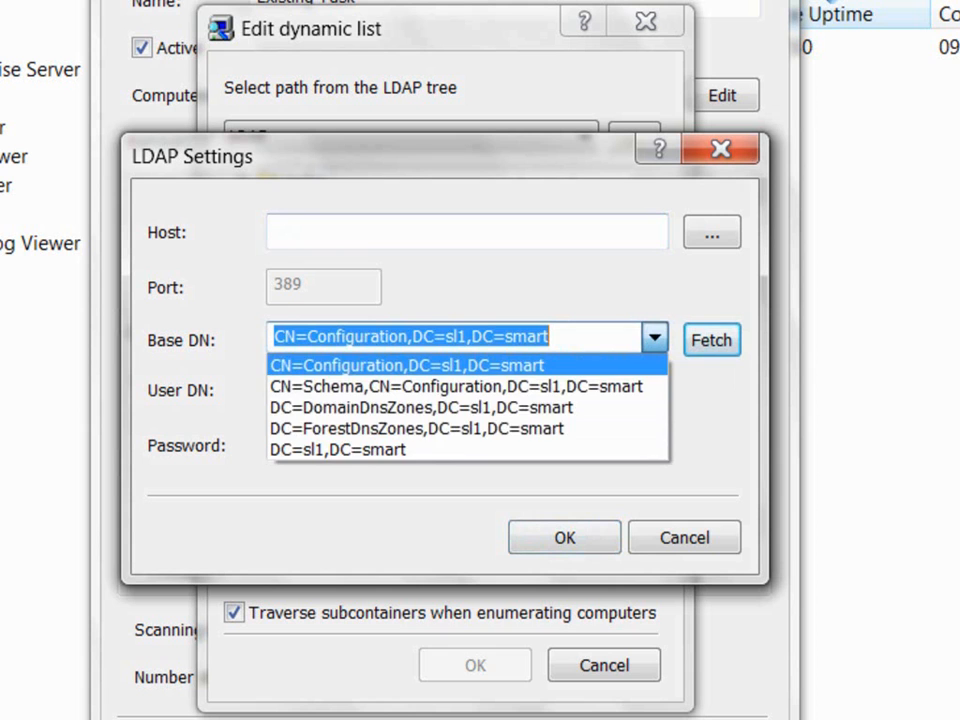
click(711, 340)
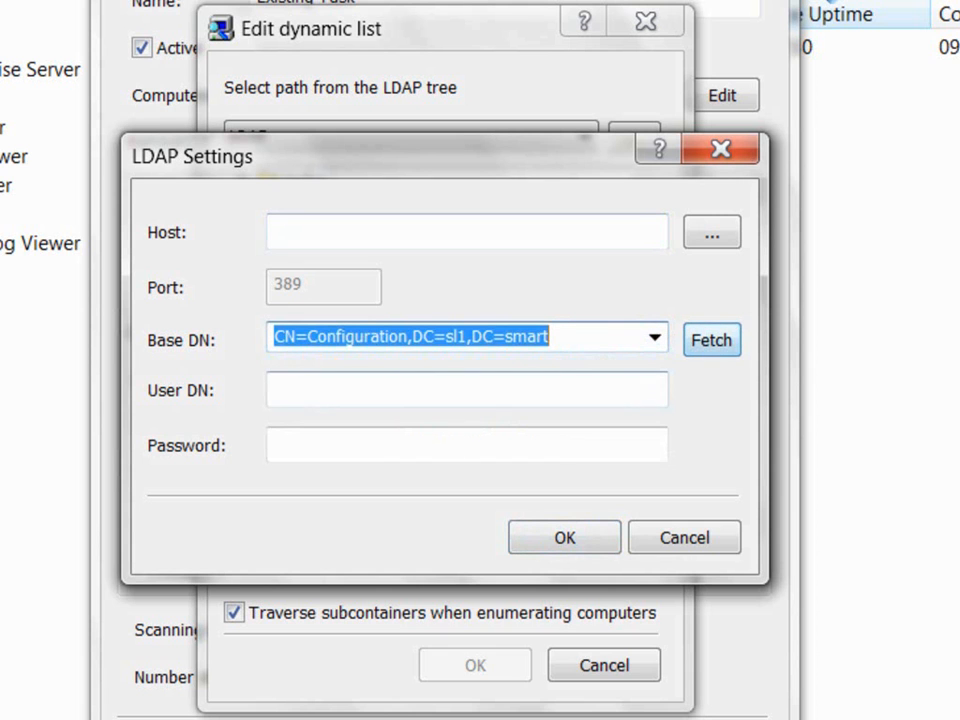
key(Tab)
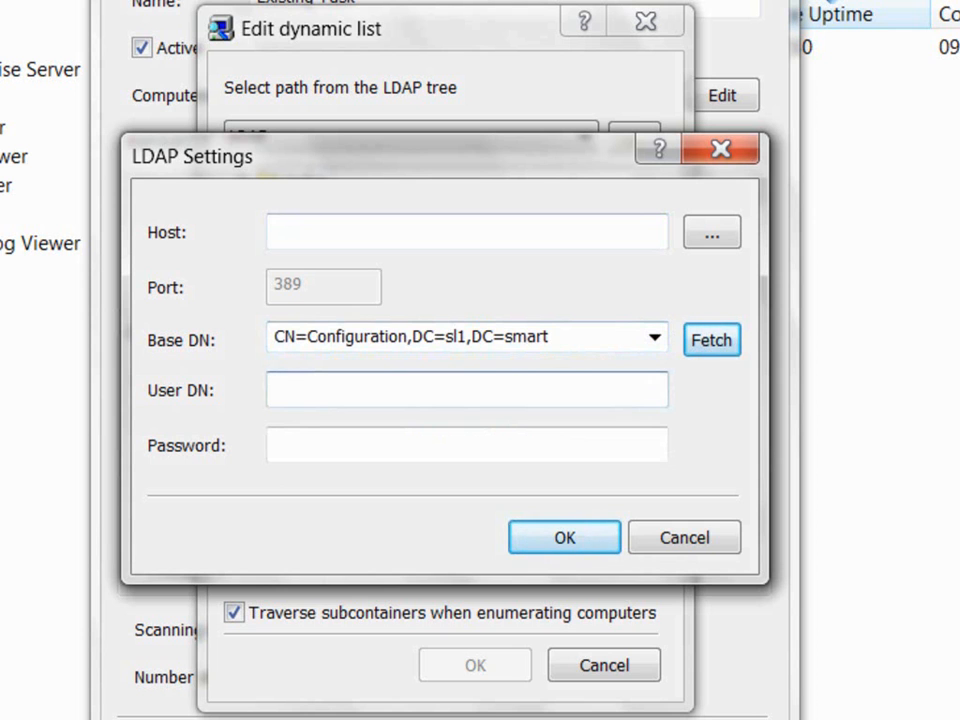
key(Tab)
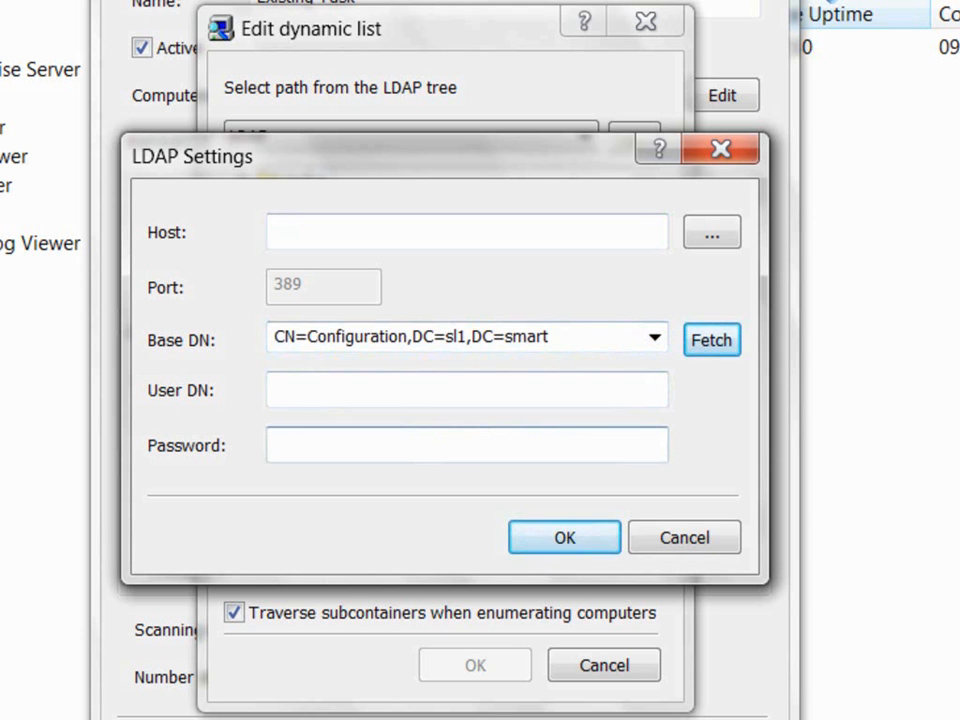
click(685, 538)
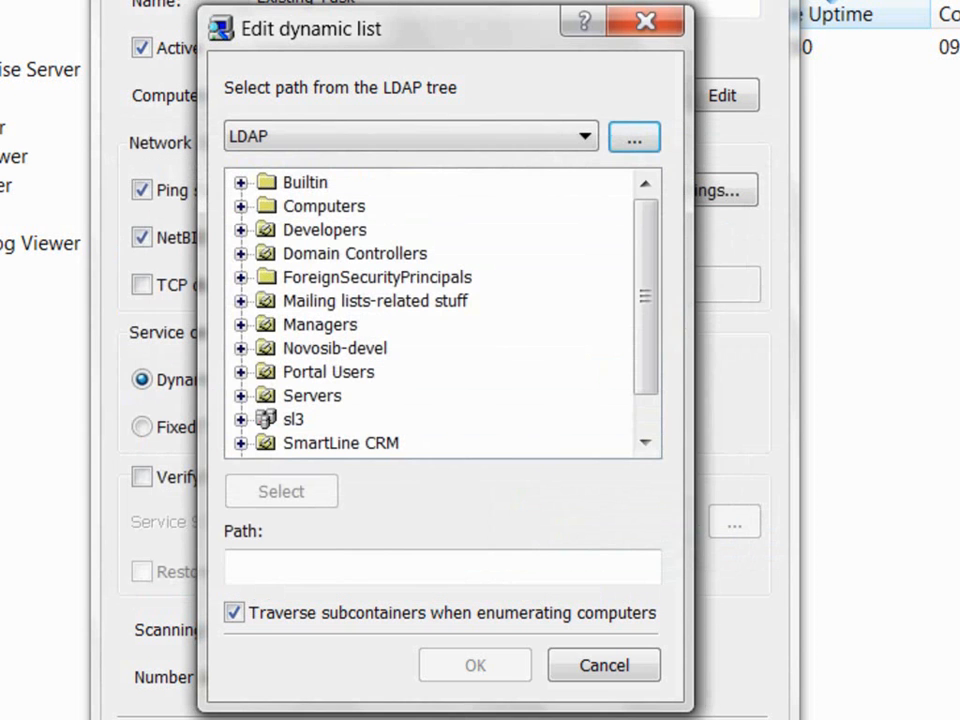
click(604, 665)
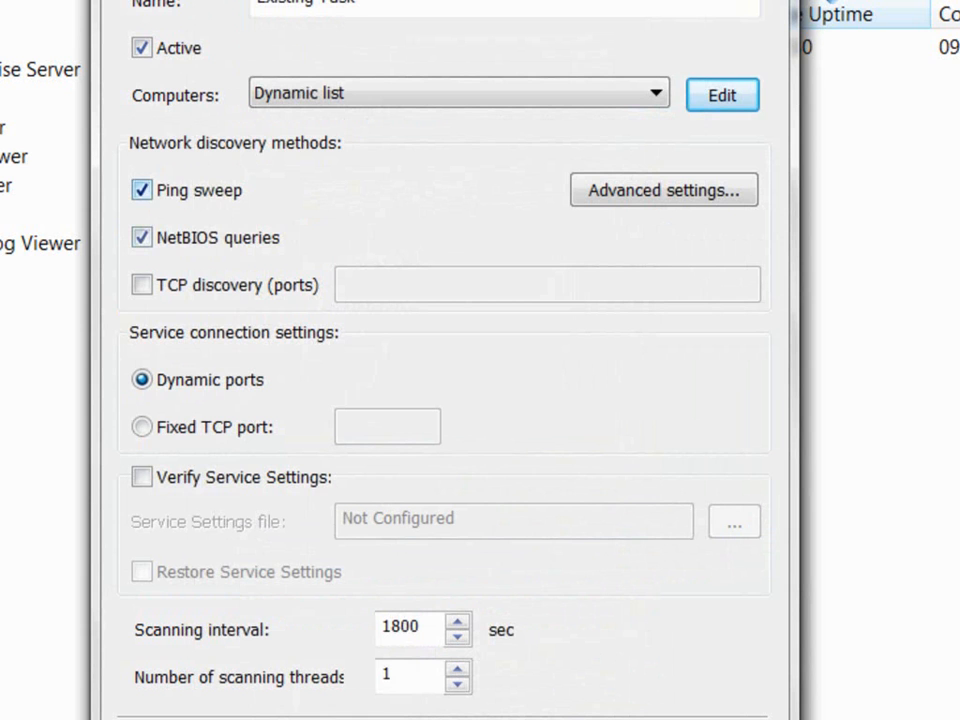
Step: Try the discovery method checkboxes, ending with only Ping sweep checked
click(141, 190)
click(141, 237)
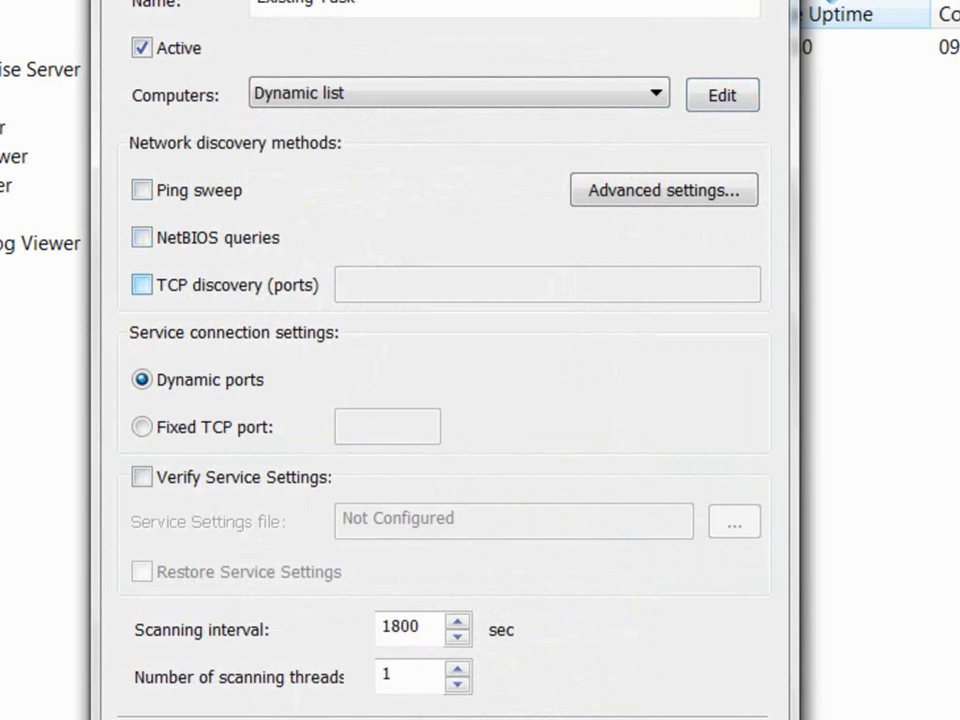
click(141, 284)
click(141, 237)
click(141, 190)
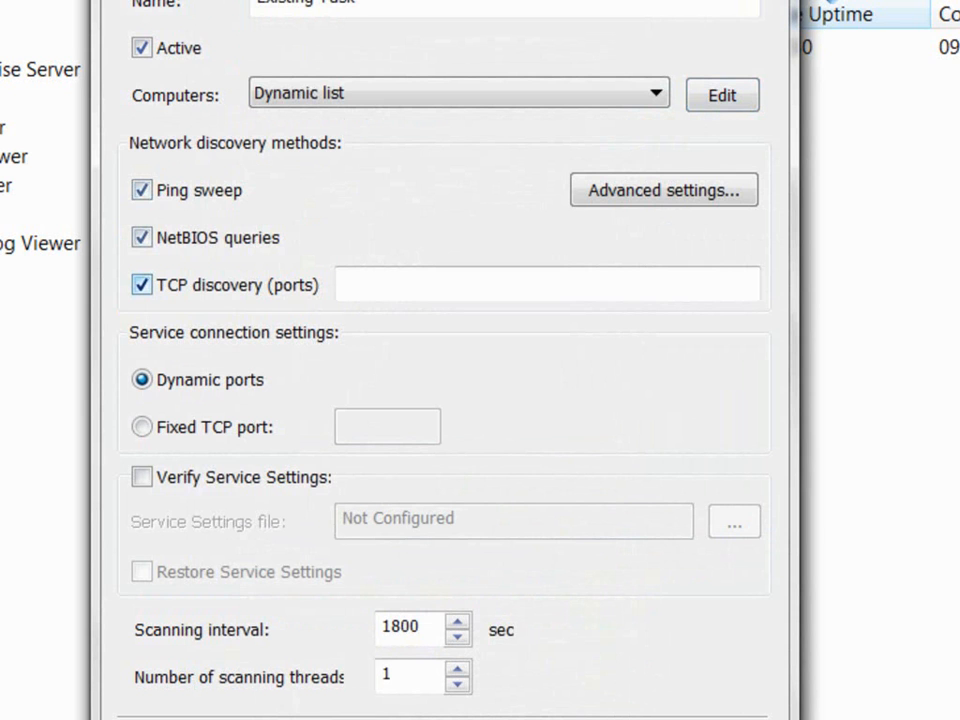
click(141, 284)
click(141, 237)
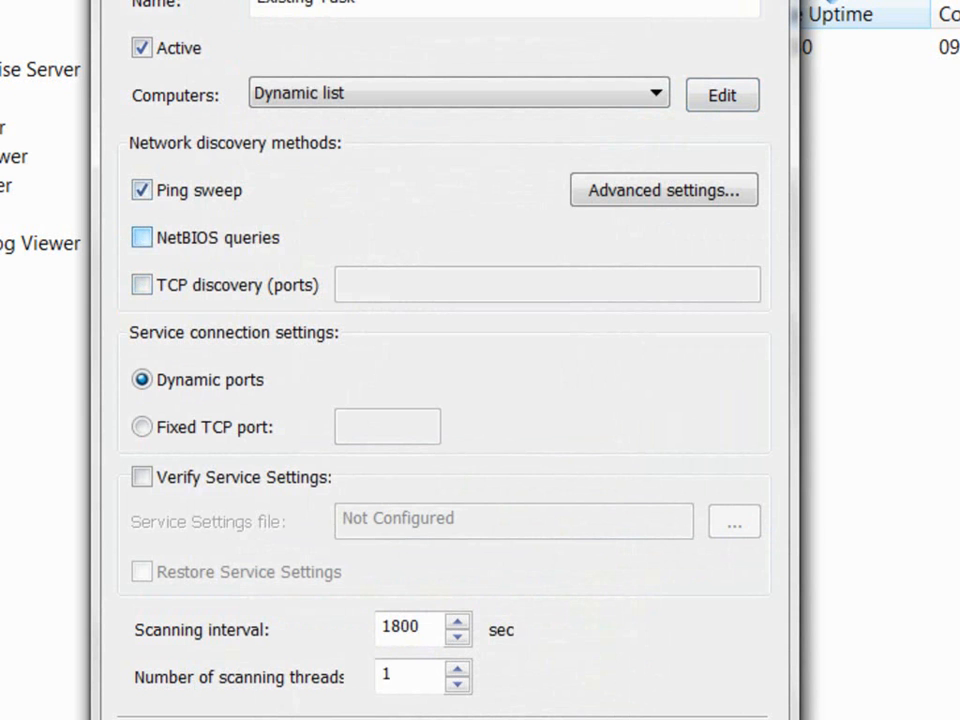
click(141, 190)
click(141, 237)
click(141, 237)
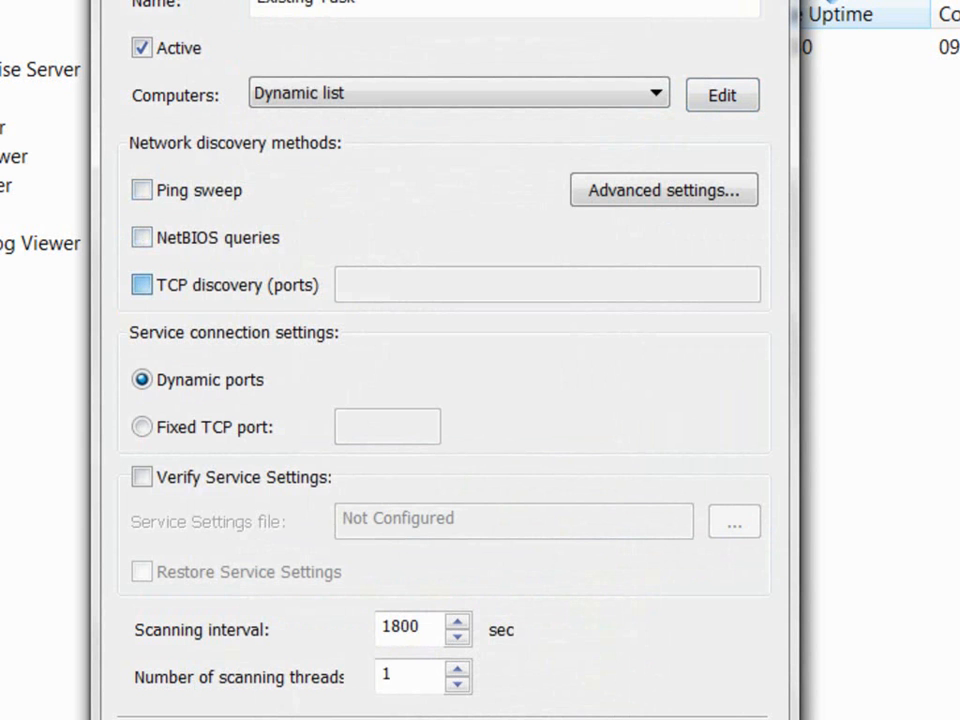
click(141, 284)
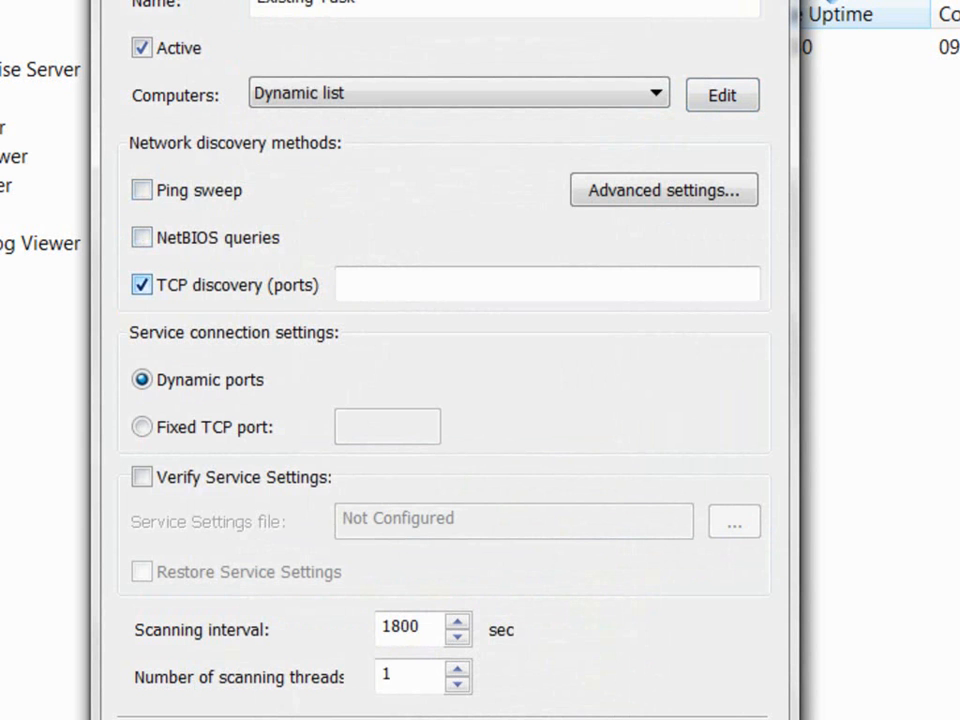
click(141, 284)
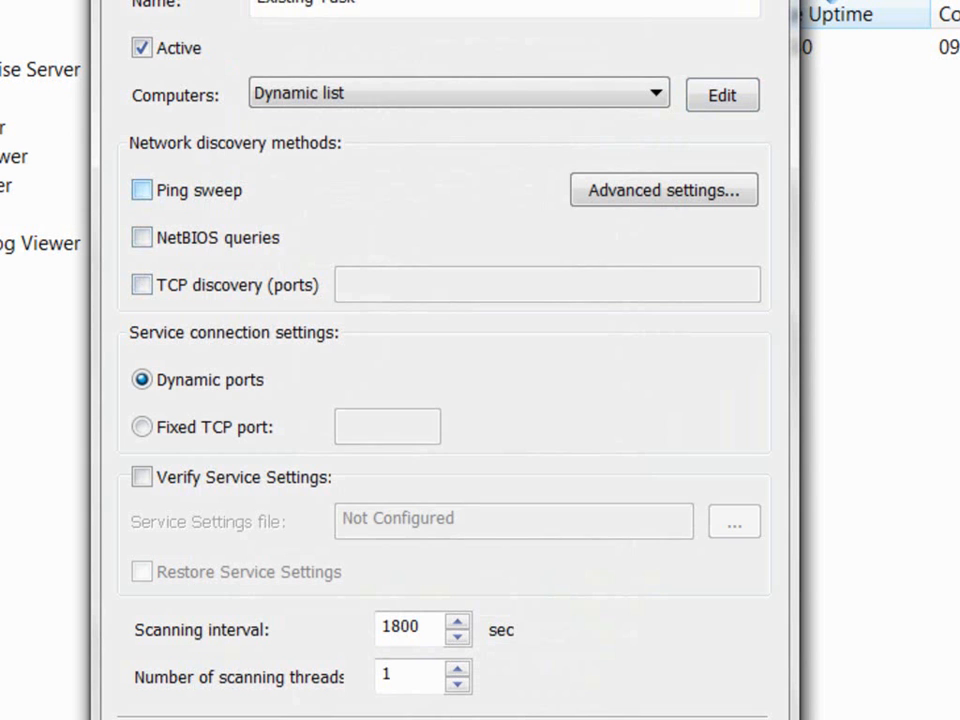
click(141, 189)
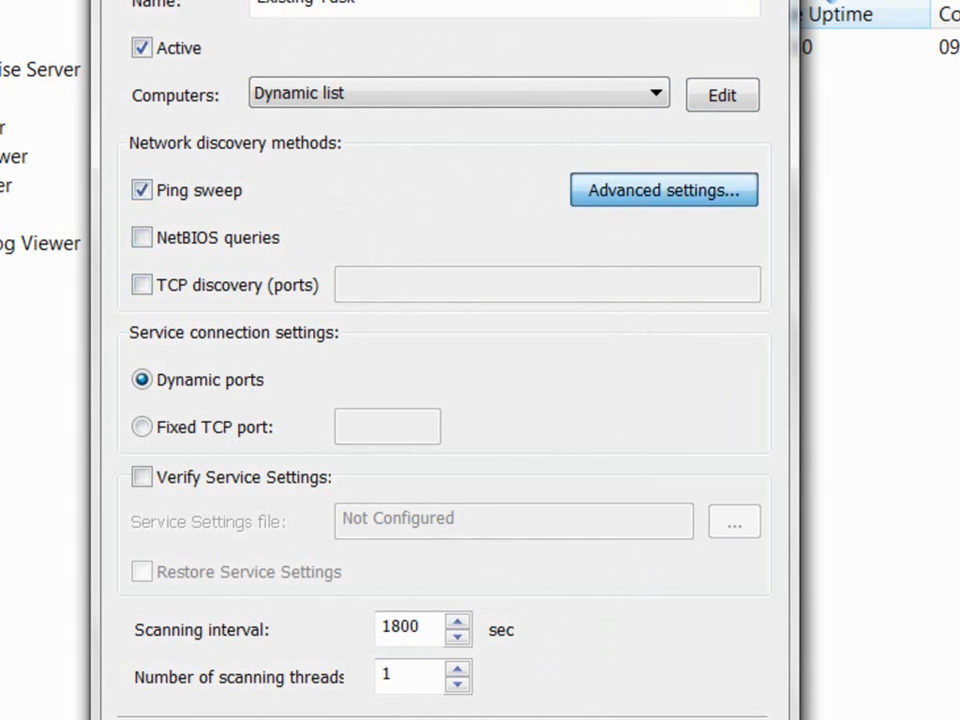
Step: Set Ping sweep's advanced Number of retries to 7, keeping the 2-second reply timeout
click(664, 190)
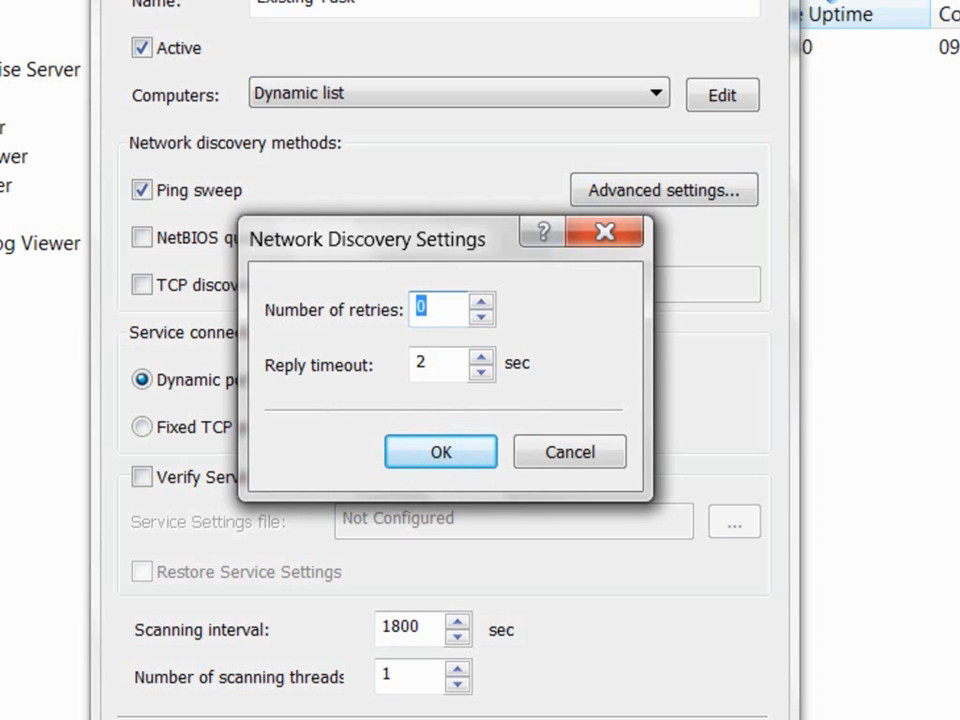
text(7)
key(Tab)
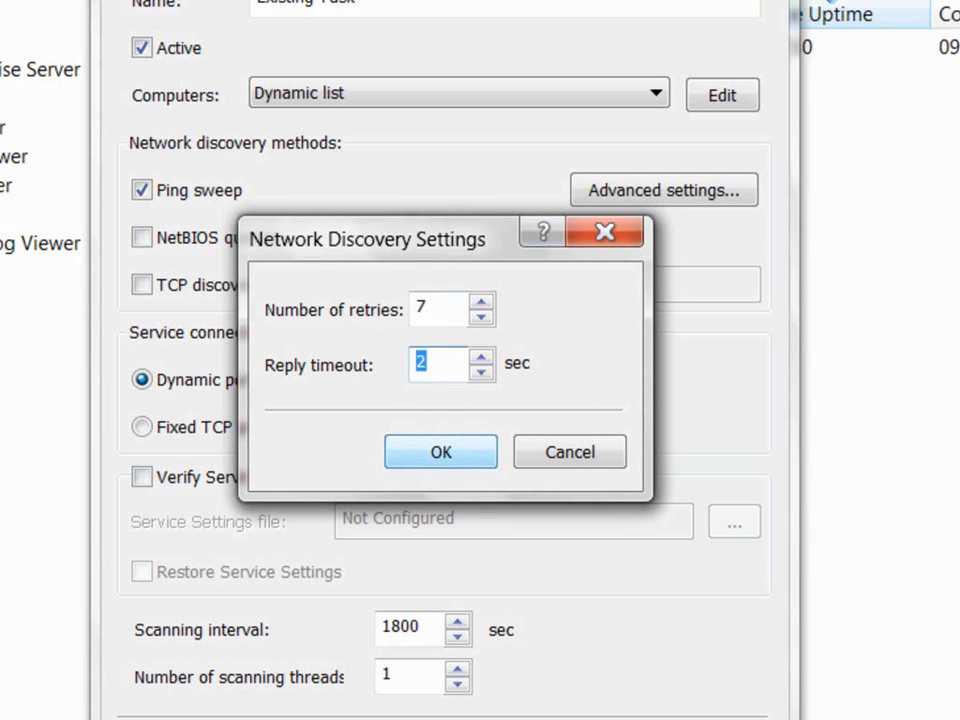
key(Return)
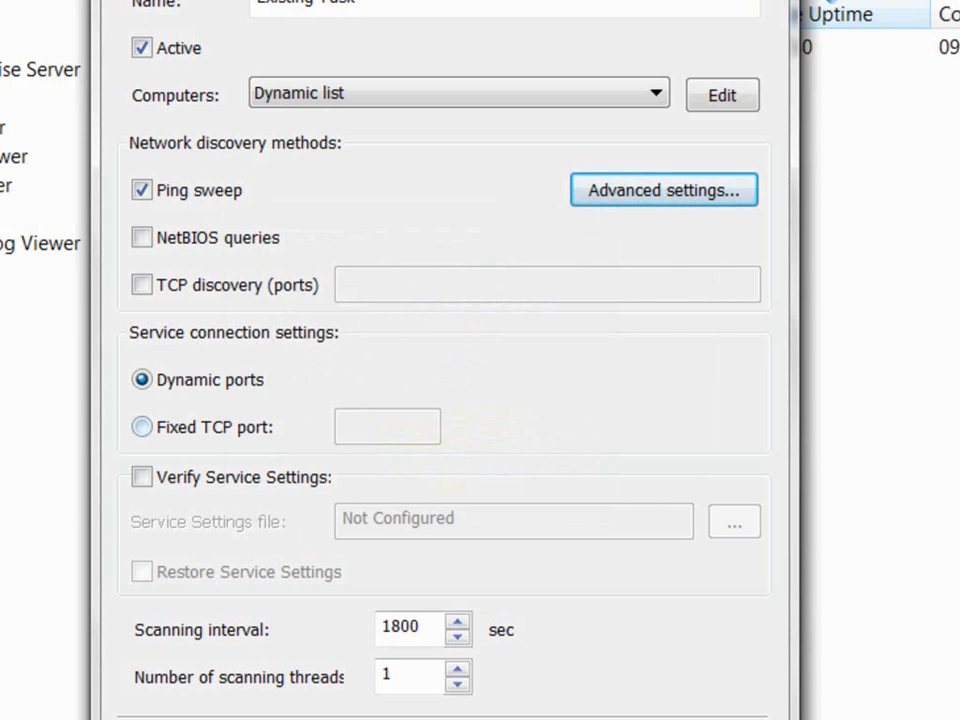
Step: Keep dynamic ports and enable Verify Service Settings, leaving the settings file Not Configured
click(143, 427)
click(387, 427)
text(135)
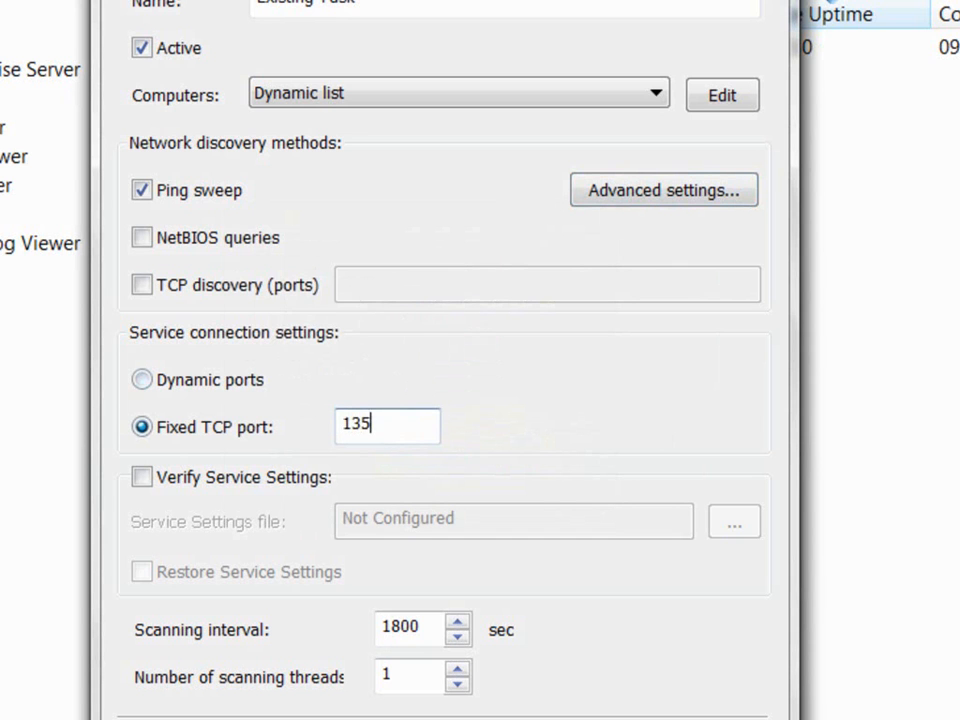
click(143, 380)
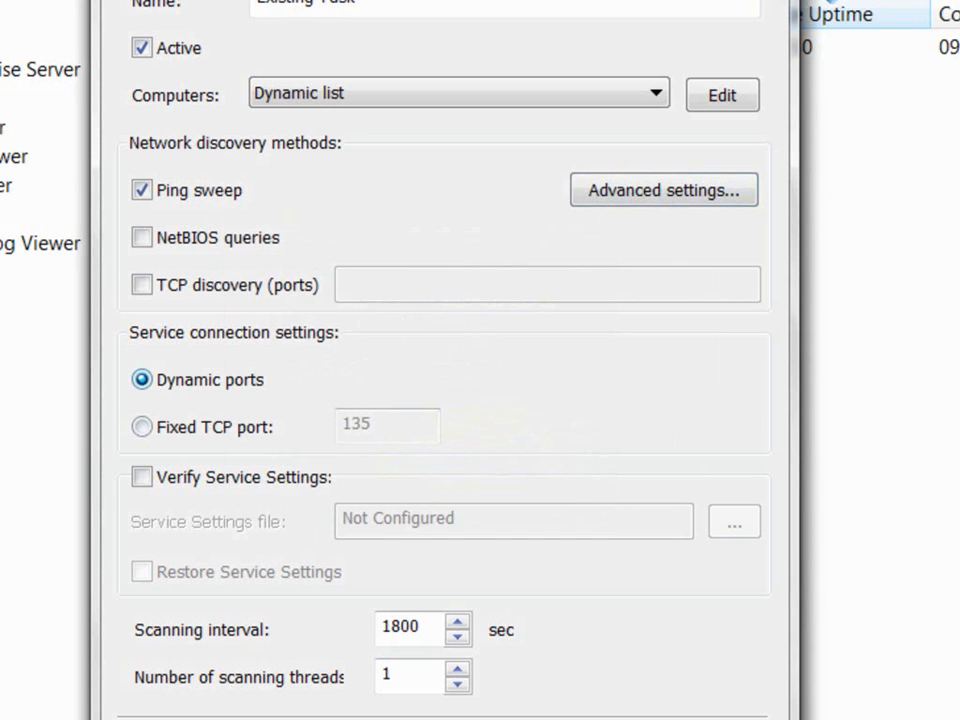
click(142, 477)
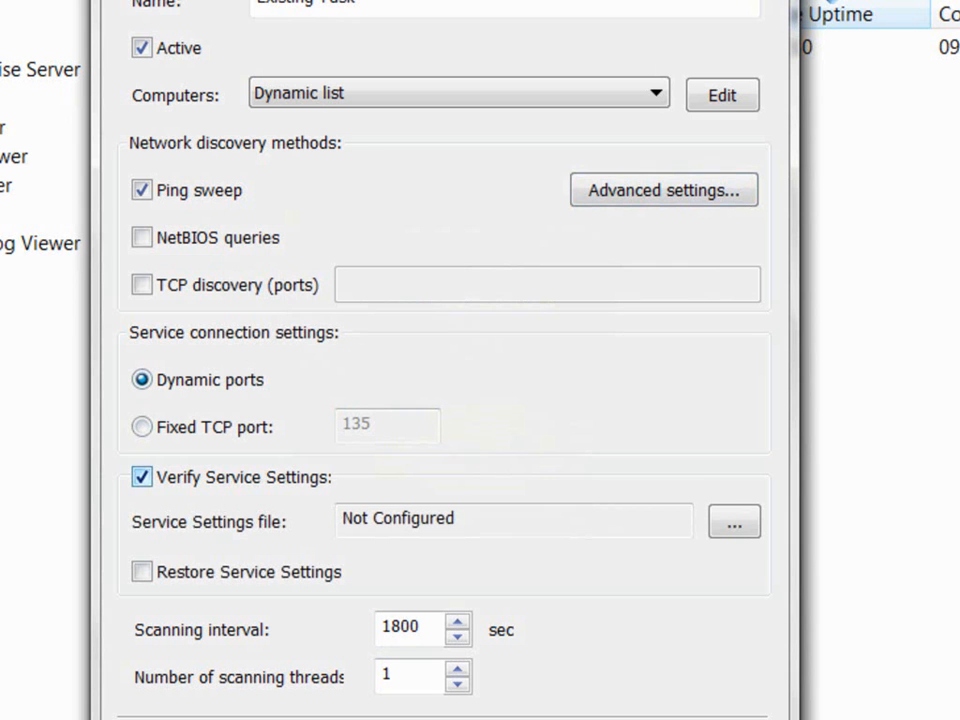
drag(470, 520, 338, 519)
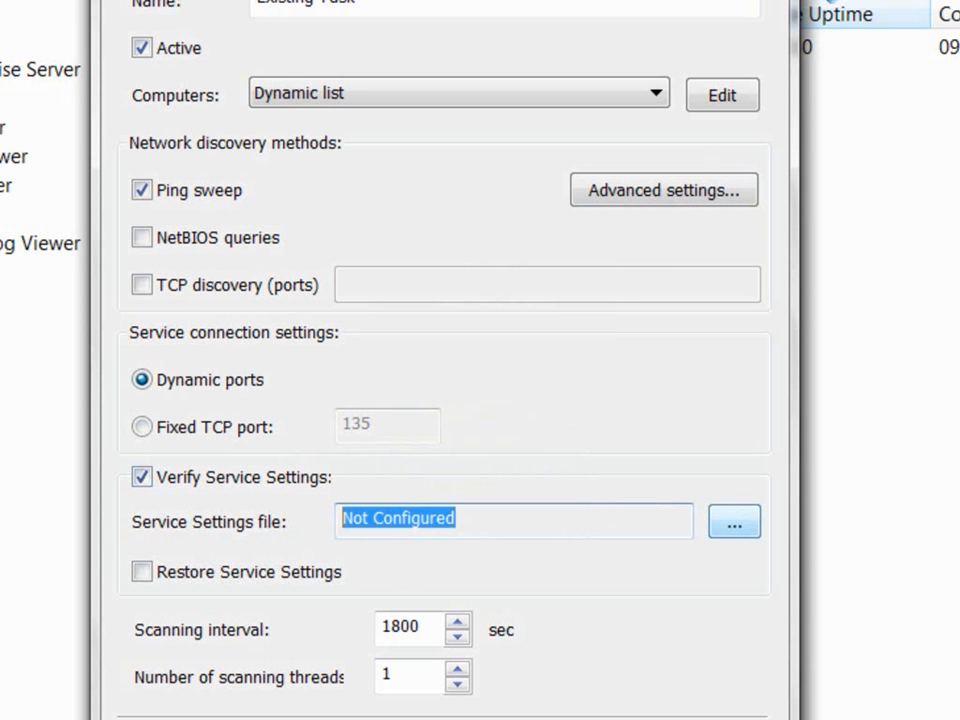
click(734, 522)
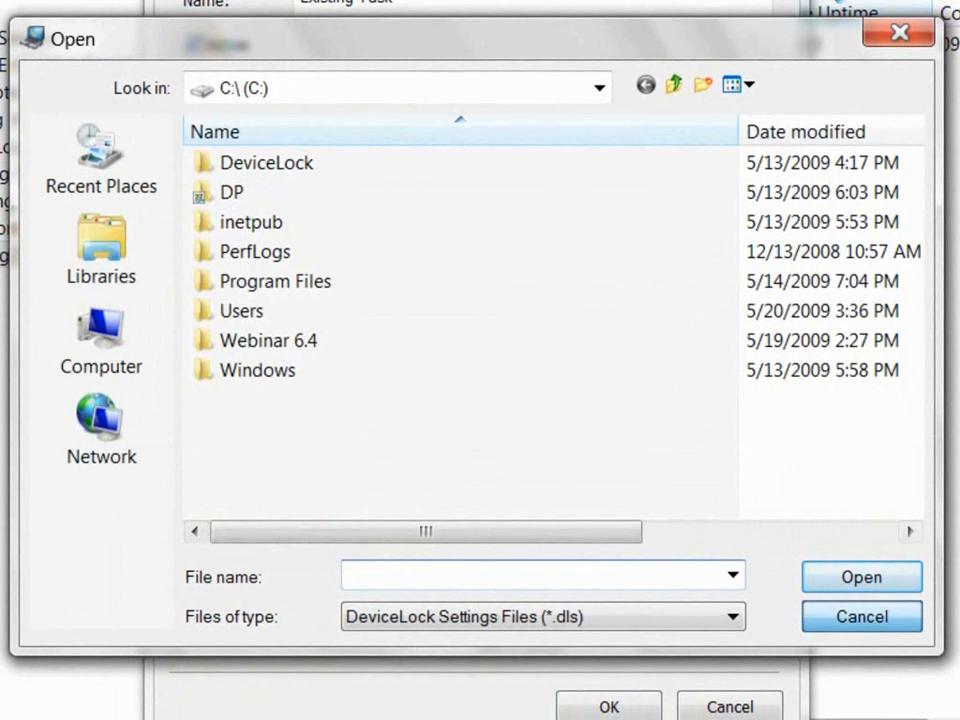
click(862, 616)
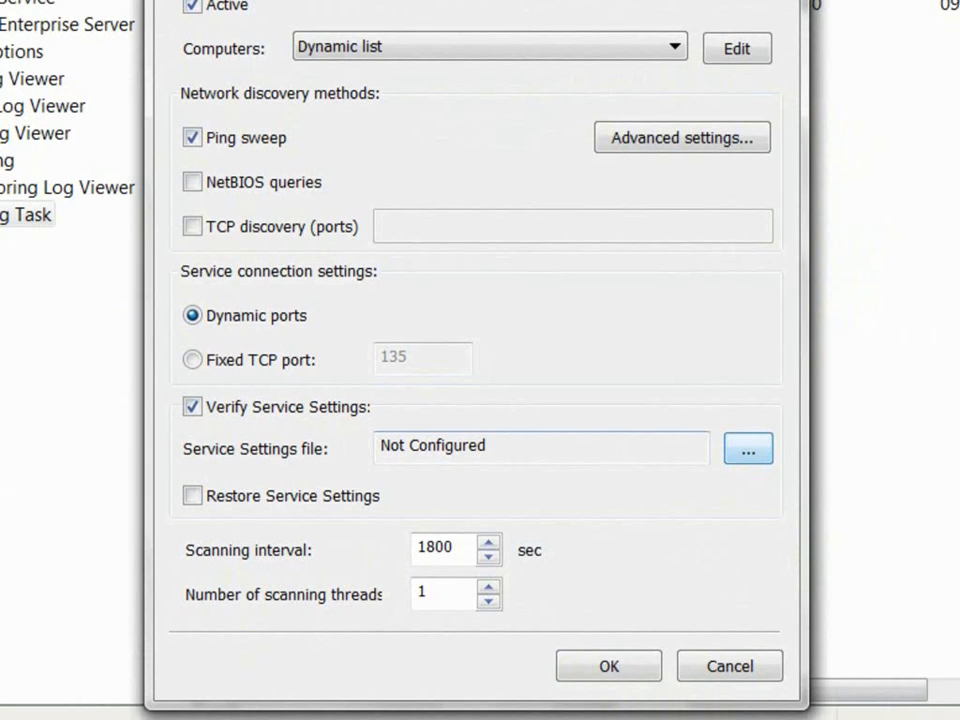
Step: Enable Restore Service Settings, keep the 1800-second scan interval, and save the task
click(193, 496)
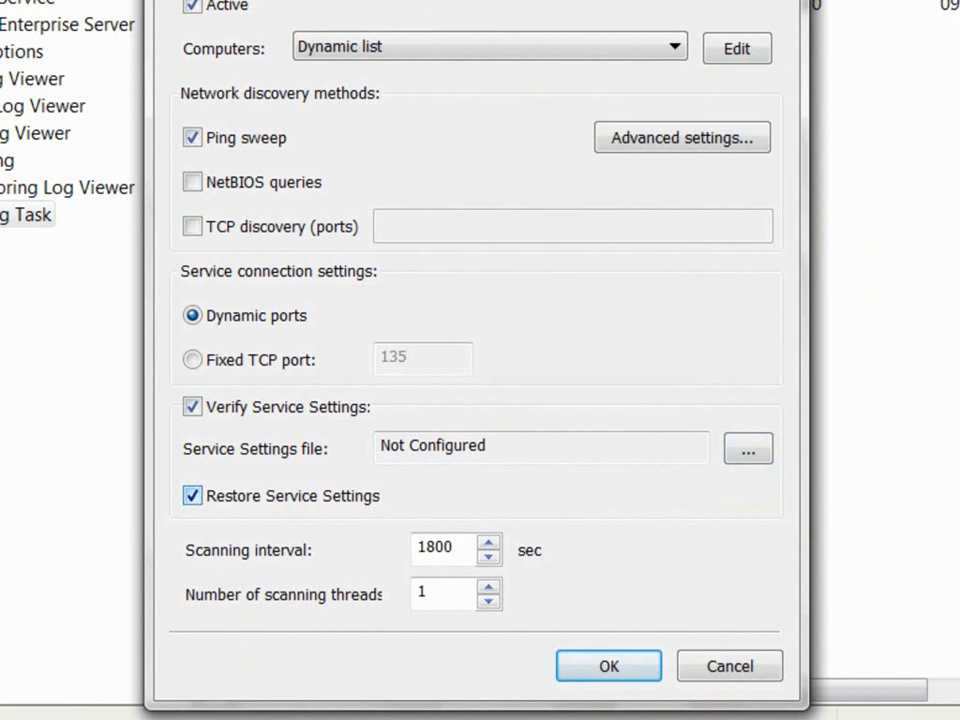
drag(456, 547, 416, 547)
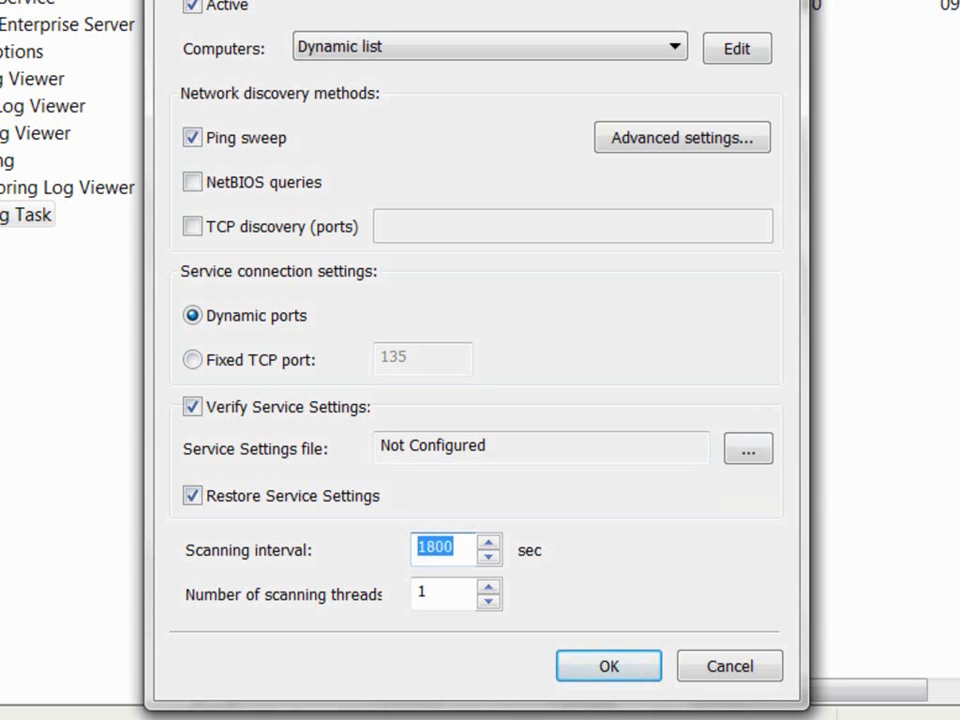
key(Tab)
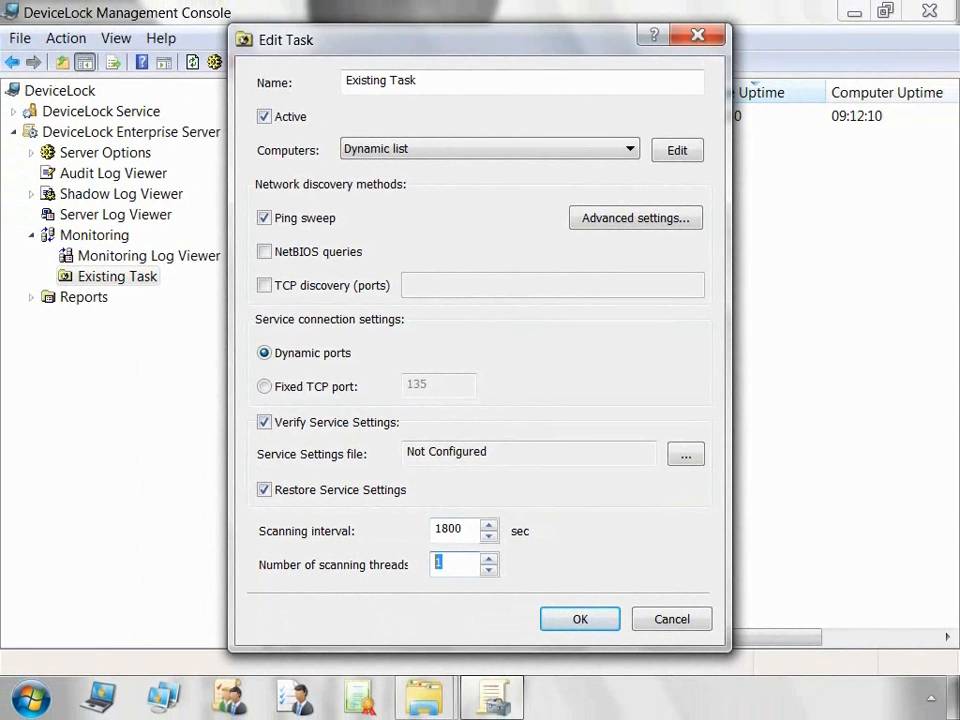
click(580, 619)
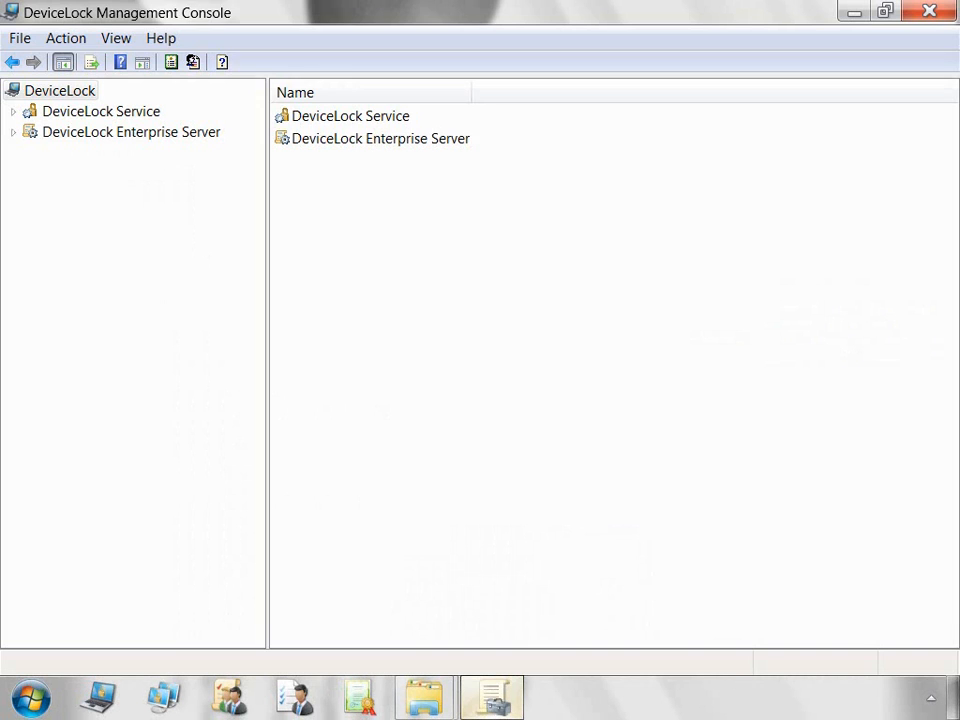
Step: Expand DeviceLock Enterprise Server > Monitoring and open the Monitoring Log Viewer
click(13, 132)
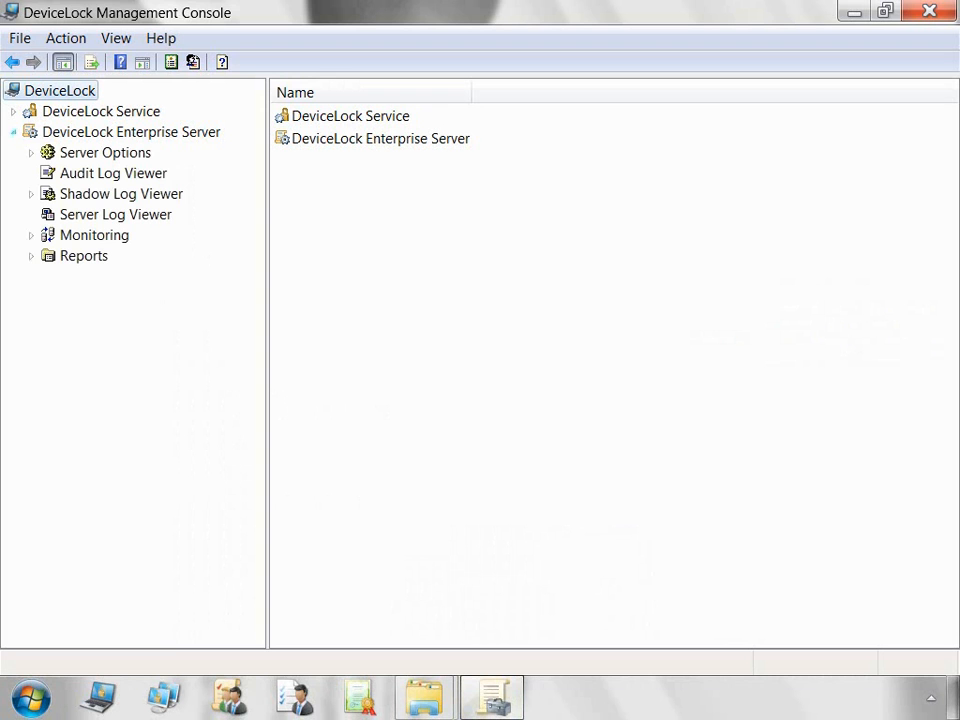
click(31, 235)
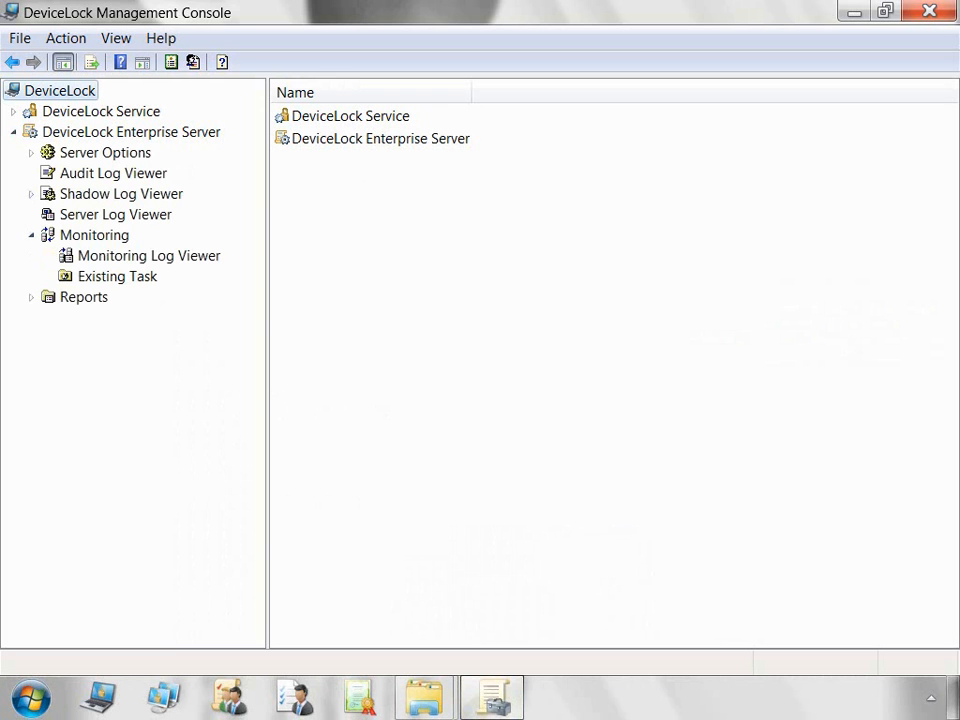
click(148, 256)
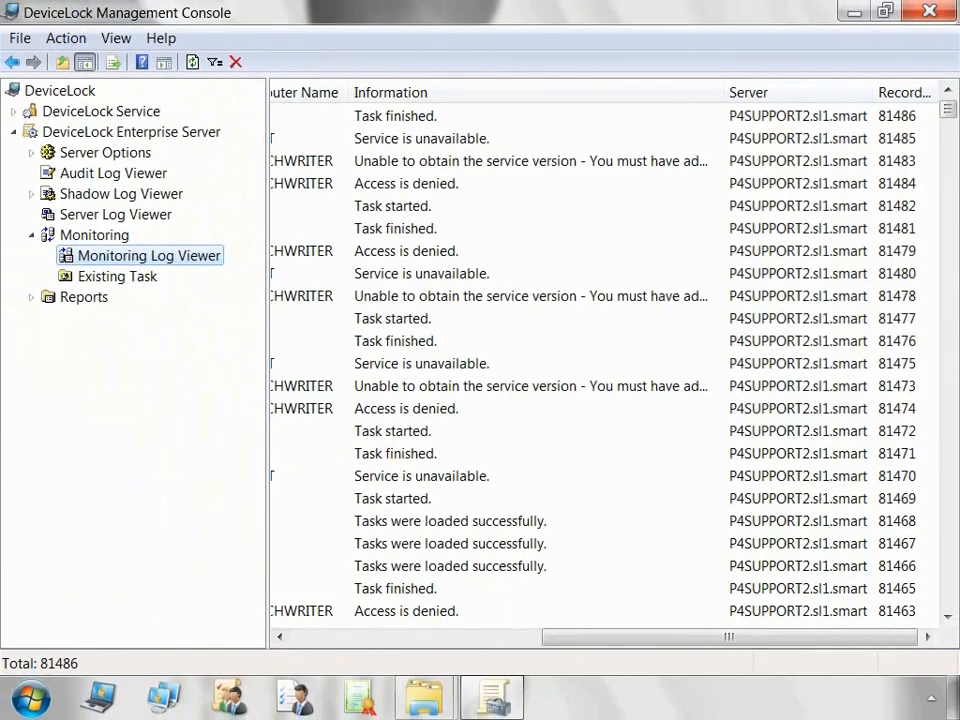
Step: Refresh the Monitoring Log Viewer to 81491 records and close its log-size Settings unchanged
right_click(200, 255)
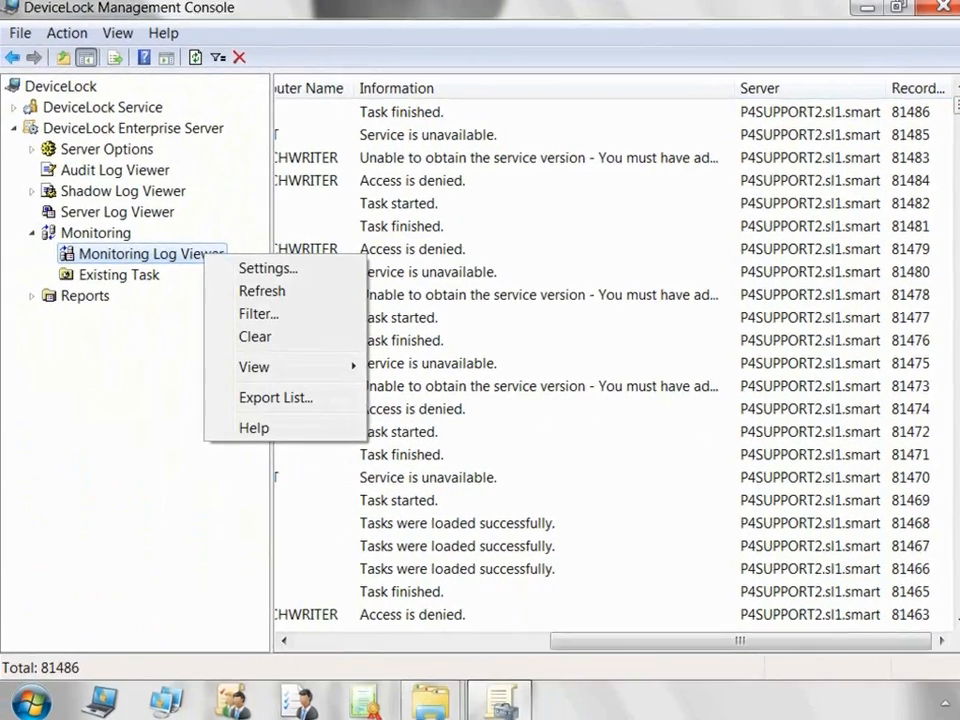
click(328, 269)
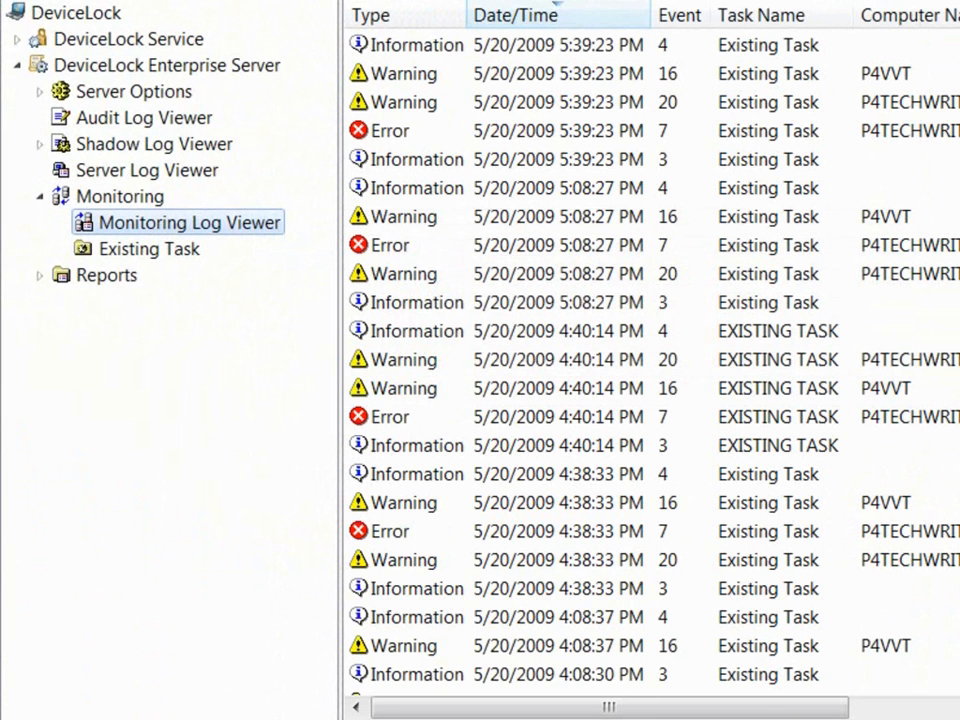
right_click(255, 224)
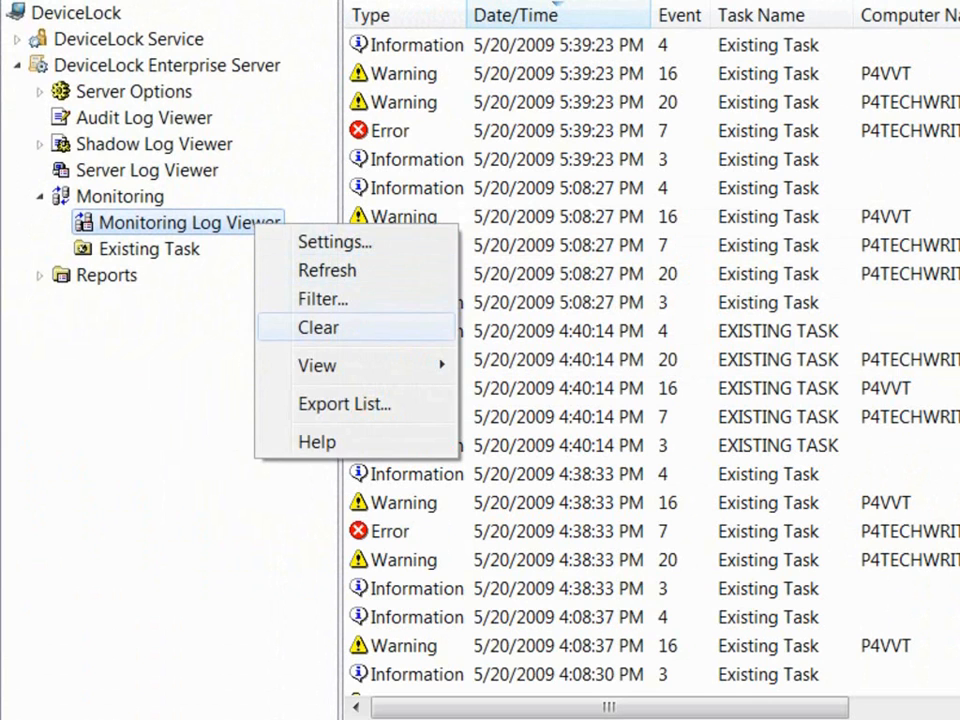
click(319, 328)
right_click(250, 227)
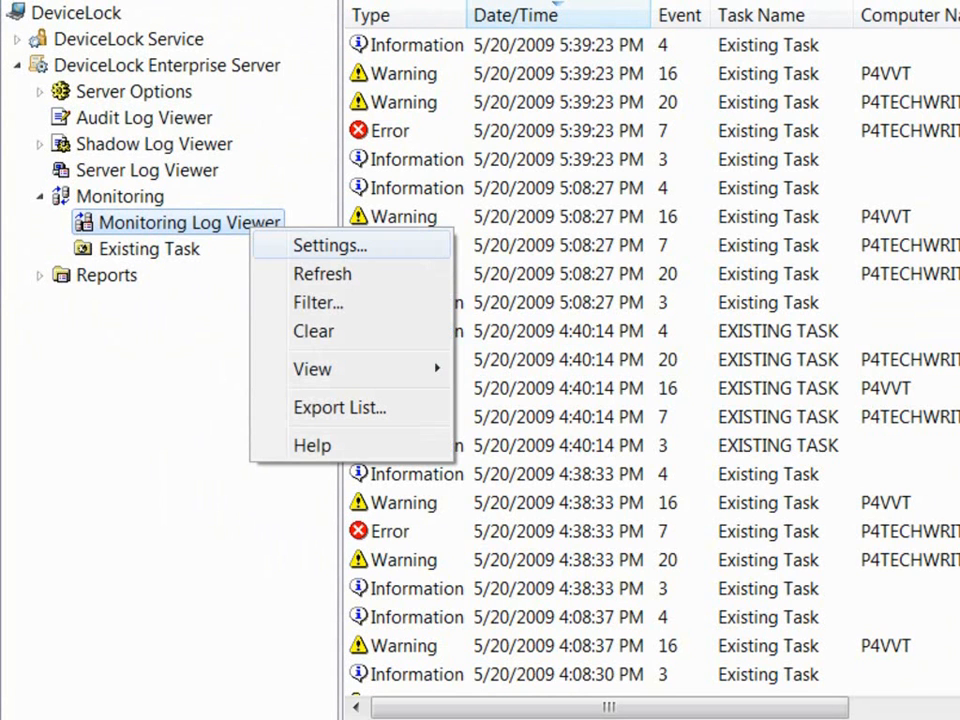
key(Return)
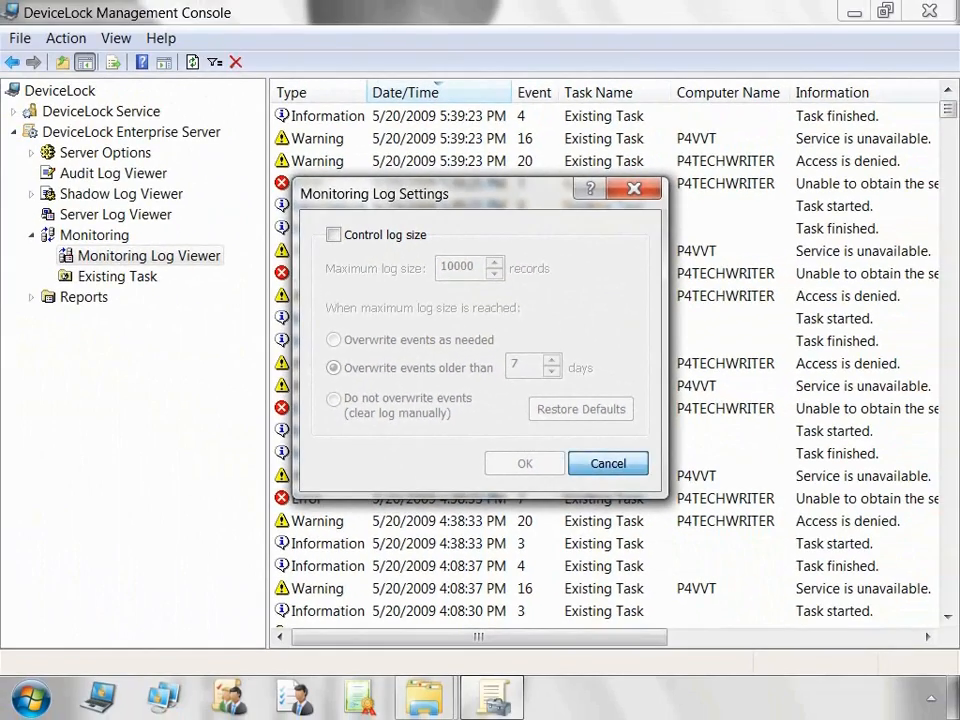
key(Escape)
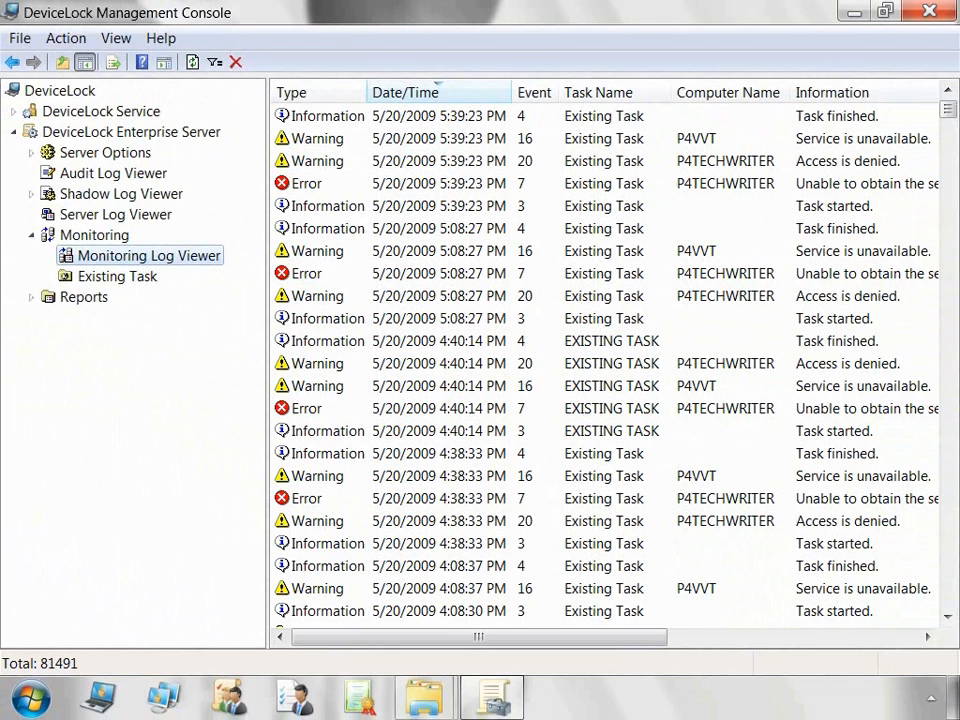
Step: Review the monitoring log Filter's Include and Exclude criteria without changes
right_click(212, 257)
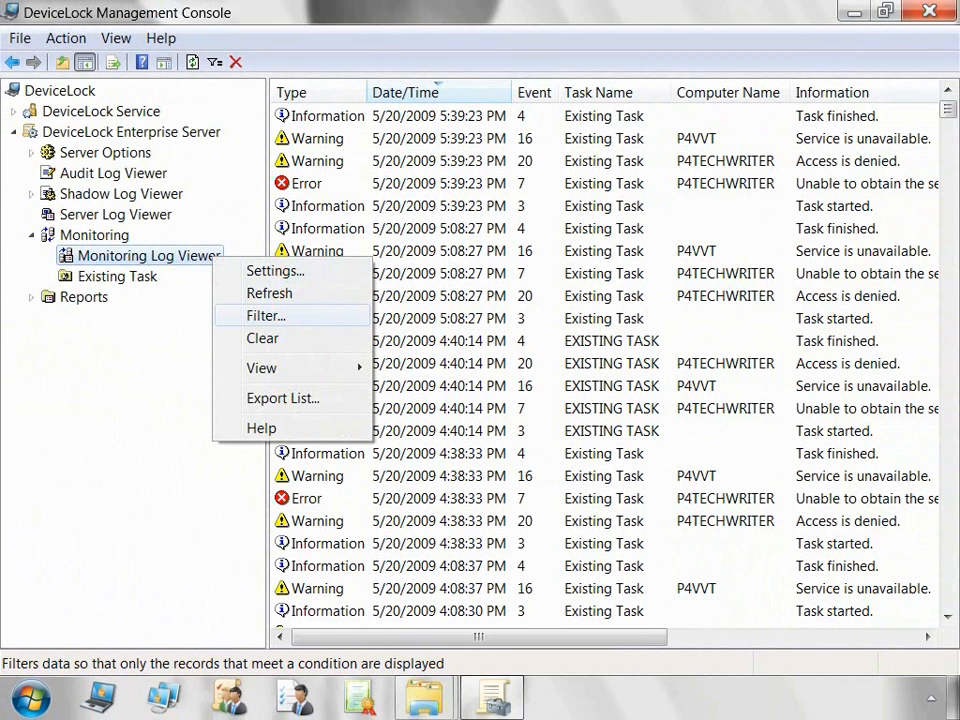
click(266, 316)
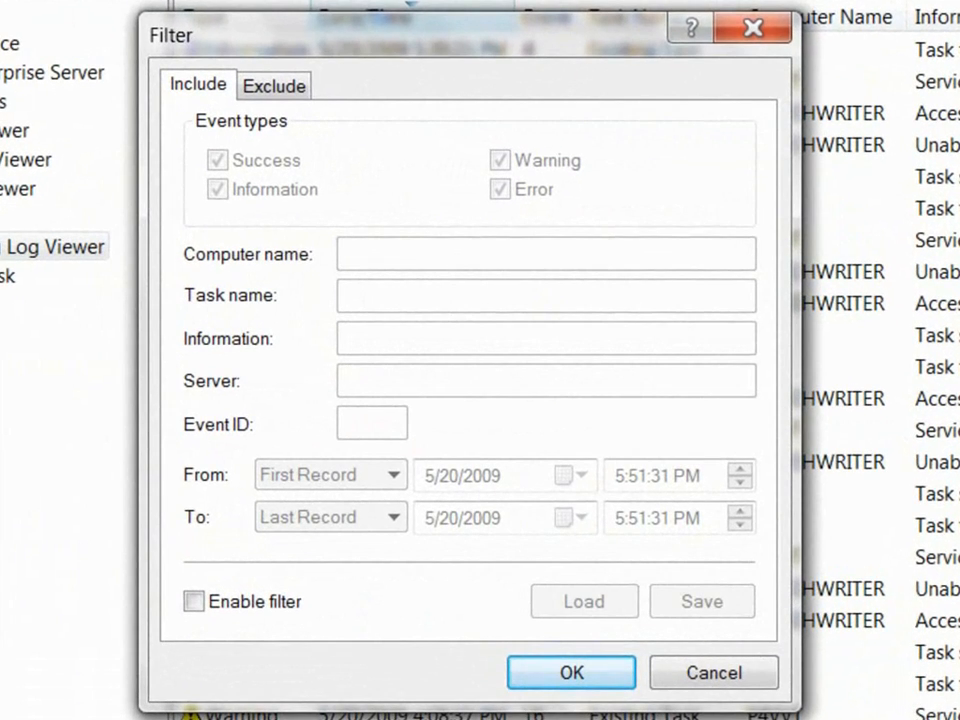
click(274, 86)
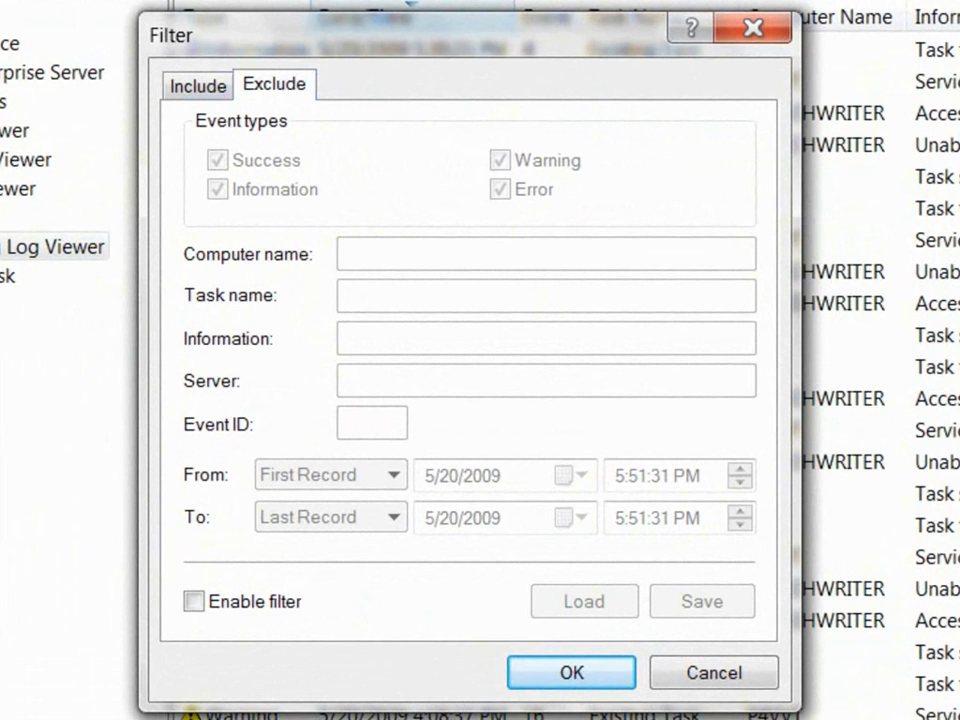
click(198, 85)
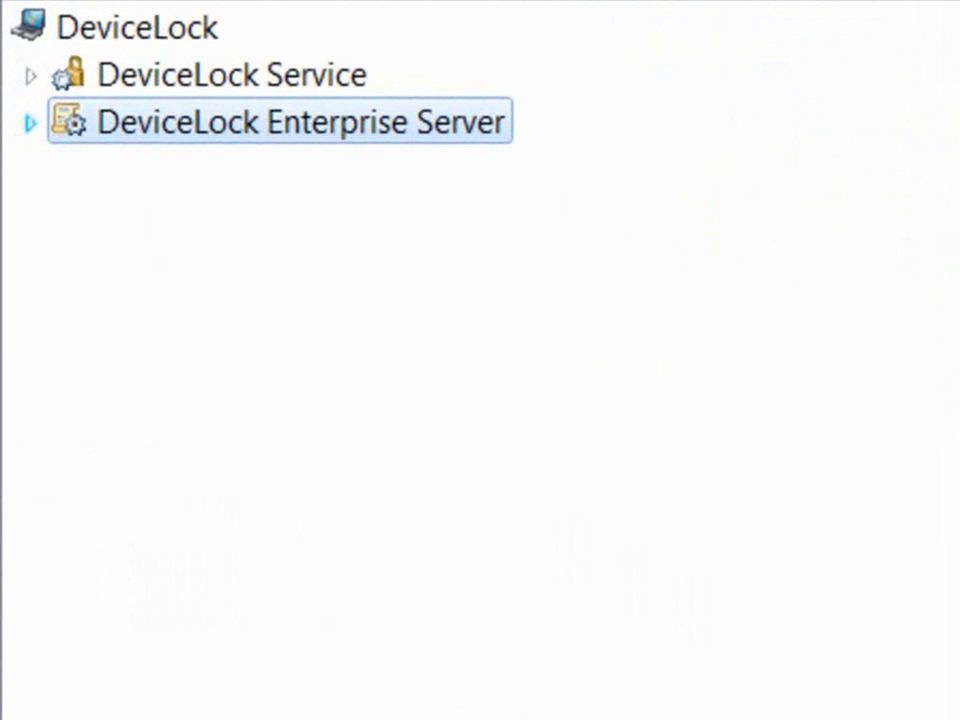
Step: Expand Enterprise Server > Reports, then the Audit Log and Shadow Log report categories
click(30, 123)
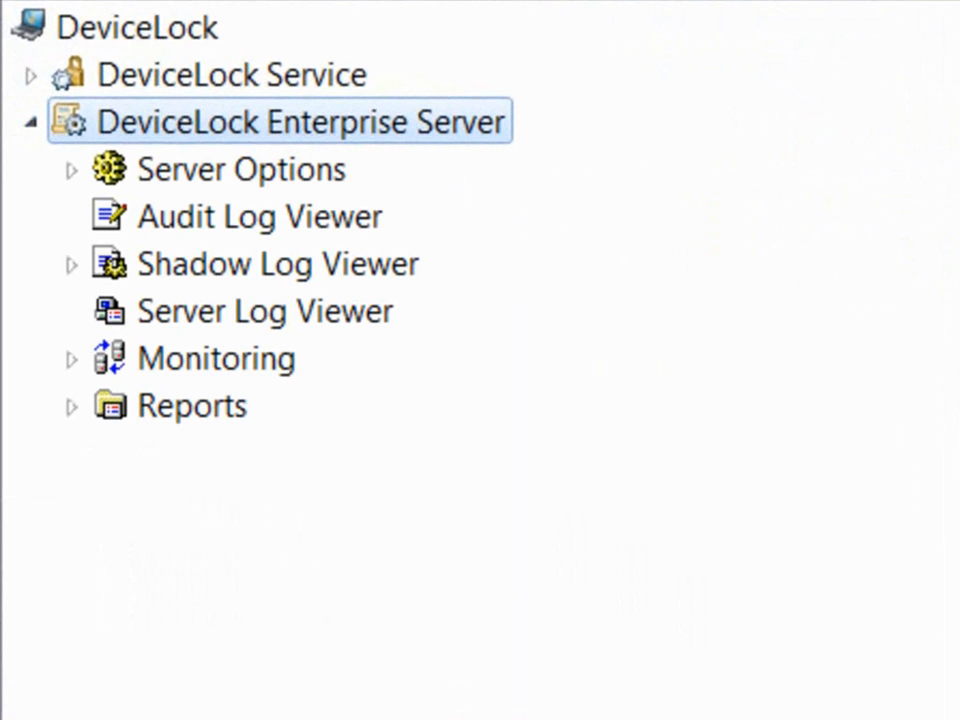
click(190, 406)
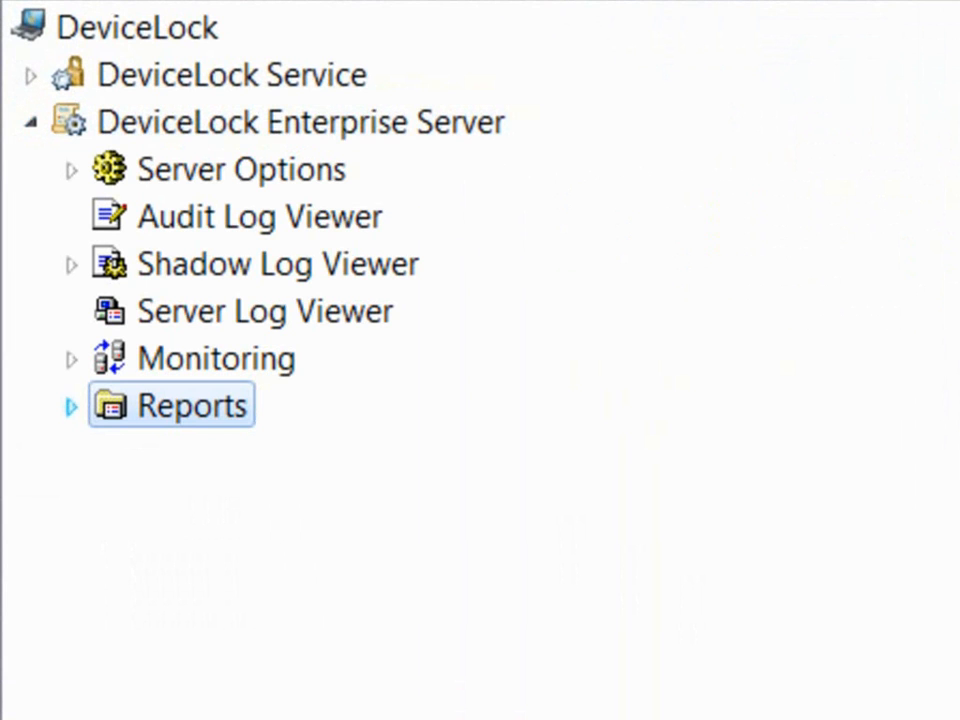
click(71, 406)
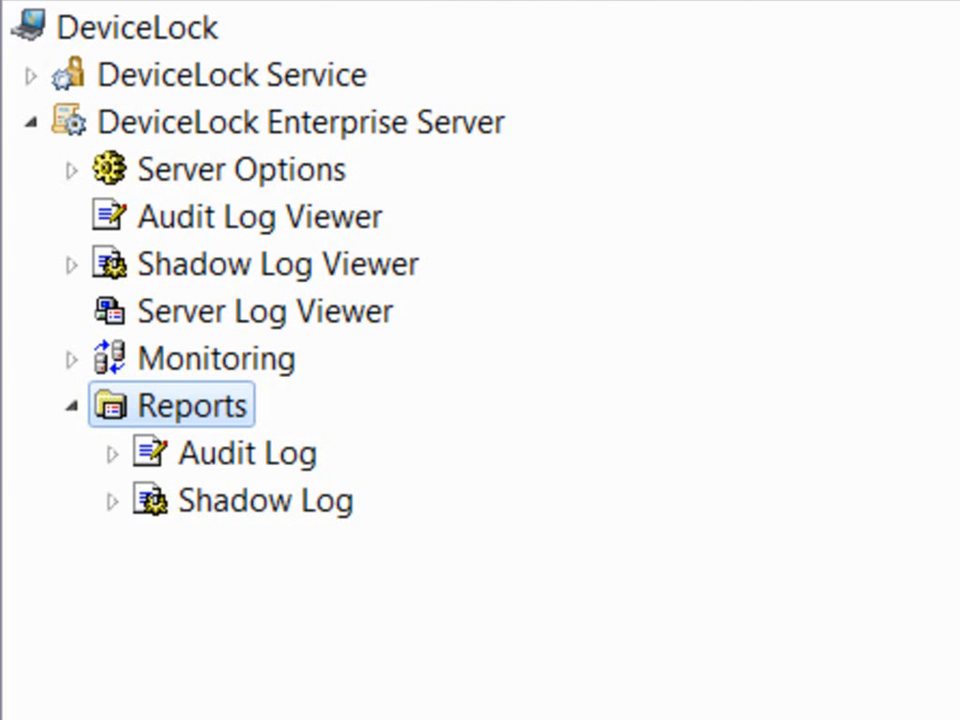
click(247, 453)
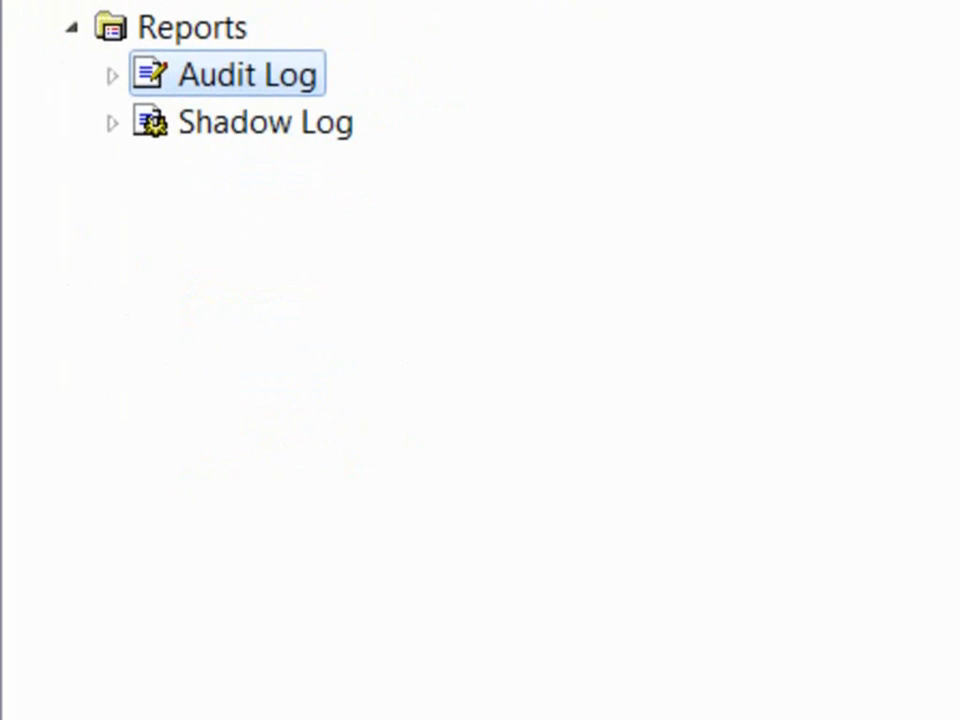
click(112, 75)
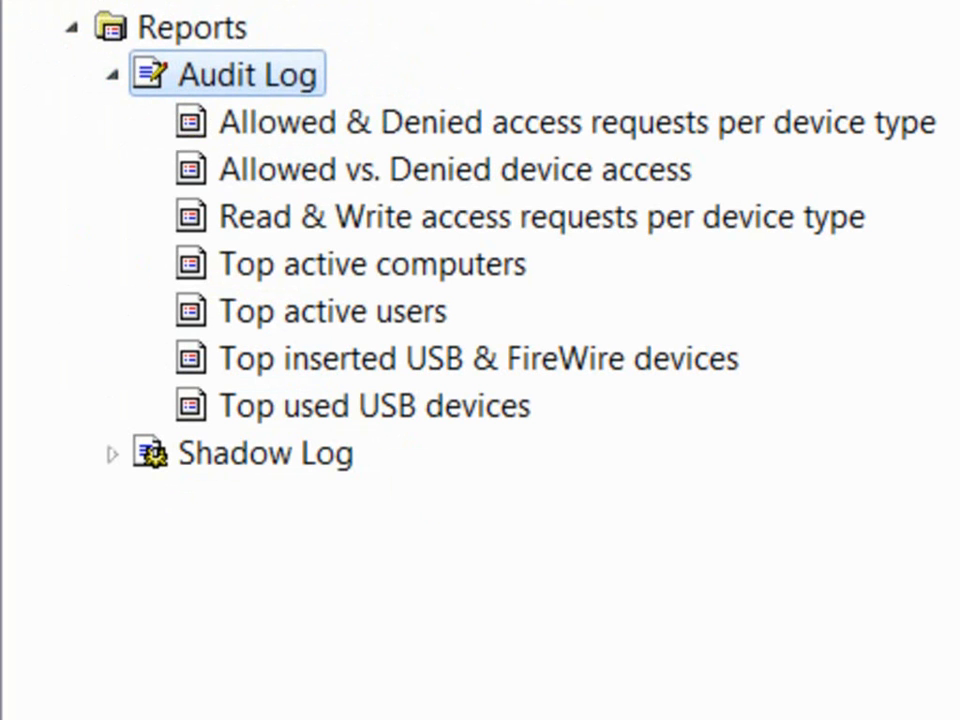
click(265, 453)
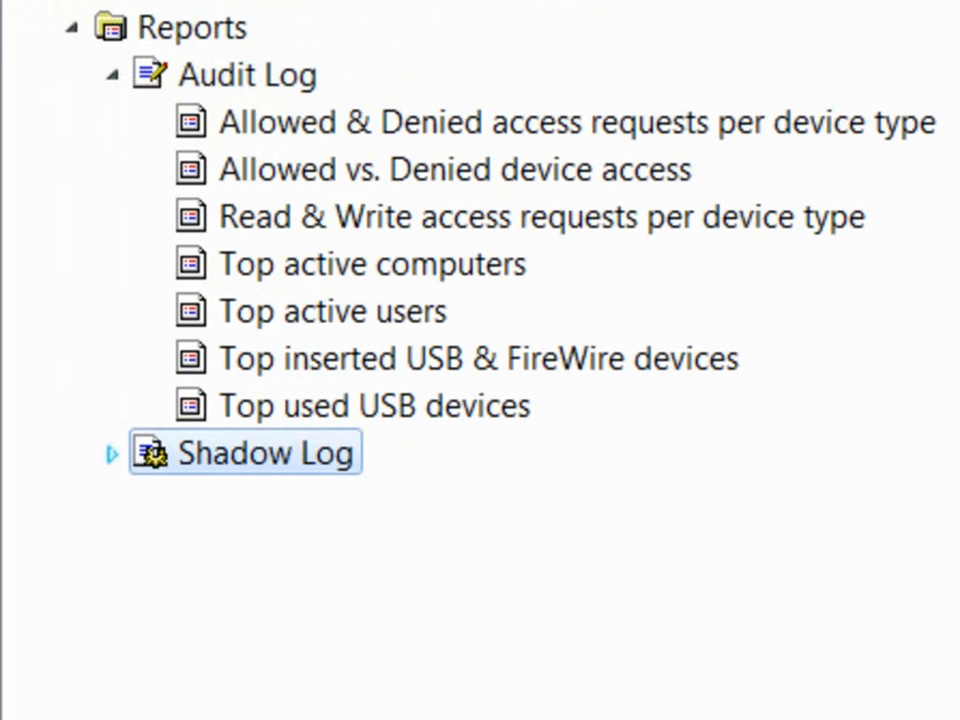
click(112, 454)
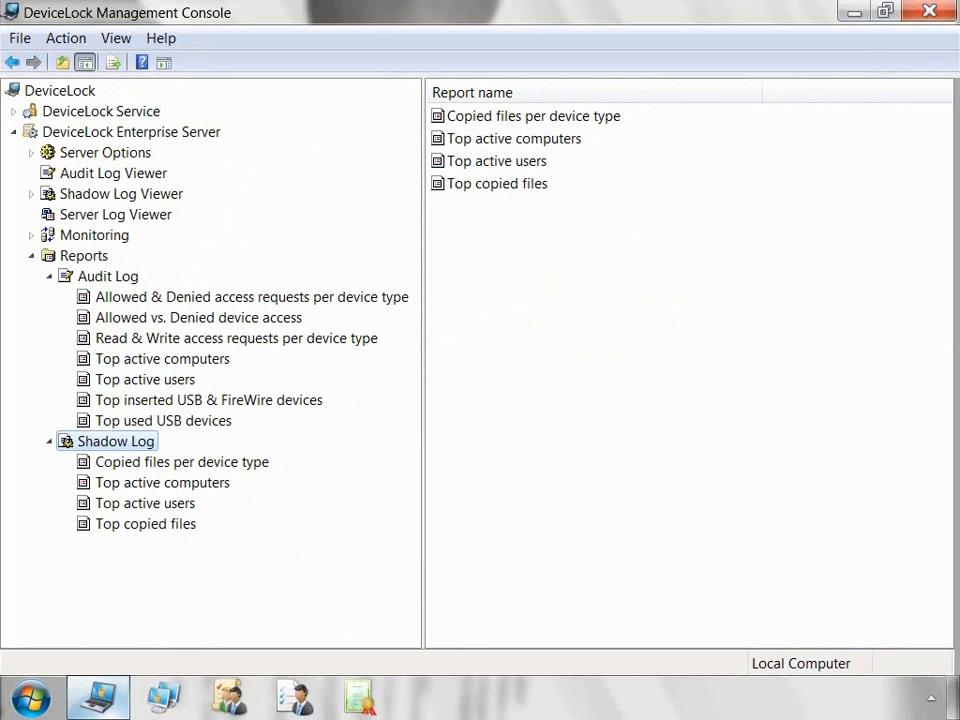
right_click(85, 256)
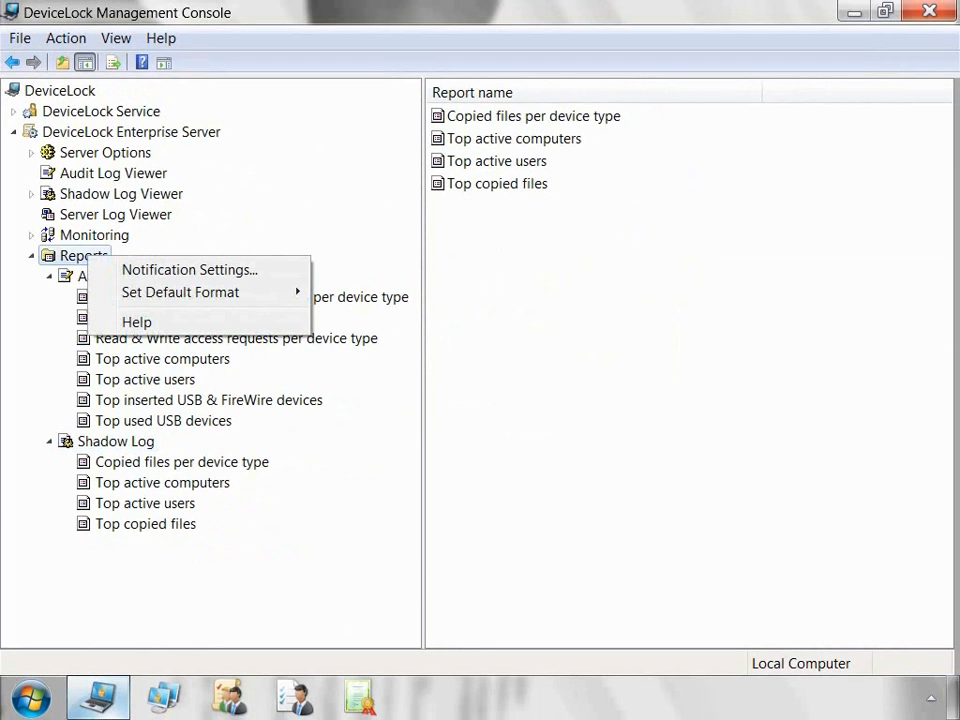
click(190, 270)
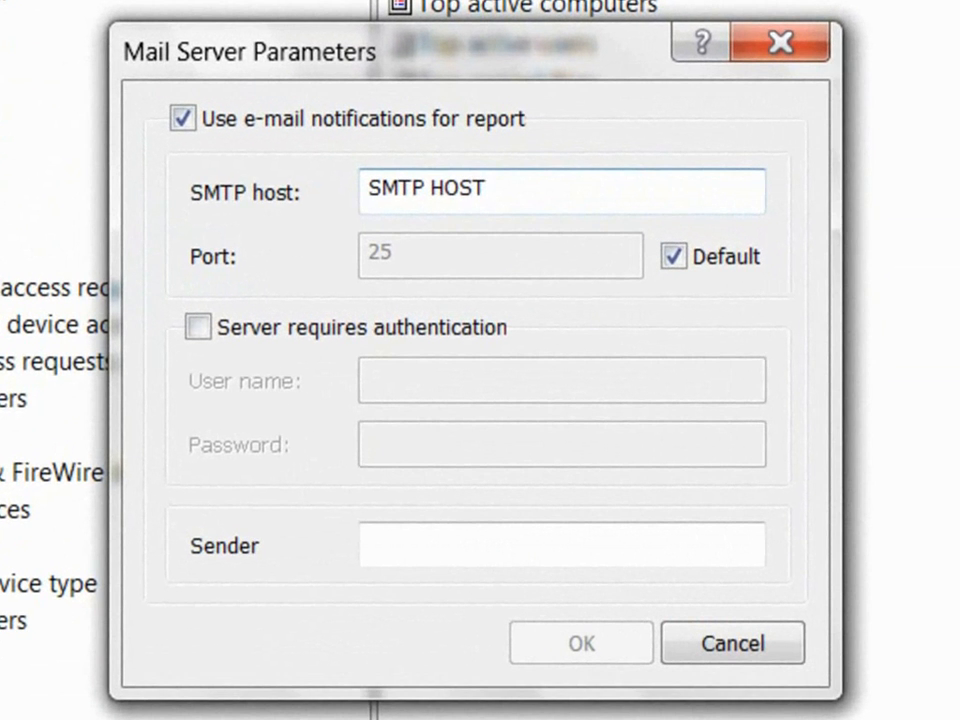
drag(488, 188, 367, 188)
click(198, 327)
click(562, 381)
click(562, 445)
click(562, 545)
click(733, 643)
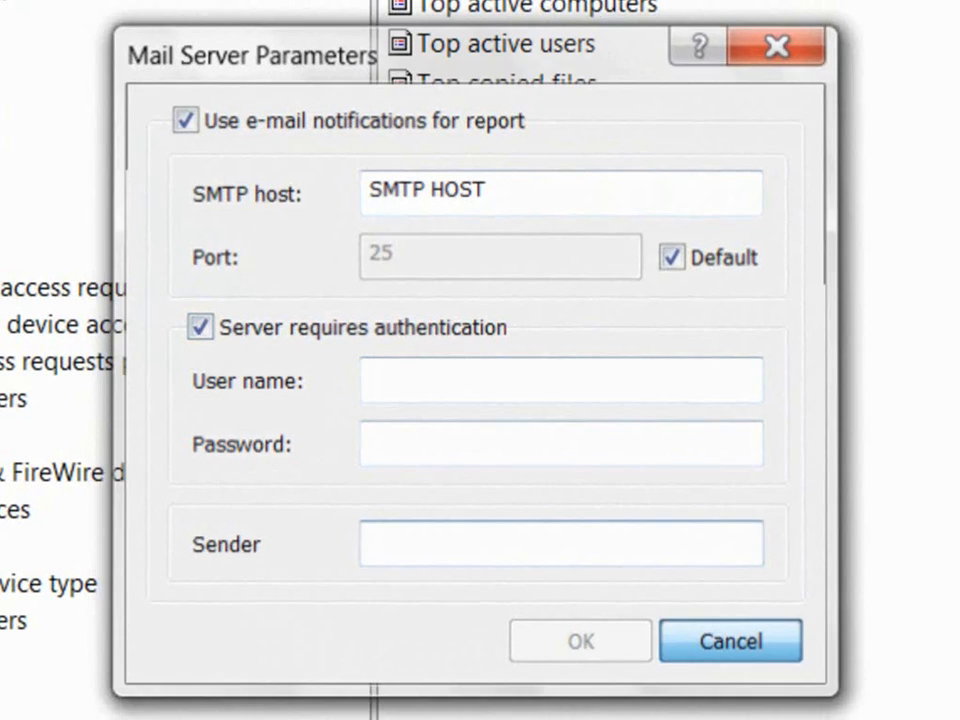
right_click(6, 257)
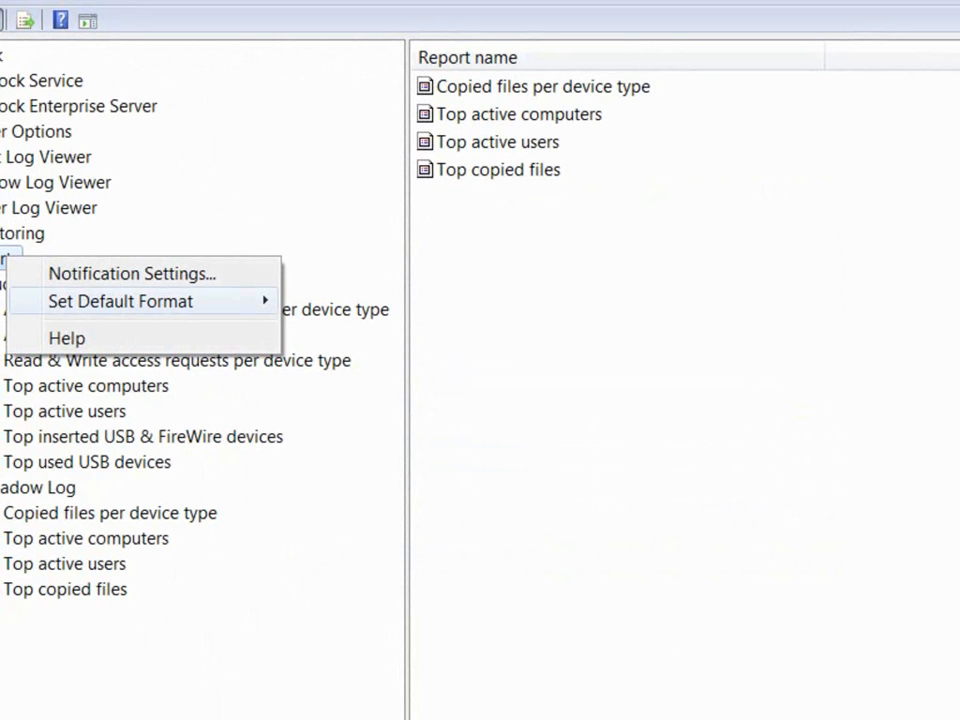
mouse_move(150, 301)
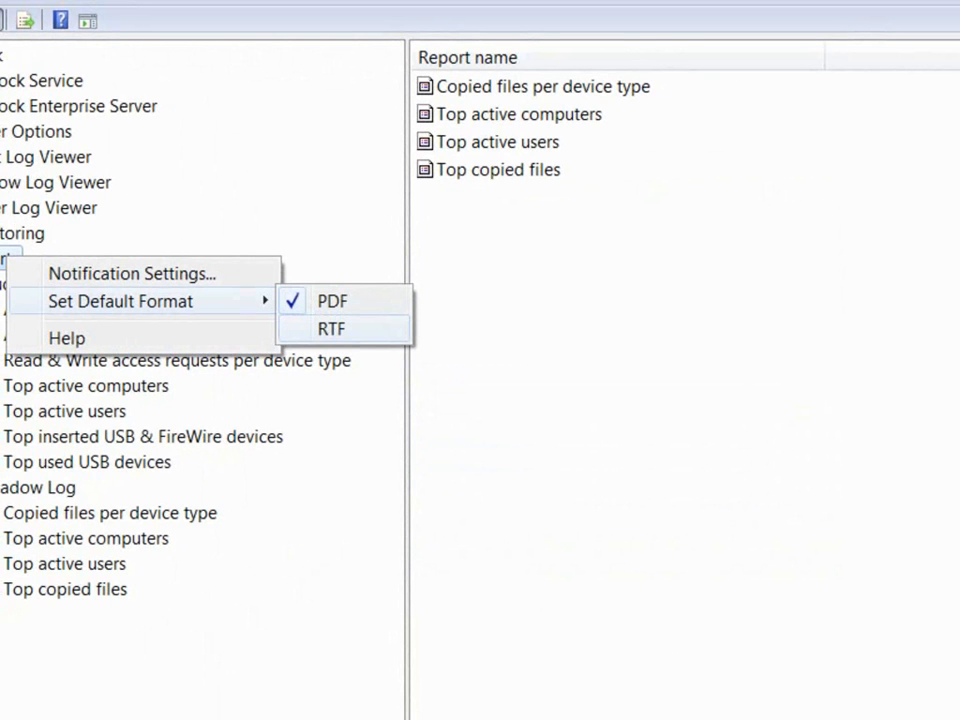
key(Escape)
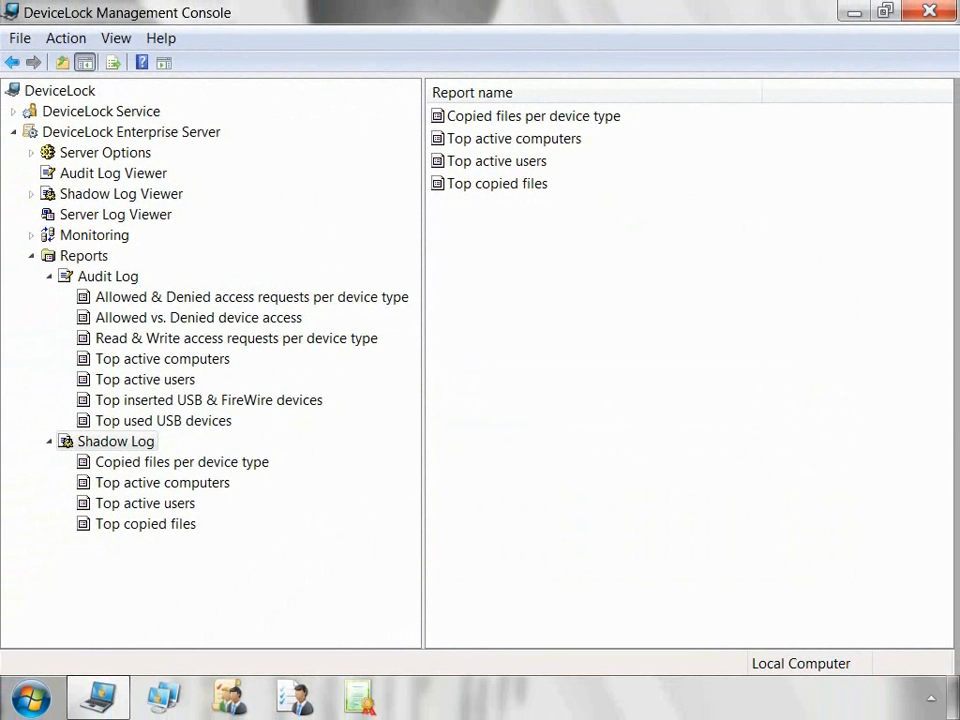
click(200, 420)
Step: Open new Top used USB devices report options, then cancel without generating
right_click(230, 422)
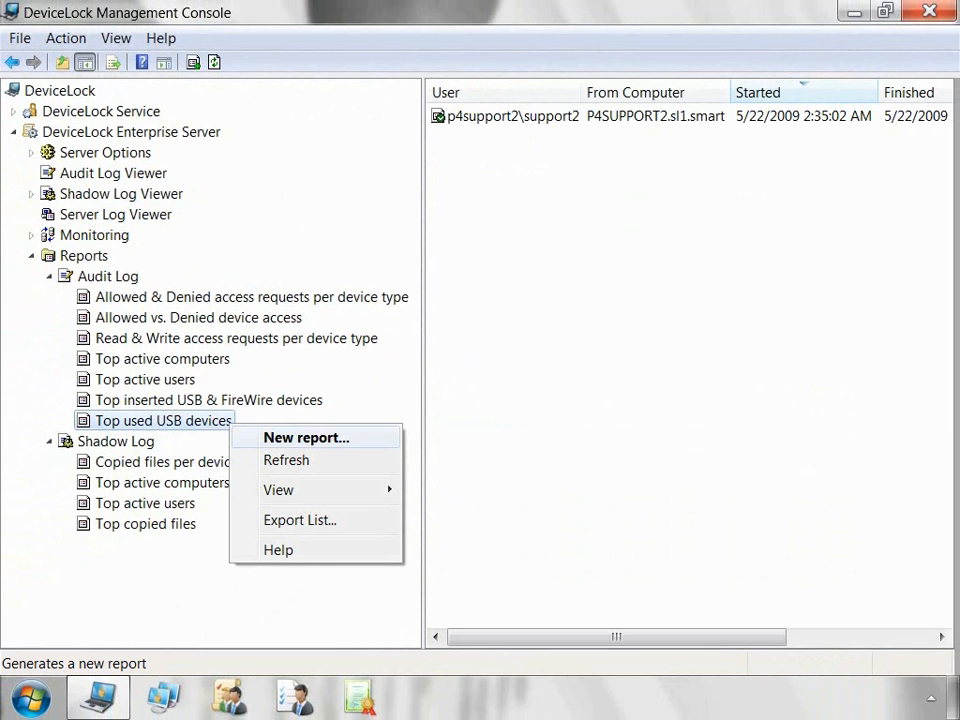
click(306, 438)
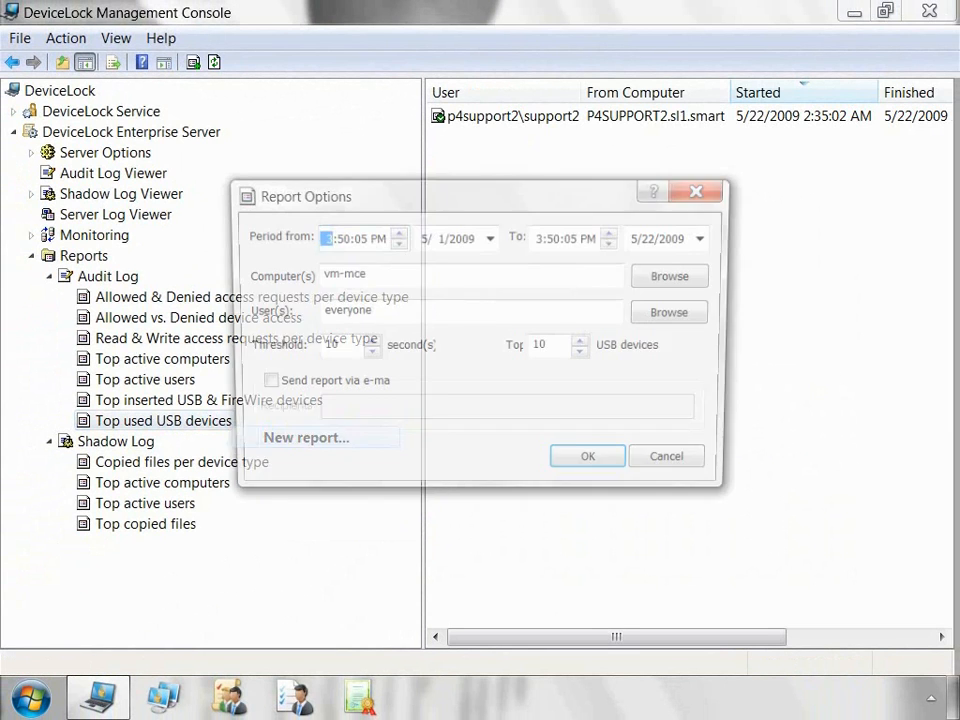
click(362, 274)
click(369, 311)
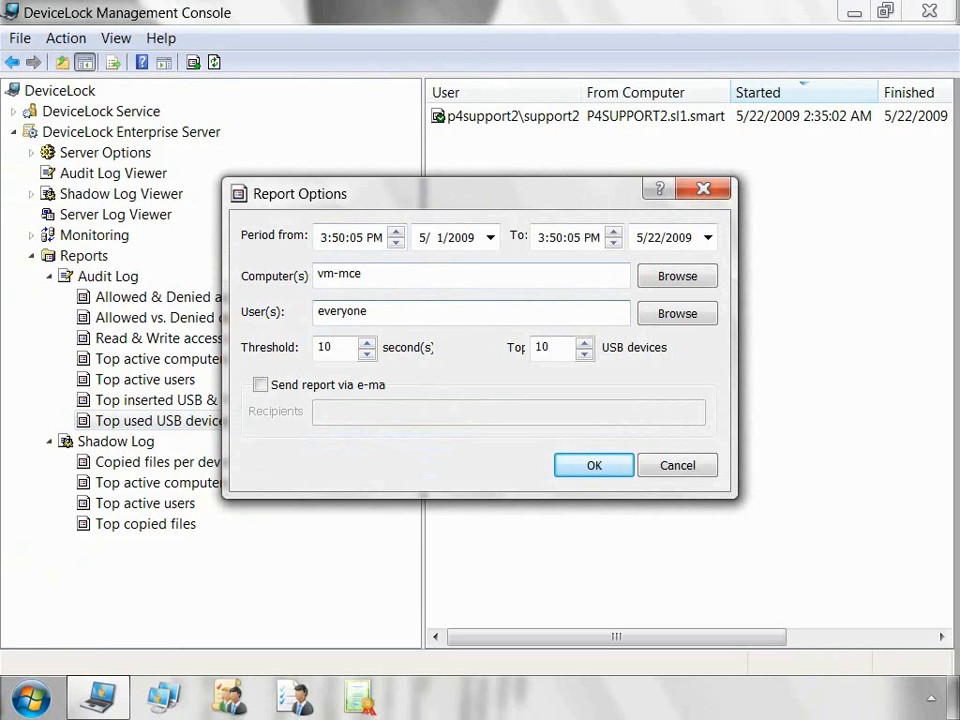
click(676, 465)
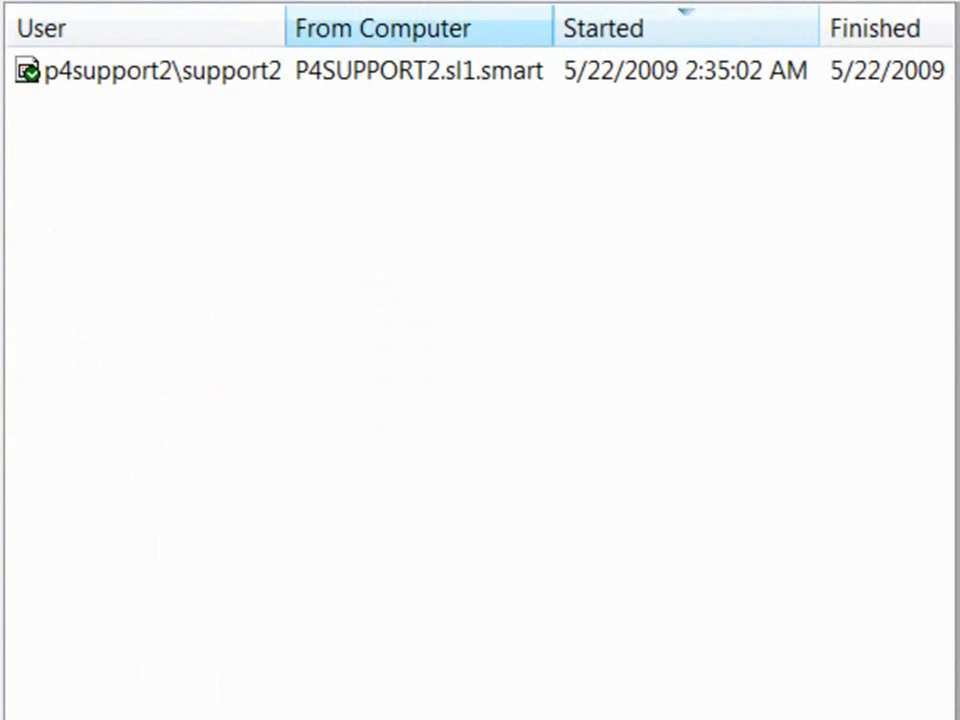
scroll(480, 360, right, 4)
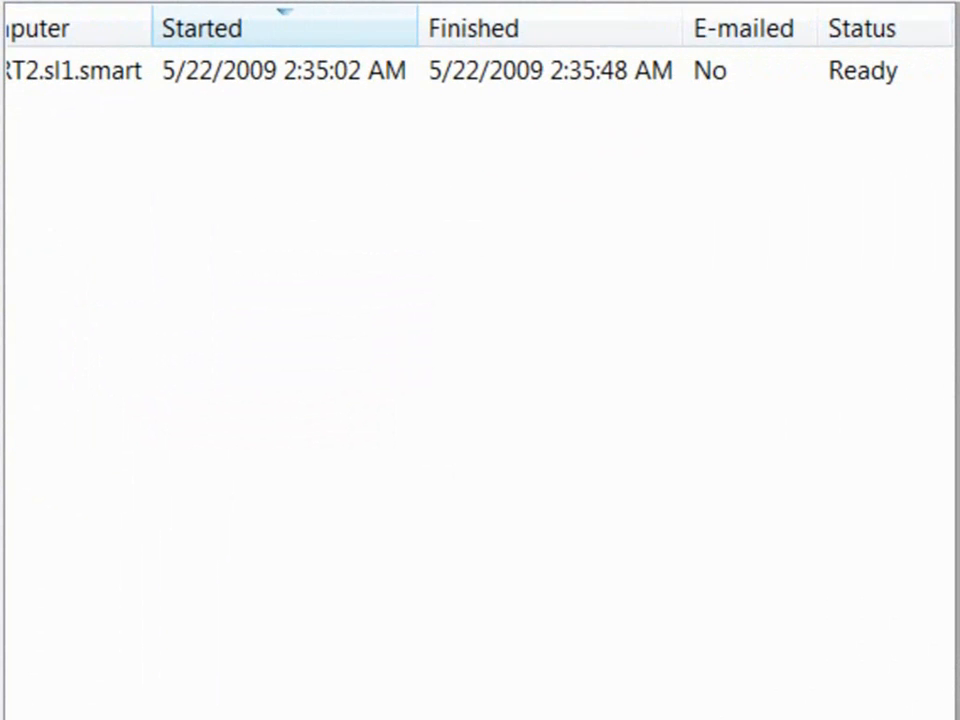
scroll(480, 360, left, 4)
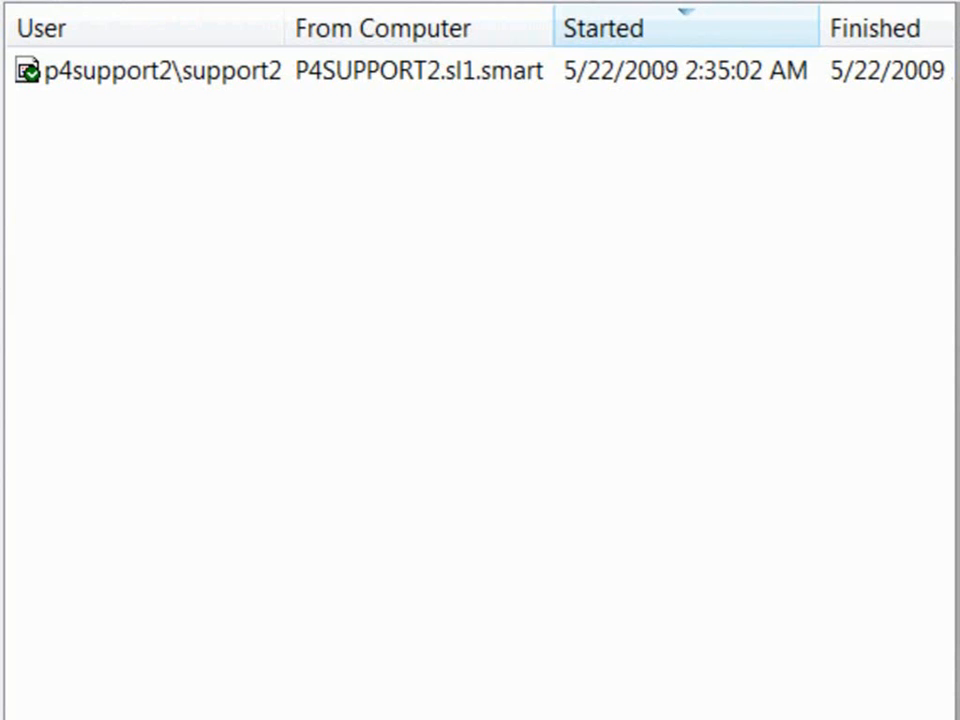
Step: Refresh the generated reports list and bring up the 5/22/2009 2:35:02 AM report's actions
right_click(201, 72)
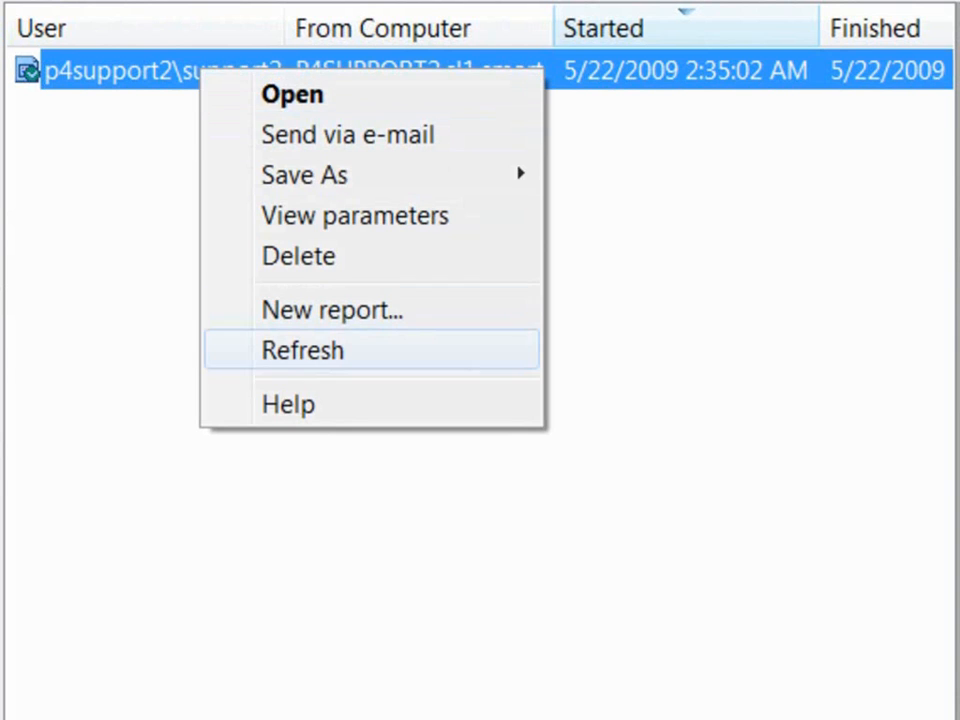
click(300, 350)
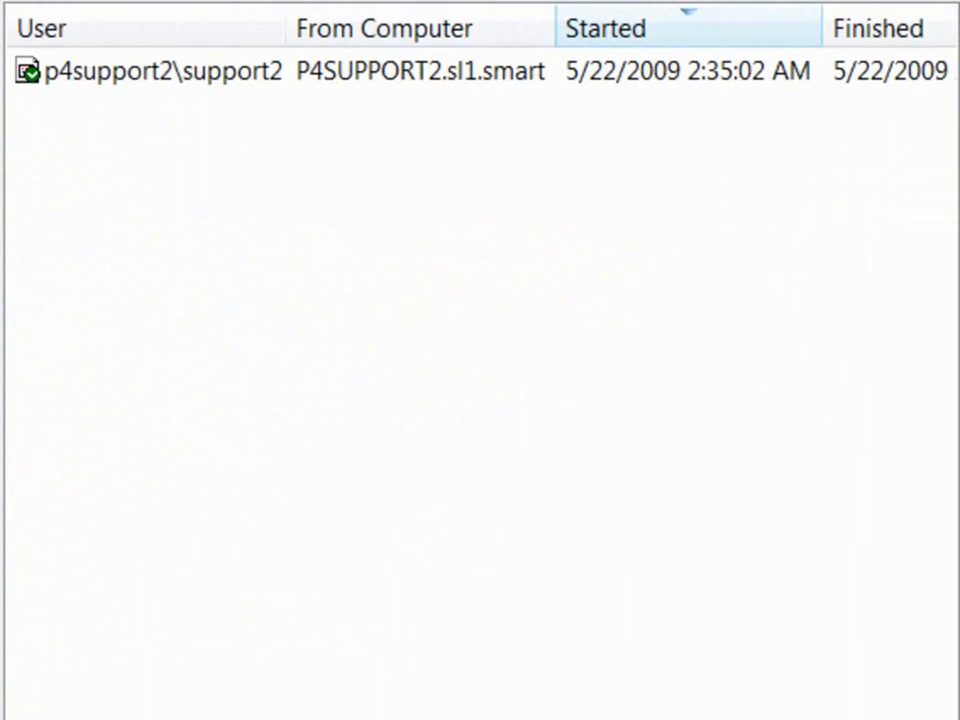
right_click(209, 84)
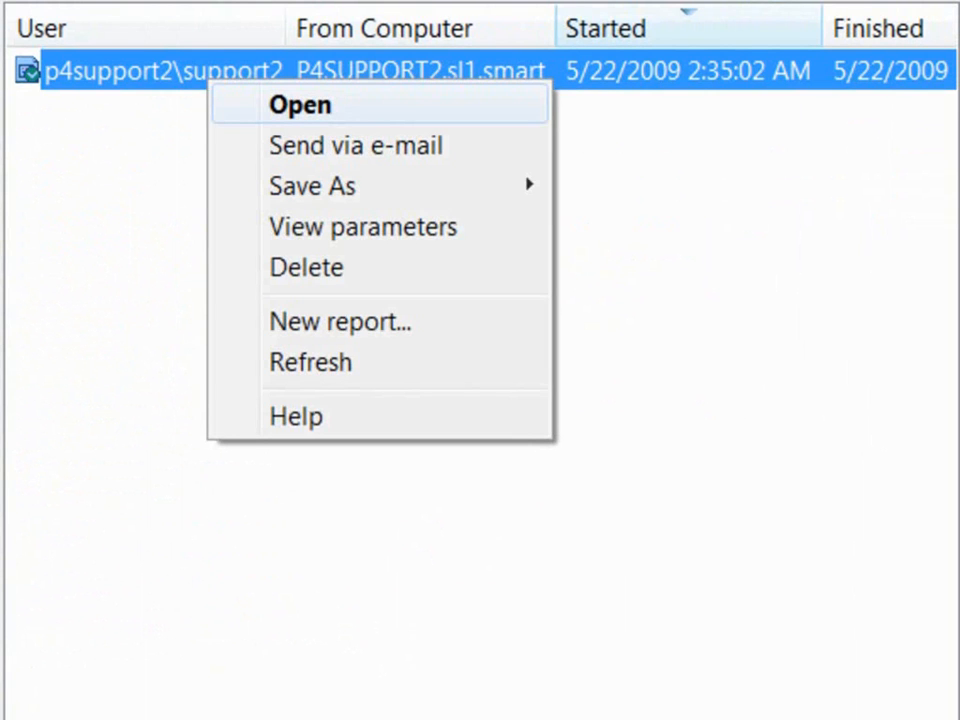
click(160, 200)
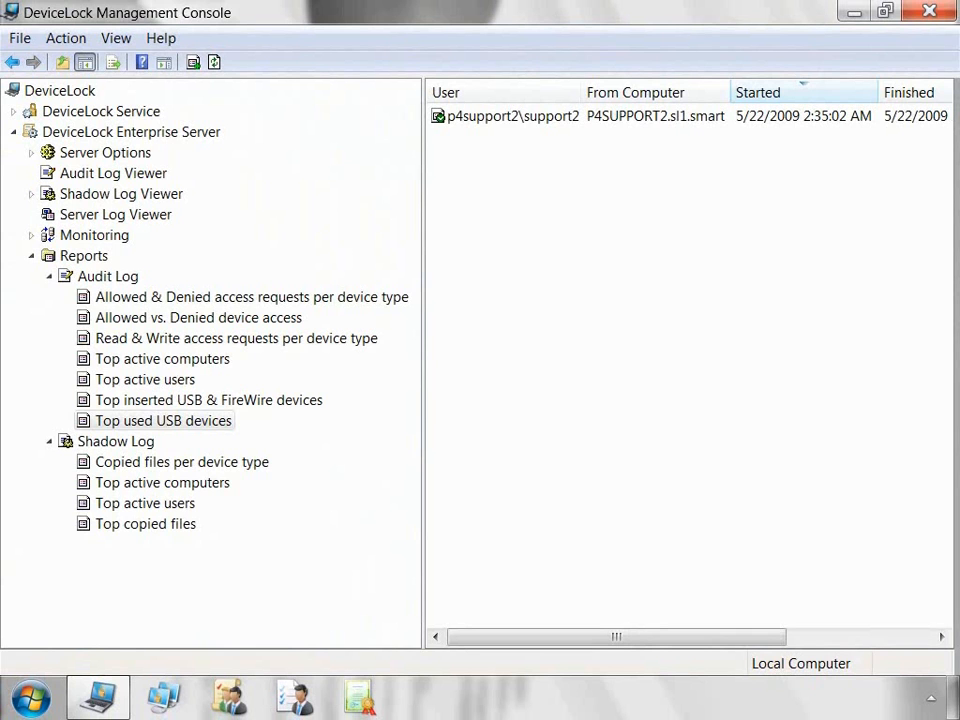
right_click(550, 116)
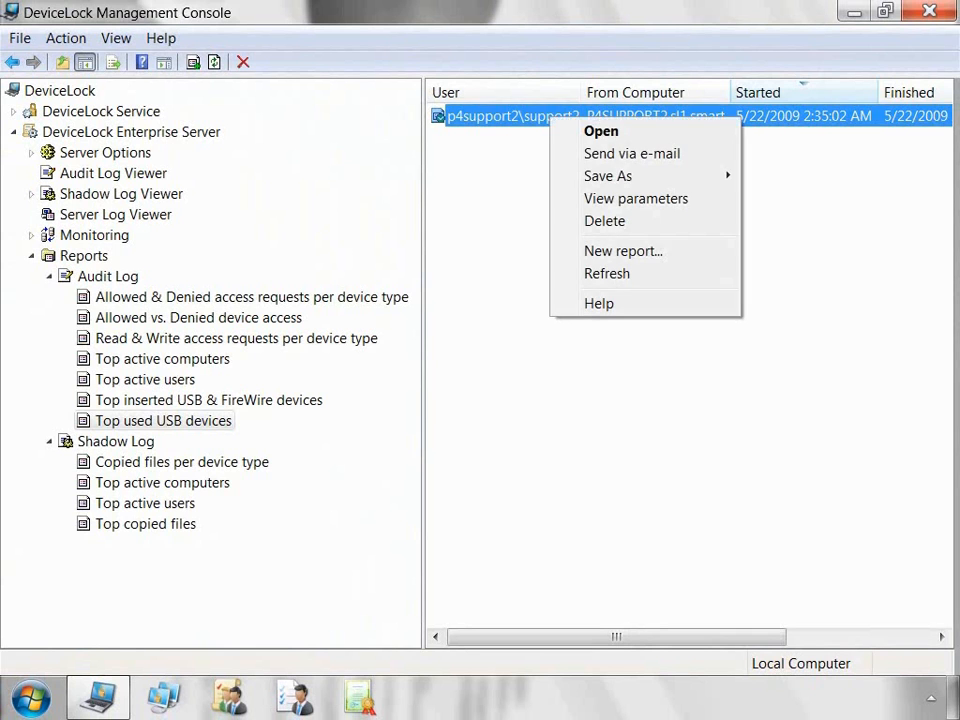
click(636, 198)
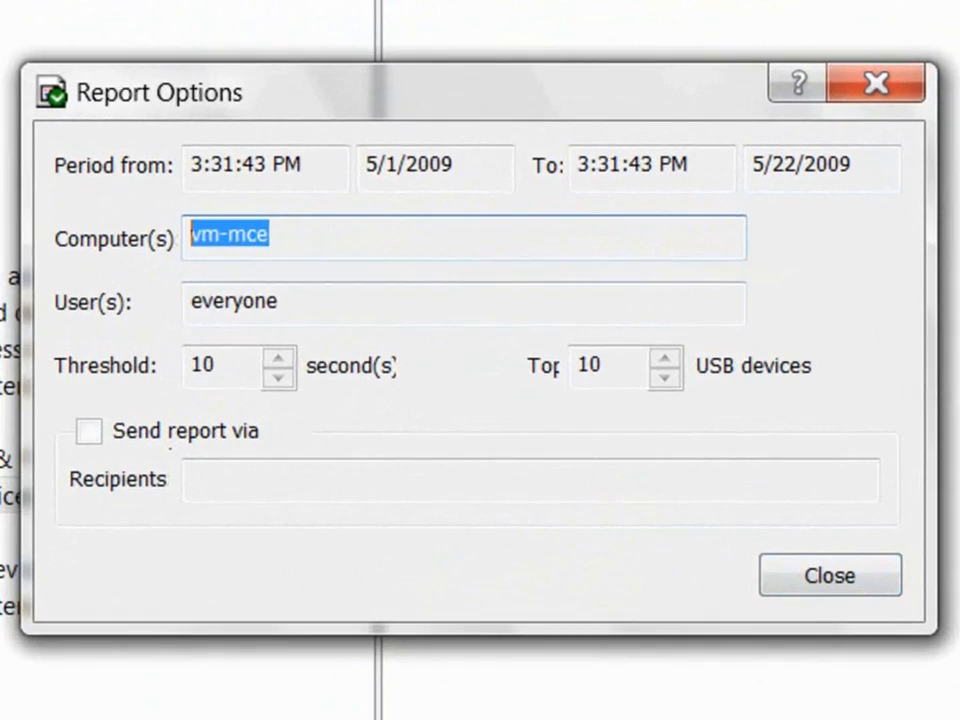
key(Tab)
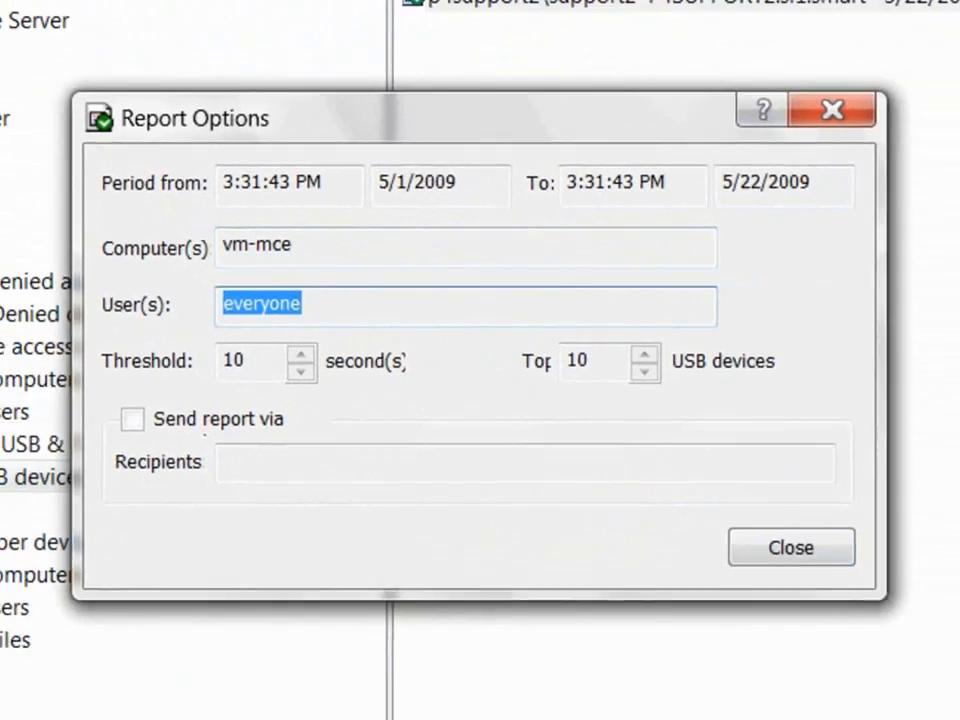
click(791, 547)
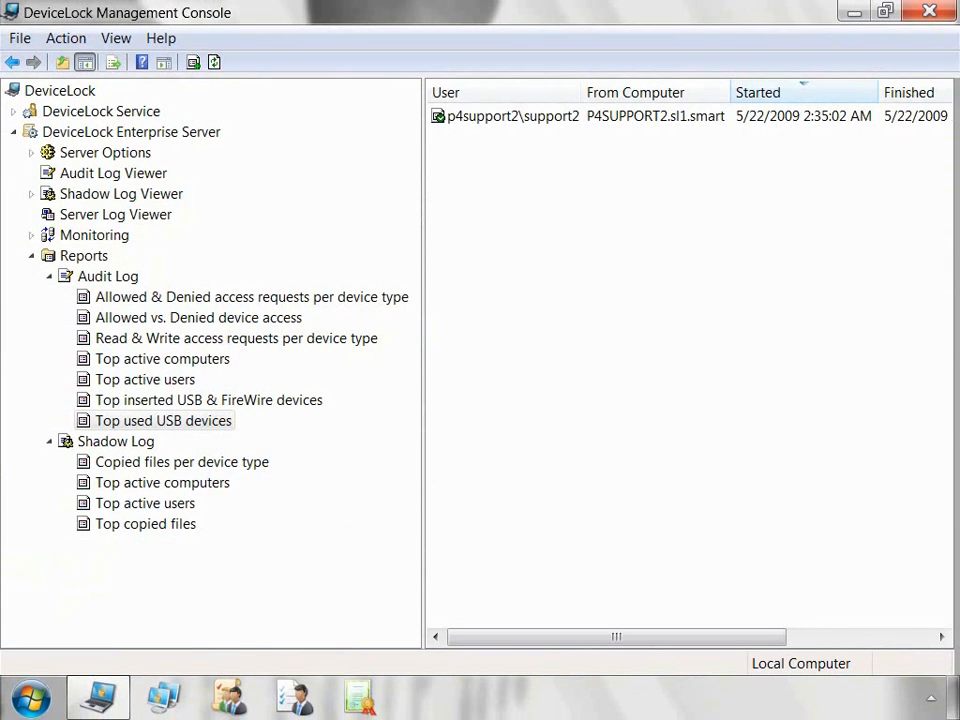
Step: Save the Top used USB devices report as an RTF file in the DeviceLock folder
right_click(508, 116)
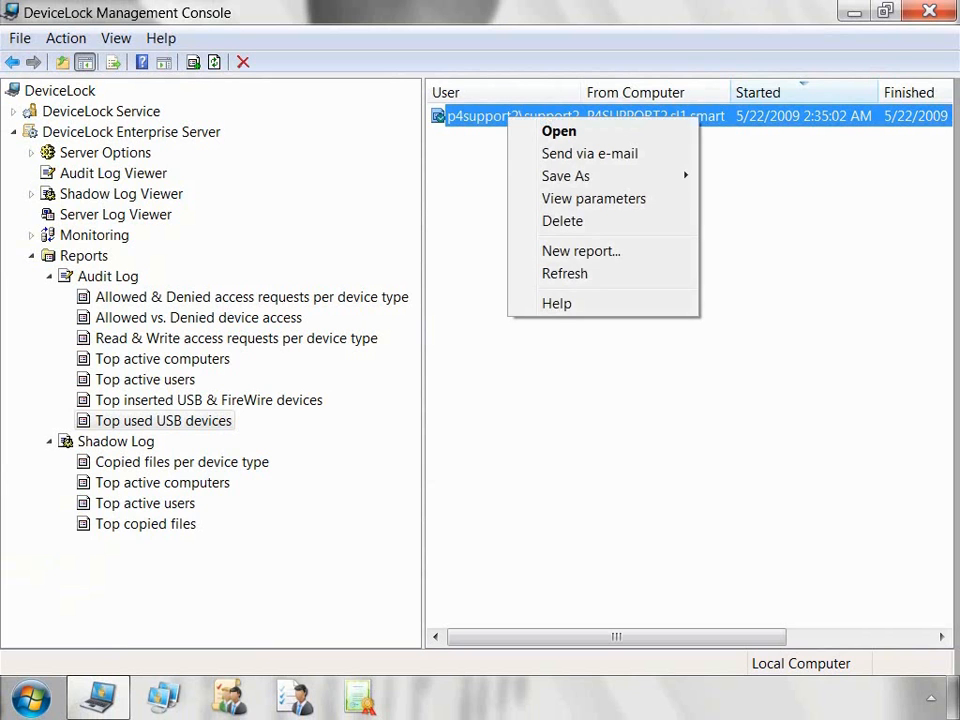
mouse_move(566, 176)
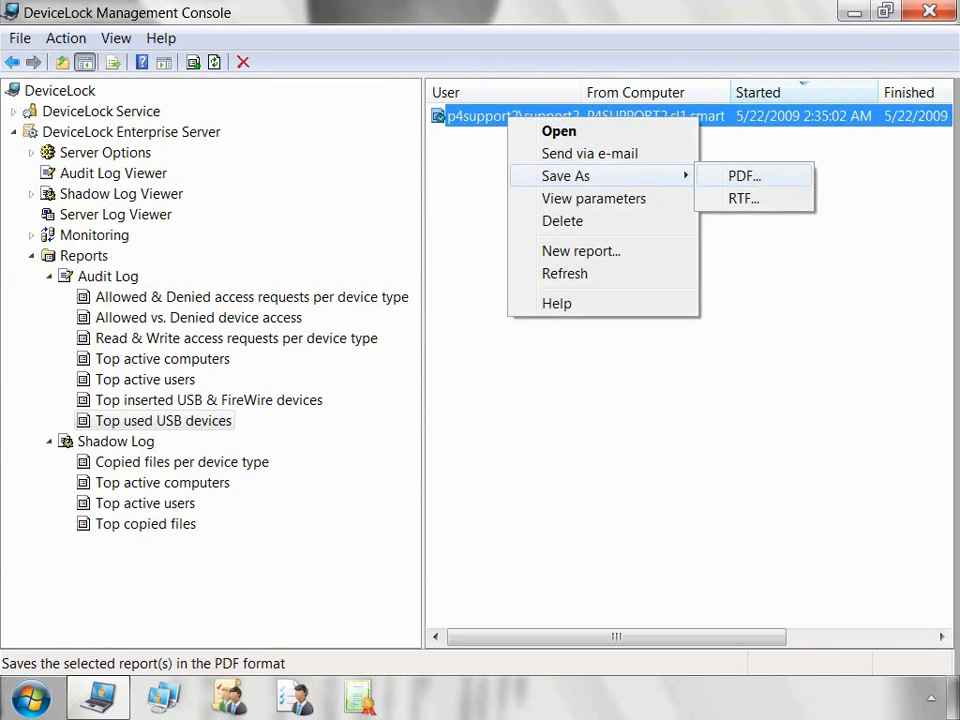
click(743, 198)
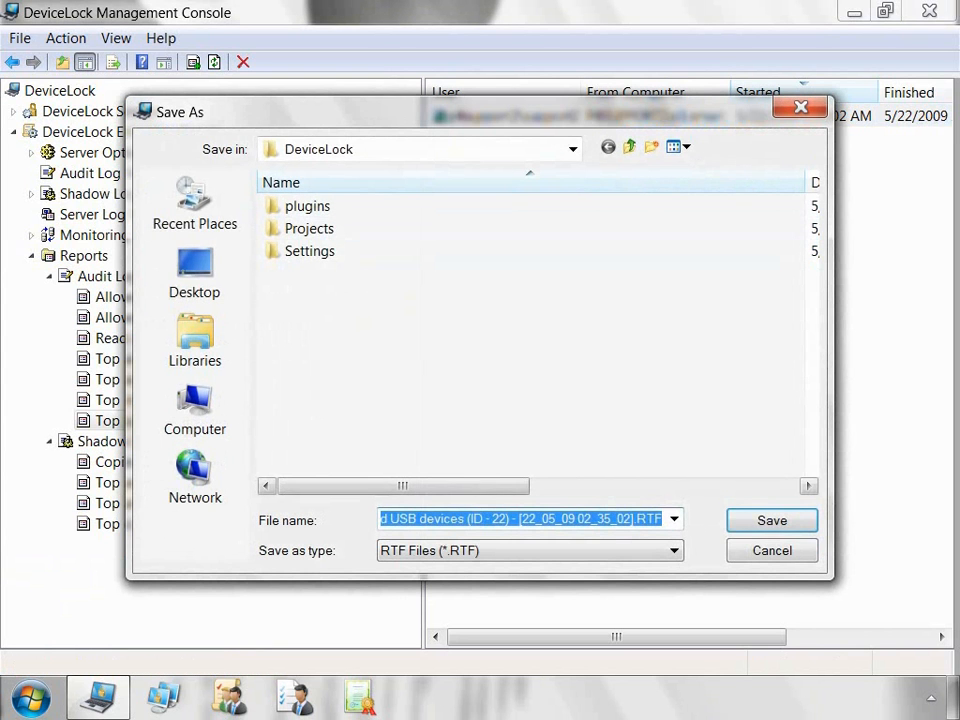
key(Return)
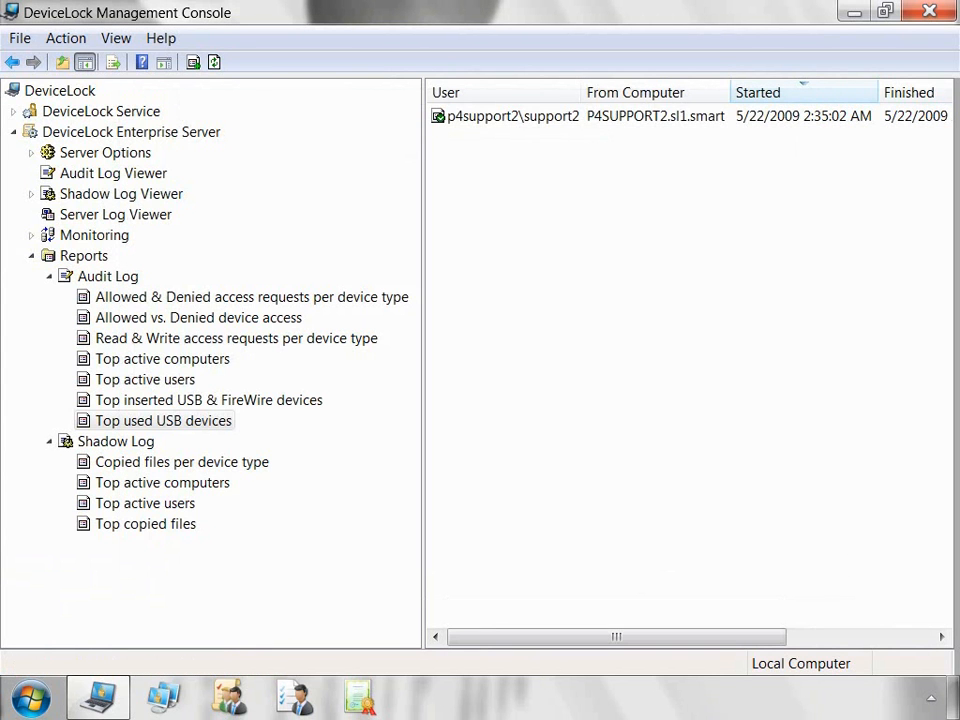
Step: Open the report's Send via e-mail dialog and close it without sending
right_click(494, 116)
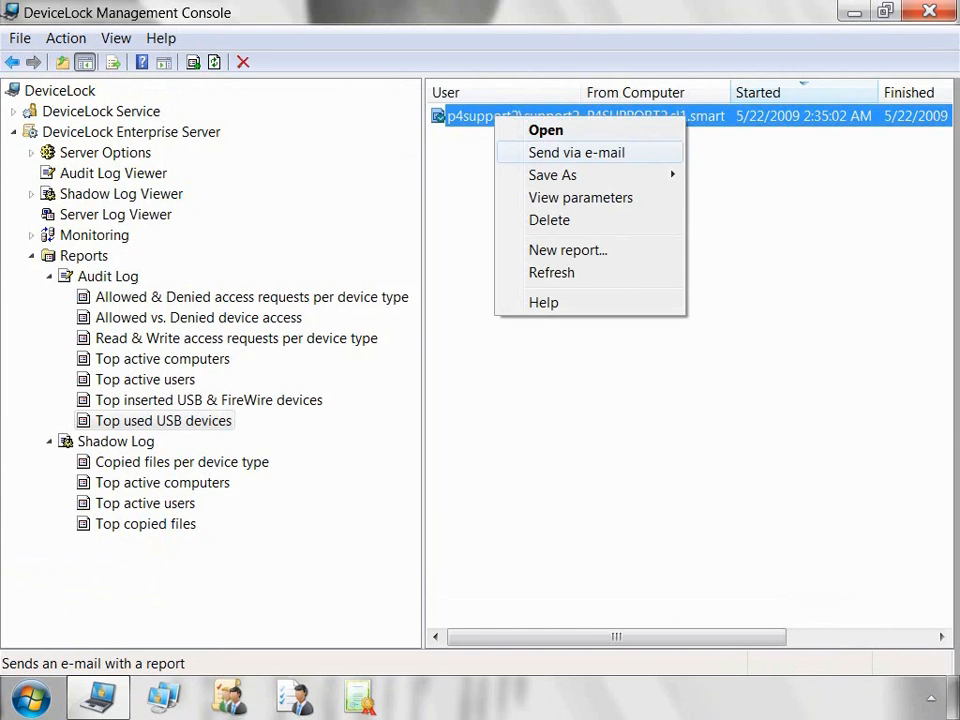
click(576, 152)
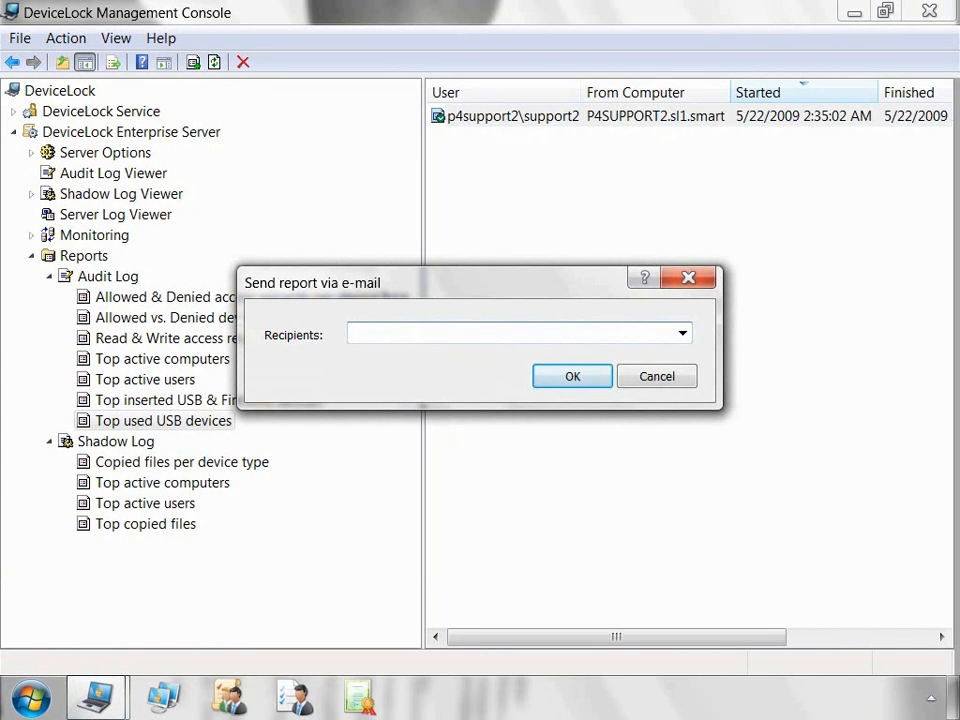
click(688, 278)
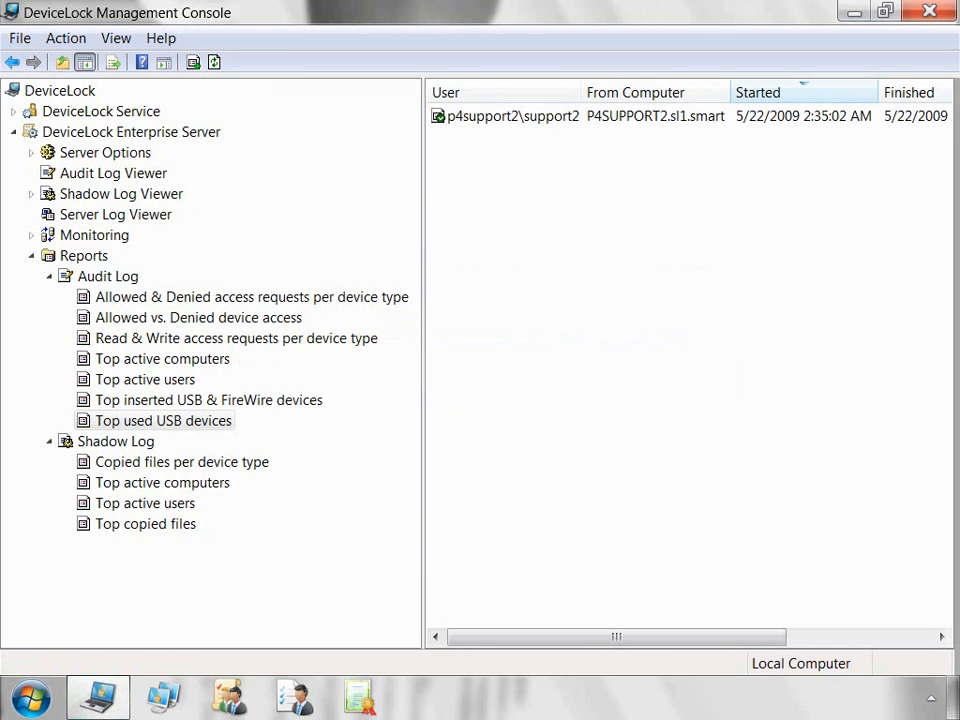
right_click(511, 116)
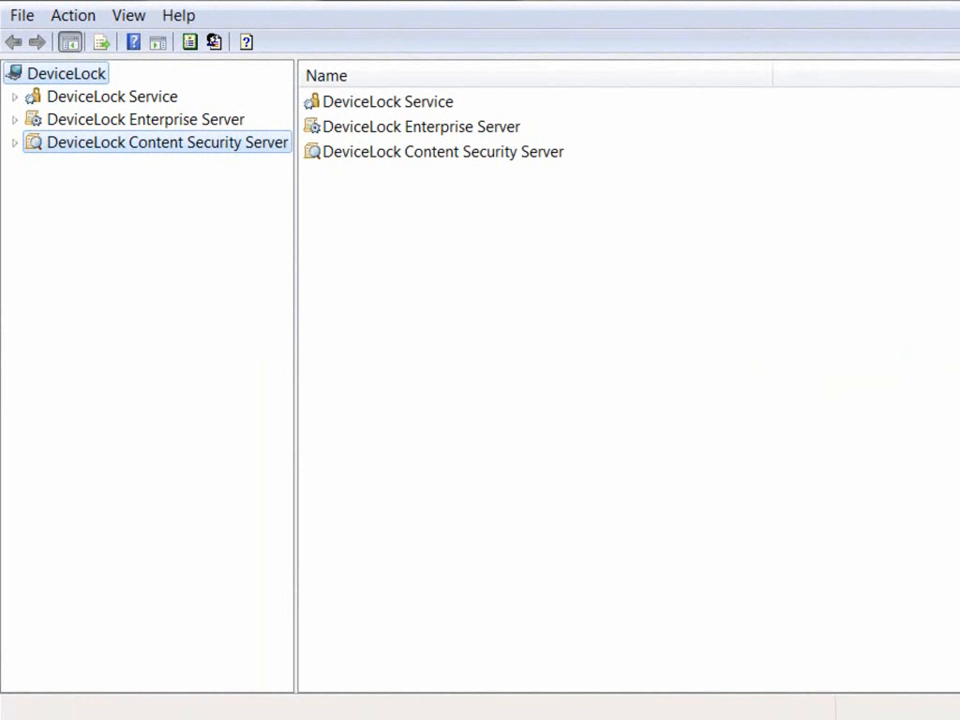
Step: Connect Content Security Server to the local computer, then expand it and Server Options
right_click(273, 145)
click(346, 162)
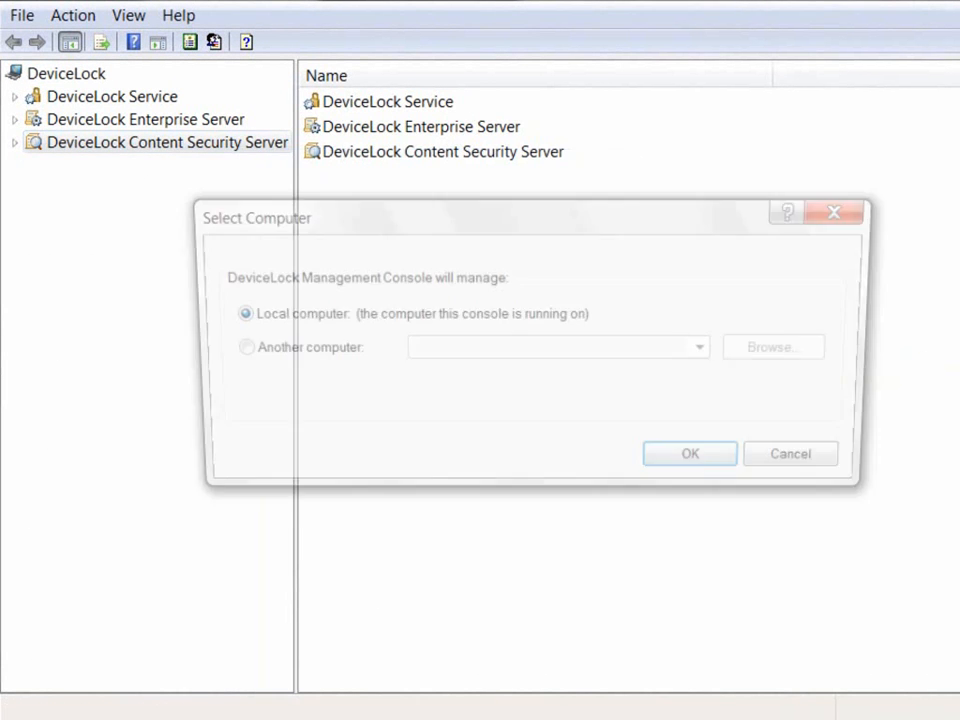
click(698, 462)
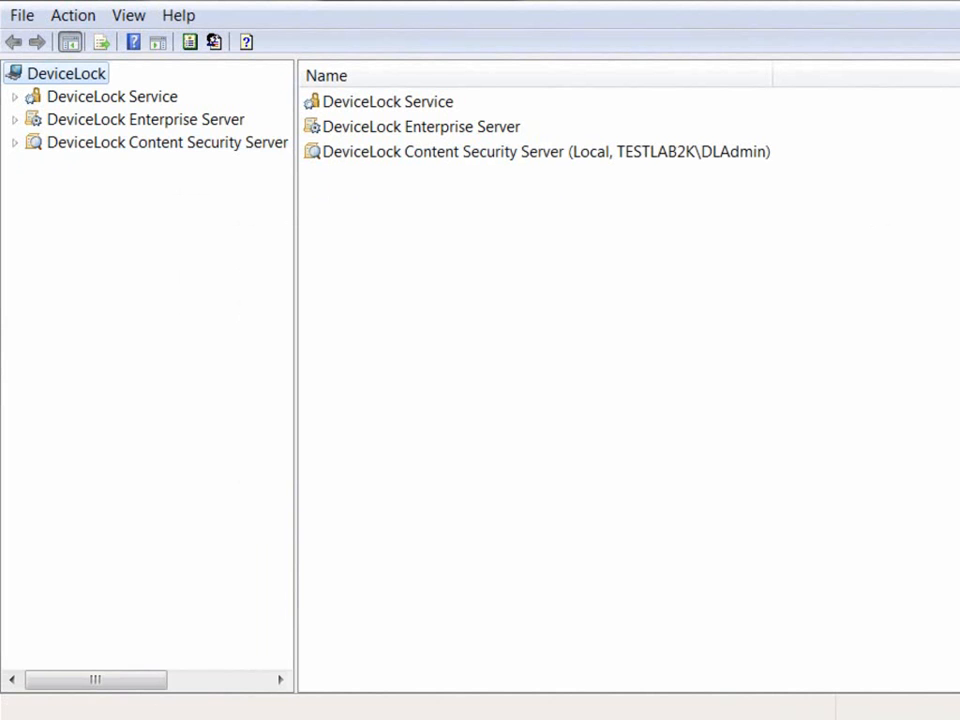
click(15, 143)
click(35, 166)
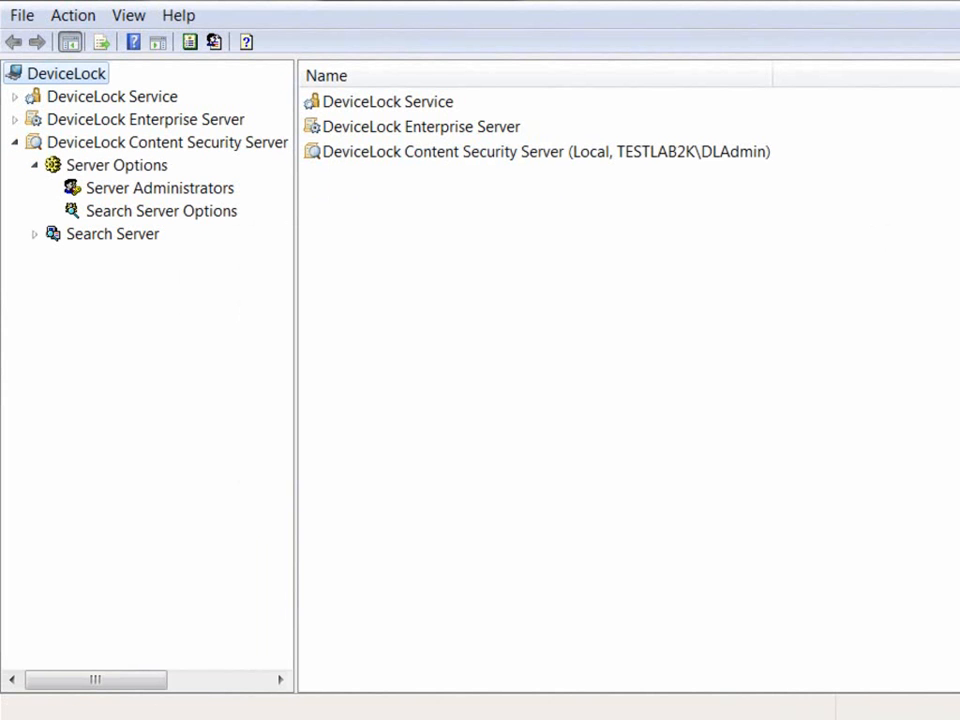
Step: Browse the Server Options and Search Server Options, then return to Server Options and select Server Administrators
click(116, 166)
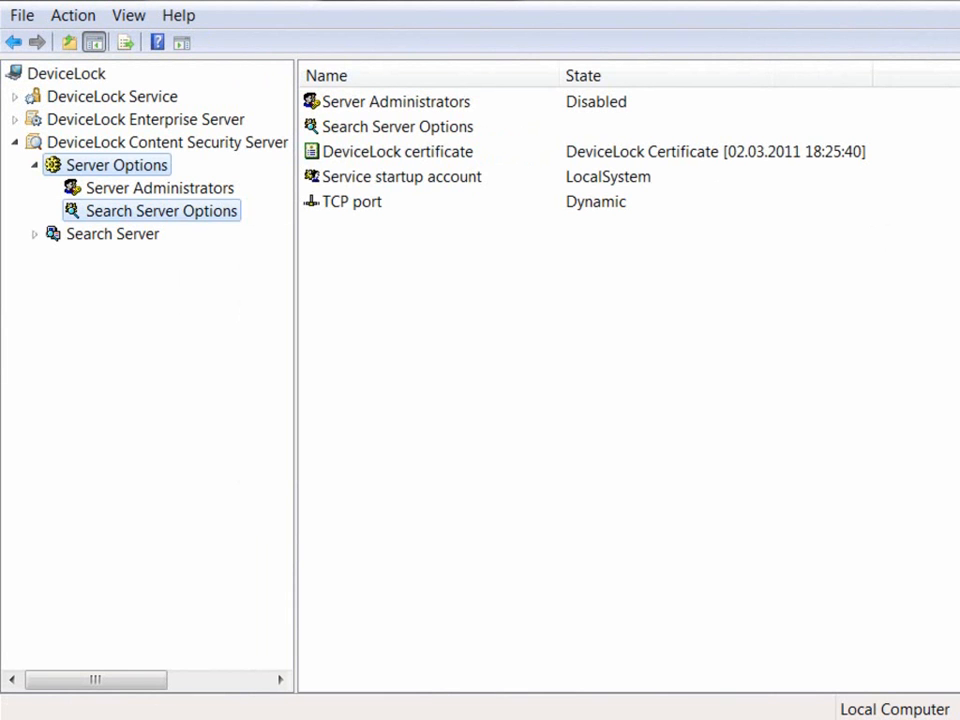
click(161, 211)
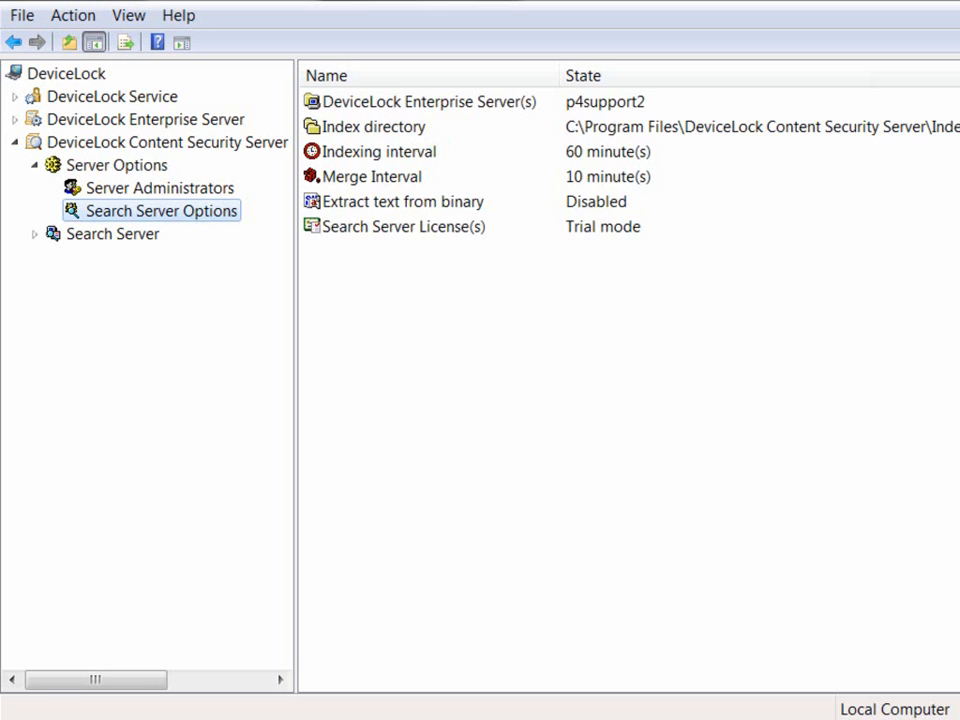
click(116, 165)
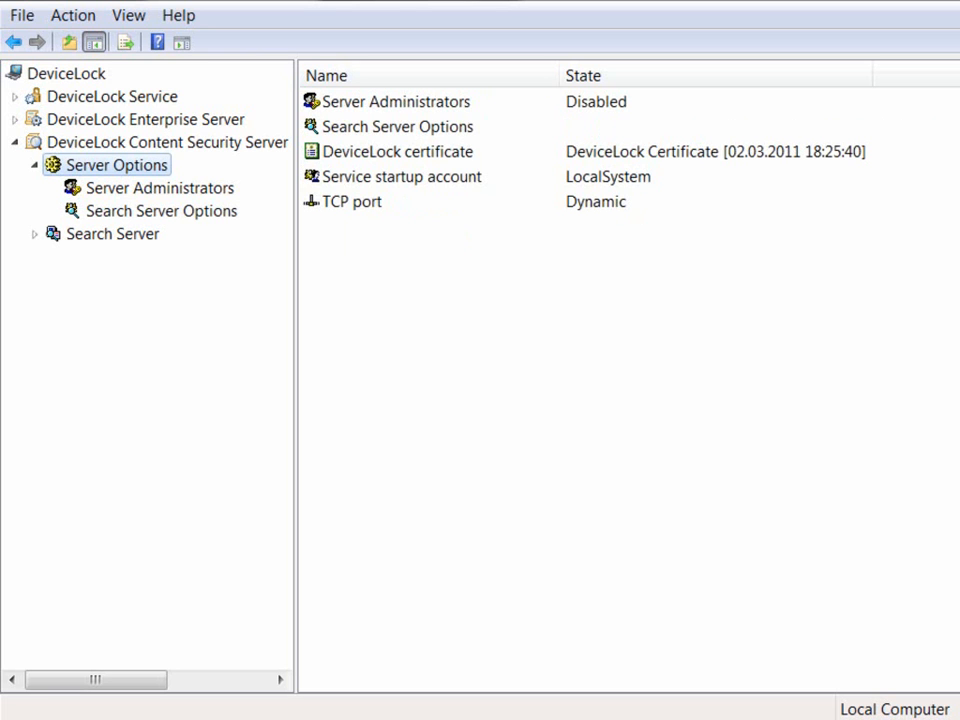
click(396, 102)
Step: Enable Server Administrators with default security turned off and the administrator account selected
right_click(734, 101)
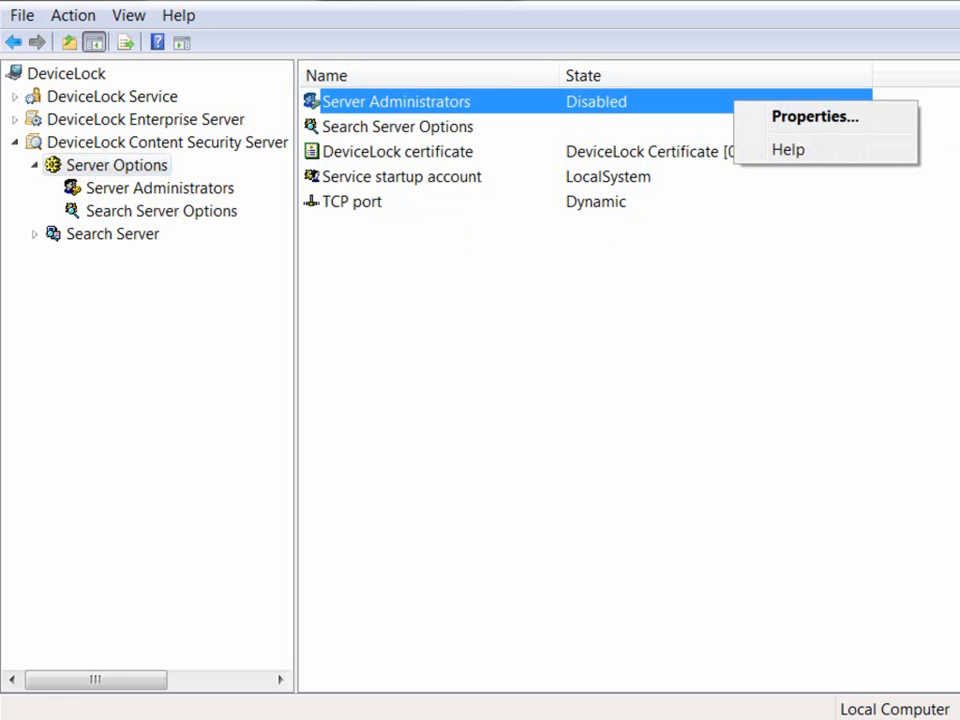
key(Return)
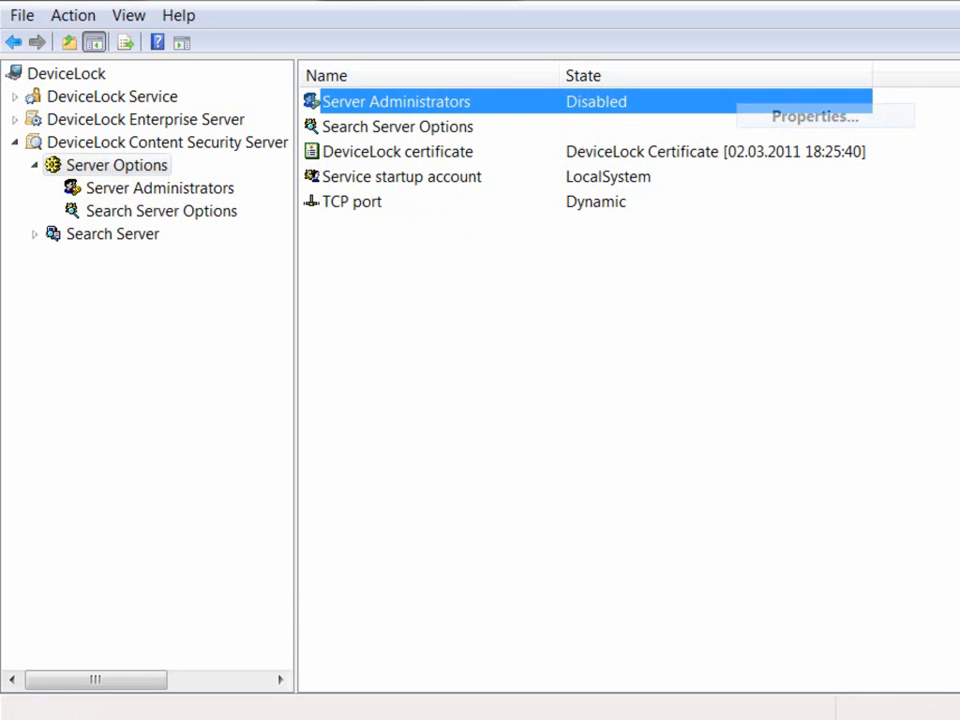
click(254, 142)
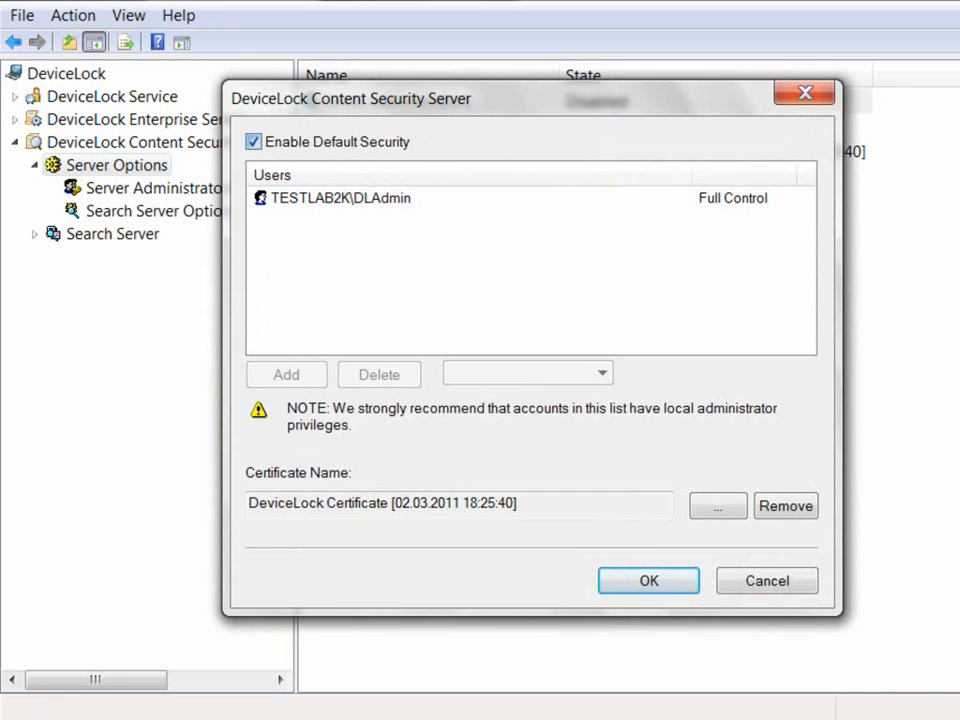
click(340, 198)
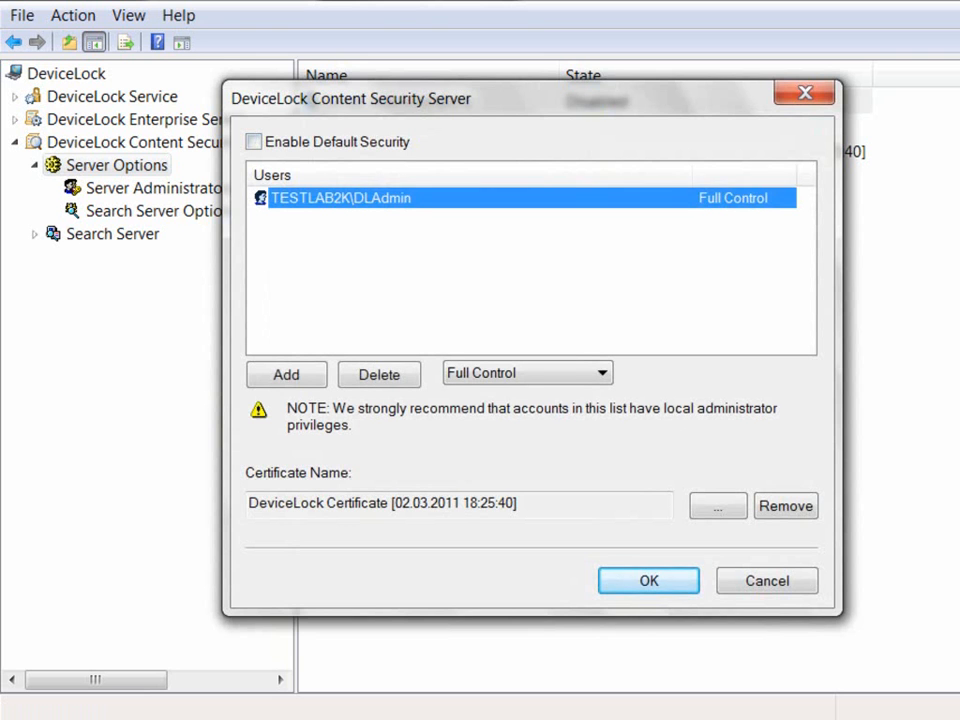
click(649, 581)
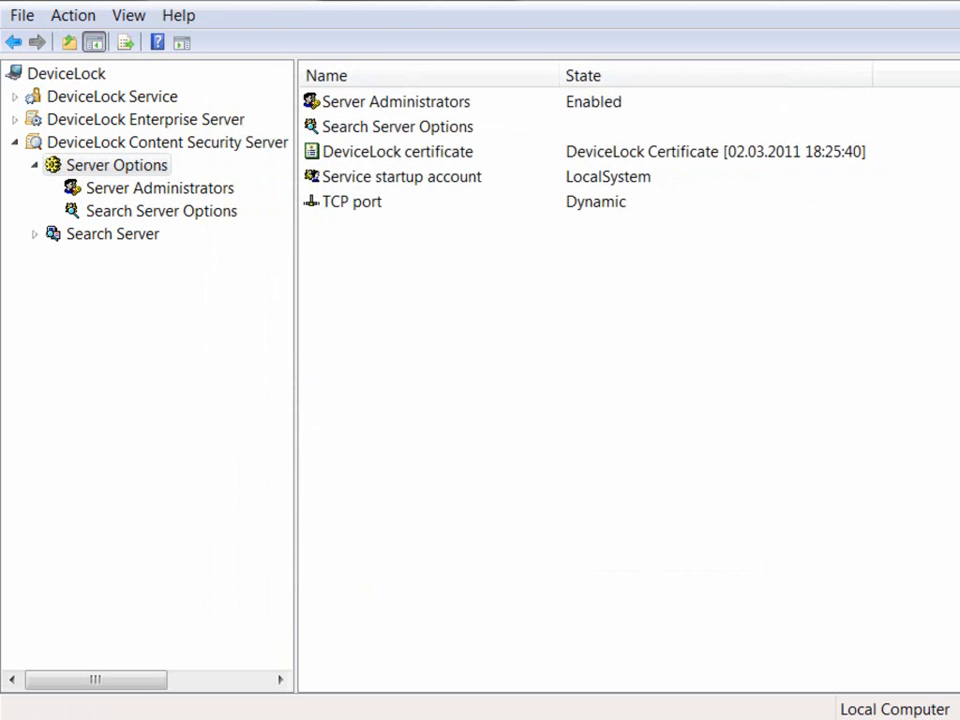
Step: Review the DeviceLock certificate properties and close them
click(402, 177)
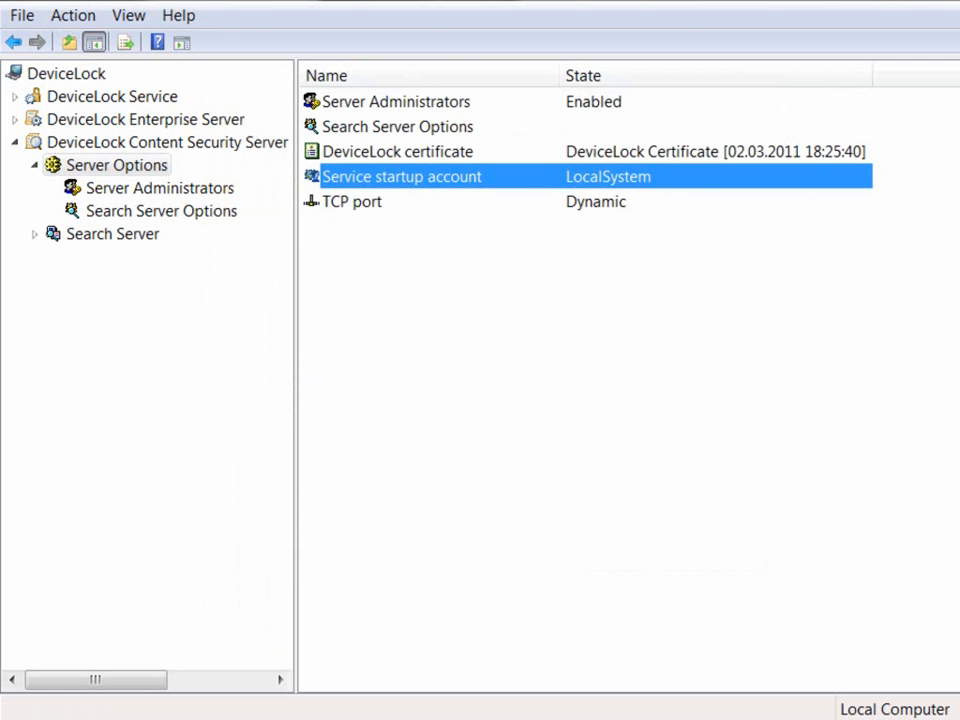
double_click(398, 152)
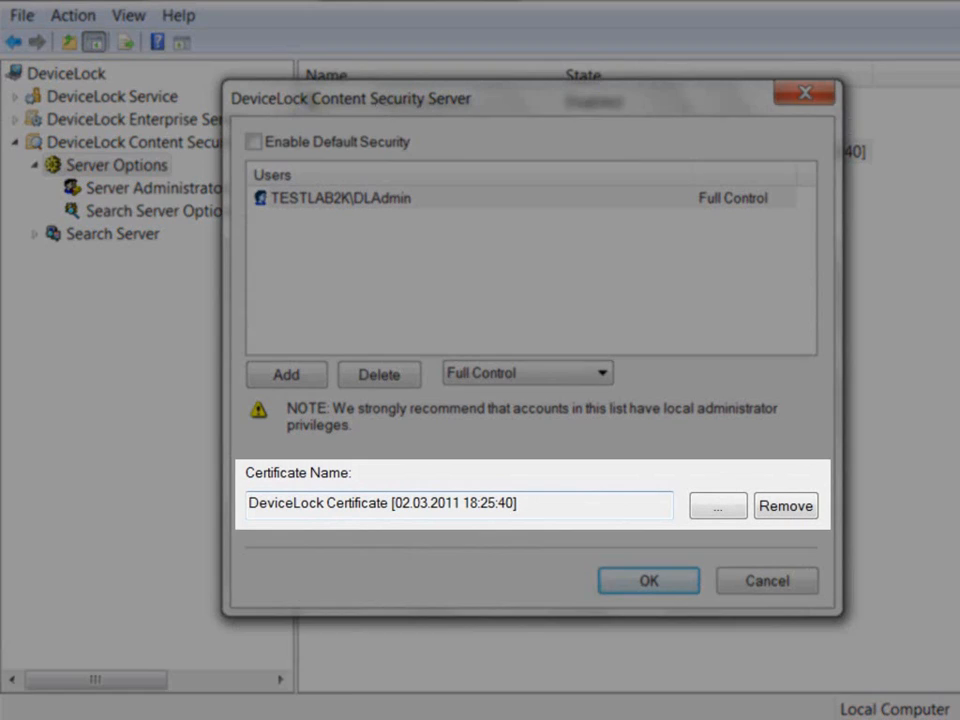
drag(521, 503, 247, 503)
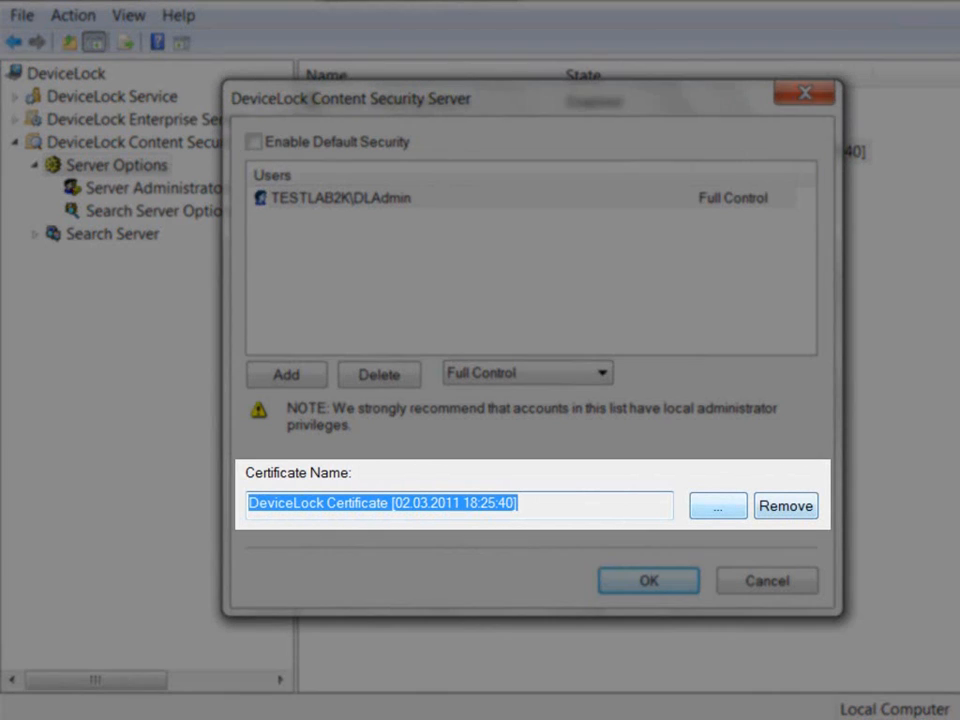
key(Return)
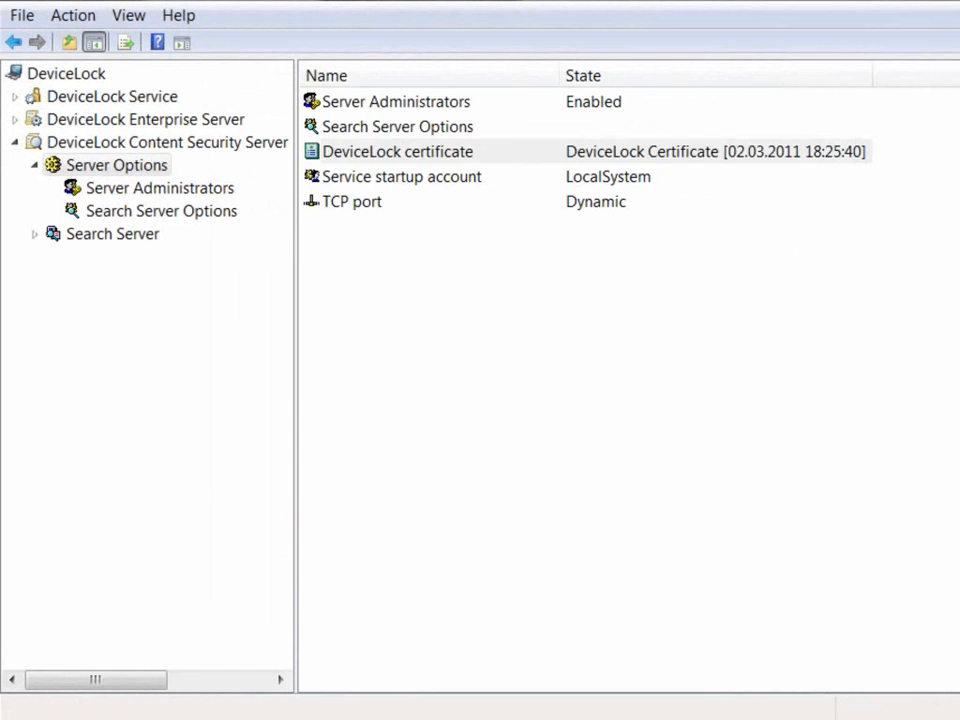
Step: Keep the TCP port on Dynamic, then view the Search Server Options
double_click(352, 202)
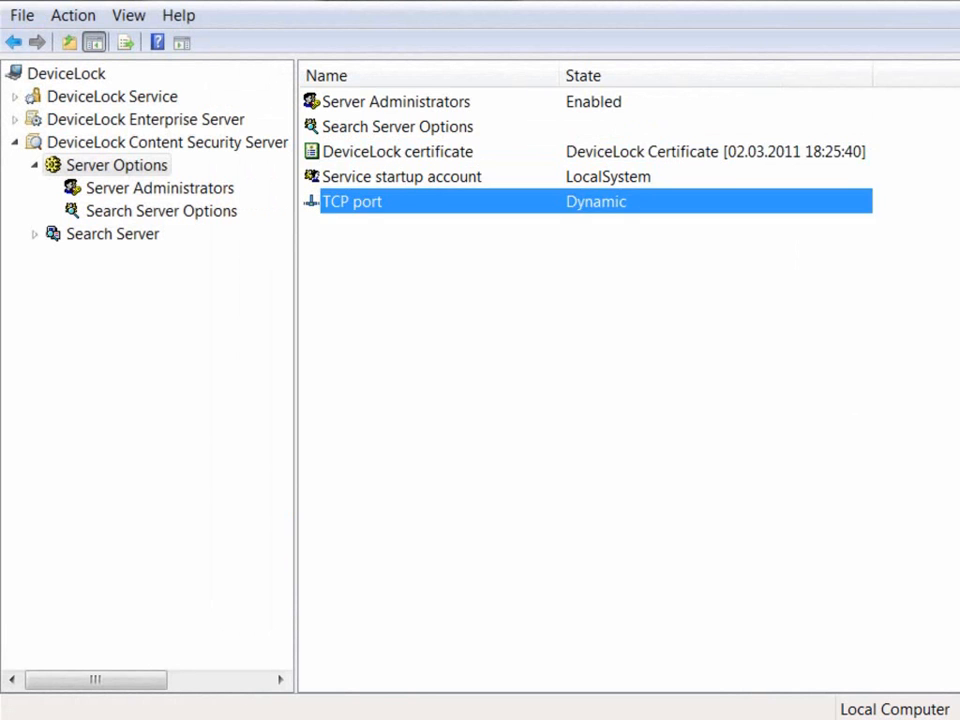
click(271, 508)
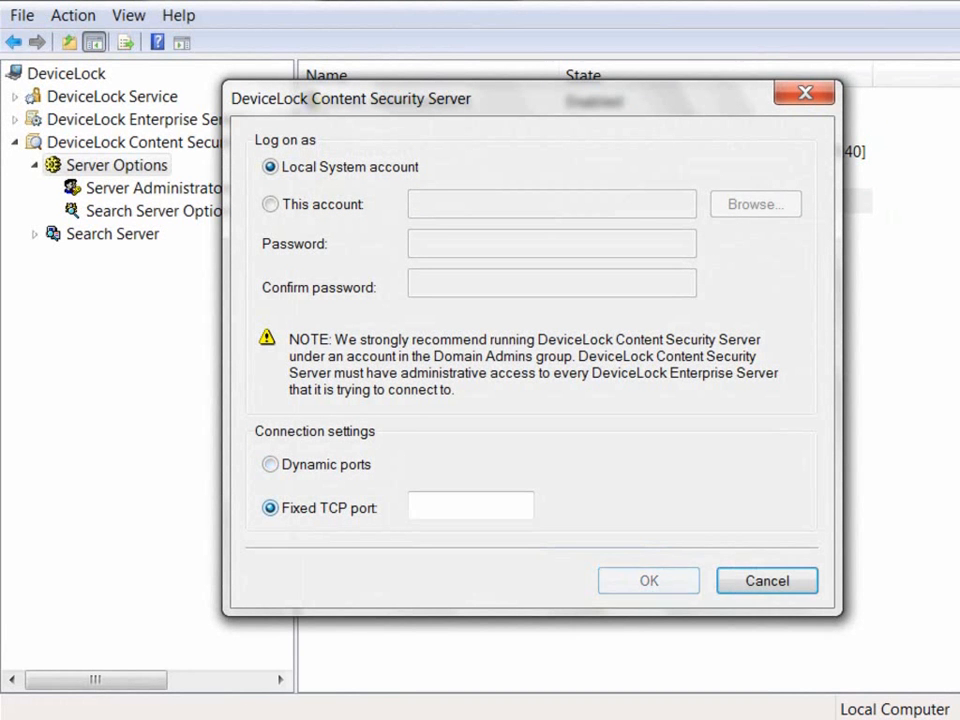
click(271, 464)
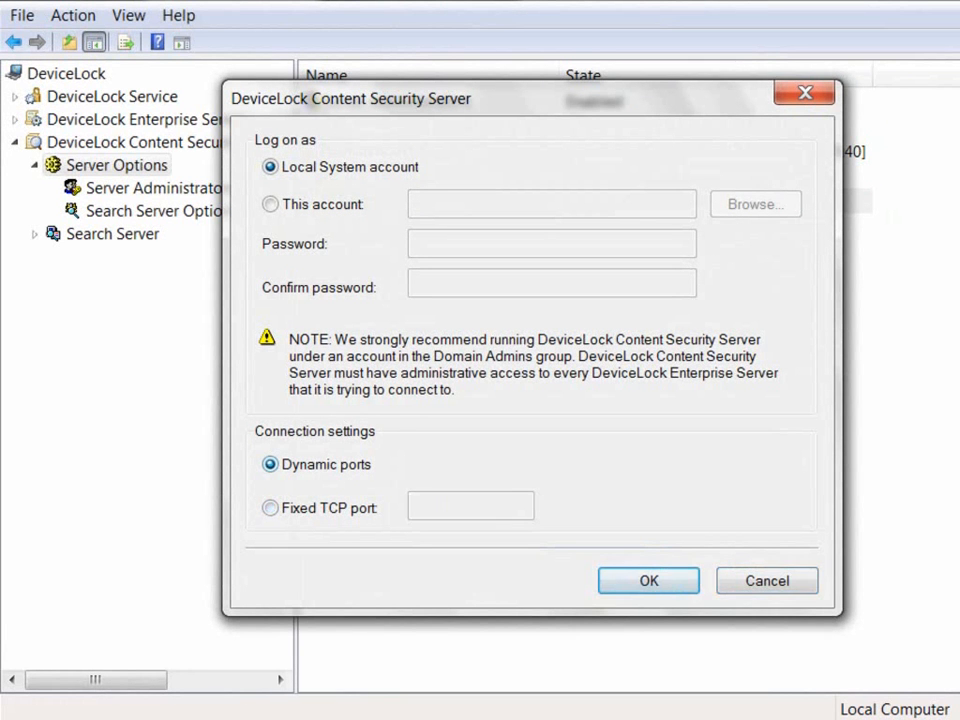
key(Return)
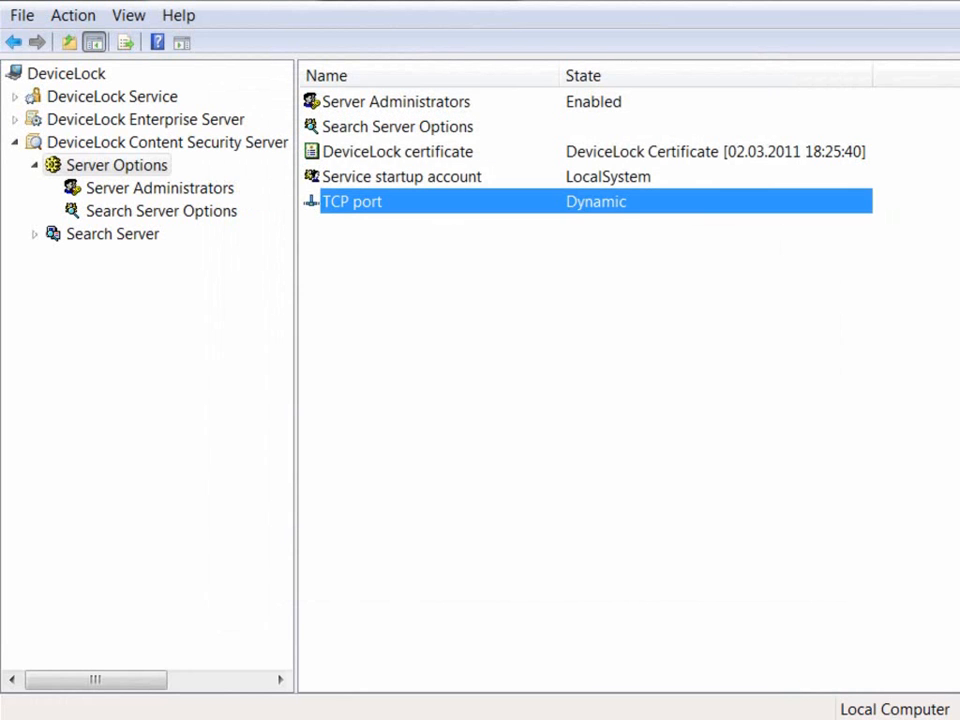
click(161, 211)
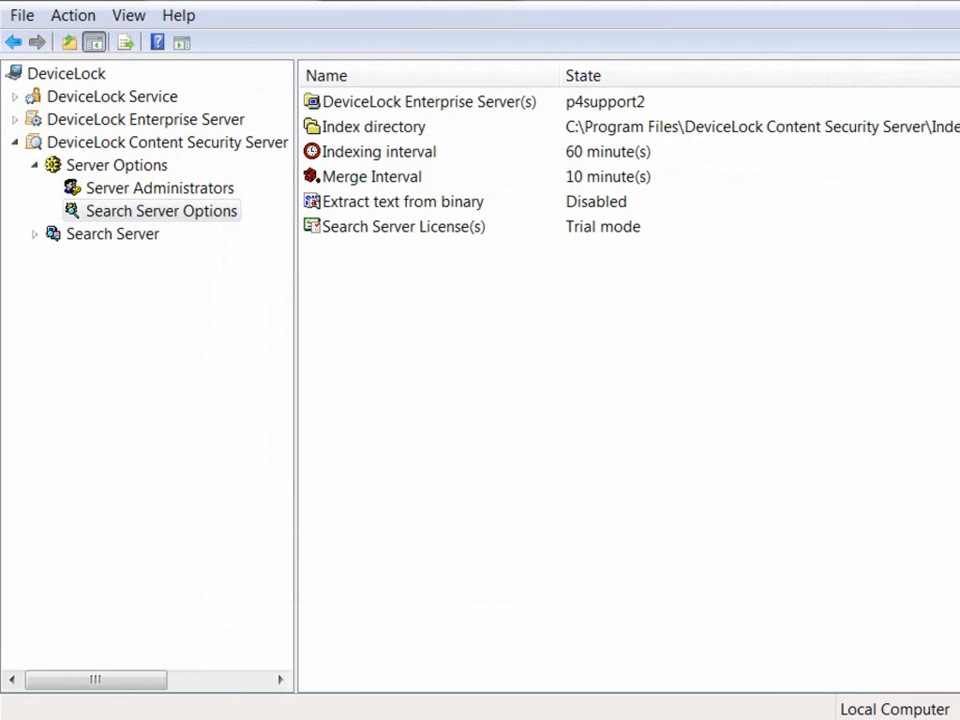
Step: Install the search server license from dlss.lic on drive C:, replacing Trial mode
double_click(404, 227)
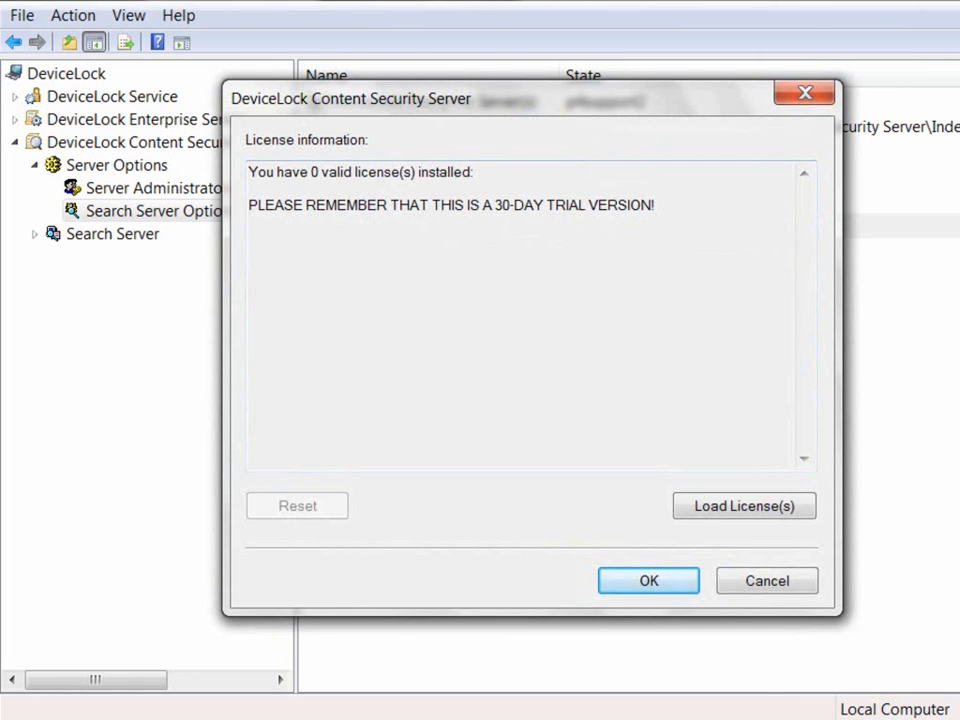
click(744, 506)
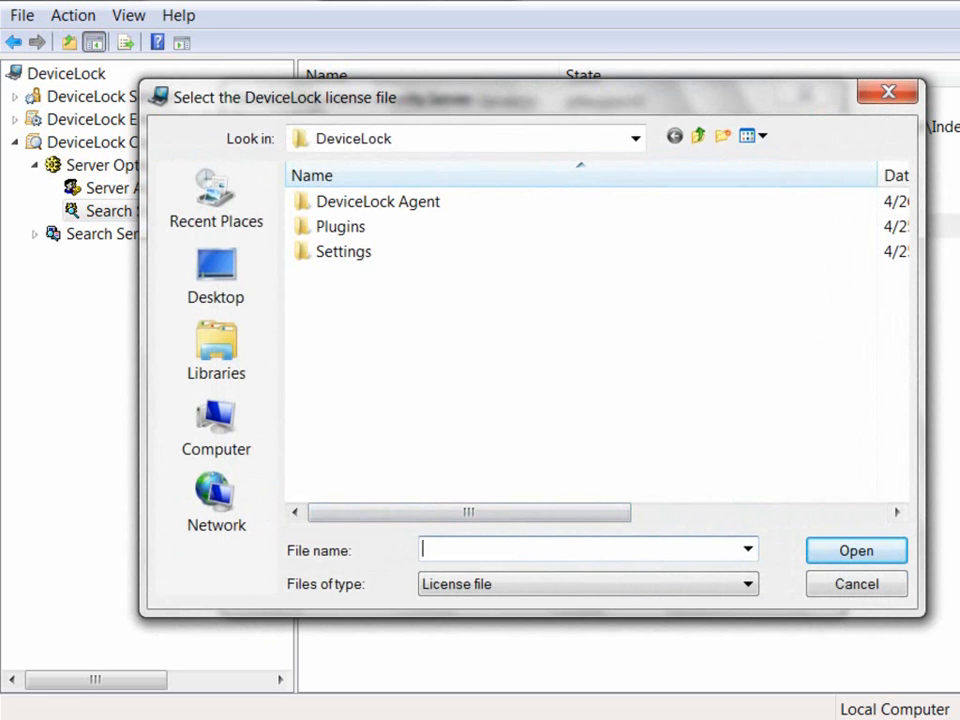
click(216, 425)
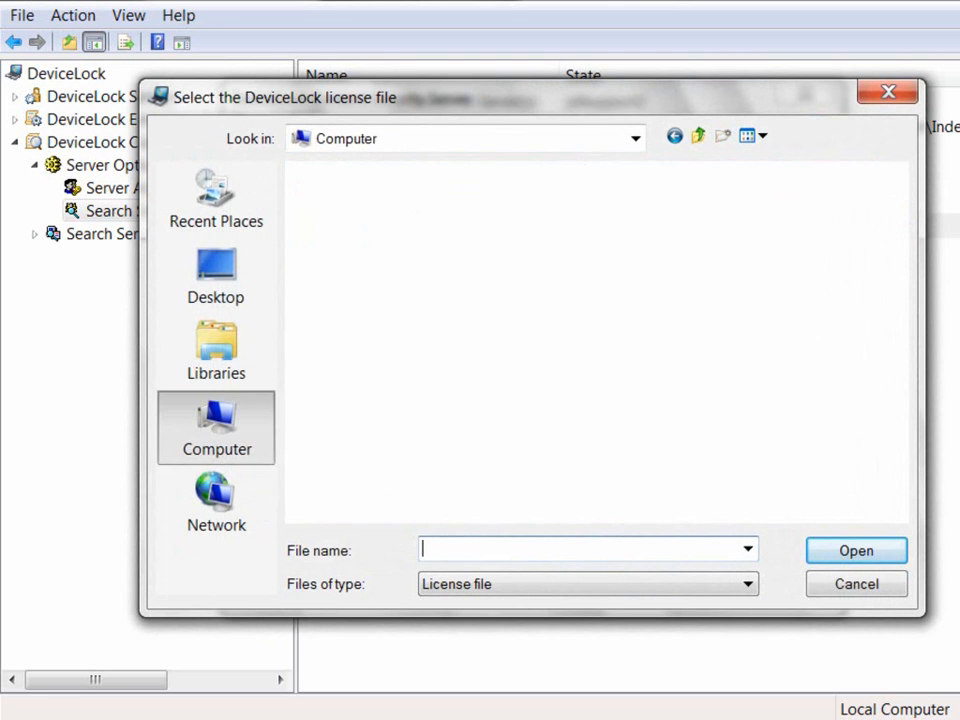
double_click(428, 230)
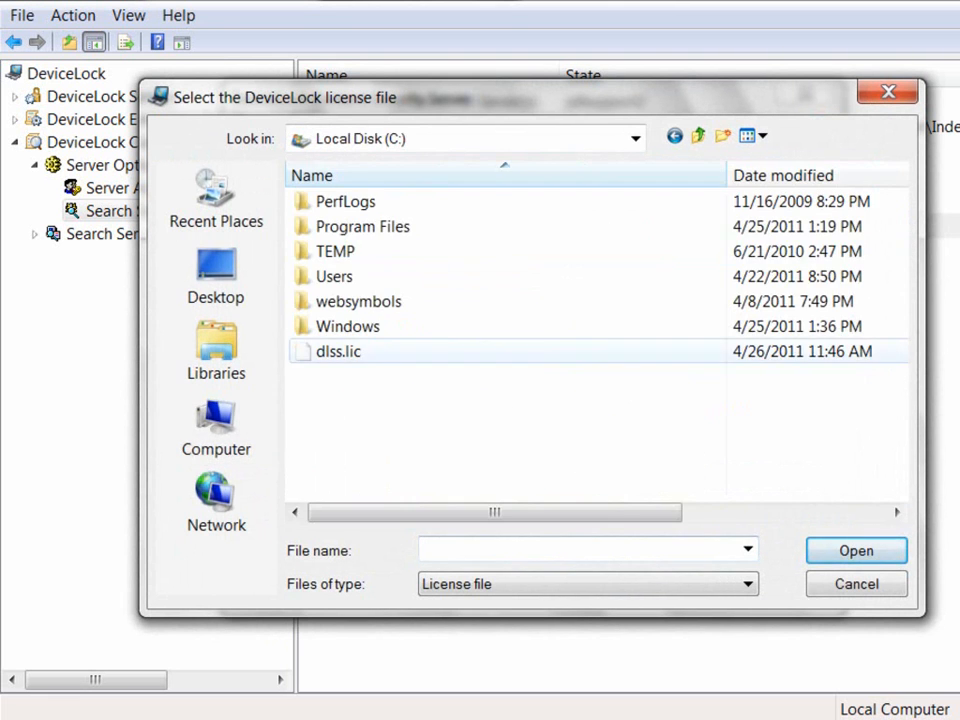
click(338, 352)
click(857, 551)
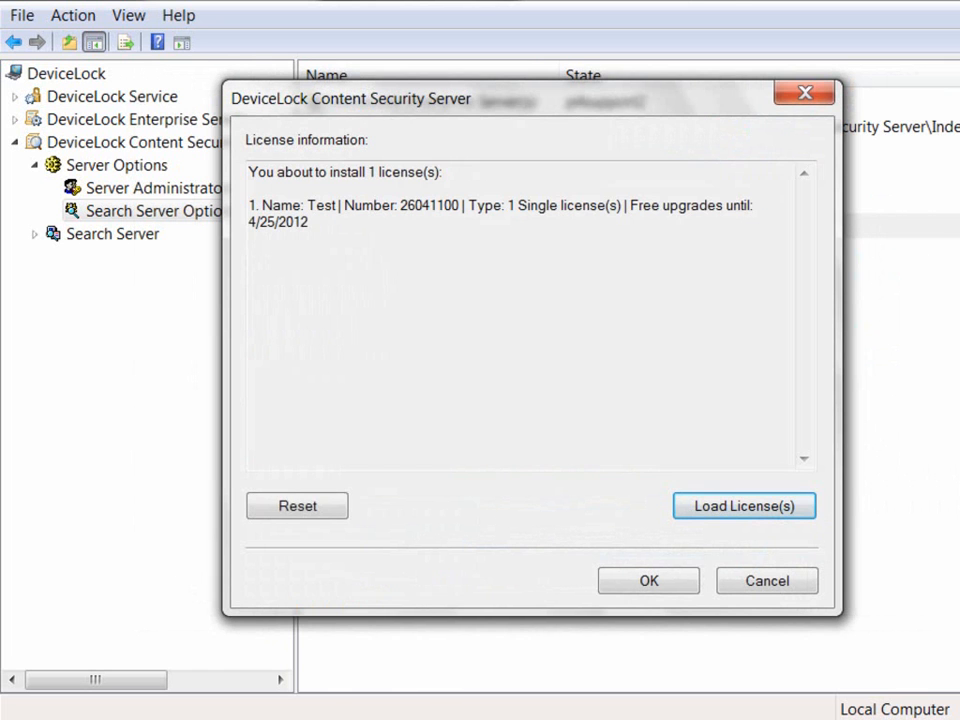
key(Return)
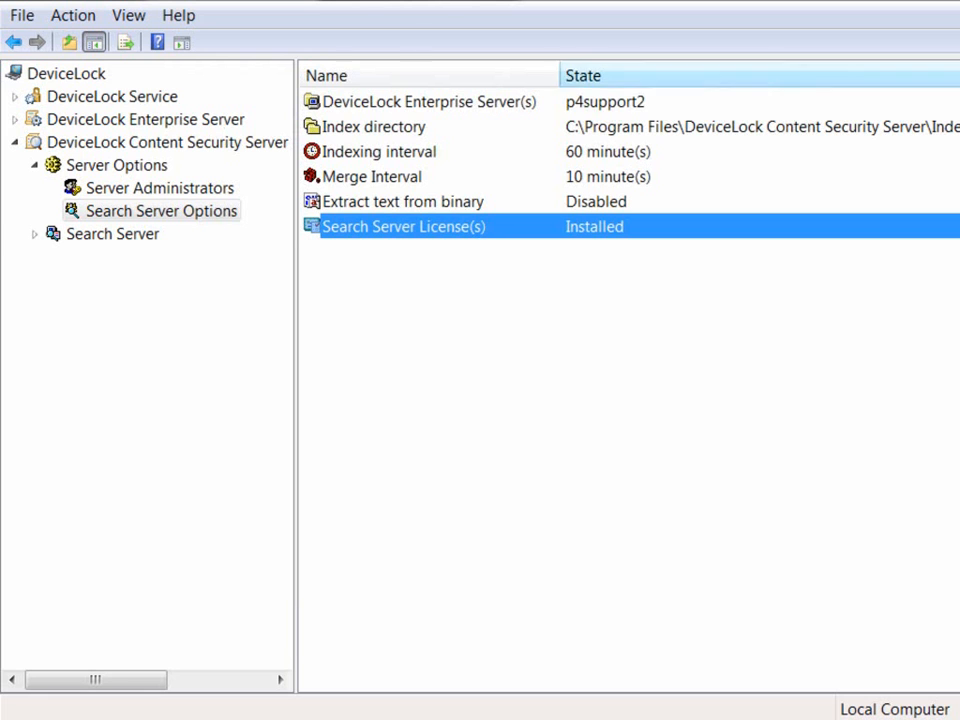
click(430, 102)
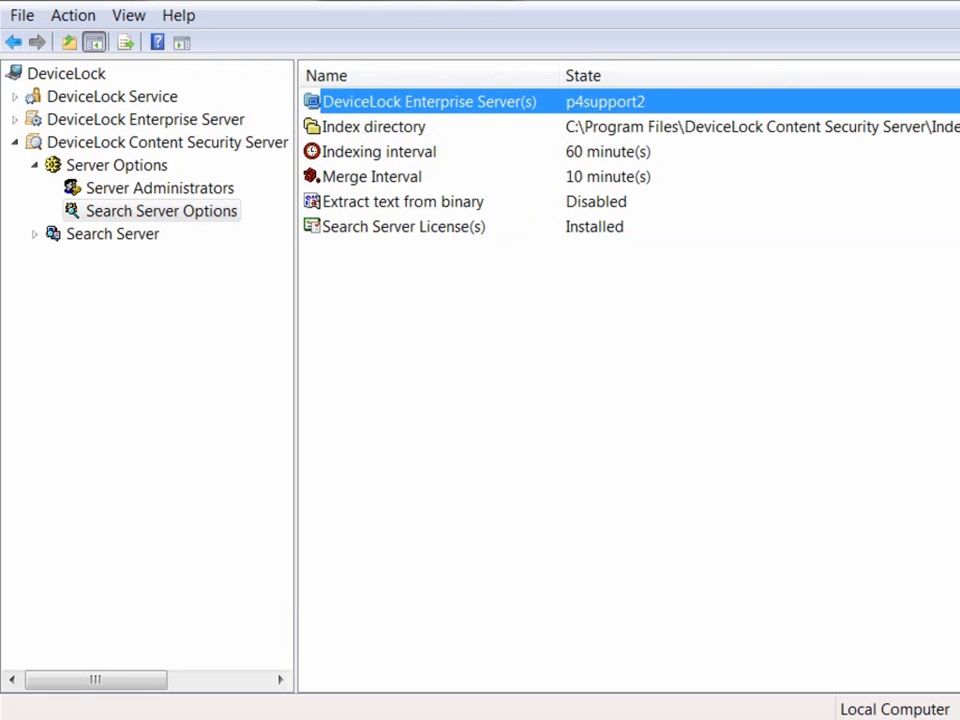
double_click(430, 102)
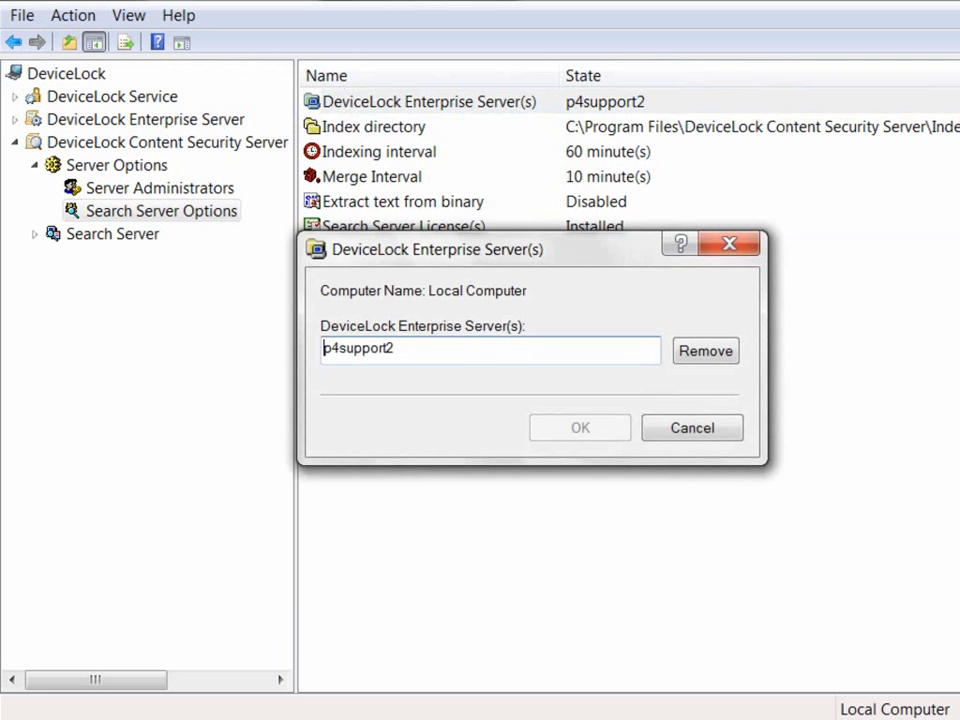
key(shift+Left)
key(shift+Left)
key(shift+Left)
key(shift+Left)
key(shift+Left)
key(shift+Left)
key(shift+Left)
key(shift+Left)
key(shift+Left)
key(shift+Left)
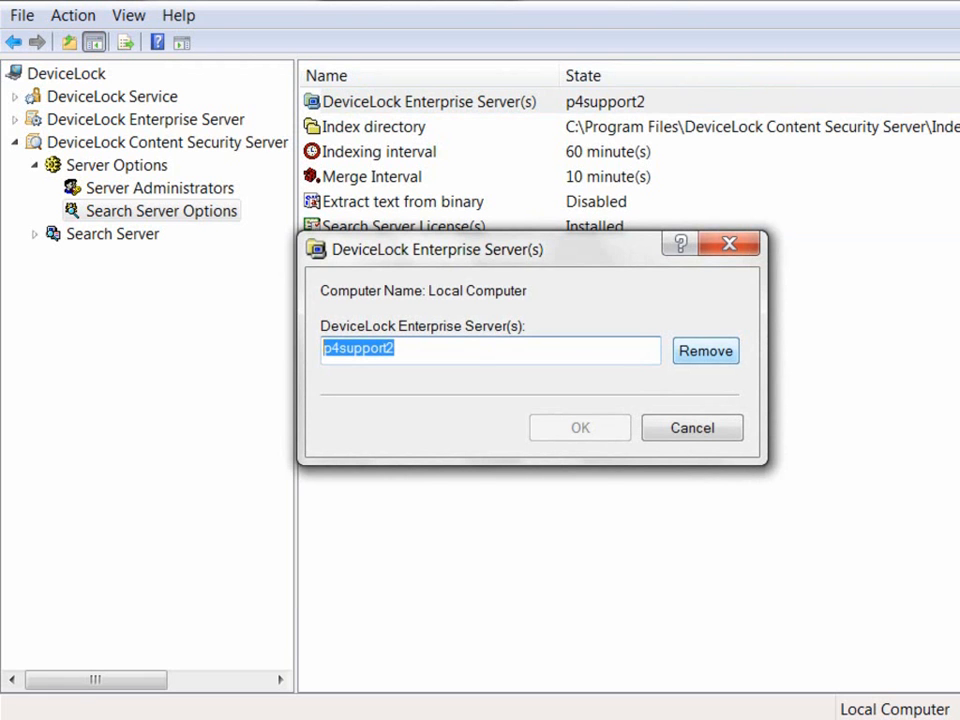
click(729, 244)
click(374, 127)
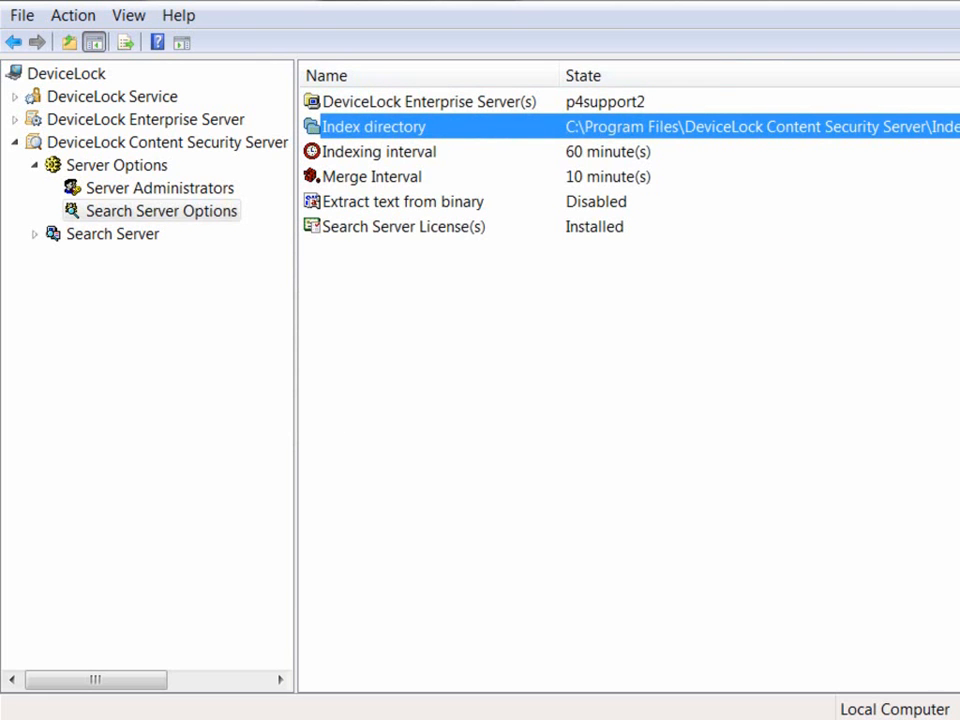
double_click(374, 127)
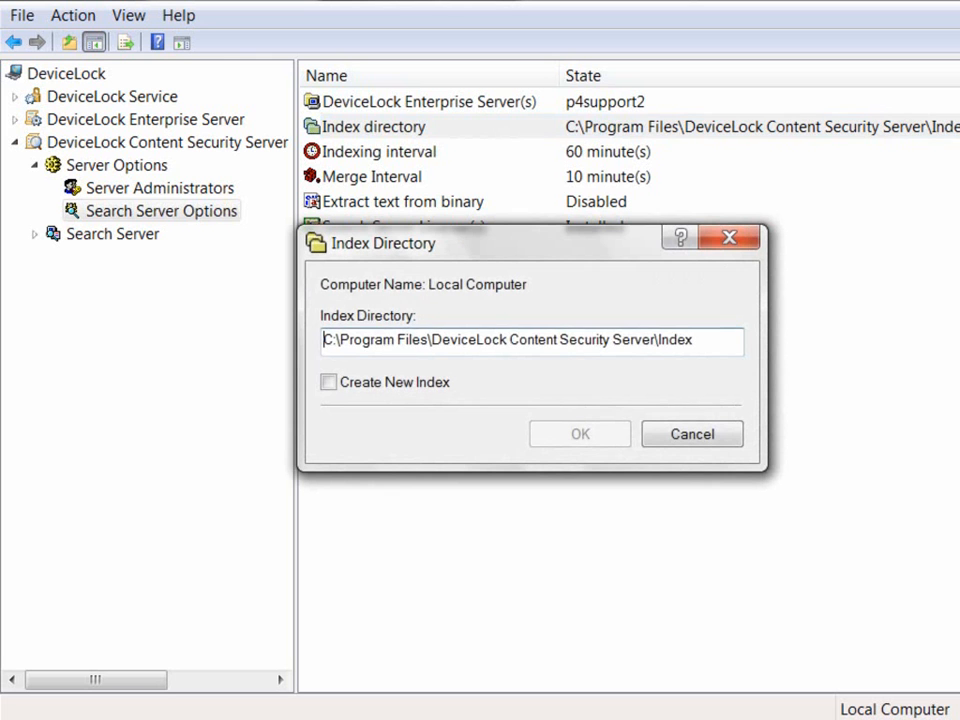
key(ctrl+a)
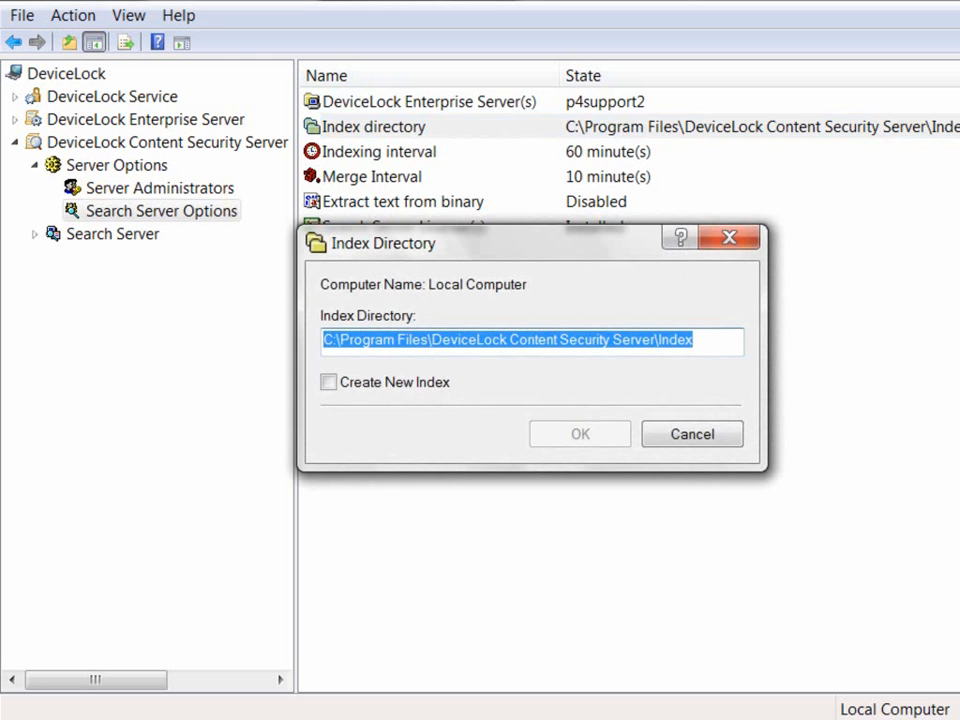
click(328, 382)
click(328, 382)
key(Escape)
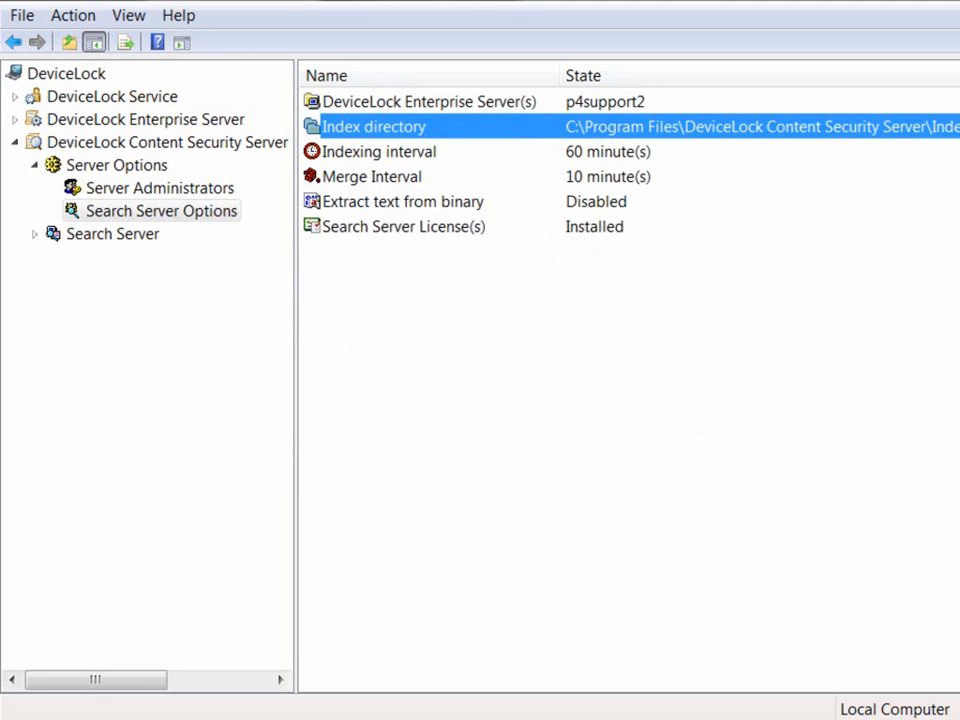
click(403, 202)
Step: Enable Extract text from binary and then set it back to Disabled
right_click(677, 204)
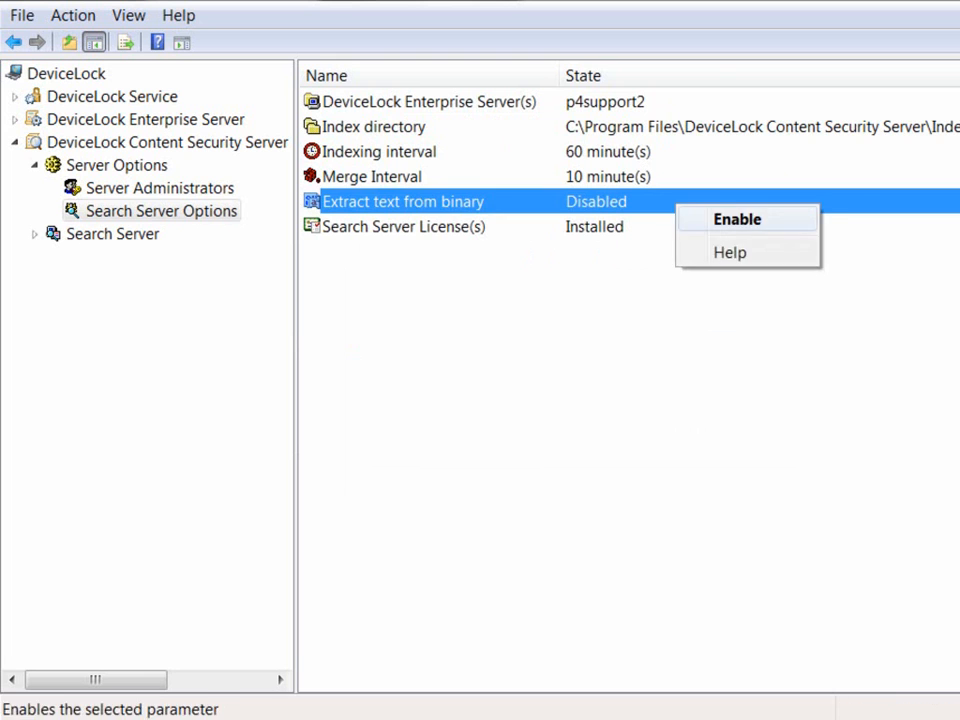
click(737, 218)
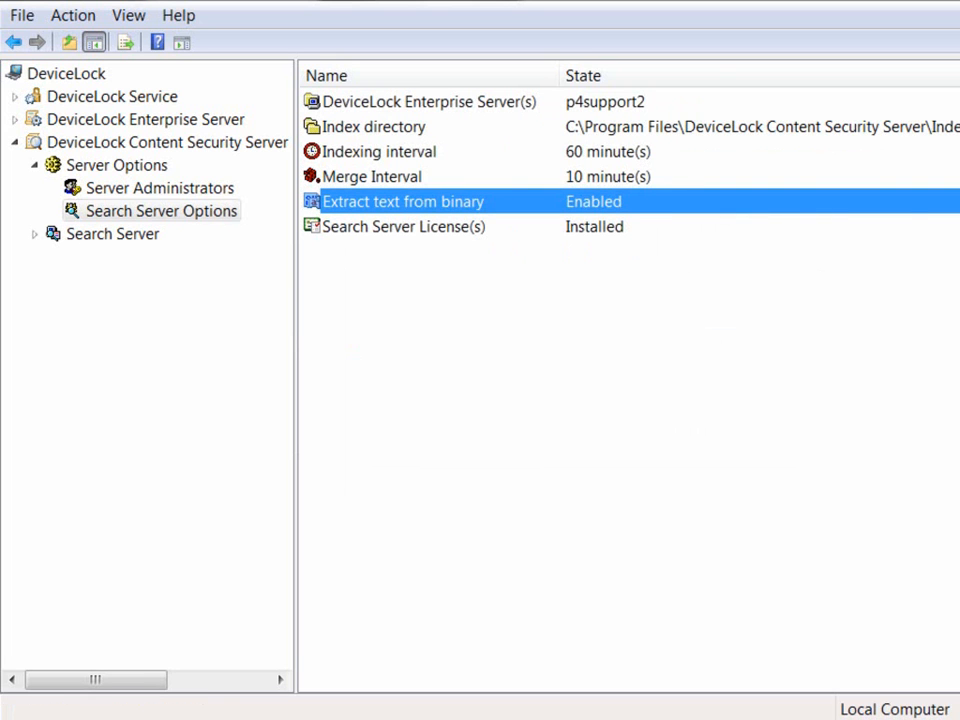
right_click(757, 207)
click(822, 224)
Step: Set the indexing interval to 30 minutes and the merge interval to 5 minutes
click(608, 152)
double_click(608, 152)
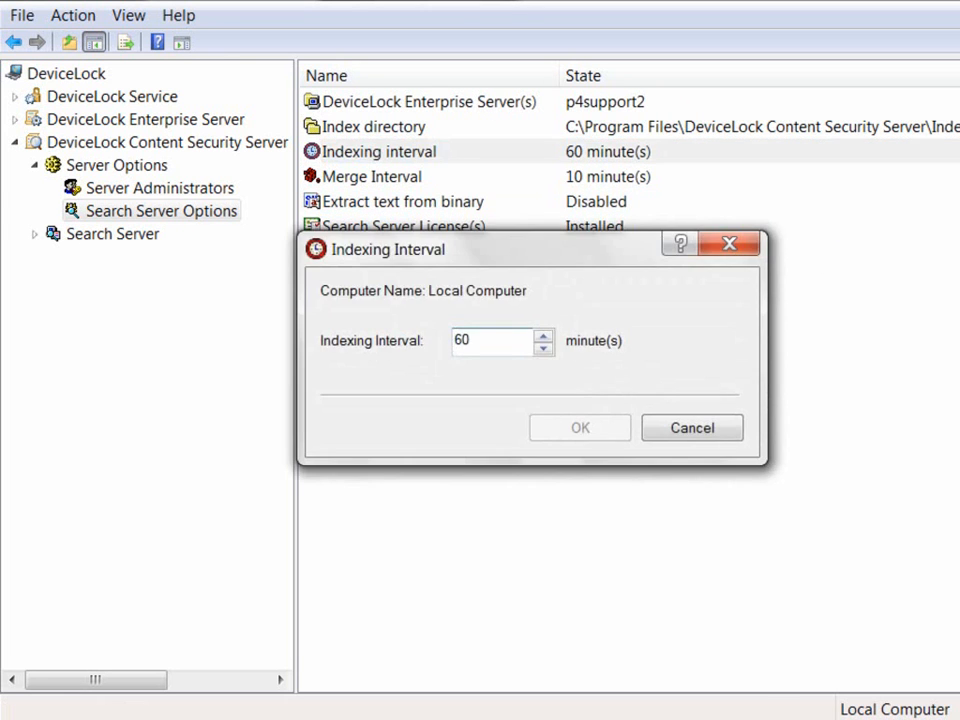
drag(473, 341, 453, 341)
text(30)
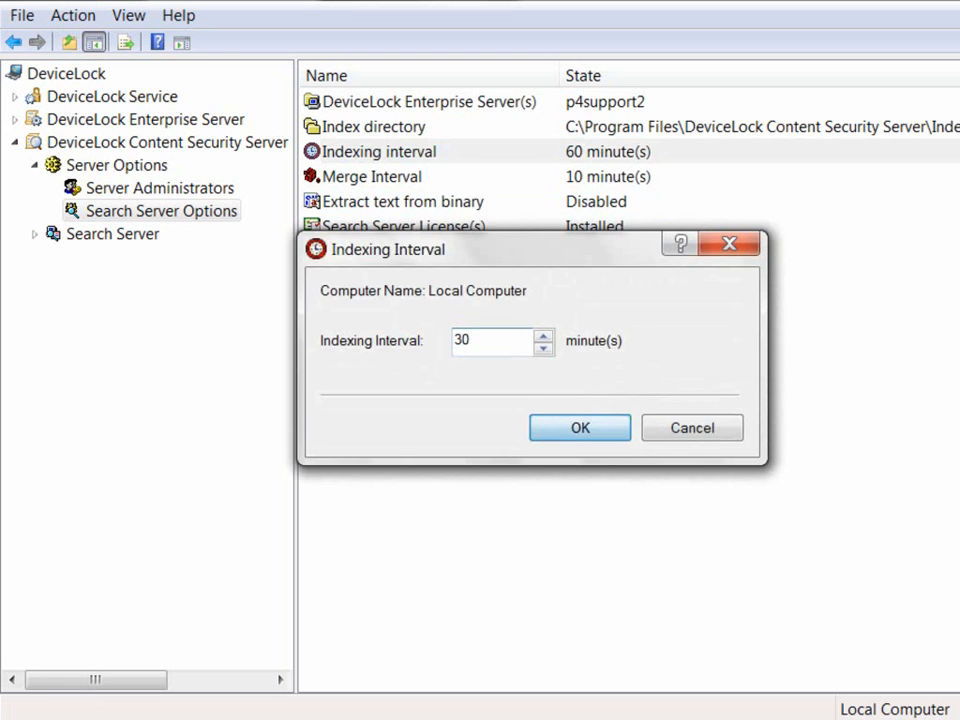
key(Return)
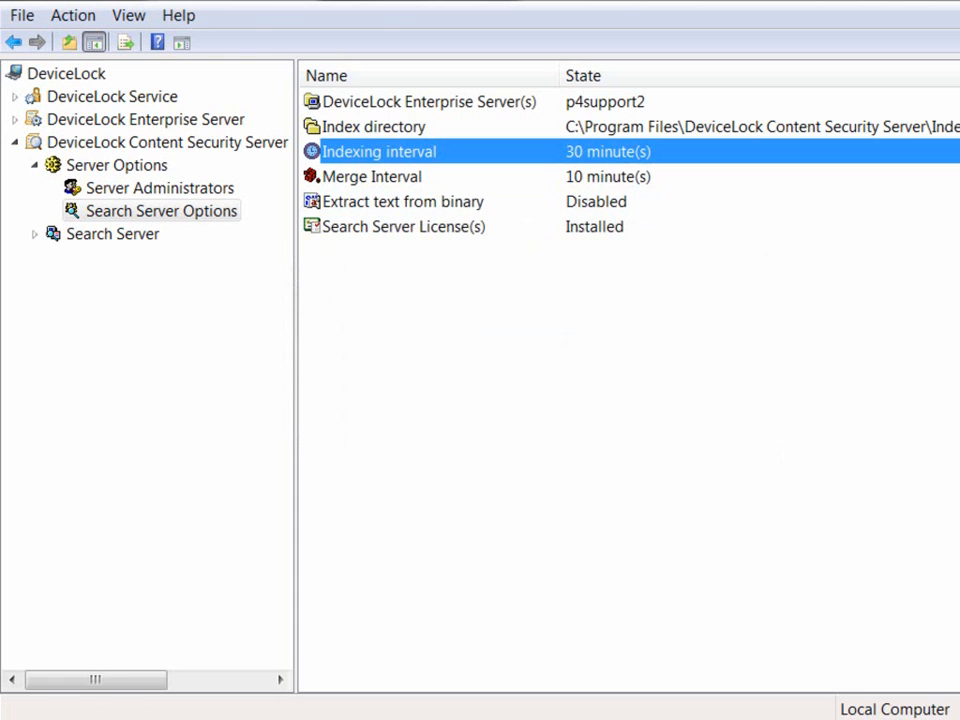
double_click(372, 177)
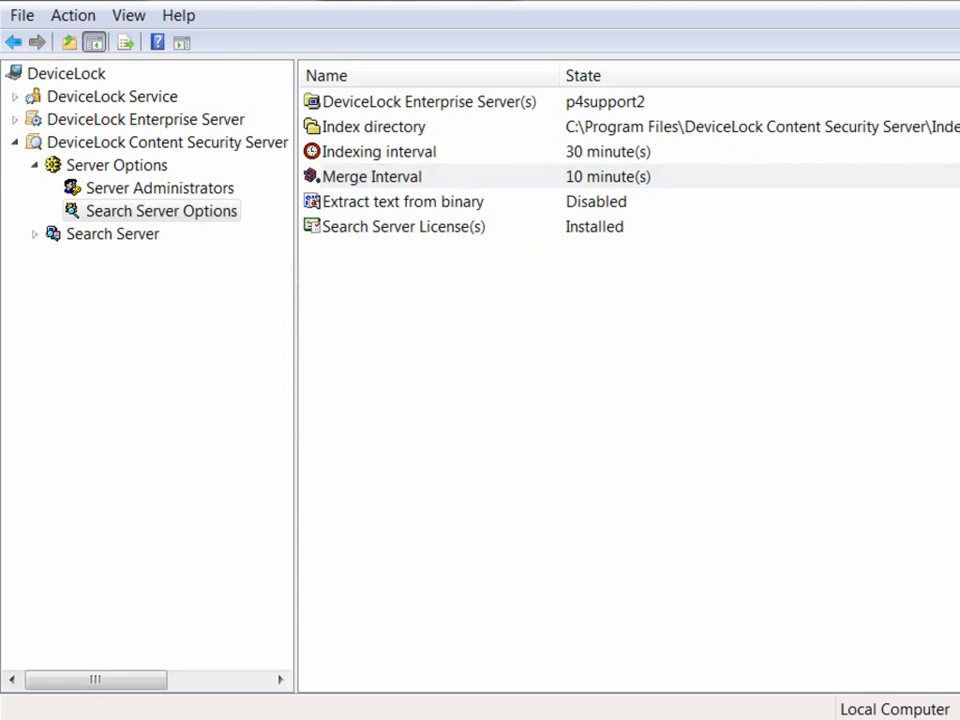
text(5)
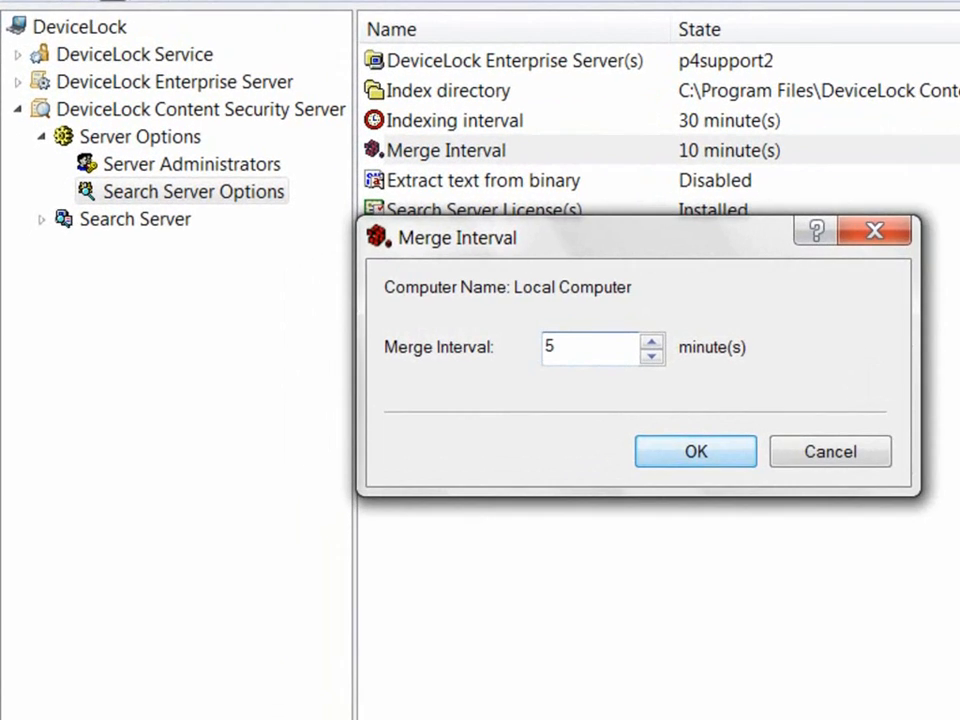
key(Return)
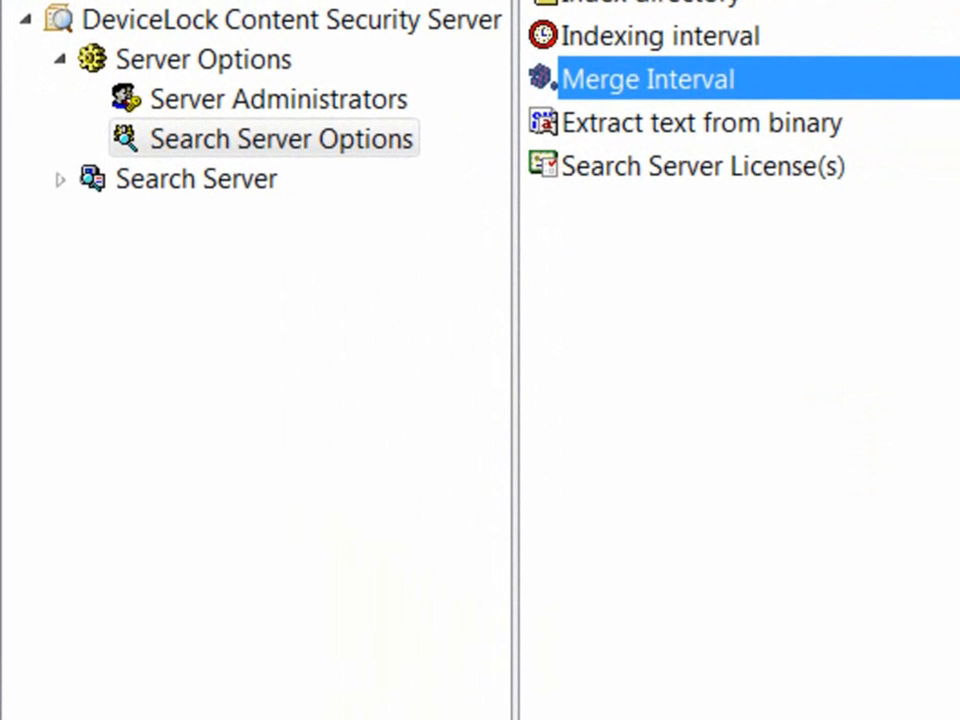
click(191, 182)
Step: Show and refresh the Search Server's Current Activity, with p4support2 and Merge Index both Idle
right_click(258, 184)
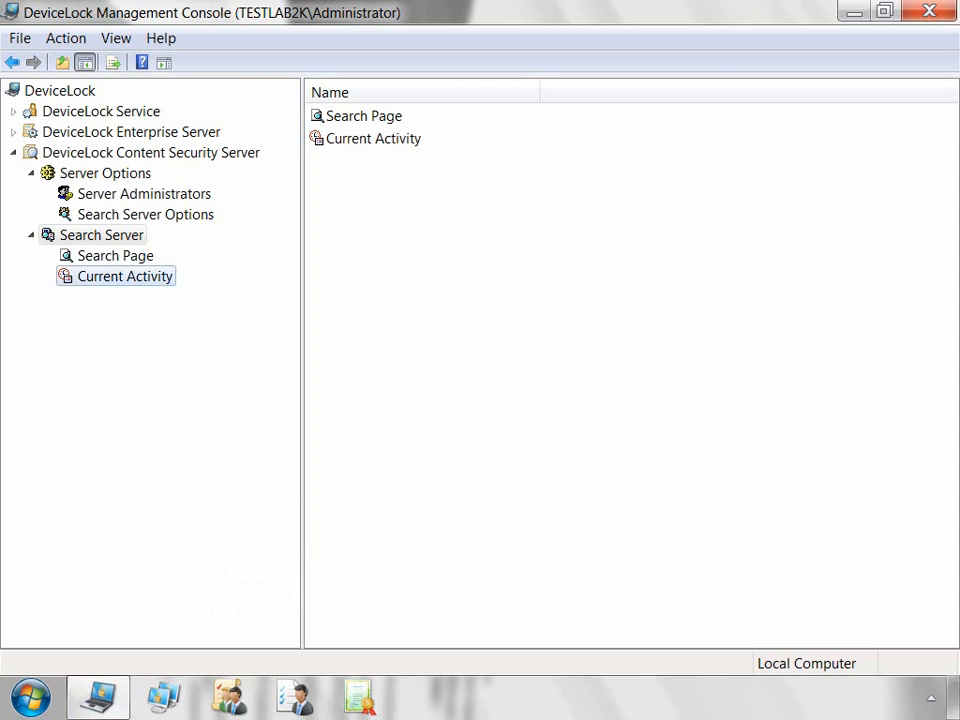
click(125, 276)
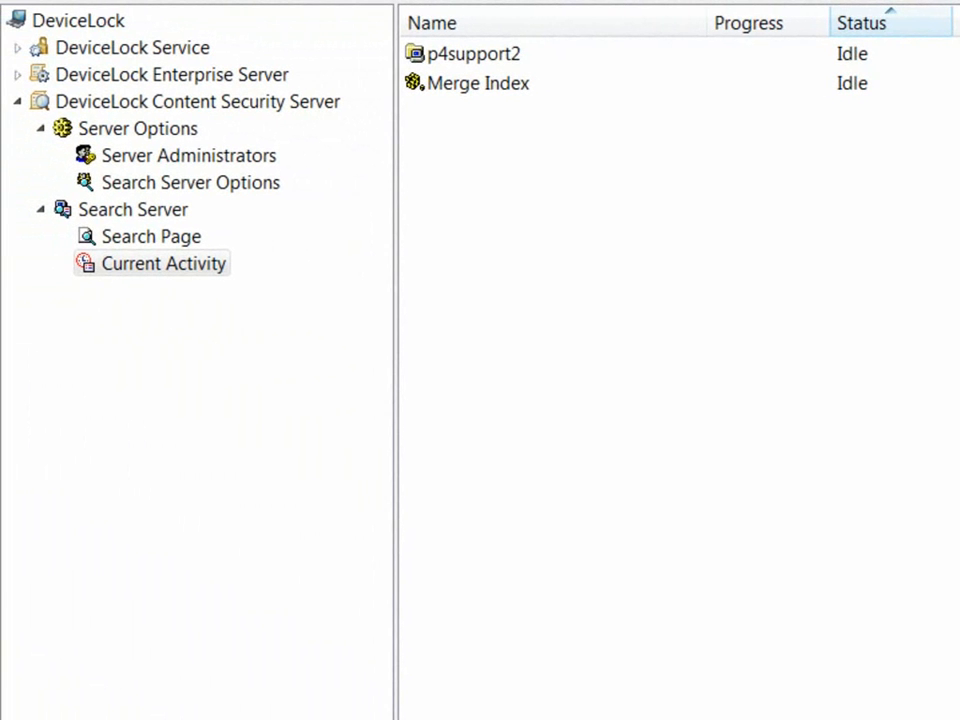
click(163, 264)
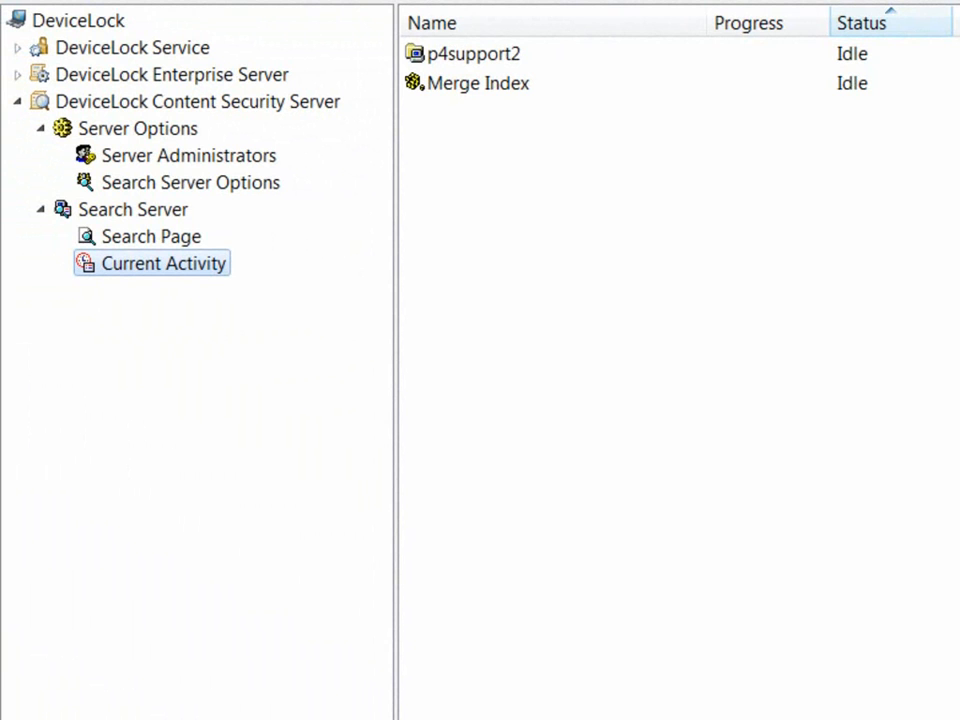
right_click(225, 271)
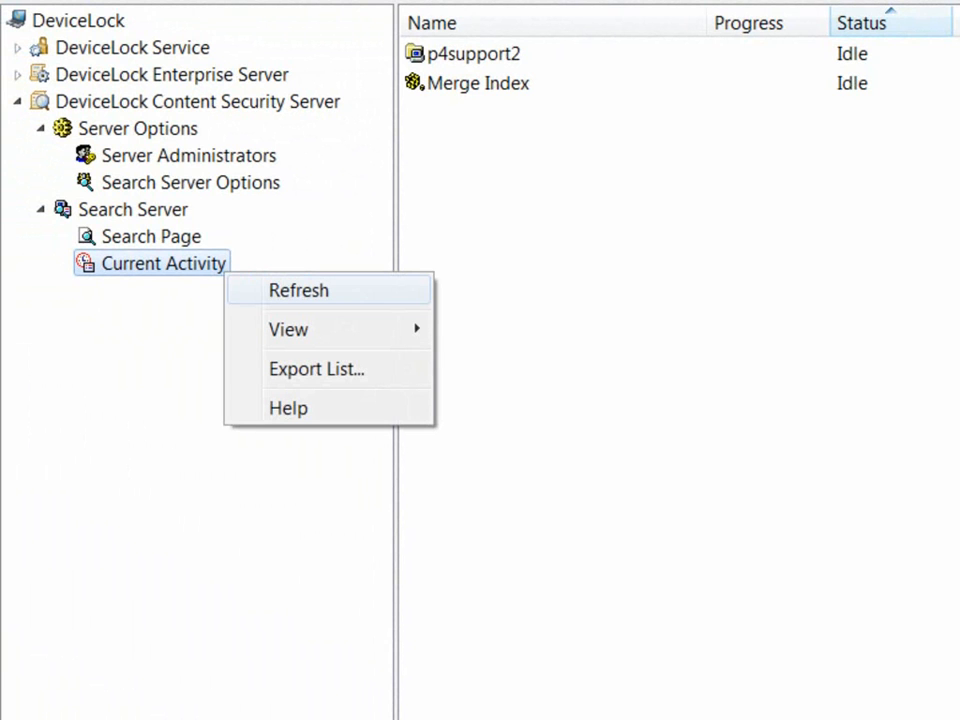
click(298, 291)
Step: Enter the search term 'devicelock' and reveal the extra search options
click(57, 243)
click(100, 82)
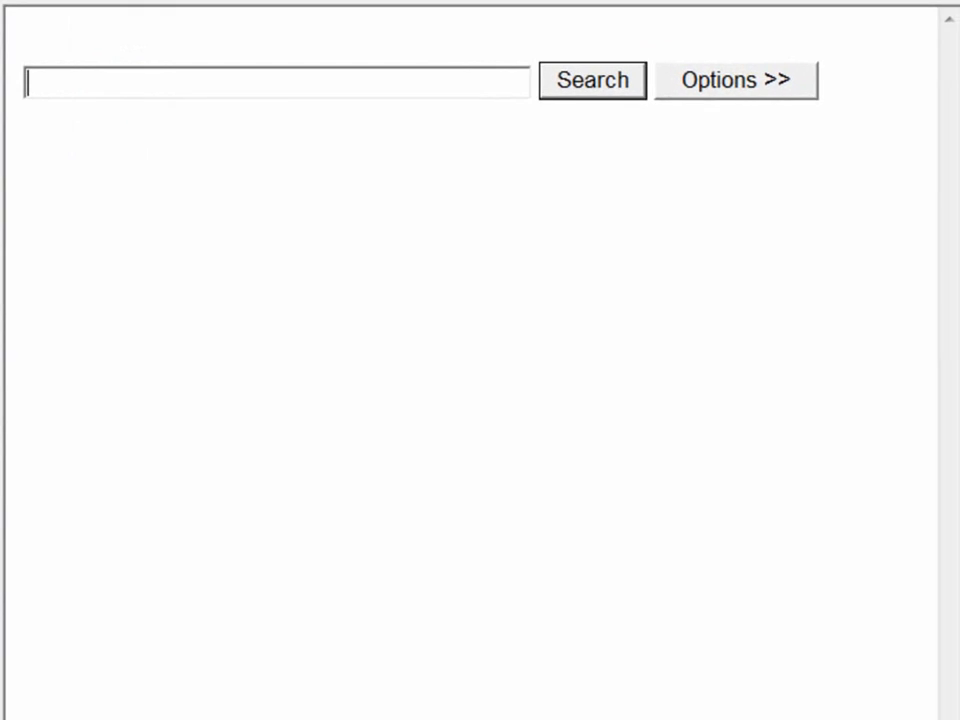
text(devicelock)
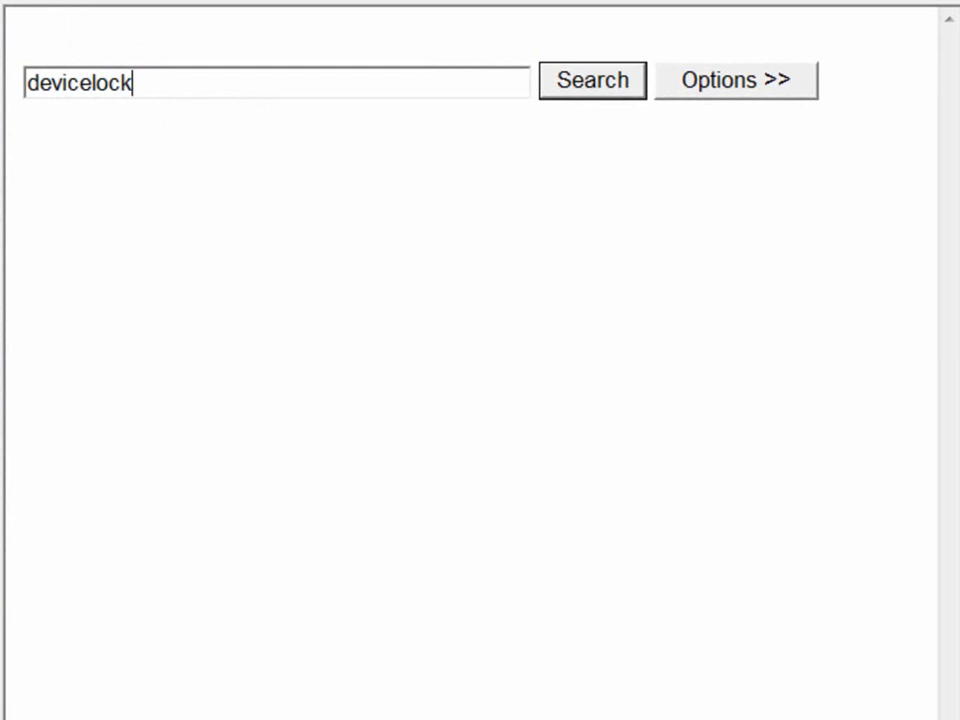
click(736, 80)
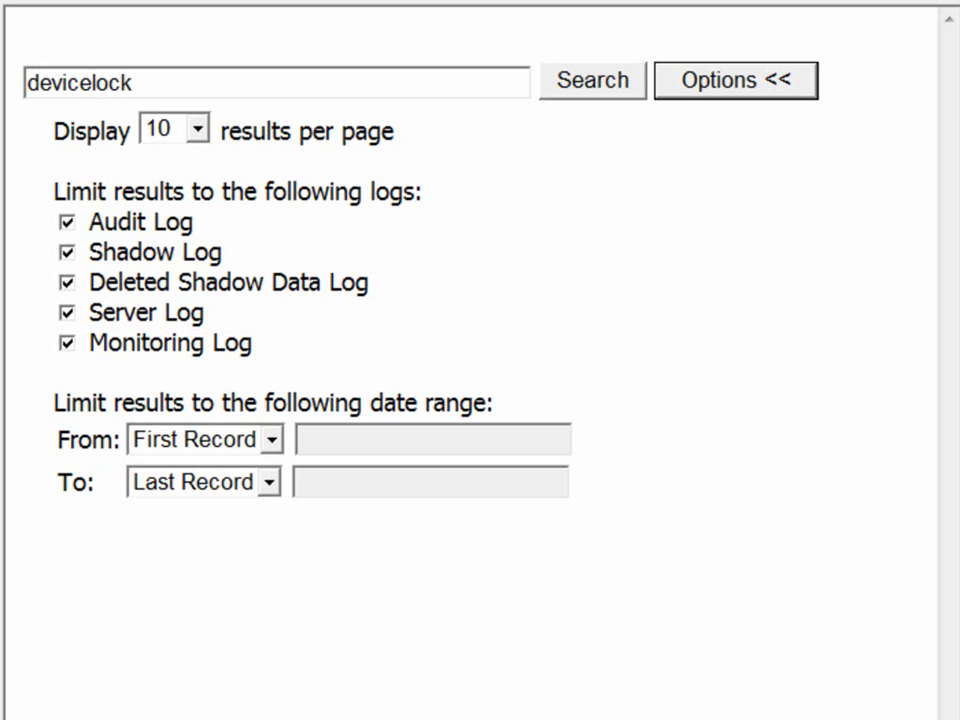
Step: Switch both the start and the end of the date range to specific dates
click(271, 440)
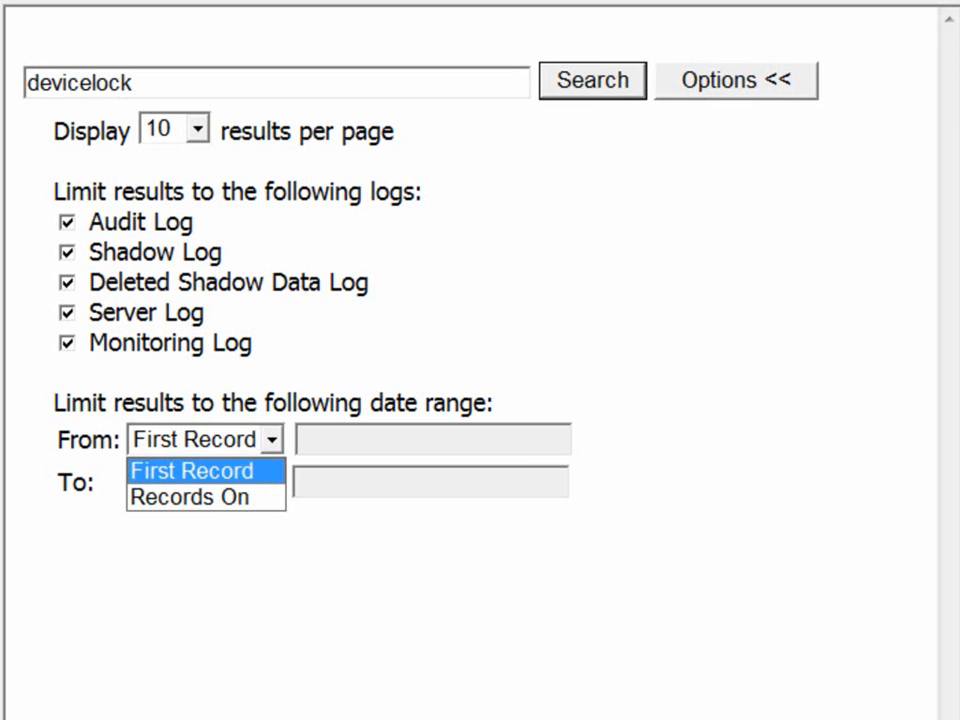
key(Escape)
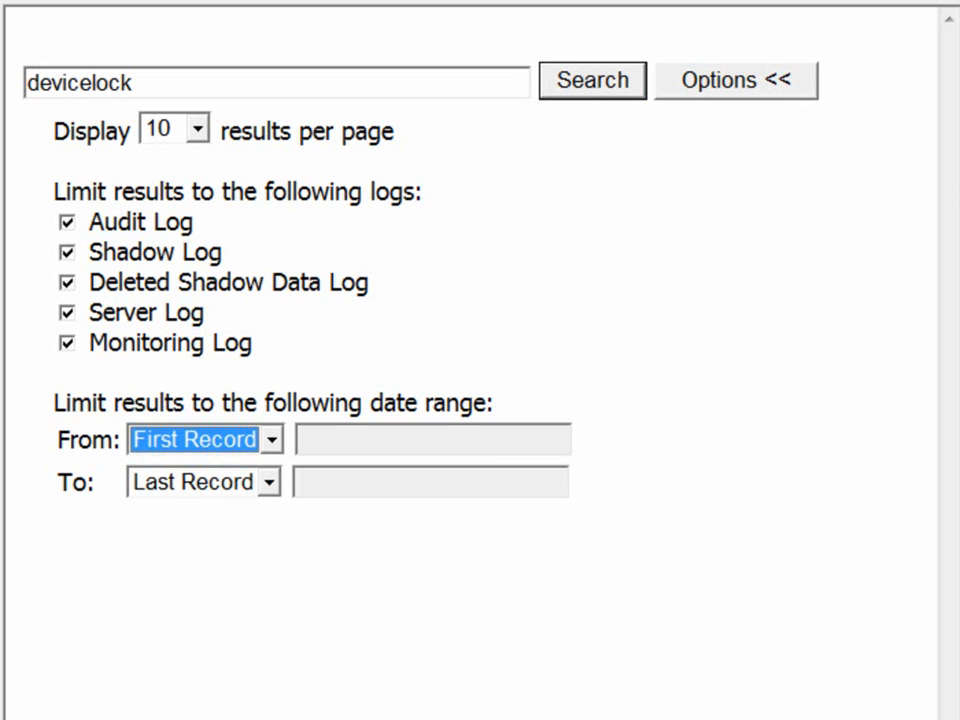
click(271, 440)
key(Return)
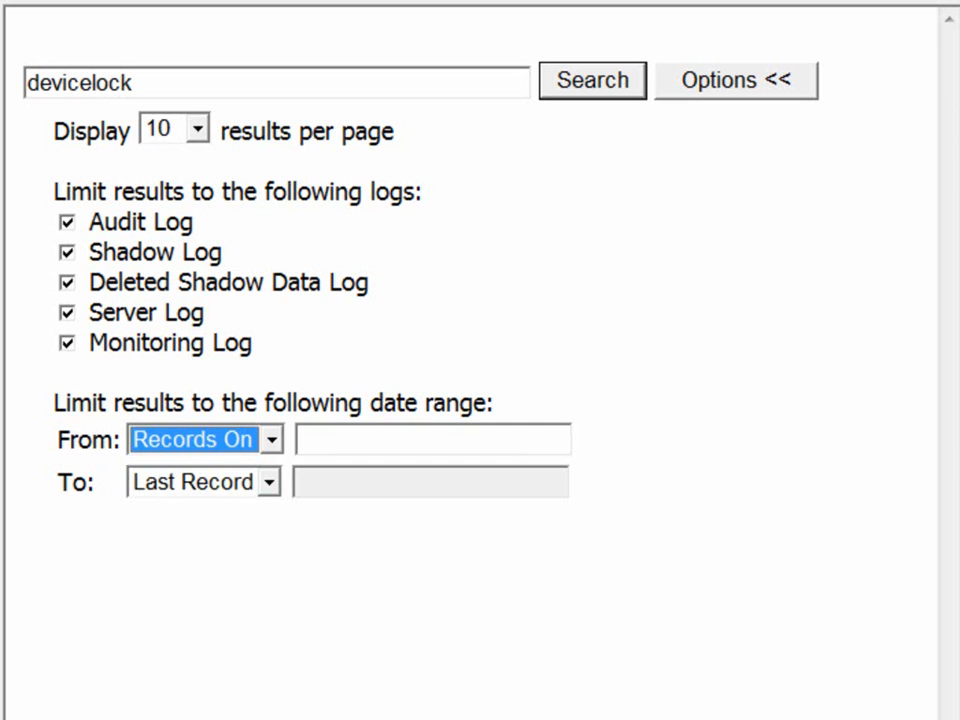
click(269, 483)
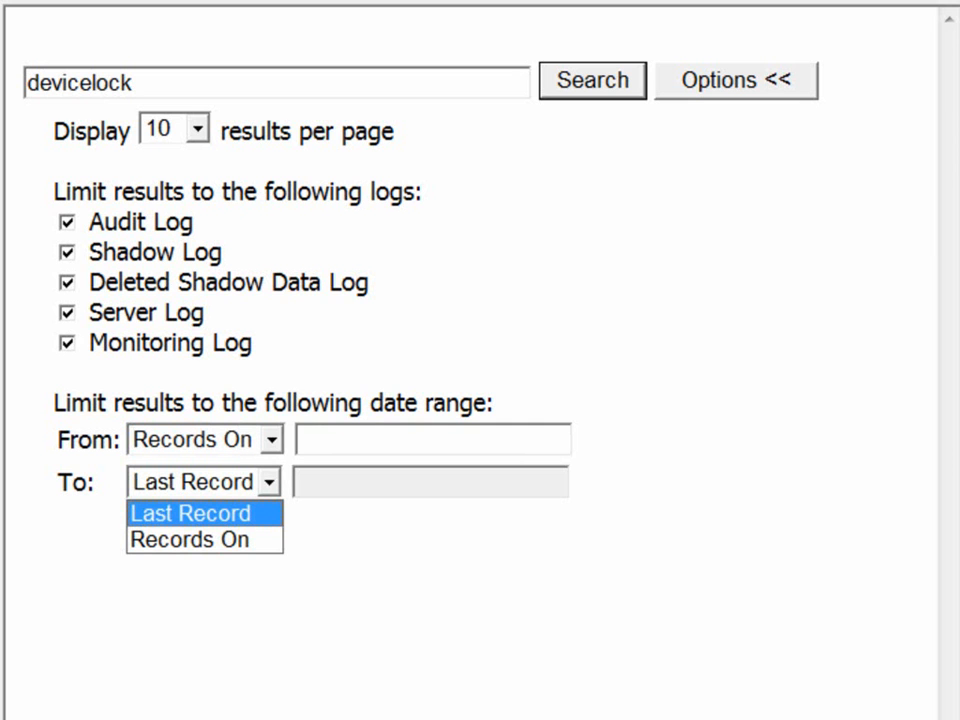
click(269, 483)
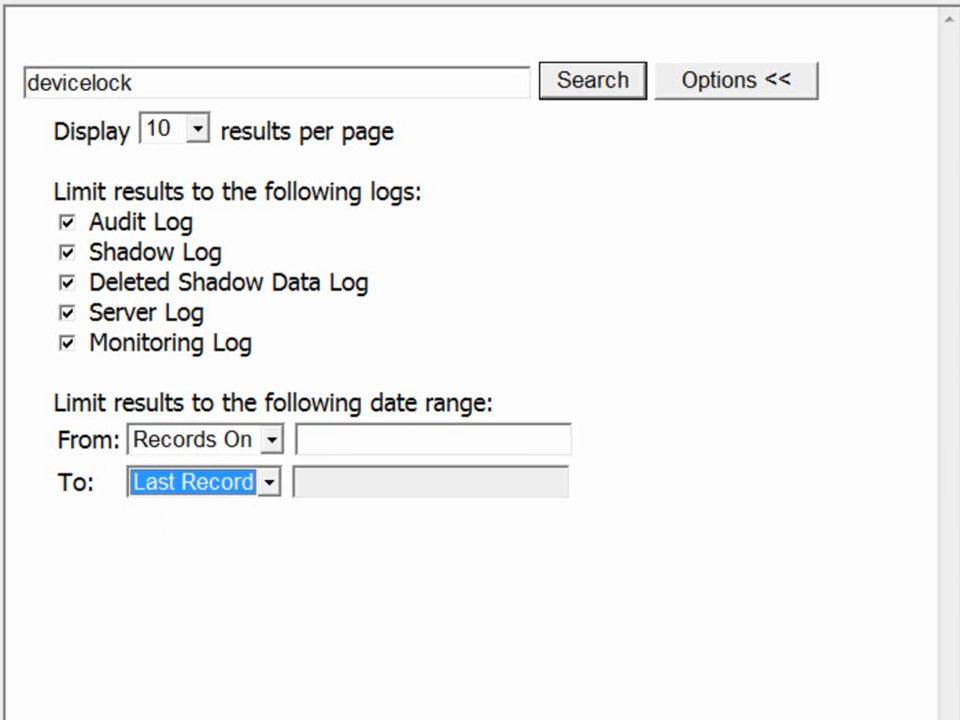
click(269, 483)
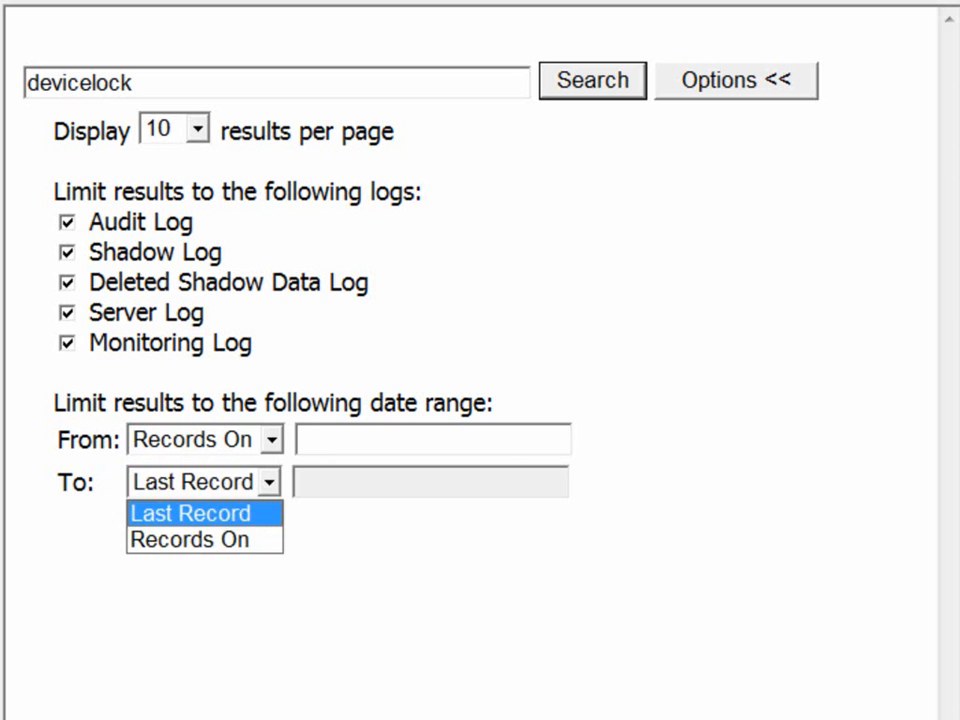
click(190, 540)
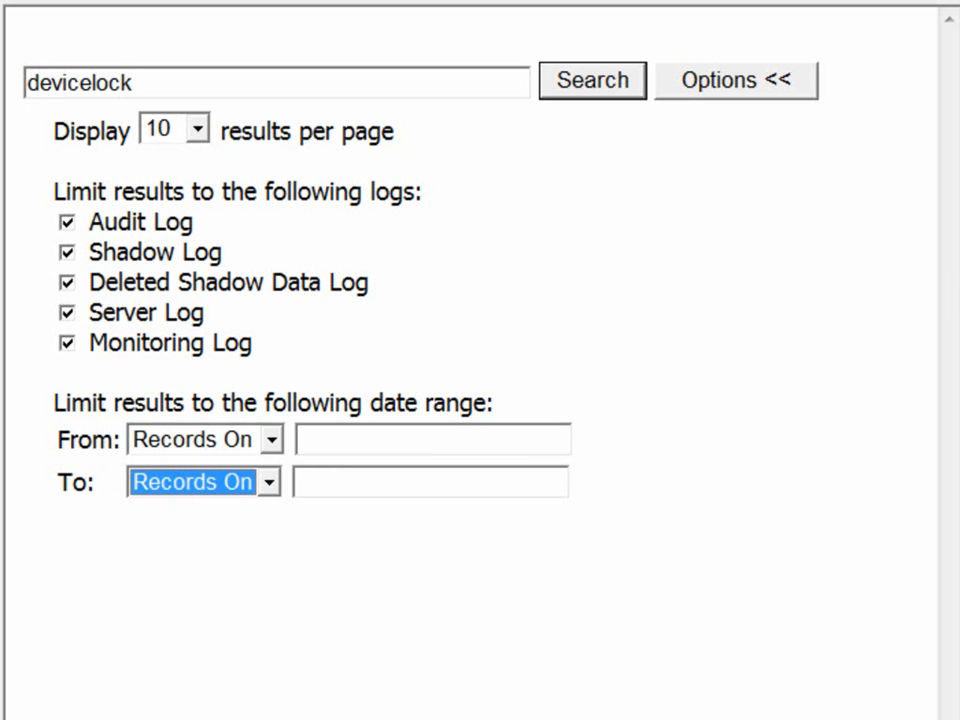
Step: Run the search from 10/01/2008 to 11/12/2009
click(410, 482)
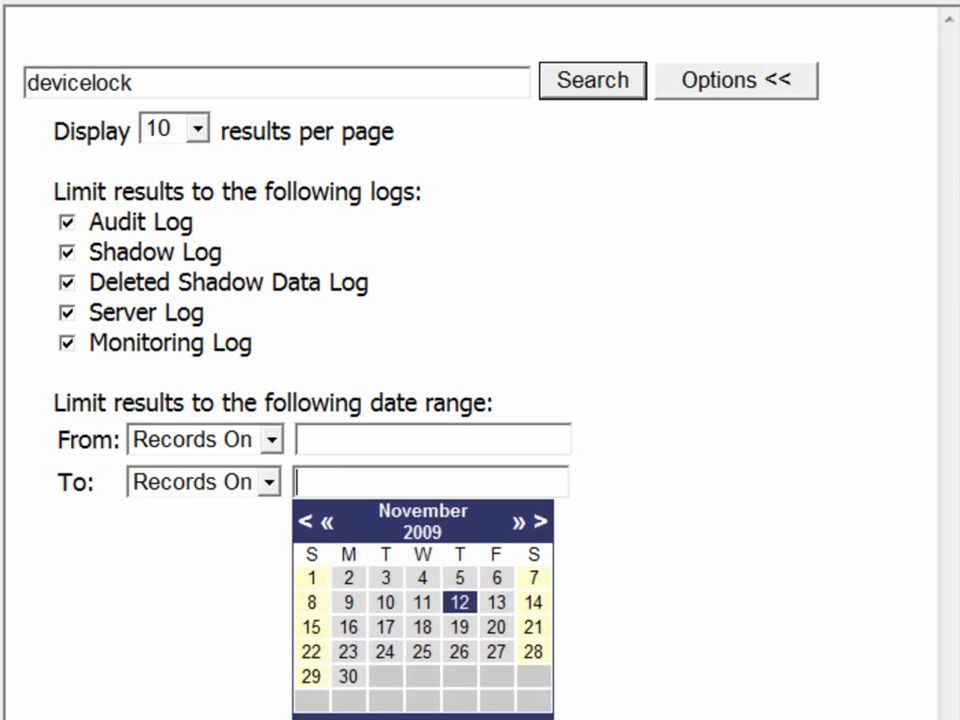
click(459, 602)
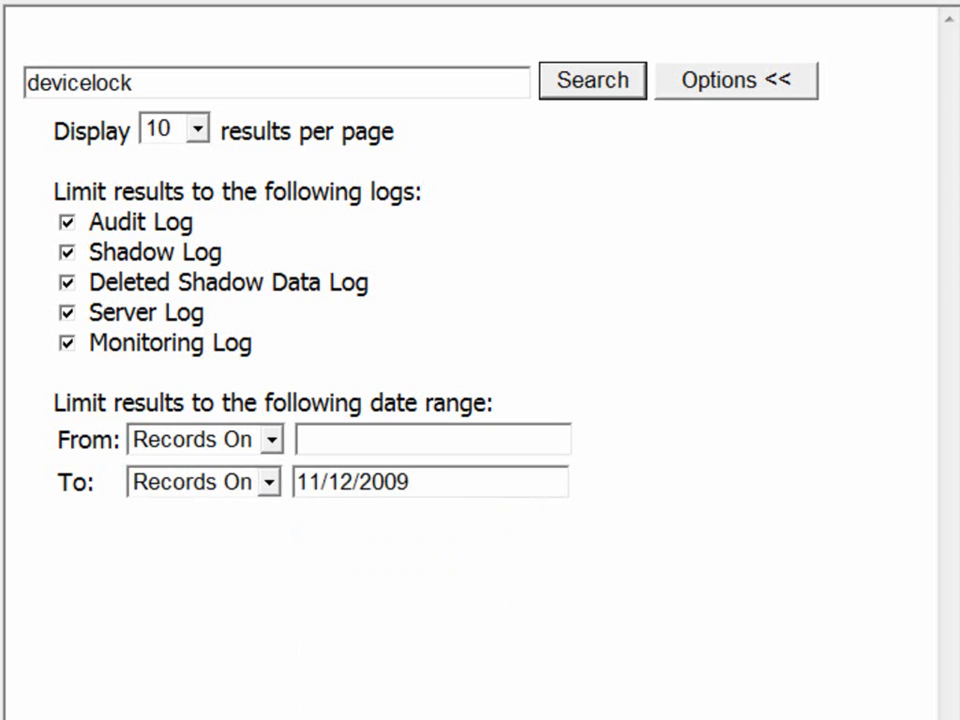
click(432, 440)
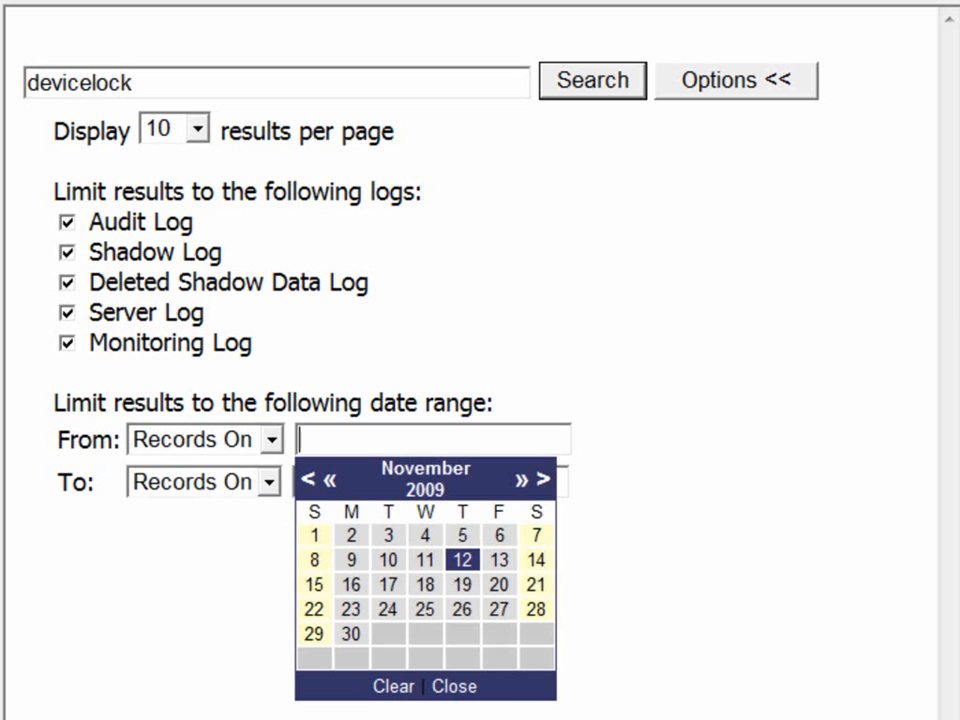
click(308, 480)
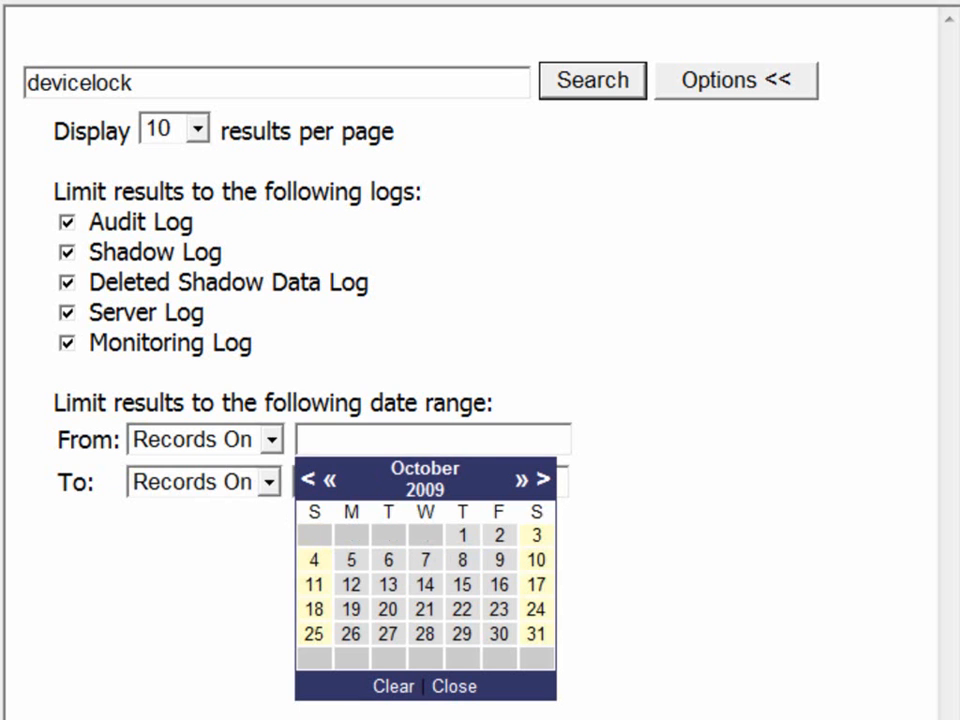
click(330, 481)
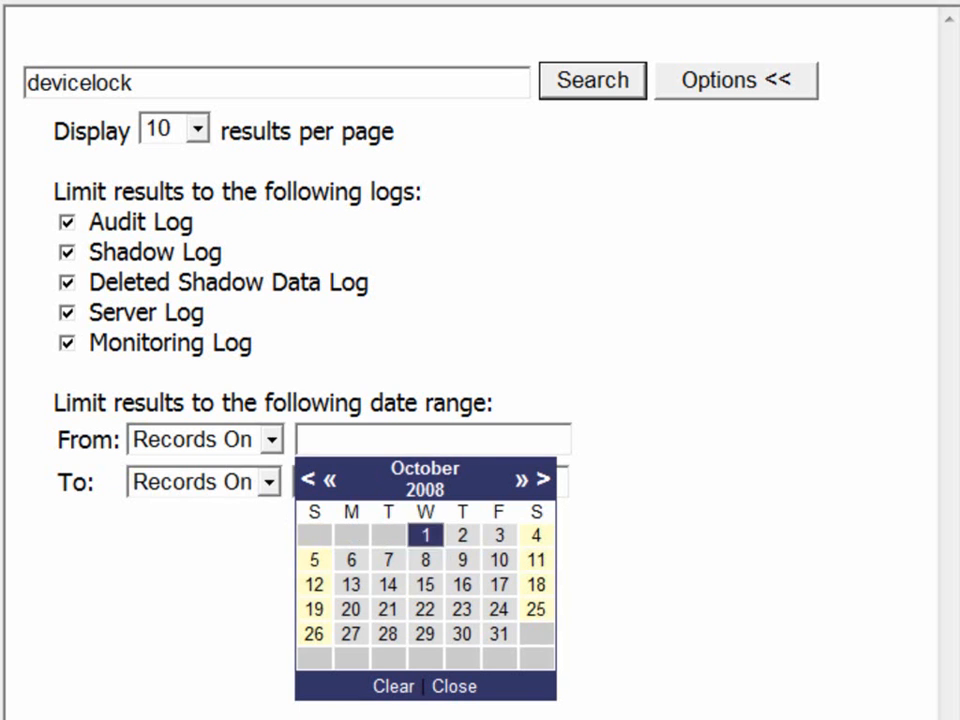
click(425, 536)
click(593, 81)
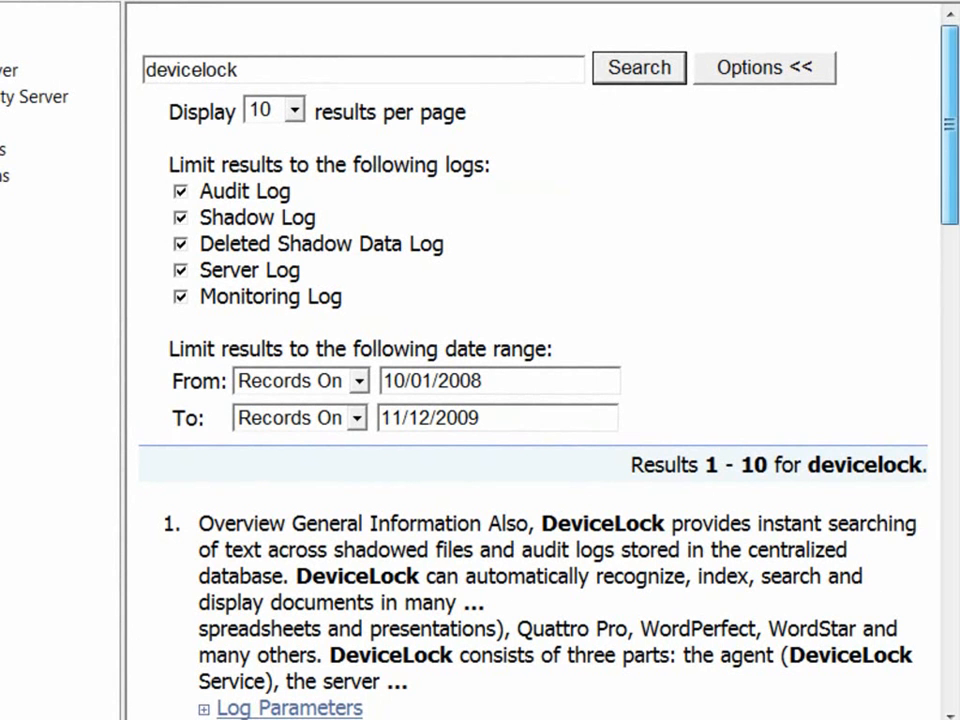
Step: Expand result 2's Log Parameters, showing the DeviceLock Manual.pdf removable-drive write
scroll(530, 400, down, 10)
scroll(530, 400, down, 5)
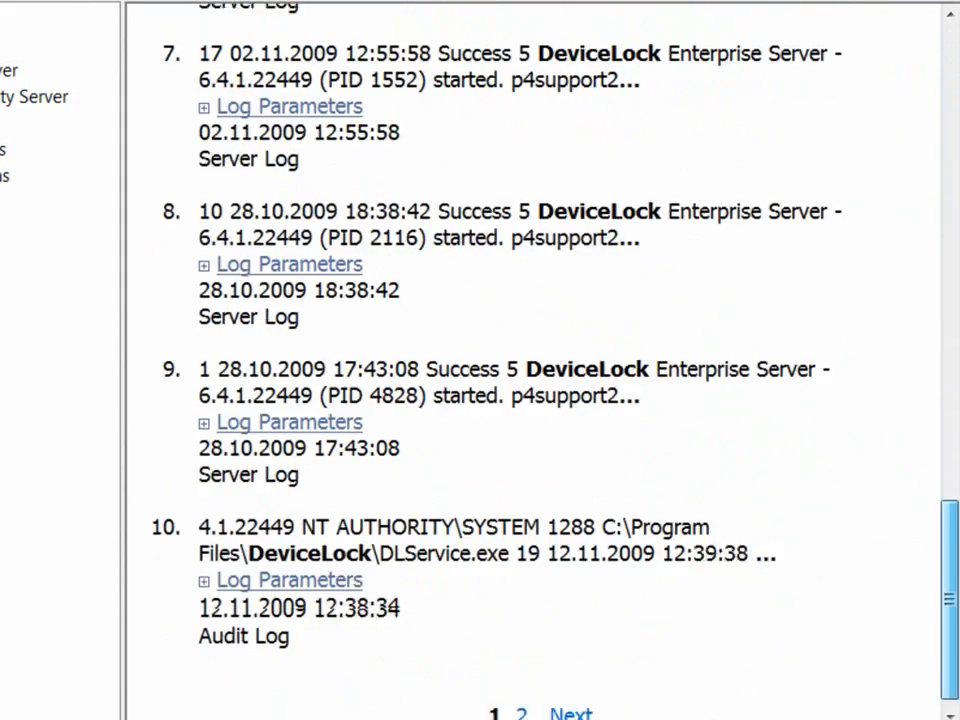
scroll(530, 400, up, 10)
scroll(530, 400, up, 5)
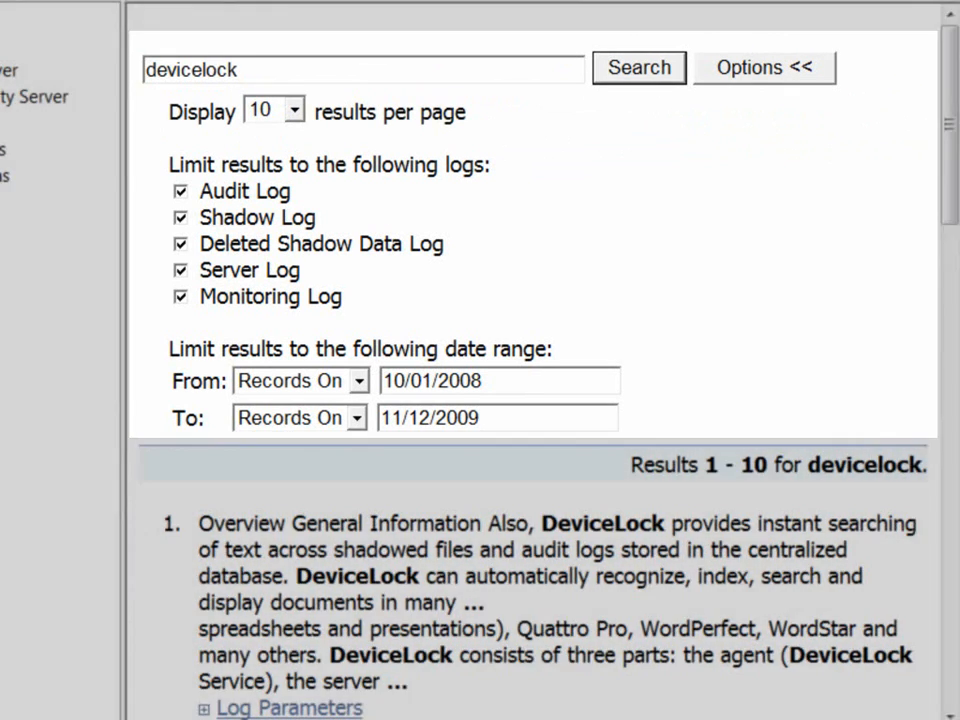
scroll(530, 400, down, 3)
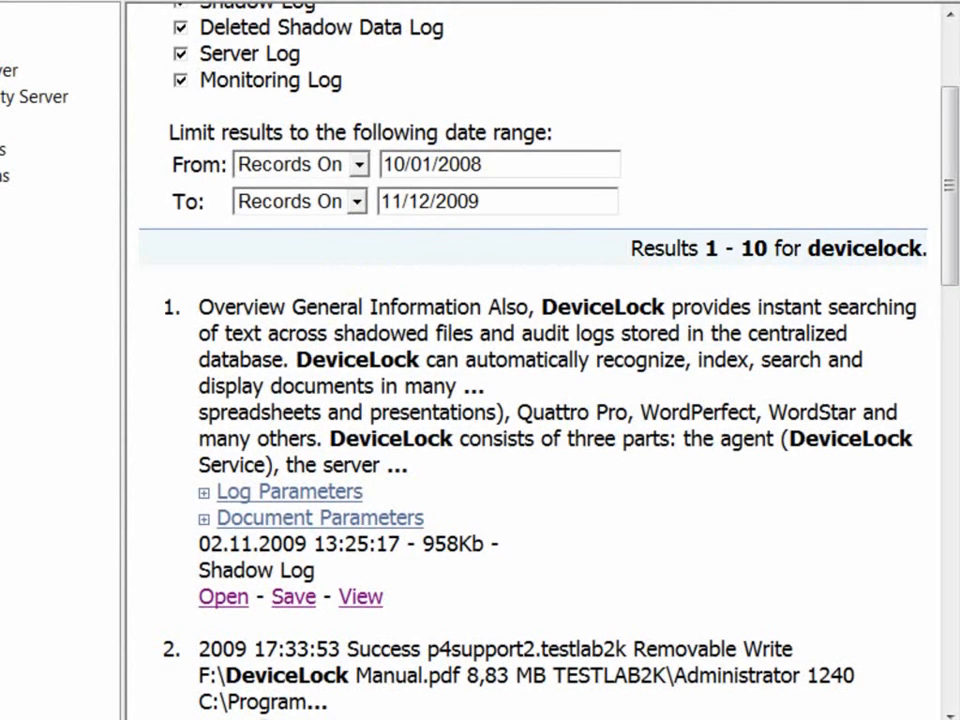
scroll(530, 400, down, 9)
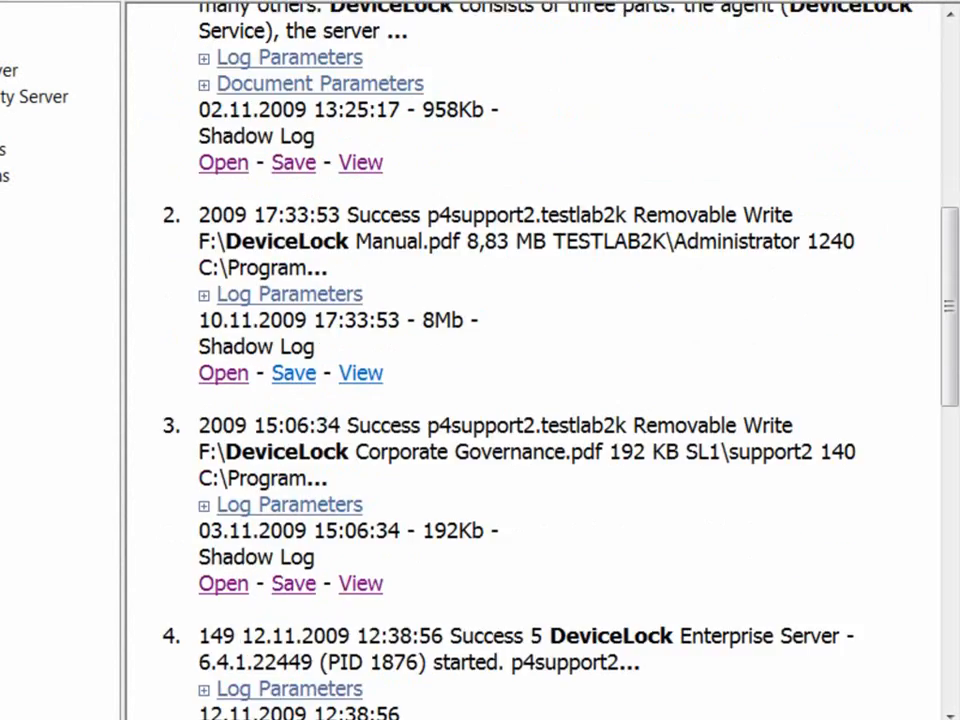
scroll(530, 400, down, 9)
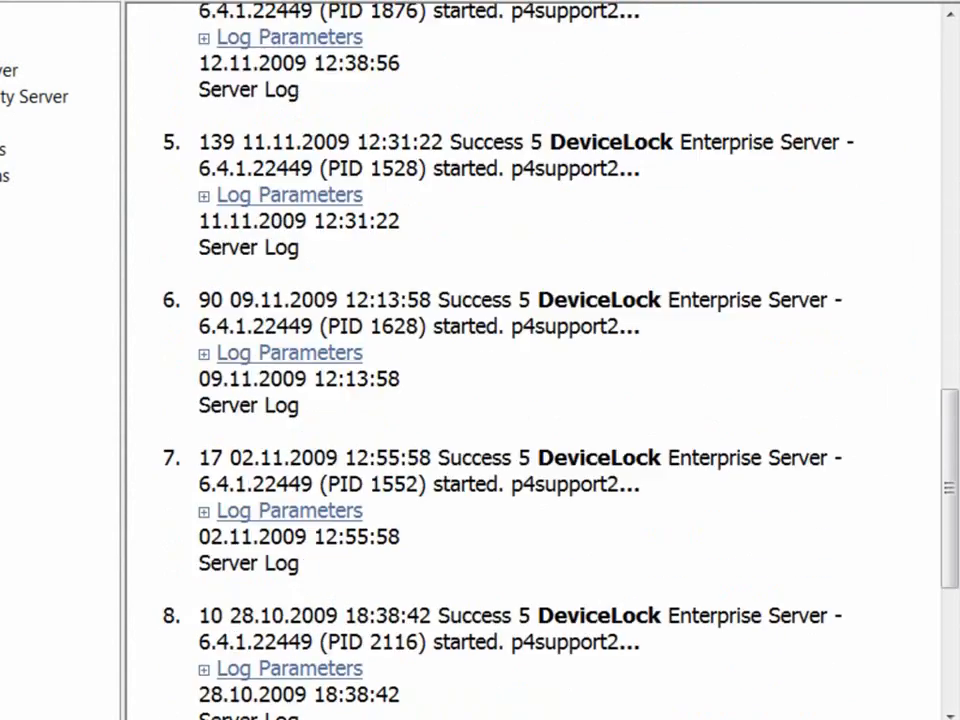
scroll(530, 400, down, 3)
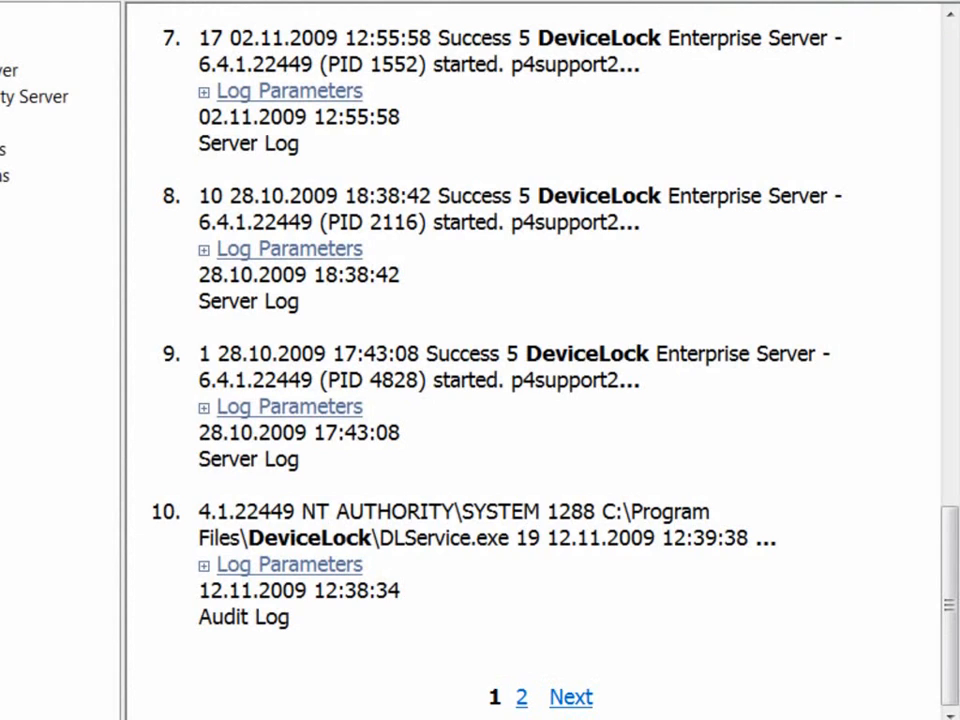
scroll(540, 360, up, 10)
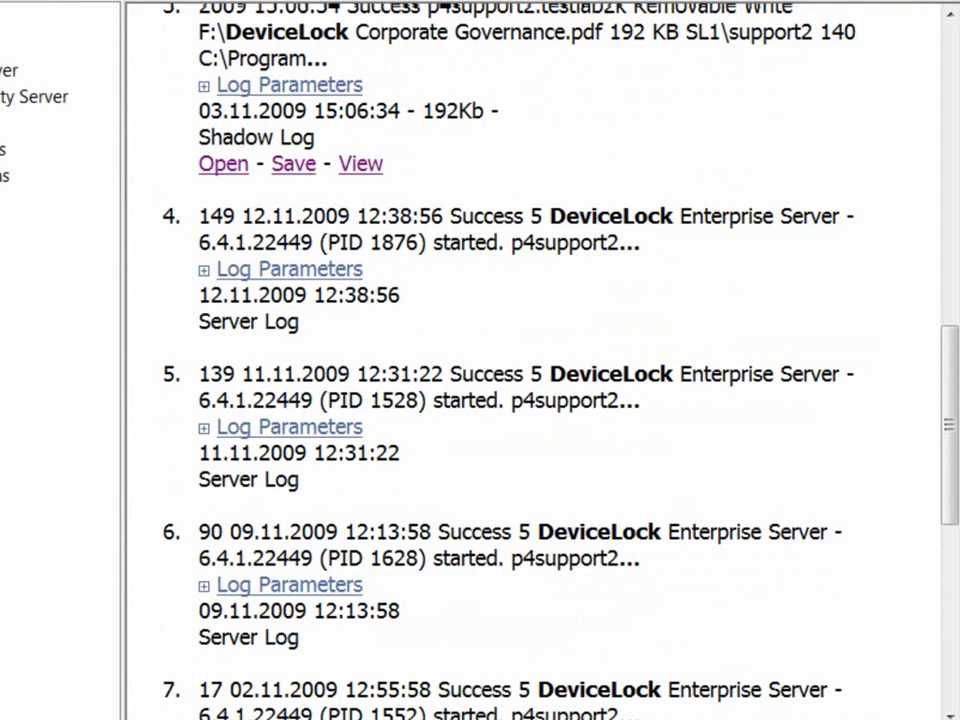
scroll(540, 360, up, 4)
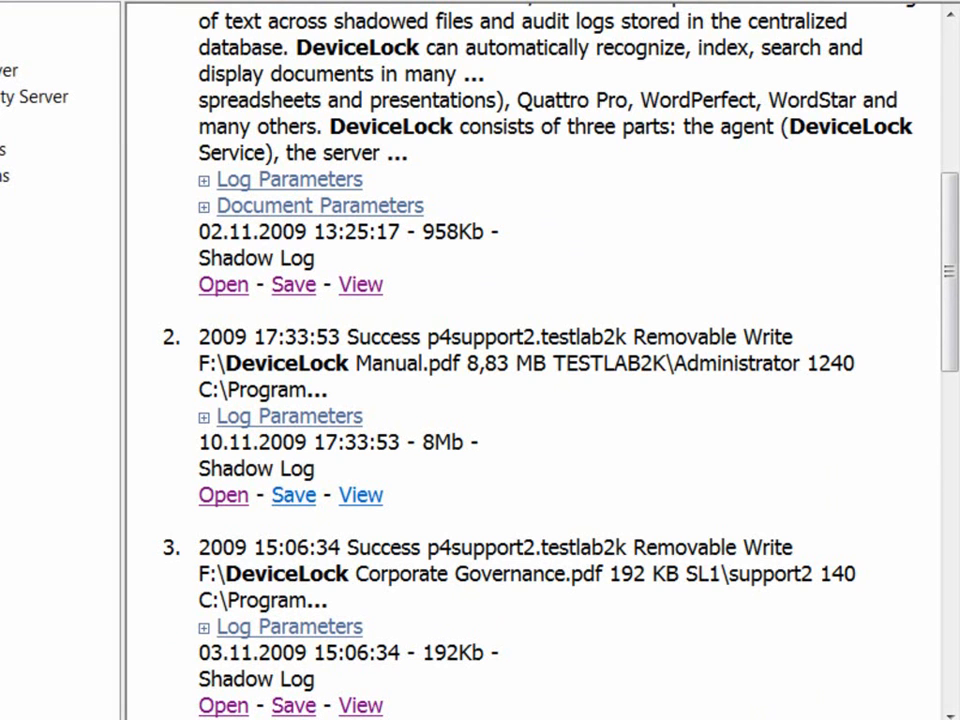
click(289, 416)
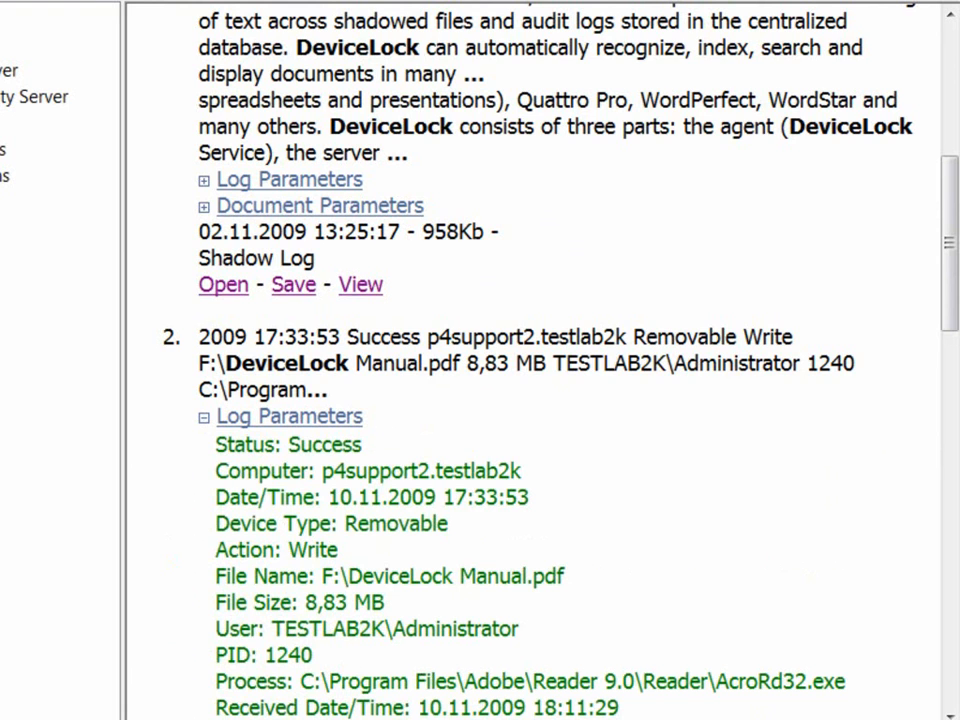
scroll(540, 400, down, 2)
scroll(540, 400, down, 2)
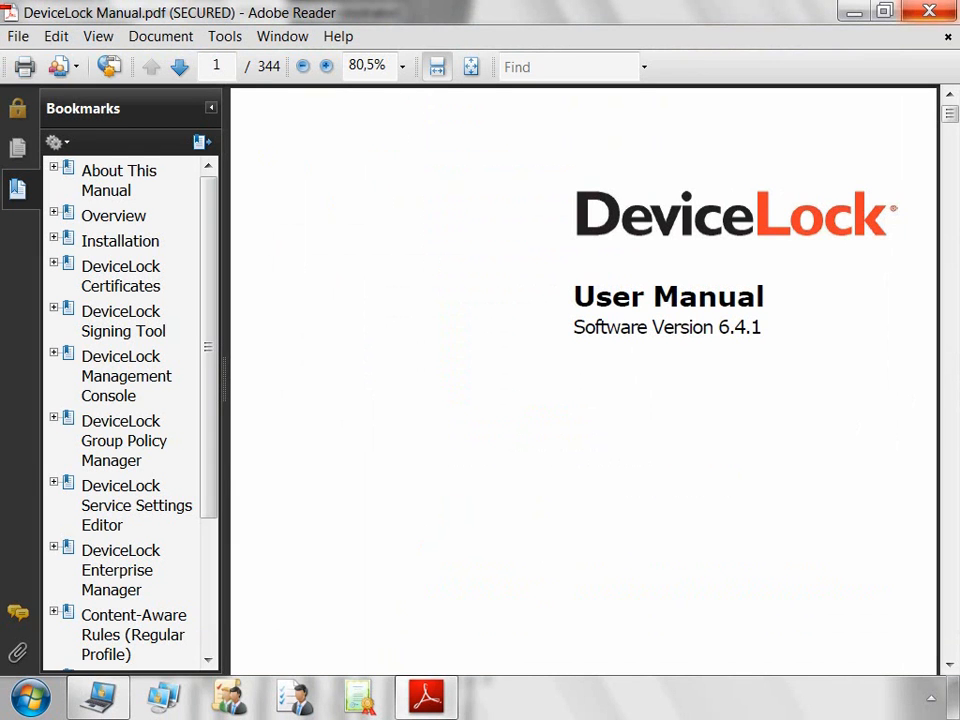
Step: Minimize Adobe Reader showing DeviceLock Manual.pdf to return to the console
click(854, 12)
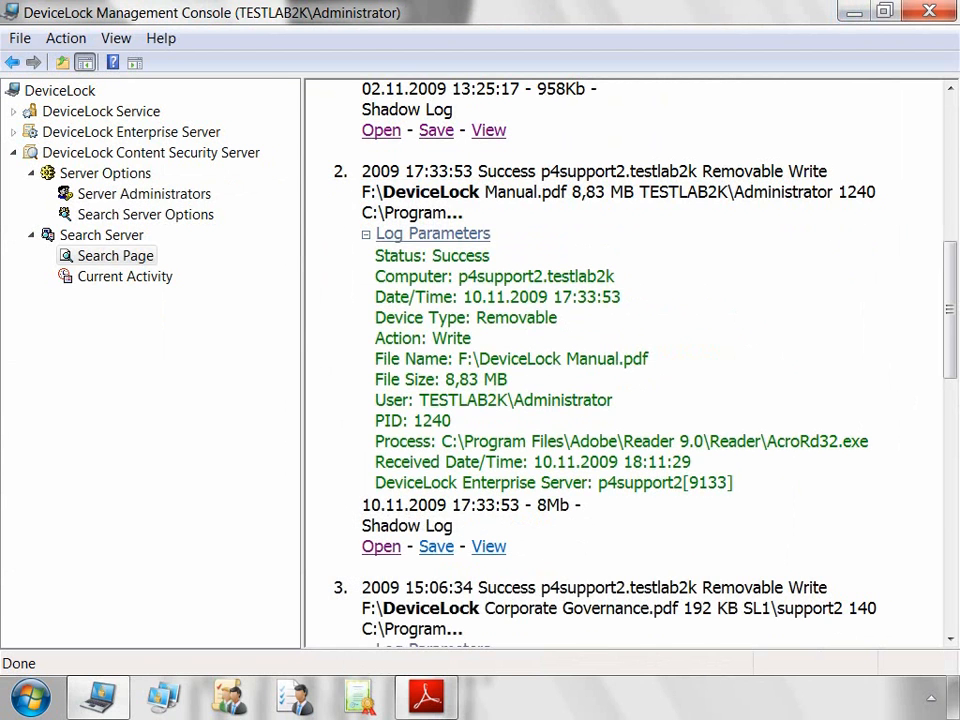
click(436, 546)
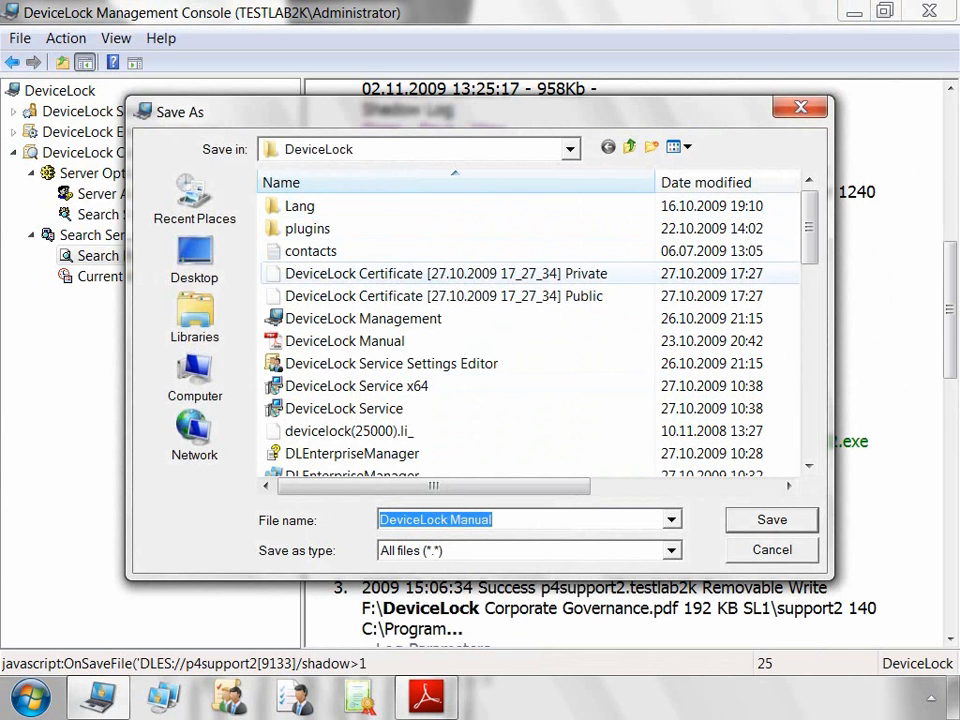
key(Escape)
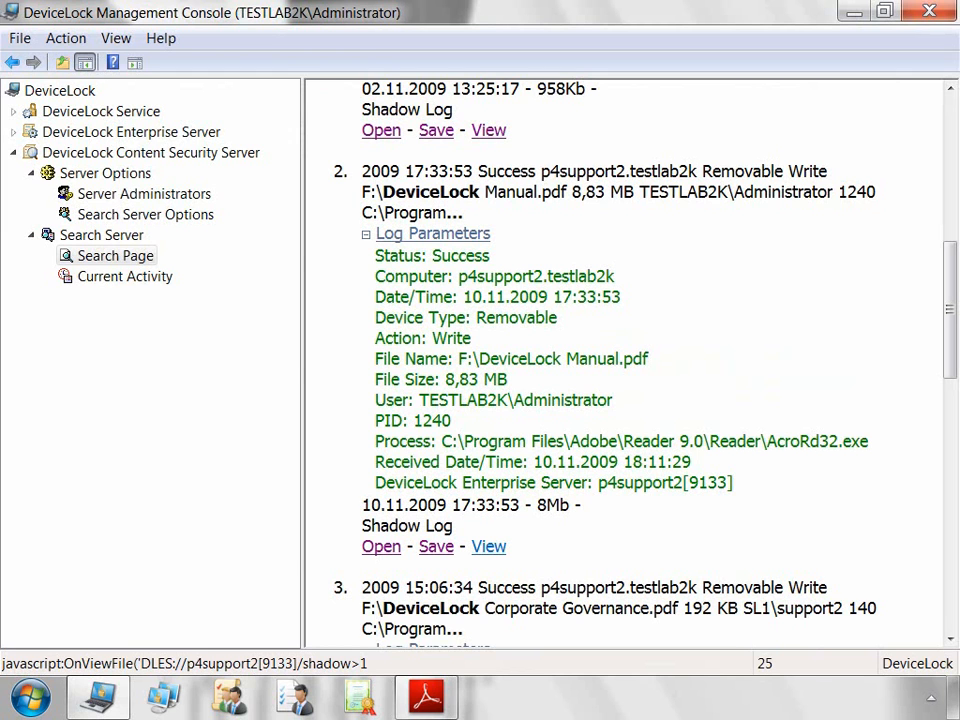
click(489, 547)
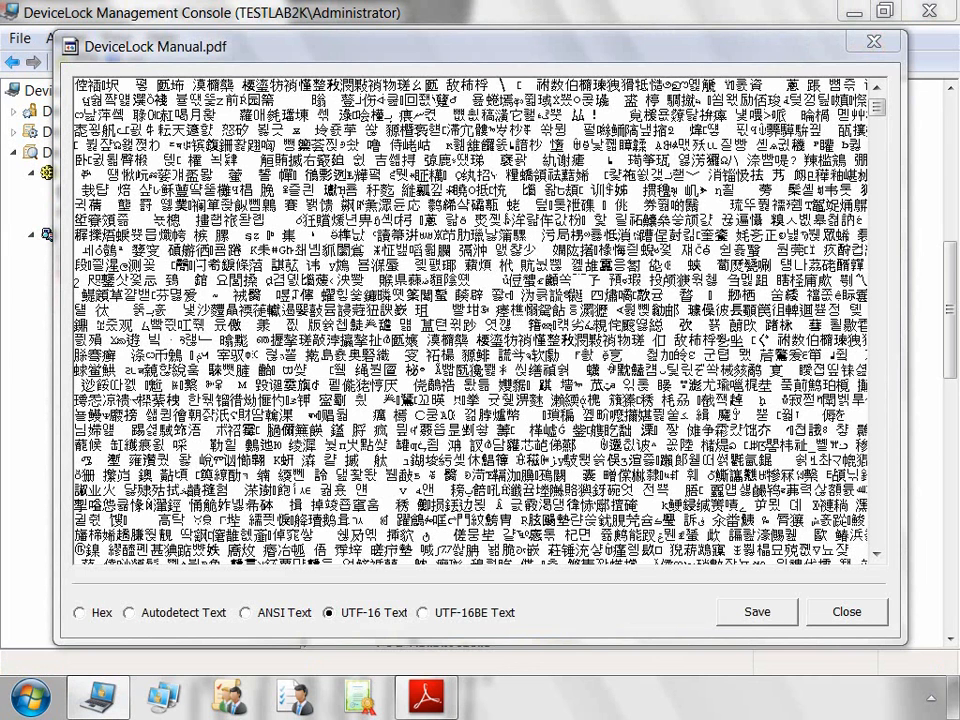
Step: View the shadow copy as UTF-16BE, Hex and Autodetect text, close the viewer, then show the desktop
click(423, 613)
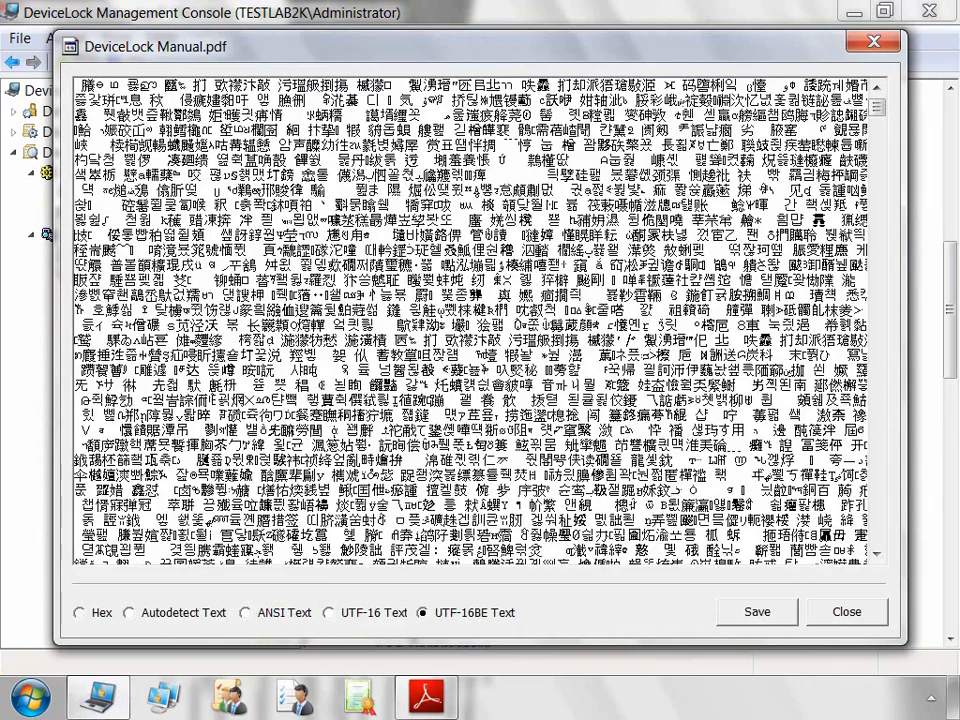
click(80, 613)
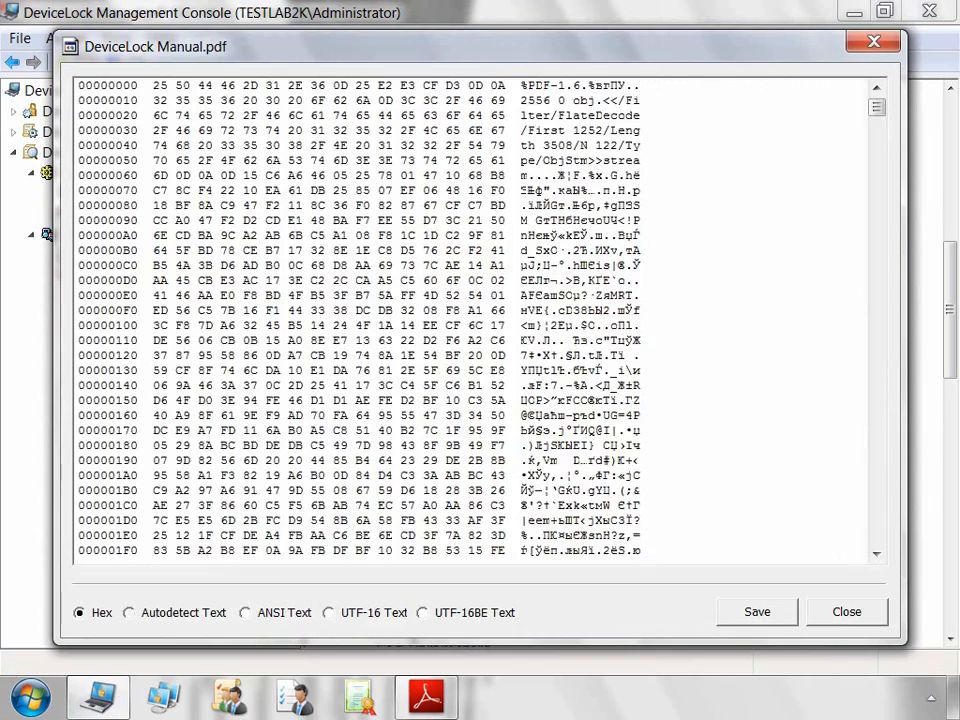
click(129, 613)
click(847, 612)
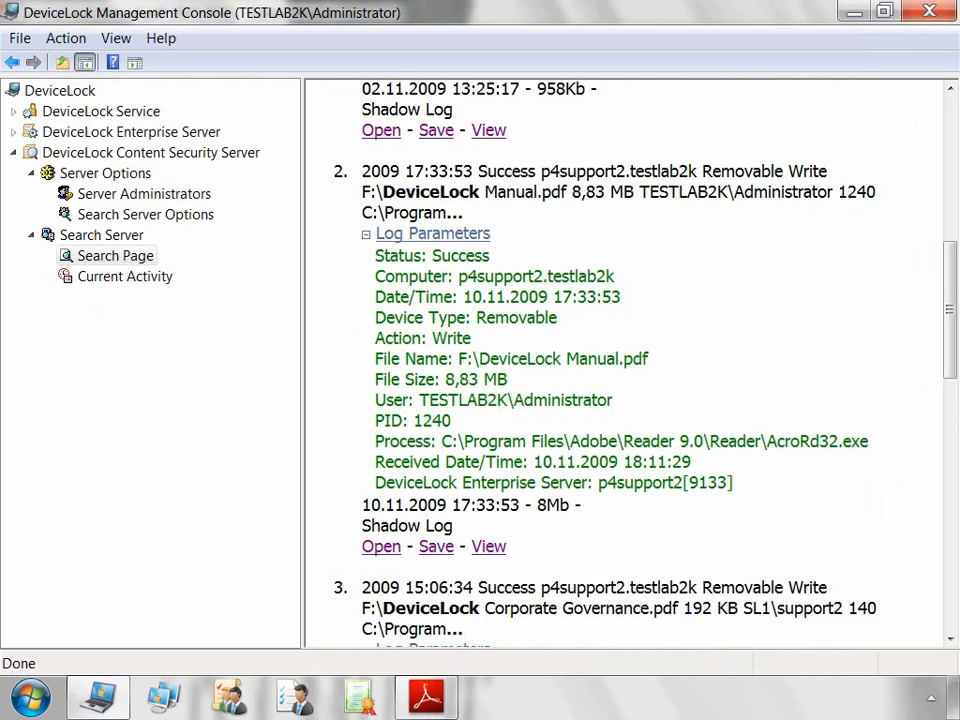
scroll(627, 360, down, 7)
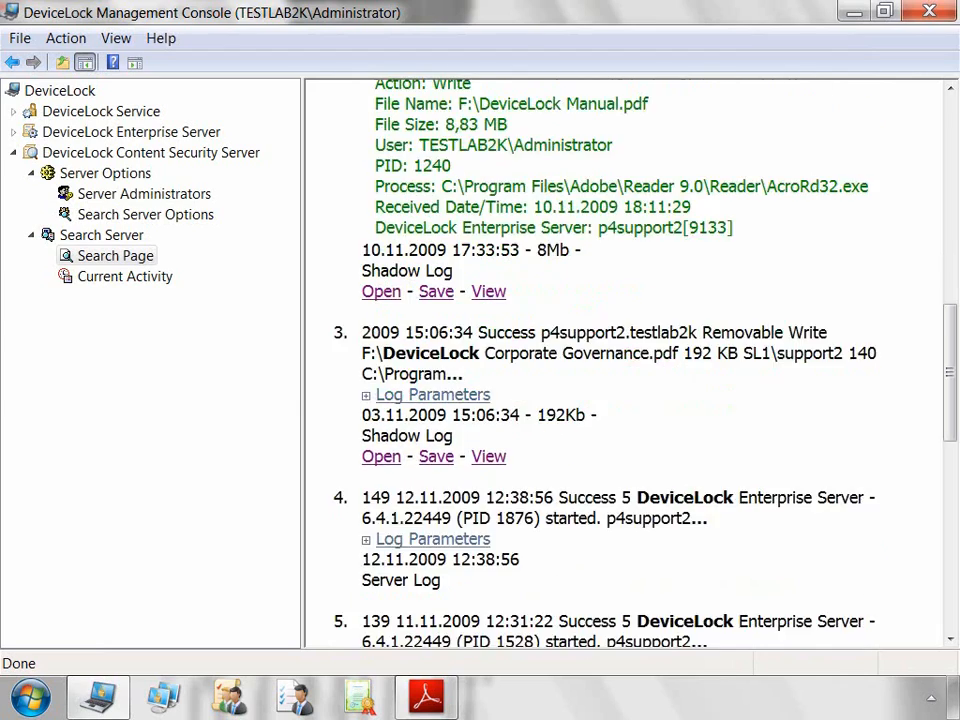
click(953, 698)
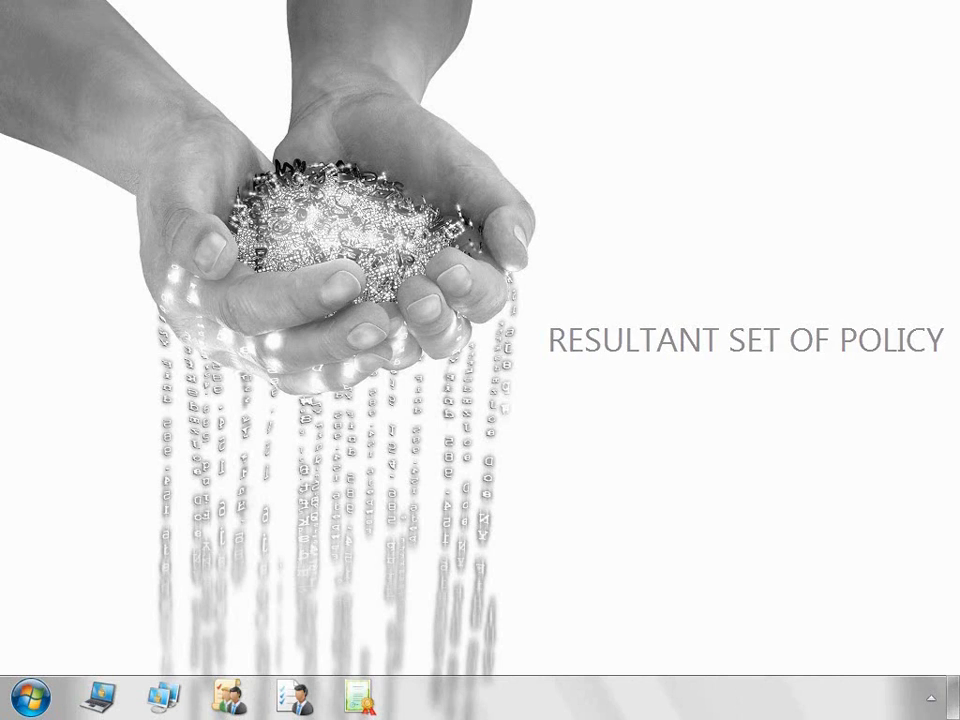
Step: Launch Microsoft Management Console with mmc, maximize it and widen the console tree
key(super)
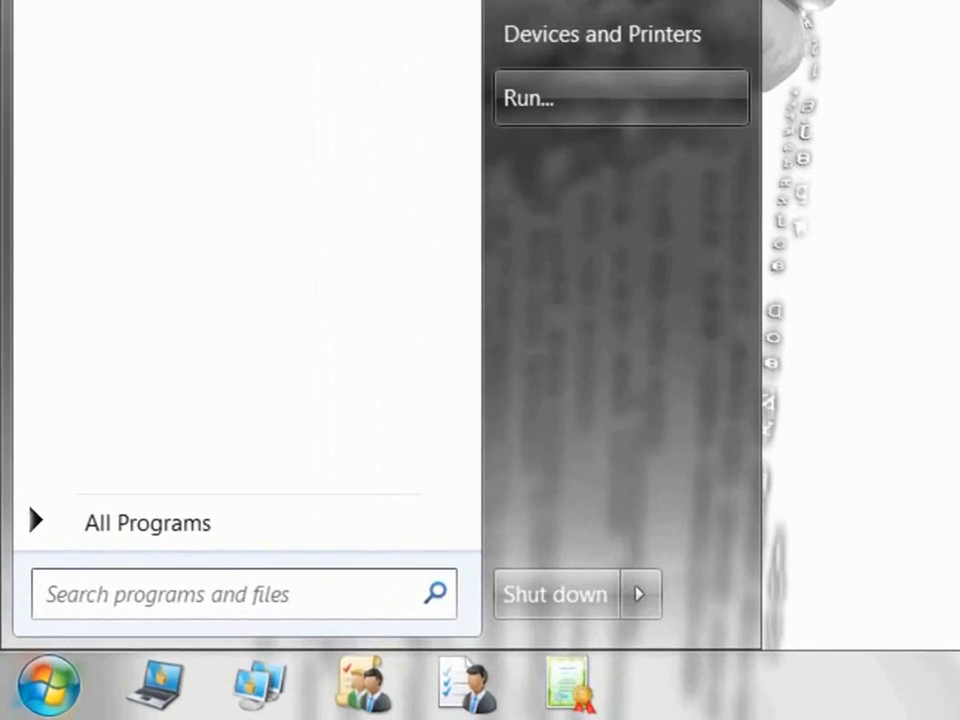
click(393, 326)
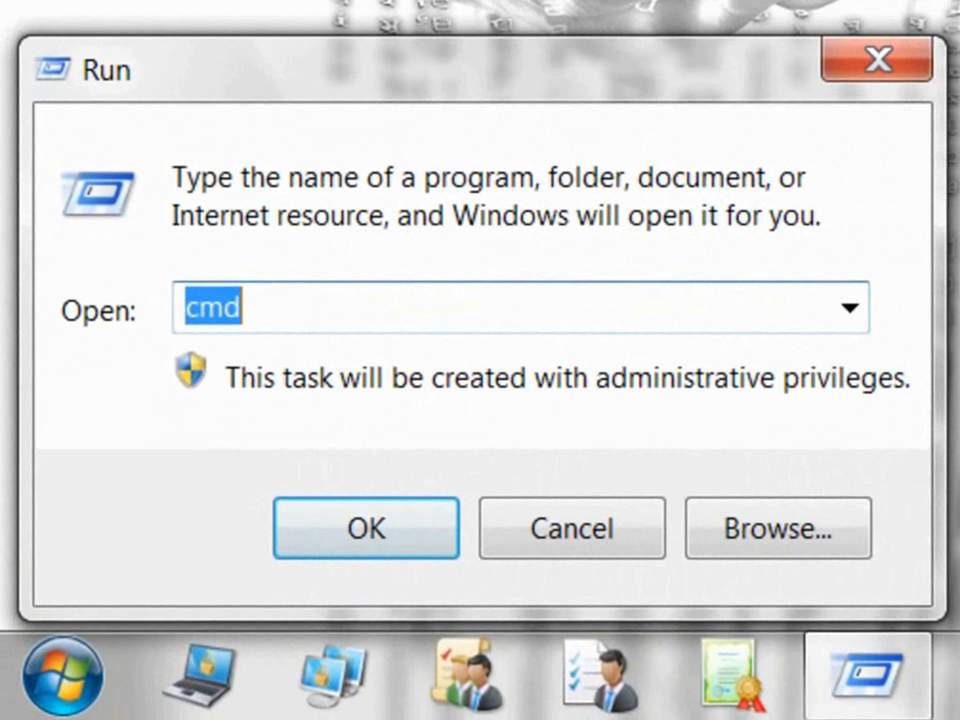
key(End)
key(shift+Home)
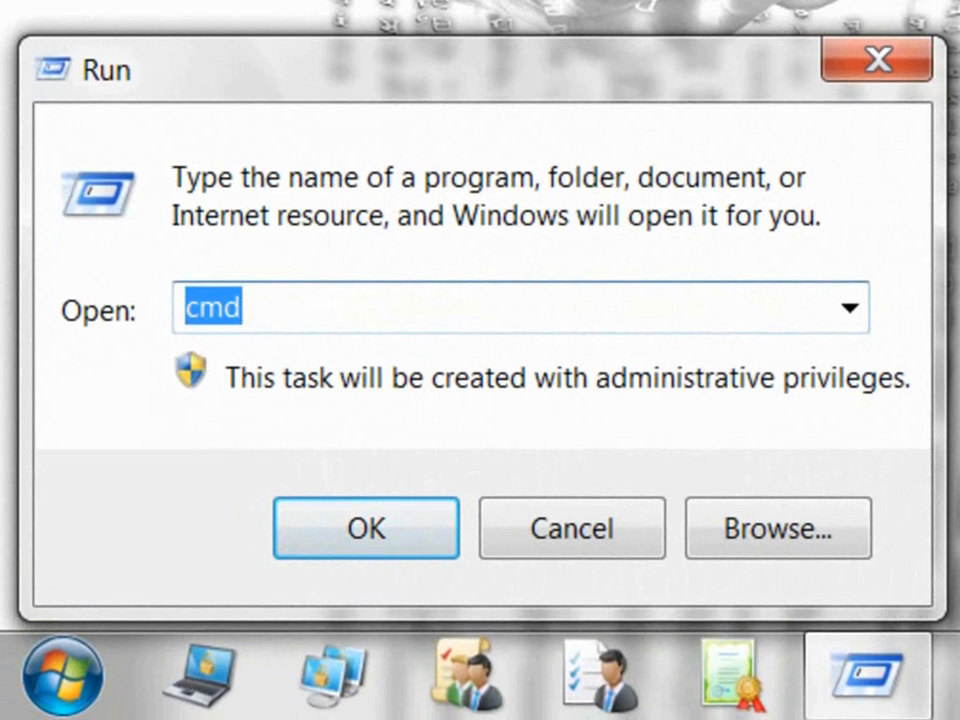
text(mmc)
key(Return)
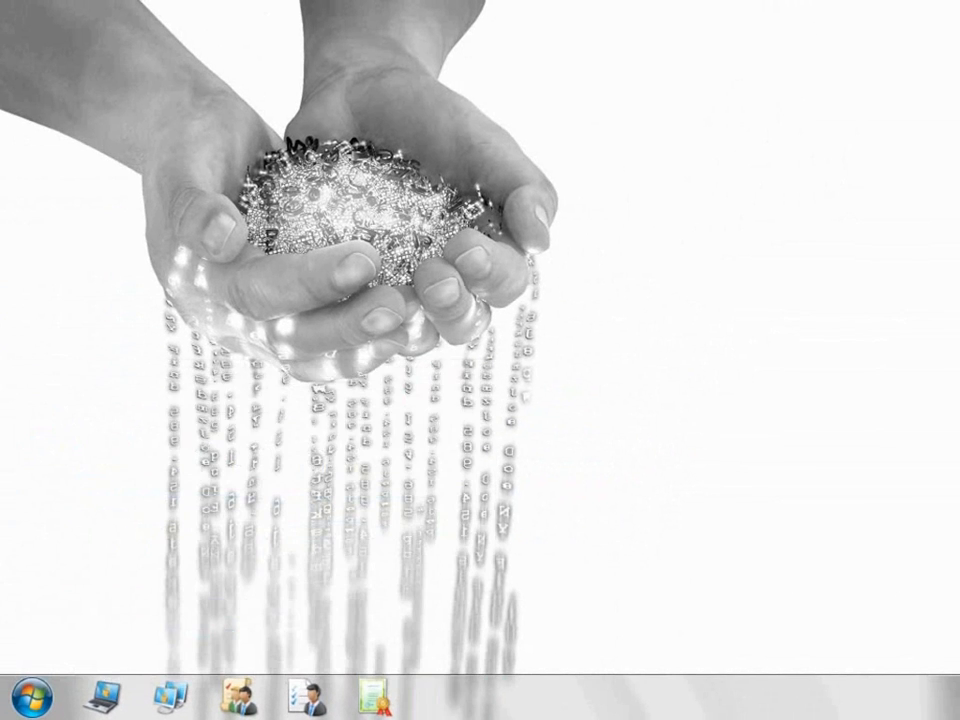
click(604, 72)
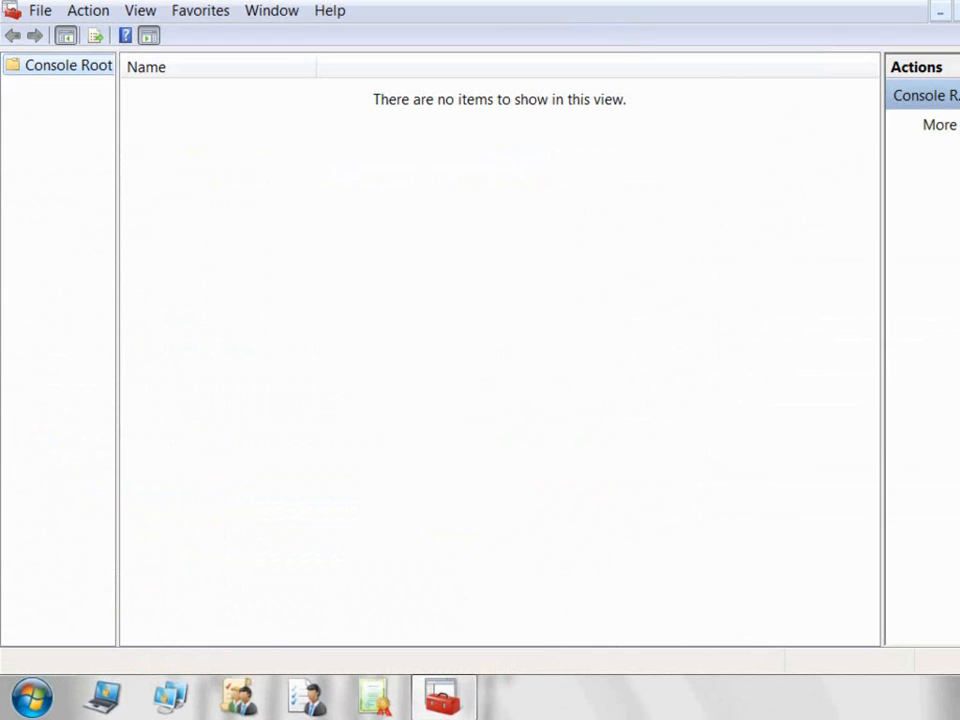
click(148, 35)
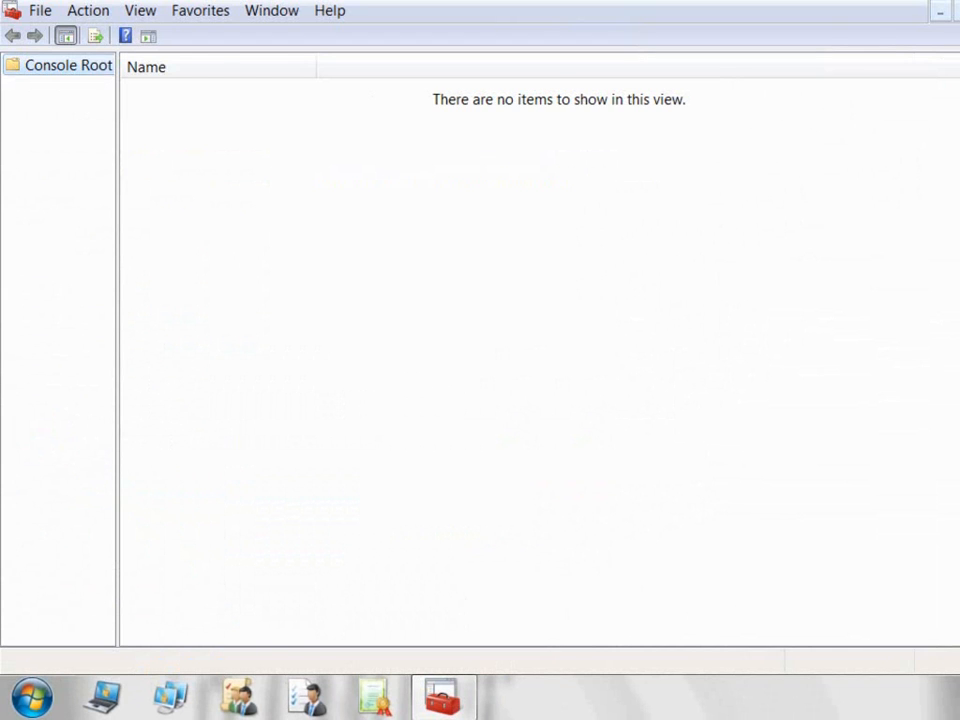
drag(118, 240, 274, 240)
Step: Add the Resultant Set of Policy snap-in and start Generate RSoP Data
click(40, 11)
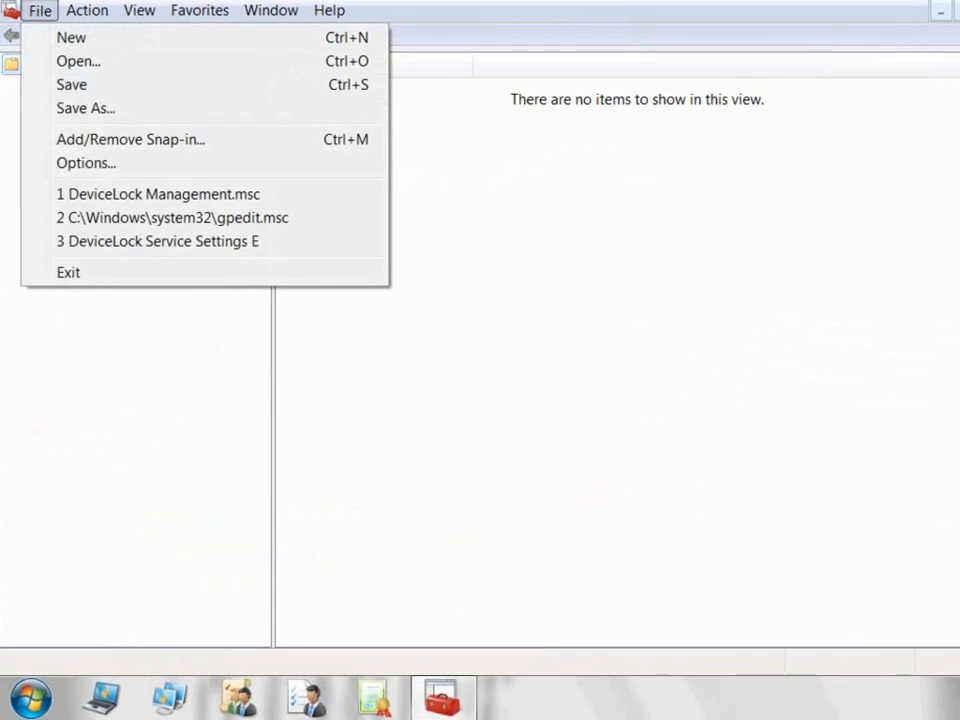
click(131, 139)
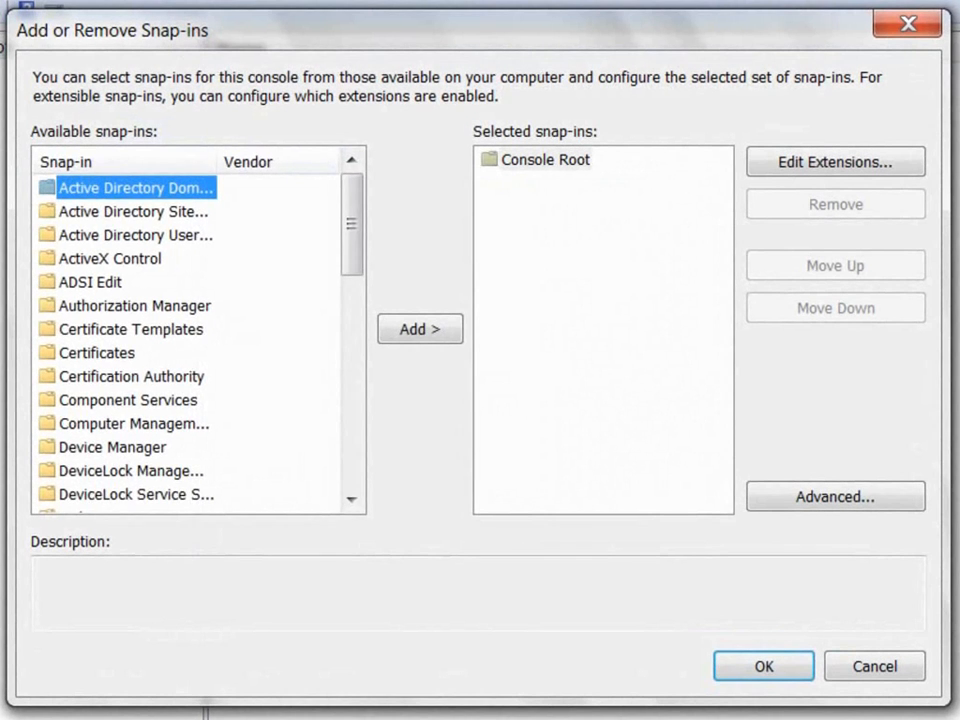
scroll(210, 340, down, 9)
drag(352, 425, 352, 437)
click(134, 282)
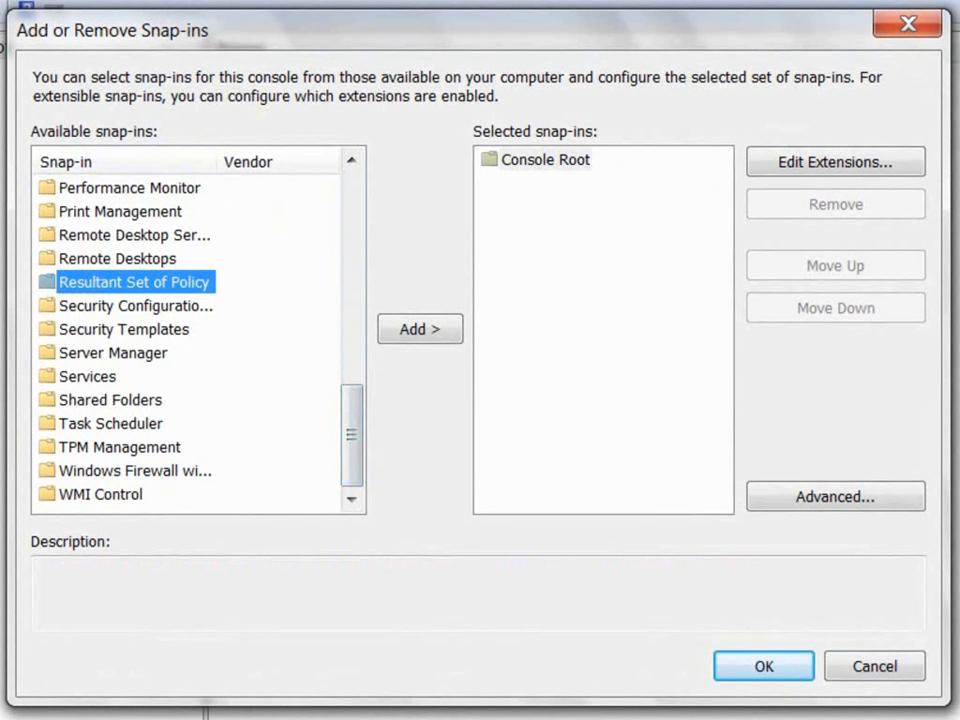
click(420, 329)
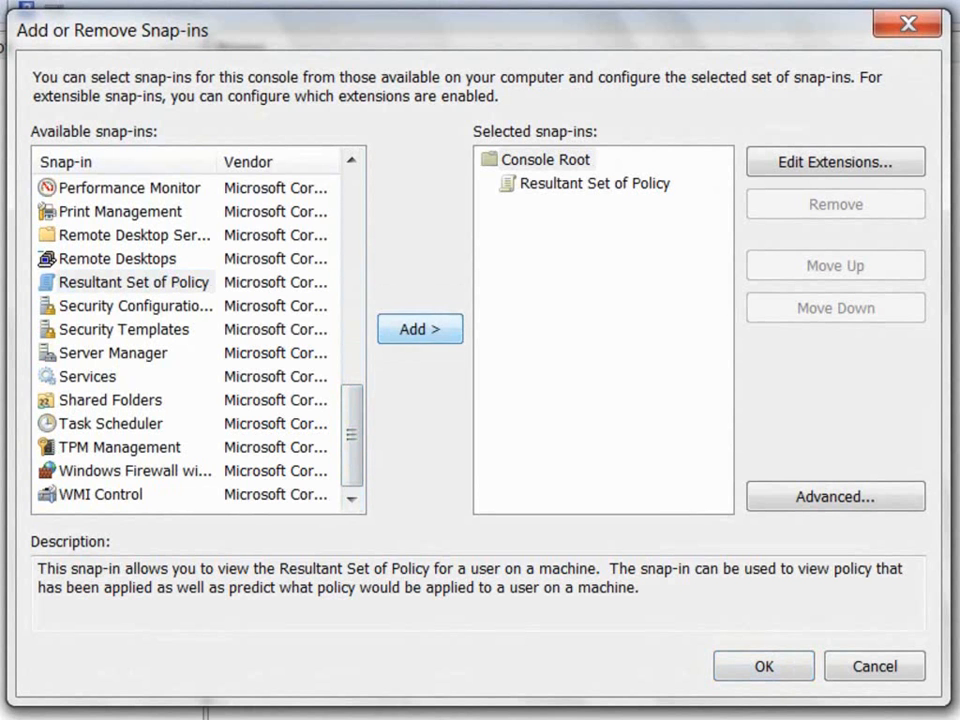
click(595, 184)
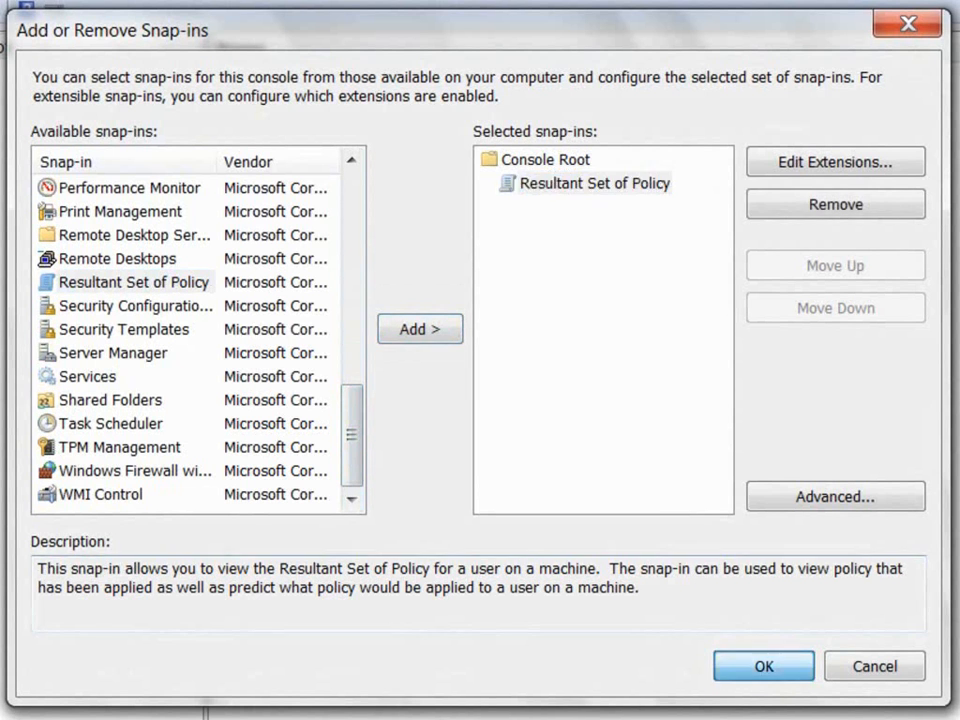
click(764, 666)
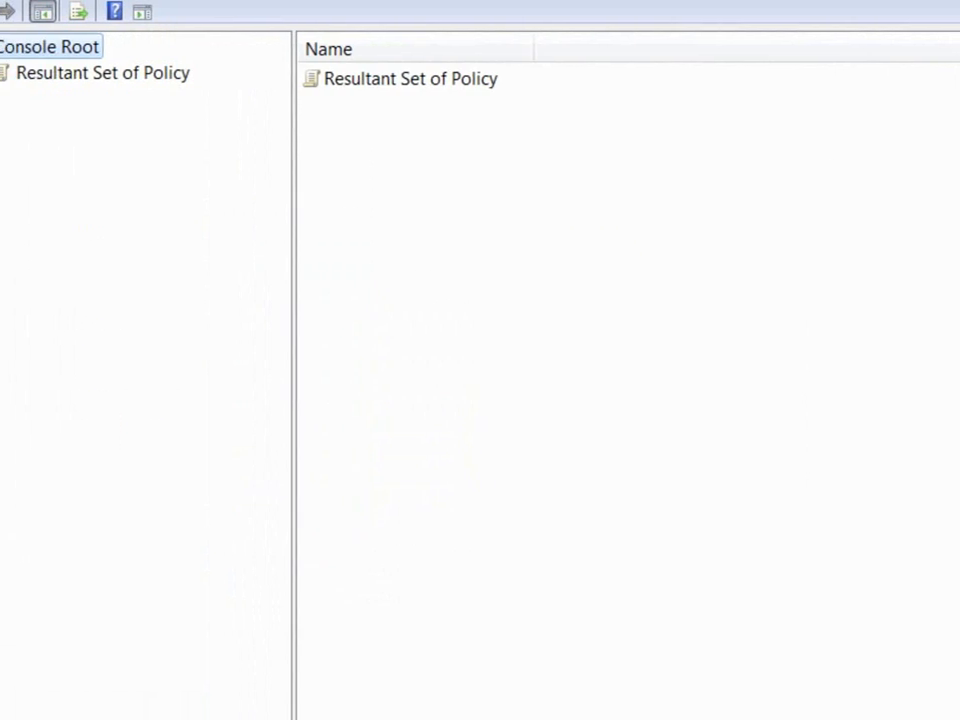
right_click(144, 73)
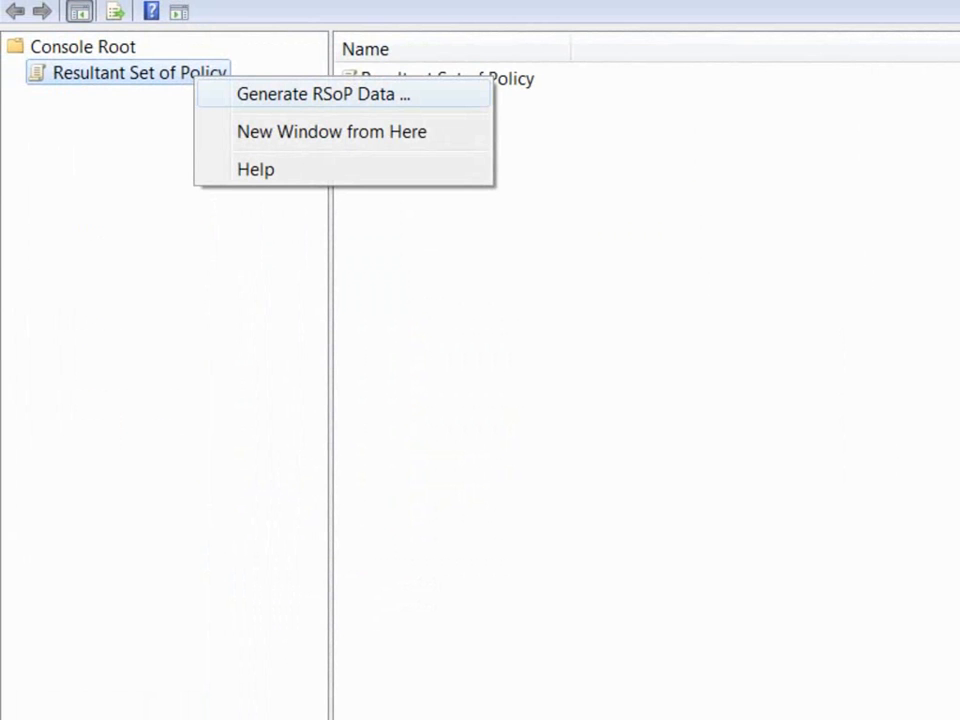
click(323, 94)
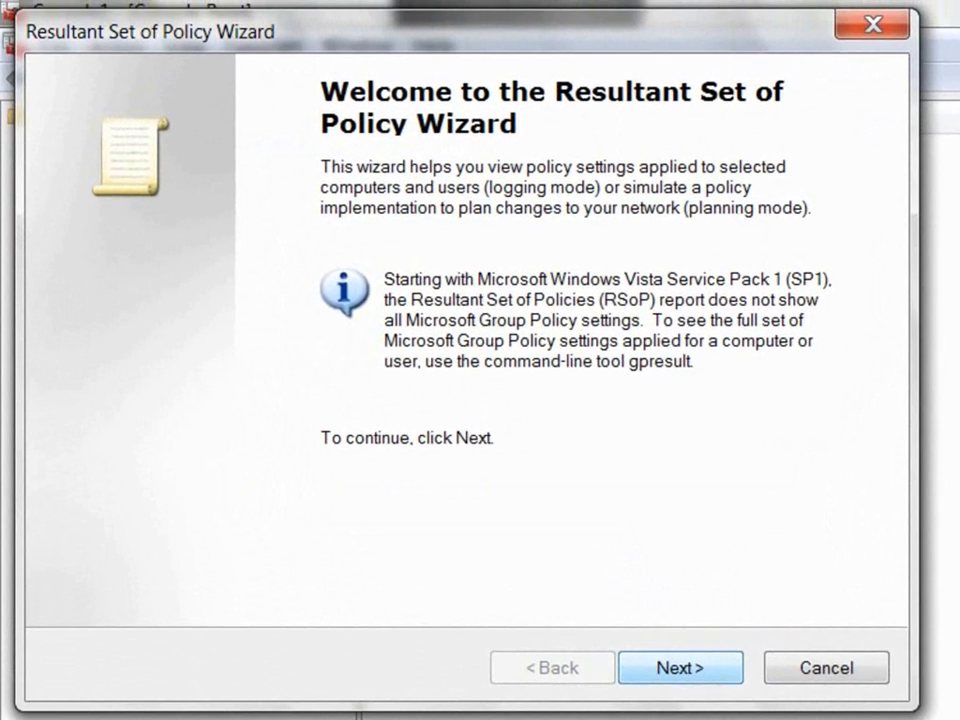
Step: Complete the RSoP wizard in logging mode for this computer and the current user
key(Return)
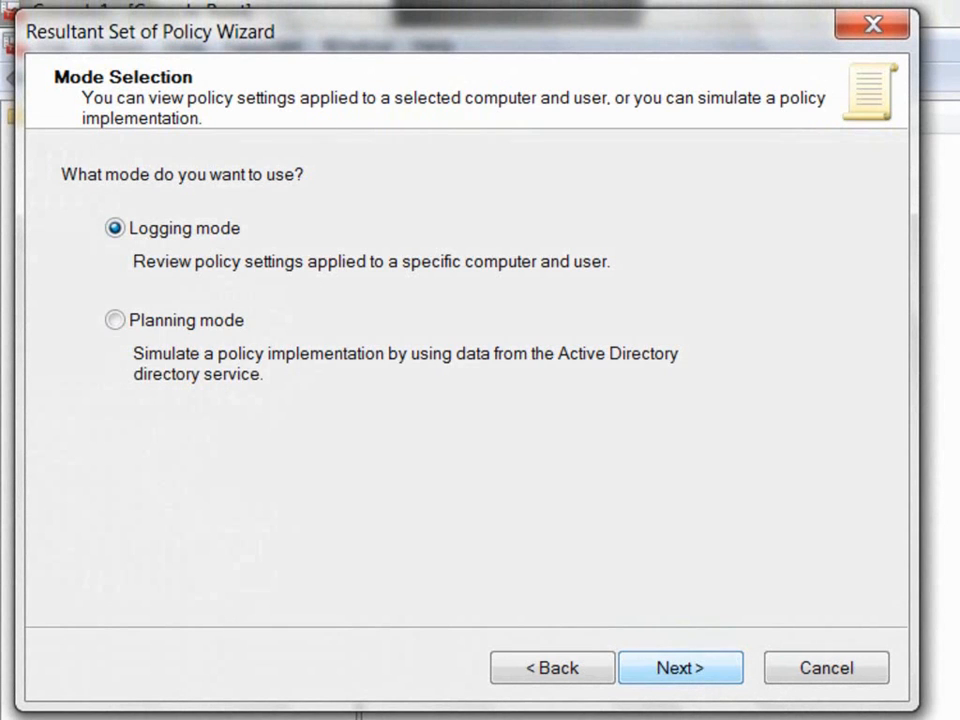
key(Return)
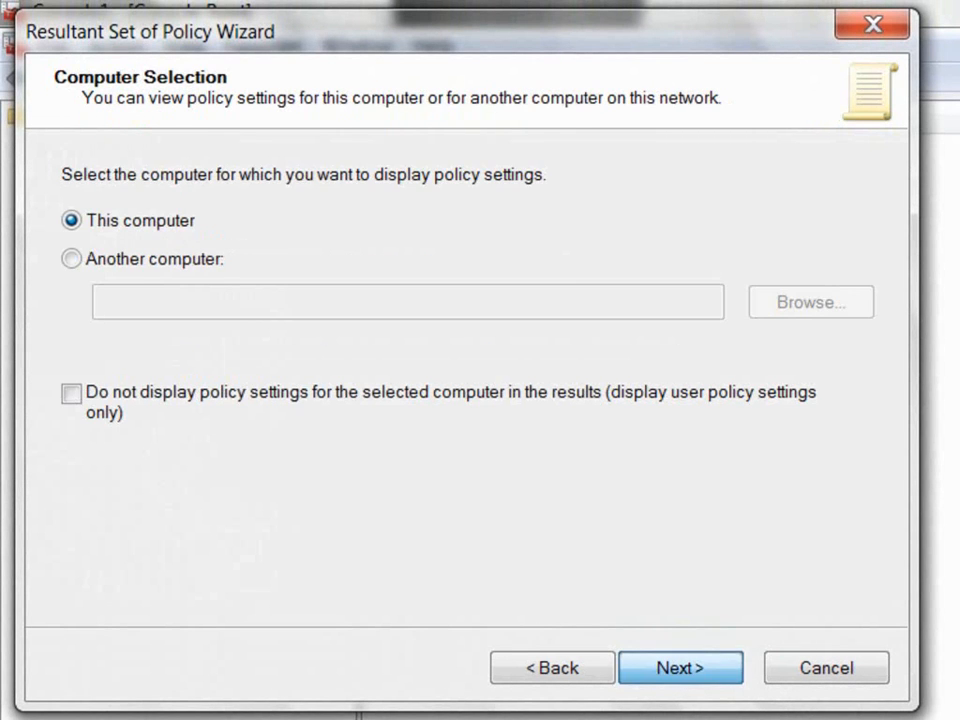
key(Return)
key(Return)
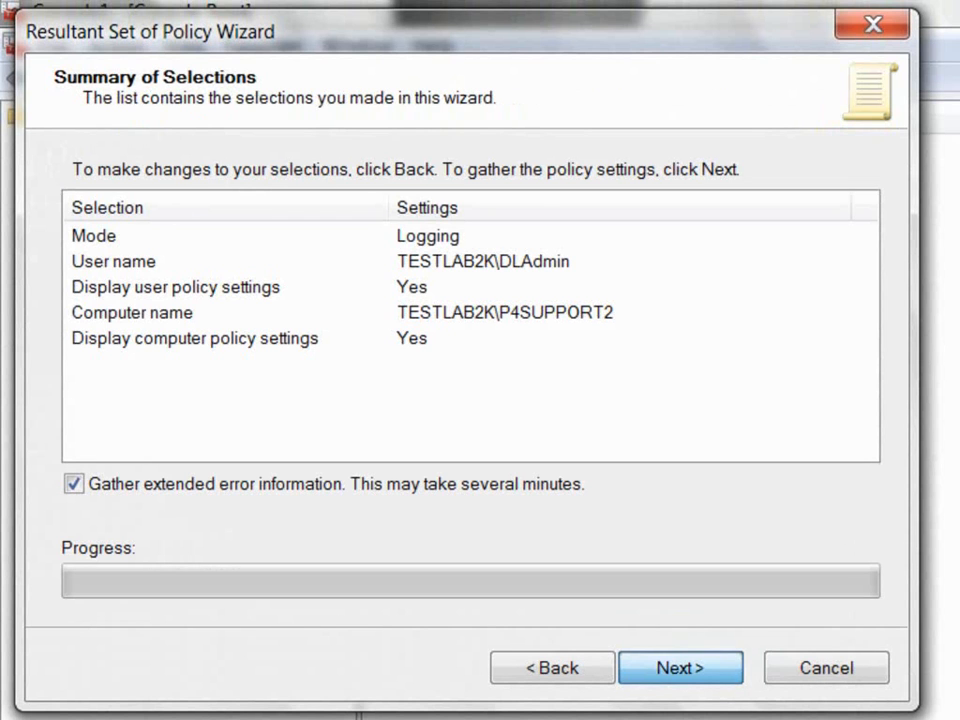
key(Return)
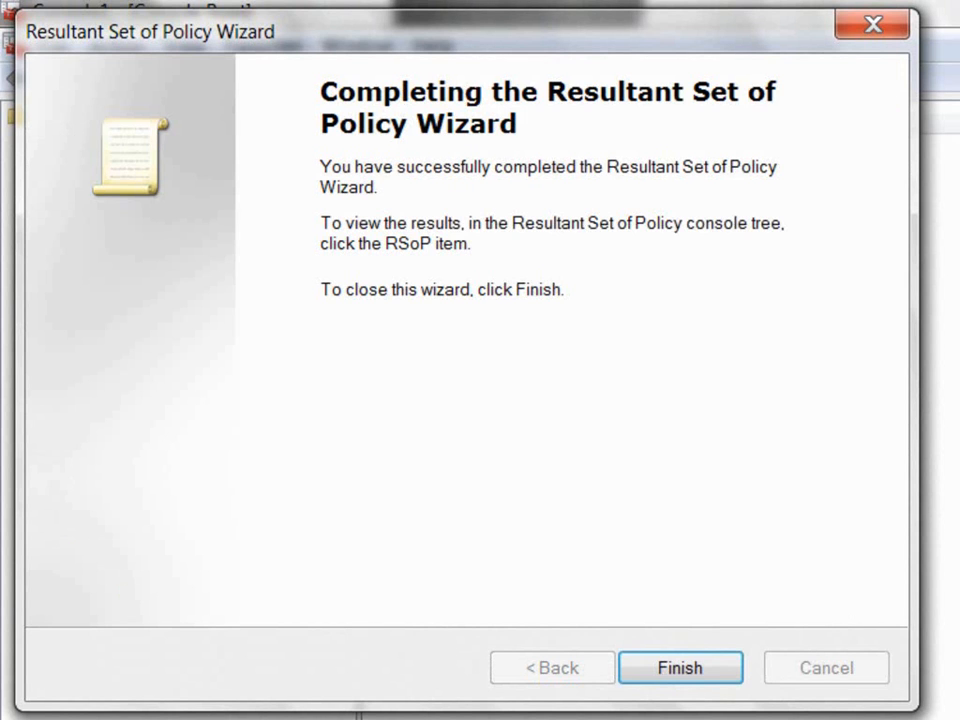
key(Return)
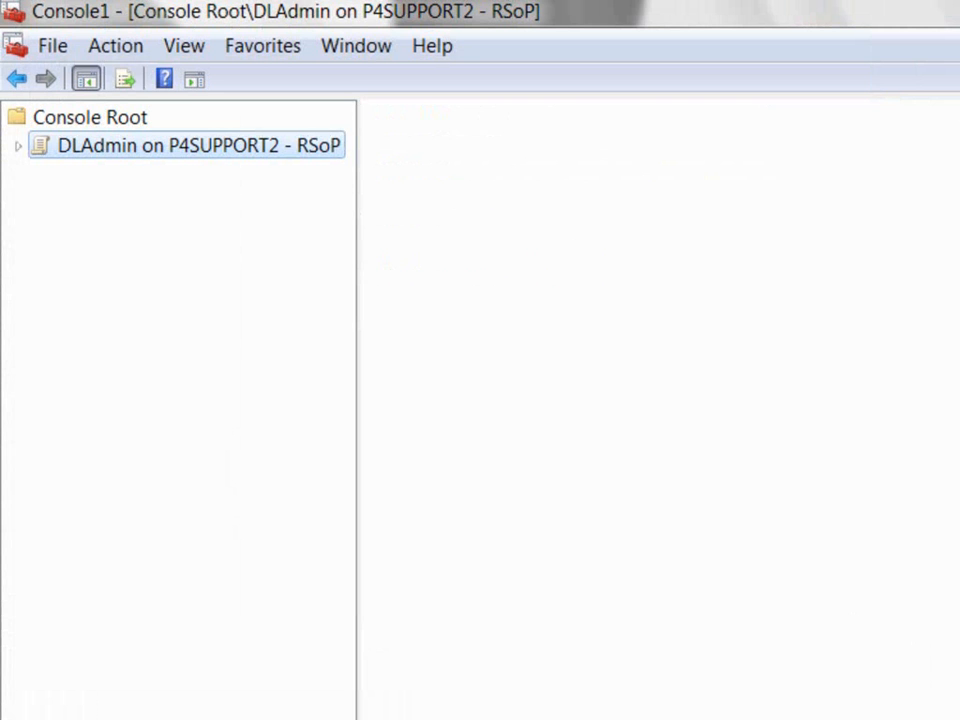
Step: Show the DeviceLock Service Options policies and widen the State column
click(67, 258)
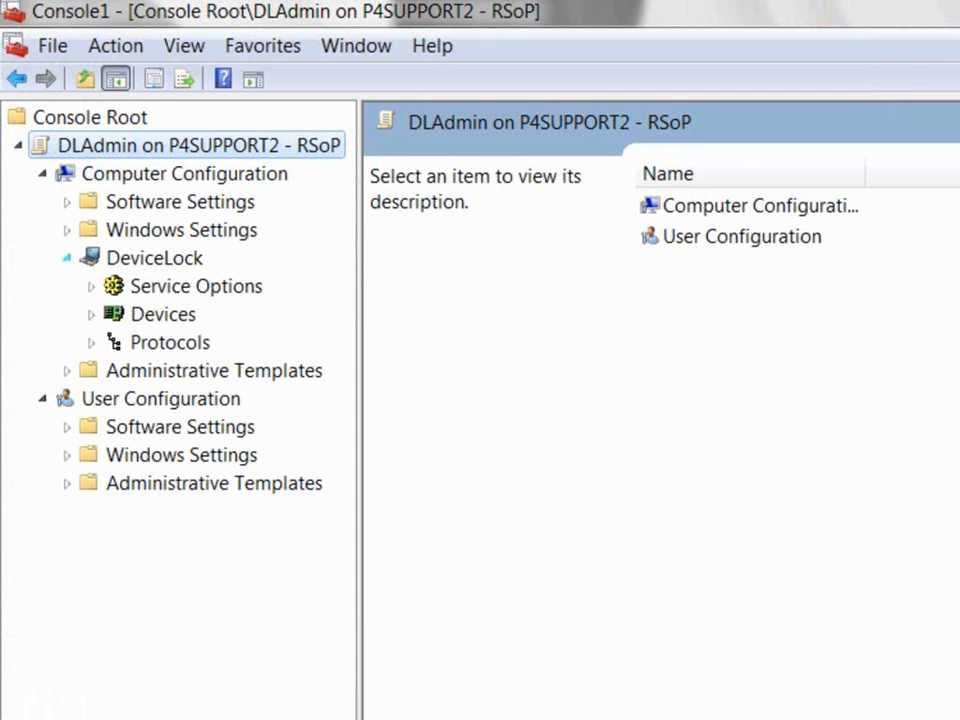
click(196, 286)
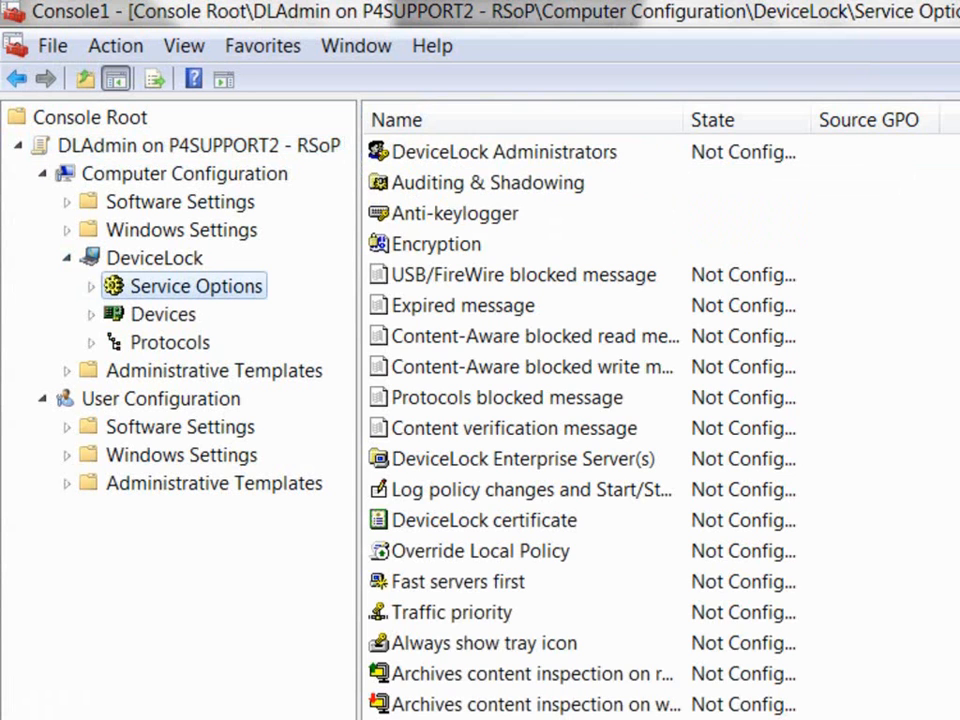
drag(810, 119, 832, 119)
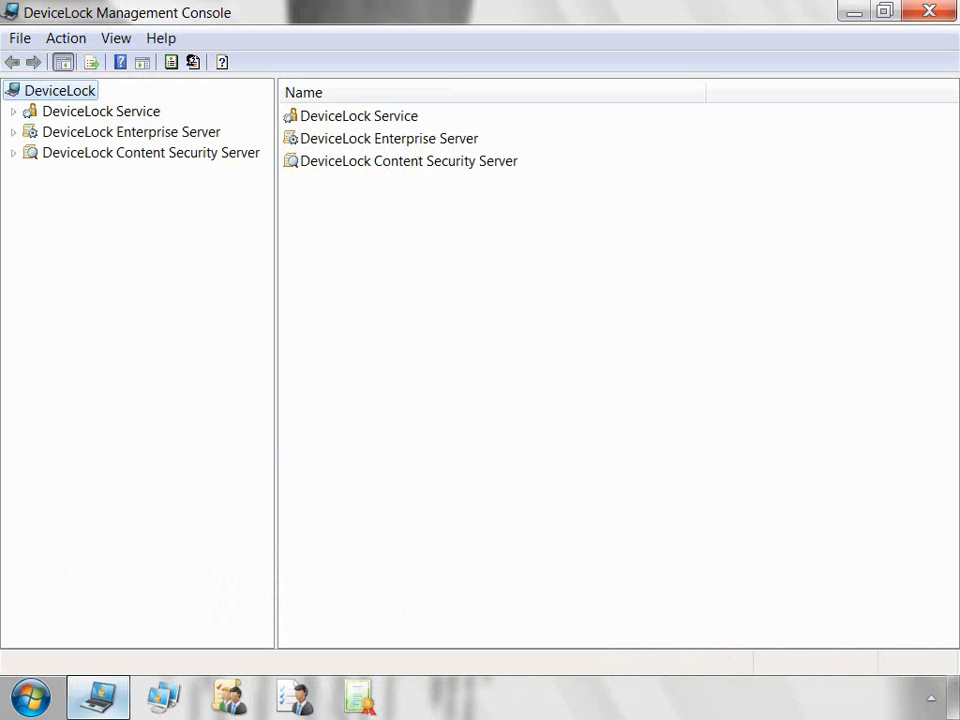
Step: Connect to the local computer's DeviceLock Service and display its Anti-keylogger settings
right_click(136, 110)
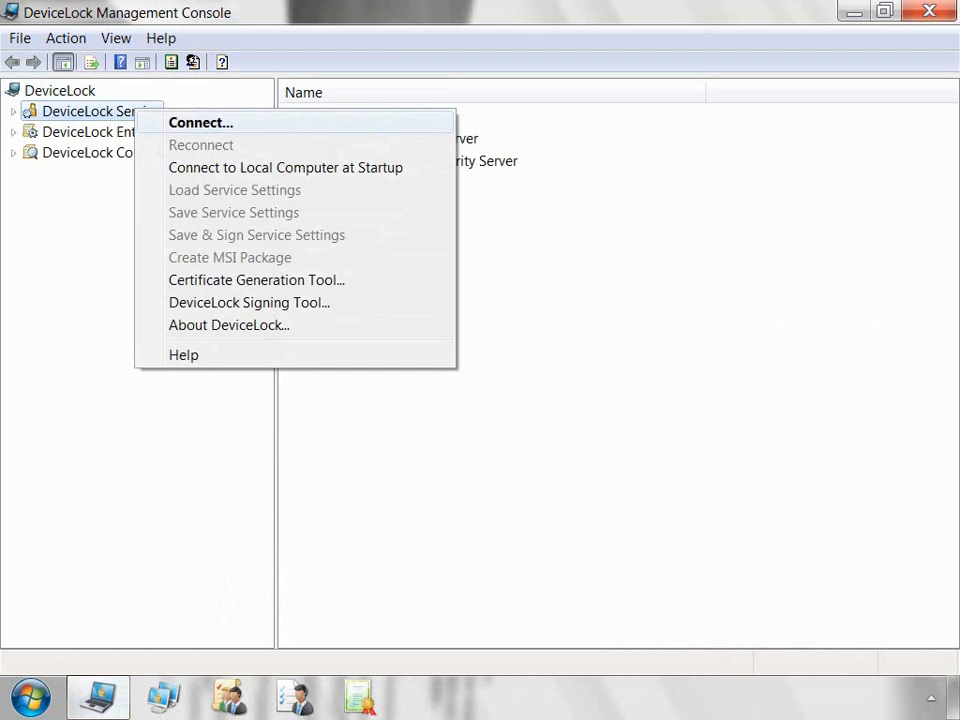
click(201, 123)
key(Return)
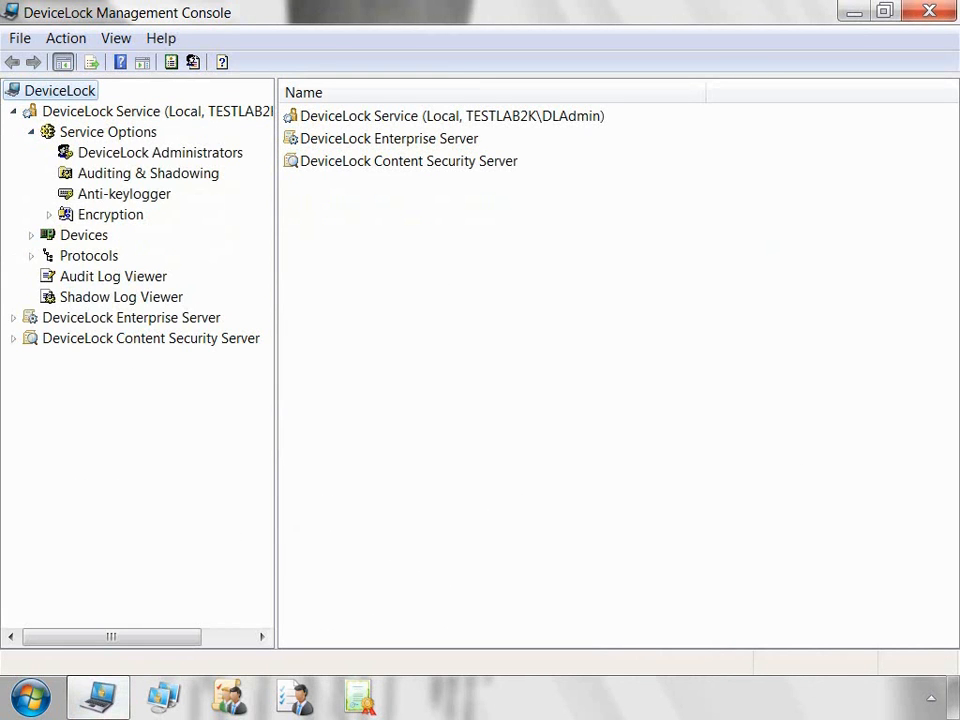
click(124, 194)
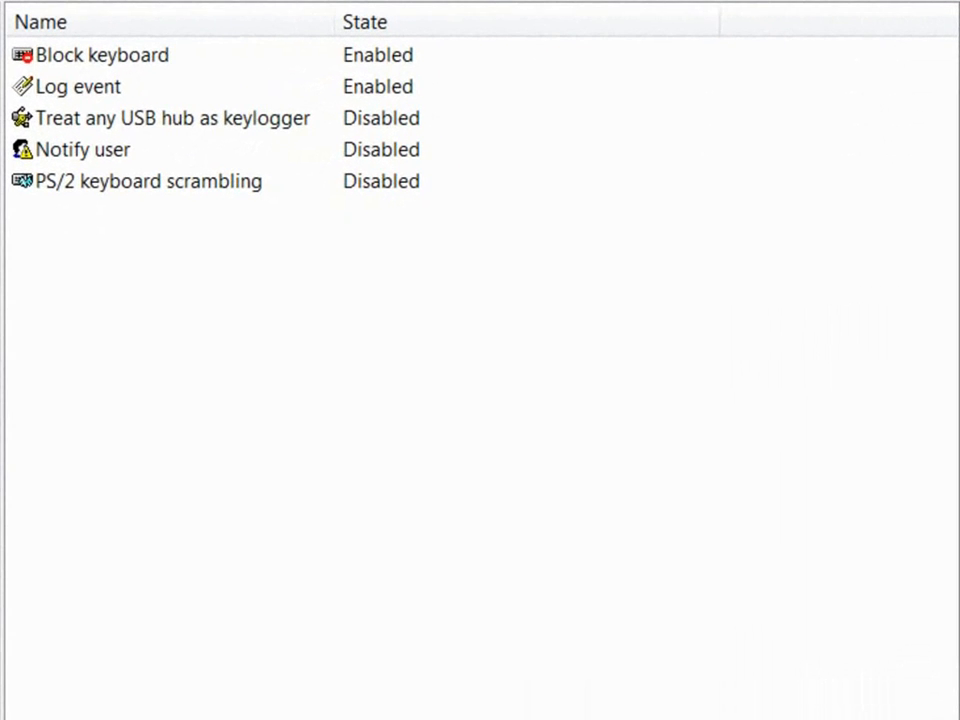
Step: Disable Block keyboard and Log event, and enable Treat any USB hub as keylogger
right_click(549, 56)
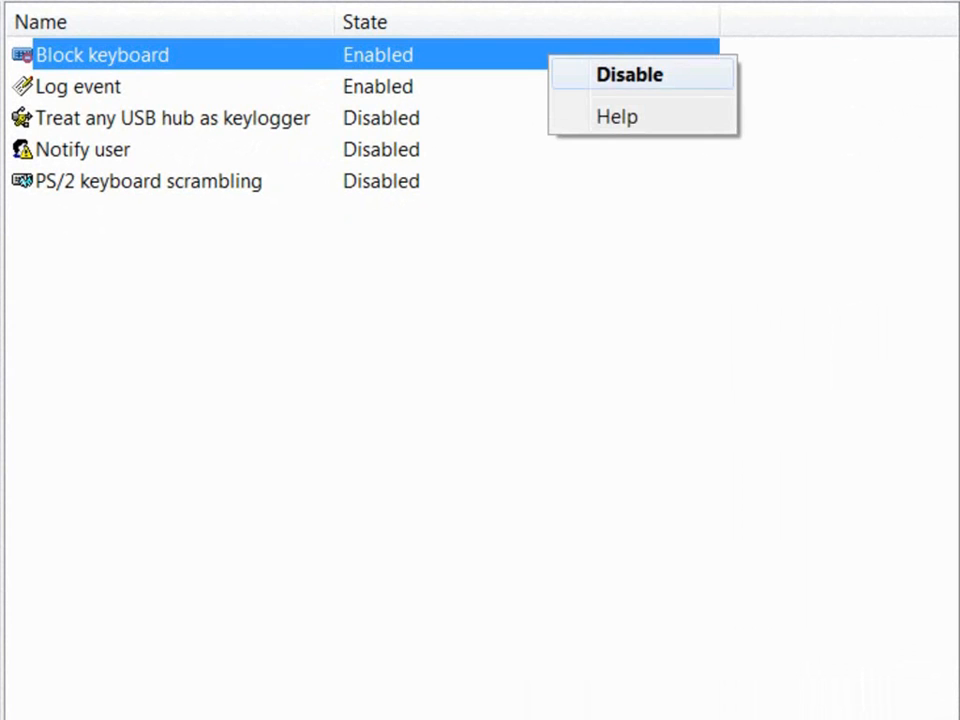
click(629, 75)
click(590, 87)
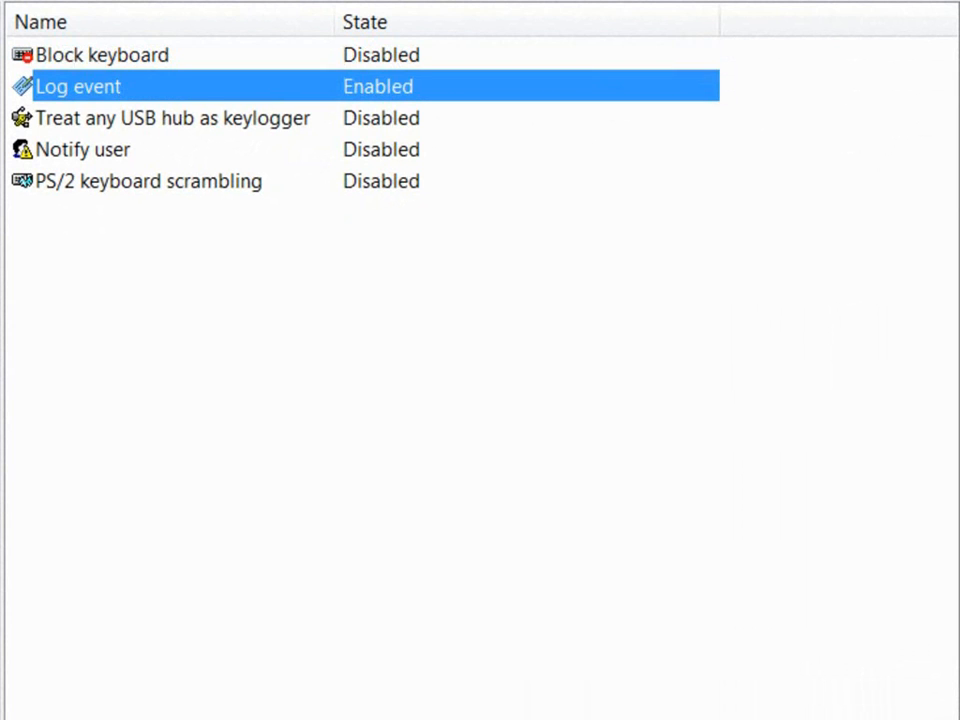
right_click(568, 88)
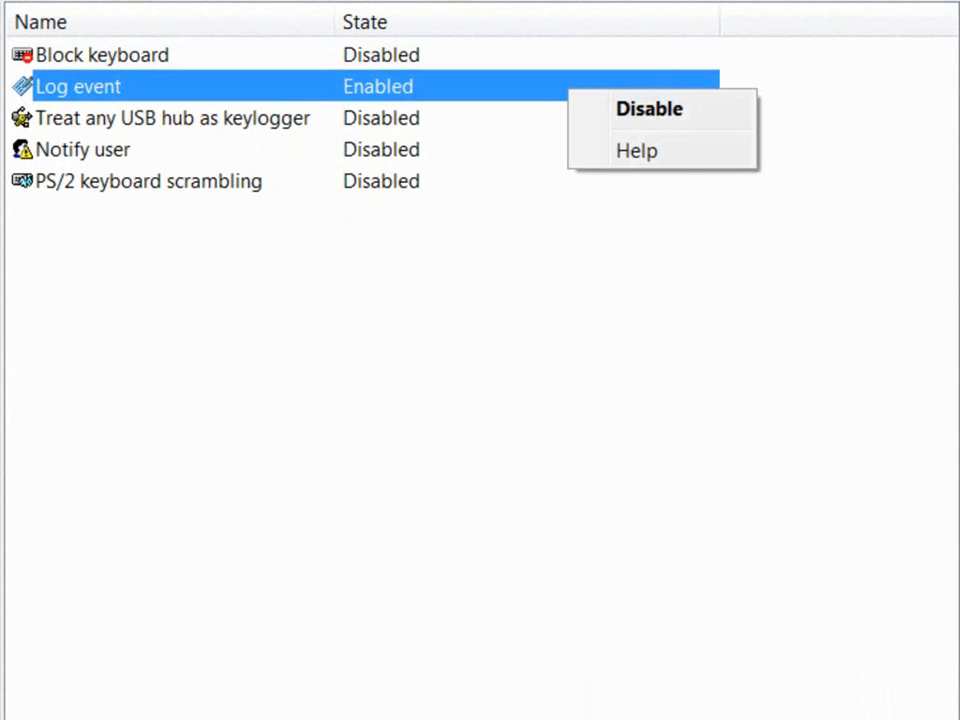
click(645, 109)
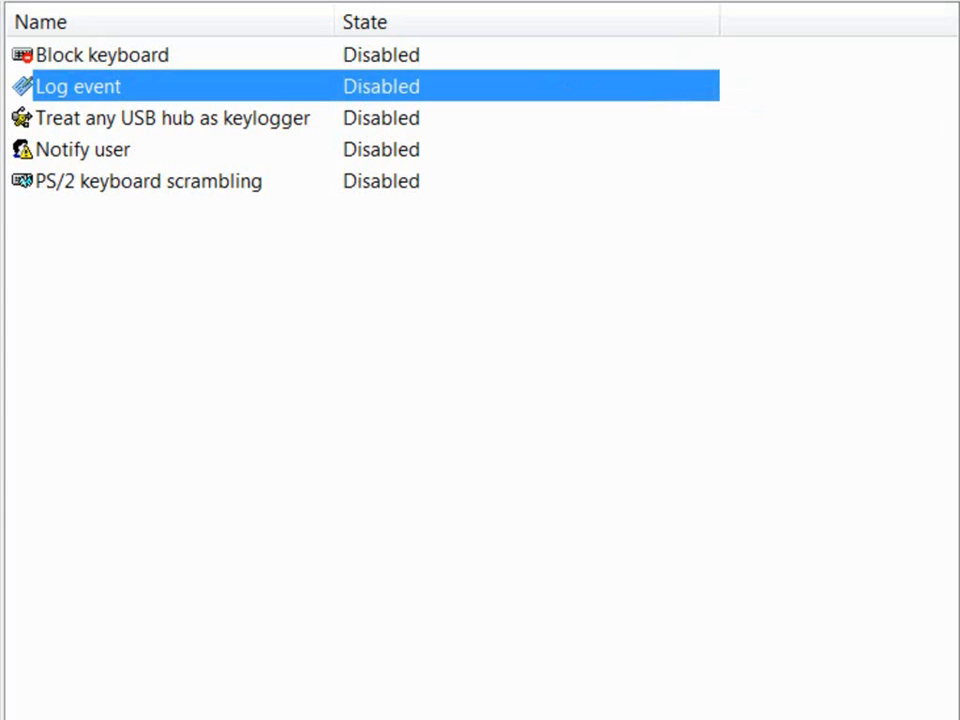
click(568, 118)
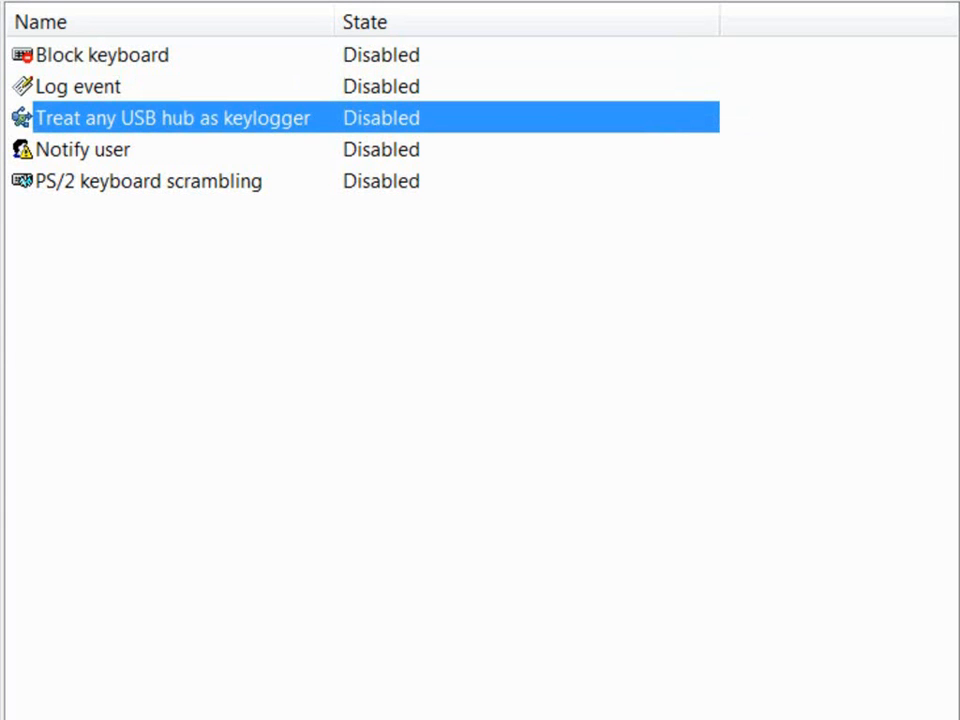
right_click(556, 117)
click(604, 135)
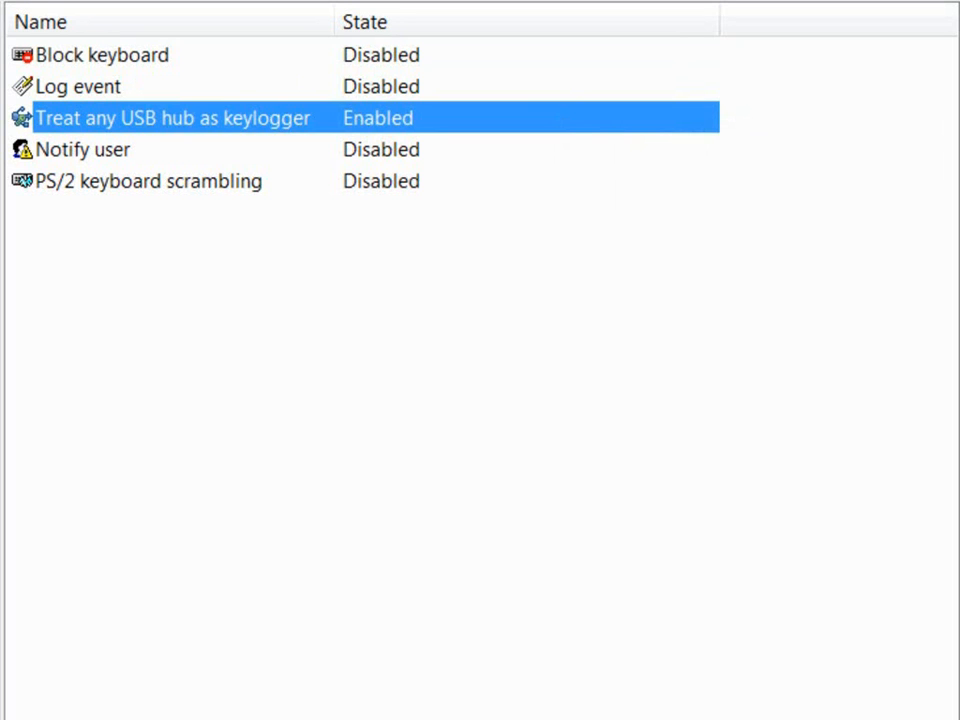
Step: Review Notify user properties without saving, then enable PS/2 keyboard scrambling
click(556, 149)
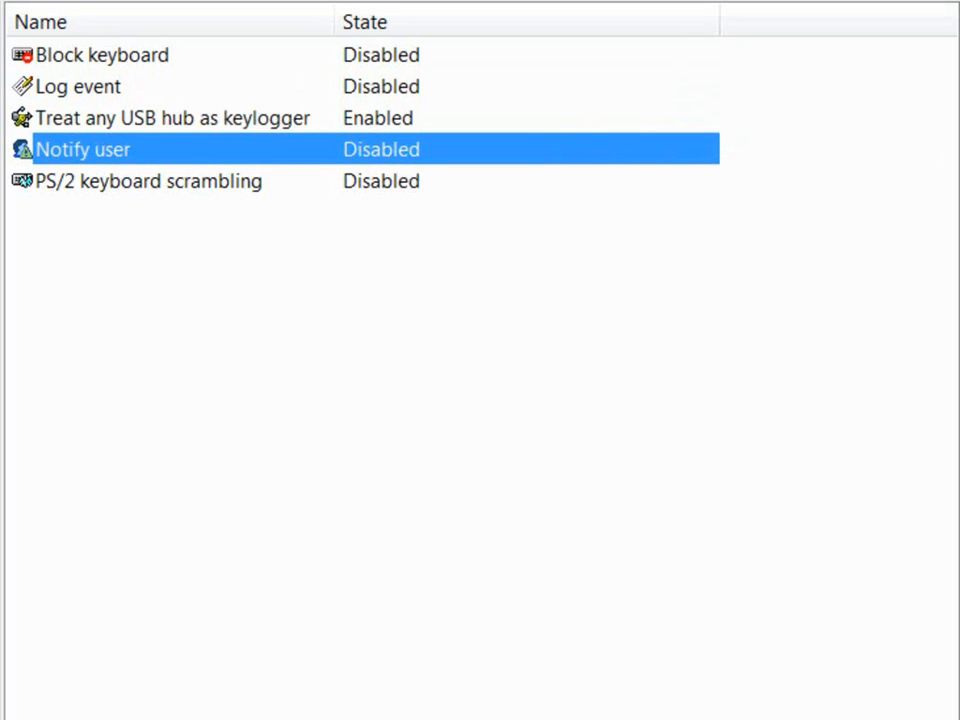
right_click(530, 152)
click(632, 171)
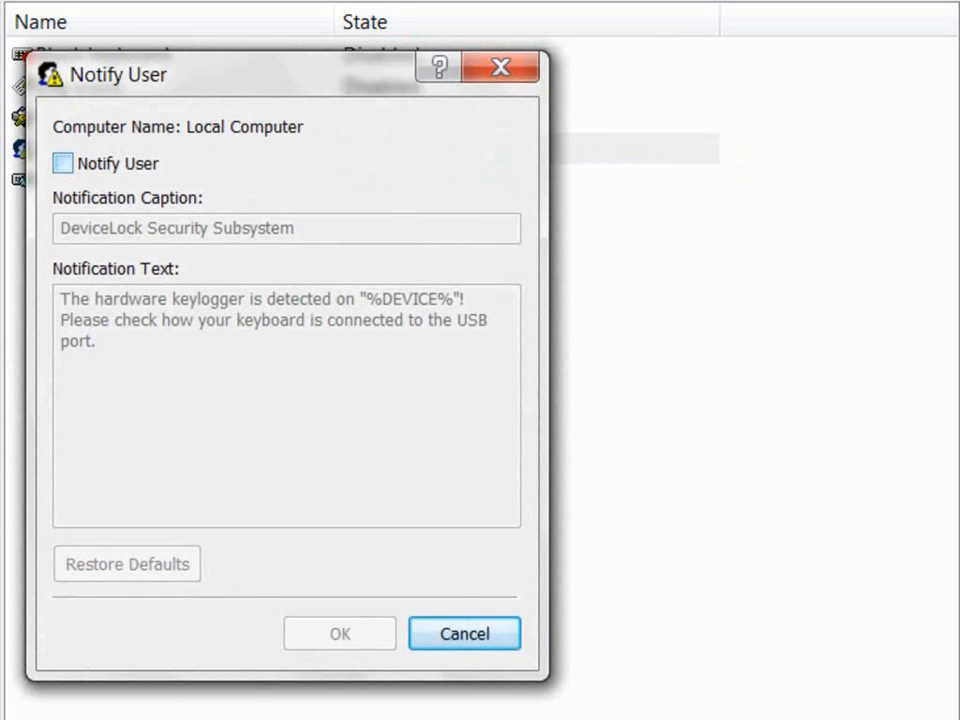
click(63, 163)
drag(100, 342, 60, 299)
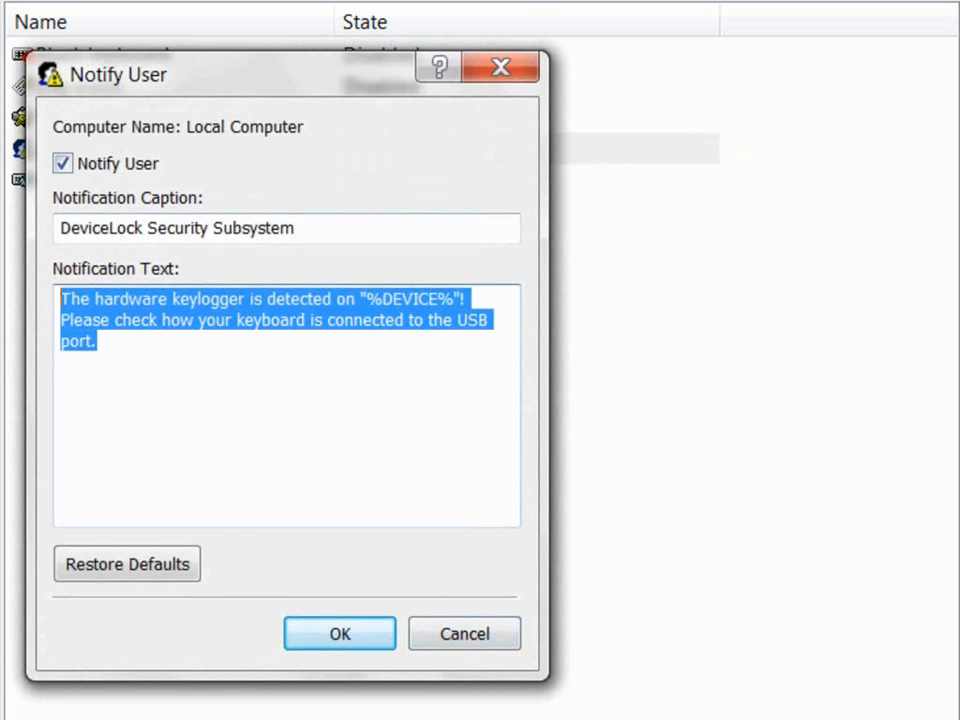
click(464, 634)
right_click(533, 183)
click(611, 202)
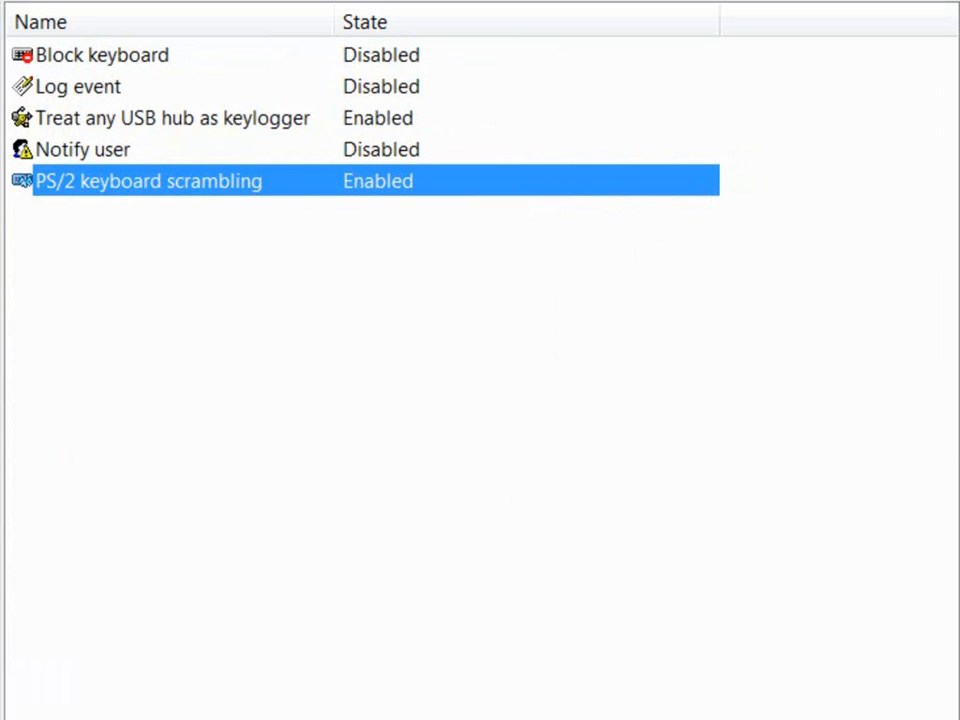
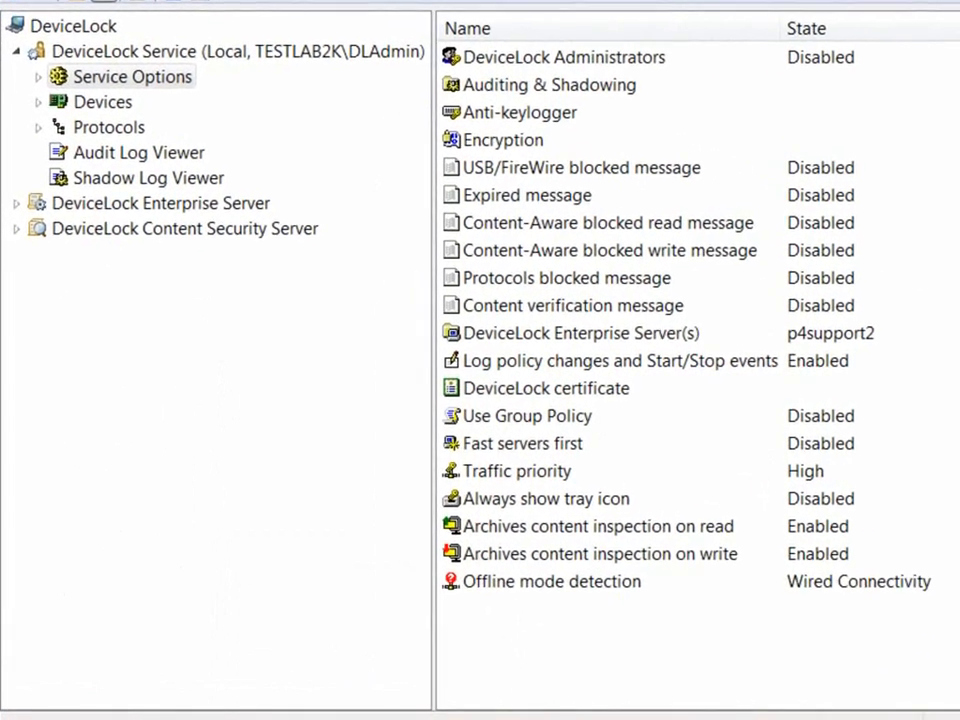
Step: Enable the USB/FireWire blocked, Expired and Content-Aware blocked read messages
double_click(553, 178)
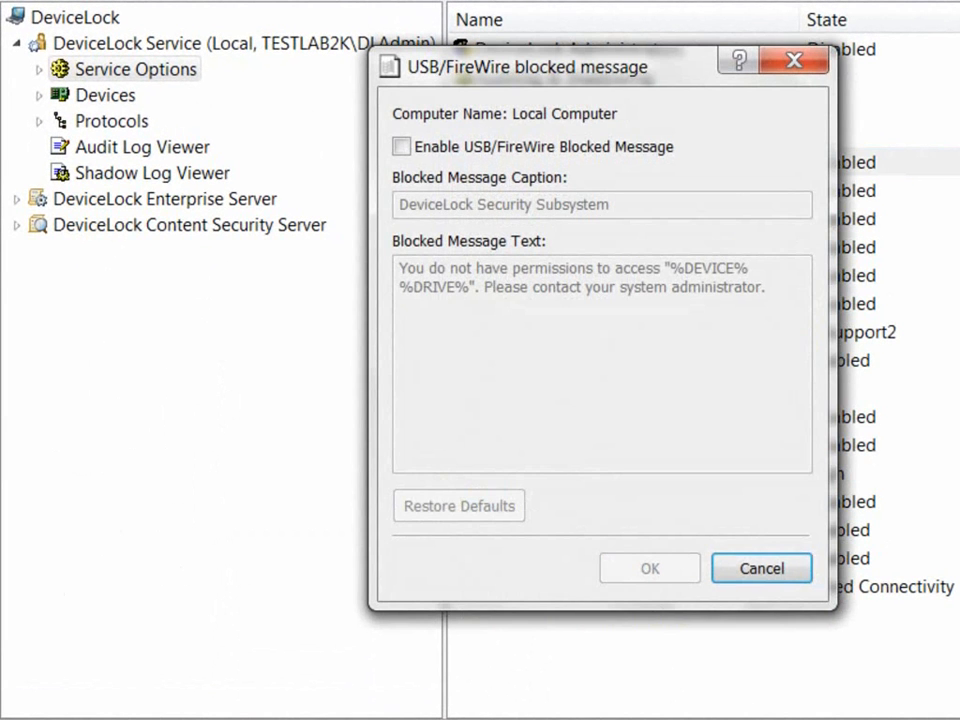
click(403, 148)
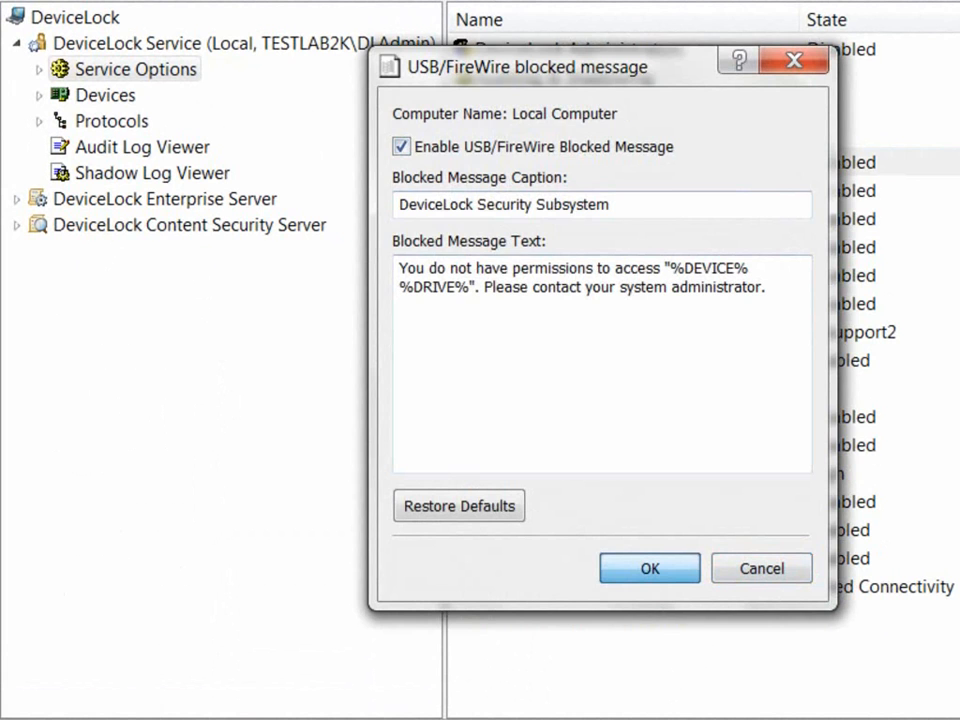
click(650, 568)
double_click(540, 191)
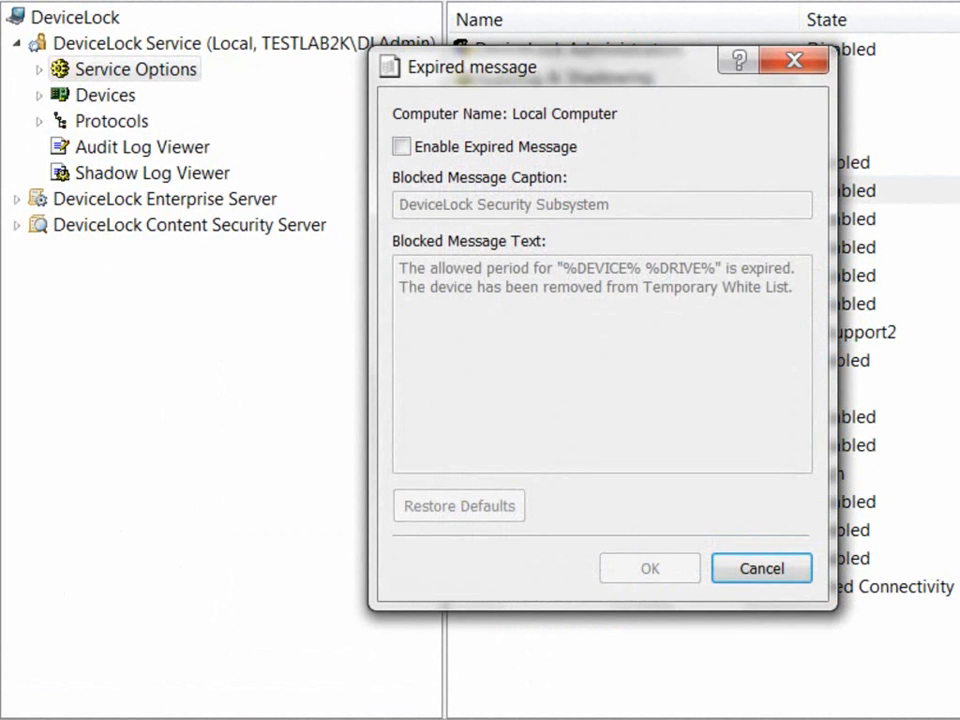
click(401, 146)
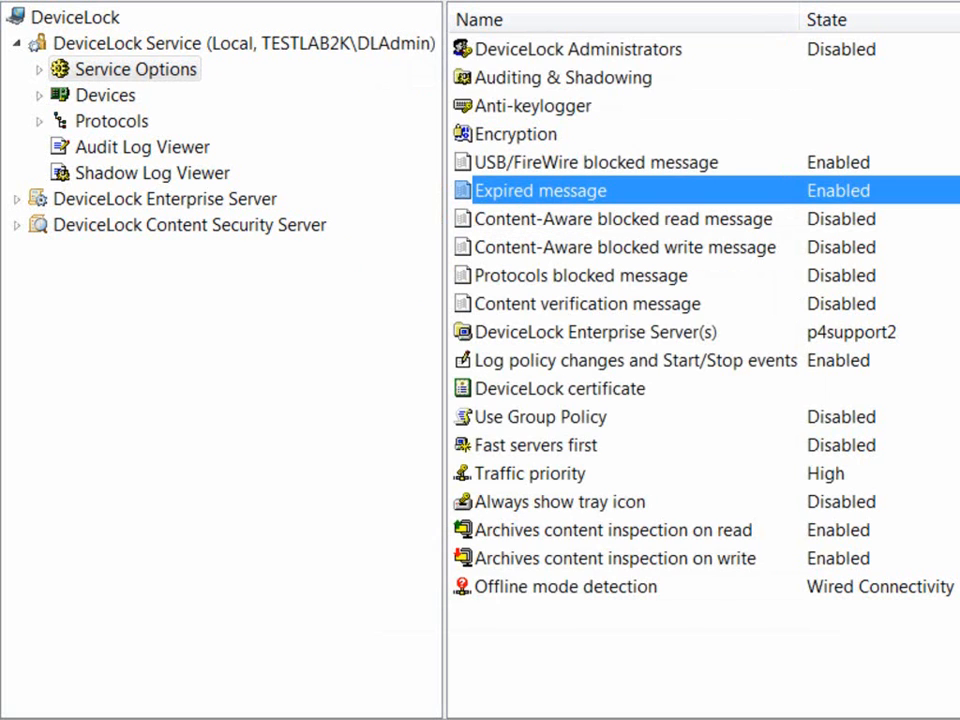
double_click(623, 219)
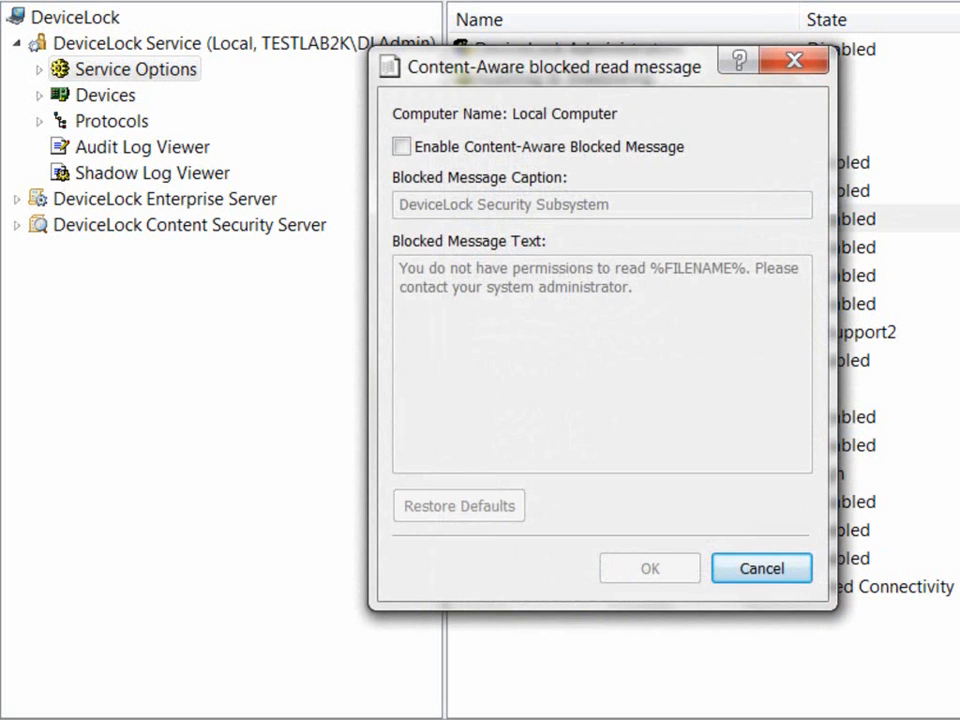
click(402, 147)
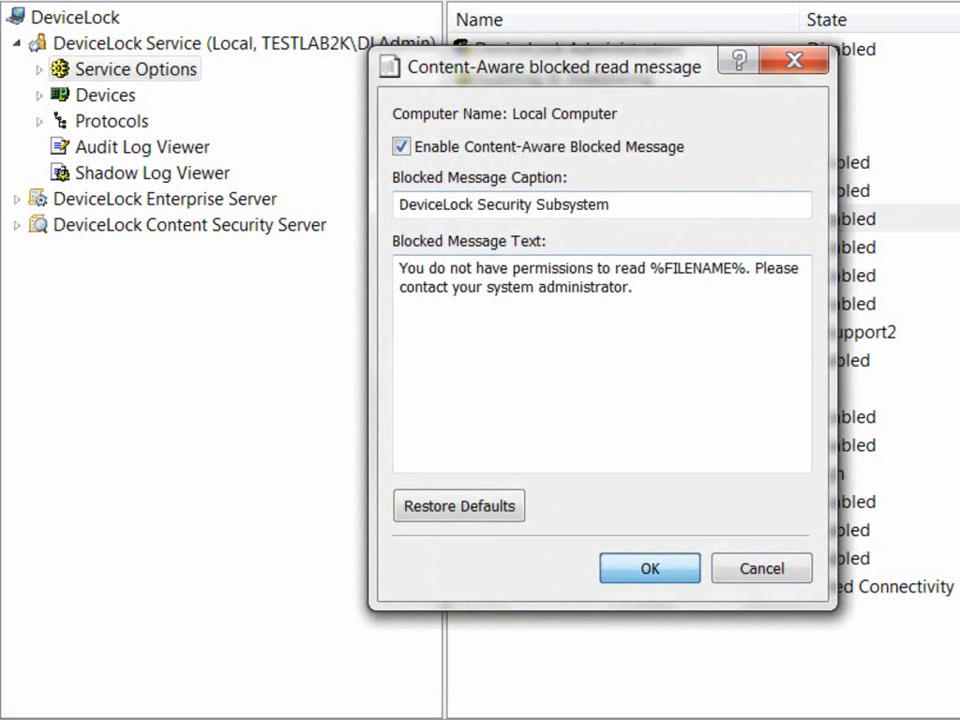
key(Return)
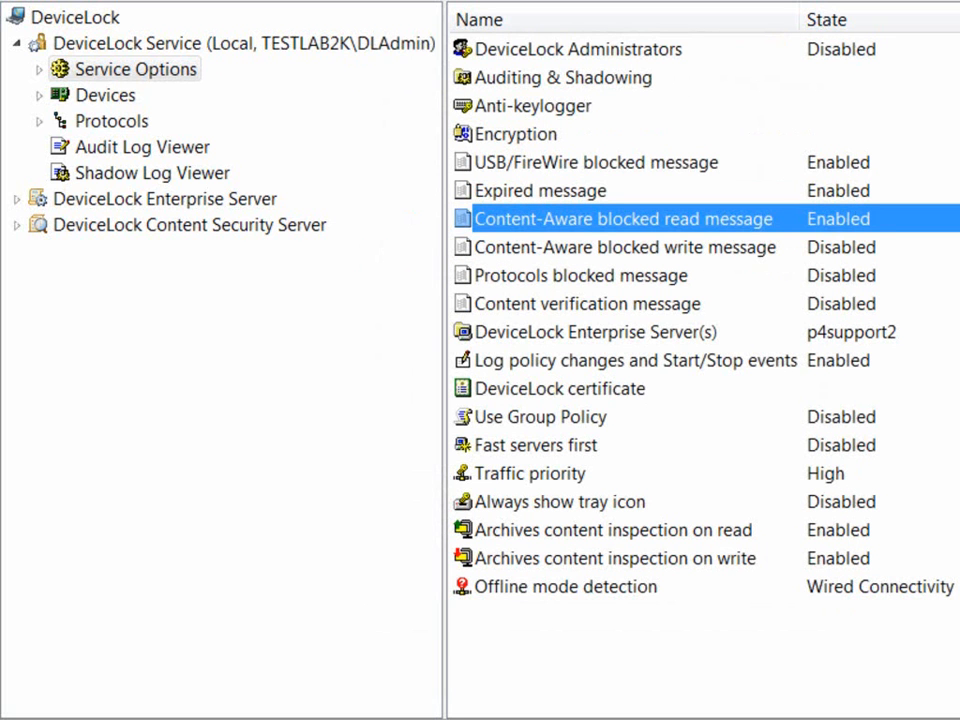
Step: Enable the Content-Aware blocked write, Protocols blocked and Content verification messages
click(625, 247)
key(Return)
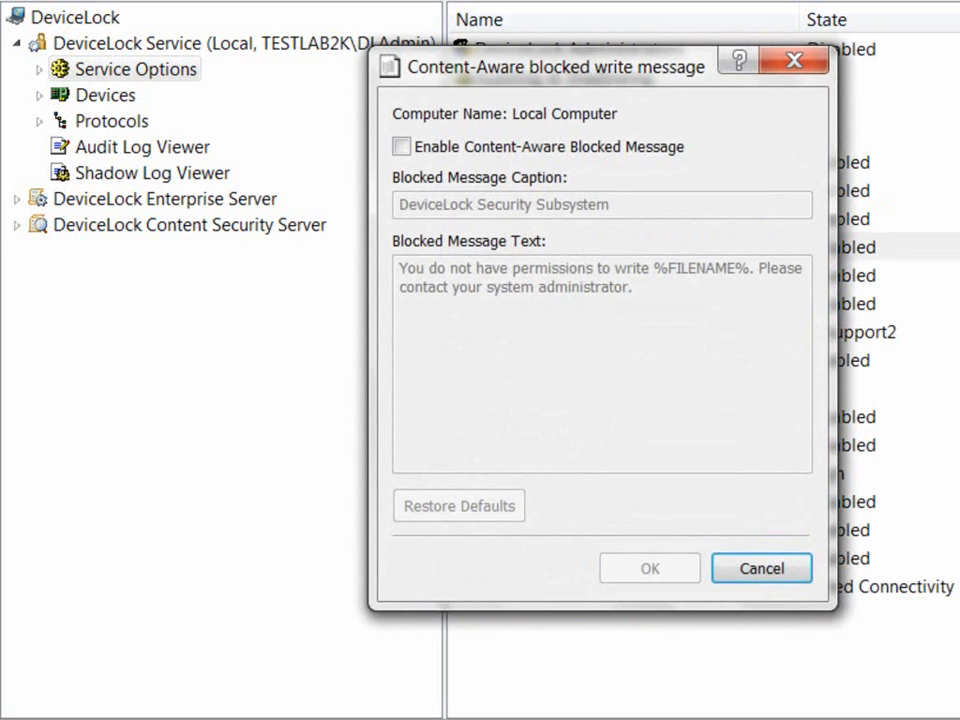
key(space)
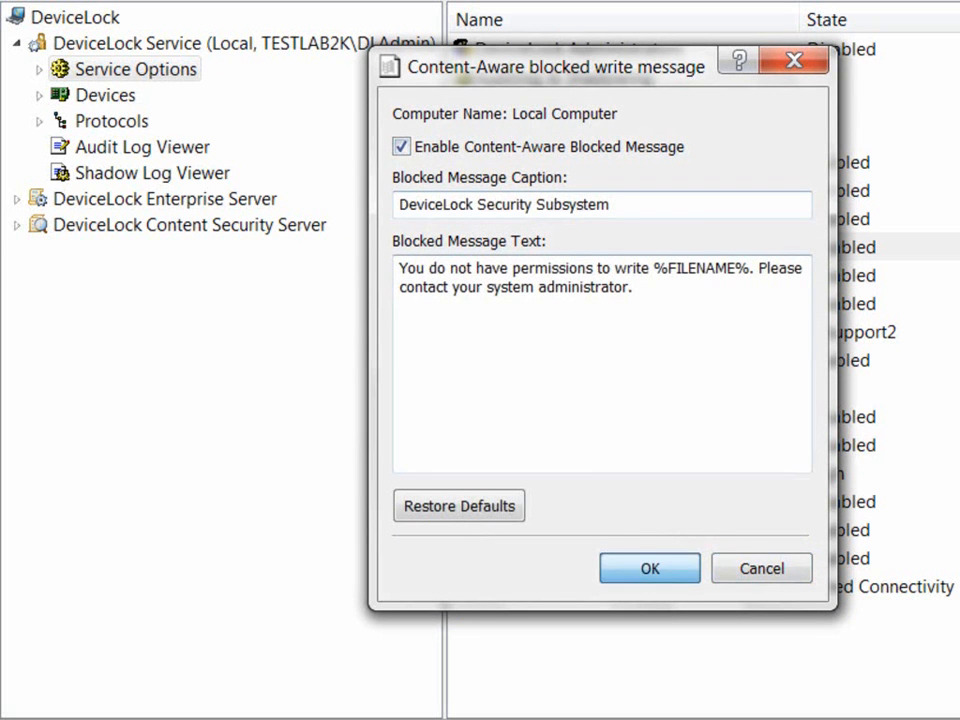
key(Return)
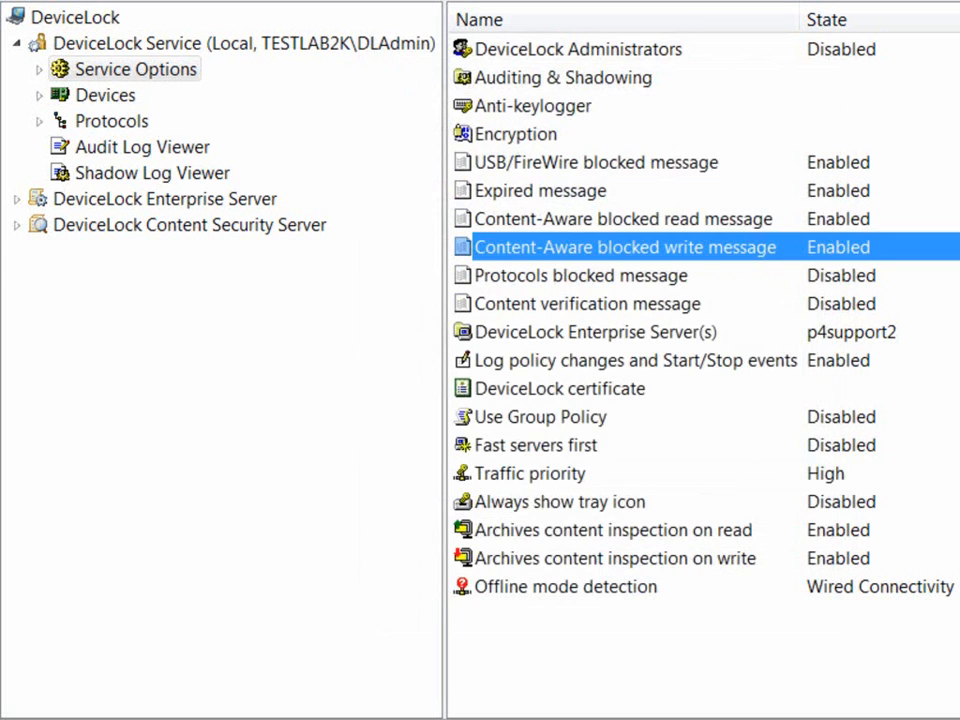
key(Down)
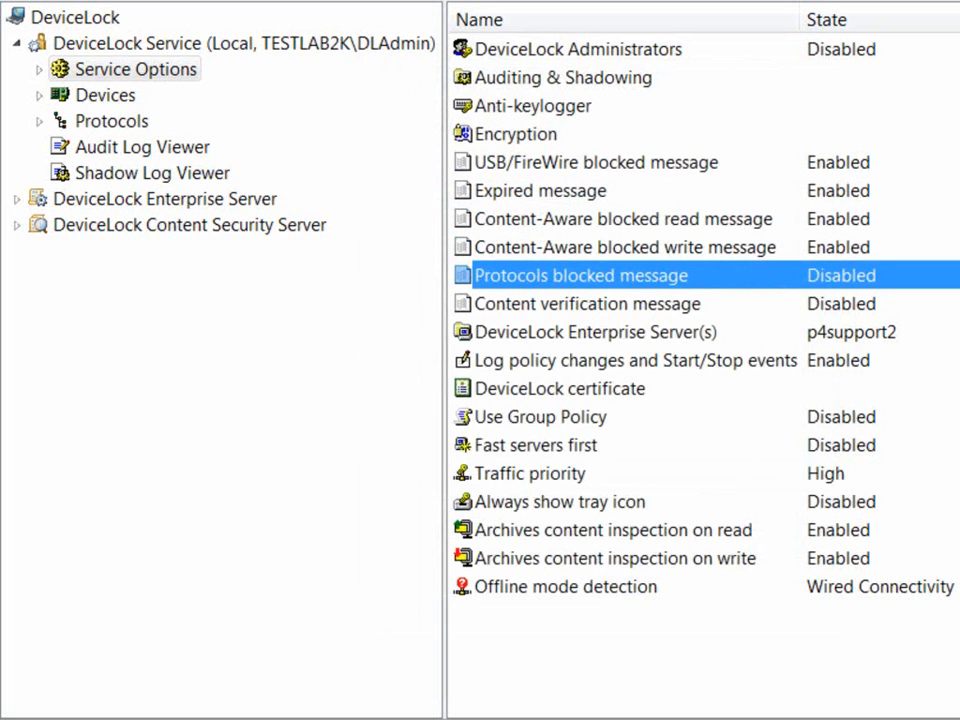
key(Return)
key(space)
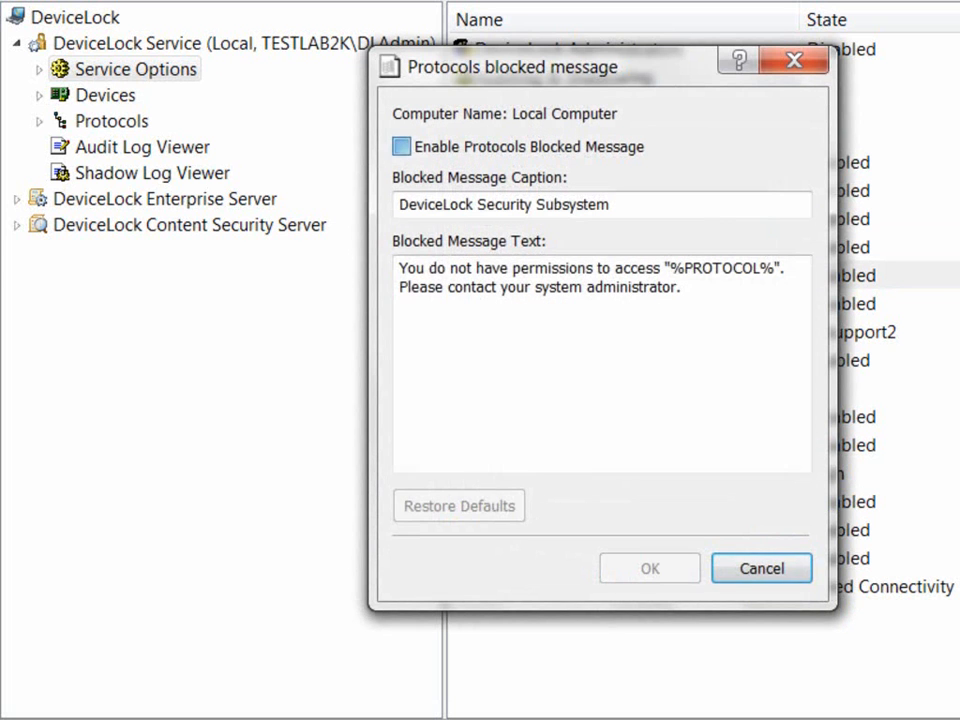
click(650, 568)
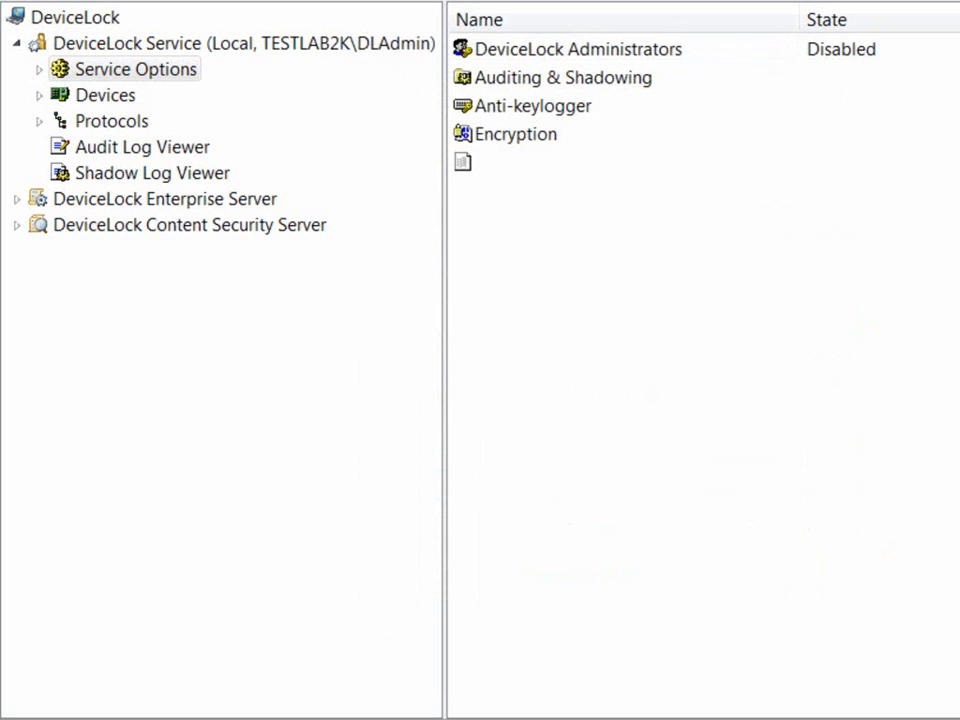
click(587, 304)
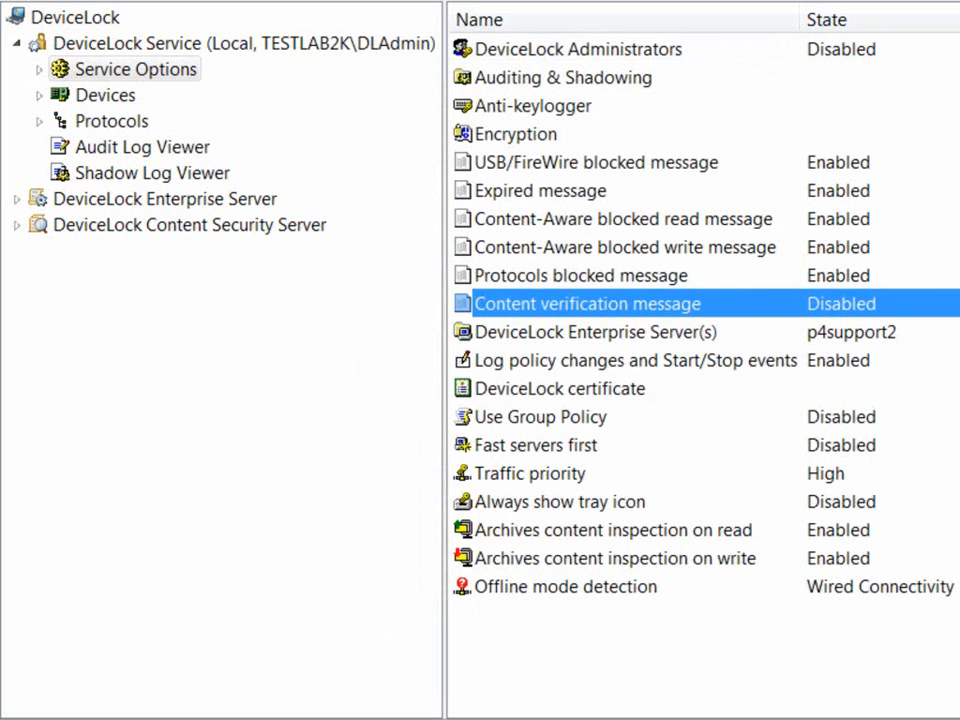
double_click(587, 304)
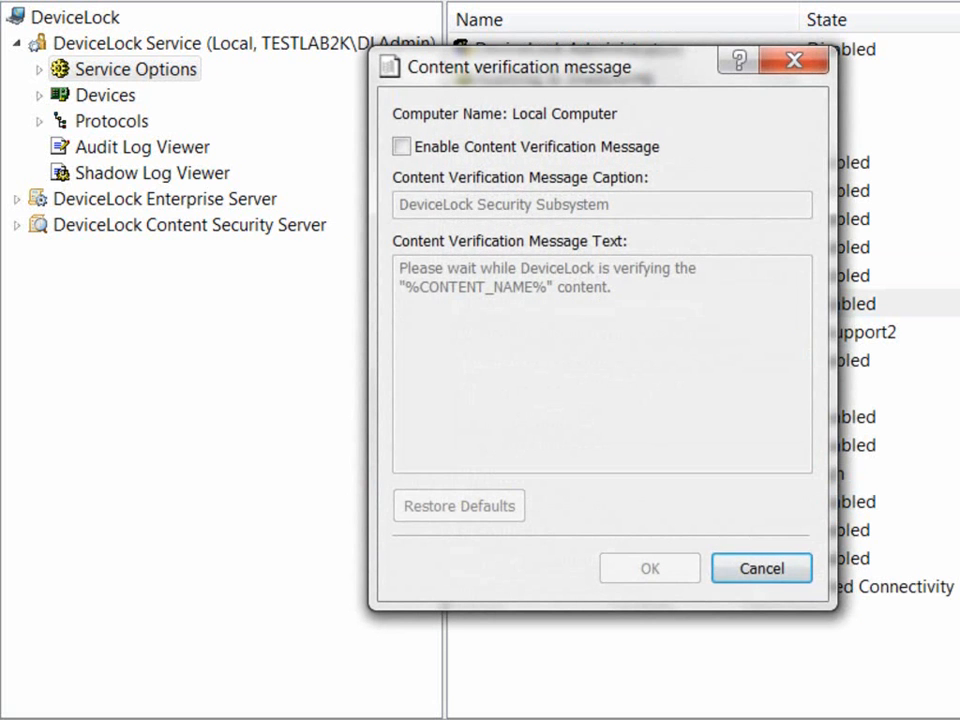
click(402, 147)
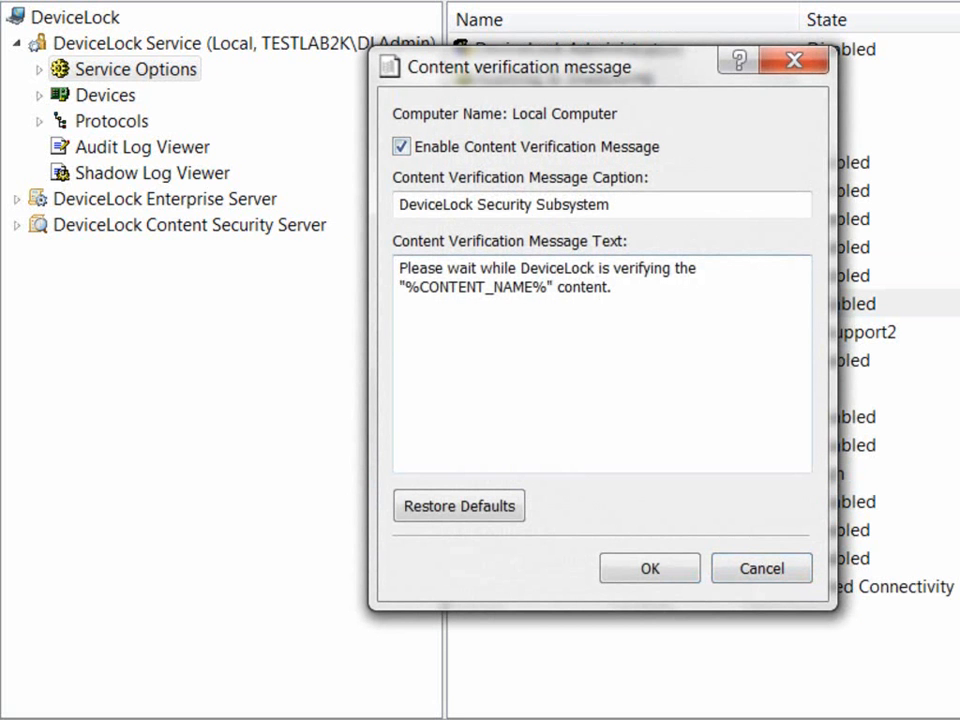
drag(618, 288, 399, 268)
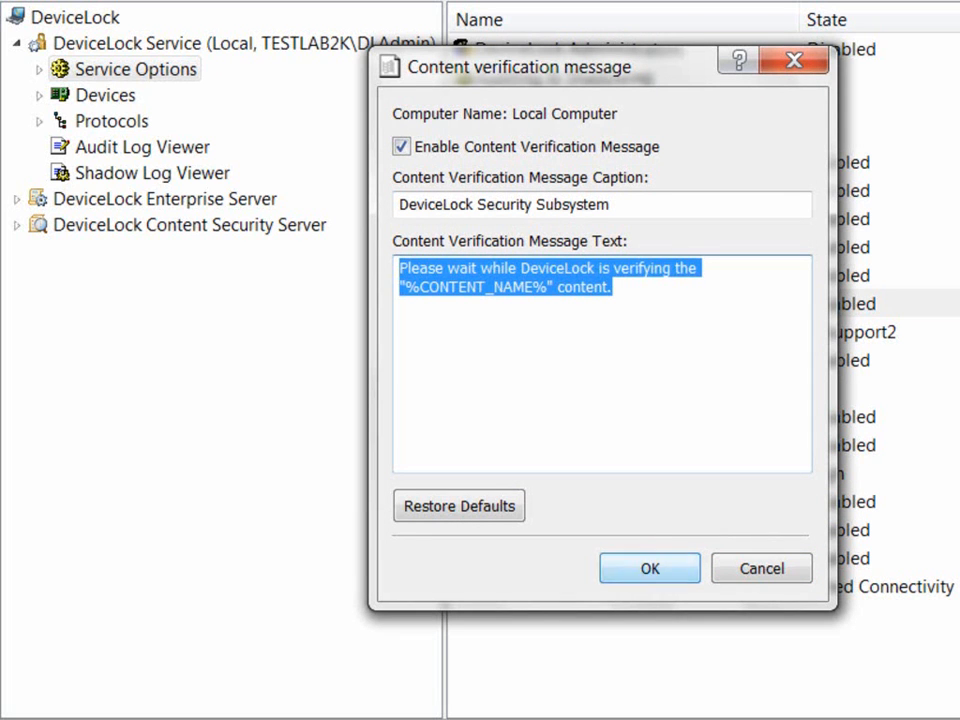
click(650, 568)
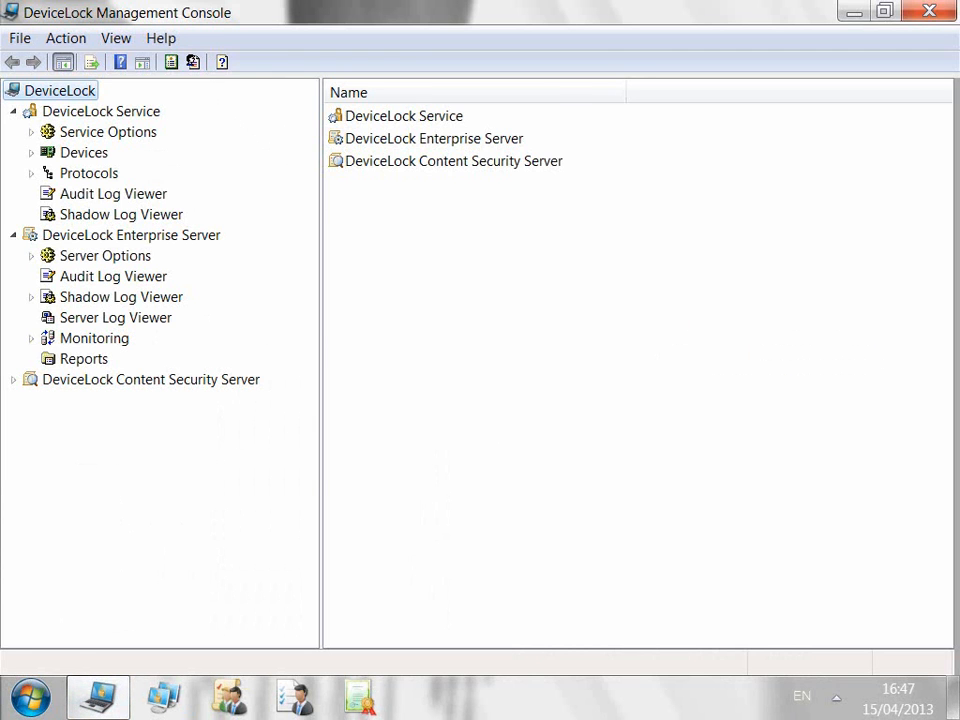
Step: Connect the DeviceLock Service to the local computer
click(101, 111)
right_click(154, 113)
click(214, 127)
key(Return)
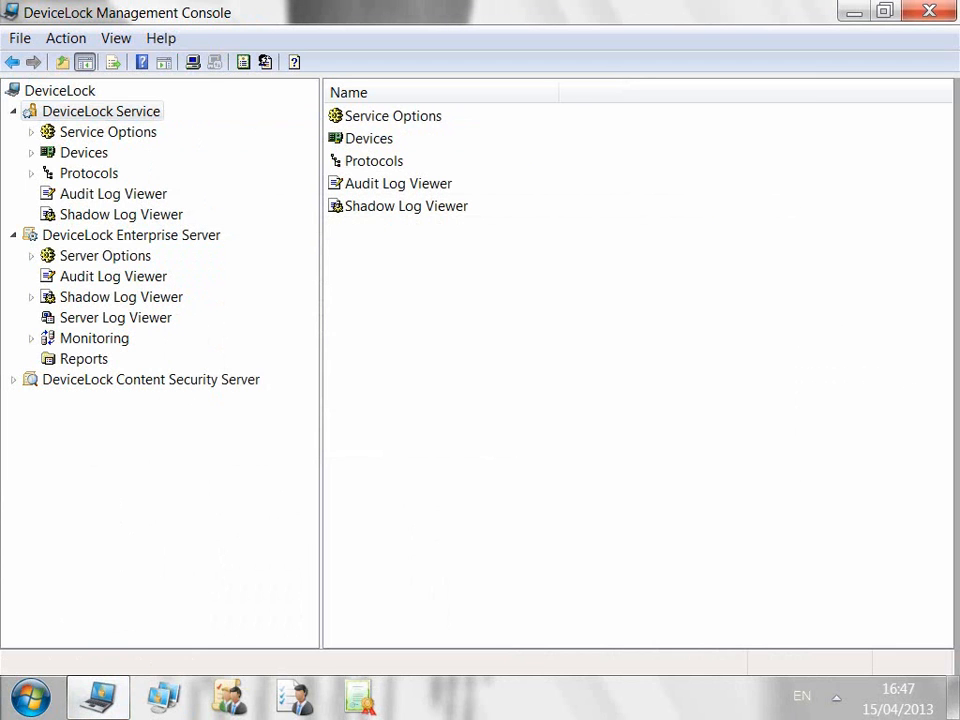
Step: Expand Service Options and open the DeviceLock Administrators properties
click(108, 132)
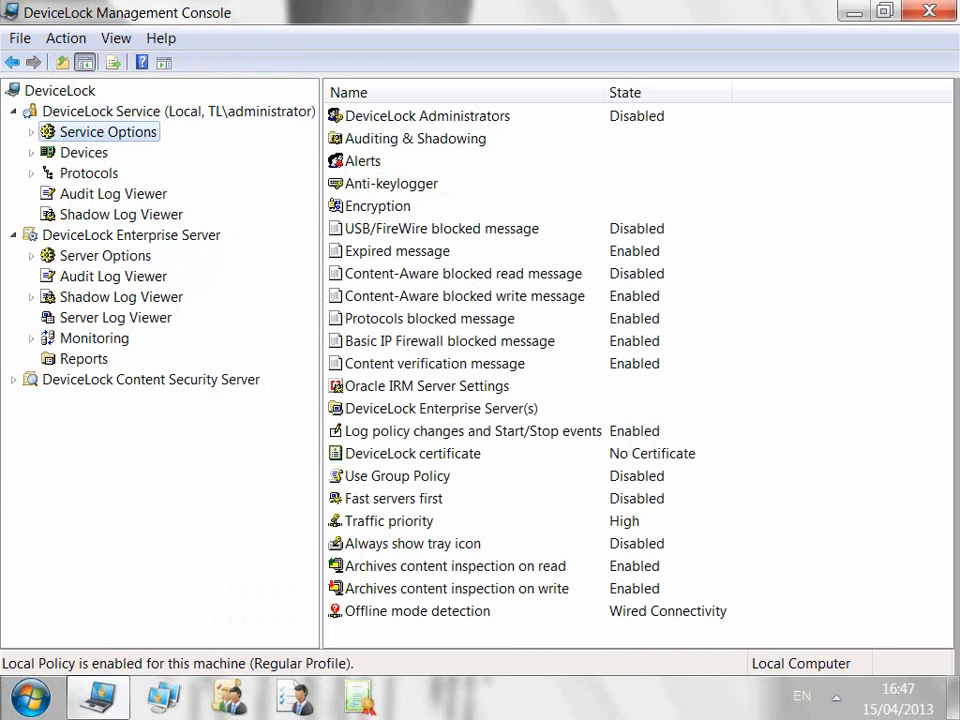
click(427, 116)
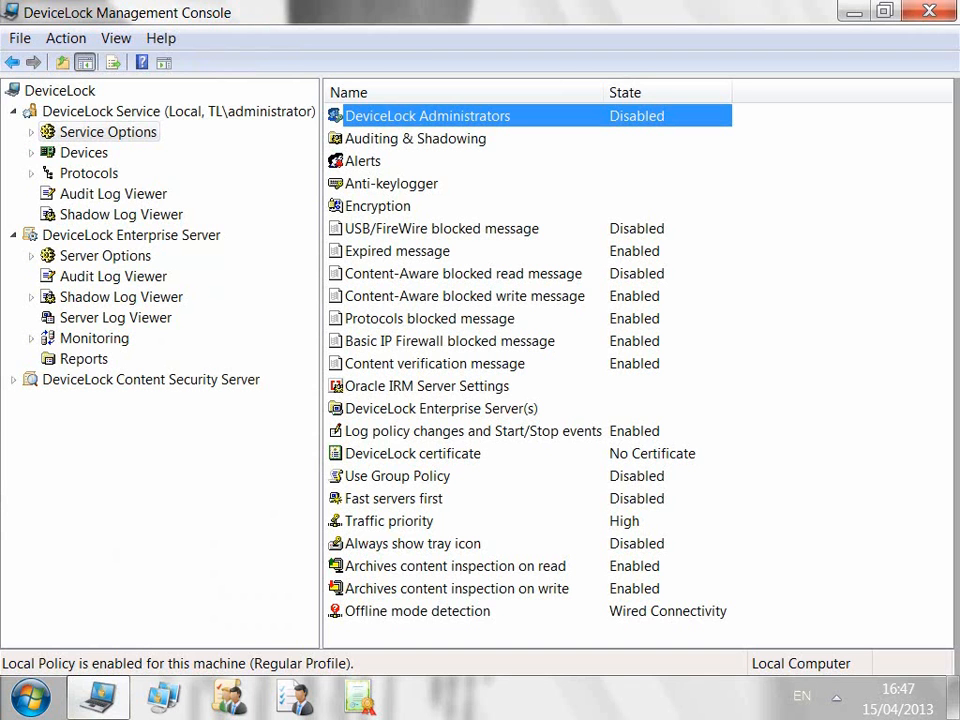
click(31, 132)
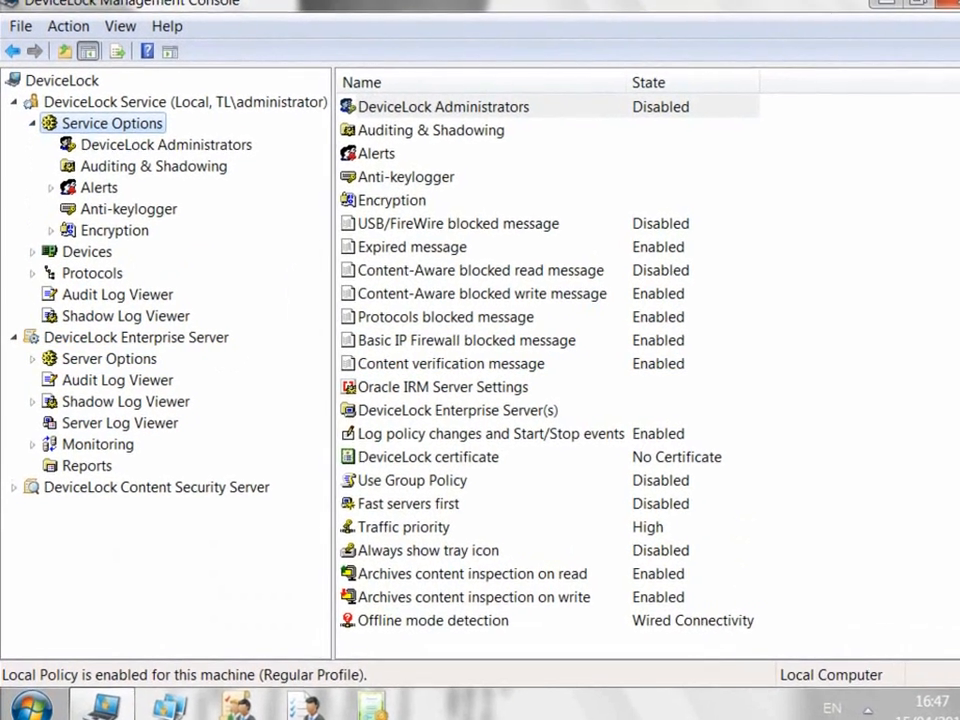
click(200, 147)
right_click(238, 149)
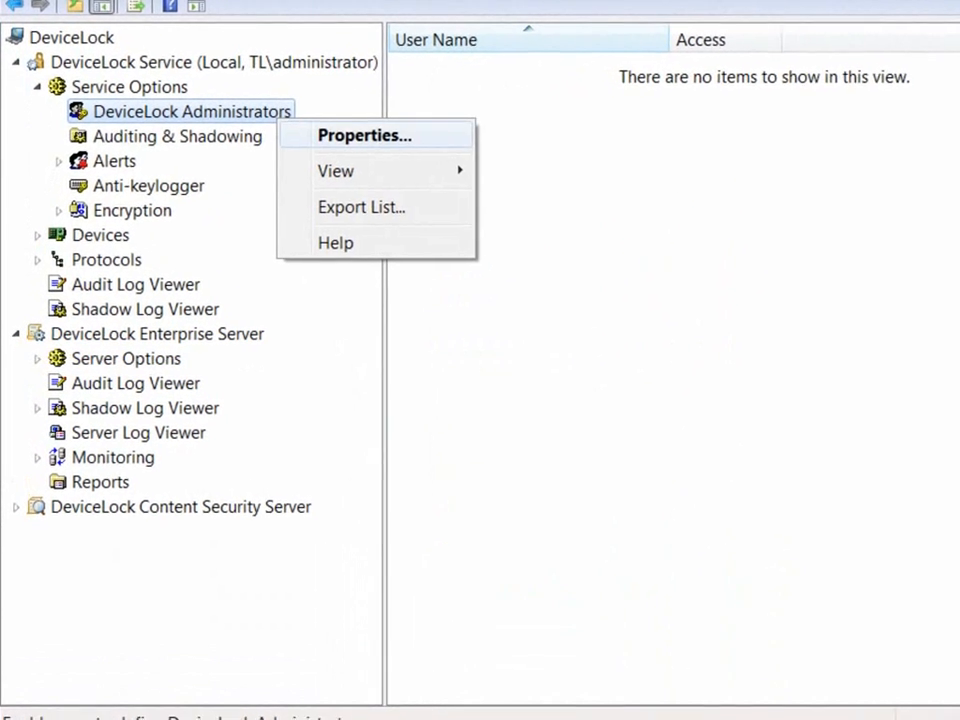
click(361, 137)
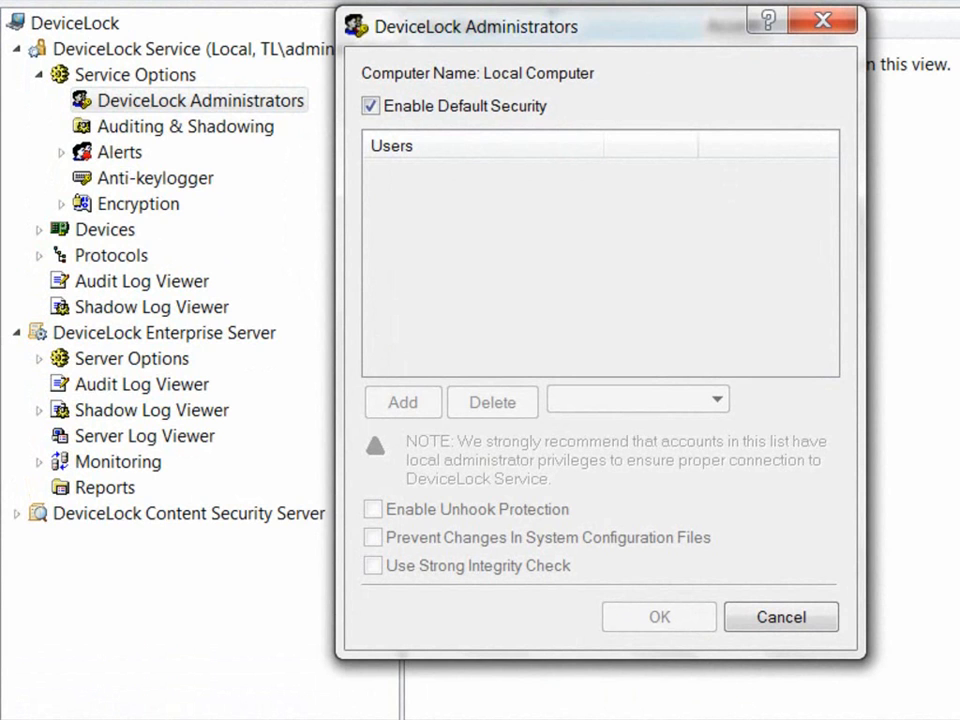
Step: Turn off default security, add the Administrator account, then add and remove a dladmin account
click(371, 106)
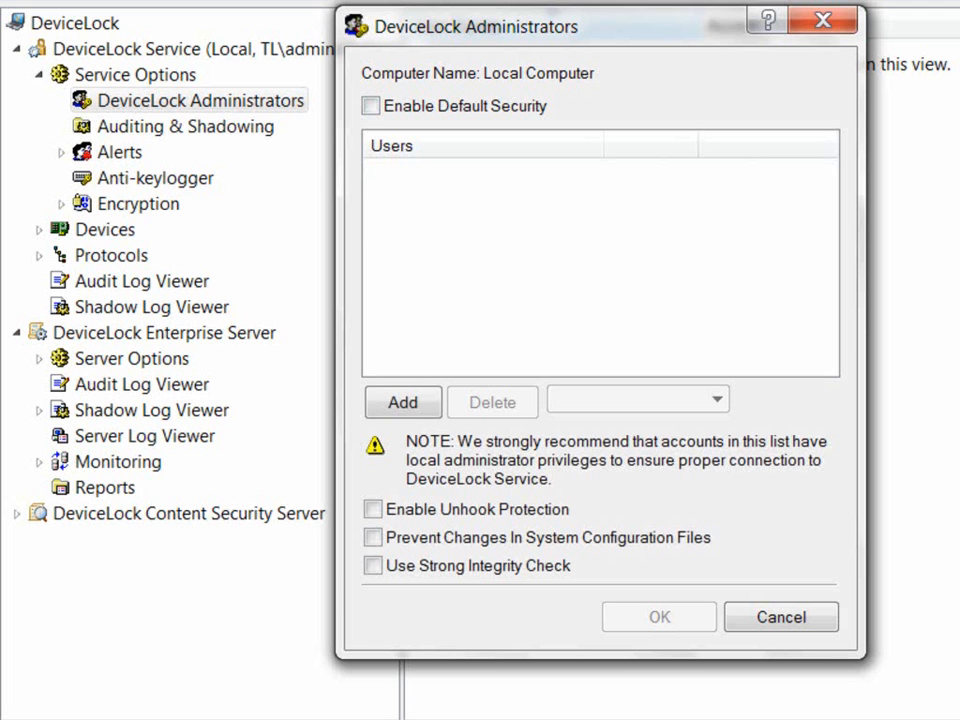
click(403, 402)
text(Ad)
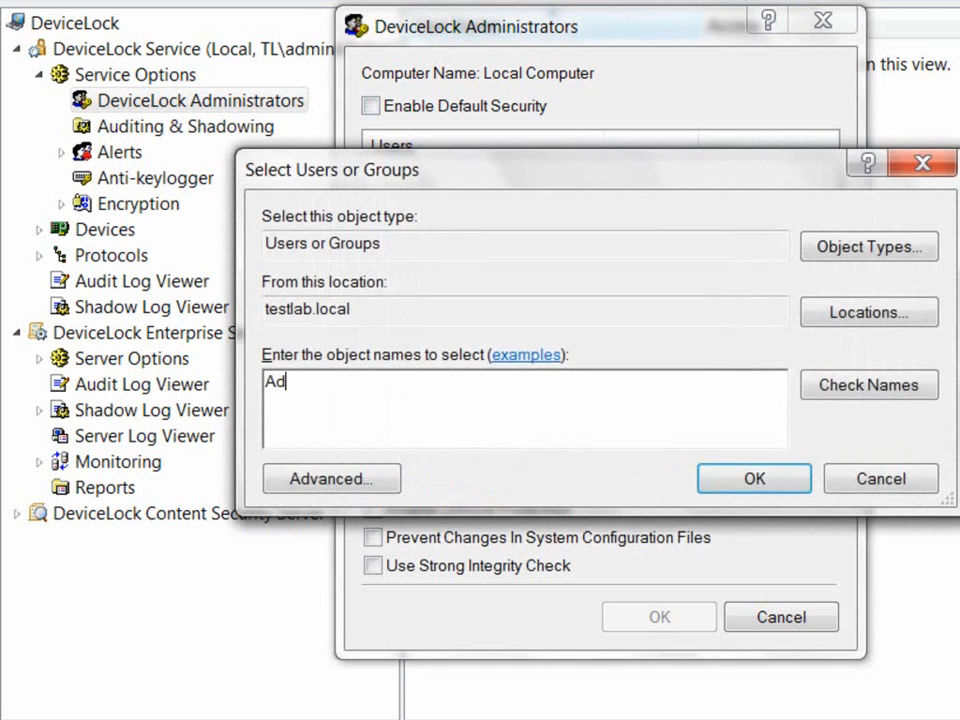
text(ministrator)
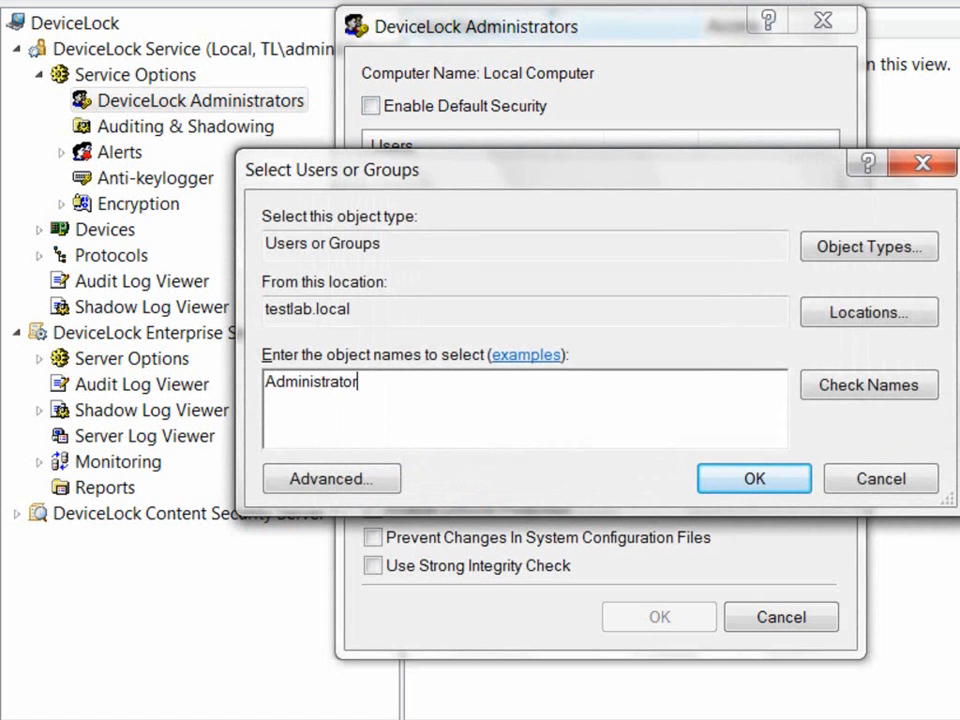
key(Return)
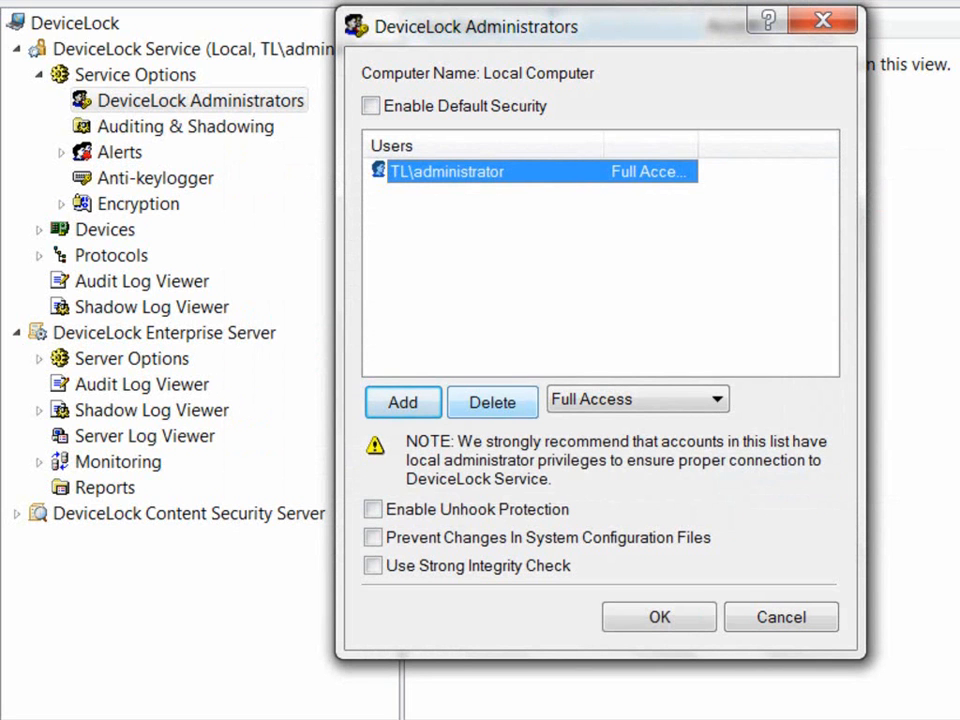
key(Return)
text(dla)
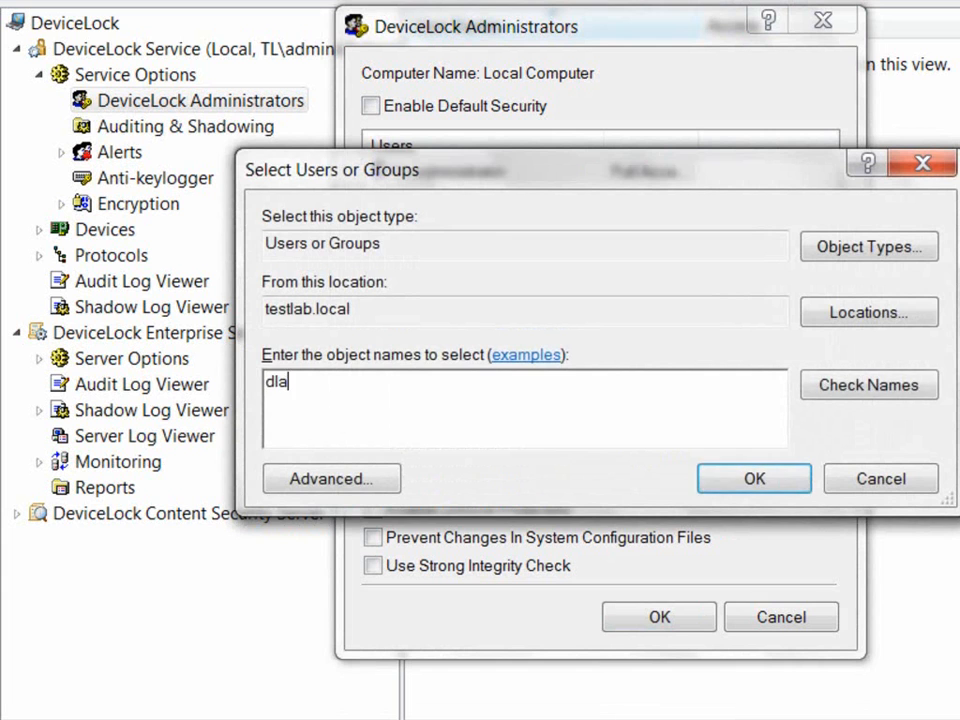
text(dmin)
key(Return)
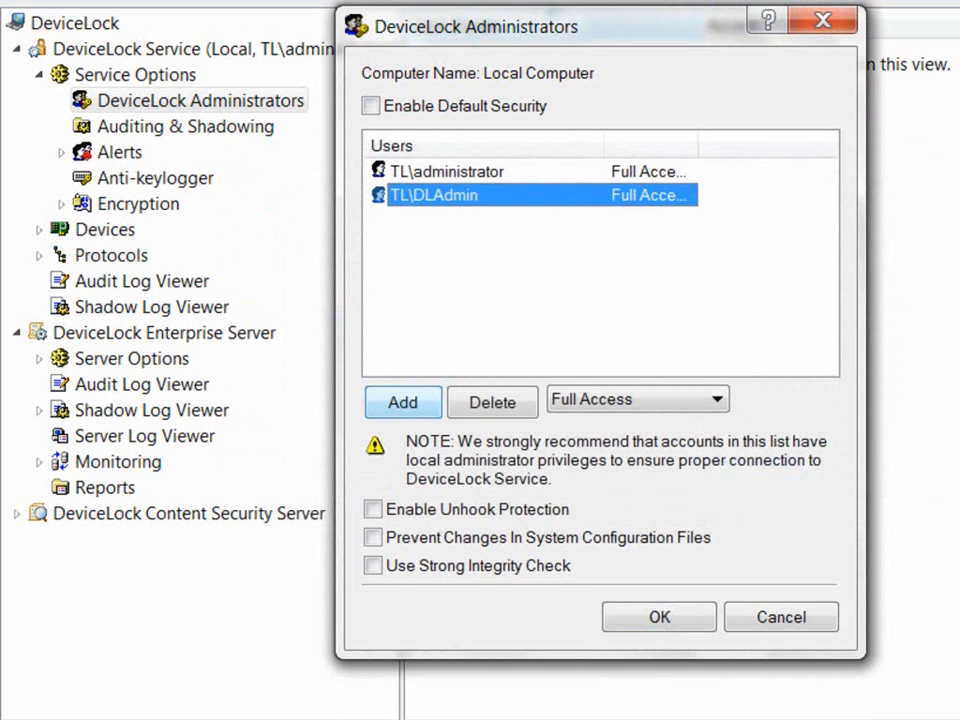
click(492, 402)
Step: Keep the administrator at Full Access and enable Unhook Protection
click(447, 172)
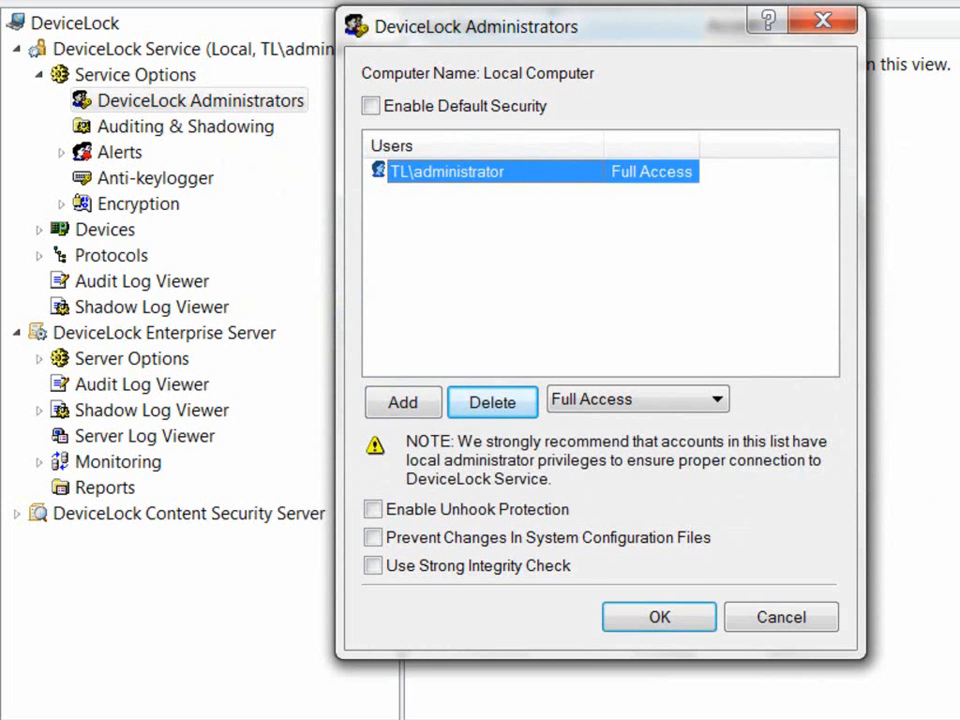
click(717, 399)
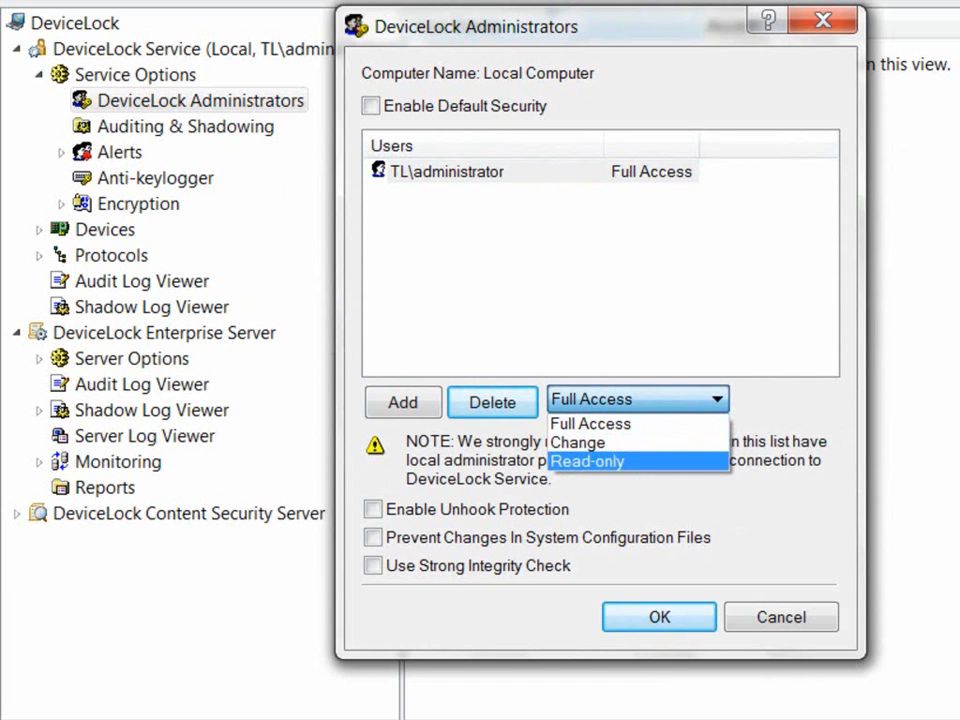
key(Escape)
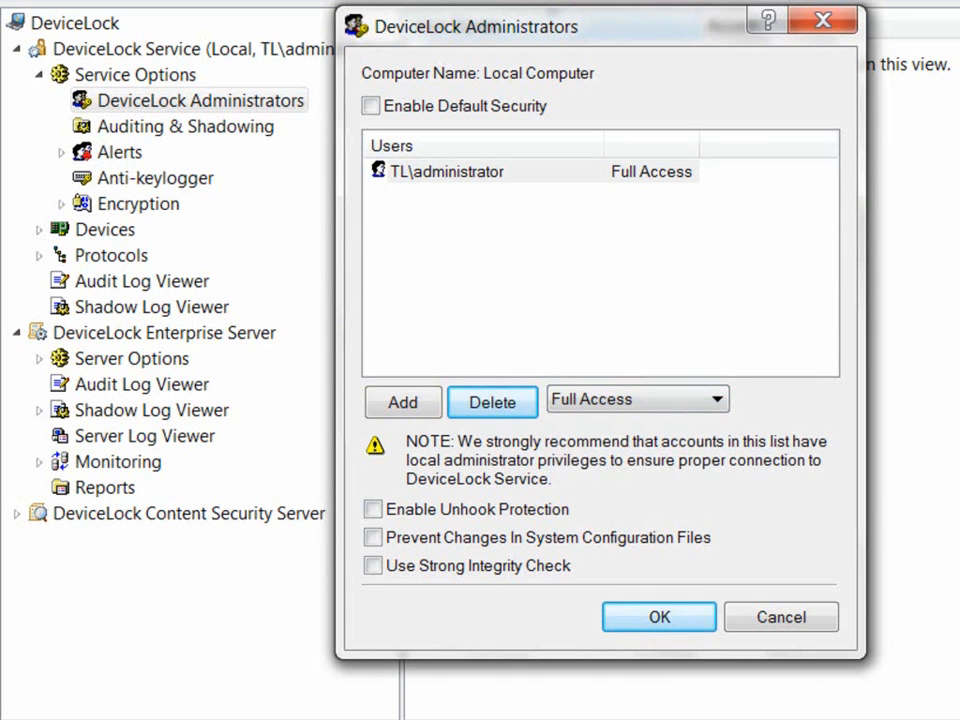
click(372, 509)
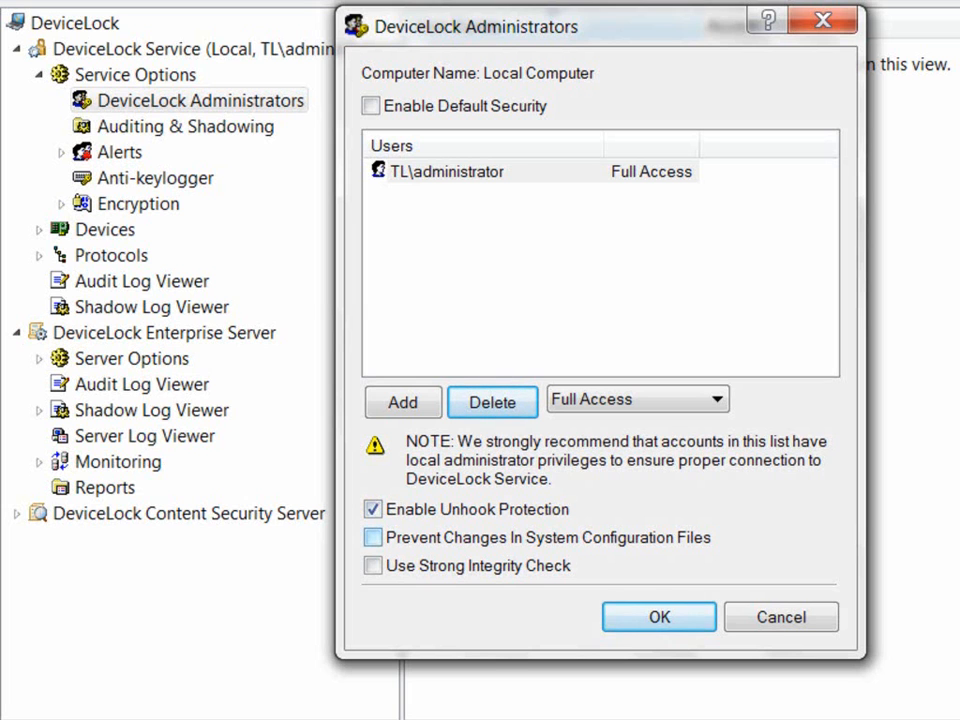
Step: Enable Prevent Changes In System Configuration Files and Strong Integrity Check, then connect the Enterprise Server locally
click(372, 537)
click(372, 565)
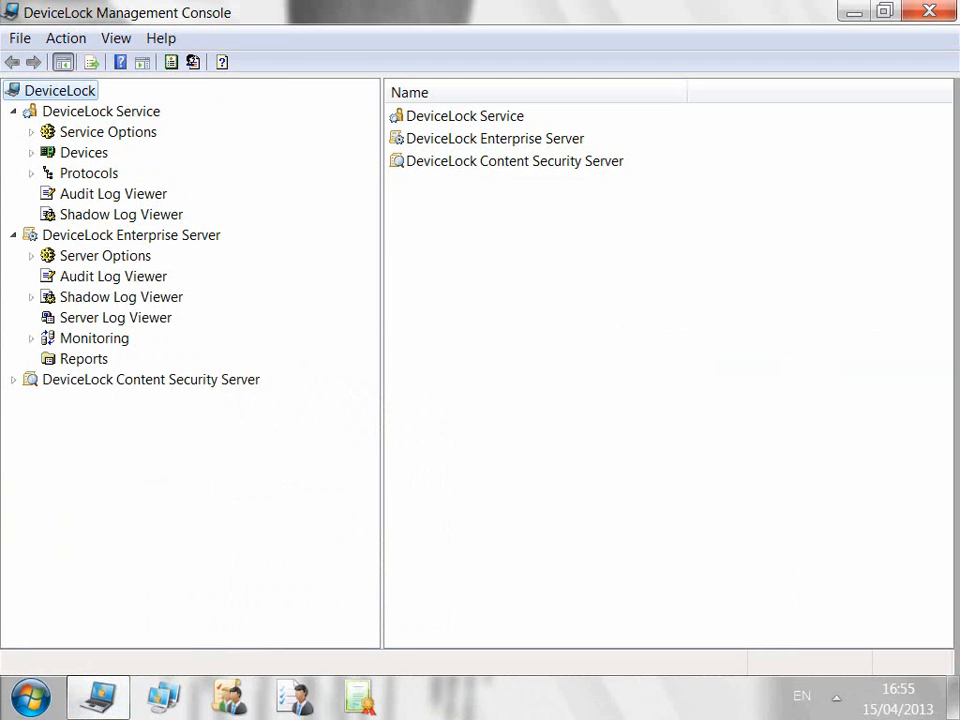
right_click(185, 235)
click(249, 250)
click(630, 441)
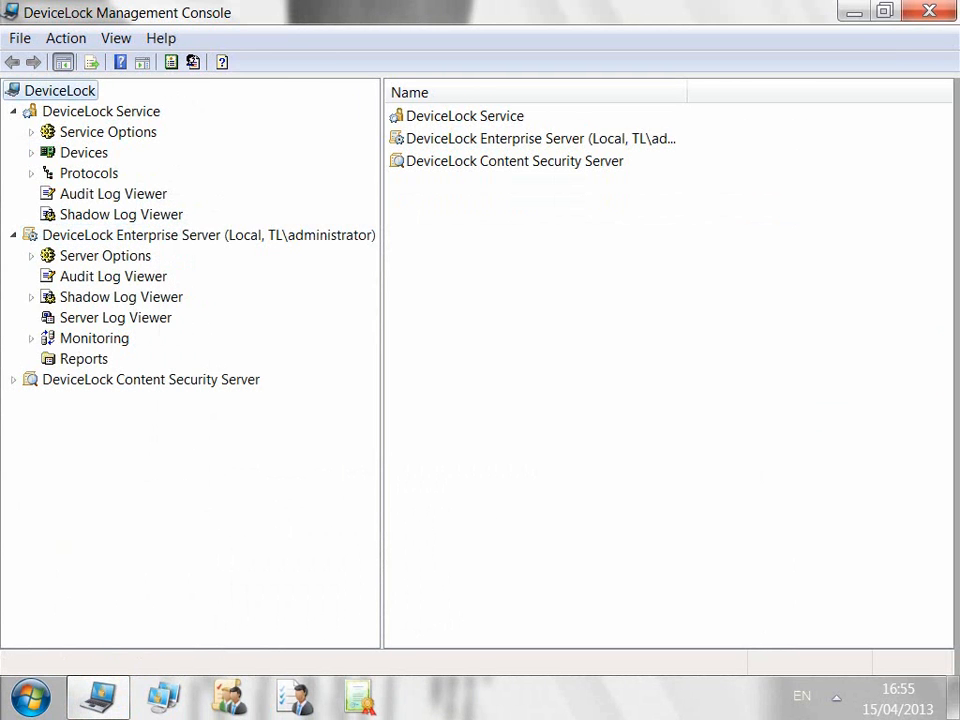
click(105, 256)
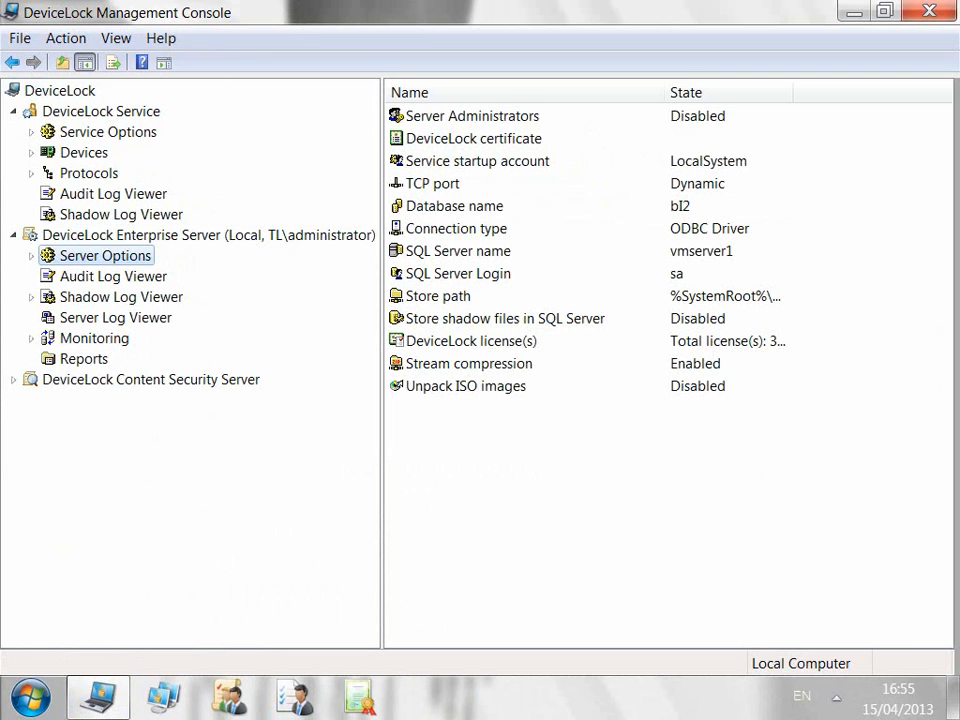
click(472, 116)
Step: Disable Server Administrators default security and delete the second account, leaving only the Full Access administrator
click(31, 256)
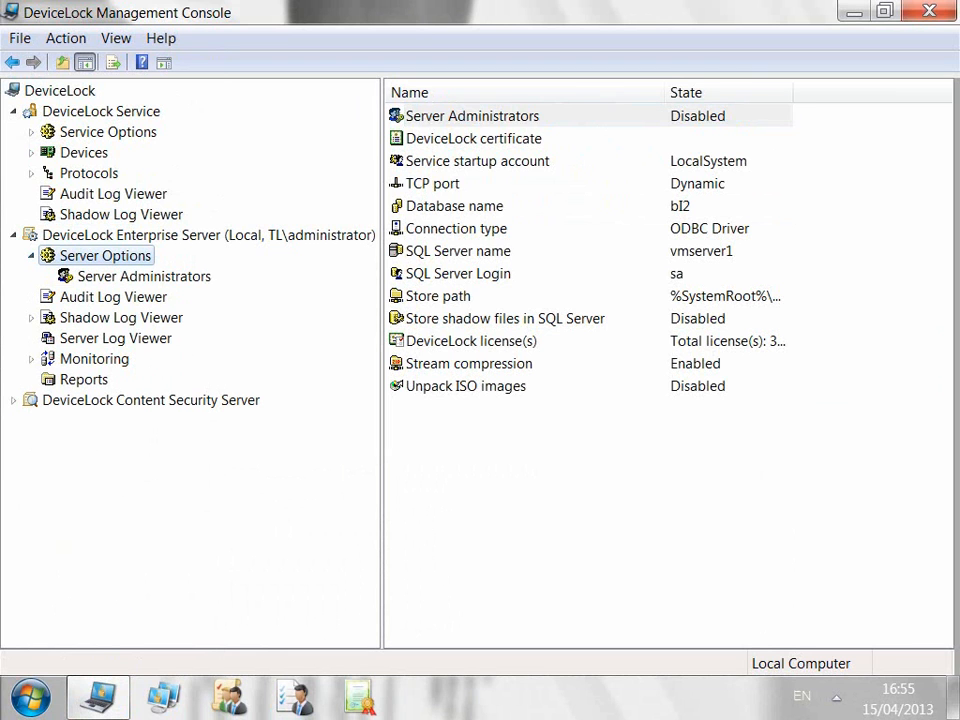
click(144, 276)
right_click(209, 277)
key(Return)
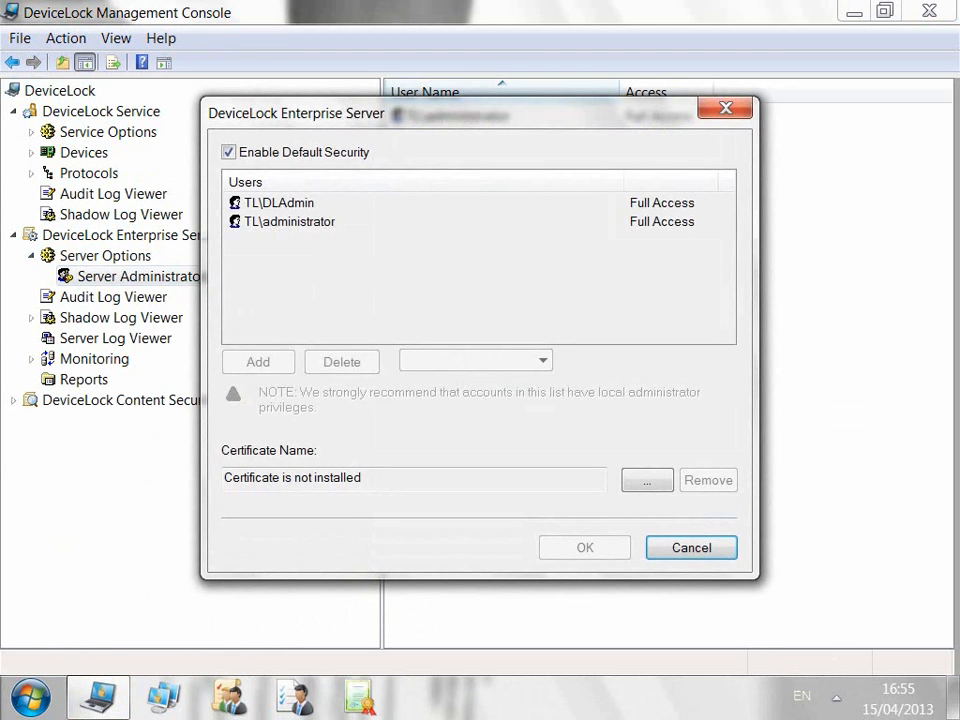
click(229, 153)
click(280, 203)
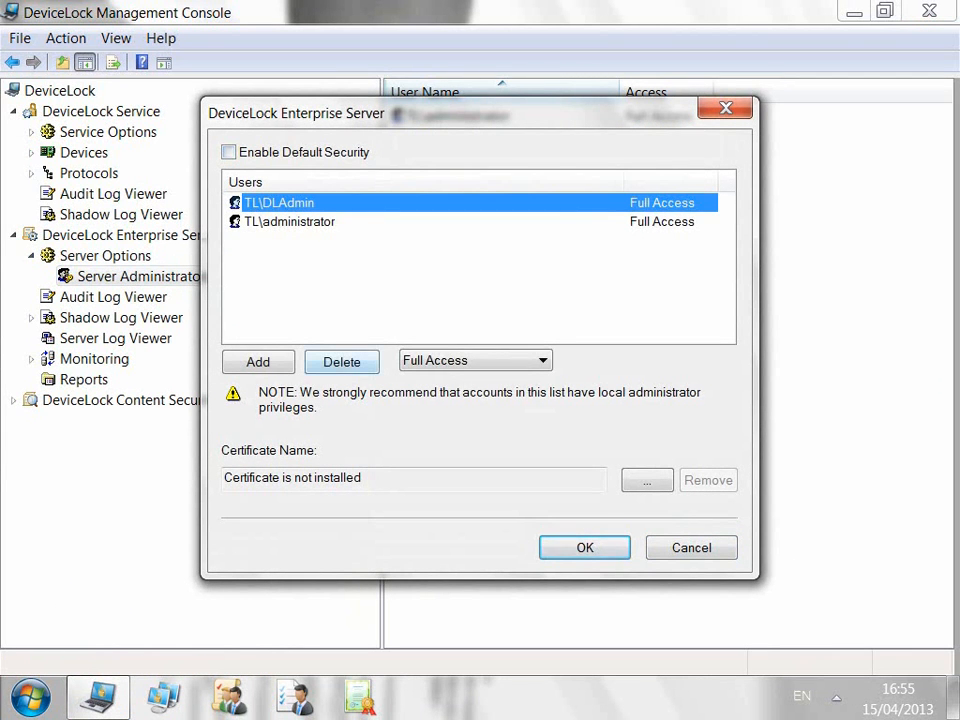
click(475, 360)
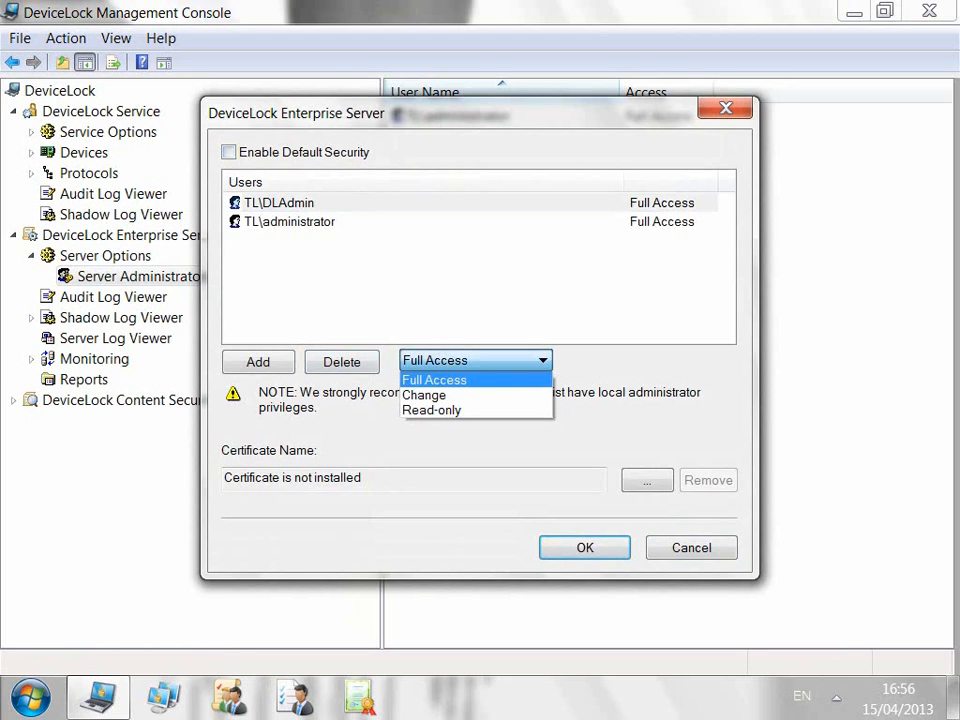
click(431, 410)
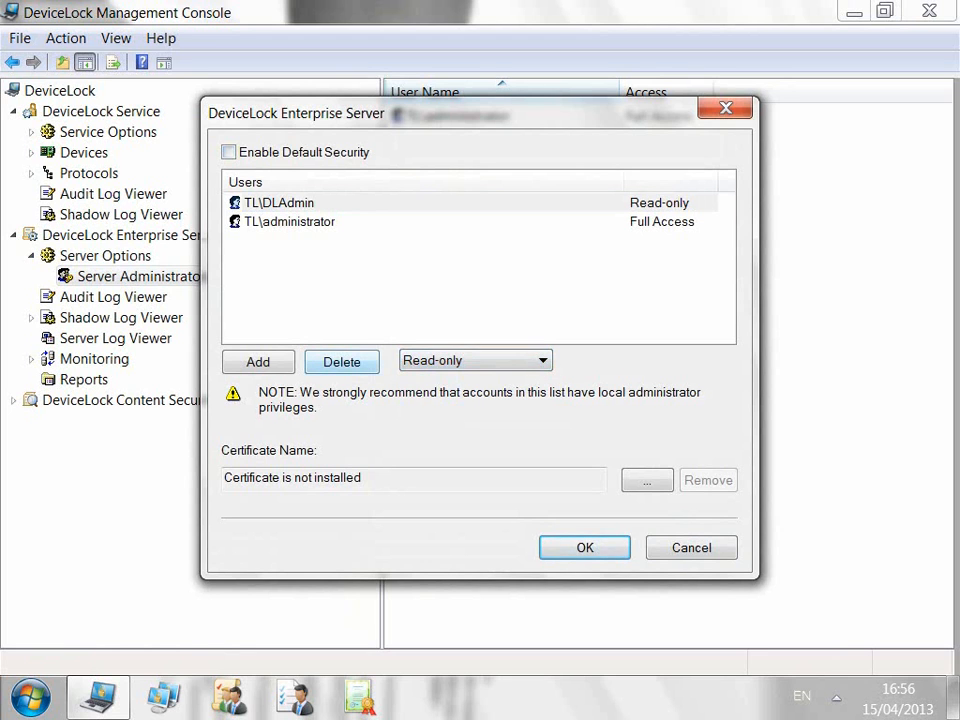
click(341, 362)
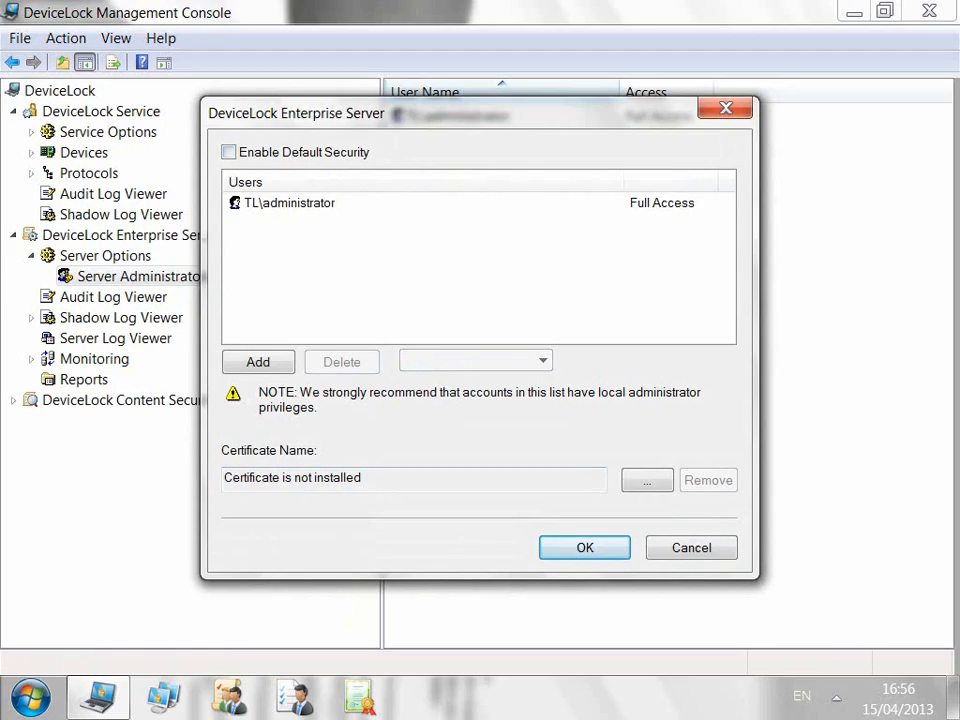
key(Return)
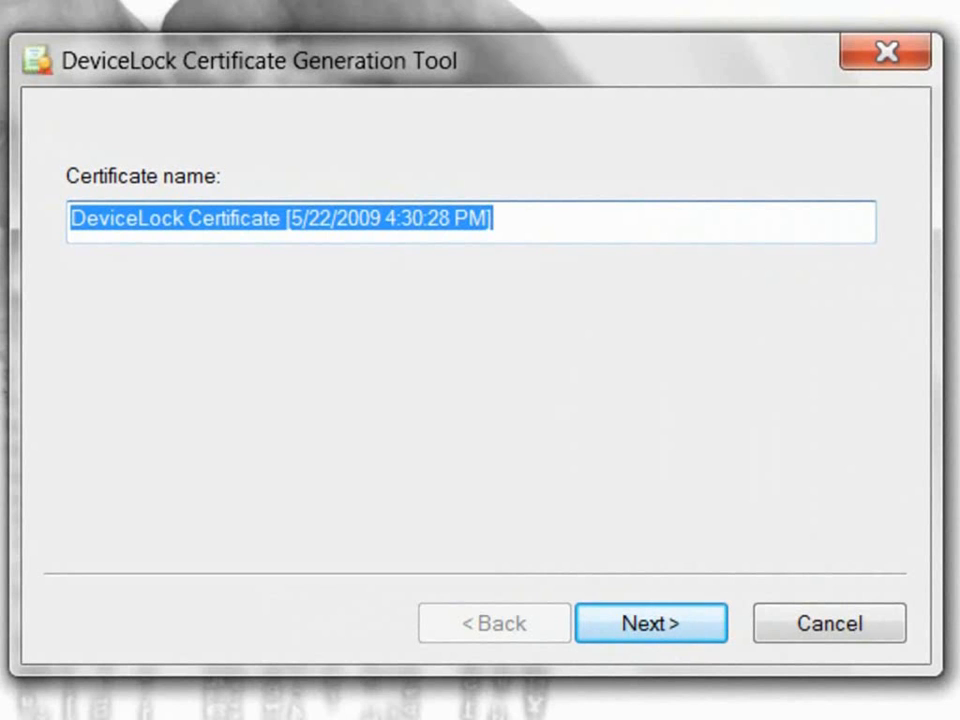
Step: Review the default certificate name, advance to the key path page, then cancel the wizard
key(End)
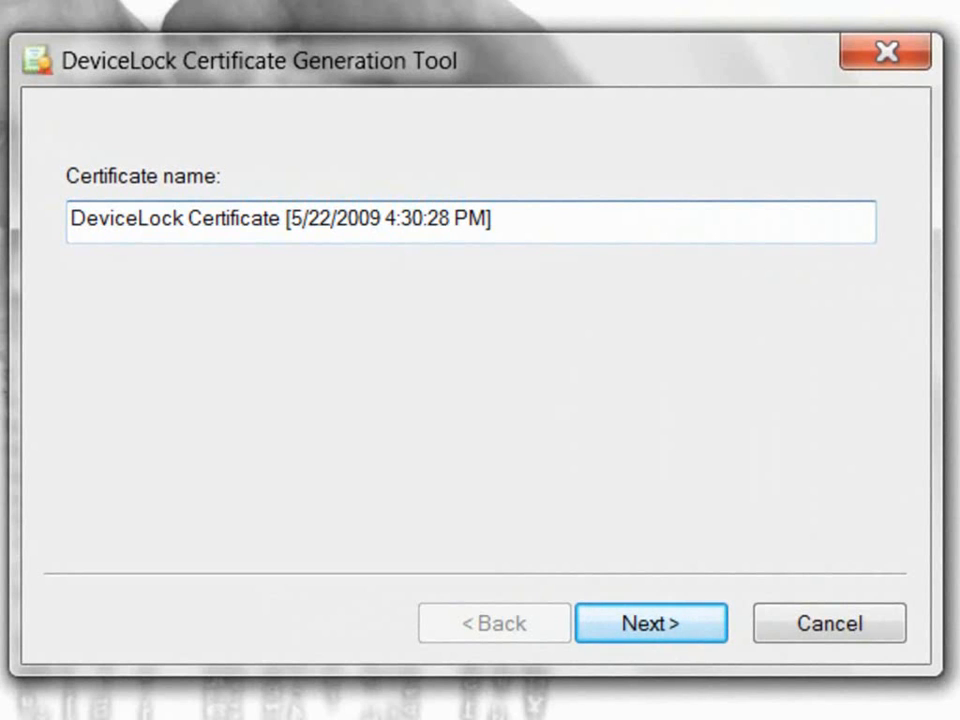
drag(286, 218, 494, 218)
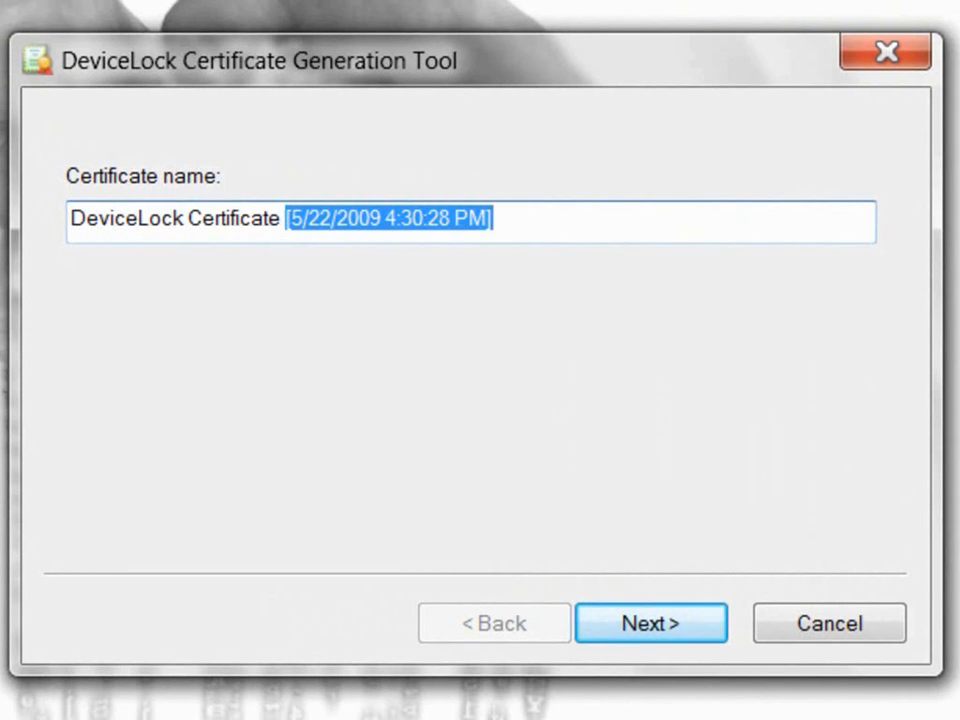
key(Return)
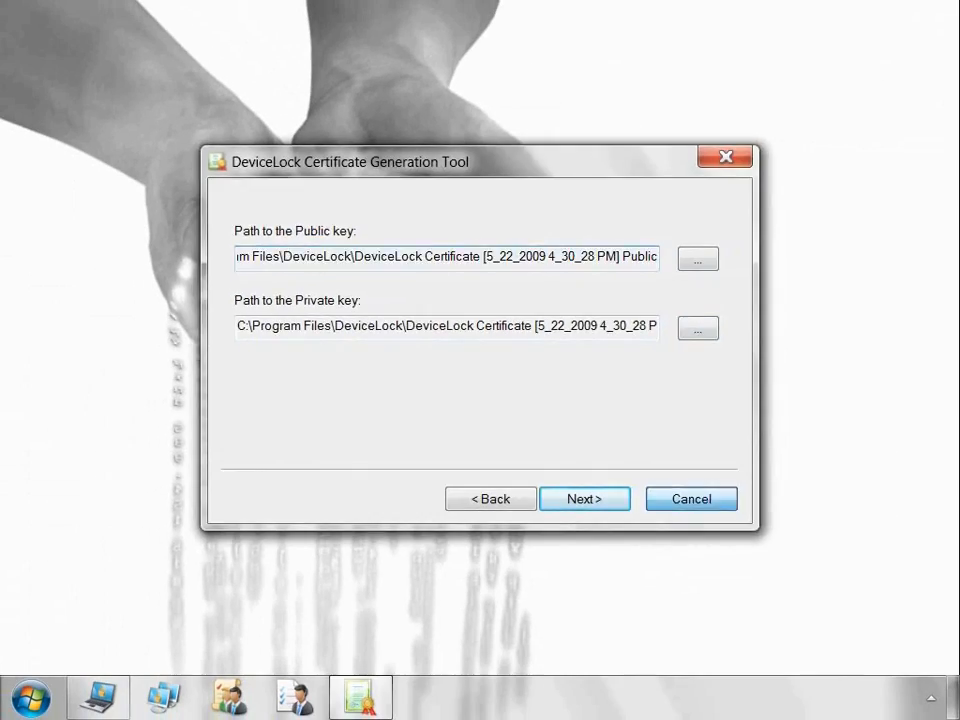
click(691, 498)
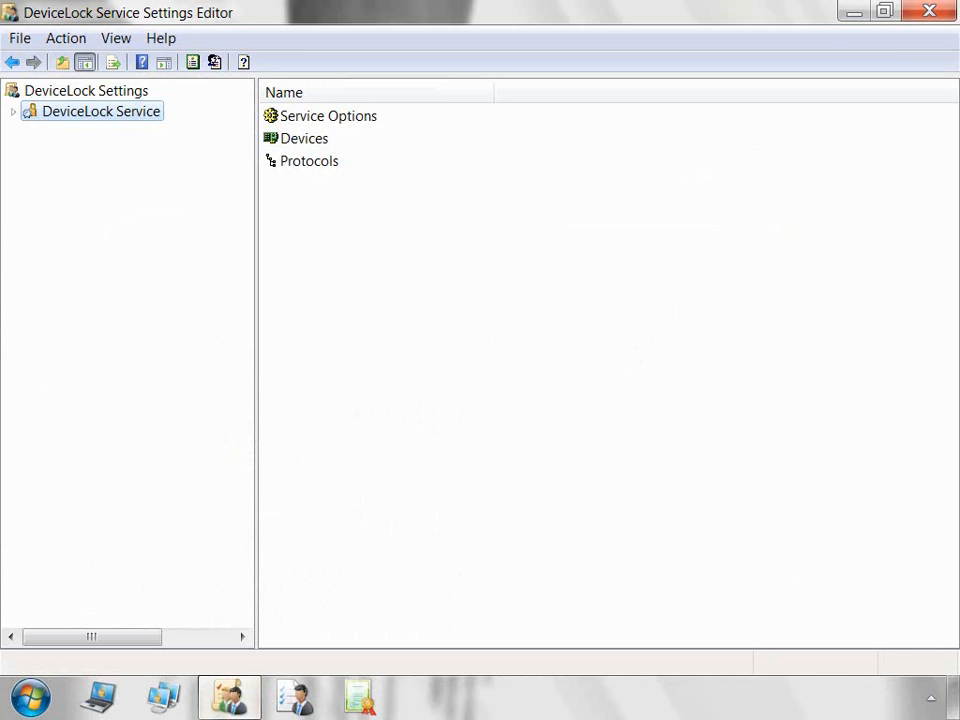
Step: Expand Service Options, Devices and Protocols, browsing down to the protocols' Auditing & Shadowing list
click(13, 112)
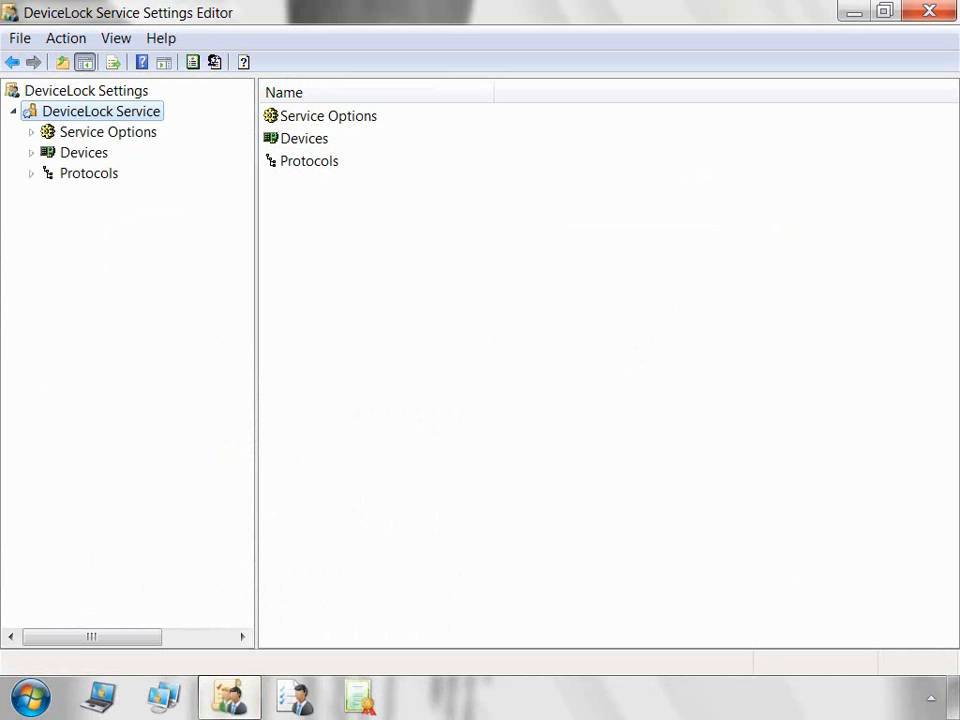
click(31, 132)
click(31, 235)
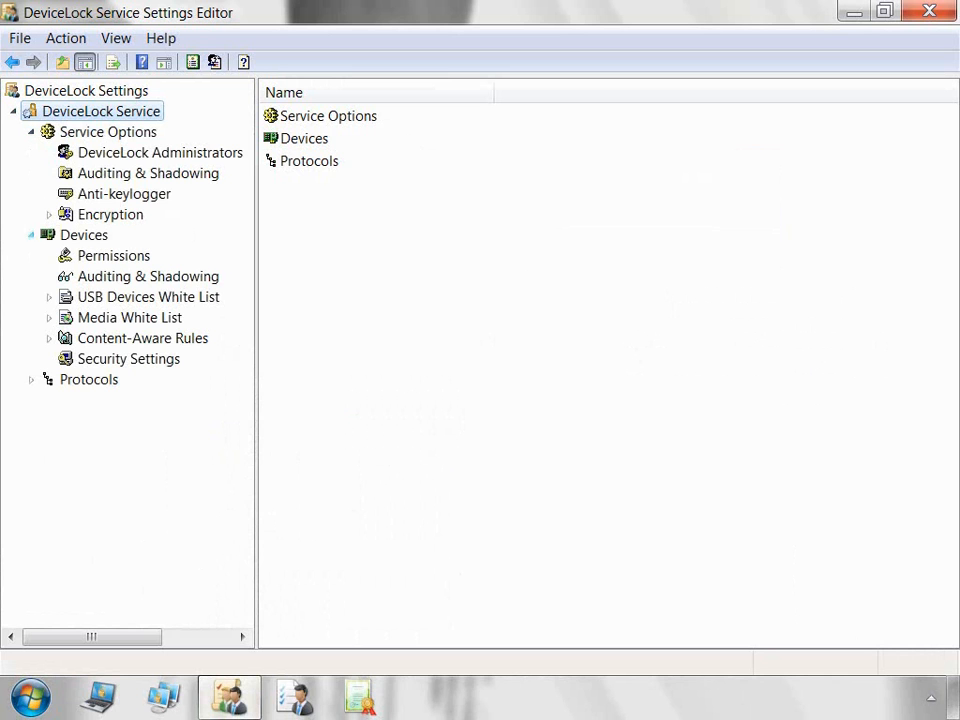
click(31, 380)
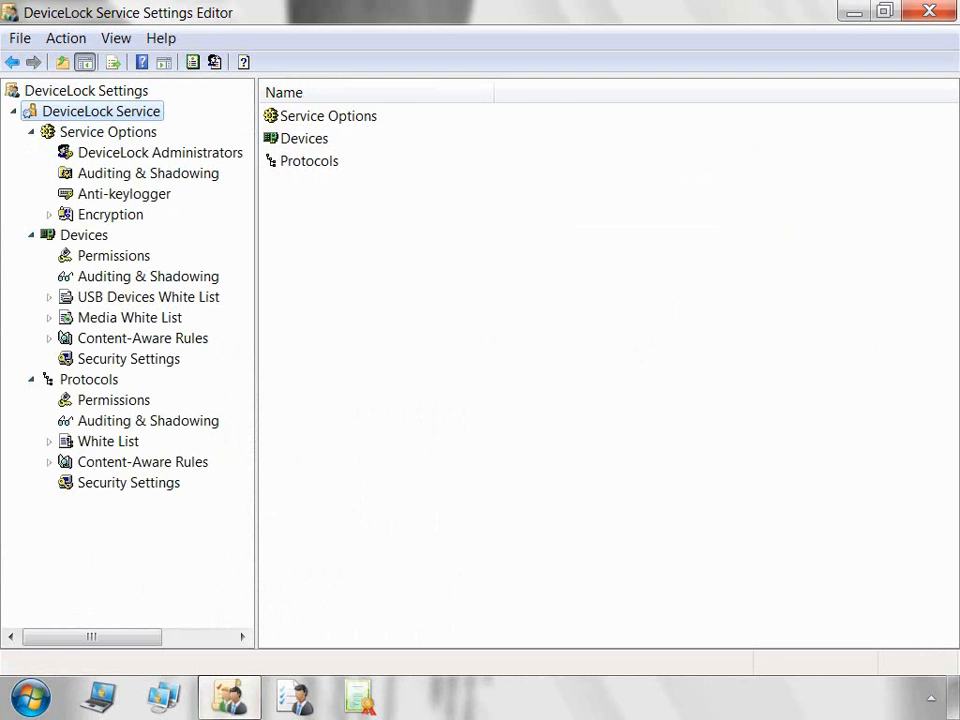
click(108, 132)
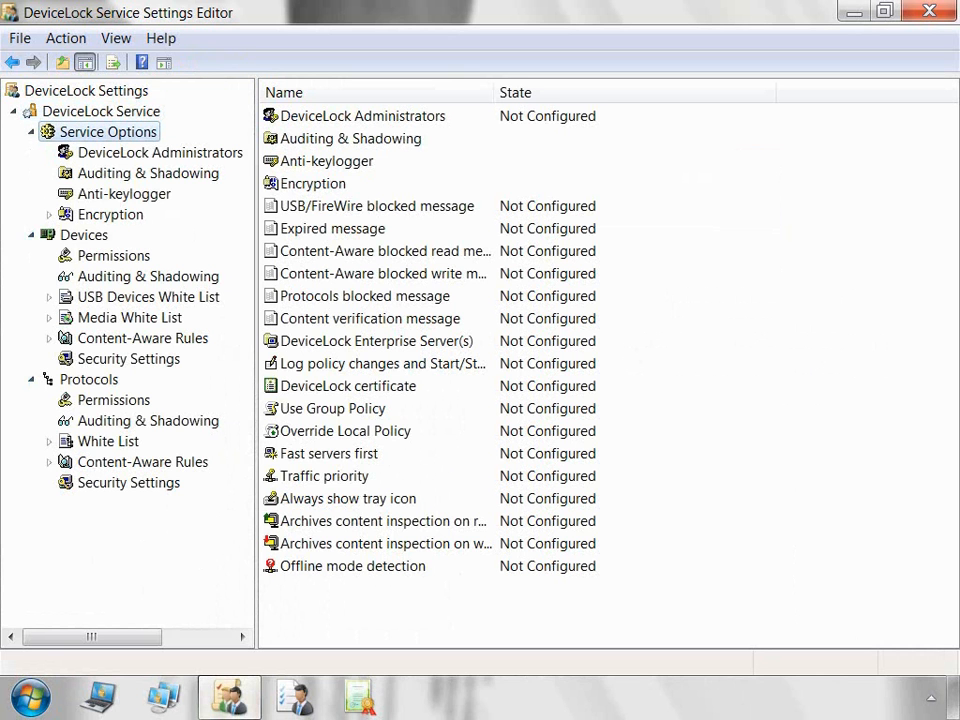
click(83, 235)
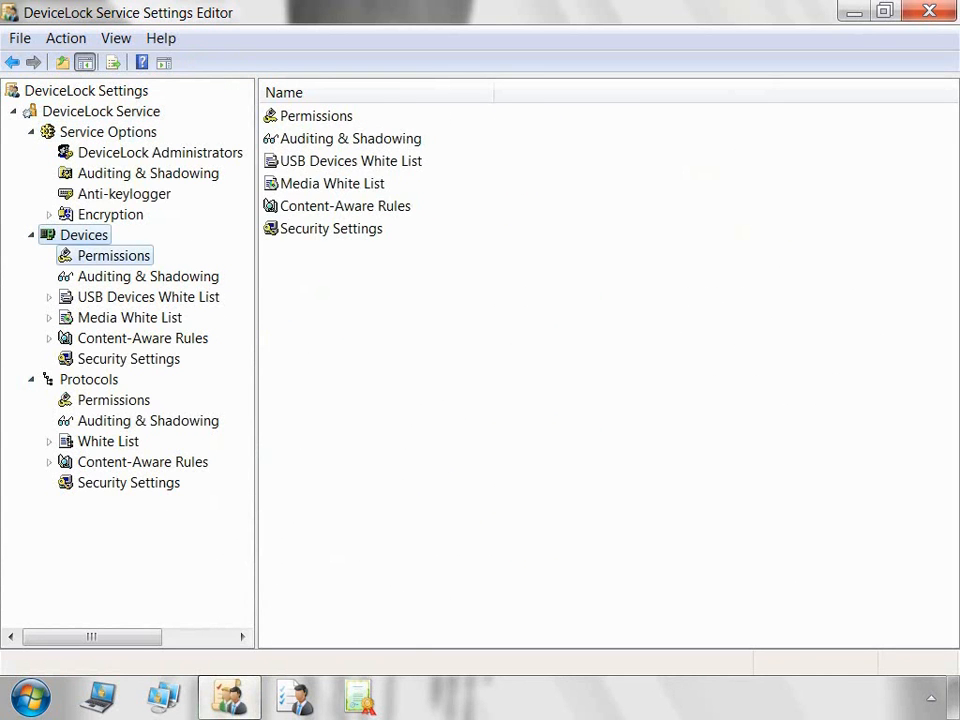
click(113, 256)
click(148, 276)
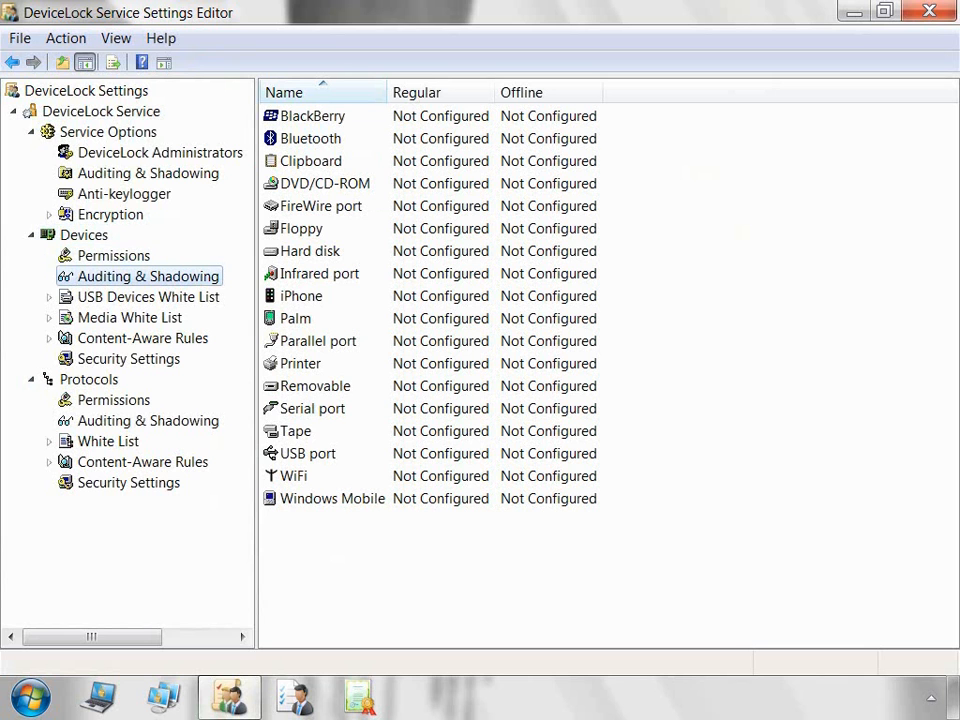
click(88, 380)
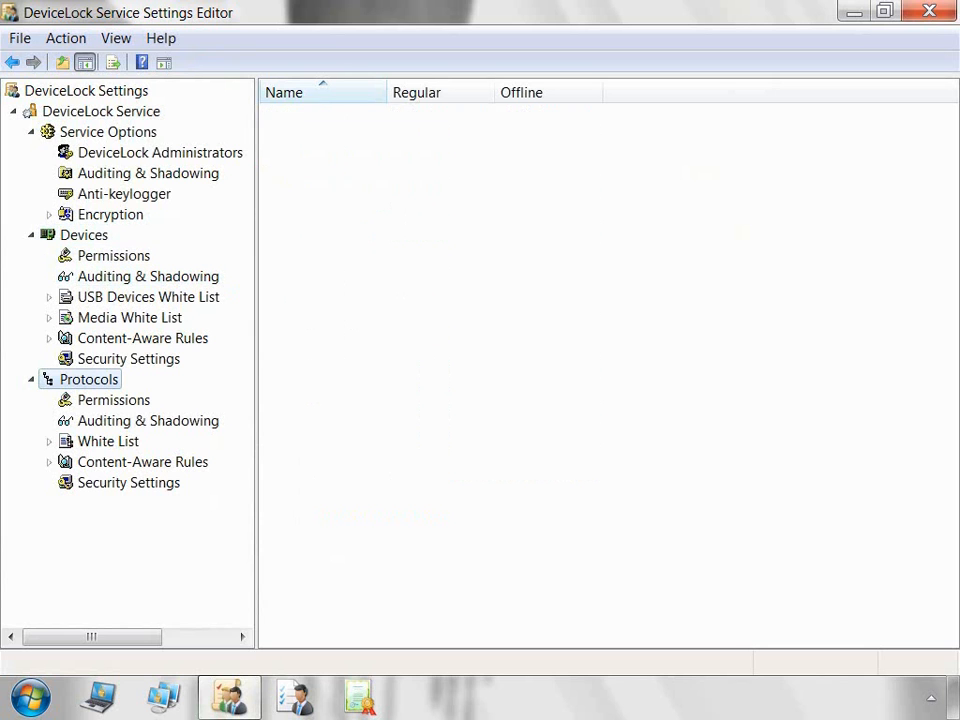
click(113, 400)
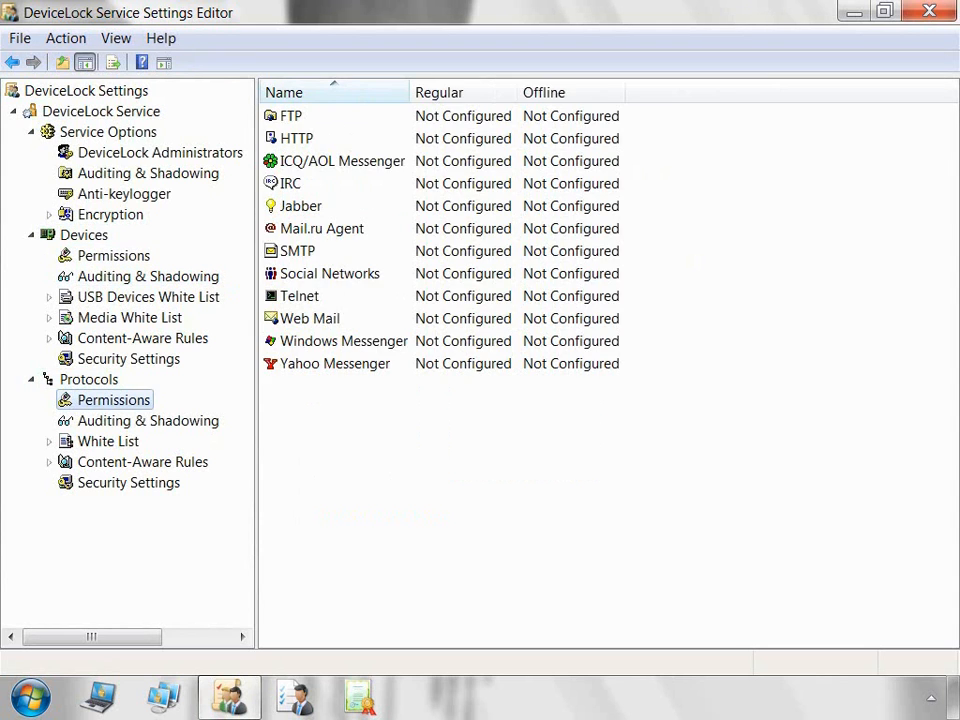
click(148, 421)
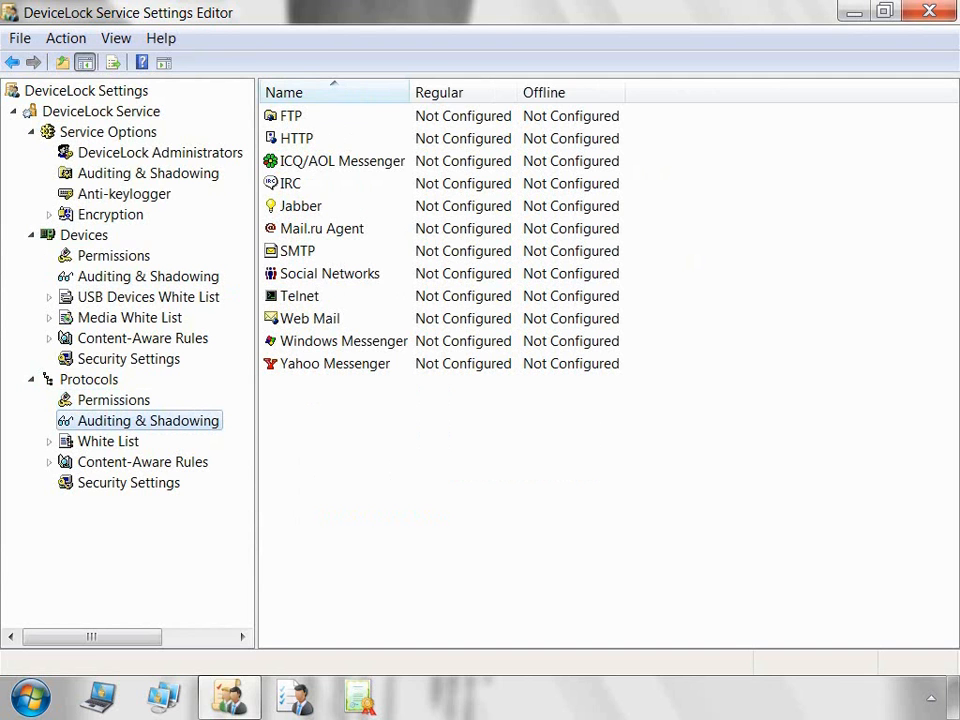
Step: Load the settings file Service Settings - [26_04_11 12_24_28].dls
right_click(155, 112)
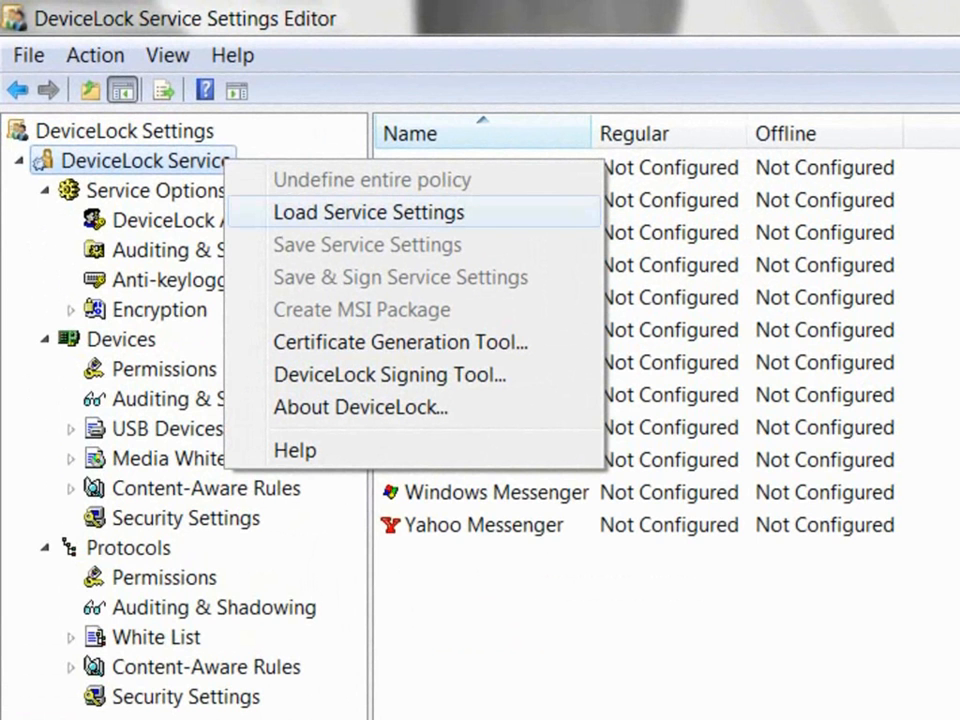
click(369, 212)
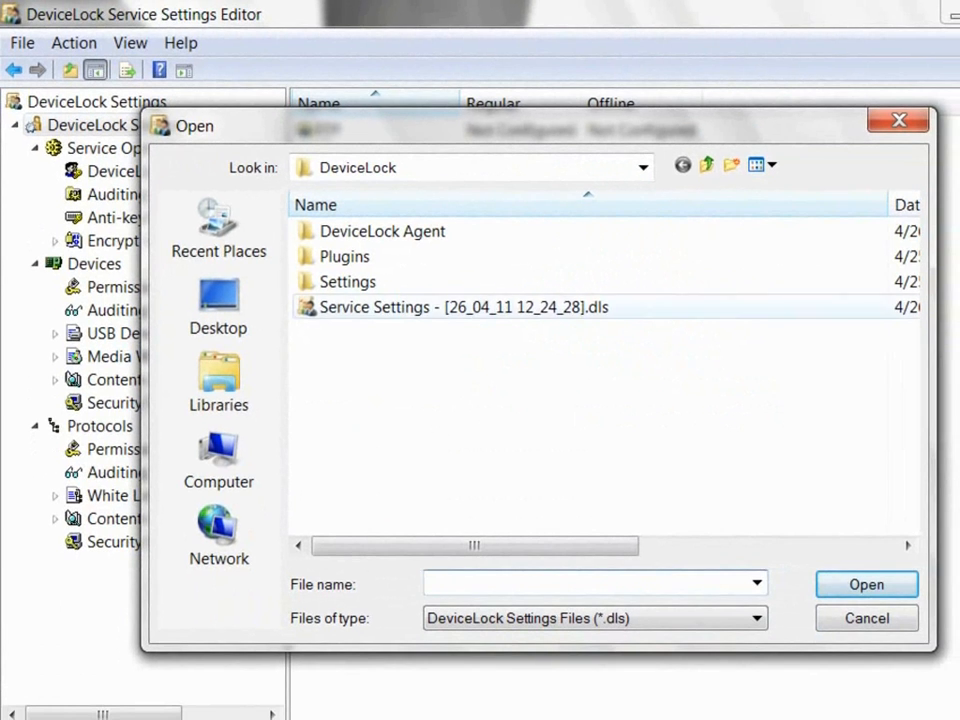
click(464, 307)
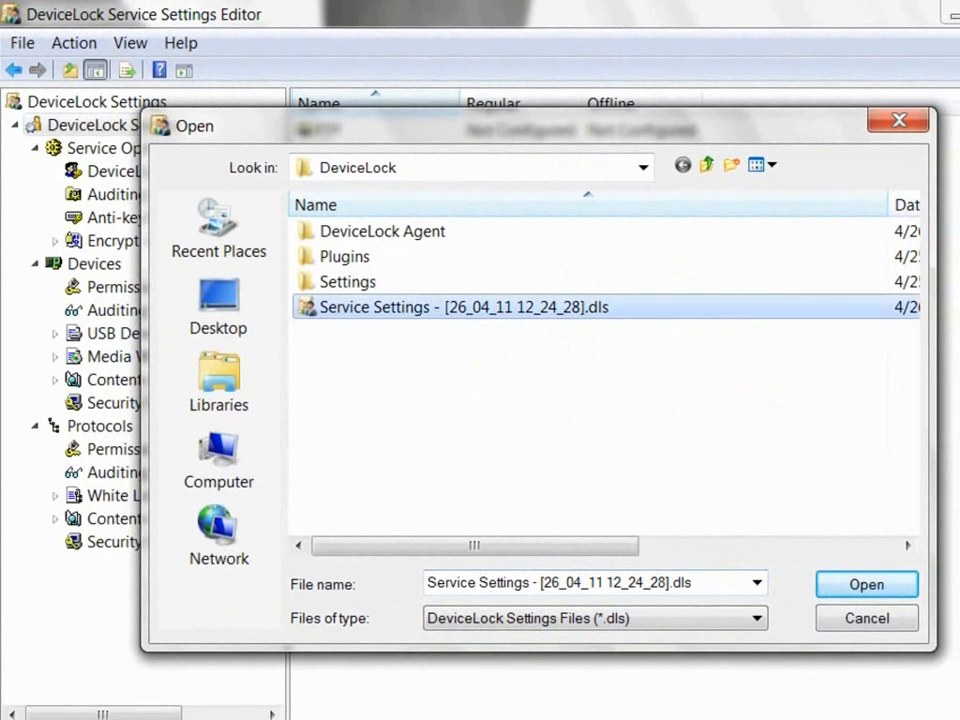
click(867, 585)
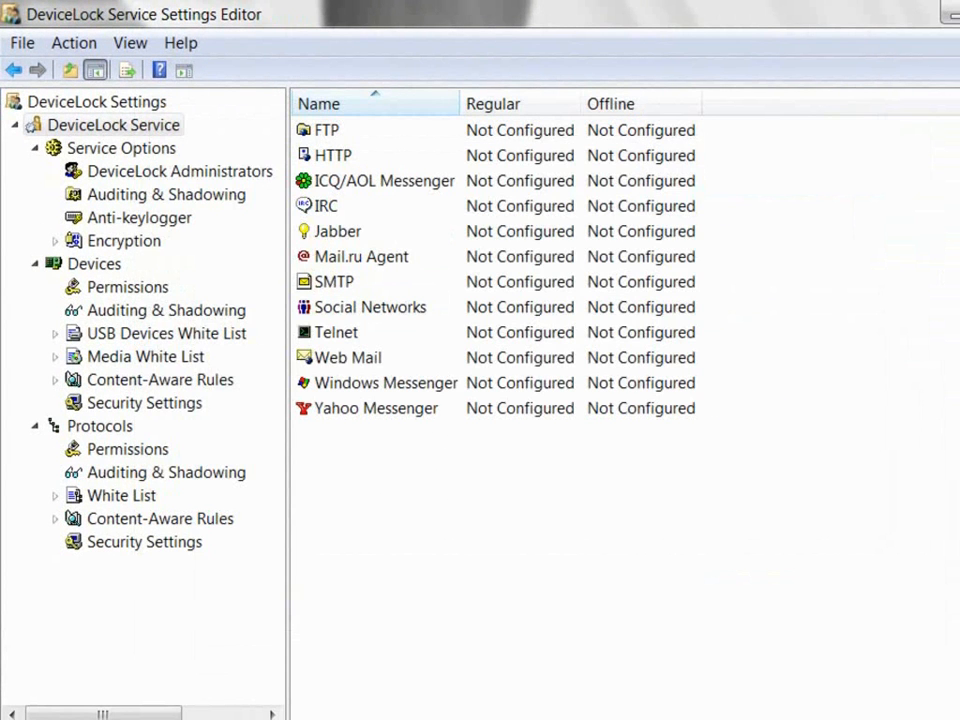
Step: Give the Parallel port default Full Access permissions
click(127, 287)
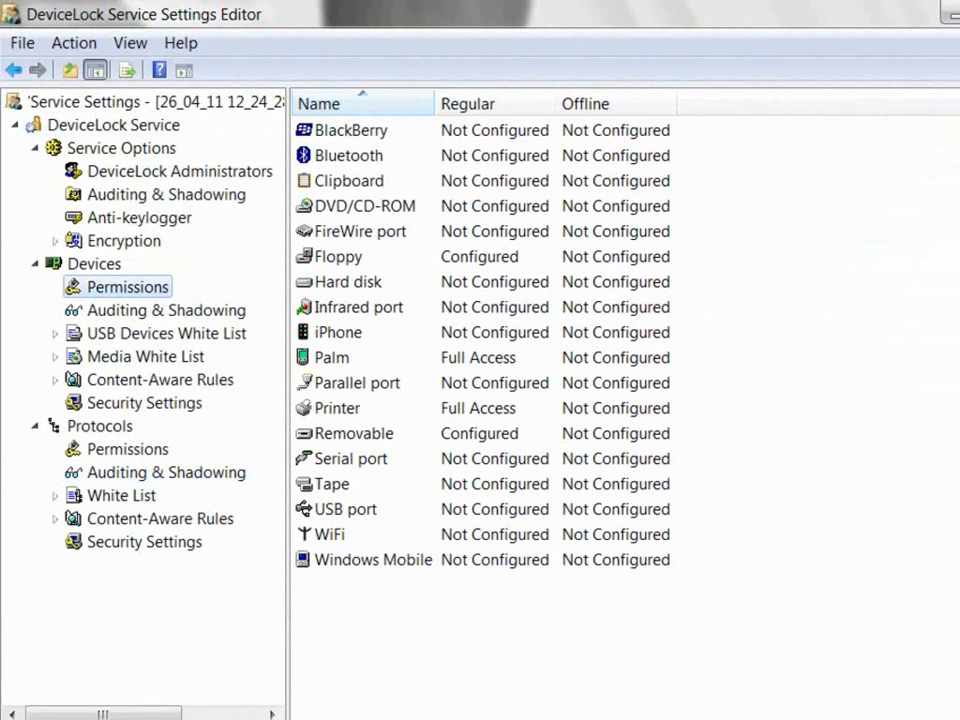
double_click(357, 383)
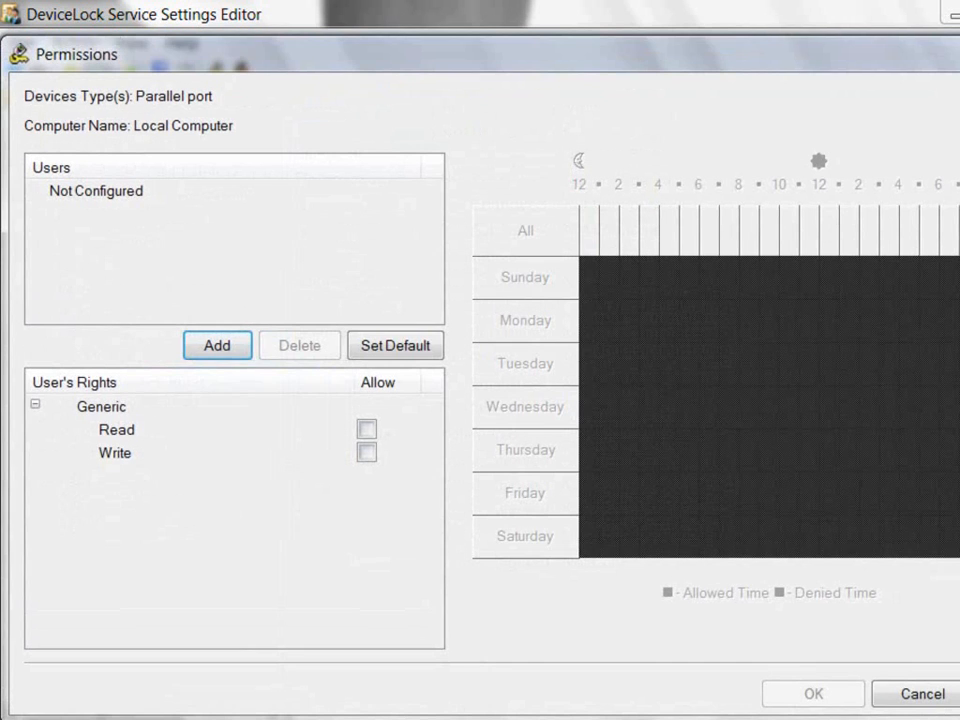
click(395, 345)
click(813, 694)
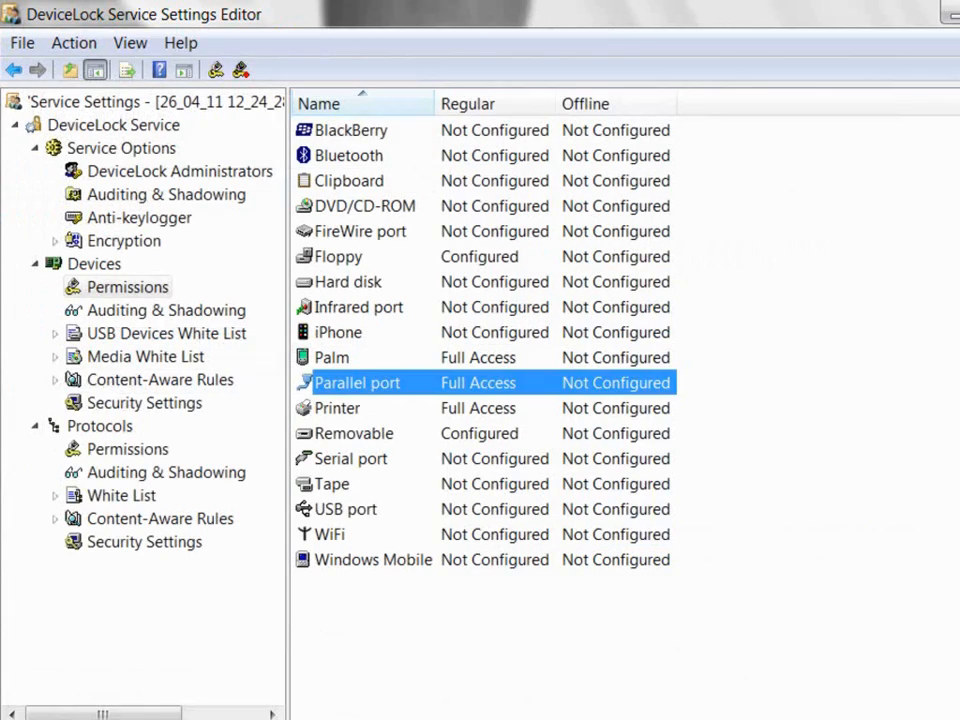
right_click(176, 125)
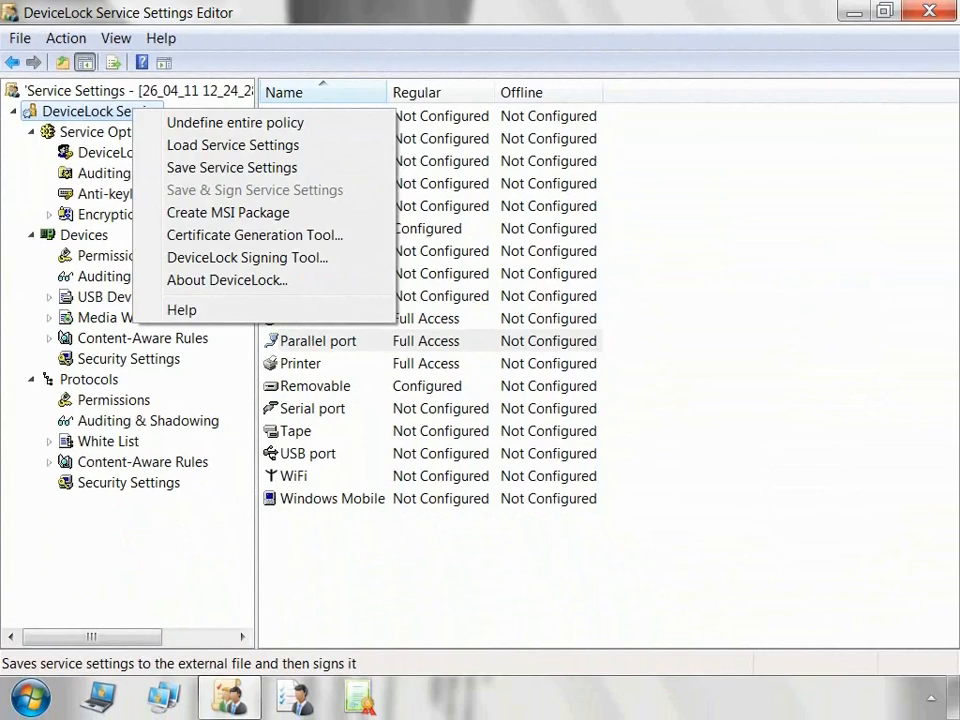
Step: Dismiss the service menu and switch to the DeviceLock Signing Tool
key(Escape)
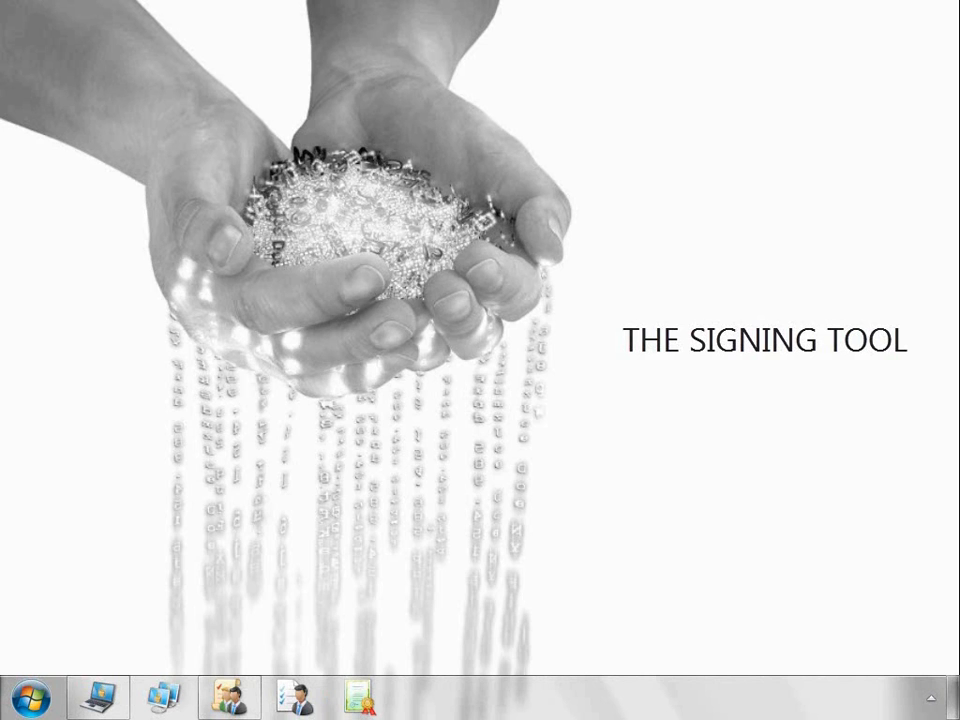
click(295, 697)
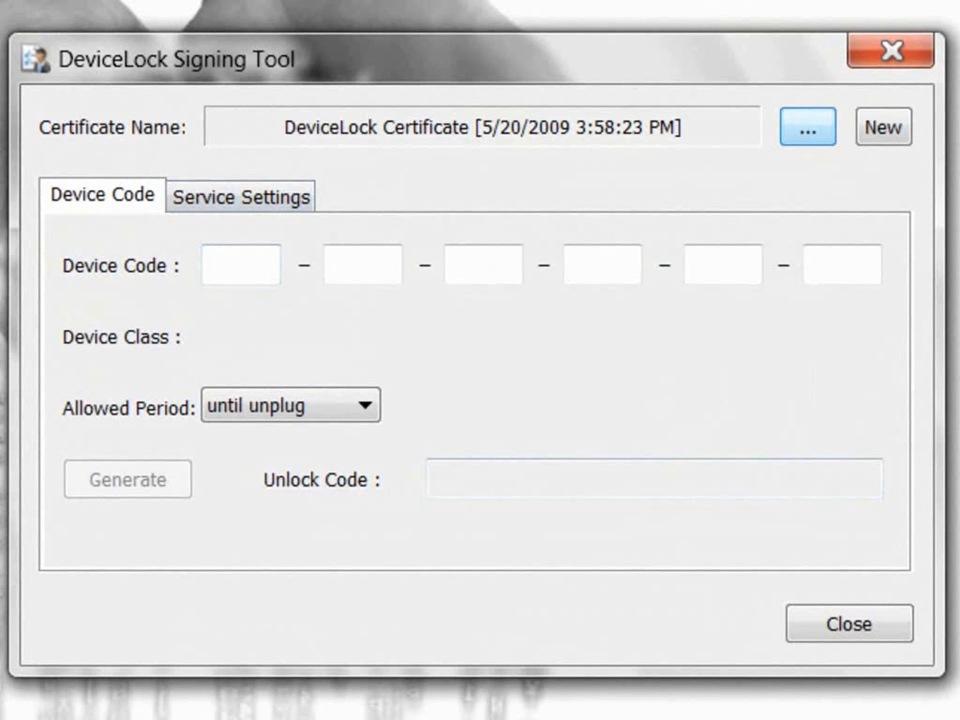
Step: Go to the Signing Tool's Service Settings page
click(241, 197)
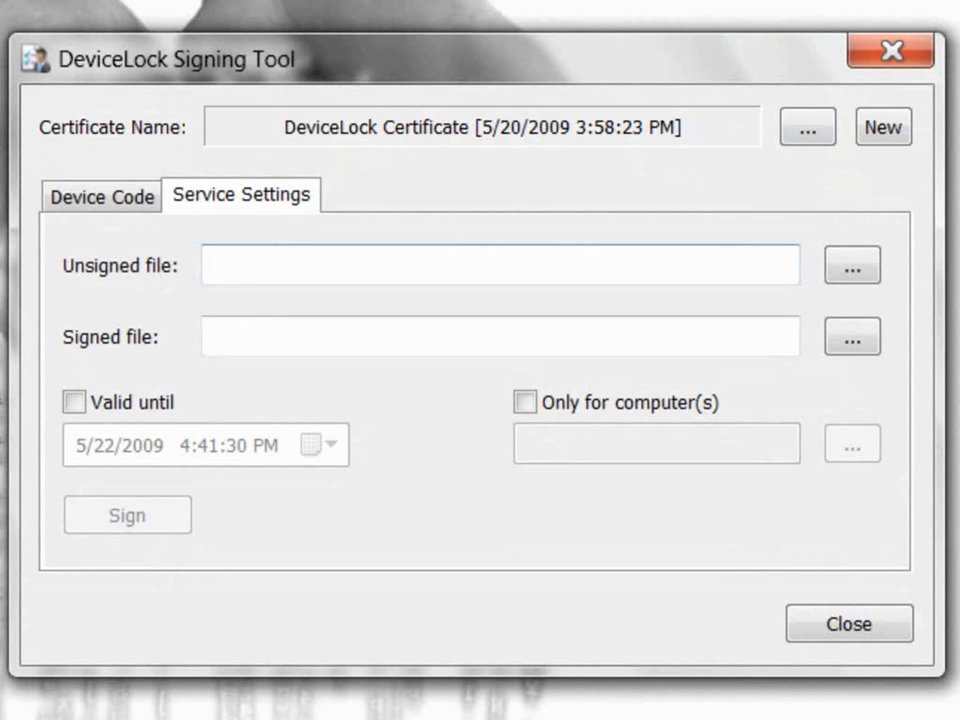
Step: Choose Service Settings - [19_05_09 17_14_47].dls as the unsigned input file
click(852, 266)
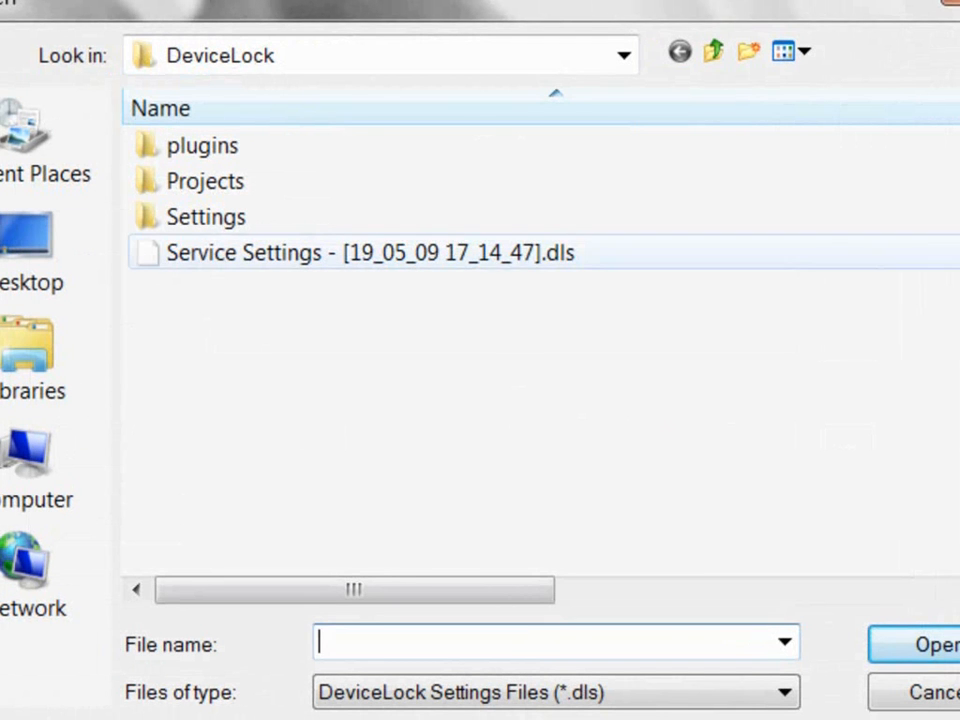
click(370, 253)
click(915, 644)
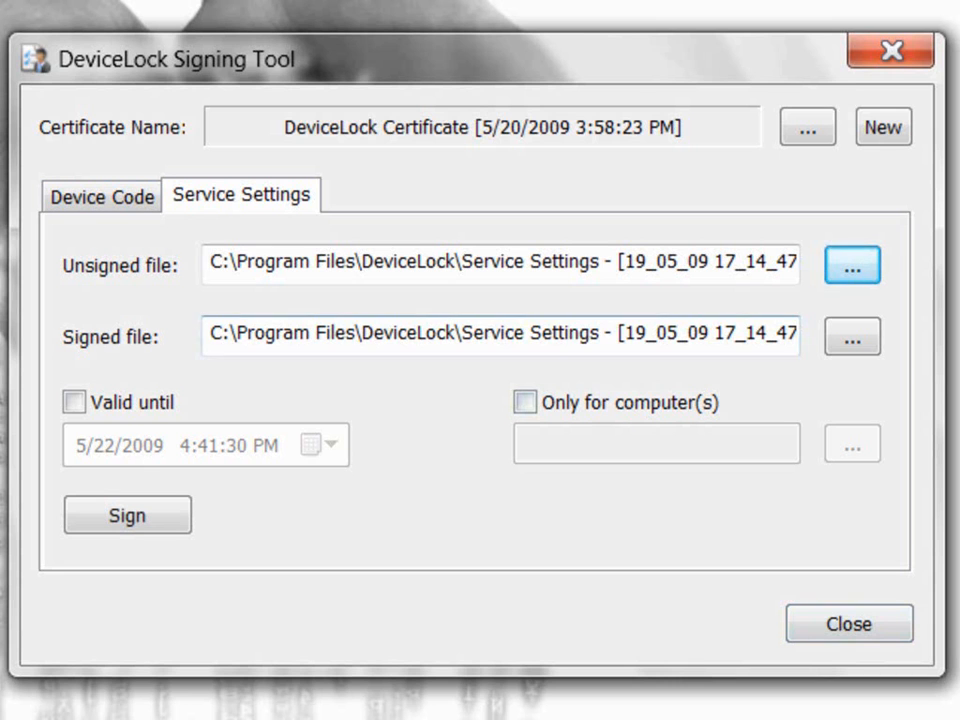
drag(210, 333, 800, 335)
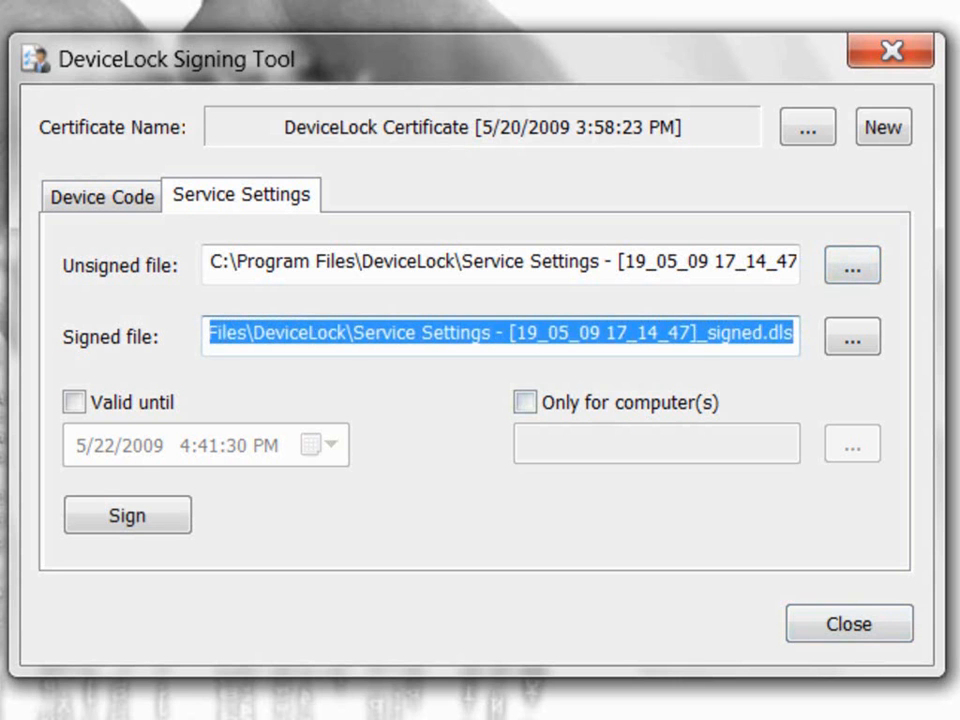
click(751, 333)
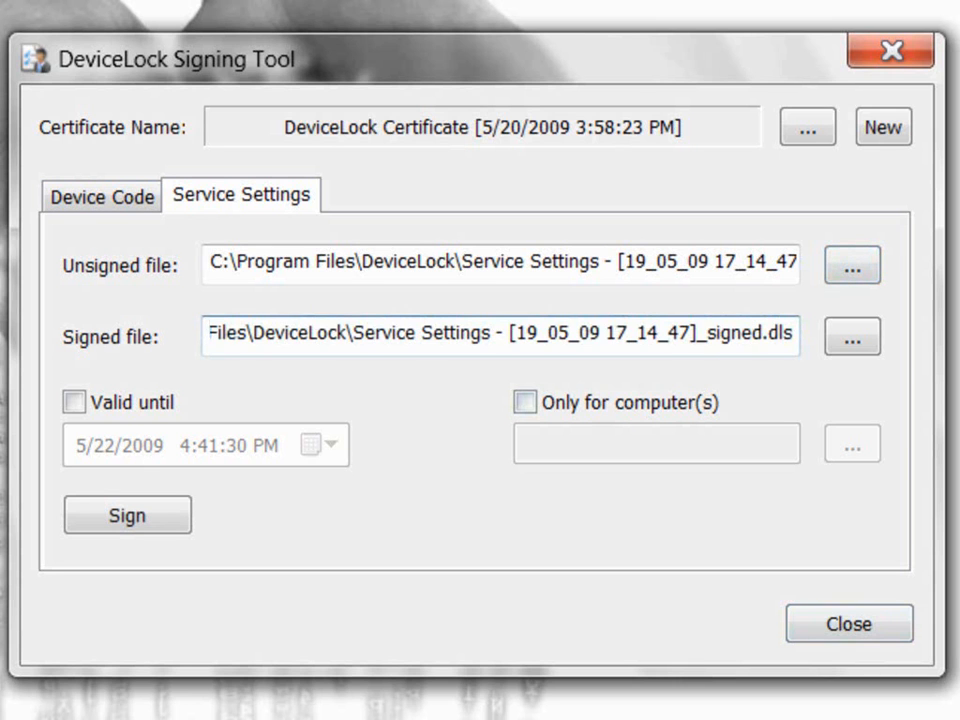
Step: Sign the file with Valid until and Only for computer(s) both left off
click(73, 402)
click(73, 402)
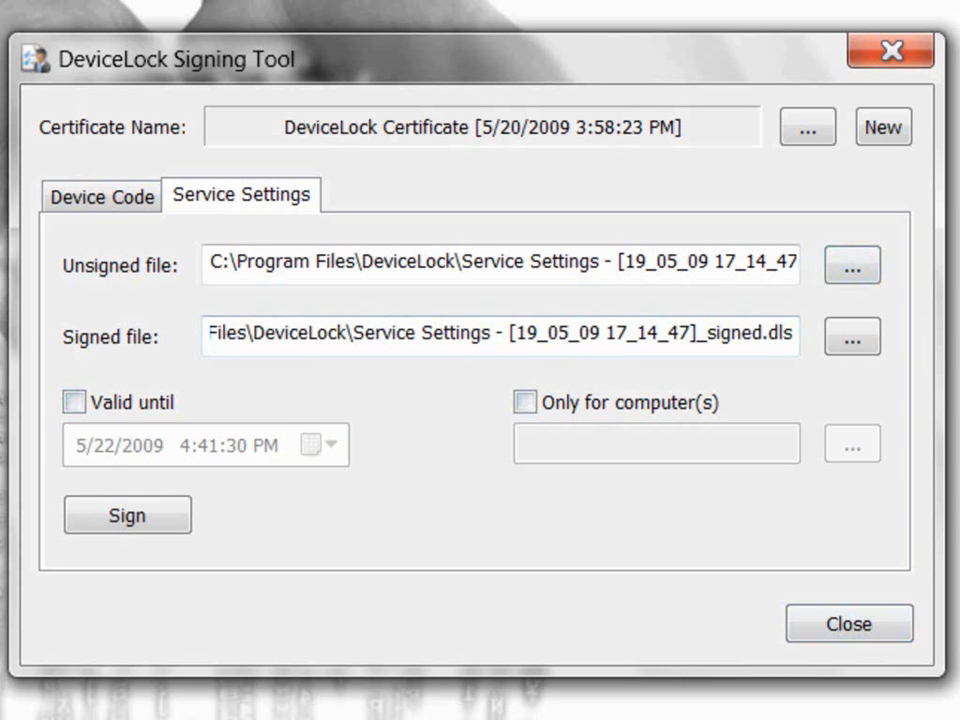
click(524, 402)
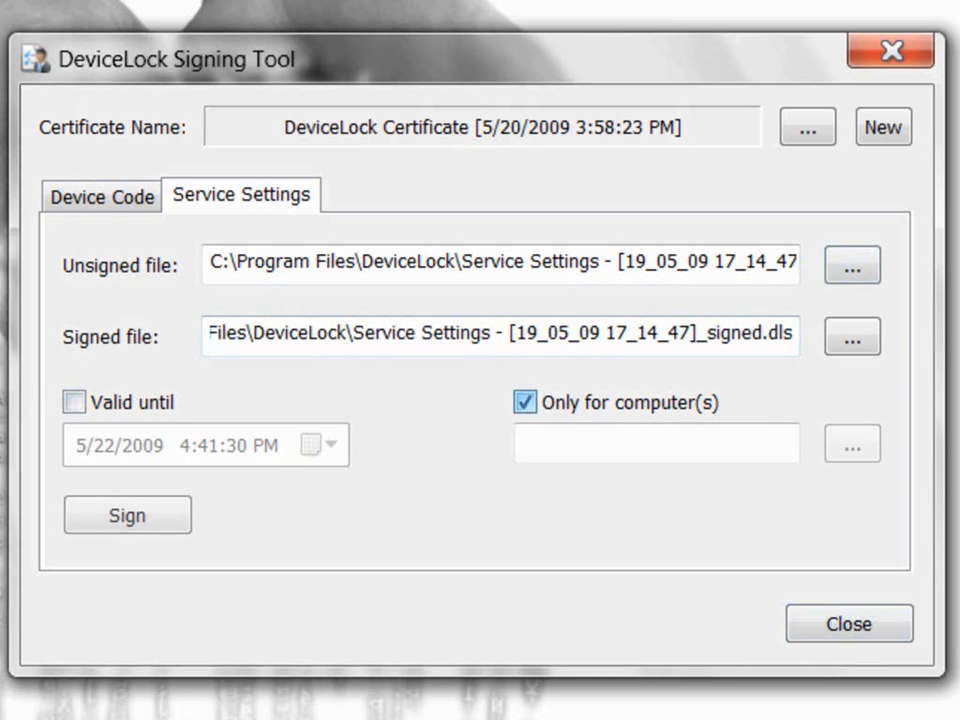
click(600, 443)
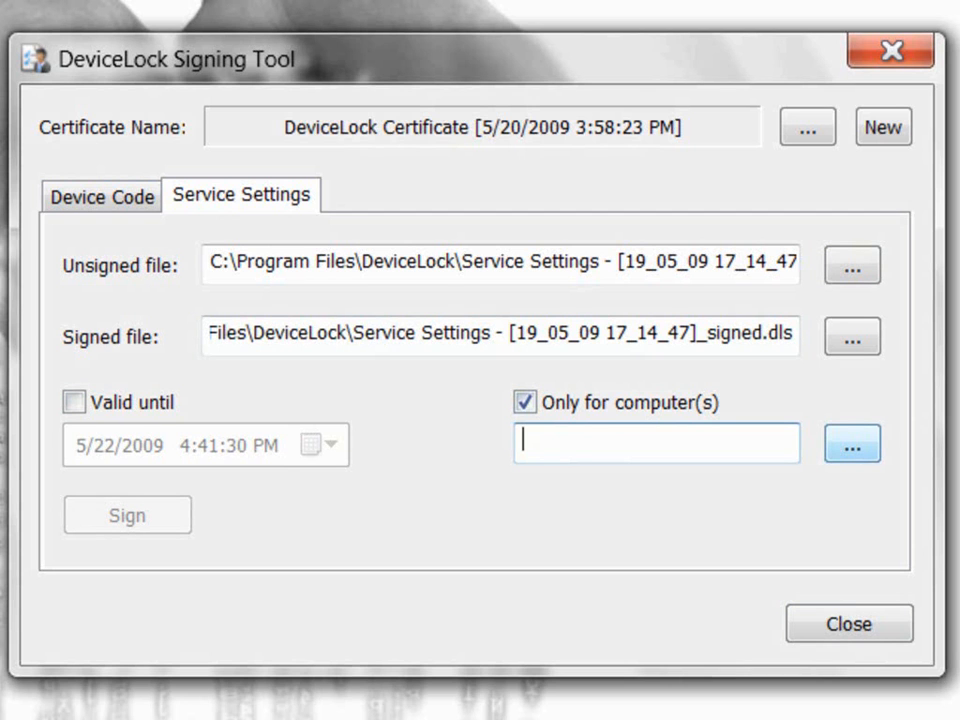
click(525, 402)
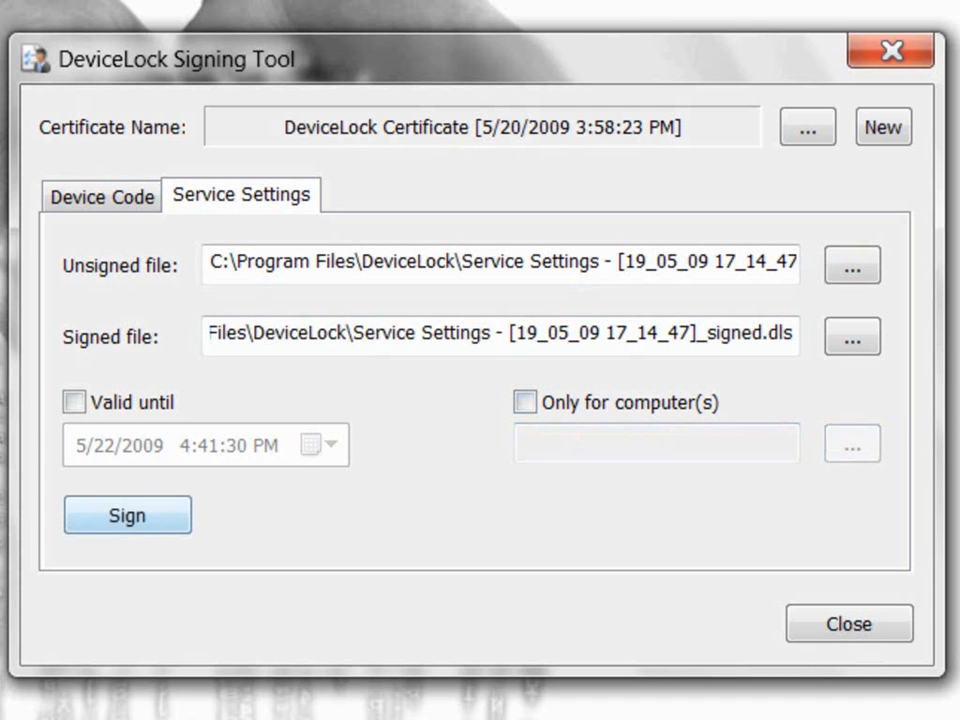
click(127, 515)
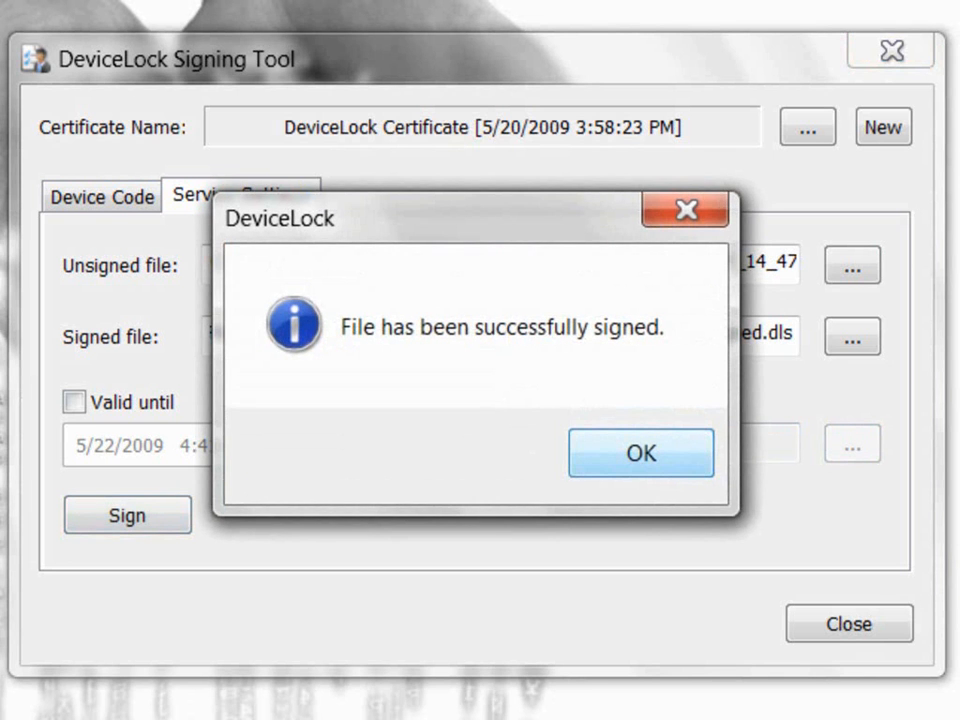
key(Return)
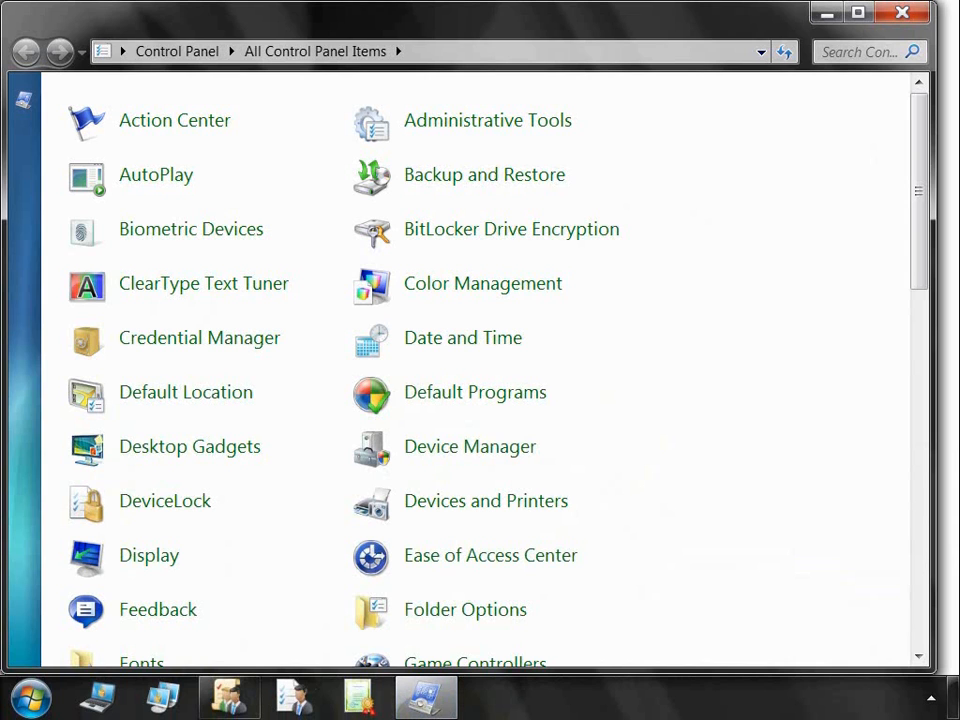
Step: Import Service Settings - [19_05_09 17_14_47]_signed.dls through the DeviceLock Control Panel applet
click(165, 501)
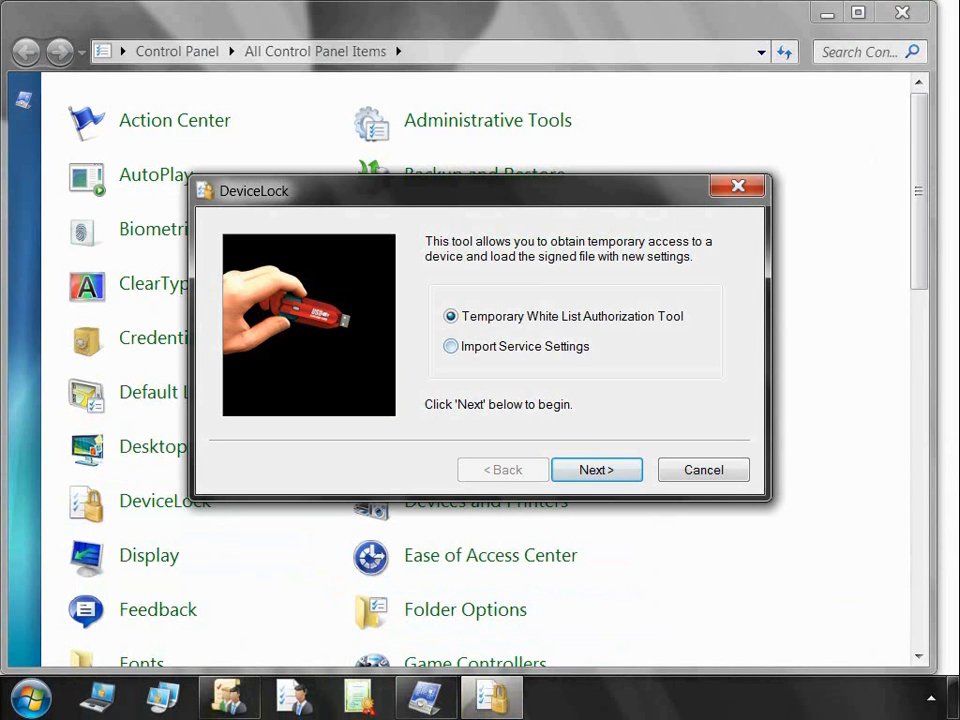
click(451, 346)
click(597, 470)
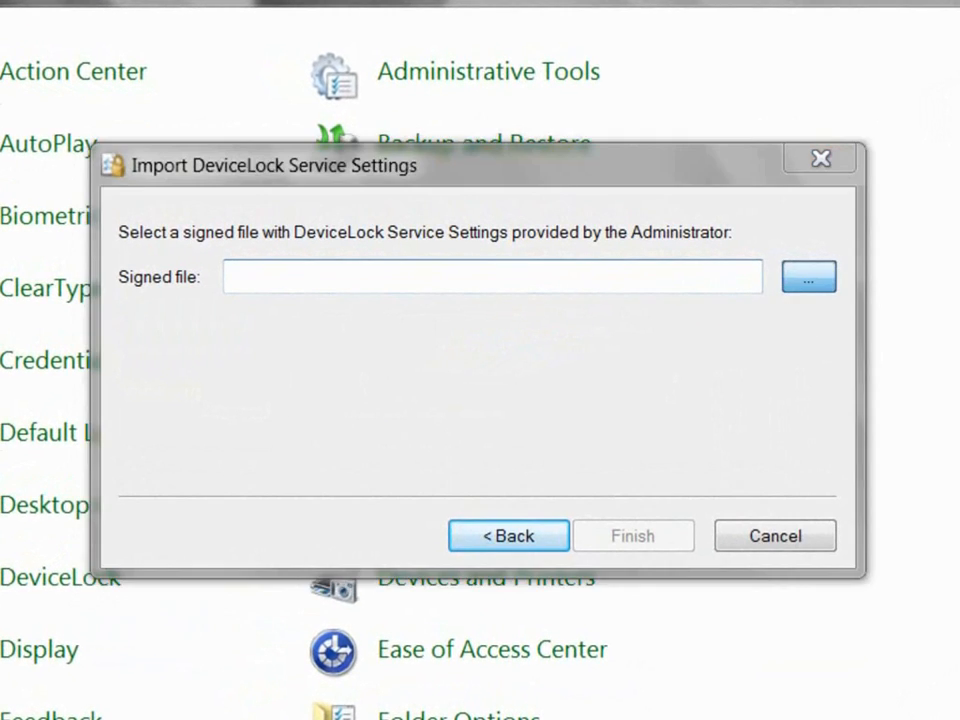
click(808, 277)
click(420, 304)
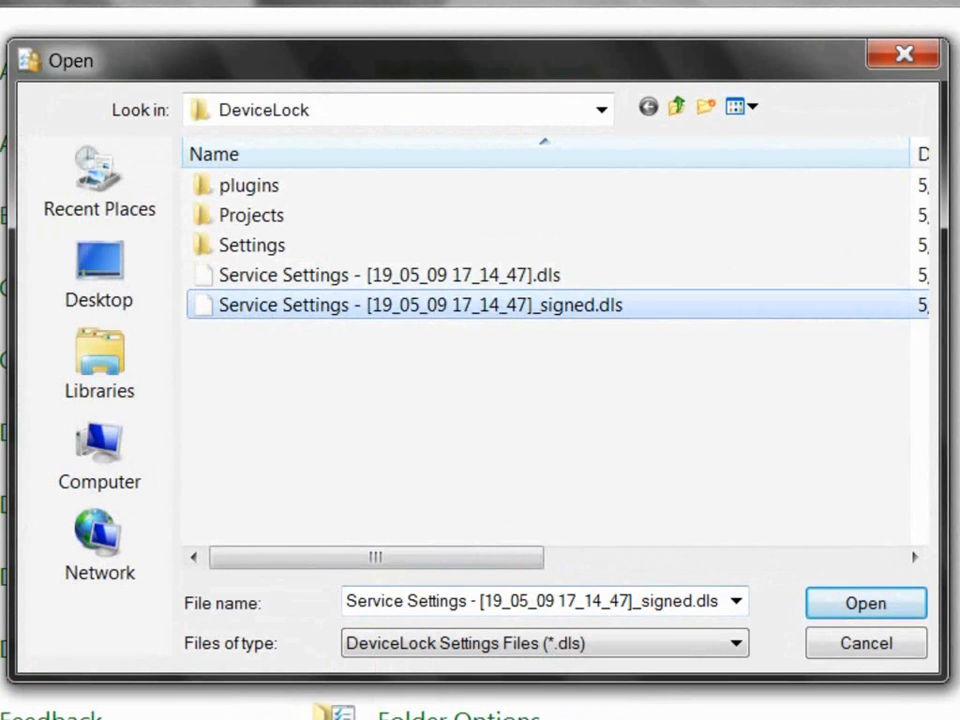
key(Return)
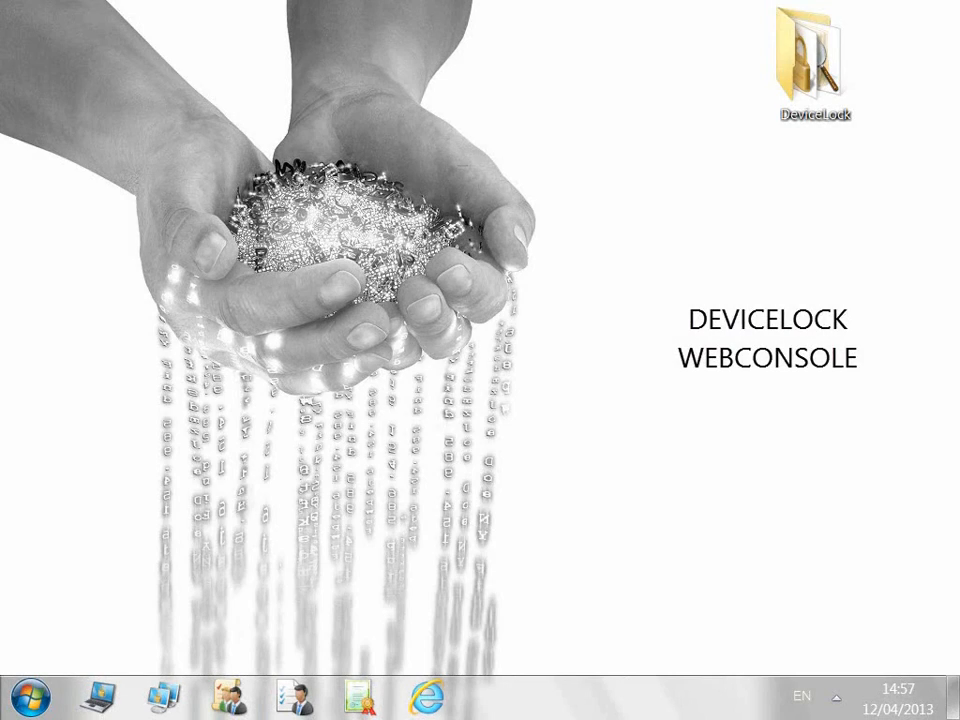
Step: Log into DeviceLock WebConsole and select the computer, leaving Connect as unticked
click(426, 697)
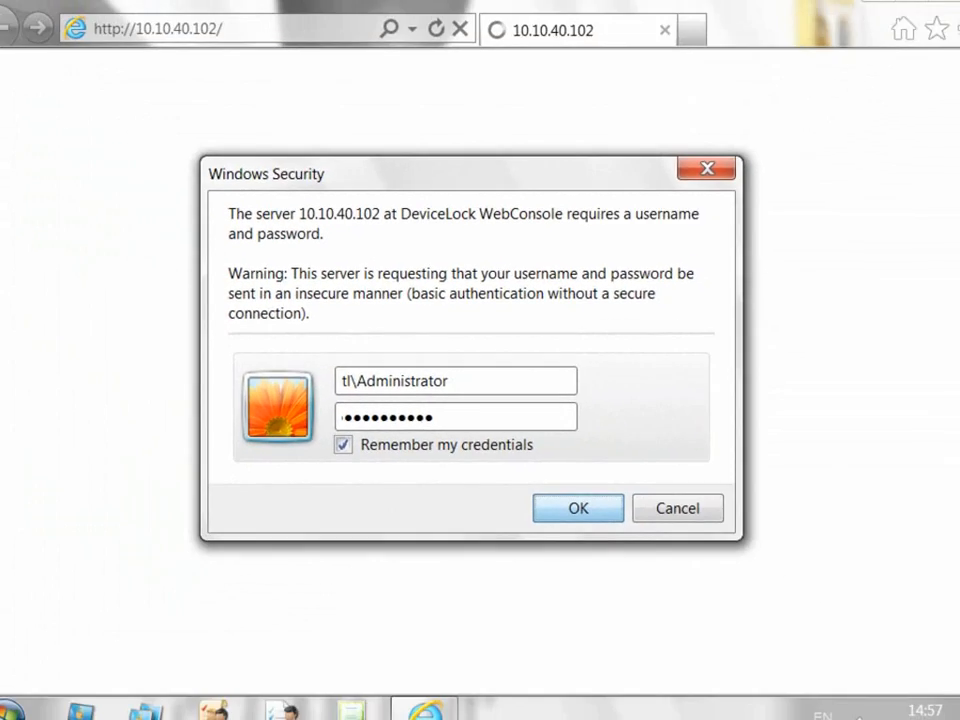
key(Return)
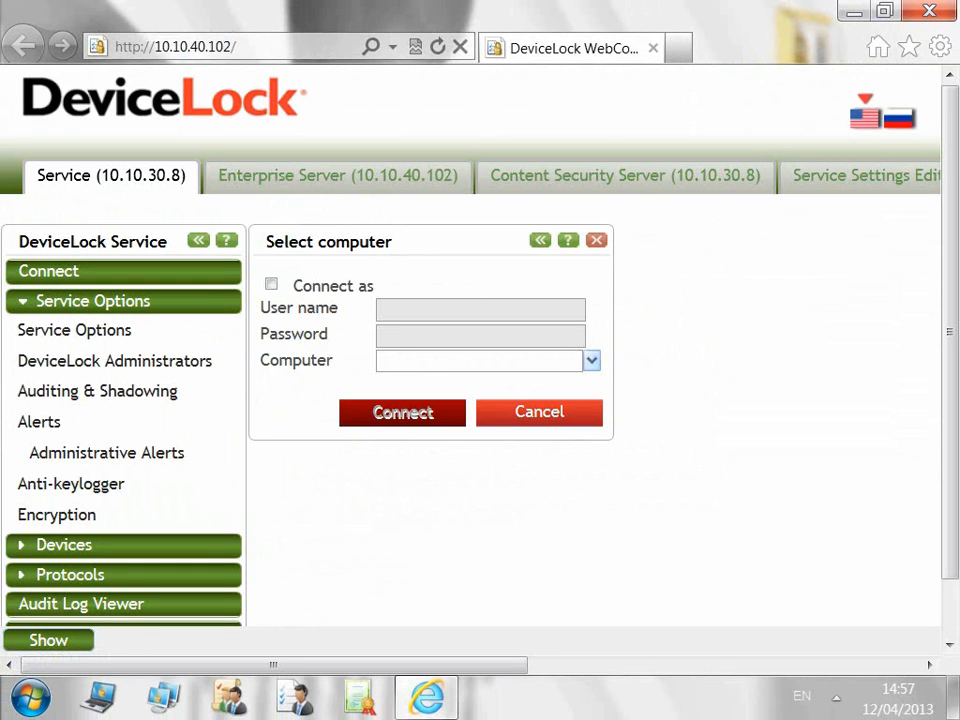
click(271, 284)
click(271, 284)
click(478, 361)
Step: Connect to the DeviceLock Service and view DeviceLock Administrators and Auditing & Shadowing settings
click(75, 330)
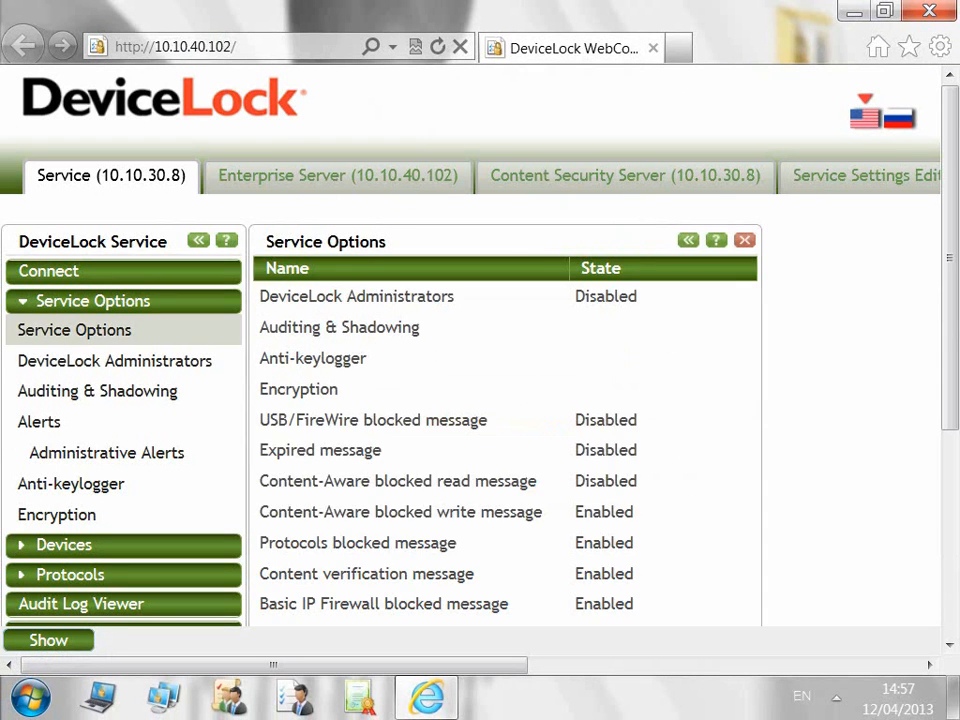
click(115, 361)
click(97, 391)
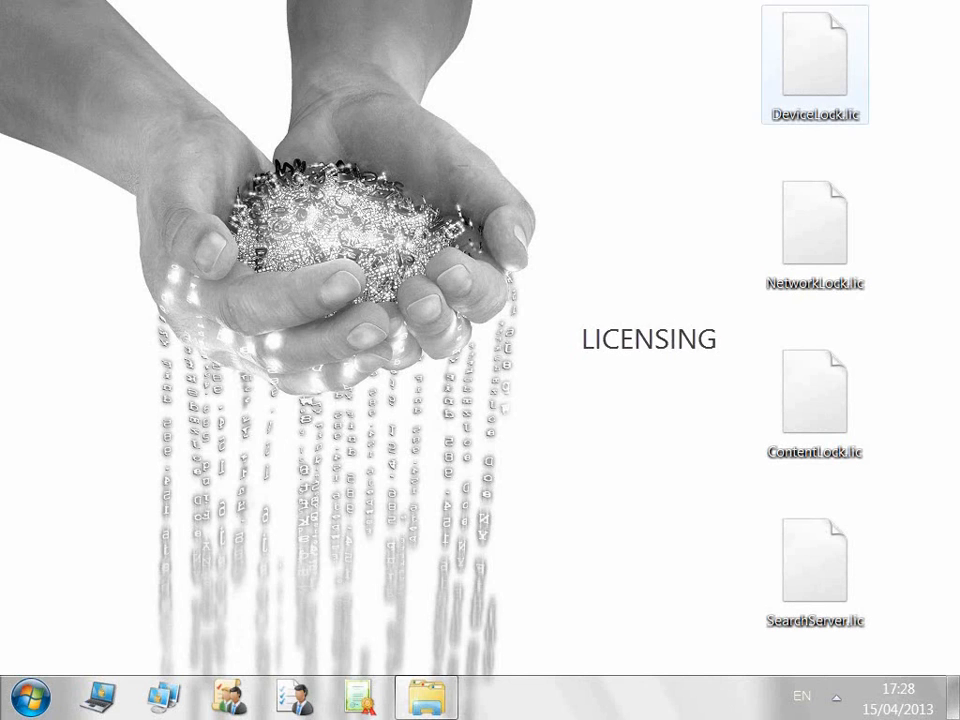
Step: Select only DeviceLock.lic among the four license files on the desktop
click(817, 60)
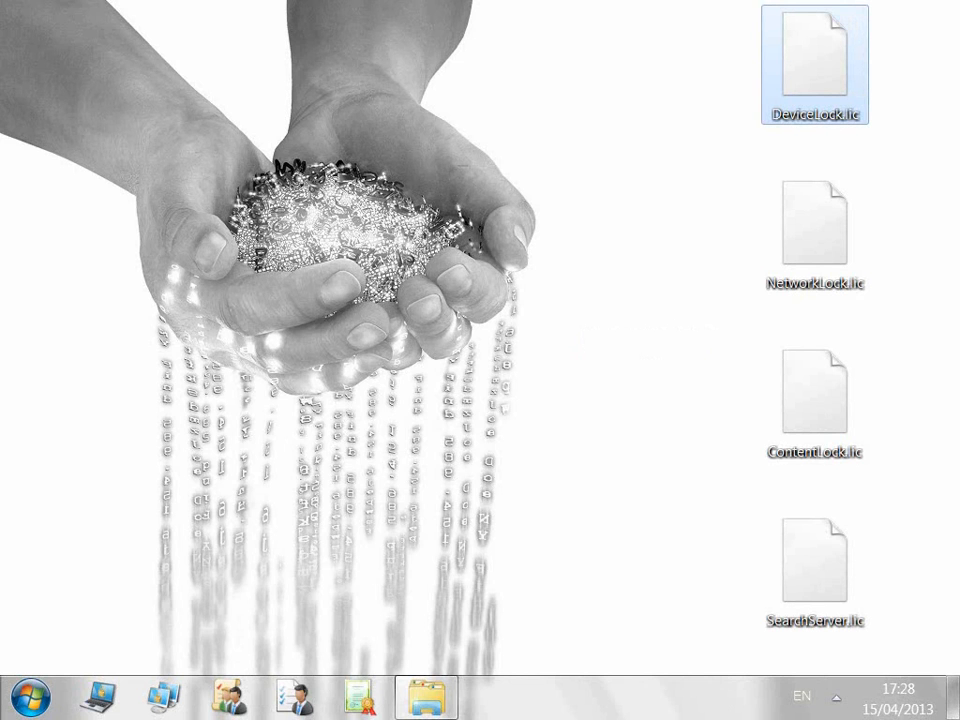
click(815, 228)
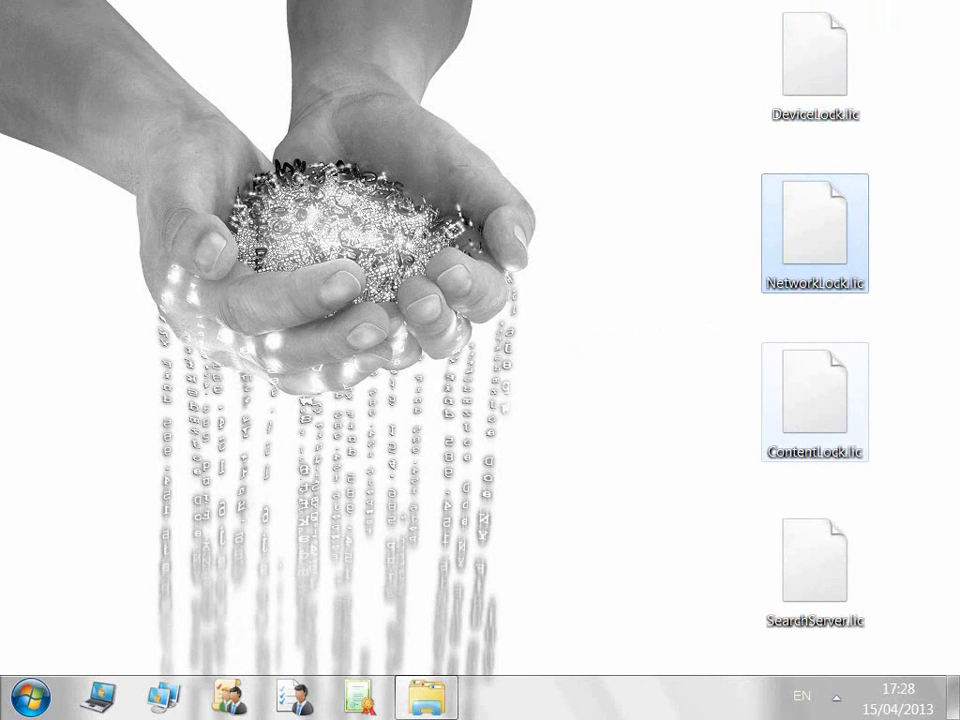
click(815, 397)
click(815, 566)
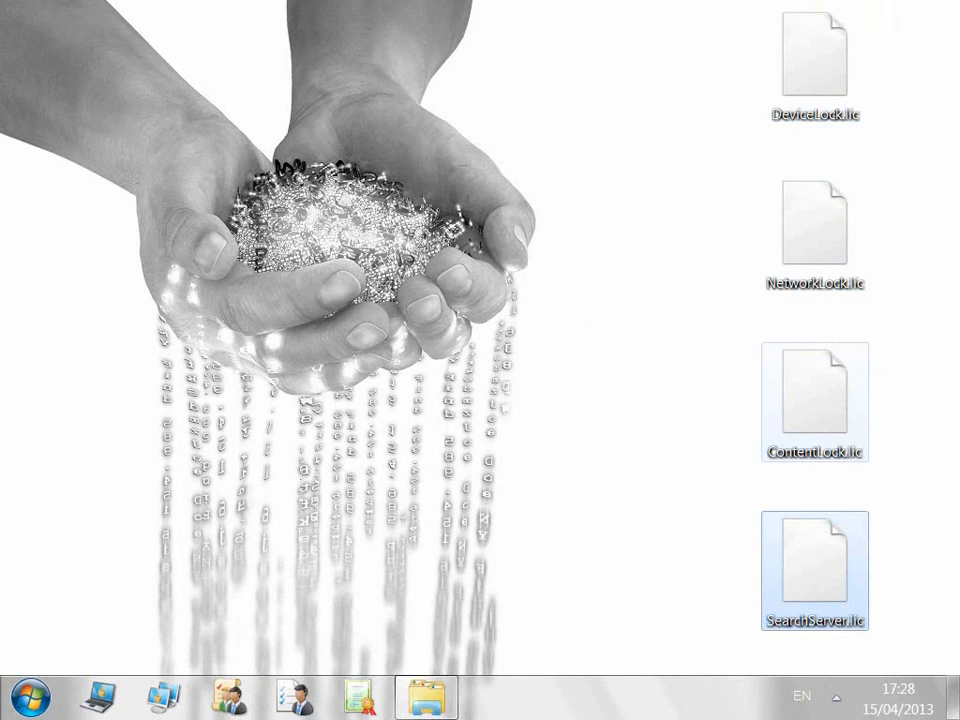
ctrl+click(815, 397)
ctrl+click(815, 228)
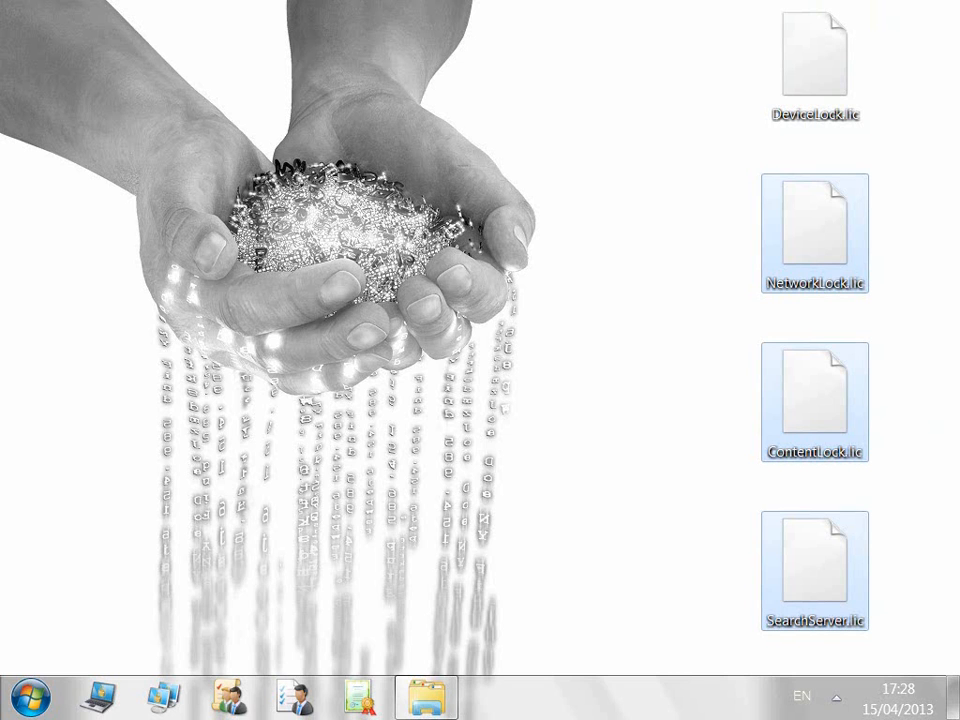
ctrl+click(815, 60)
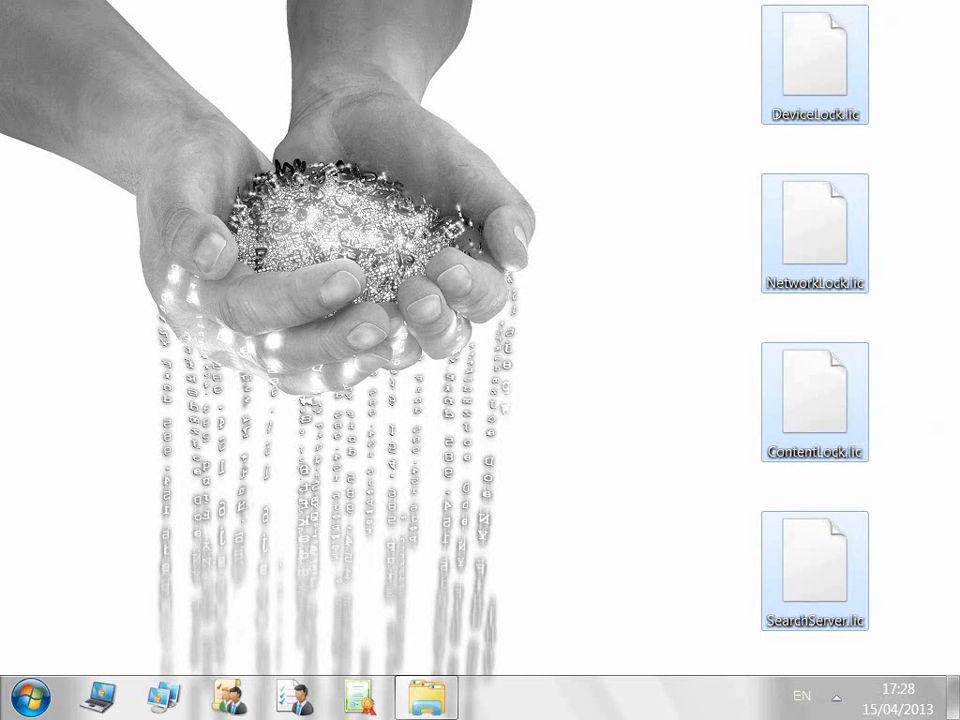
ctrl+click(815, 228)
ctrl+click(815, 397)
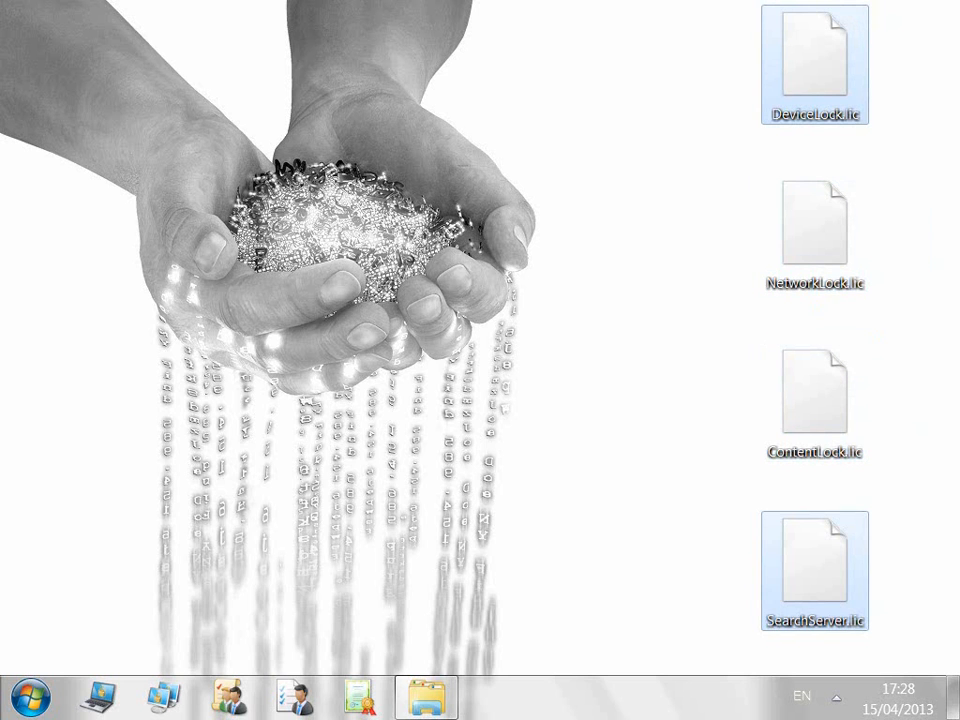
ctrl+click(815, 566)
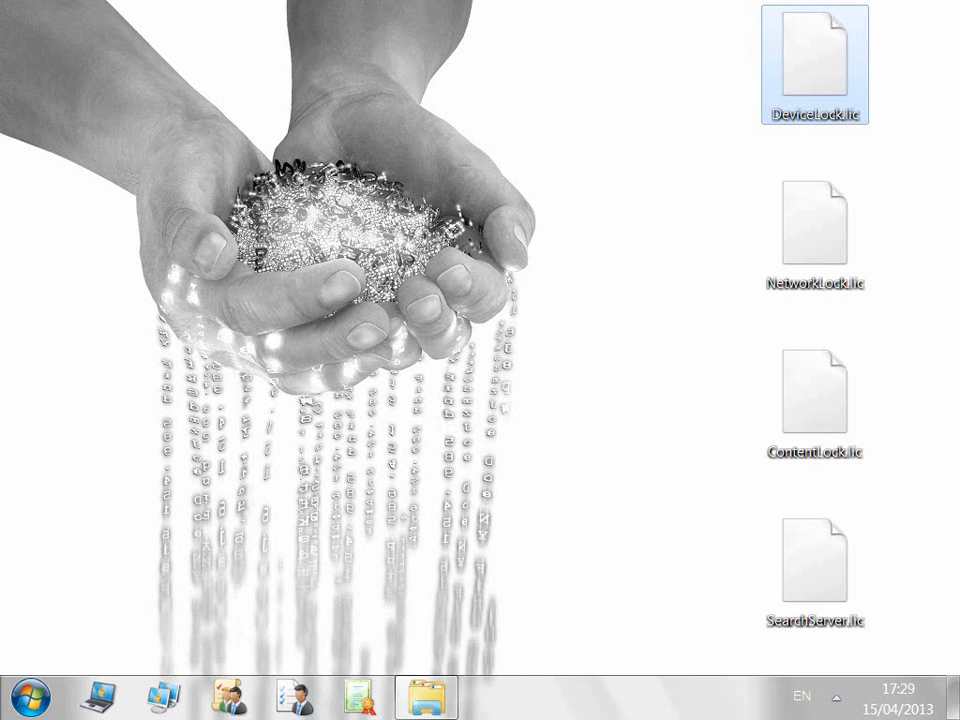
Step: Paste DeviceLock.lic into C:\Program Files\DeviceLock, where it appears as DeviceLock.li_
key(alt+Tab)
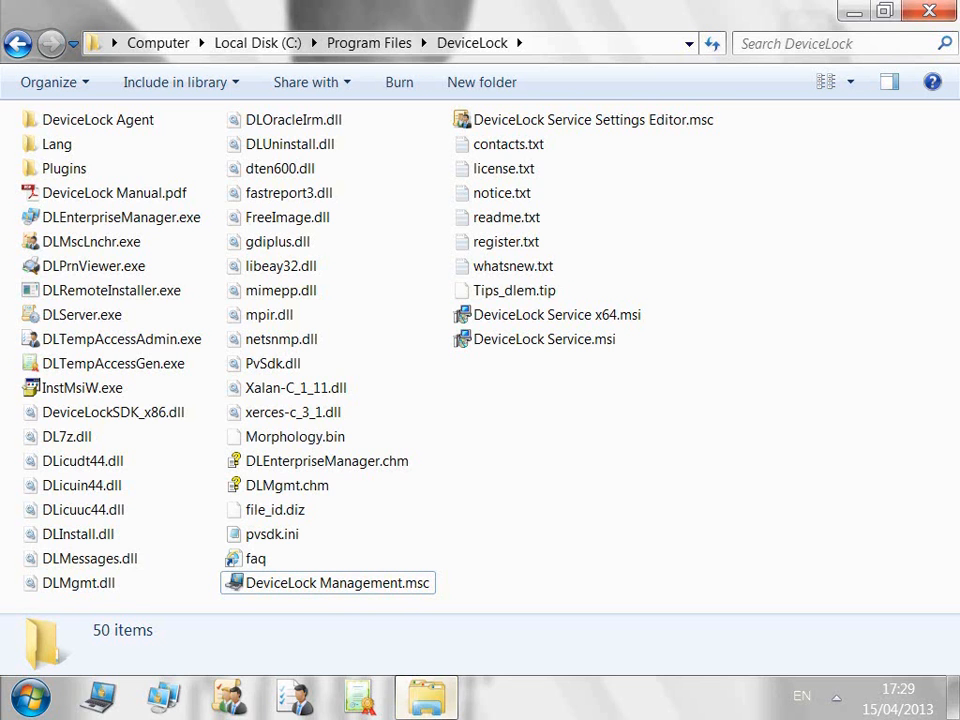
key(alt+d)
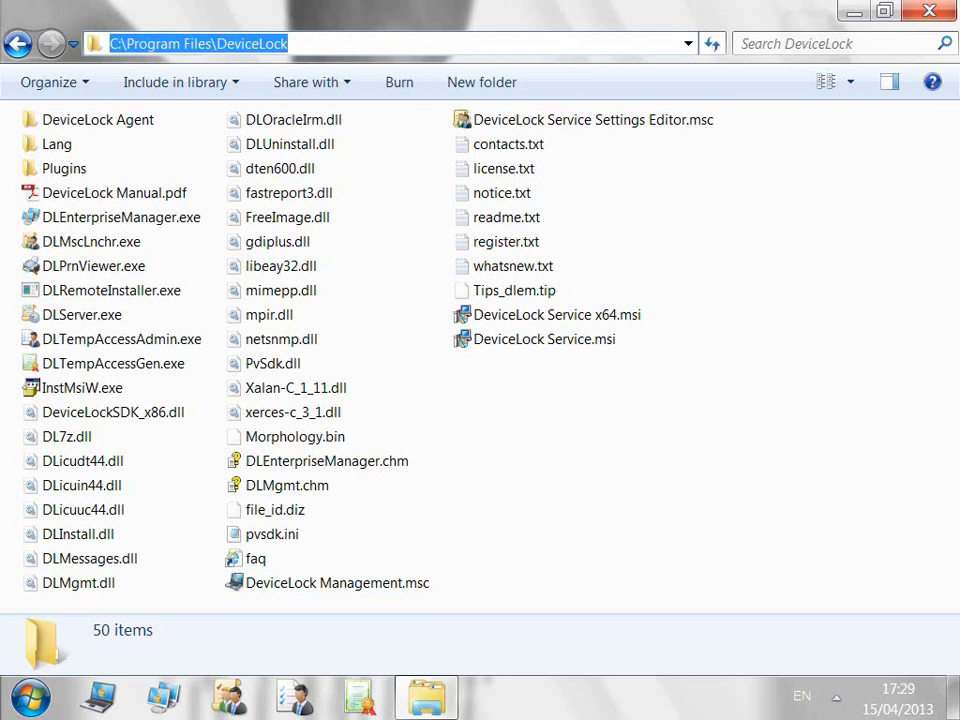
key(Escape)
key(ctrl+v)
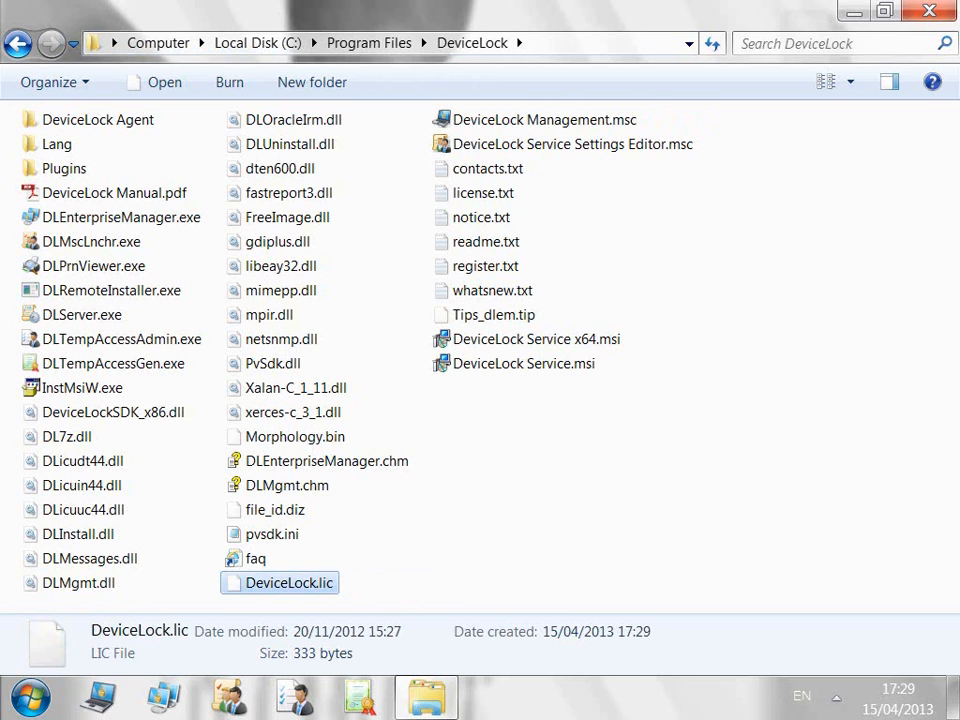
click(98, 697)
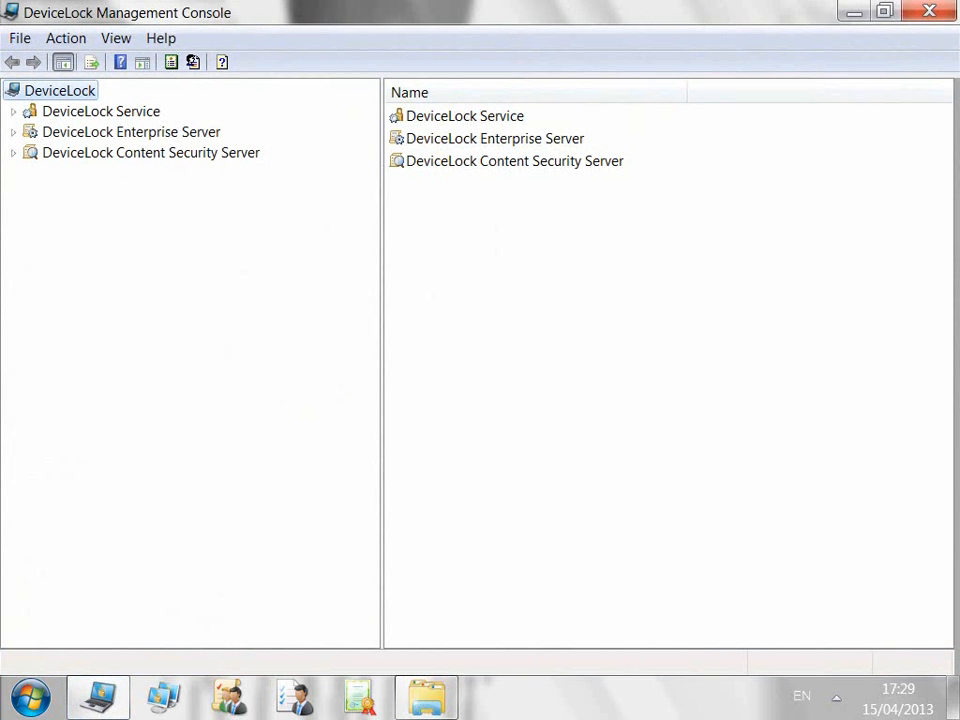
Step: Connect the local Enterprise Server and check its licenses: 3 total, 1 used
right_click(170, 133)
click(237, 149)
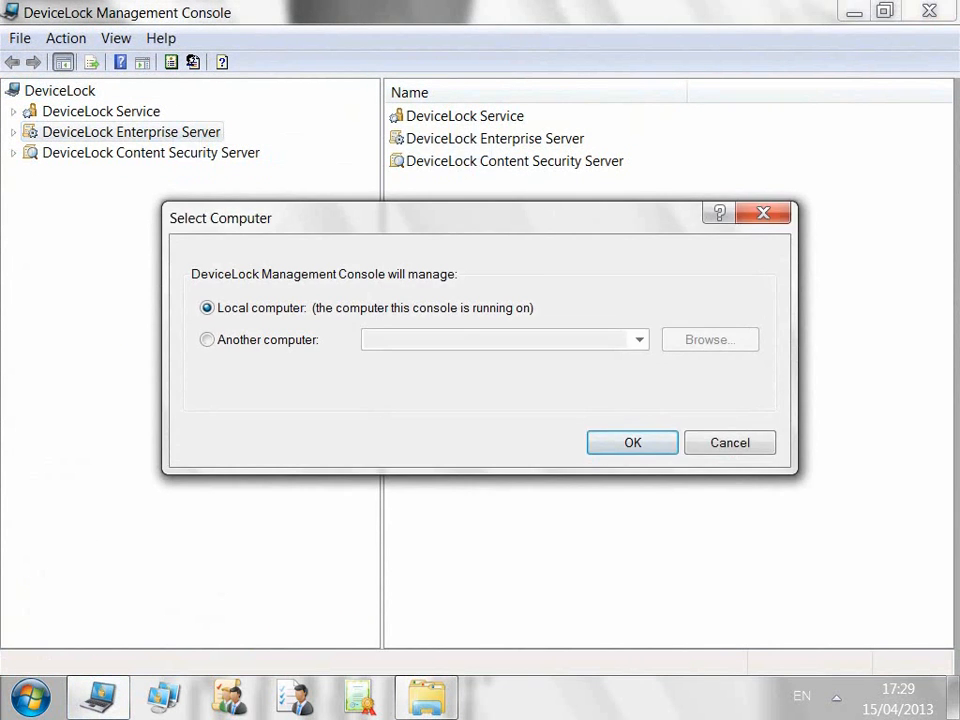
click(629, 441)
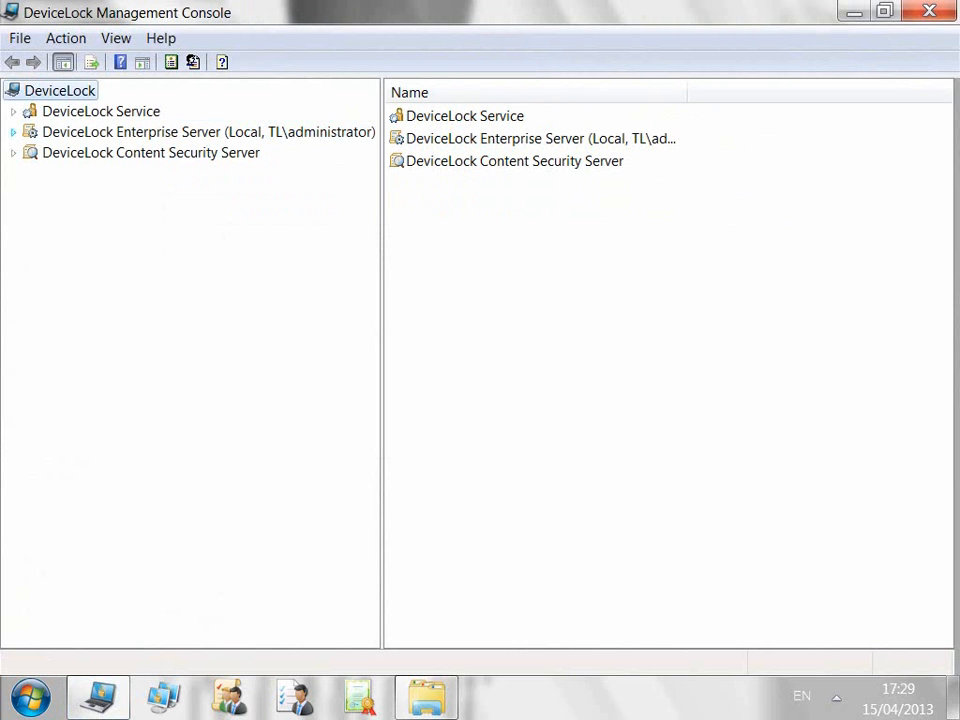
click(13, 132)
click(105, 153)
double_click(471, 341)
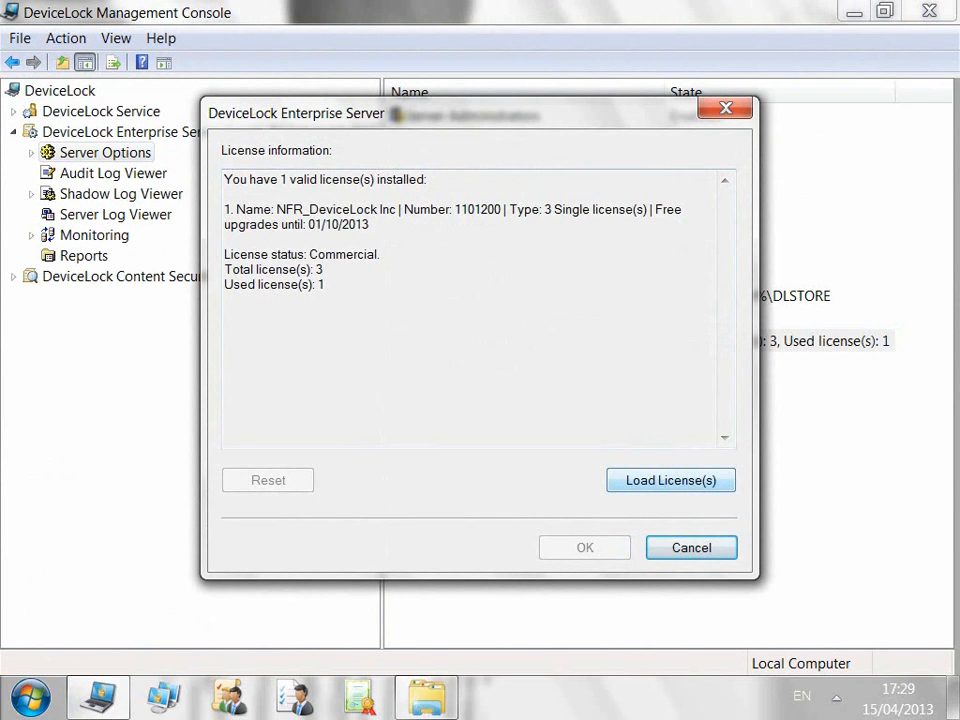
click(691, 548)
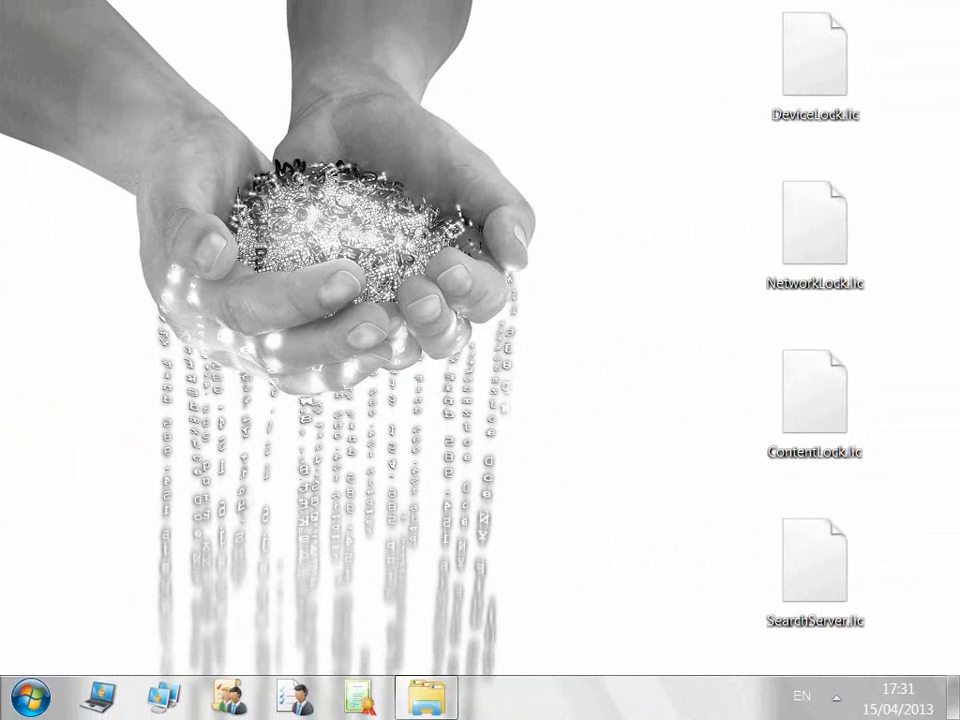
Step: Paste NetworkLock.lic and ContentLock.lic into the DeviceLock folder as NetworkLock.li_ and ContentLock.li_
click(815, 233)
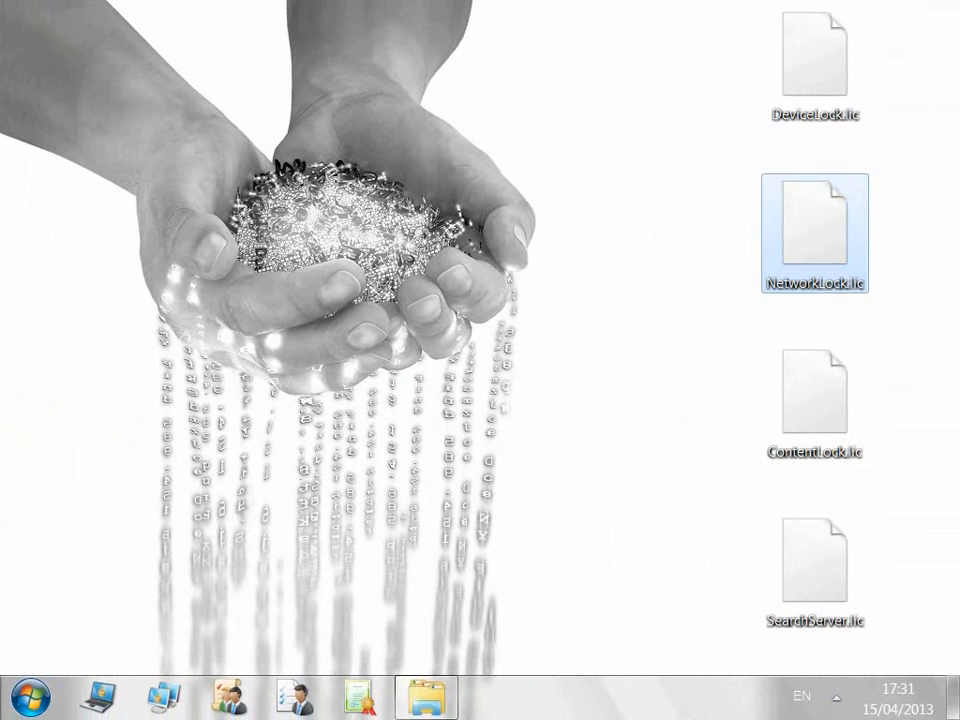
ctrl+click(815, 402)
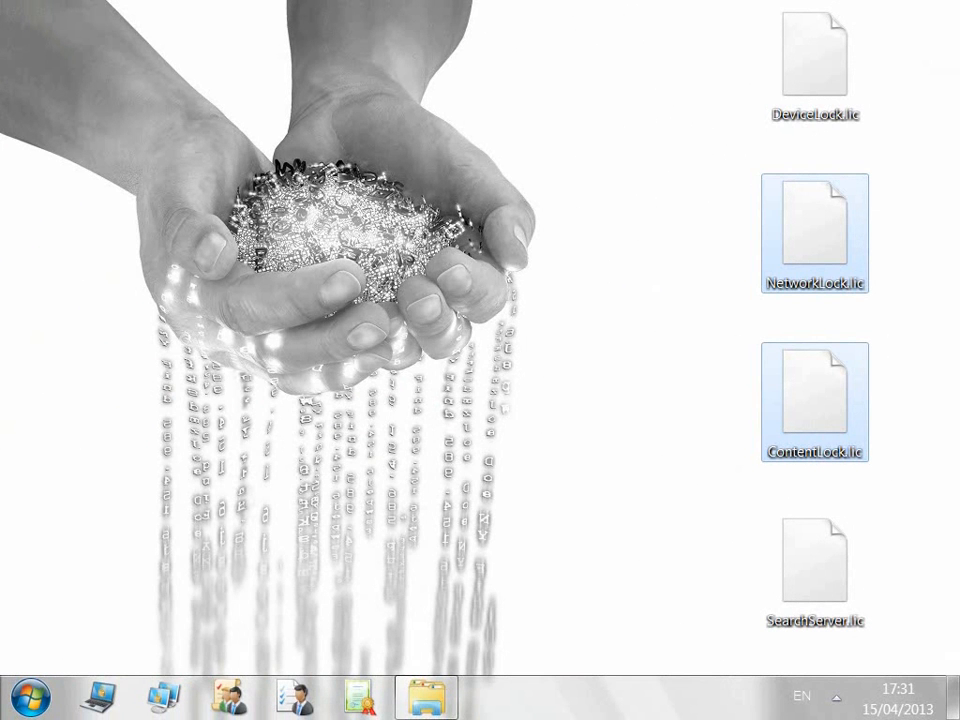
click(426, 697)
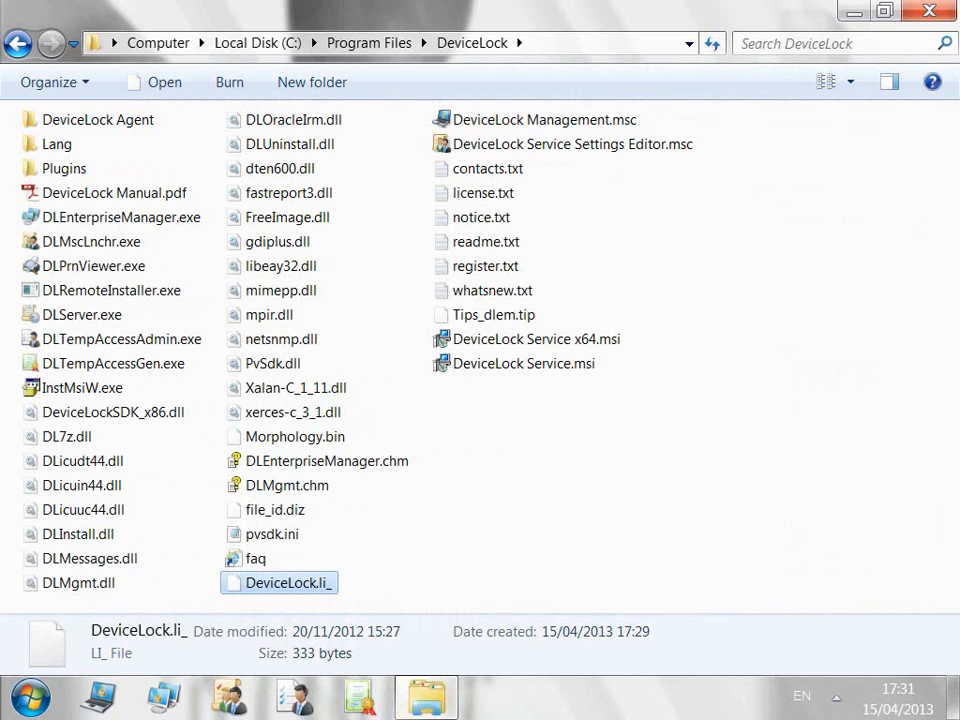
key(ctrl+v)
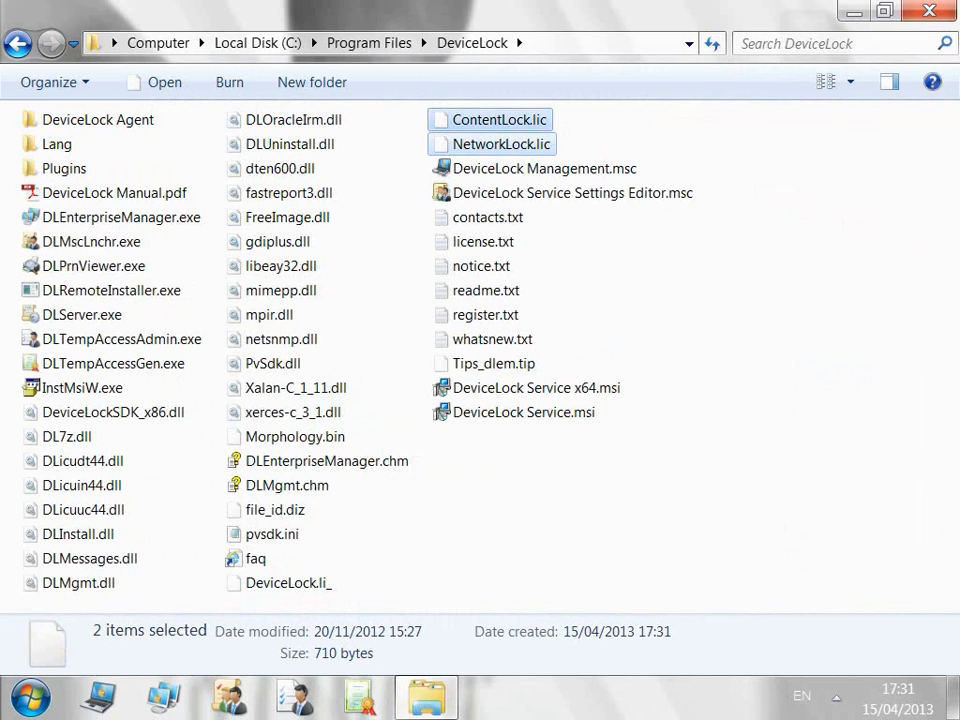
click(98, 697)
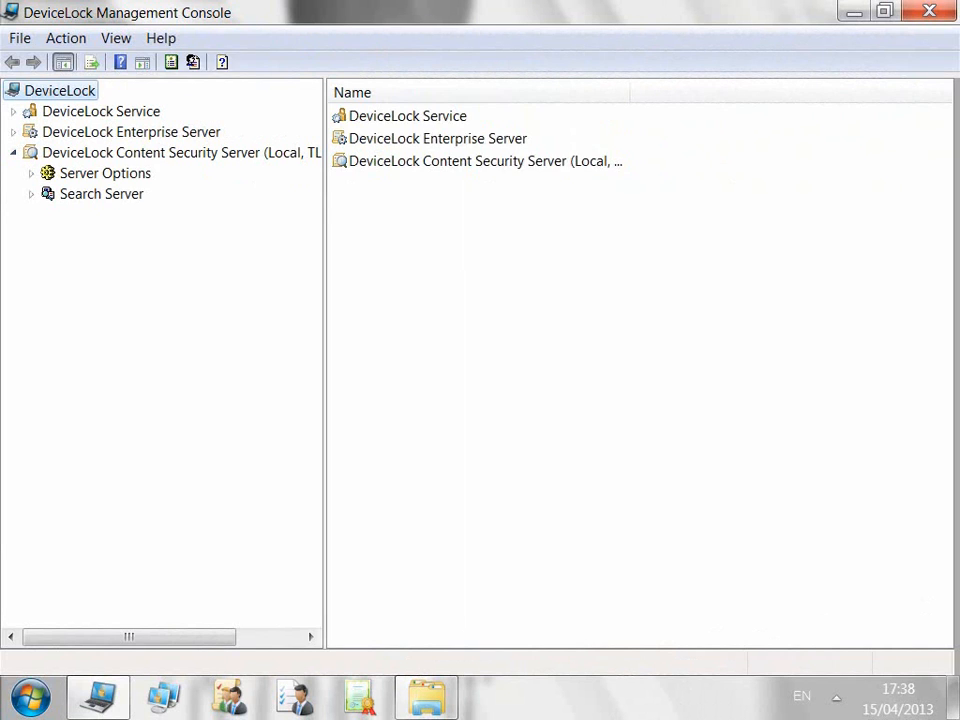
Step: Show the Content Security Server's Search Server licenses: 50 installed, 1 used
click(105, 174)
click(31, 174)
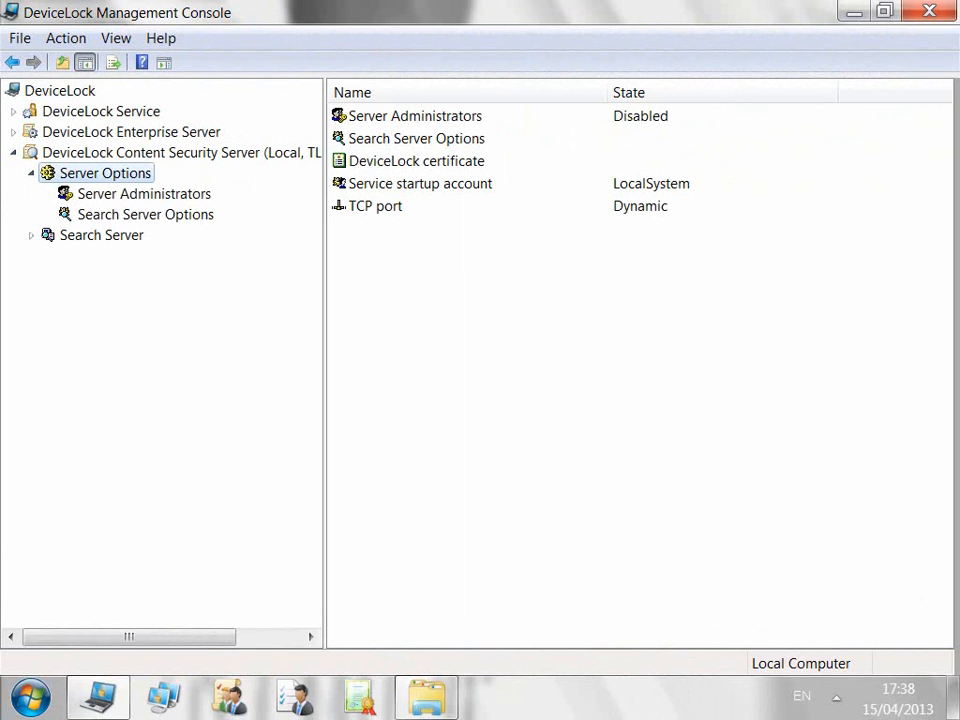
click(145, 215)
double_click(420, 229)
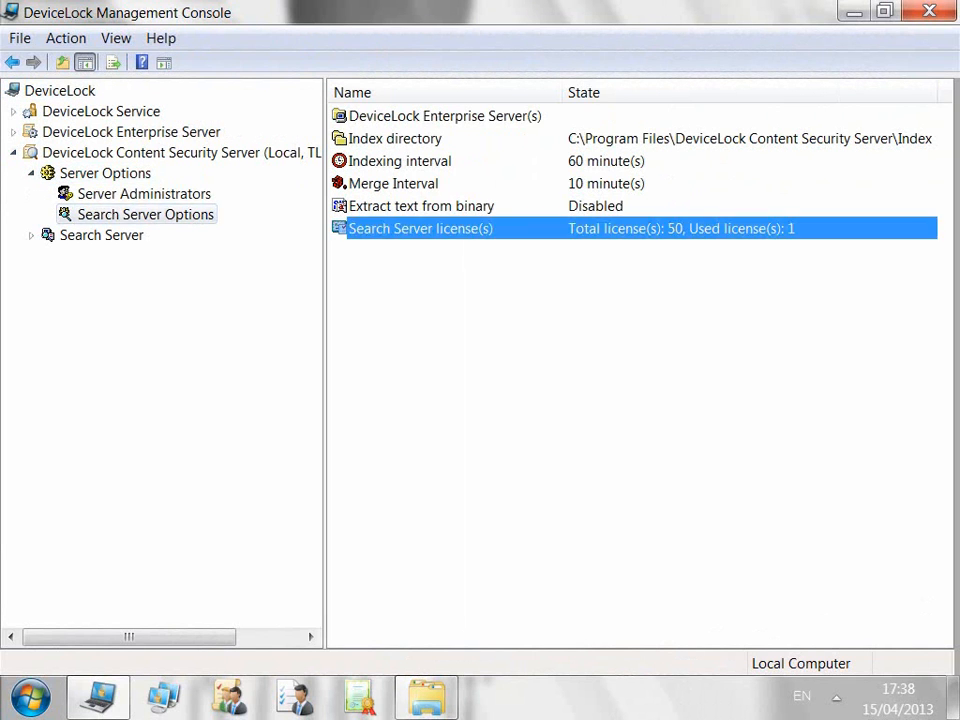